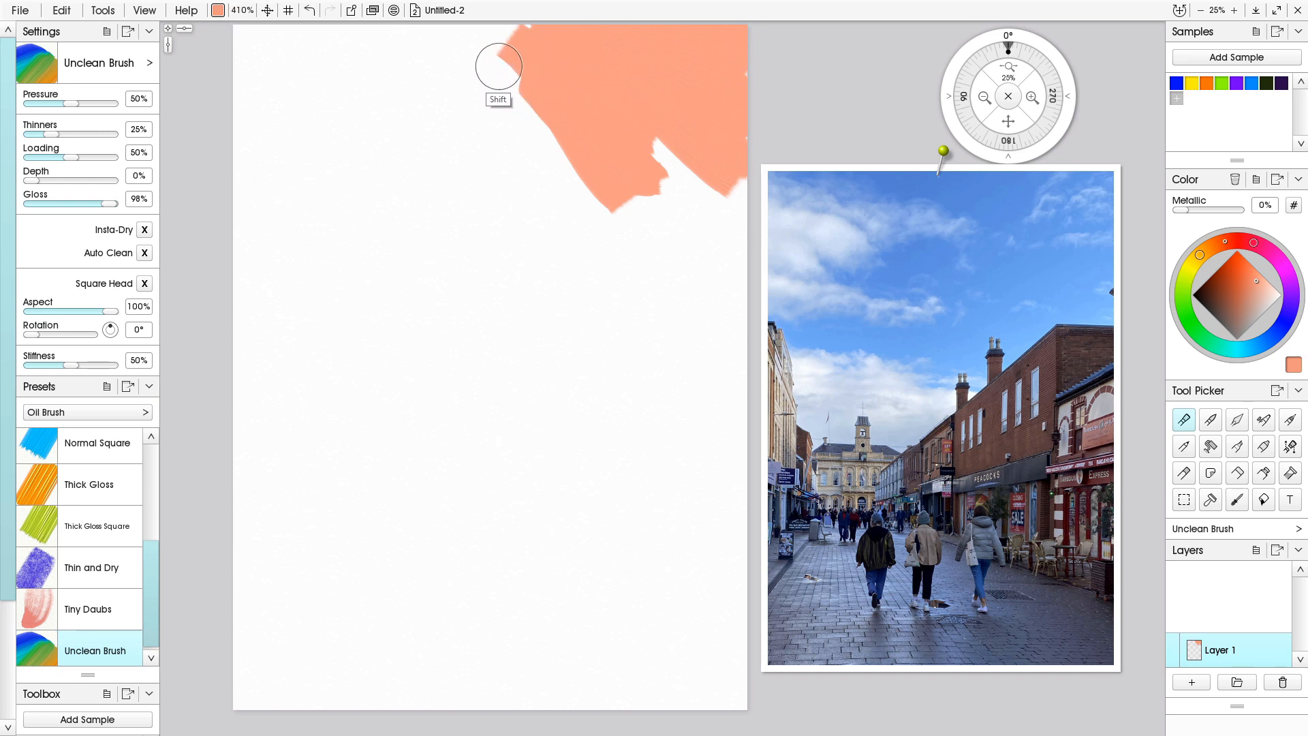
- Extend the peach sky and block in the building on the street's right side with darker orange and brown Unclean Brush strokes
mouse_move(523, 109)
left_mouse_down()
mouse_move(479, 56)
mouse_move(502, 35)
mouse_move(598, 204)
mouse_move(601, 132)
mouse_move(729, 214)
mouse_move(585, 205)
left_mouse_up()
left_click(1246, 293)
mouse_move(695, 257)
left_mouse_down()
mouse_move(665, 241)
mouse_move(678, 239)
mouse_move(600, 326)
mouse_move(557, 333)
mouse_move(685, 259)
mouse_move(627, 337)
mouse_move(733, 279)
mouse_move(701, 276)
mouse_move(581, 368)
mouse_move(627, 402)
left_mouse_up()
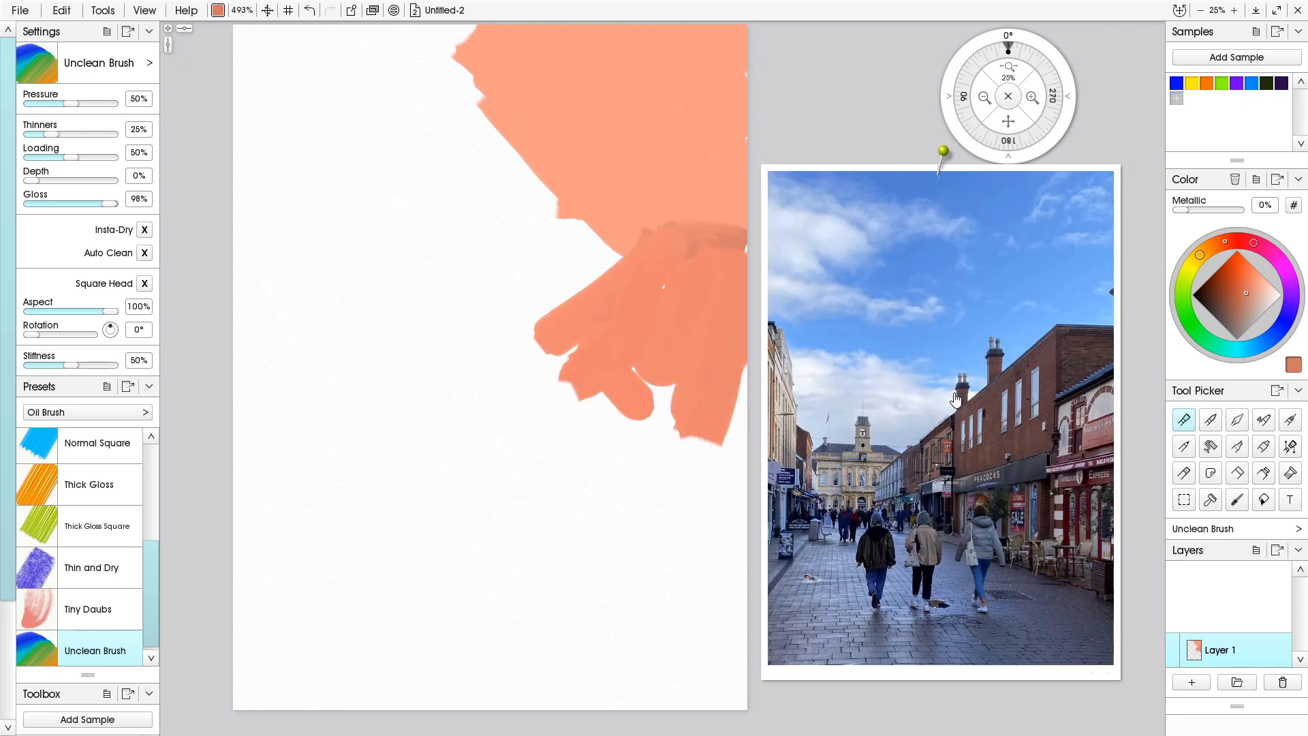
left_click(1227, 309)
mouse_move(692, 313)
left_mouse_down()
mouse_move(722, 267)
mouse_move(722, 426)
left_mouse_up()
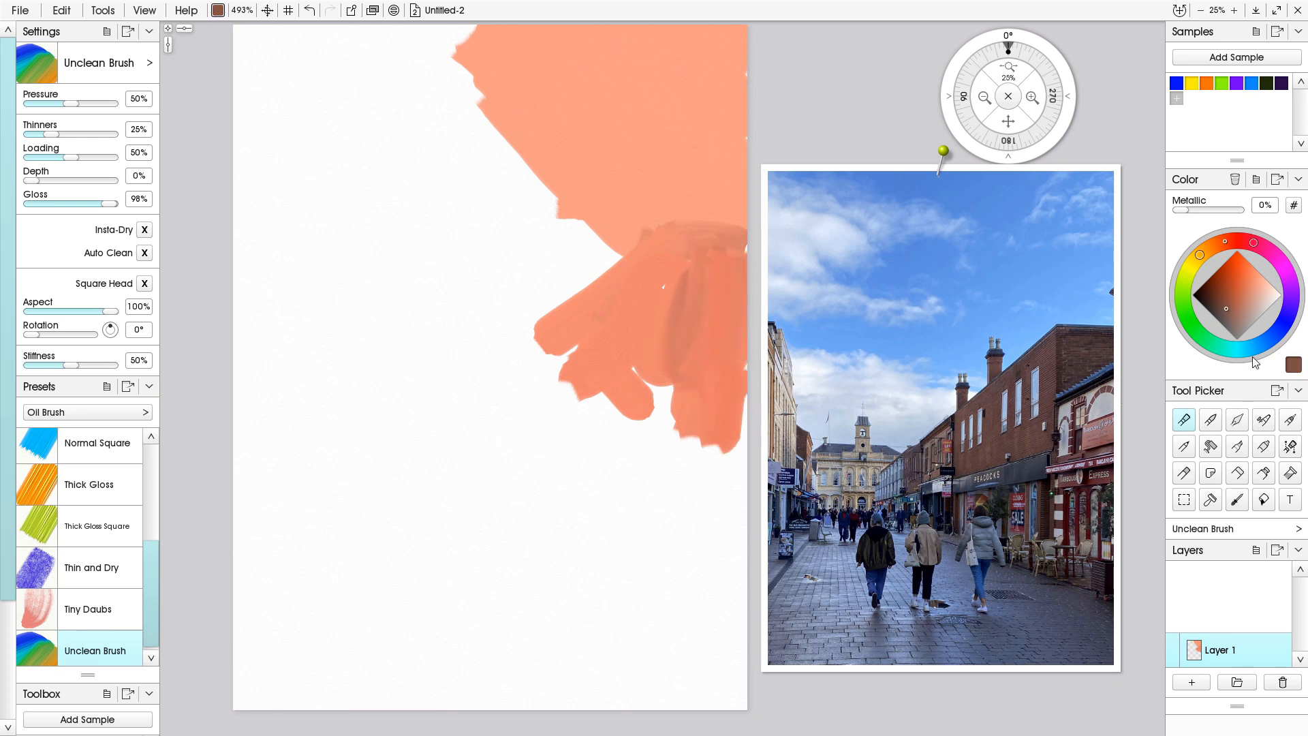
mouse_move(716, 300)
left_mouse_down()
mouse_move(750, 272)
mouse_move(725, 449)
mouse_move(731, 304)
mouse_move(728, 407)
mouse_move(716, 413)
mouse_move(694, 296)
mouse_move(668, 335)
mouse_move(738, 273)
mouse_move(695, 260)
mouse_move(754, 247)
mouse_move(687, 237)
mouse_move(589, 296)
mouse_move(675, 253)
mouse_move(590, 300)
mouse_move(637, 309)
mouse_move(690, 294)
mouse_move(594, 366)
mouse_move(590, 396)
mouse_move(563, 404)
mouse_move(521, 376)
mouse_move(585, 325)
mouse_move(486, 359)
mouse_move(682, 293)
left_mouse_up()
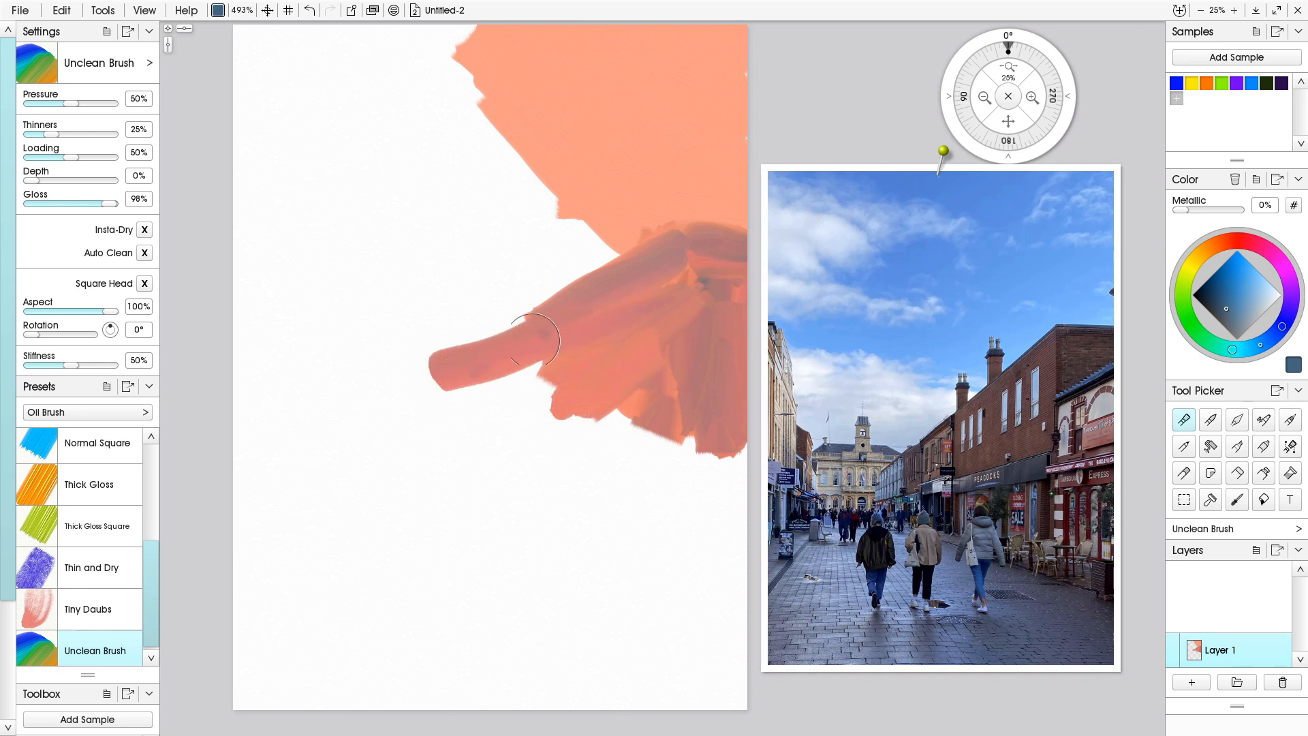
- Extend the right-side building toward the distant end of the street and down to the canvas edge with slate blue strokes
mouse_move(579, 330)
left_mouse_down()
mouse_move(638, 311)
mouse_move(457, 384)
mouse_move(471, 384)
mouse_move(418, 432)
mouse_move(423, 402)
mouse_move(450, 378)
mouse_move(443, 451)
mouse_move(600, 527)
mouse_move(580, 405)
mouse_move(552, 392)
mouse_move(476, 409)
mouse_move(644, 440)
left_mouse_up()
mouse_move(640, 334)
left_mouse_down()
mouse_move(638, 460)
mouse_move(662, 541)
mouse_move(702, 527)
mouse_move(731, 420)
mouse_move(735, 566)
left_mouse_up()
mouse_move(618, 487)
left_mouse_down()
mouse_move(693, 598)
mouse_move(736, 630)
left_mouse_up()
mouse_move(853, 464)
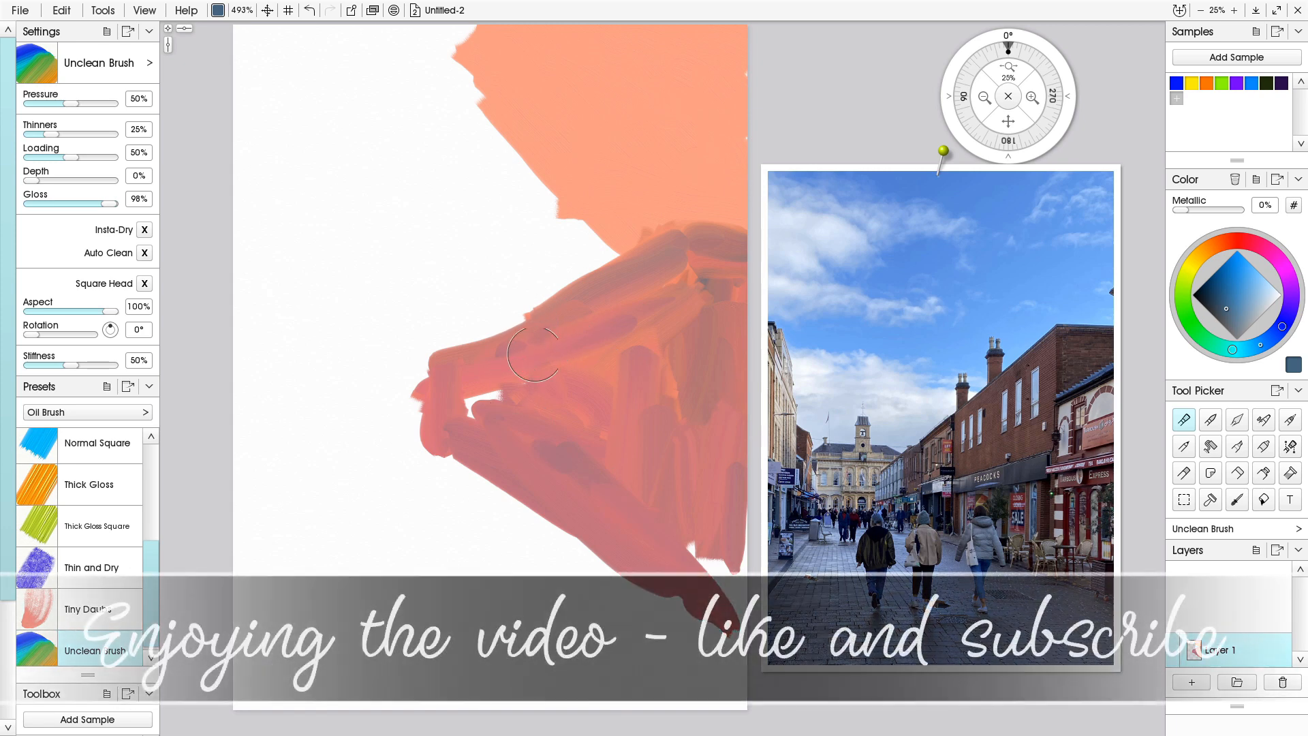
left_click_drag(468, 367, 498, 394)
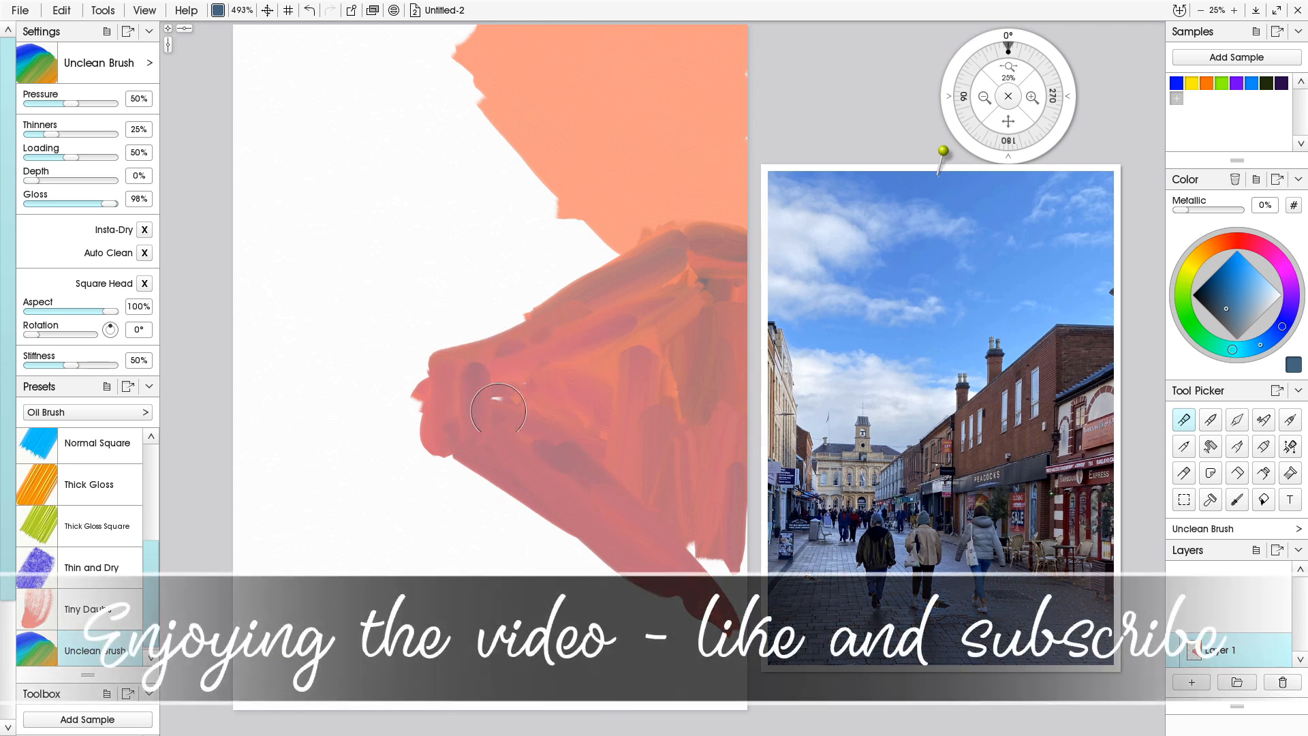
- Choose a light ochre colour and block in the distant building at the end of the street
left_click(1201, 255)
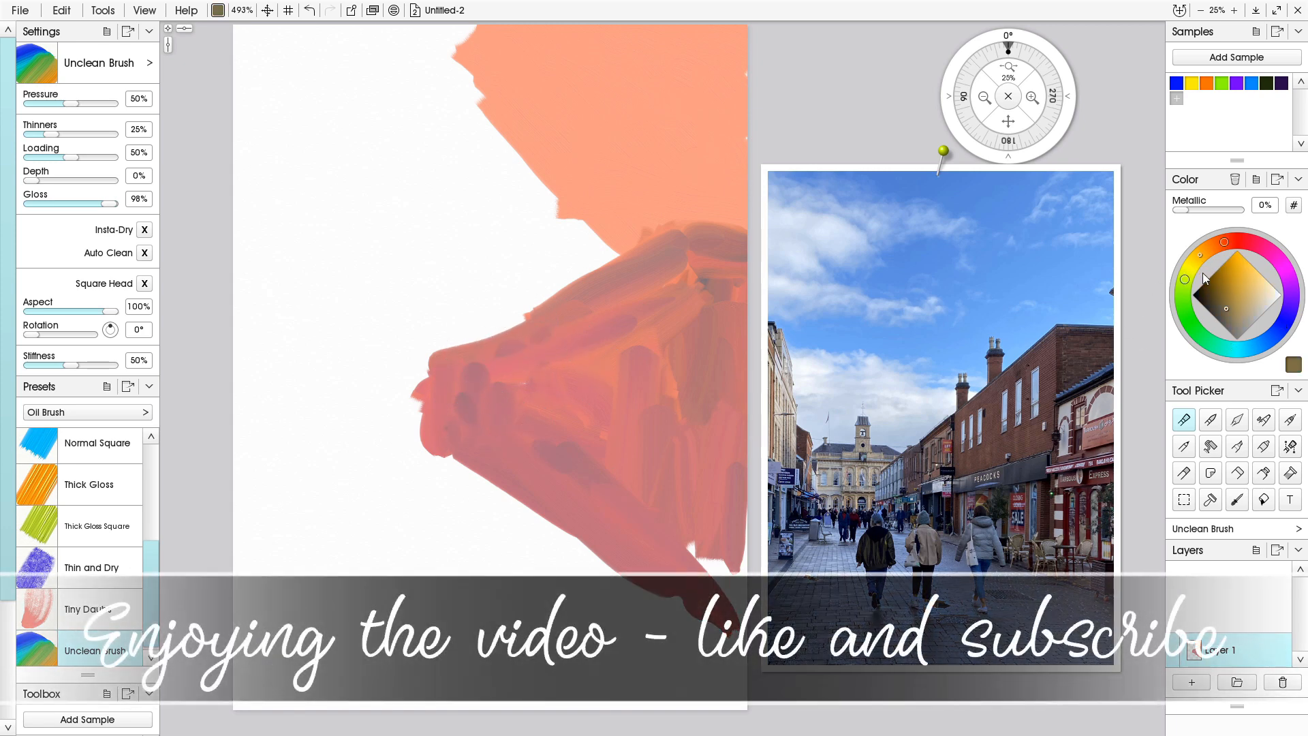
left_click(1253, 297)
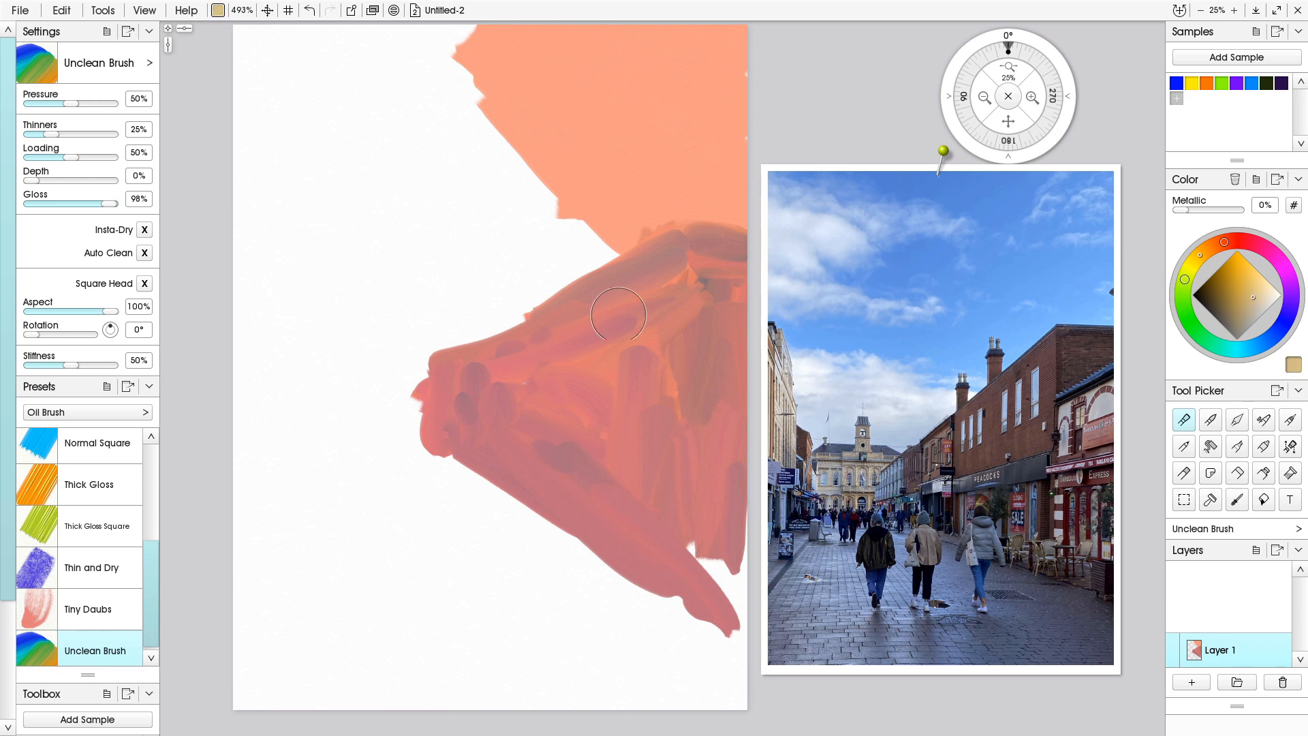
mouse_move(428, 317)
left_mouse_down()
mouse_move(409, 341)
mouse_move(403, 434)
mouse_move(426, 348)
mouse_move(414, 421)
left_mouse_up()
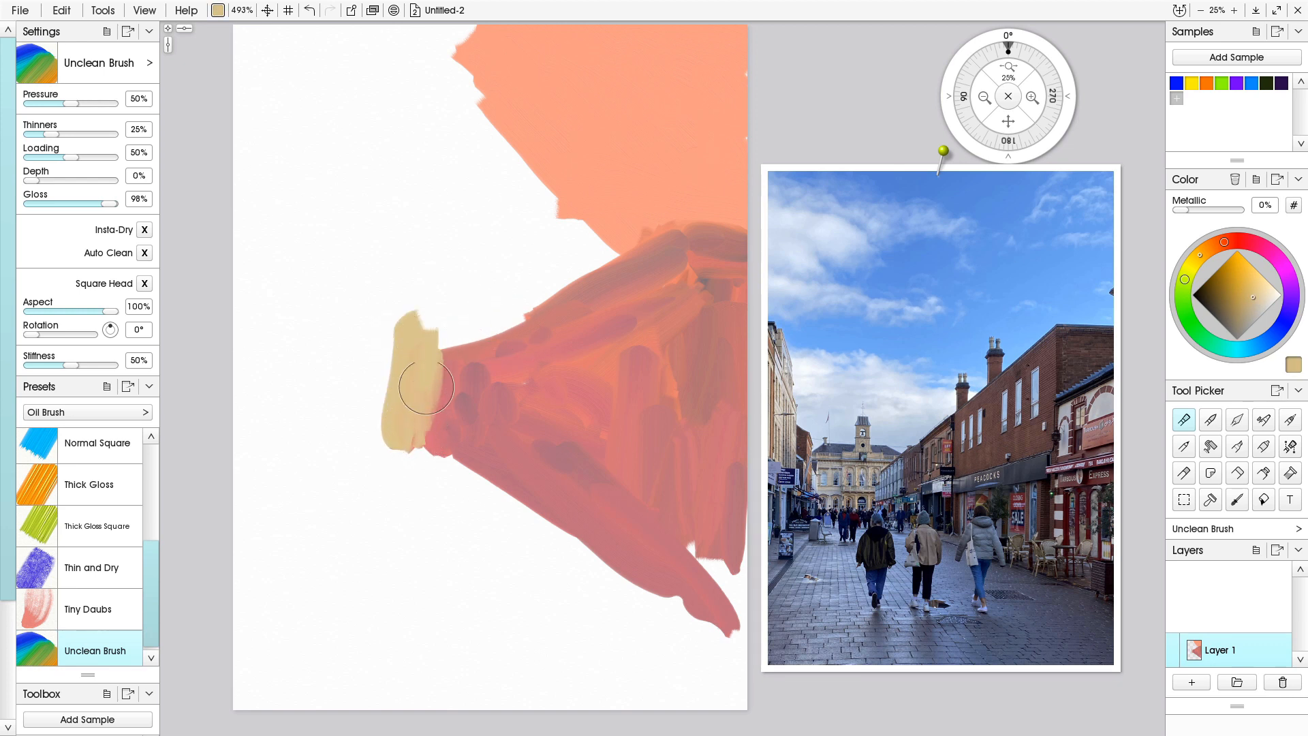
mouse_move(478, 317)
left_mouse_down()
mouse_move(433, 339)
mouse_move(480, 331)
mouse_move(426, 349)
mouse_move(407, 458)
left_mouse_up()
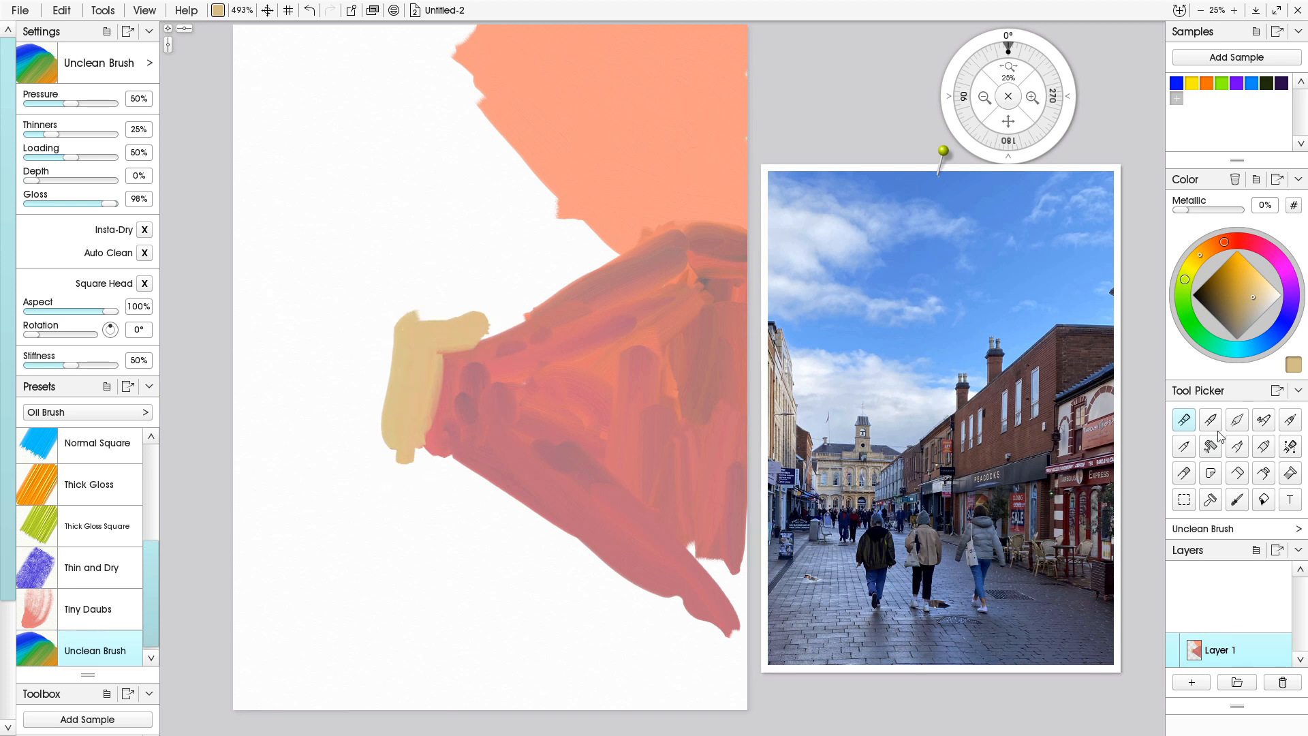
- Choose a pale blue and brush it over the distant ochre building
left_click(1276, 349)
left_click(1264, 302)
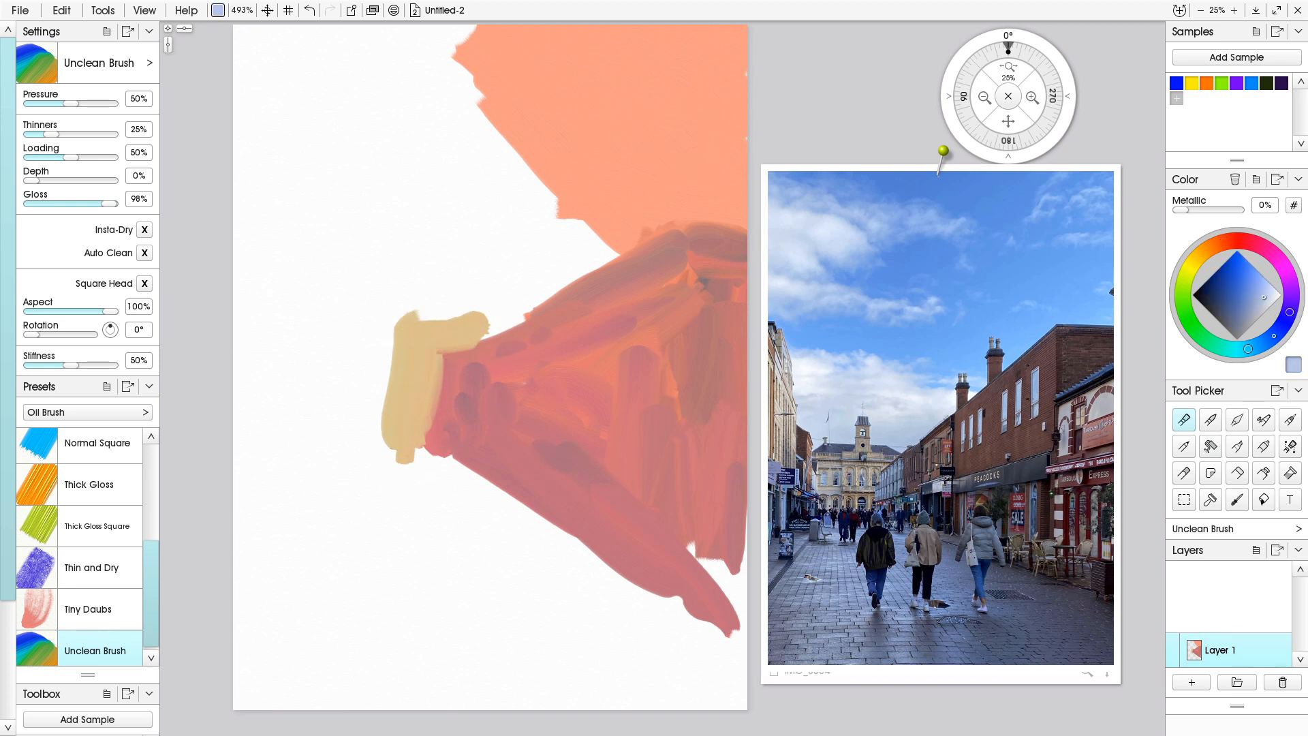
mouse_move(429, 340)
left_mouse_down()
mouse_move(406, 446)
mouse_move(421, 334)
mouse_move(420, 420)
left_mouse_up()
left_click_drag(431, 361, 411, 375)
mouse_move(494, 335)
left_mouse_down()
mouse_move(426, 337)
mouse_move(445, 341)
mouse_move(437, 403)
mouse_move(484, 372)
mouse_move(498, 409)
left_mouse_up()
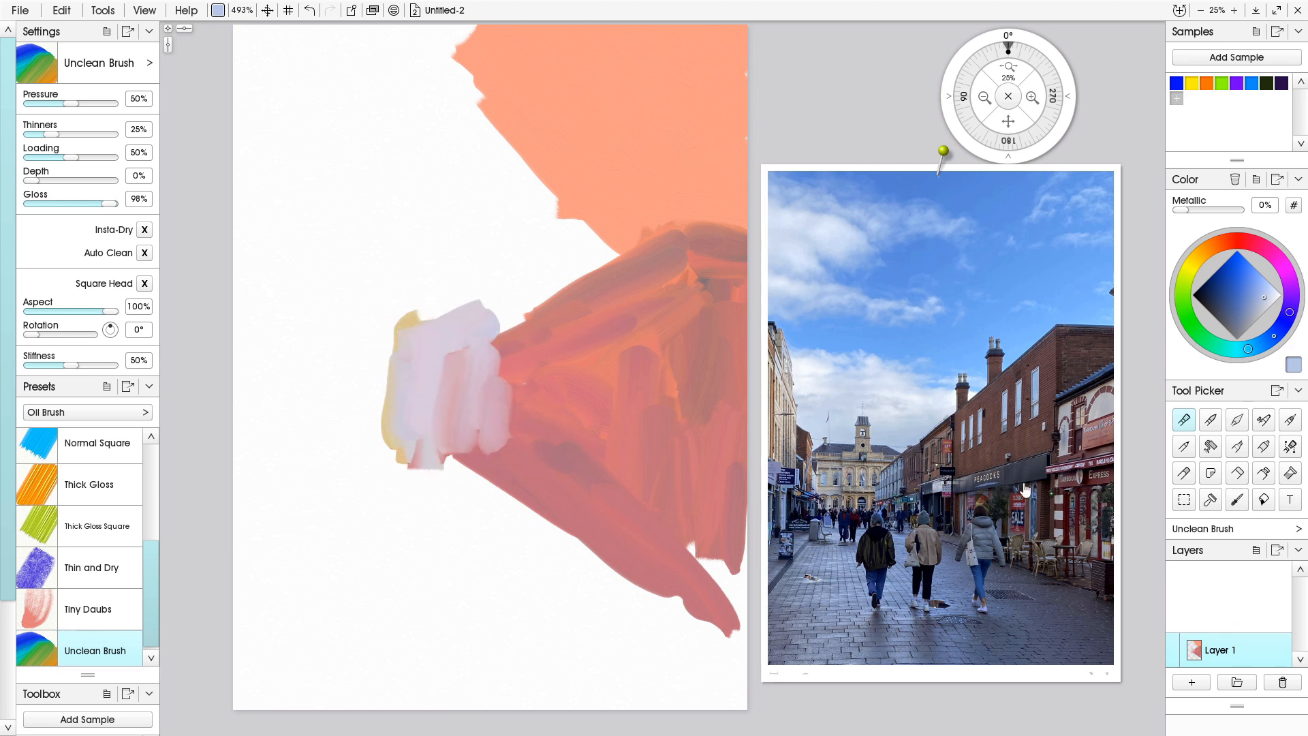
- Layer medium blue strokes over the right-side building and extend the distant buildings leftward in a lighter blue
left_click(1042, 394)
left_click_drag(675, 352, 706, 417)
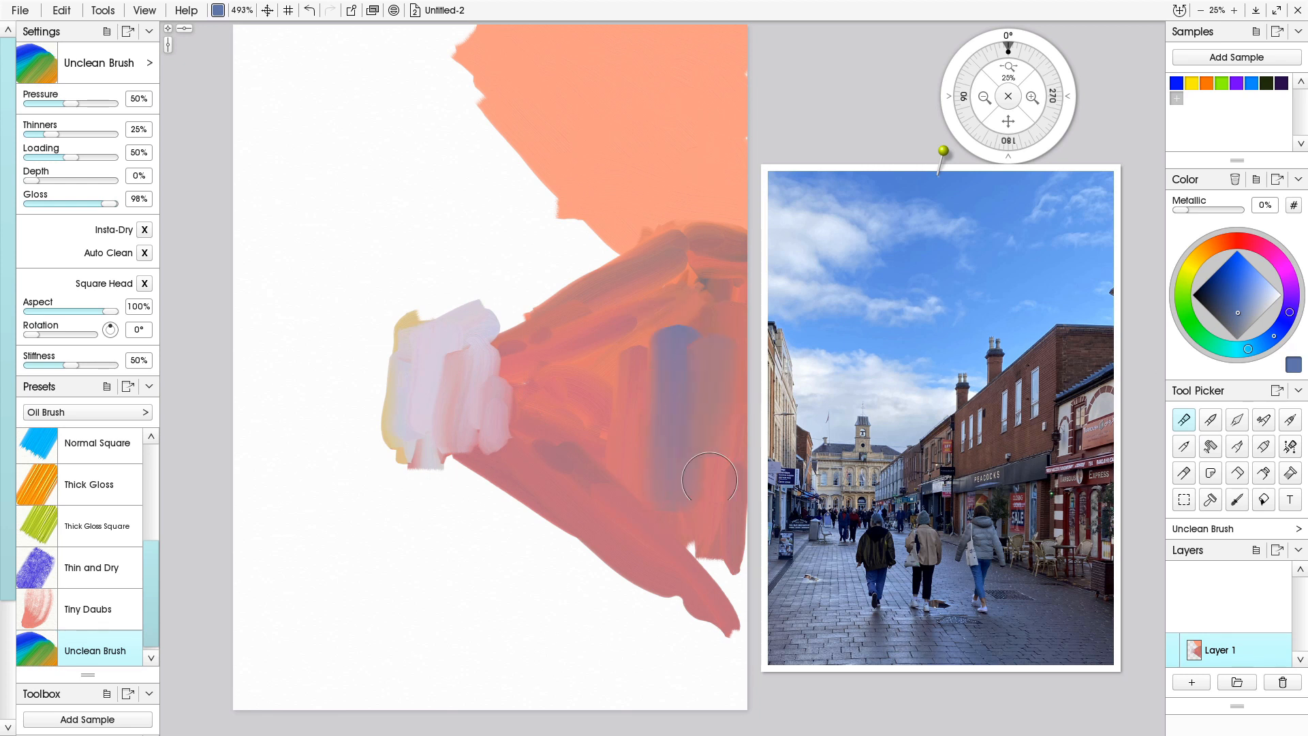
left_click_drag(736, 507, 711, 576)
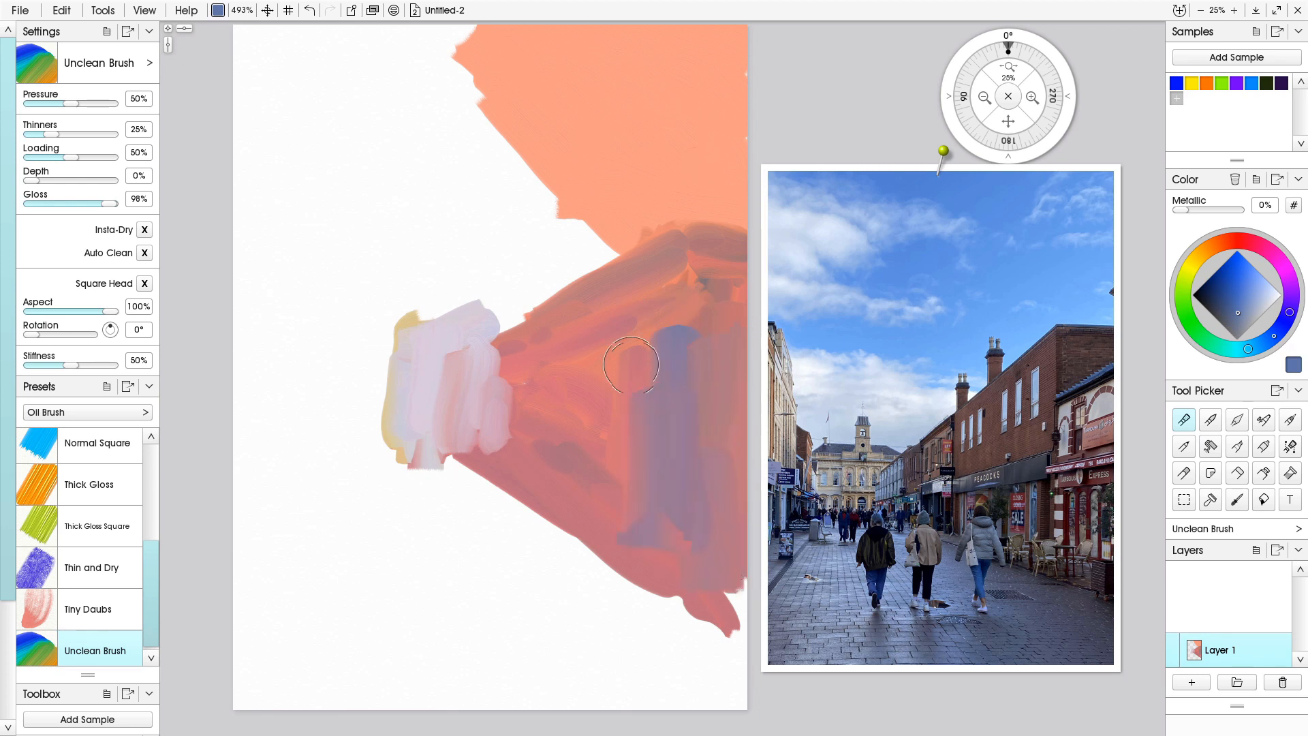
left_click_drag(631, 365, 598, 458)
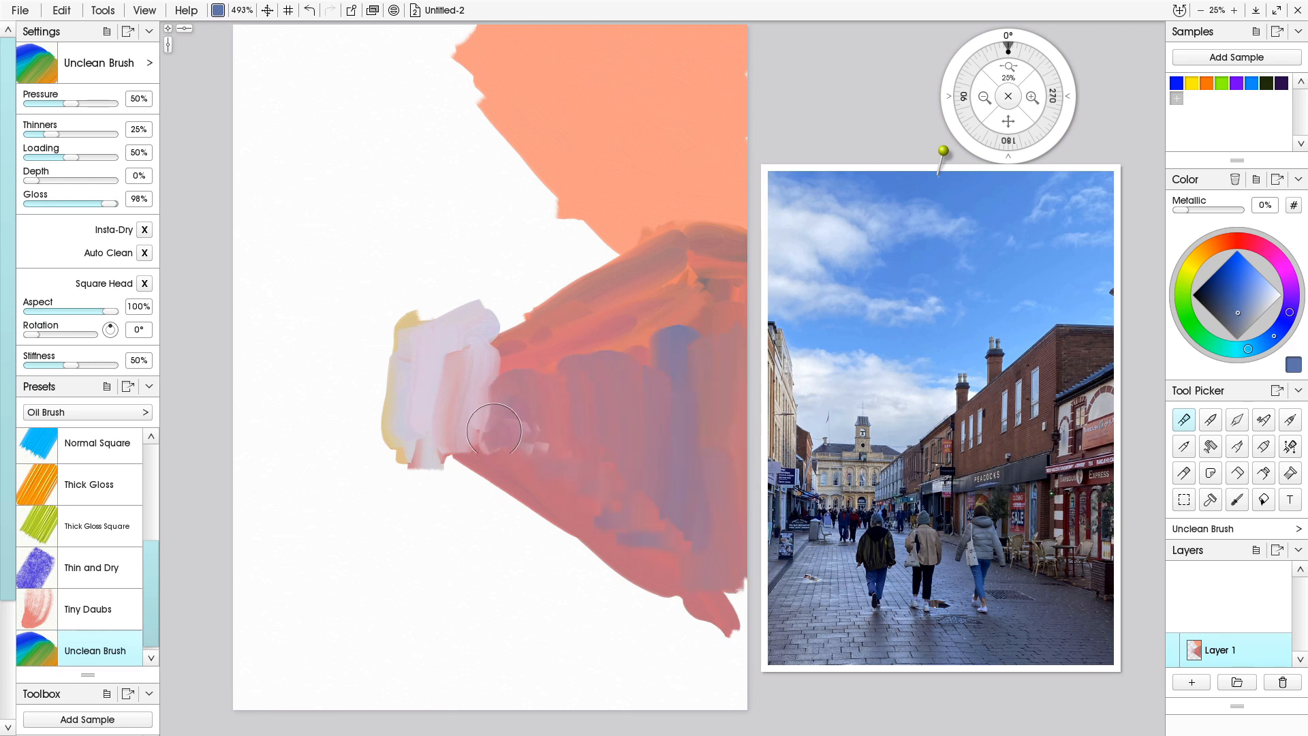
left_click_drag(466, 415, 621, 576)
mouse_move(682, 375)
left_mouse_down()
mouse_move(682, 300)
mouse_move(582, 290)
mouse_move(508, 337)
left_mouse_up()
mouse_move(637, 327)
left_mouse_down()
mouse_move(487, 364)
mouse_move(459, 362)
mouse_move(459, 344)
mouse_move(496, 336)
mouse_move(452, 361)
mouse_move(453, 446)
left_mouse_up()
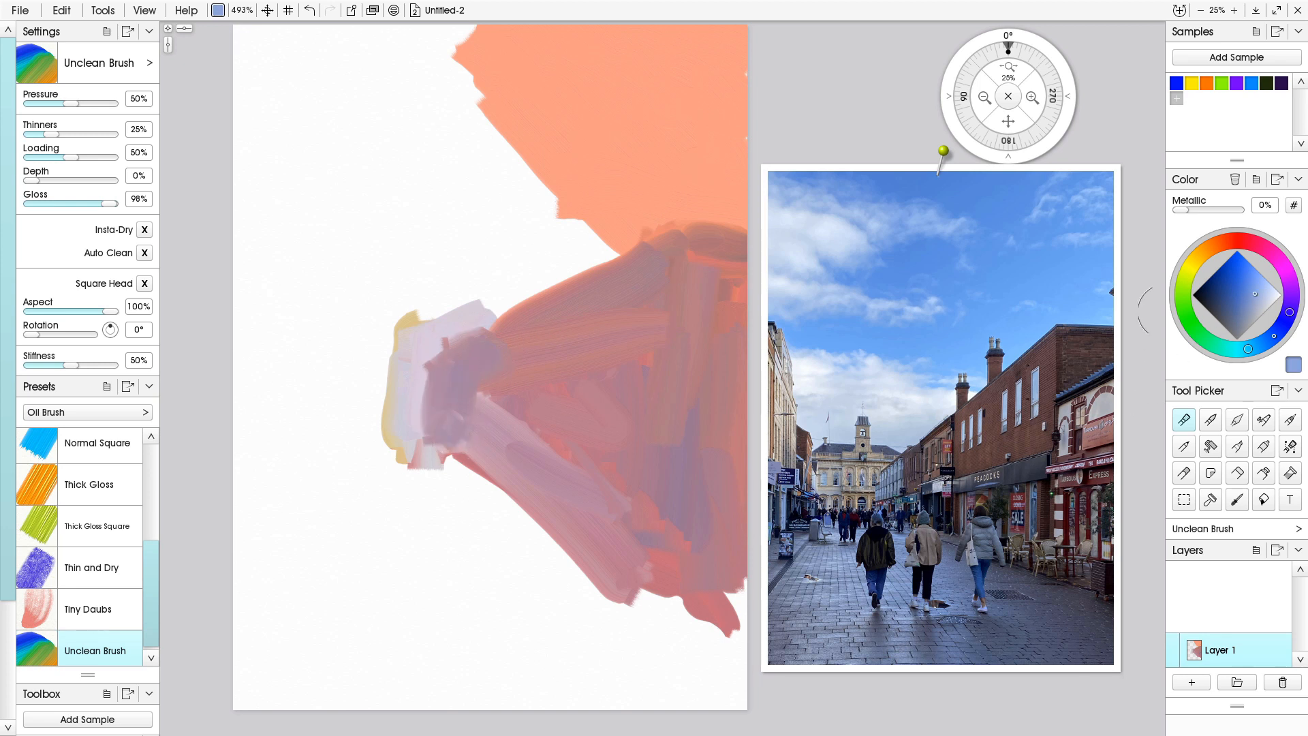
mouse_move(409, 356)
left_mouse_down()
mouse_move(383, 360)
mouse_move(383, 374)
mouse_move(377, 347)
mouse_move(365, 438)
mouse_move(359, 344)
mouse_move(349, 440)
mouse_move(342, 402)
mouse_move(350, 416)
mouse_move(439, 361)
mouse_move(458, 327)
mouse_move(349, 316)
mouse_move(340, 344)
mouse_move(457, 324)
mouse_move(407, 320)
mouse_move(396, 347)
left_mouse_up()
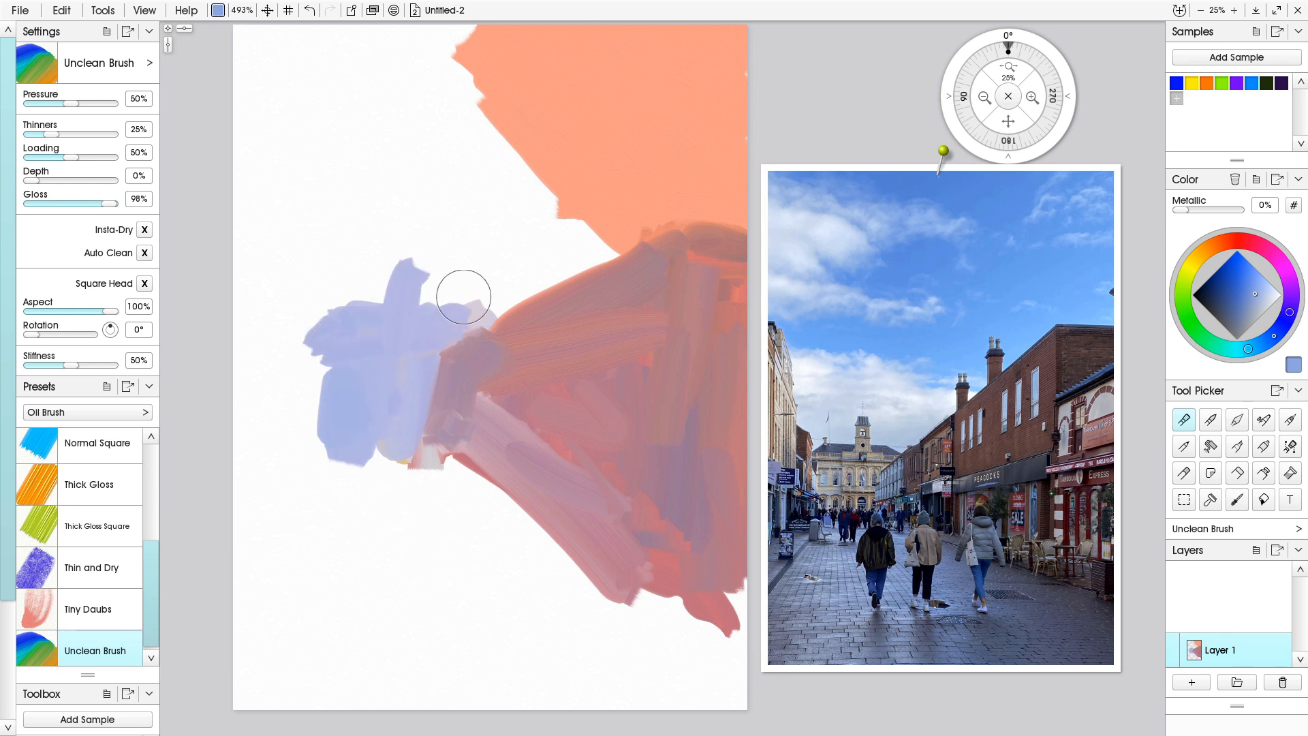
mouse_move(391, 423)
left_mouse_down()
mouse_move(324, 401)
mouse_move(375, 344)
mouse_move(370, 389)
mouse_move(350, 368)
mouse_move(377, 332)
mouse_move(384, 354)
mouse_move(538, 181)
left_mouse_up()
- Sample the peach sky colour and fill the remaining white sky down to the rooftops
left_click(568, 203, "alt")
mouse_move(425, 131)
left_mouse_down()
mouse_move(462, 107)
mouse_move(530, 192)
mouse_move(624, 240)
mouse_move(514, 264)
mouse_move(623, 259)
mouse_move(632, 243)
mouse_move(490, 297)
mouse_move(474, 295)
mouse_move(465, 249)
mouse_move(502, 298)
mouse_move(449, 318)
mouse_move(464, 318)
mouse_move(417, 282)
mouse_move(441, 317)
mouse_move(405, 289)
mouse_move(452, 342)
mouse_move(439, 316)
mouse_move(450, 311)
mouse_move(326, 293)
mouse_move(449, 317)
mouse_move(280, 307)
left_mouse_up()
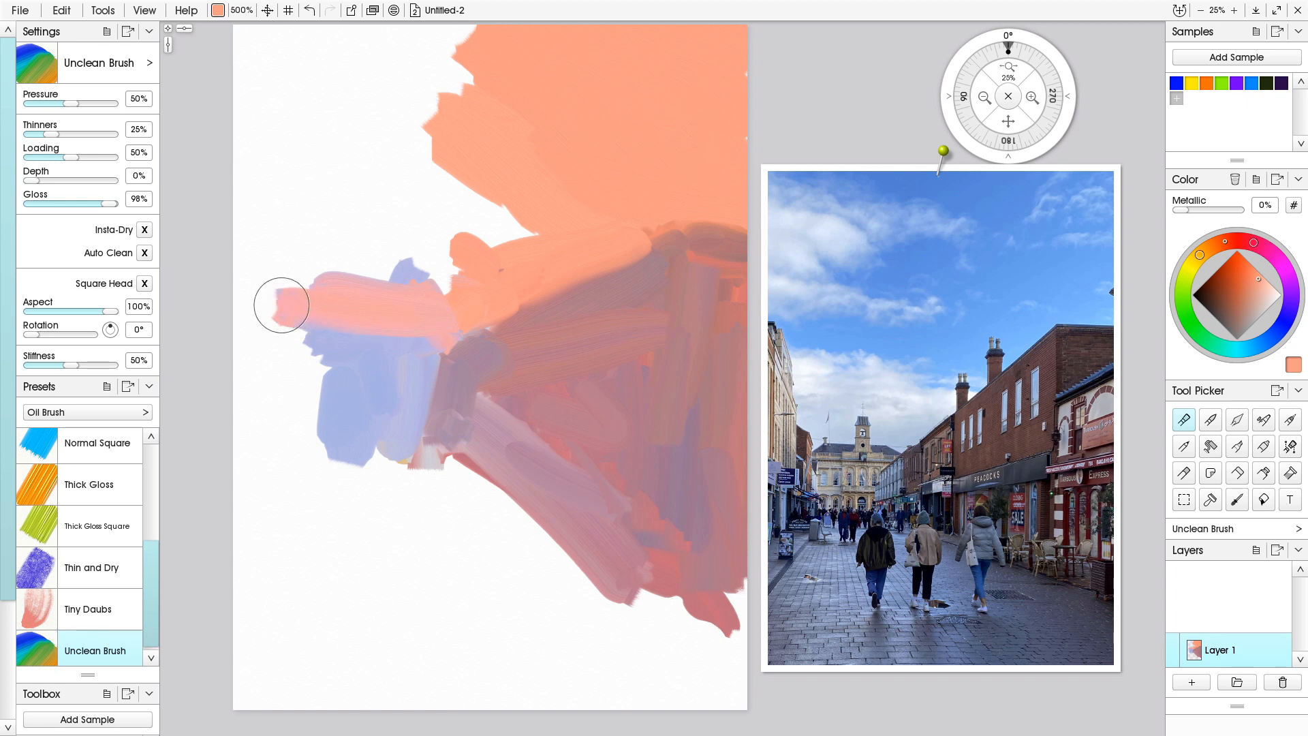
mouse_move(411, 319)
left_mouse_down()
mouse_move(307, 304)
mouse_move(261, 343)
mouse_move(286, 265)
mouse_move(264, 263)
mouse_move(262, 280)
mouse_move(321, 257)
mouse_move(404, 286)
mouse_move(407, 241)
mouse_move(534, 253)
mouse_move(329, 102)
mouse_move(386, 135)
mouse_move(349, 65)
mouse_move(357, 49)
mouse_move(423, 60)
mouse_move(416, 45)
mouse_move(466, 42)
mouse_move(486, 64)
mouse_move(501, 52)
mouse_move(505, 62)
mouse_move(396, 44)
left_mouse_up()
mouse_move(494, 164)
left_mouse_down()
mouse_move(472, 111)
mouse_move(578, 139)
mouse_move(598, 129)
mouse_move(271, 51)
mouse_move(216, 14)
mouse_move(226, 68)
mouse_move(210, 80)
mouse_move(312, 149)
left_mouse_up()
mouse_move(374, 206)
left_mouse_down()
mouse_move(243, 122)
mouse_move(258, 181)
mouse_move(231, 257)
mouse_move(222, 239)
mouse_move(230, 221)
mouse_move(241, 261)
left_mouse_up()
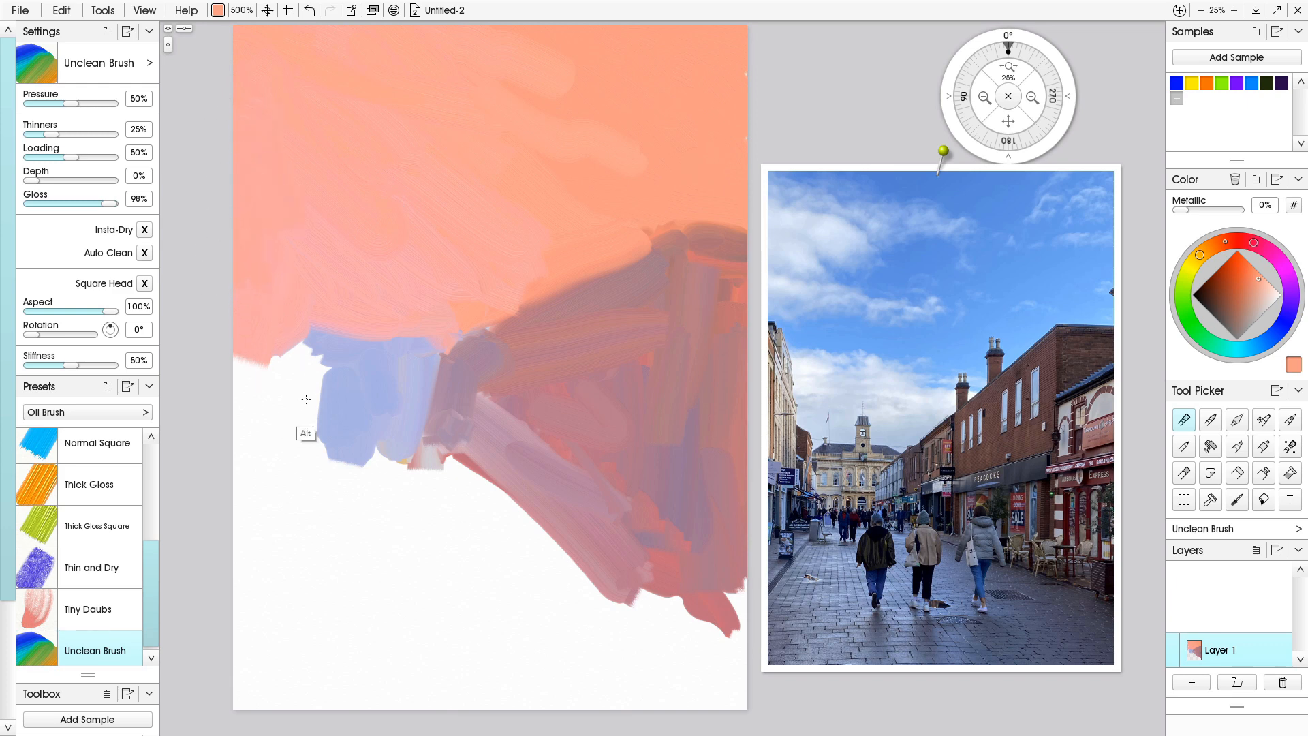
- Sample the light blue and paint the left-side buildings, carrying the colour down to the street's upper edge
left_click(357, 403, "alt")
left_click_drag(285, 322, 266, 440)
left_click_drag(288, 297, 314, 382)
mouse_move(283, 321)
left_mouse_down()
mouse_move(269, 454)
mouse_move(285, 337)
mouse_move(271, 366)
left_mouse_up()
mouse_move(283, 269)
left_mouse_down()
mouse_move(246, 332)
mouse_move(244, 280)
mouse_move(288, 254)
left_mouse_up()
mouse_move(277, 383)
left_mouse_down()
mouse_move(307, 357)
mouse_move(294, 454)
mouse_move(392, 470)
mouse_move(369, 463)
mouse_move(415, 451)
mouse_move(368, 496)
mouse_move(362, 449)
mouse_move(386, 439)
mouse_move(534, 533)
left_mouse_up()
- Sample the pinkish sky colour and block in the street below the buildings with diagonal strokes
left_click(364, 220, "alt")
mouse_move(368, 504)
left_mouse_down()
mouse_move(423, 525)
mouse_move(409, 468)
mouse_move(443, 476)
mouse_move(583, 602)
left_mouse_up()
mouse_move(667, 631)
left_mouse_down()
mouse_move(582, 545)
mouse_move(722, 646)
mouse_move(736, 582)
left_mouse_up()
left_click_drag(580, 493, 715, 600)
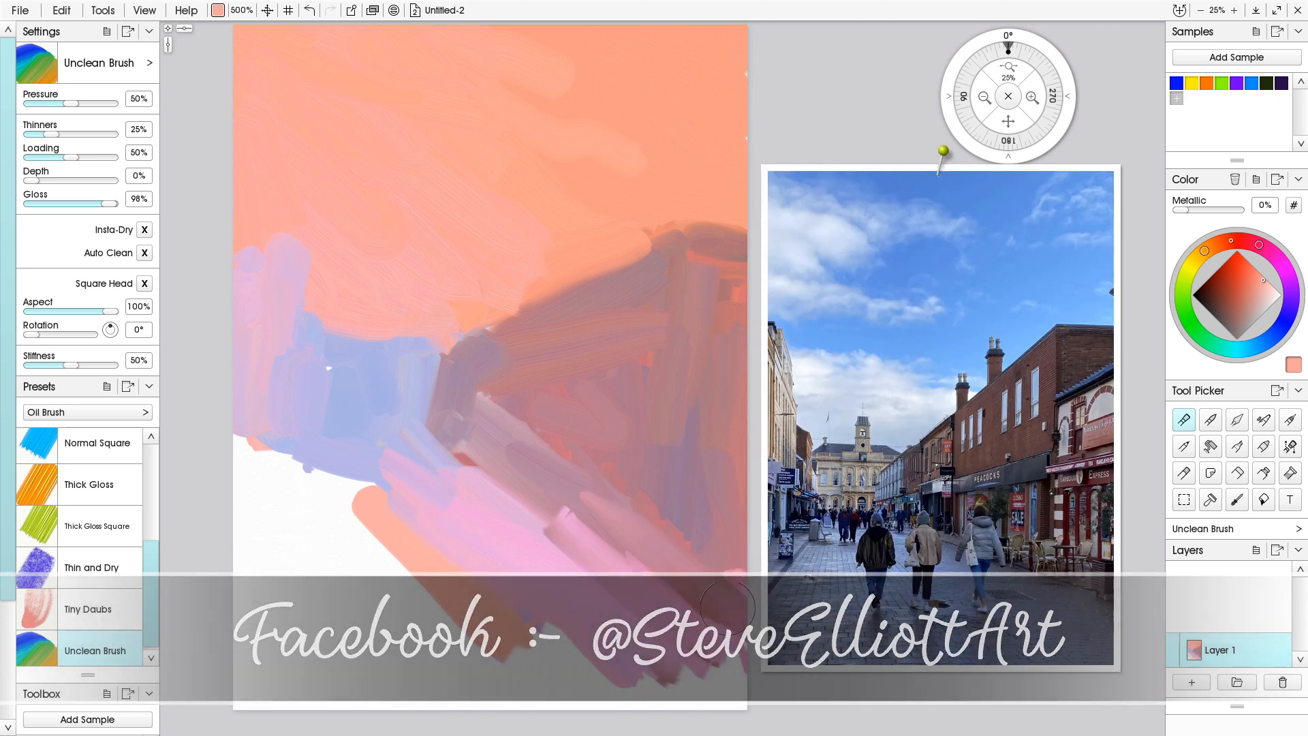
left_click_drag(511, 531, 607, 684)
mouse_move(445, 527)
left_mouse_down()
mouse_move(481, 603)
mouse_move(573, 667)
mouse_move(701, 701)
mouse_move(733, 674)
mouse_move(743, 613)
left_mouse_up()
mouse_move(446, 493)
left_mouse_down()
mouse_move(351, 622)
mouse_move(321, 458)
mouse_move(245, 634)
mouse_move(279, 626)
left_mouse_up()
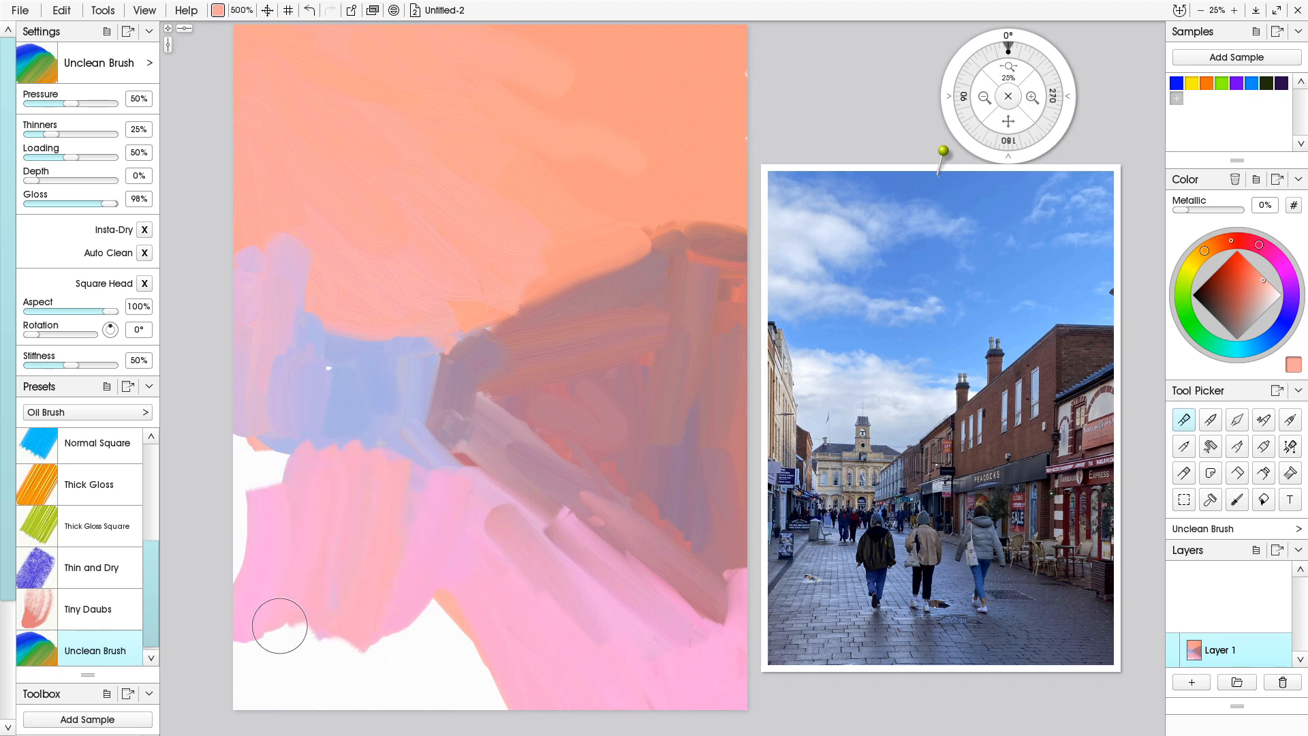
- Cover the remaining white foreground with pink and sharpen the street edge along the right-side building
mouse_move(256, 525)
left_mouse_down()
mouse_move(315, 584)
mouse_move(397, 628)
mouse_move(441, 619)
mouse_move(487, 714)
mouse_move(470, 640)
mouse_move(283, 648)
mouse_move(314, 670)
left_mouse_up()
mouse_move(278, 517)
left_mouse_down()
mouse_move(283, 473)
mouse_move(266, 458)
mouse_move(246, 535)
left_mouse_up()
left_click_drag(277, 479, 308, 517)
left_click_drag(233, 665, 185, 648)
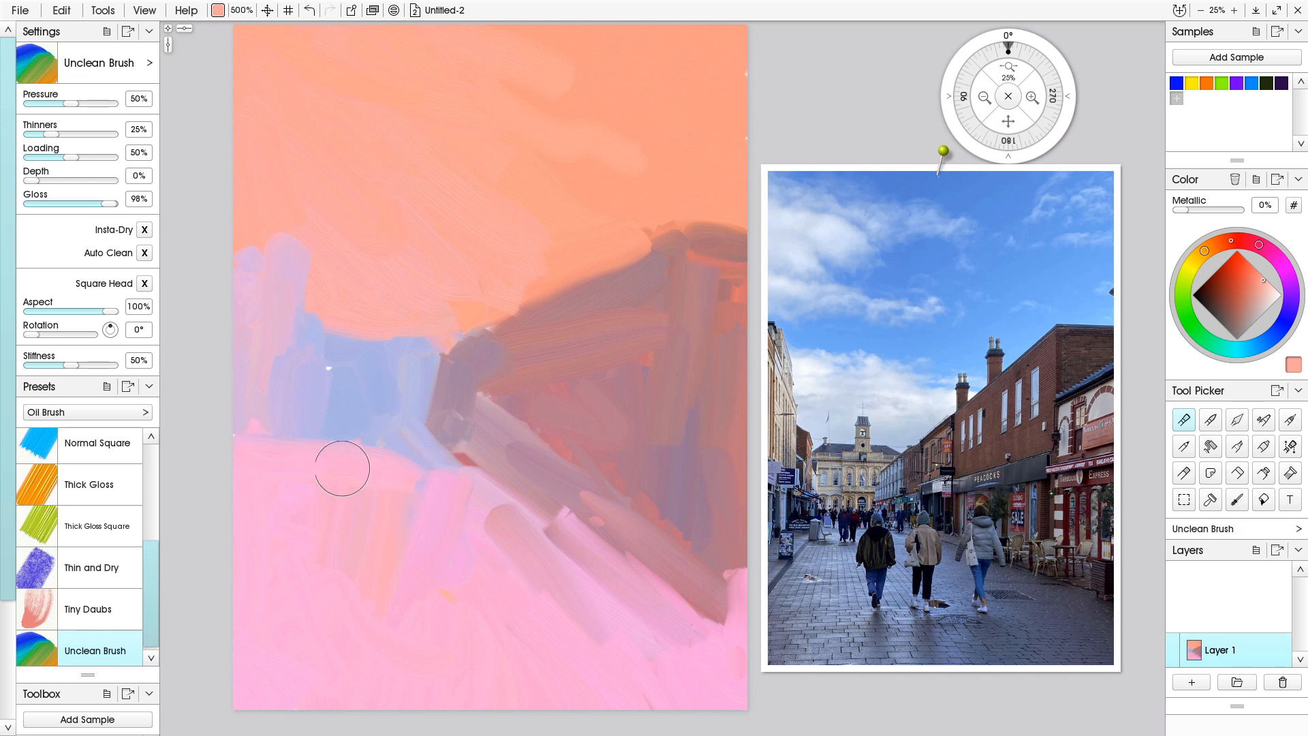
left_click_drag(382, 473, 590, 607)
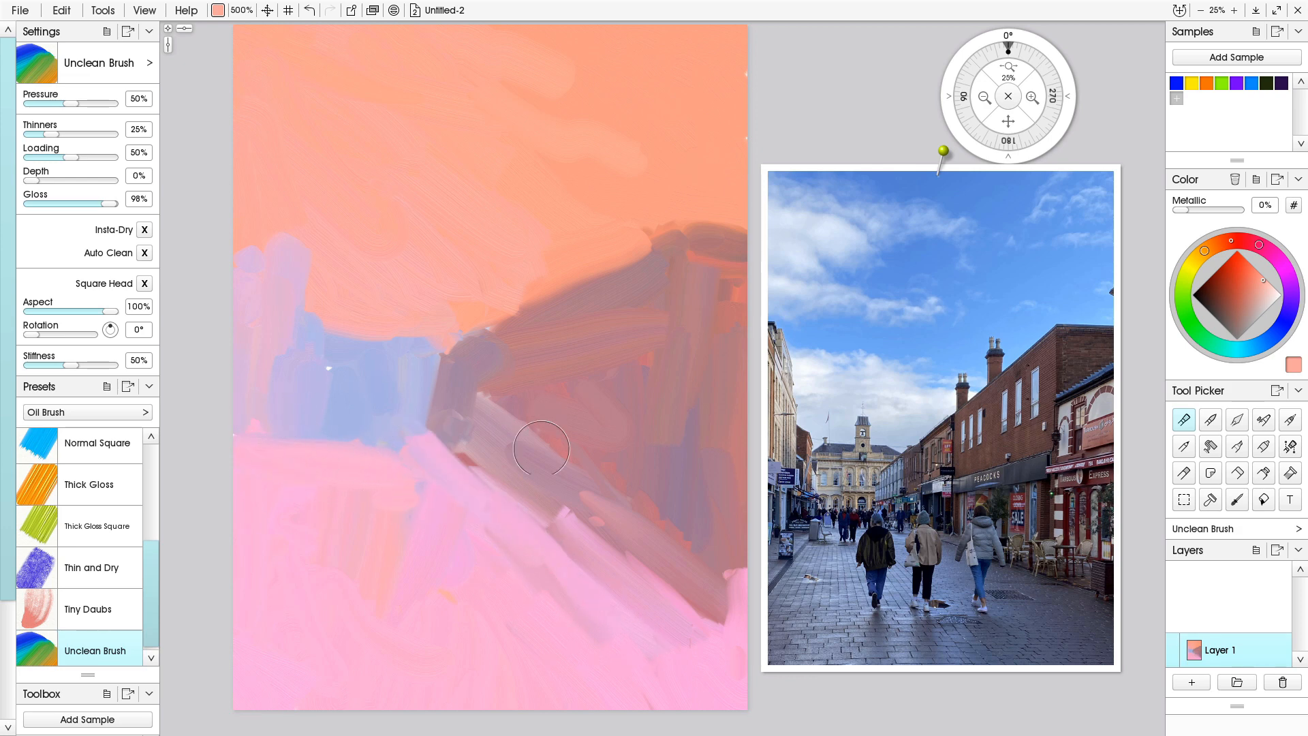
- Add a new layer above Layer 1, lock Layer 1, and undo a test stroke
mouse_move(845, 545)
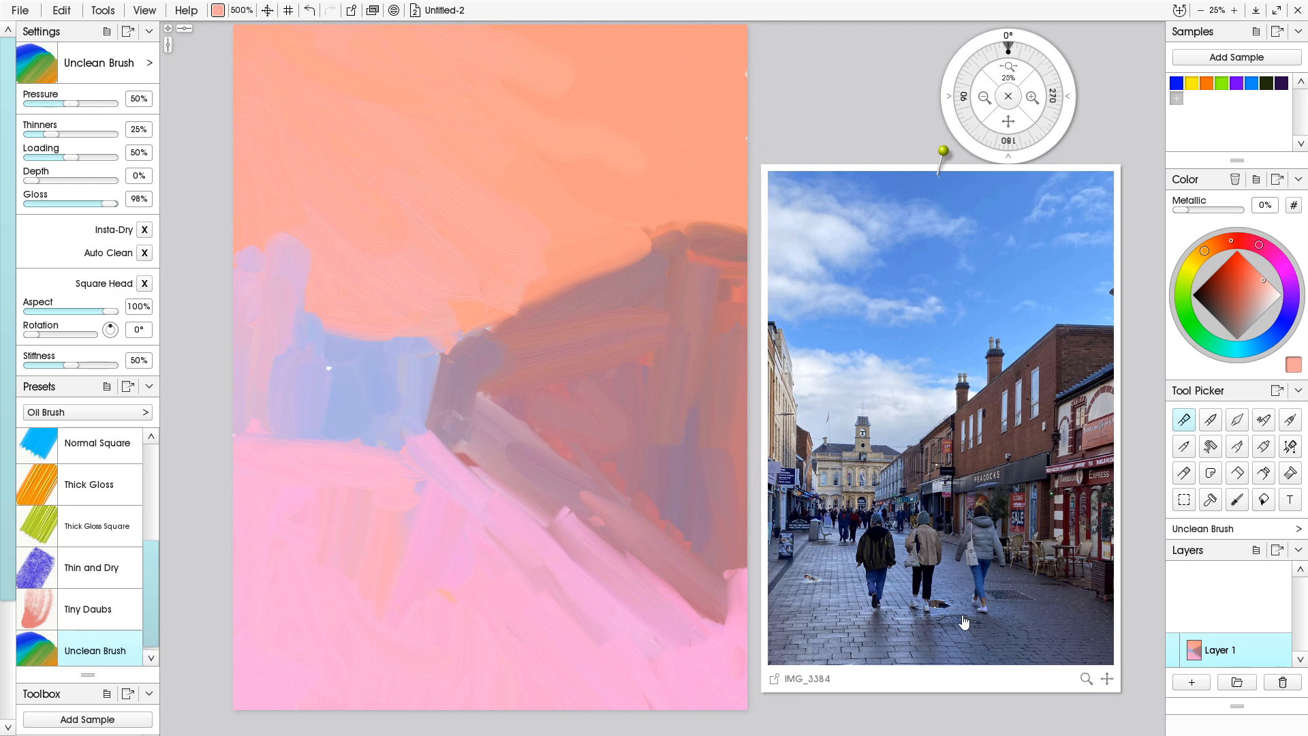
left_click(1193, 684)
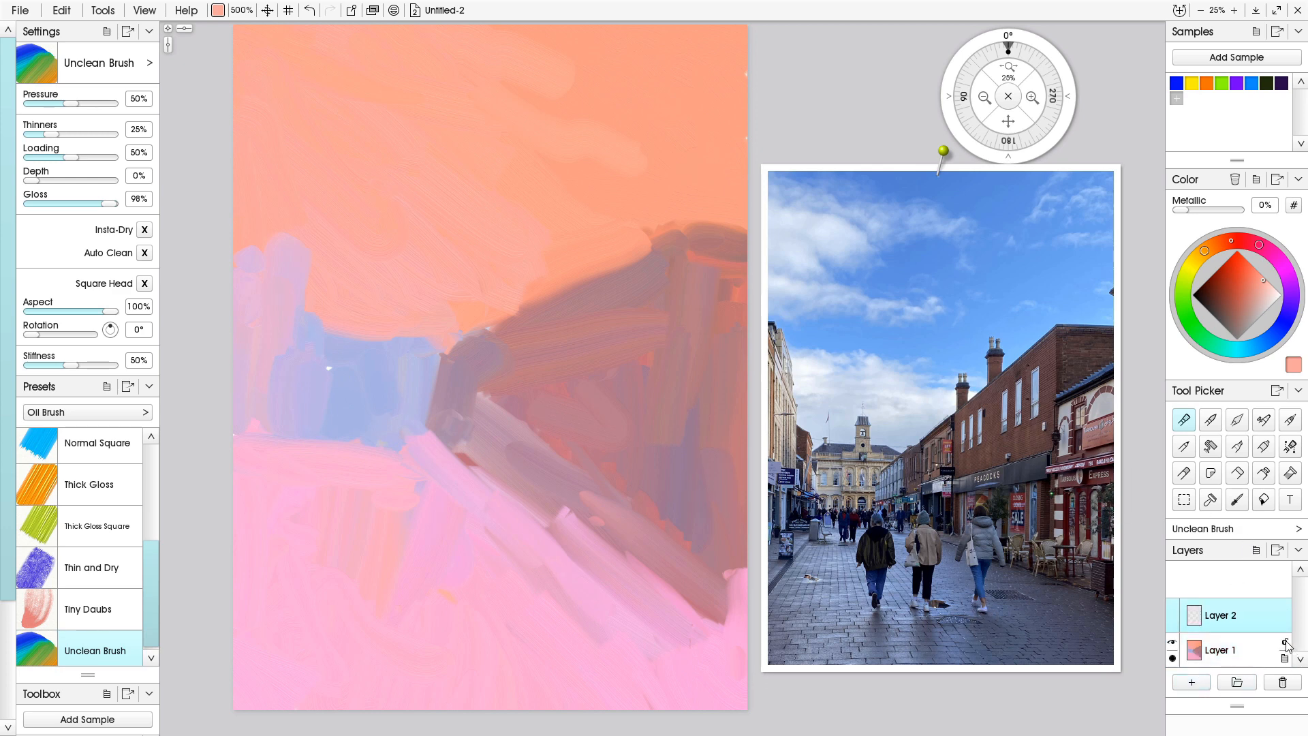
left_click(1286, 642)
left_click(1244, 645)
left_click_drag(298, 409, 349, 403)
key("ctrl+z")
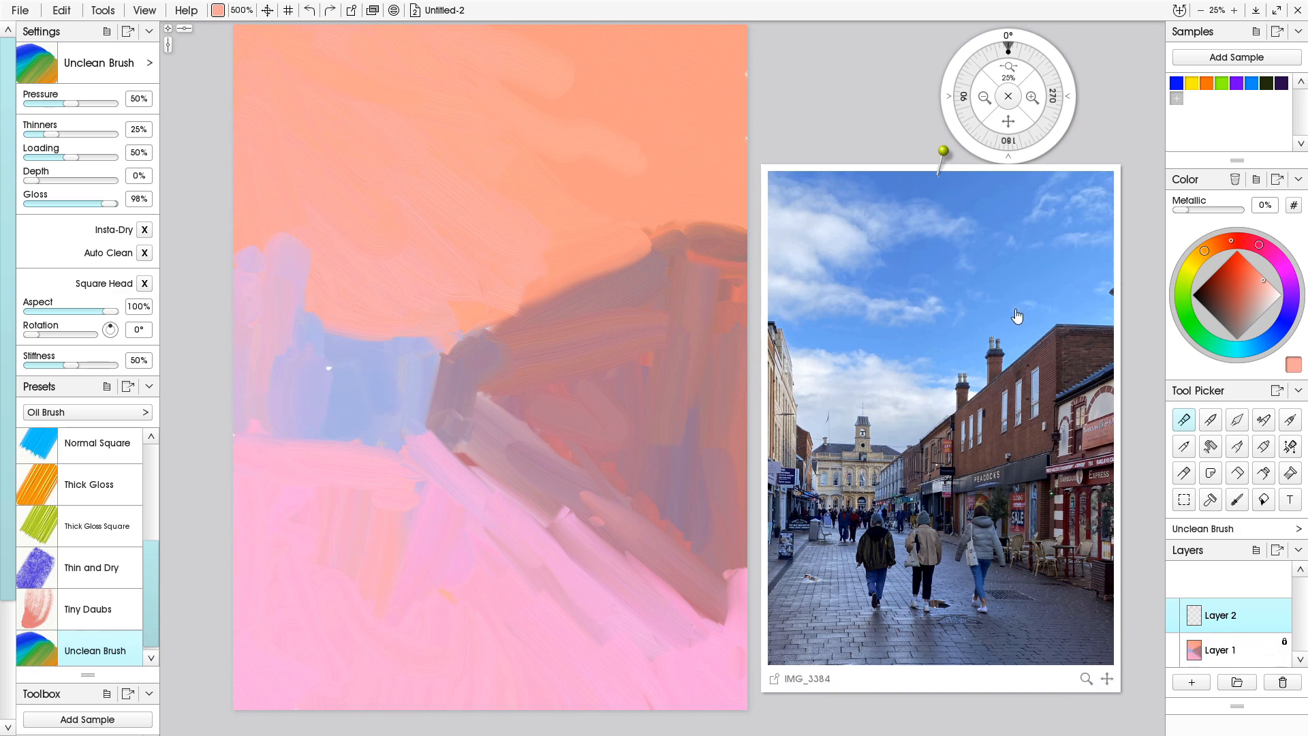
- Choose a light sky blue, reduce the brush size to 310%, and paint a band of sky above the rooftops on Layer 2
left_click(1284, 320)
left_click_drag(1262, 344, 1250, 308)
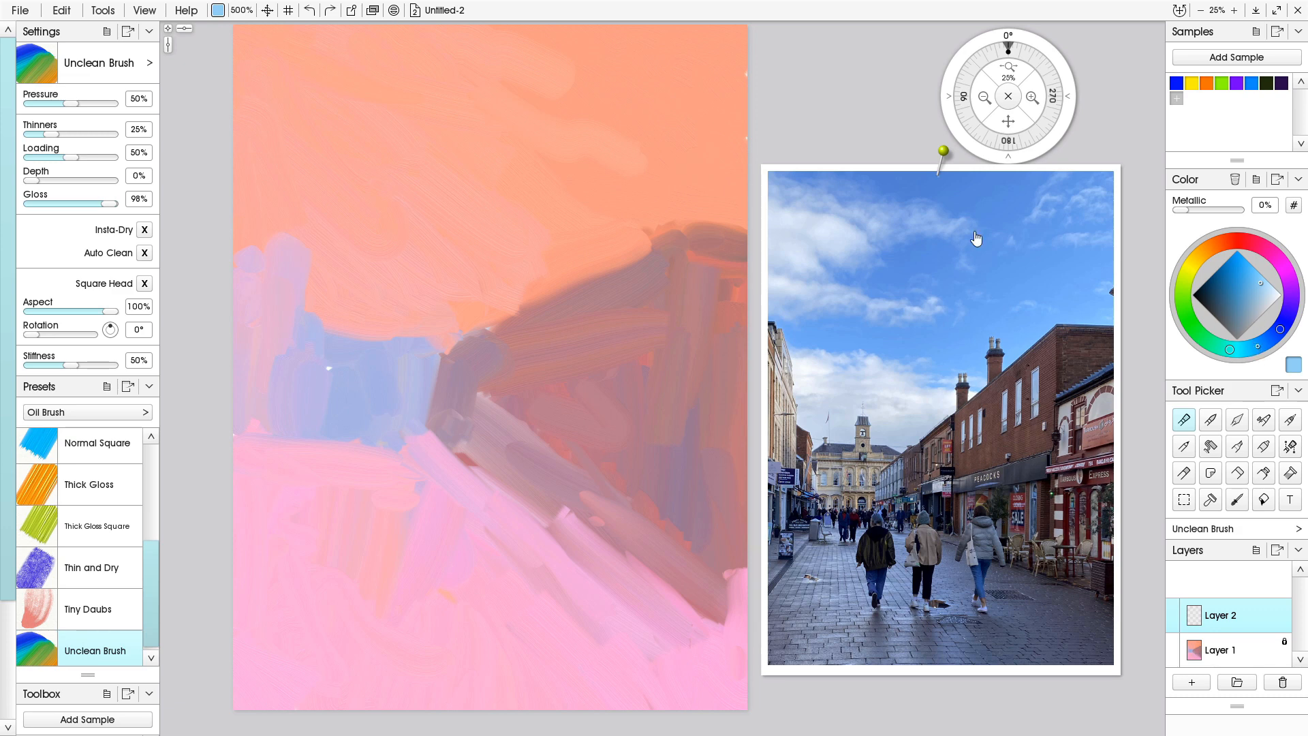
left_click_drag(491, 228, 561, 238)
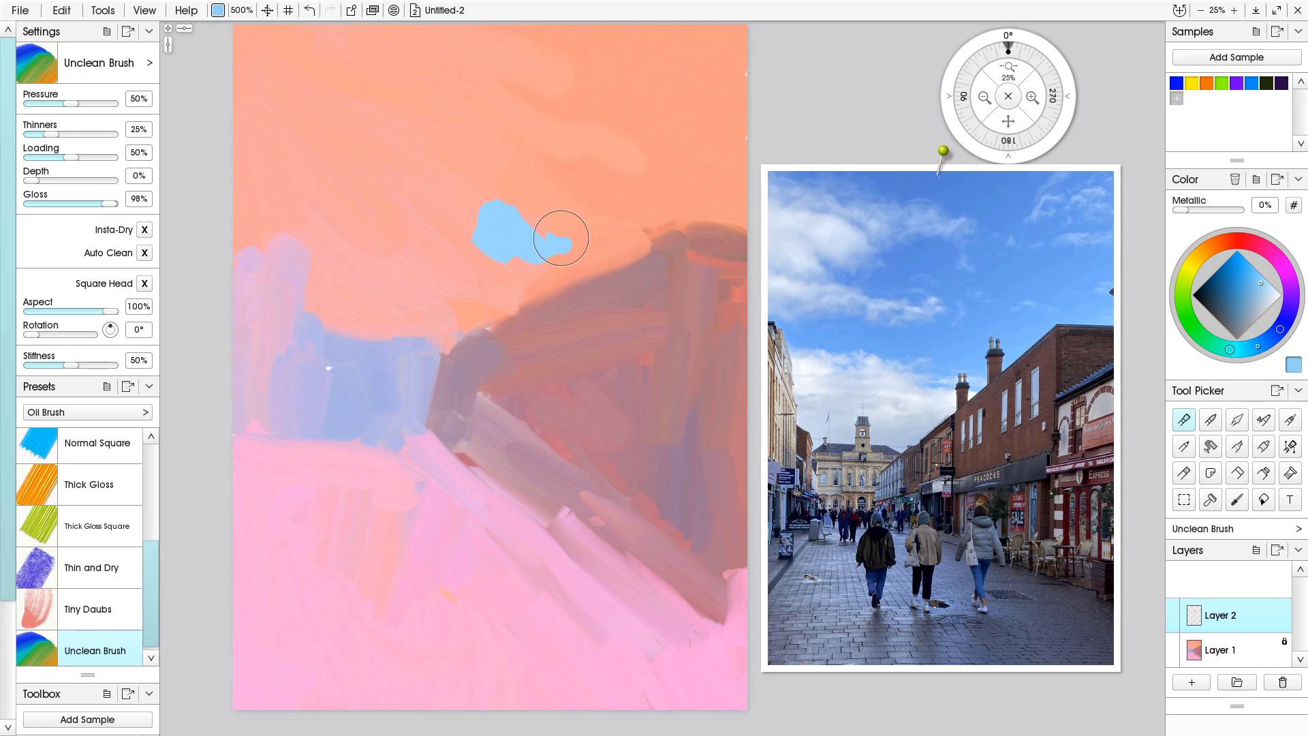
key("bracketleft")
mouse_move(520, 225)
left_mouse_down("shift")
mouse_move(512, 214)
mouse_move(566, 239)
left_mouse_up("shift")
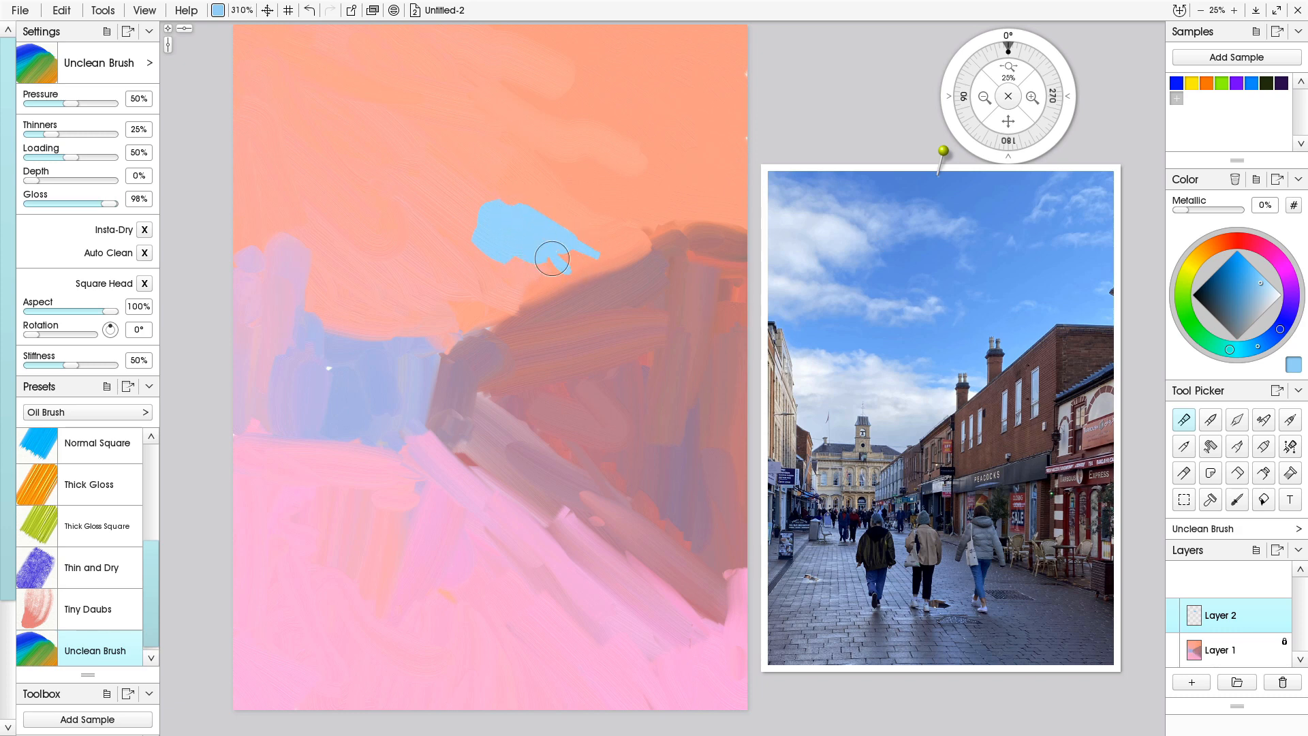
mouse_move(497, 237)
left_mouse_down()
mouse_move(409, 193)
mouse_move(397, 213)
mouse_move(410, 224)
left_mouse_up()
mouse_move(413, 197)
left_mouse_down()
mouse_move(526, 220)
mouse_move(476, 189)
mouse_move(543, 212)
mouse_move(507, 175)
mouse_move(605, 233)
mouse_move(590, 187)
mouse_move(638, 216)
mouse_move(543, 152)
mouse_move(608, 221)
mouse_move(535, 187)
mouse_move(582, 222)
mouse_move(629, 226)
mouse_move(618, 203)
mouse_move(634, 193)
mouse_move(607, 160)
mouse_move(563, 188)
mouse_move(566, 166)
mouse_move(657, 217)
mouse_move(617, 167)
mouse_move(673, 203)
mouse_move(651, 205)
mouse_move(754, 235)
mouse_move(674, 227)
mouse_move(744, 237)
mouse_move(662, 182)
mouse_move(693, 197)
mouse_move(647, 152)
mouse_move(749, 210)
mouse_move(752, 165)
mouse_move(626, 161)
mouse_move(693, 213)
left_mouse_up()
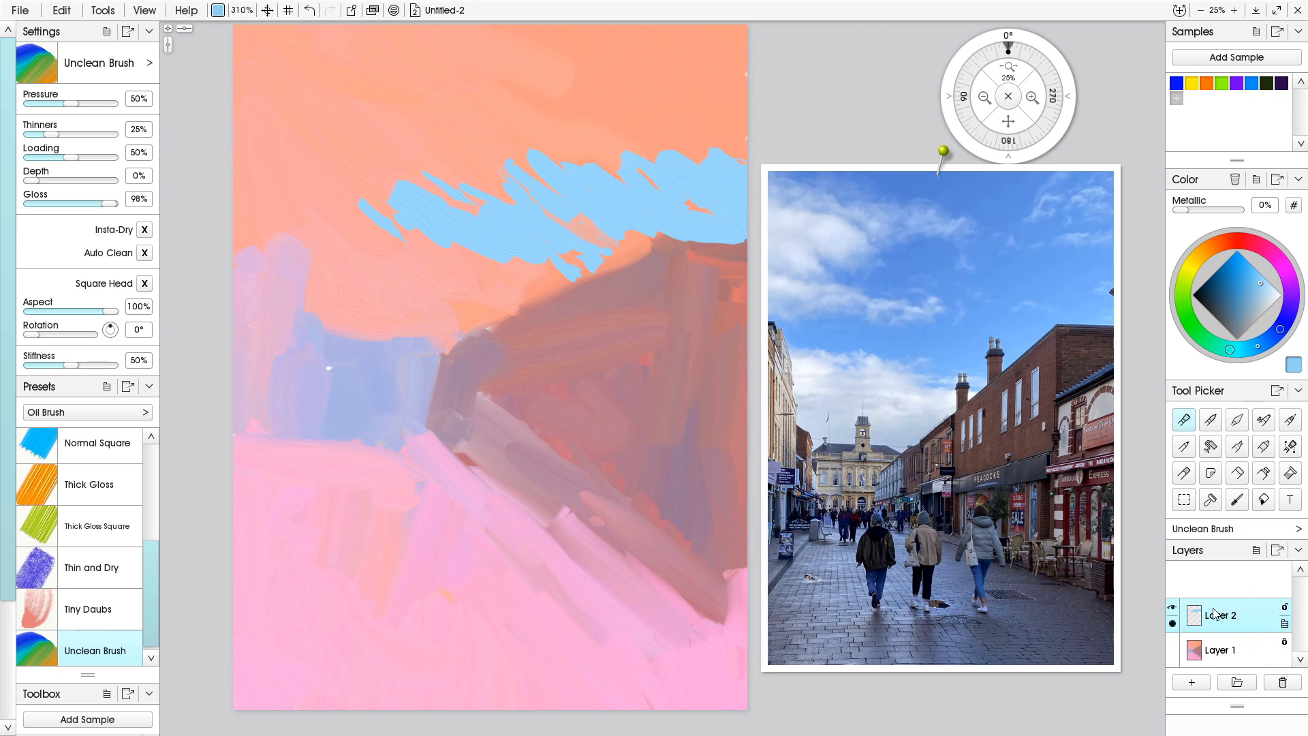
- Set Layer 2's opacity to 80%
left_click(1284, 624)
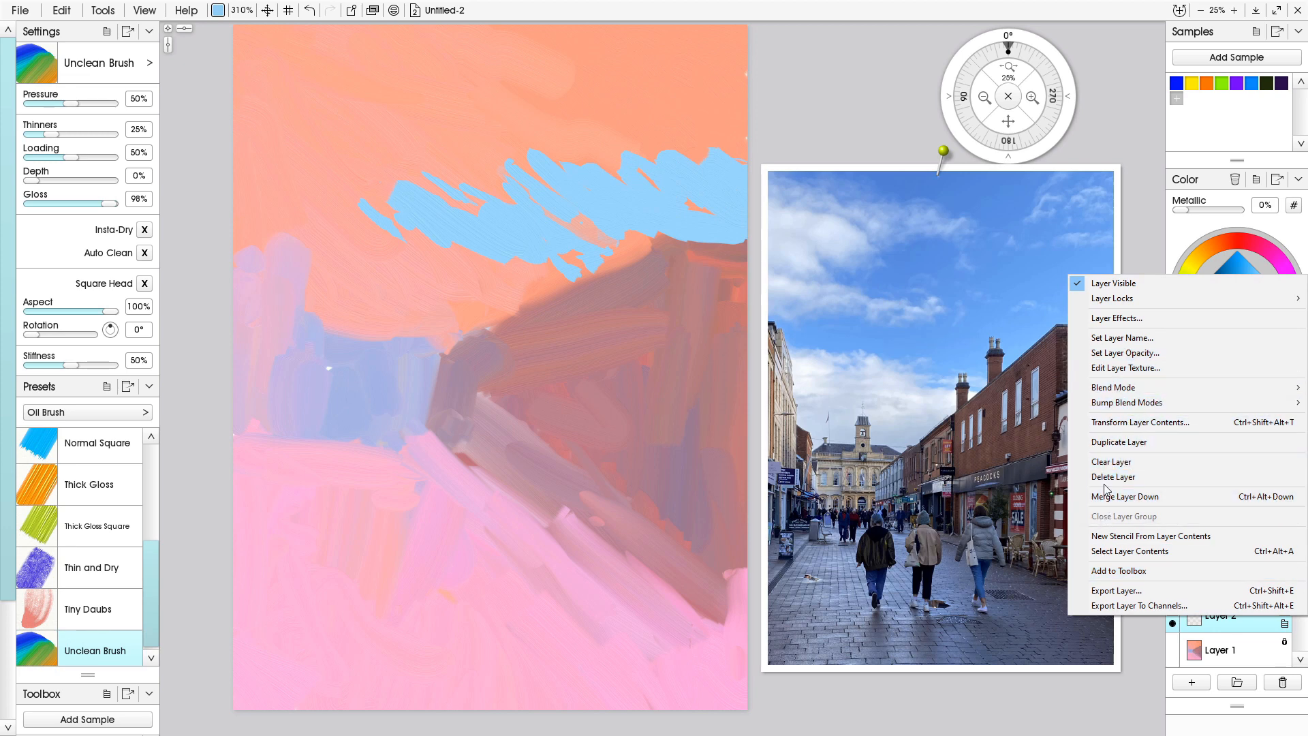
left_click(1118, 353)
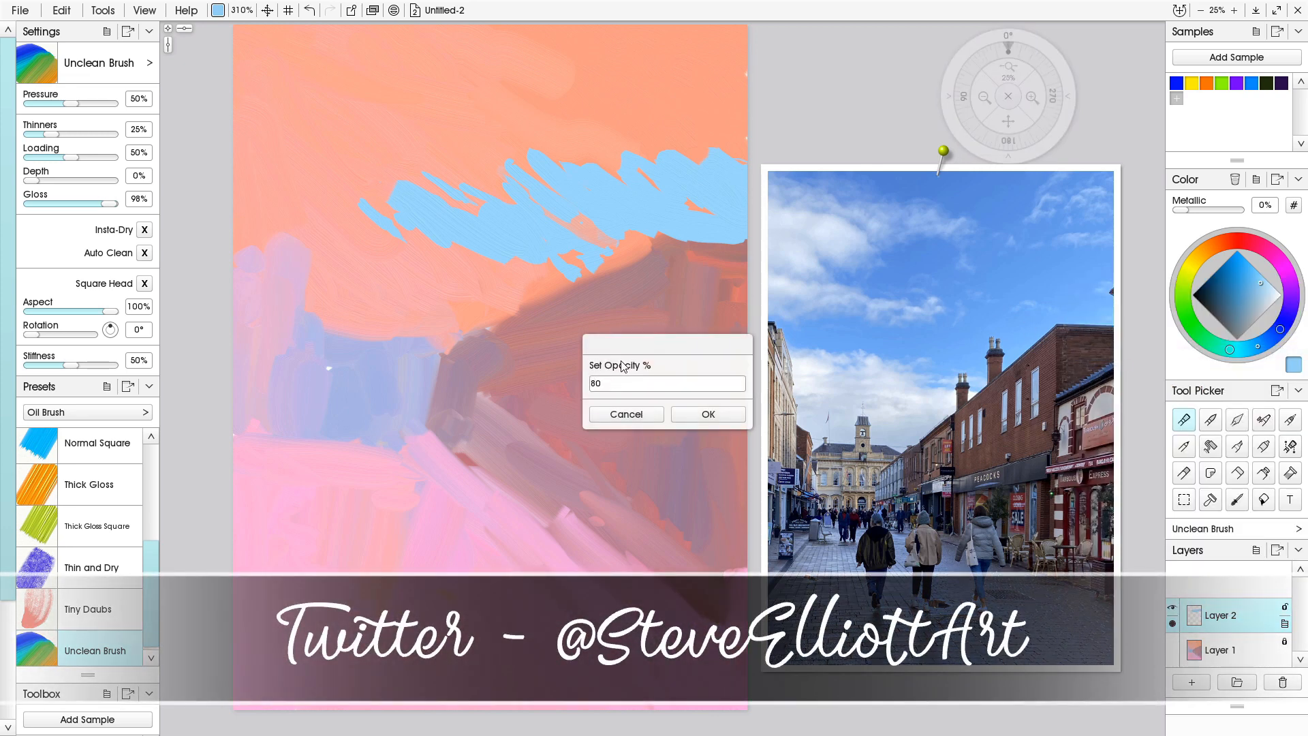
left_click(685, 415)
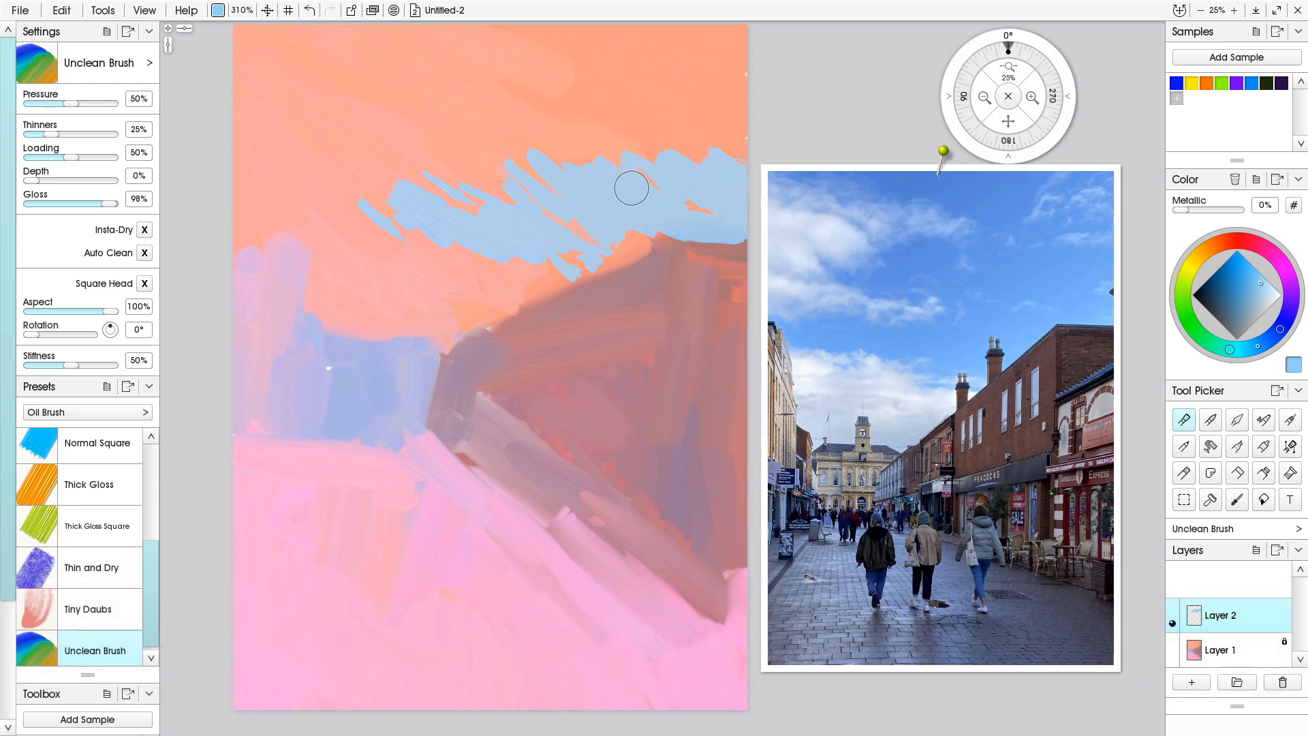
- Set Layer 2's opacity to 100% and extend the light blue sky band upward near the canvas's right edge
mouse_move(887, 438)
left_click(1284, 626)
mouse_move(1138, 392)
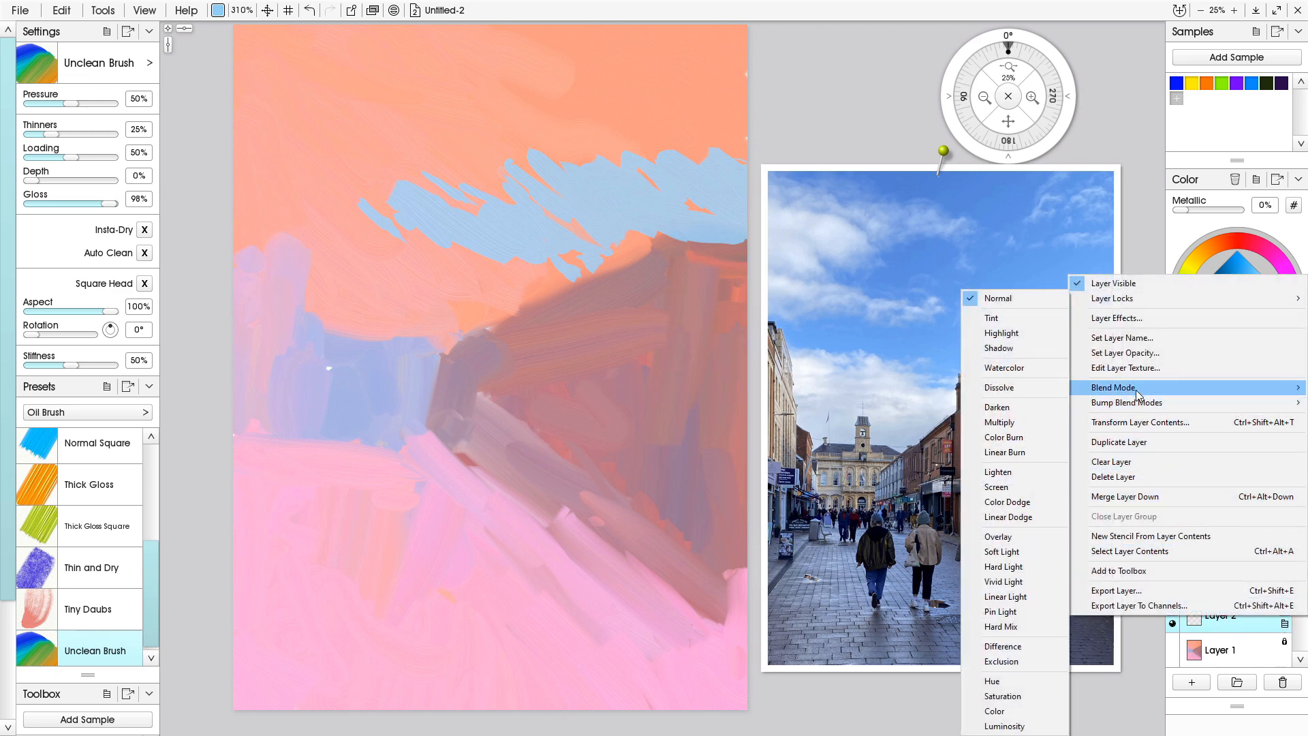
left_click(1117, 353)
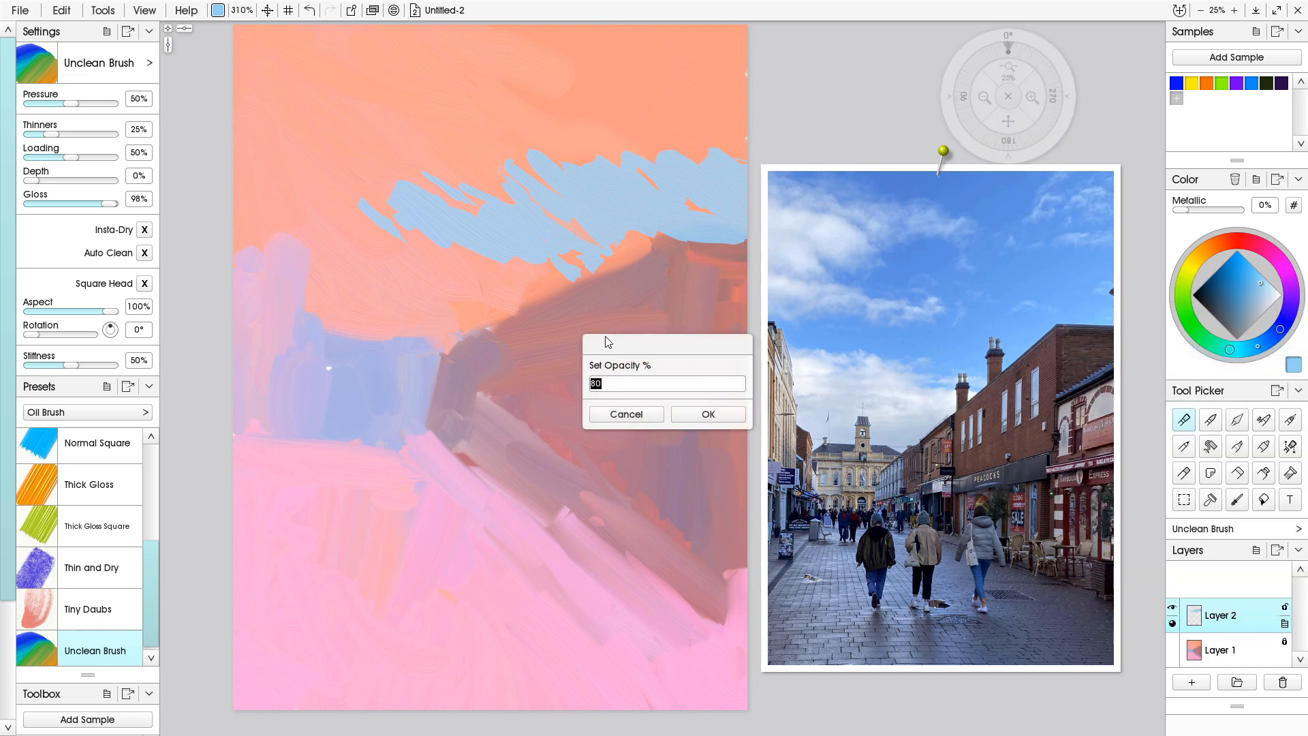
type("100")
left_click(687, 413)
mouse_move(601, 141)
left_mouse_down()
mouse_move(635, 157)
mouse_move(656, 141)
mouse_move(785, 136)
left_mouse_up()
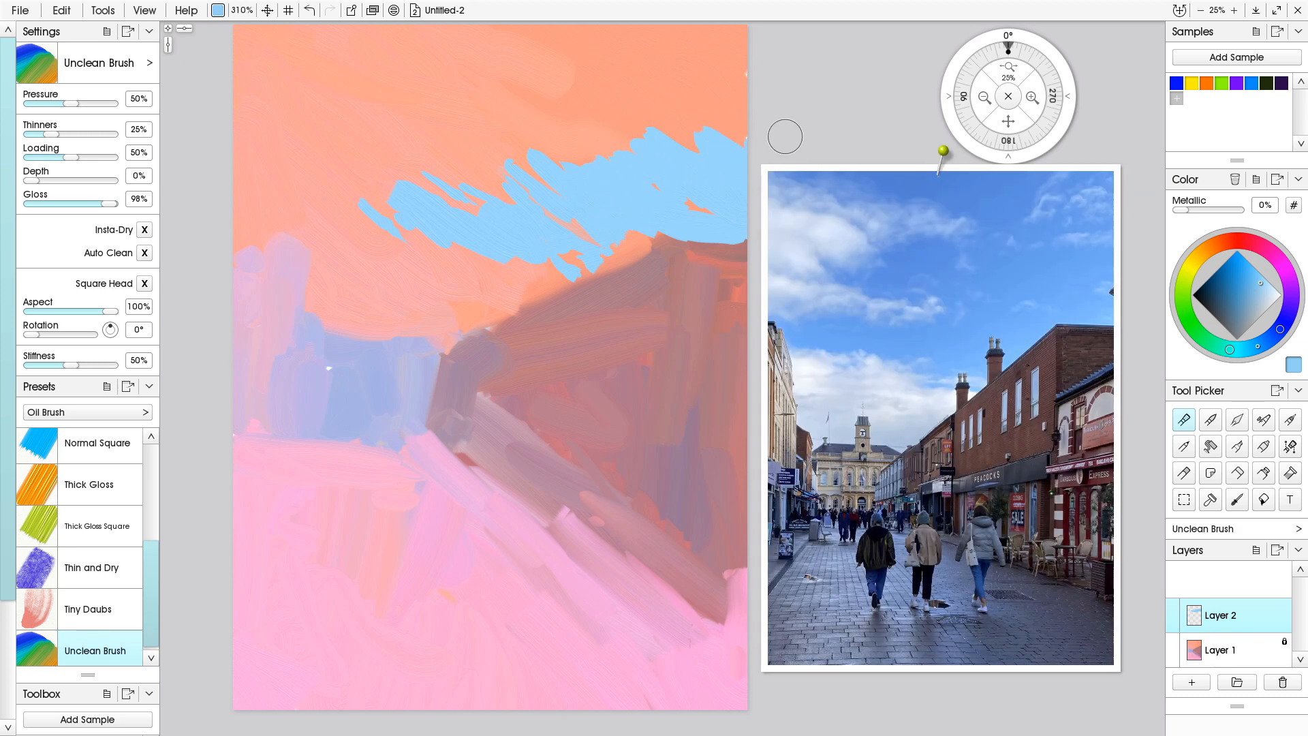
- Choose a deeper medium blue and paint the upper sky on Layer 2 above the light blue band
left_click(1235, 285)
left_click(1283, 330)
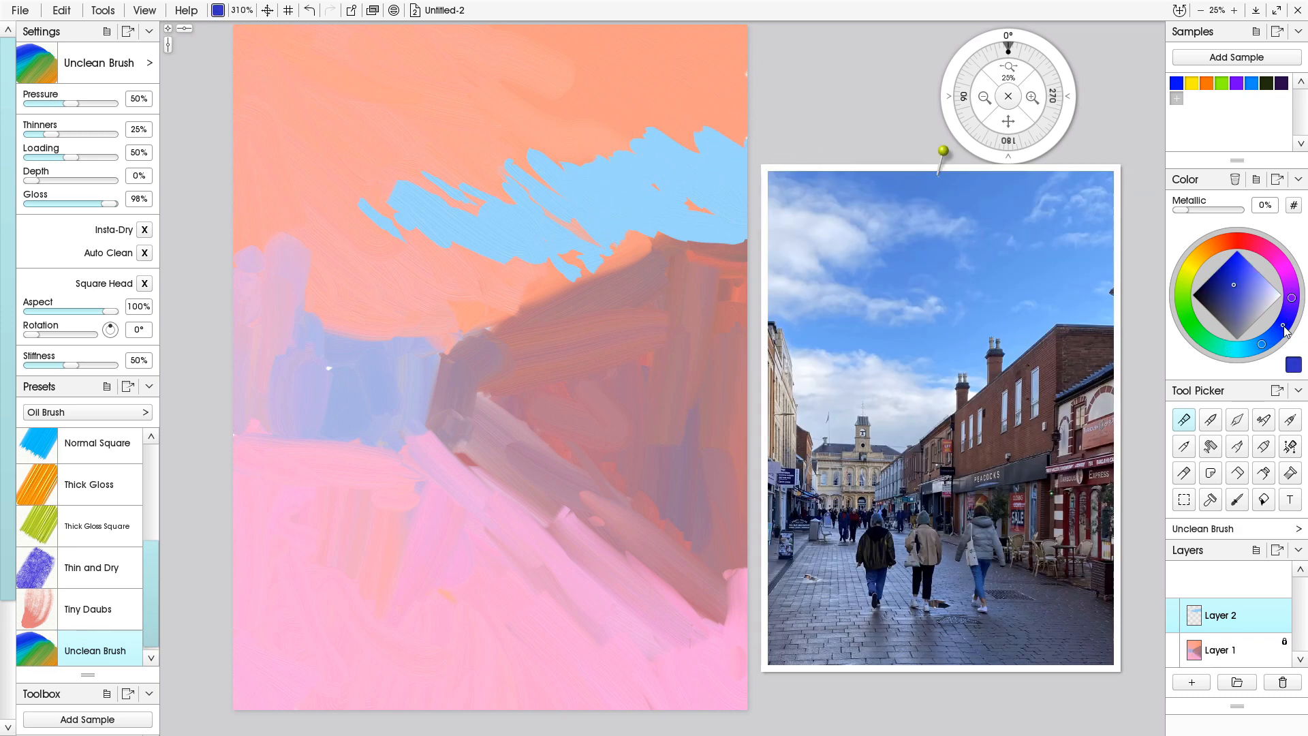
left_click(1243, 286)
left_click_drag(1284, 330, 1280, 334)
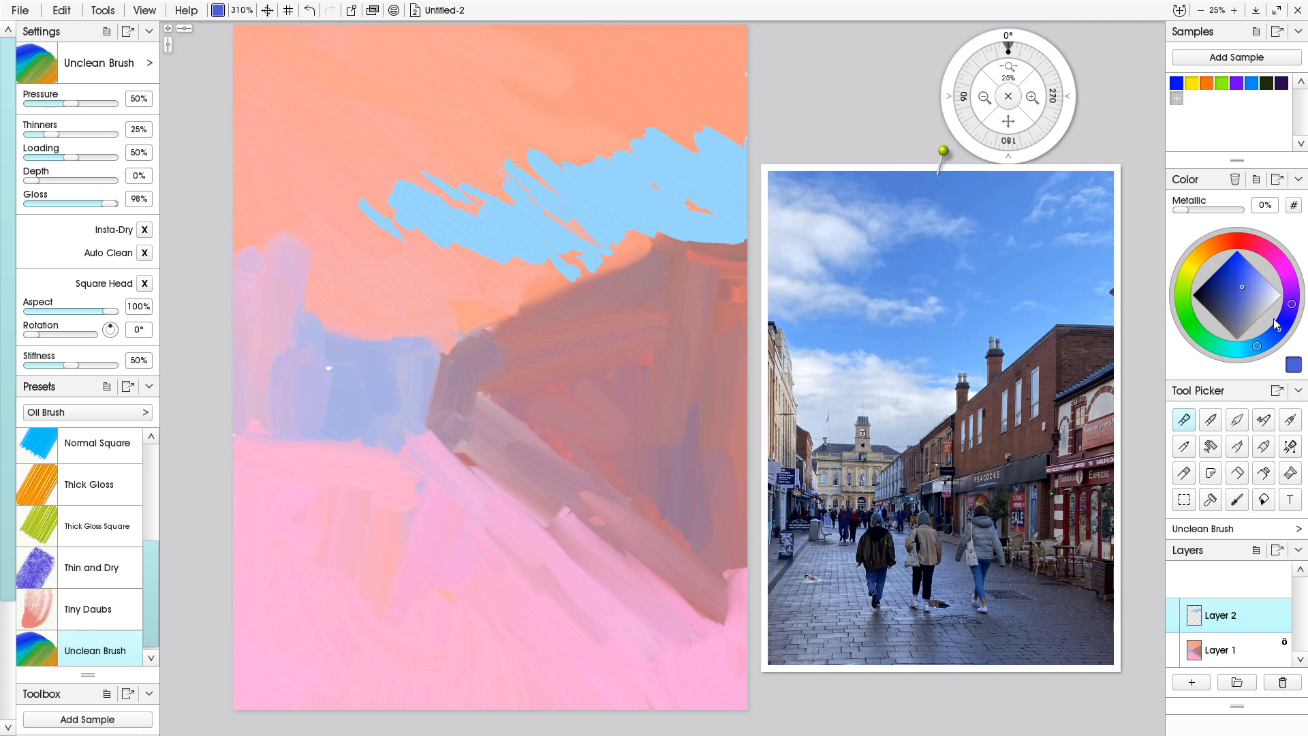
left_click_drag(1240, 285, 1239, 301)
mouse_move(688, 78)
left_mouse_down()
mouse_move(757, 132)
mouse_move(632, 76)
mouse_move(708, 149)
mouse_move(587, 94)
mouse_move(651, 55)
mouse_move(657, 33)
mouse_move(722, 62)
mouse_move(706, 23)
mouse_move(745, 29)
mouse_move(684, 45)
mouse_move(674, 21)
mouse_move(724, 84)
mouse_move(716, 75)
mouse_move(757, 77)
mouse_move(719, 98)
mouse_move(711, 70)
mouse_move(668, 69)
mouse_move(684, 111)
mouse_move(727, 141)
mouse_move(631, 95)
mouse_move(651, 125)
mouse_move(572, 92)
mouse_move(572, 118)
mouse_move(556, 112)
mouse_move(584, 147)
mouse_move(468, 88)
mouse_move(533, 158)
mouse_move(446, 54)
mouse_move(454, 34)
mouse_move(565, 63)
mouse_move(600, 33)
mouse_move(625, 37)
mouse_move(491, 7)
left_mouse_up()
mouse_move(399, 27)
left_mouse_down()
mouse_move(466, 90)
mouse_move(436, 150)
mouse_move(382, 111)
mouse_move(517, 191)
mouse_move(425, 158)
mouse_move(470, 191)
mouse_move(359, 165)
mouse_move(388, 239)
mouse_move(289, 198)
mouse_move(418, 225)
mouse_move(350, 245)
mouse_move(285, 216)
mouse_move(295, 234)
mouse_move(280, 181)
mouse_move(370, 175)
mouse_move(393, 161)
left_mouse_up()
- Extend the sampled light blue band to the canvas's left edge and carry the deeper blue further left along the top
left_click(431, 237, "alt")
left_click(396, 58, "alt")
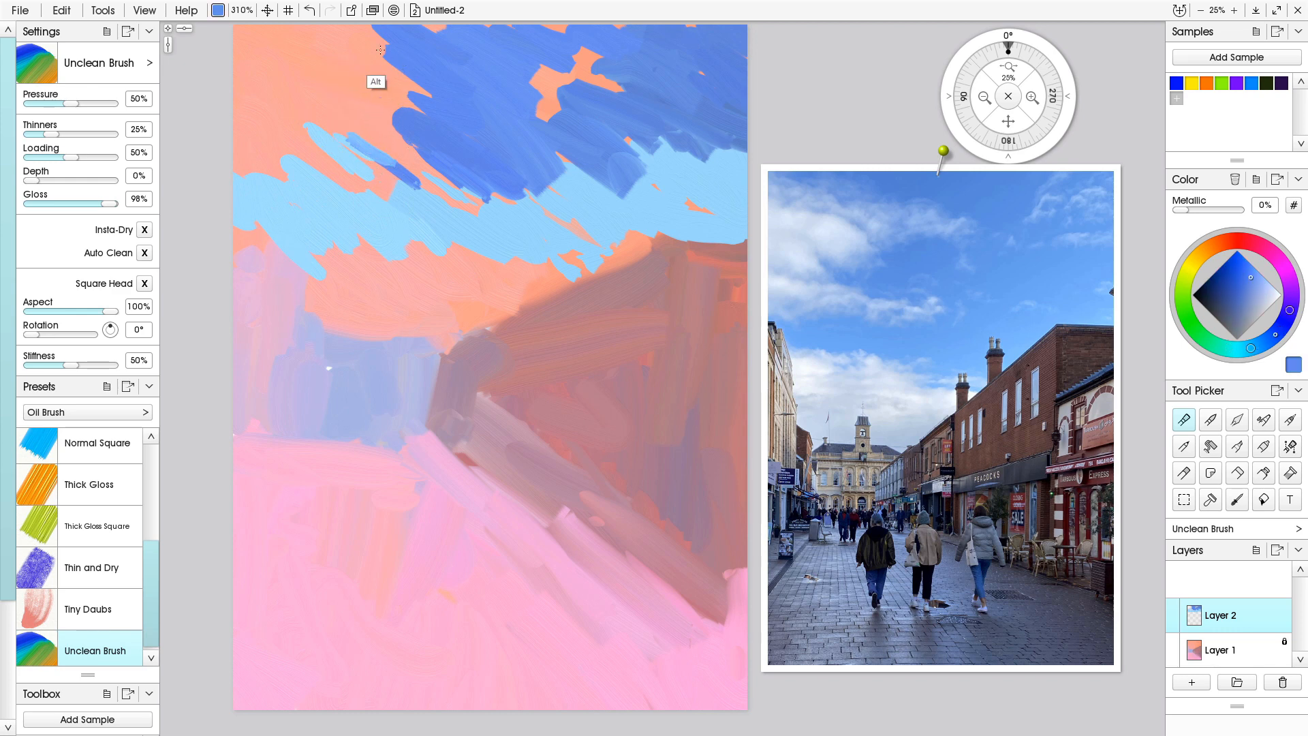
mouse_move(369, 63)
left_mouse_down()
mouse_move(327, 34)
mouse_move(381, 77)
mouse_move(291, 21)
mouse_move(283, 30)
mouse_move(348, 30)
left_mouse_up()
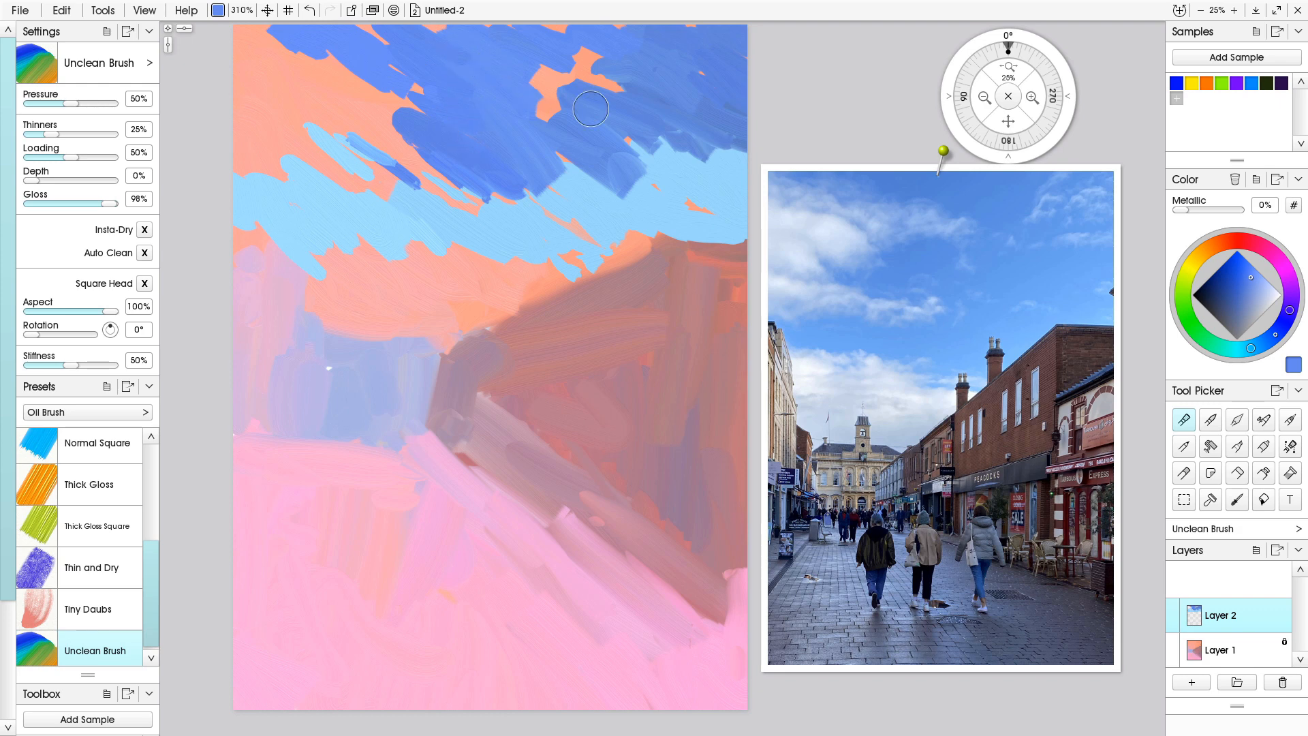
- Choose a pale bluish white and paint a large diagonal cloud across the upper-left sky
left_click(1270, 299)
mouse_move(269, 74)
left_mouse_down()
mouse_move(354, 73)
mouse_move(340, 60)
mouse_move(350, 88)
mouse_move(335, 72)
mouse_move(428, 105)
mouse_move(386, 75)
mouse_move(387, 124)
mouse_move(337, 91)
mouse_move(348, 113)
mouse_move(301, 85)
mouse_move(352, 122)
mouse_move(286, 99)
mouse_move(361, 110)
mouse_move(270, 71)
mouse_move(309, 68)
mouse_move(260, 26)
mouse_move(284, 53)
mouse_move(243, 35)
mouse_move(265, 61)
mouse_move(315, 82)
mouse_move(232, 47)
mouse_move(293, 99)
mouse_move(214, 66)
mouse_move(259, 111)
mouse_move(241, 108)
mouse_move(239, 157)
mouse_move(227, 144)
mouse_move(267, 104)
mouse_move(313, 150)
mouse_move(284, 110)
mouse_move(255, 113)
mouse_move(261, 128)
mouse_move(351, 184)
mouse_move(301, 165)
mouse_move(224, 171)
mouse_move(256, 185)
left_mouse_up()
mouse_move(342, 110)
left_mouse_down()
mouse_move(381, 150)
mouse_move(350, 102)
mouse_move(430, 159)
mouse_move(399, 124)
mouse_move(430, 160)
mouse_move(412, 154)
mouse_move(463, 190)
mouse_move(406, 151)
mouse_move(460, 200)
mouse_move(358, 145)
mouse_move(398, 185)
left_mouse_up()
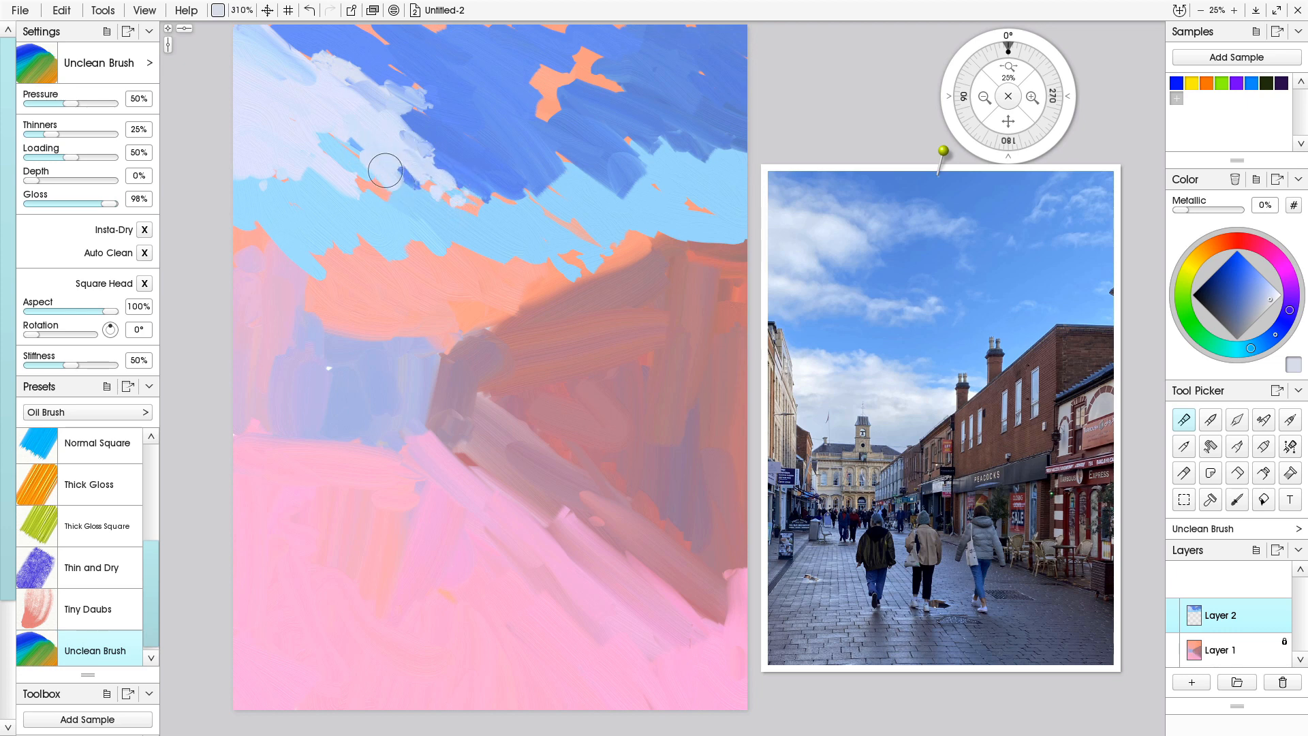
- Paint pale clouds low in the sky behind the distant building, working around the clock tower and along the sloping roofline
mouse_move(379, 261)
left_mouse_down()
mouse_move(447, 293)
mouse_move(433, 281)
mouse_move(443, 302)
mouse_move(361, 287)
mouse_move(396, 311)
mouse_move(360, 303)
mouse_move(353, 278)
mouse_move(383, 298)
mouse_move(432, 291)
mouse_move(474, 273)
mouse_move(458, 252)
mouse_move(517, 279)
mouse_move(497, 203)
mouse_move(500, 295)
mouse_move(499, 281)
mouse_move(537, 282)
mouse_move(513, 273)
mouse_move(547, 287)
mouse_move(495, 282)
mouse_move(514, 268)
mouse_move(546, 282)
mouse_move(472, 303)
mouse_move(545, 287)
mouse_move(424, 338)
mouse_move(416, 306)
mouse_move(483, 304)
mouse_move(390, 308)
mouse_move(434, 329)
mouse_move(323, 301)
mouse_move(308, 285)
mouse_move(317, 226)
mouse_move(325, 309)
mouse_move(364, 292)
mouse_move(369, 328)
left_mouse_up()
left_click(295, 172, "alt")
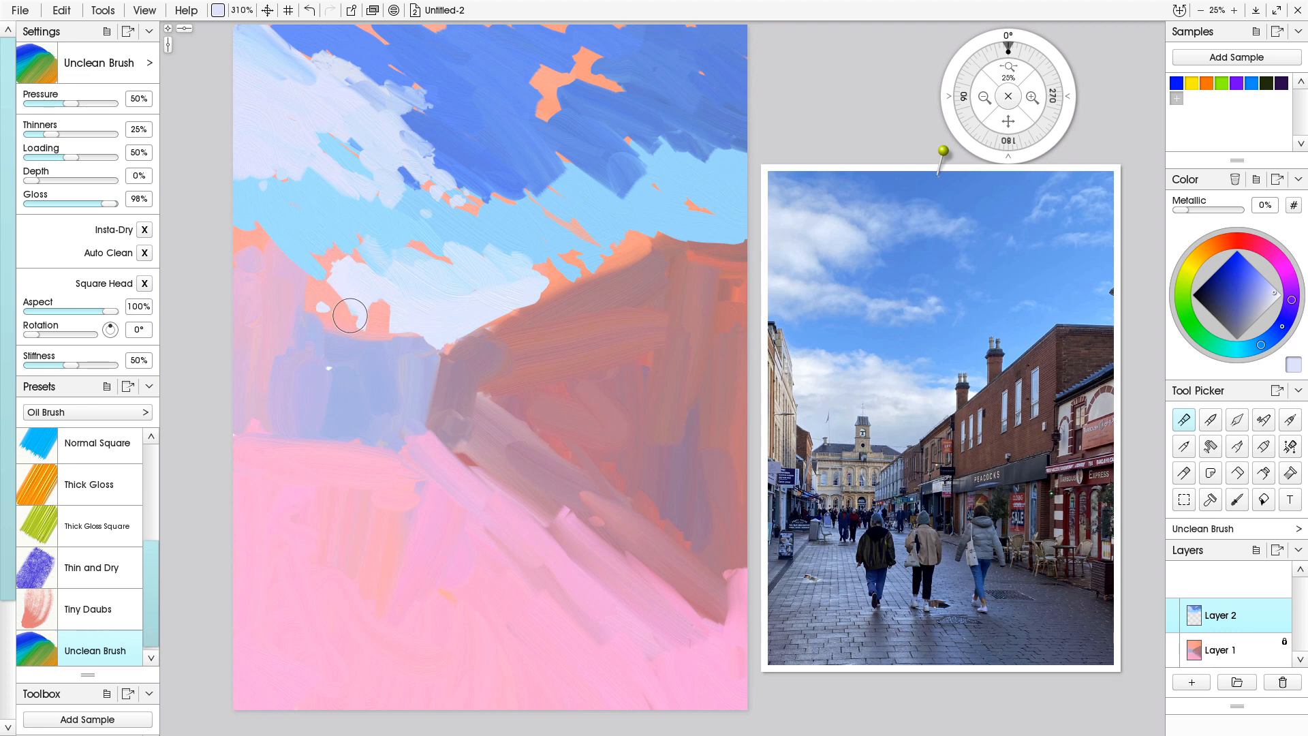
mouse_move(355, 321)
left_mouse_down()
mouse_move(314, 312)
mouse_move(302, 335)
mouse_move(320, 302)
mouse_move(301, 317)
mouse_move(335, 295)
mouse_move(306, 283)
mouse_move(328, 291)
mouse_move(310, 308)
mouse_move(337, 238)
mouse_move(377, 274)
mouse_move(346, 220)
mouse_move(370, 258)
mouse_move(303, 237)
mouse_move(238, 239)
mouse_move(243, 221)
mouse_move(334, 271)
mouse_move(288, 284)
left_mouse_up()
right_click(306, 334)
left_click(305, 333)
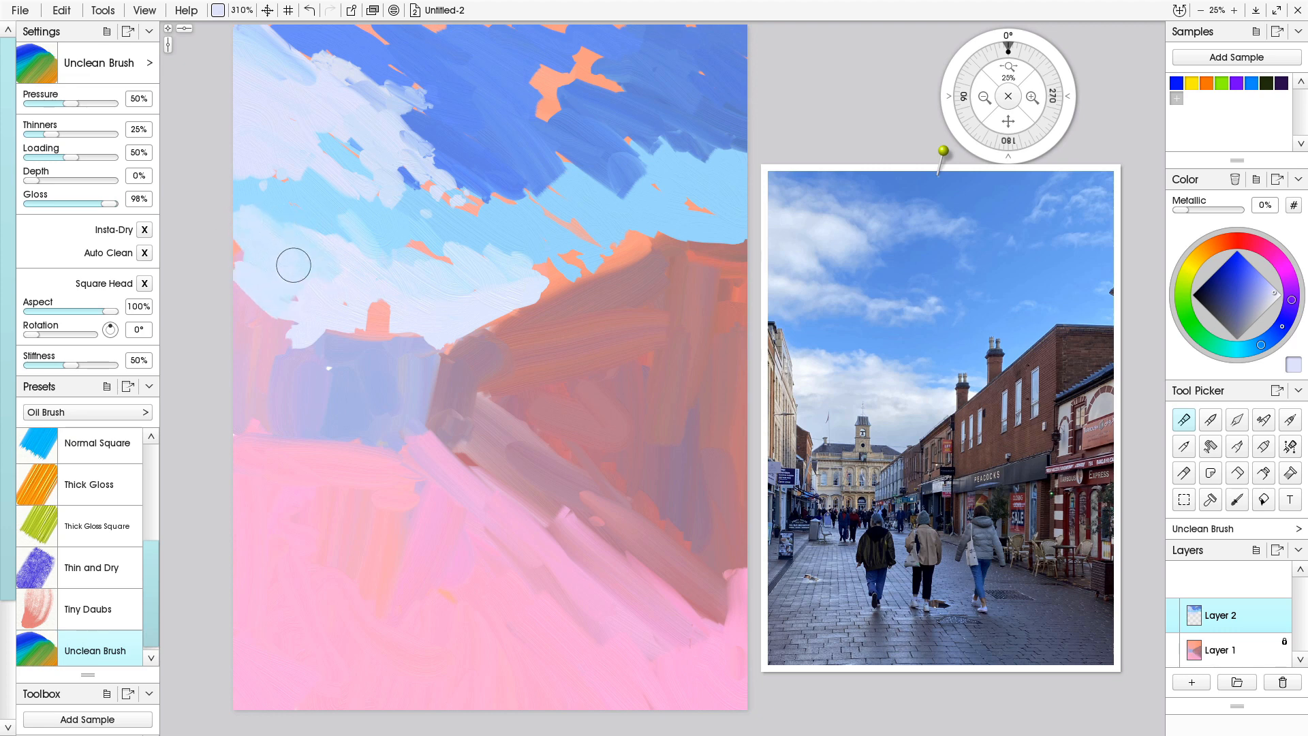
mouse_move(430, 216)
left_mouse_down()
mouse_move(498, 252)
mouse_move(510, 238)
mouse_move(565, 276)
mouse_move(532, 287)
mouse_move(559, 279)
left_mouse_up()
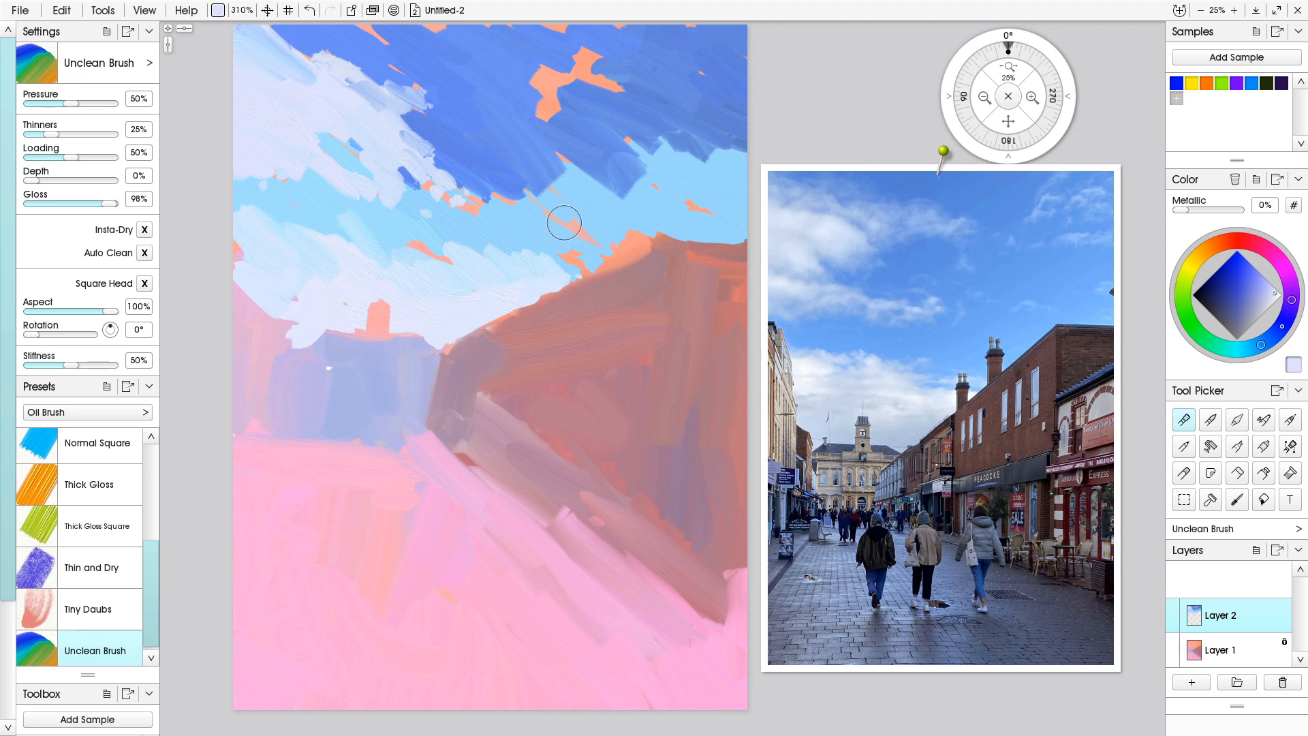
- Sample a medium blue from the sky and paint transition strokes between the deep and light blue areas on the right
left_click(602, 195, "alt")
left_click_drag(625, 163, 675, 210)
mouse_move(671, 142)
left_mouse_down()
mouse_move(731, 208)
mouse_move(745, 156)
left_mouse_up()
left_click_drag(690, 116, 767, 146)
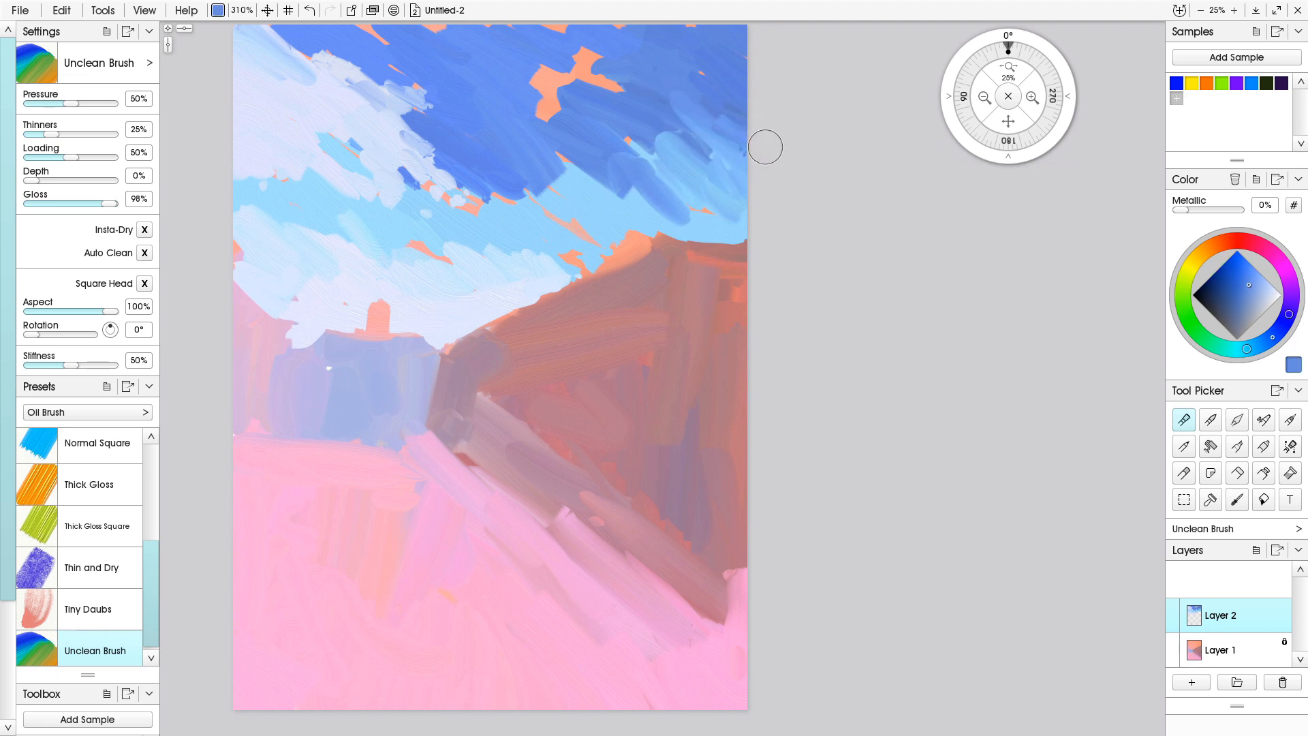
mouse_move(675, 185)
left_mouse_down()
mouse_move(648, 201)
mouse_move(663, 215)
mouse_move(642, 204)
mouse_move(662, 220)
mouse_move(628, 228)
mouse_move(669, 218)
mouse_move(613, 250)
mouse_move(657, 234)
mouse_move(573, 271)
mouse_move(565, 247)
mouse_move(592, 263)
mouse_move(558, 253)
mouse_move(555, 223)
mouse_move(605, 229)
mouse_move(550, 157)
mouse_move(589, 183)
mouse_move(569, 175)
mouse_move(634, 177)
left_mouse_up()
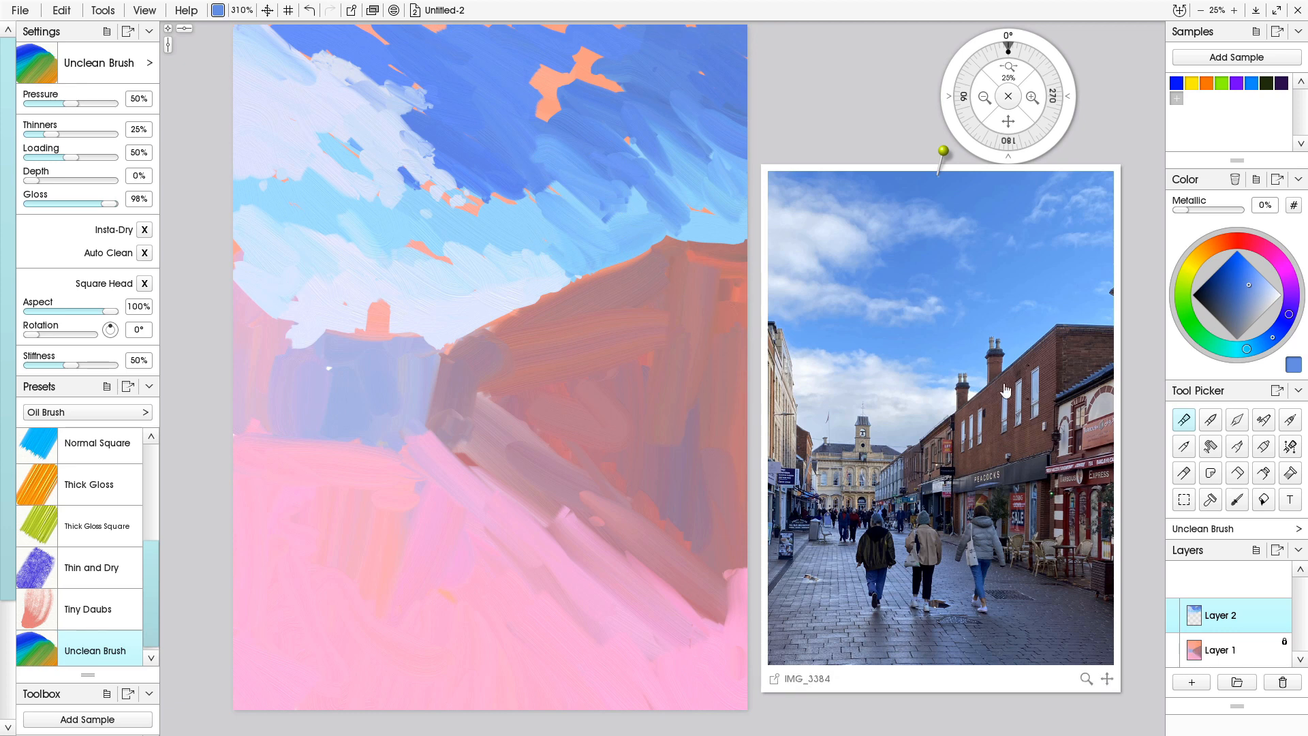
- Use the Hard Out Smudge knife to blend the right side of the sky and soften the right building's roofline
left_click(1237, 420)
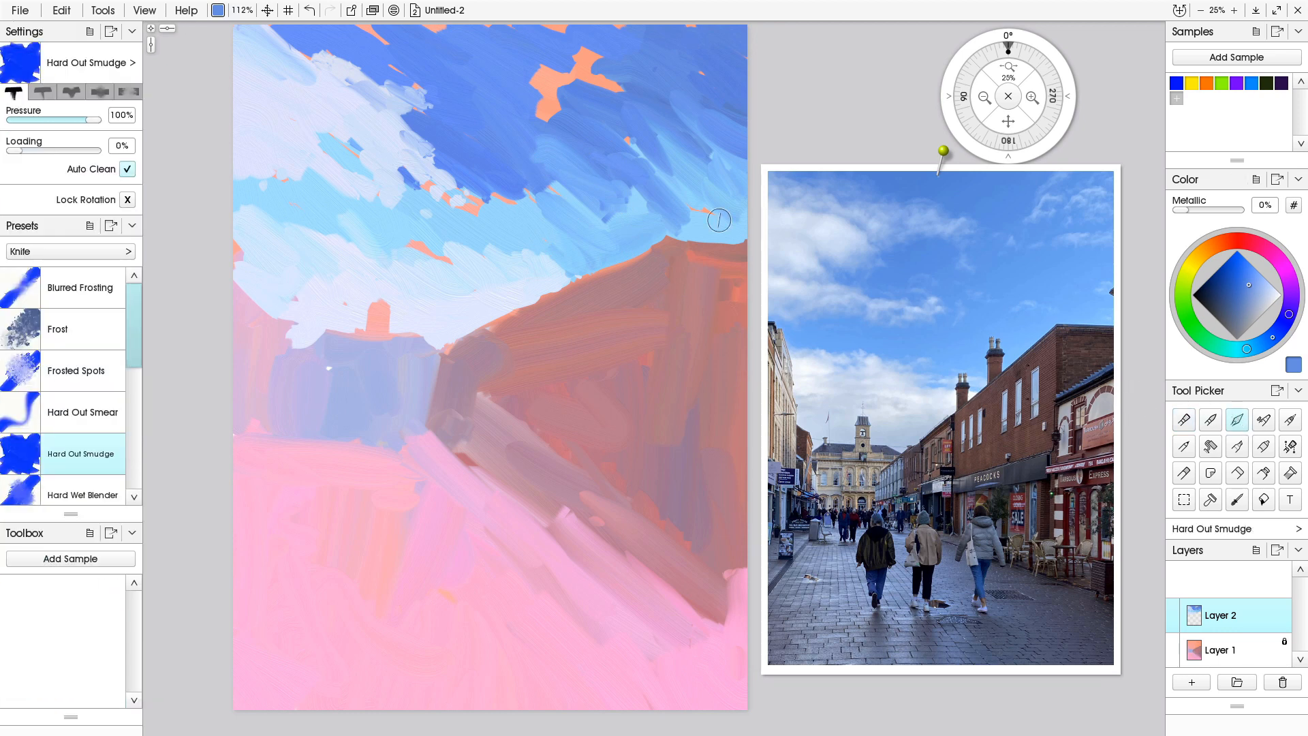
left_click_drag(524, 75, 560, 90)
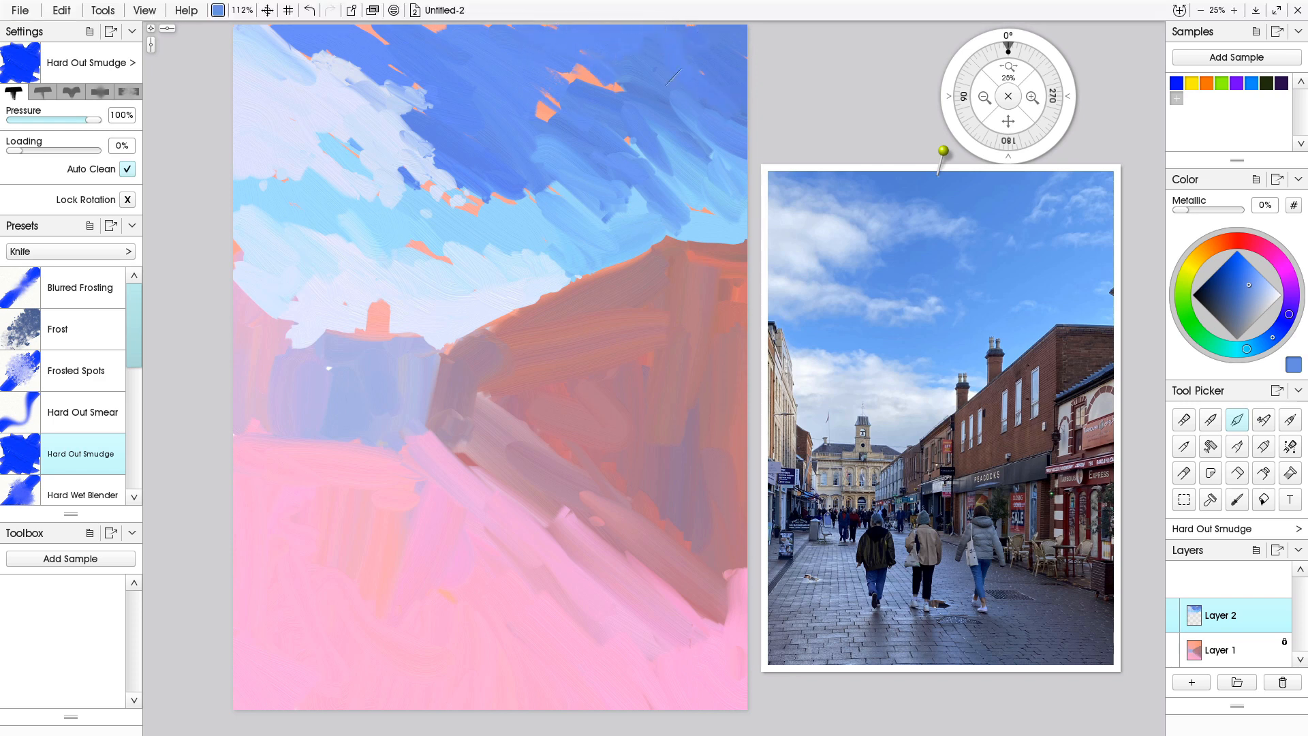
mouse_move(681, 145)
left_mouse_down()
mouse_move(628, 88)
mouse_move(736, 172)
mouse_move(692, 99)
mouse_move(729, 147)
mouse_move(643, 127)
mouse_move(668, 149)
mouse_move(650, 162)
mouse_move(604, 132)
mouse_move(654, 144)
left_mouse_up()
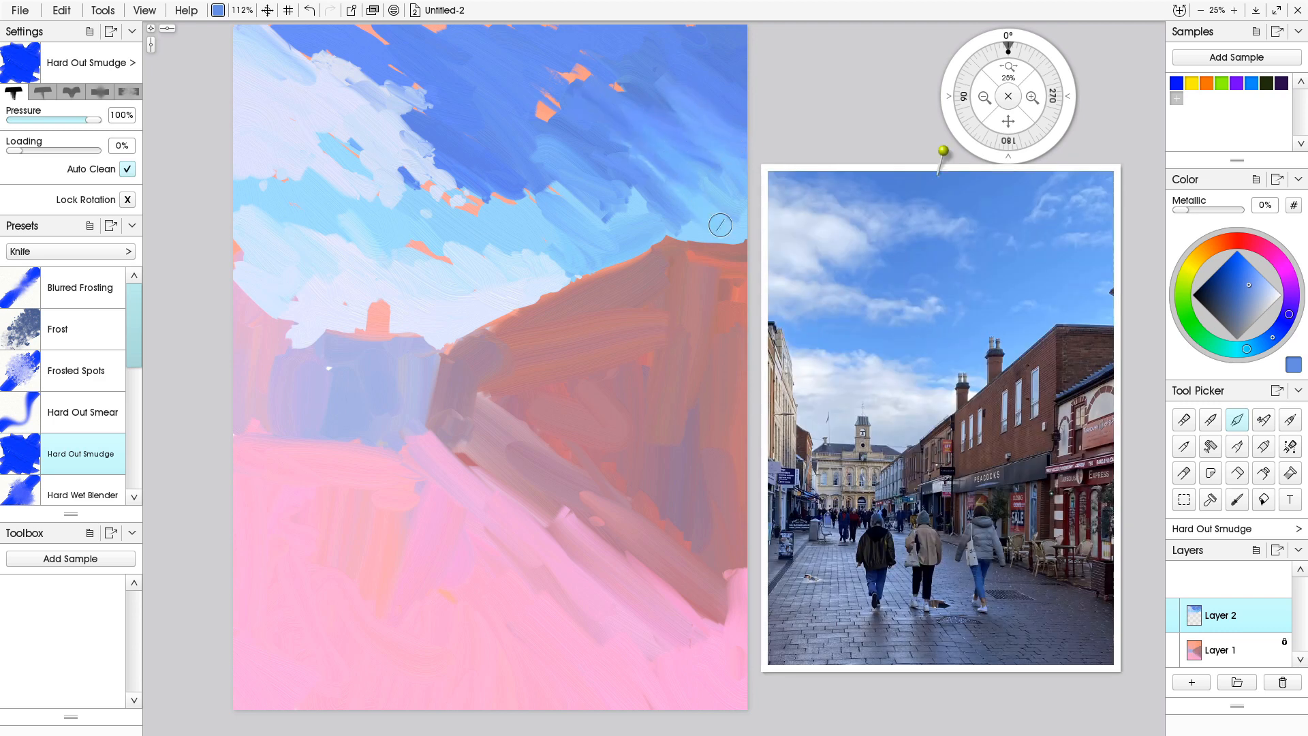
mouse_move(721, 219)
left_mouse_down()
mouse_move(634, 196)
mouse_move(678, 233)
left_mouse_up()
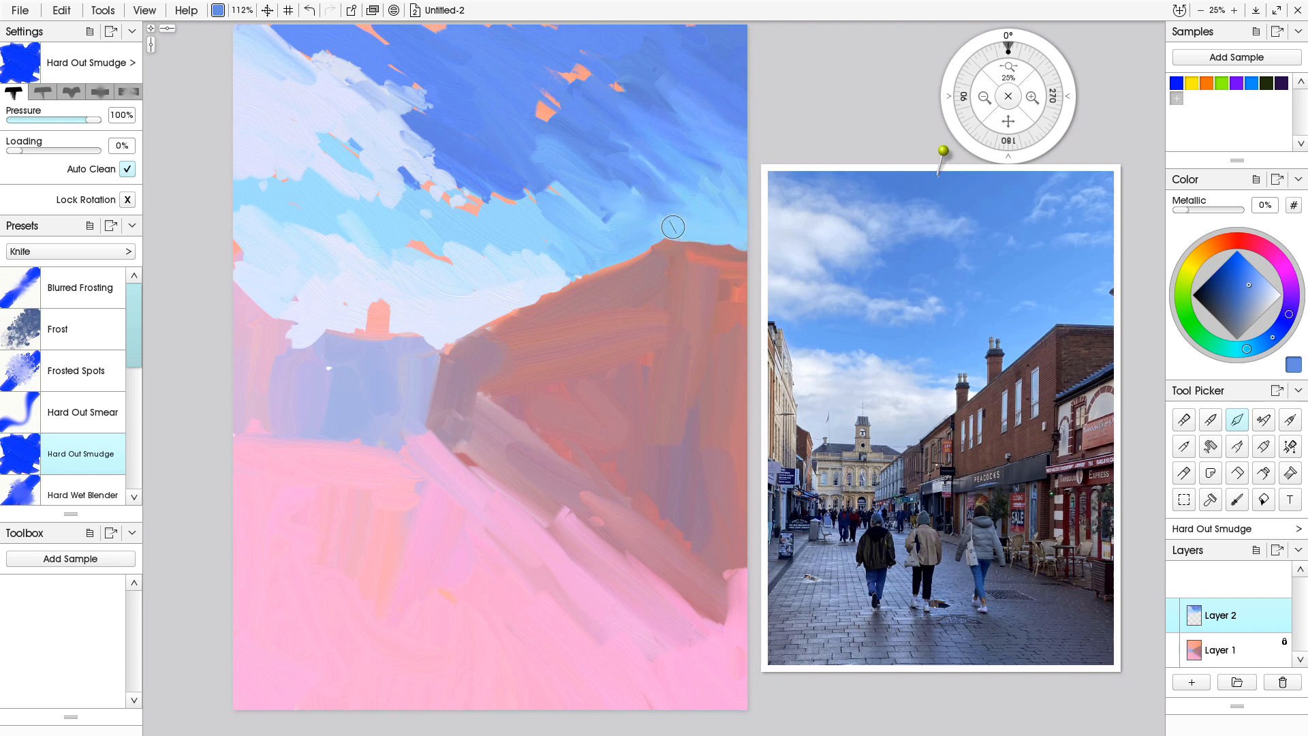
left_click_drag(689, 240, 733, 247)
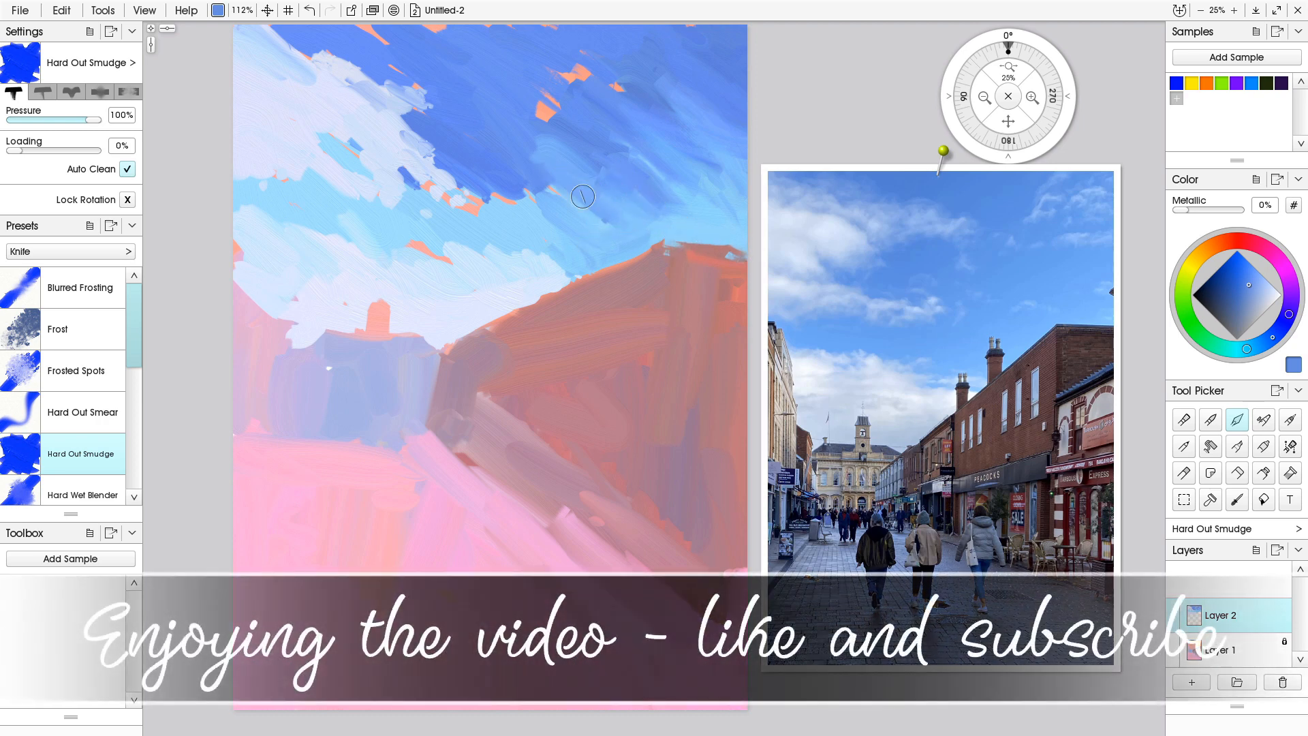
- Smudge the deep blue in the middle of the sky and soften the upper-left cloud's top edge into it
mouse_move(535, 153)
left_mouse_down()
mouse_move(516, 99)
mouse_move(566, 130)
left_mouse_up()
mouse_move(445, 32)
left_mouse_down()
mouse_move(403, 71)
mouse_move(416, 102)
left_mouse_up()
mouse_move(352, 67)
left_mouse_down()
mouse_move(440, 101)
mouse_move(390, 73)
mouse_move(470, 140)
mouse_move(394, 113)
mouse_move(496, 144)
left_mouse_up()
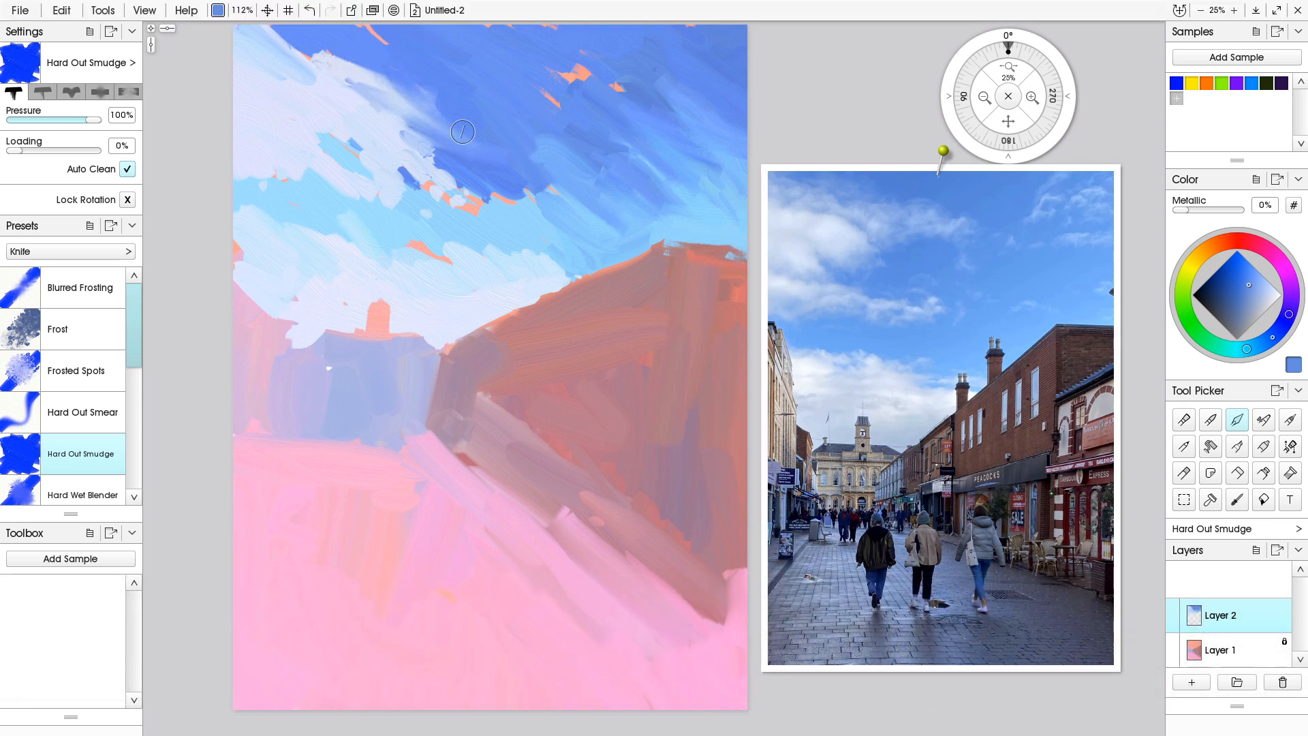
left_click_drag(395, 116, 481, 117)
mouse_move(341, 75)
left_mouse_down()
mouse_move(382, 59)
mouse_move(324, 54)
mouse_move(330, 65)
mouse_move(298, 31)
mouse_move(332, 65)
mouse_move(351, 42)
mouse_move(313, 64)
left_mouse_up()
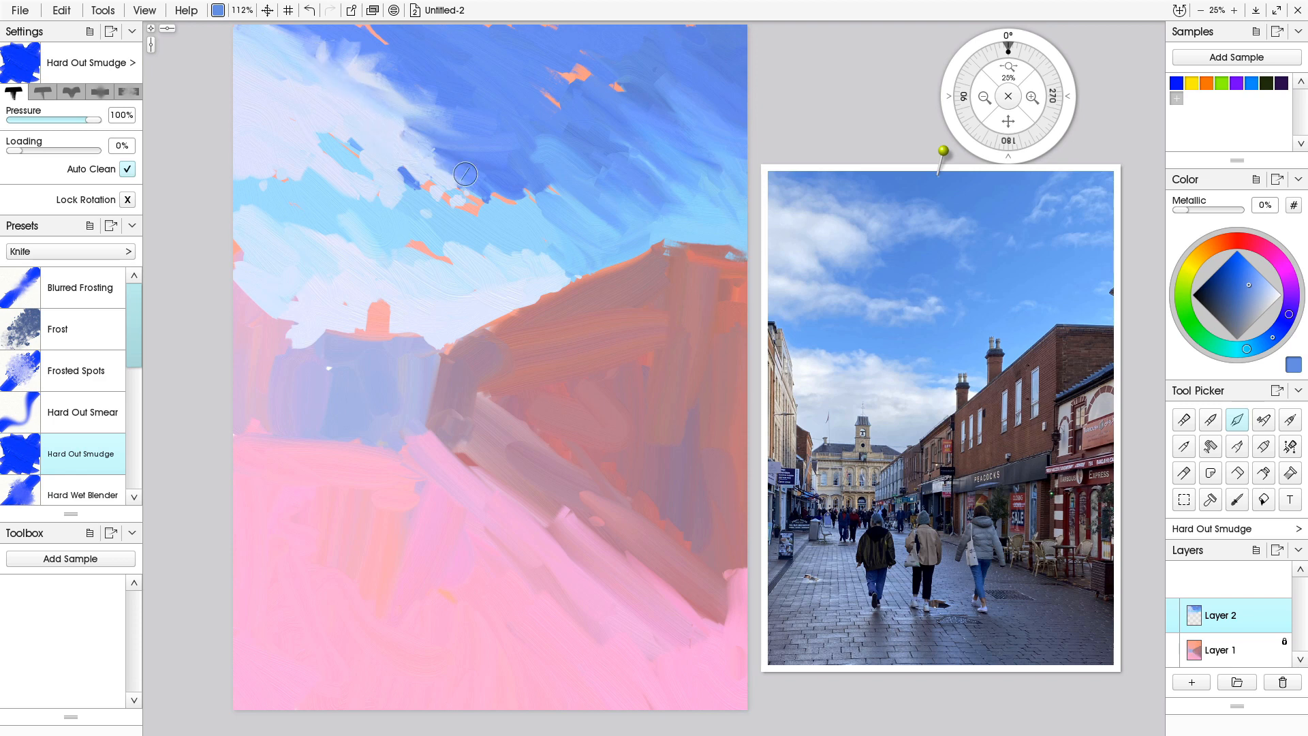
- Smudge the large cloud's lower edge and interior, blending it into the light blue band and surrounding deep blue
mouse_move(447, 199)
left_mouse_down()
mouse_move(408, 169)
mouse_move(408, 183)
mouse_move(440, 191)
mouse_move(447, 179)
mouse_move(492, 208)
mouse_move(478, 185)
mouse_move(541, 187)
mouse_move(564, 205)
left_mouse_up()
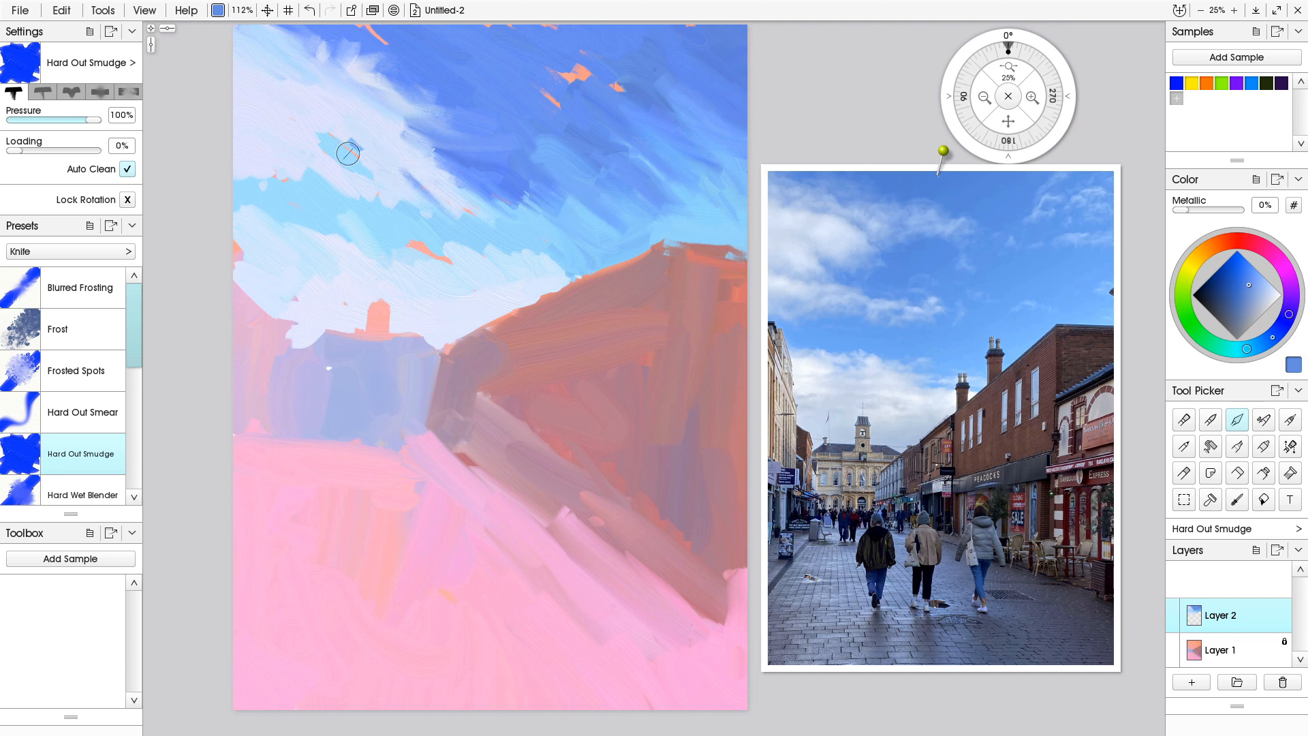
left_click_drag(367, 154, 388, 204)
mouse_move(319, 128)
left_mouse_down()
mouse_move(350, 193)
mouse_move(322, 200)
mouse_move(280, 155)
mouse_move(278, 199)
mouse_move(247, 201)
mouse_move(260, 238)
left_mouse_up()
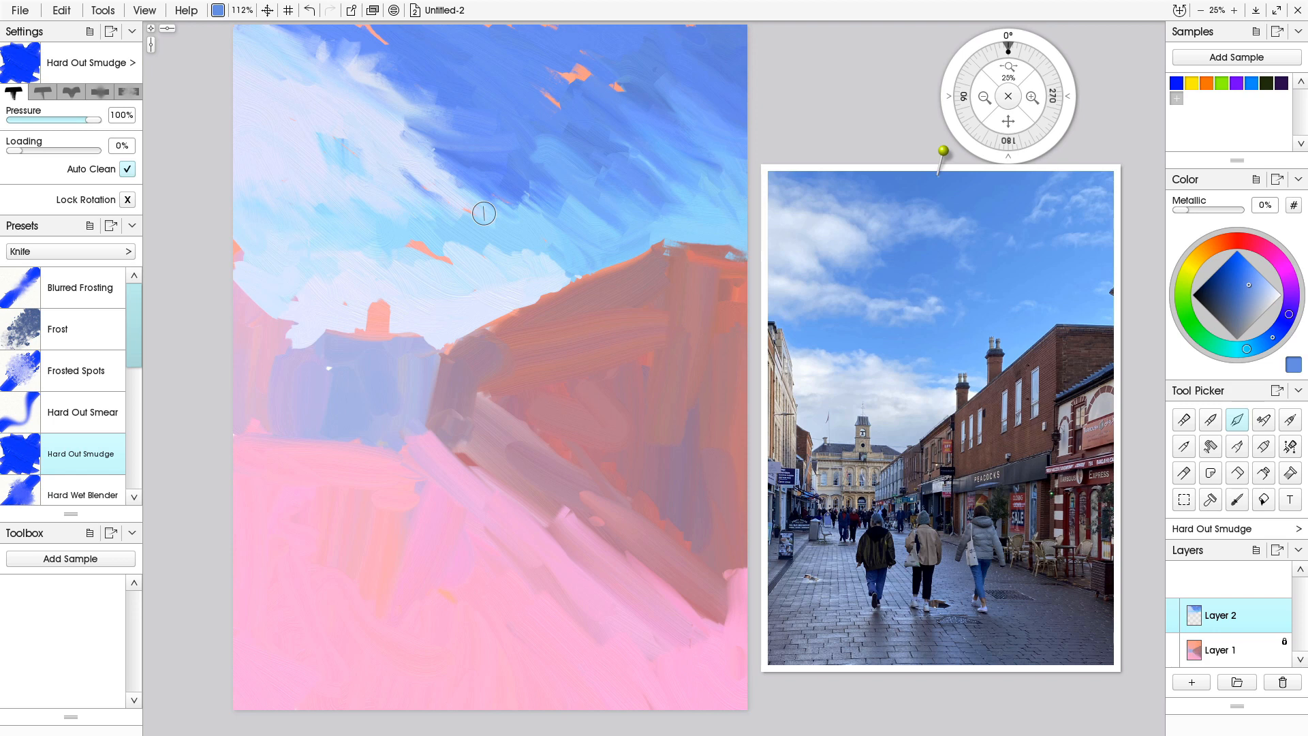
mouse_move(385, 117)
left_mouse_down()
mouse_move(396, 146)
mouse_move(456, 156)
left_mouse_up()
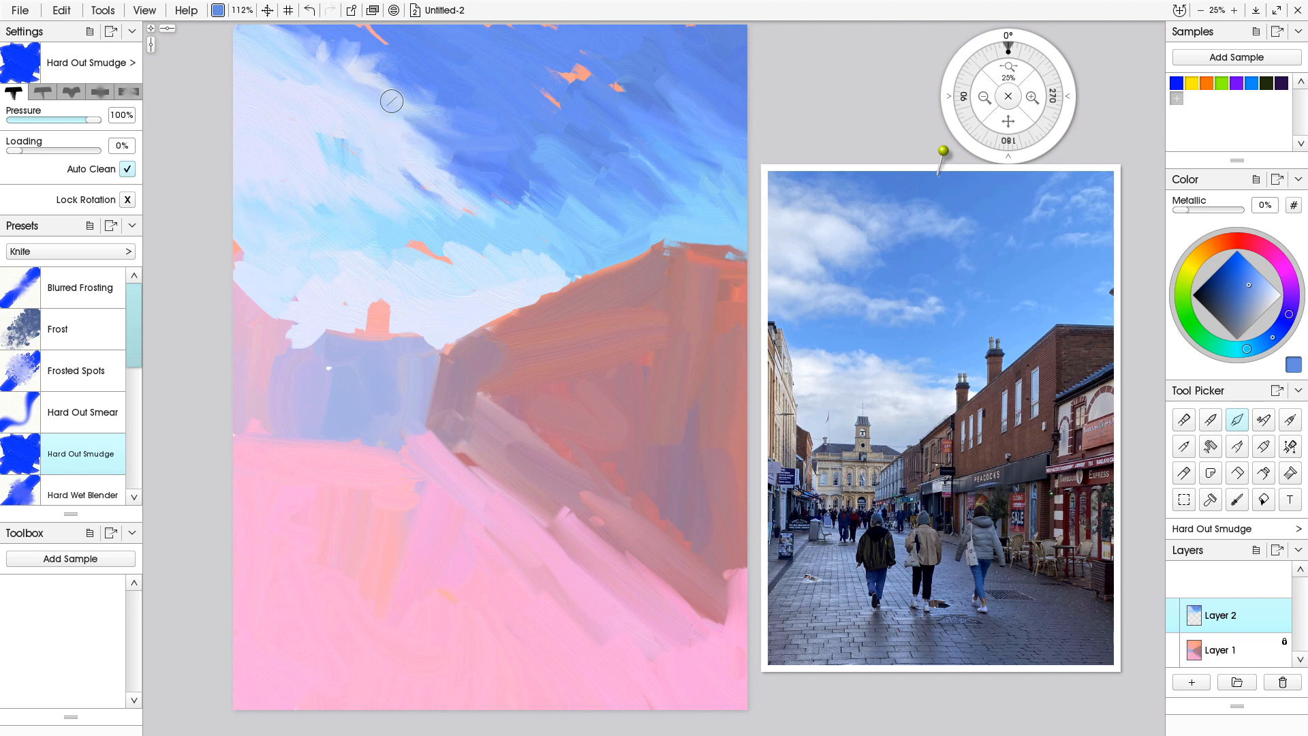
mouse_move(386, 83)
left_mouse_down()
mouse_move(460, 95)
mouse_move(434, 81)
mouse_move(423, 80)
mouse_move(474, 99)
left_mouse_up()
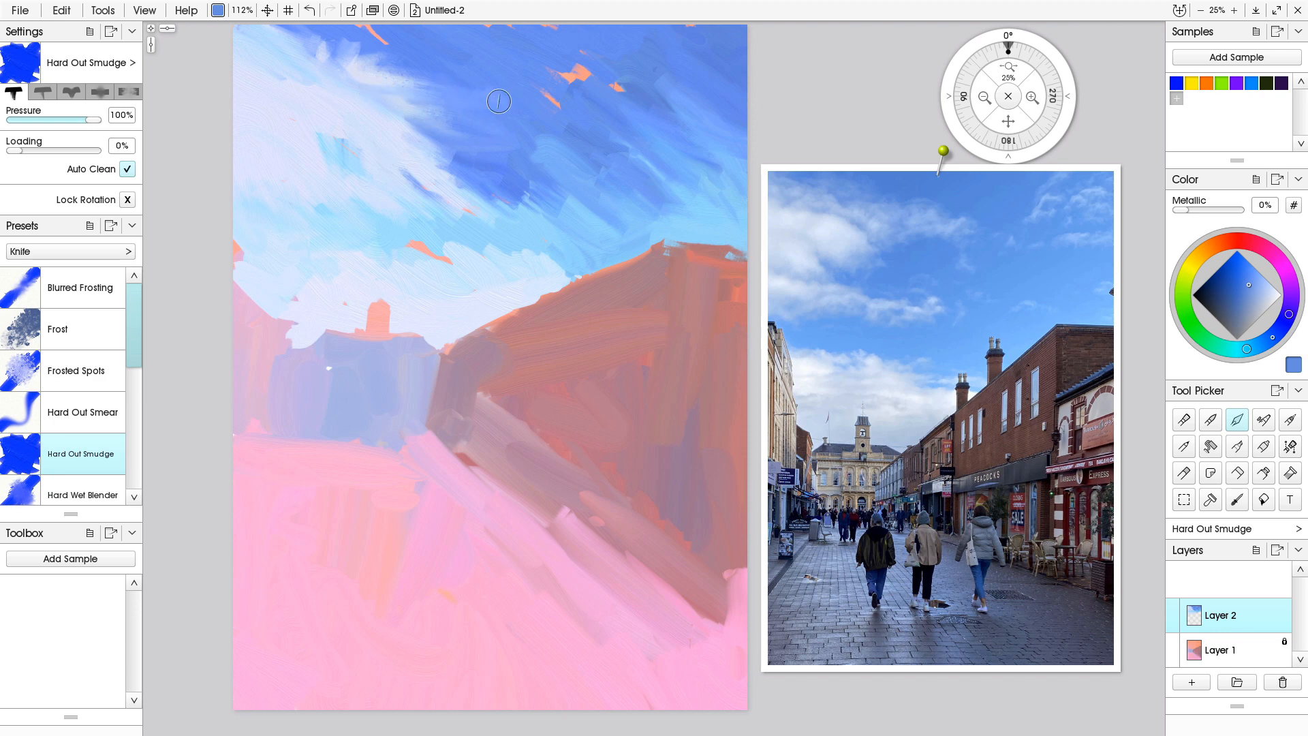
- Sample the pale cloud colour and dab small clouds across the upper sky with the Unclean Brush
mouse_move(947, 388)
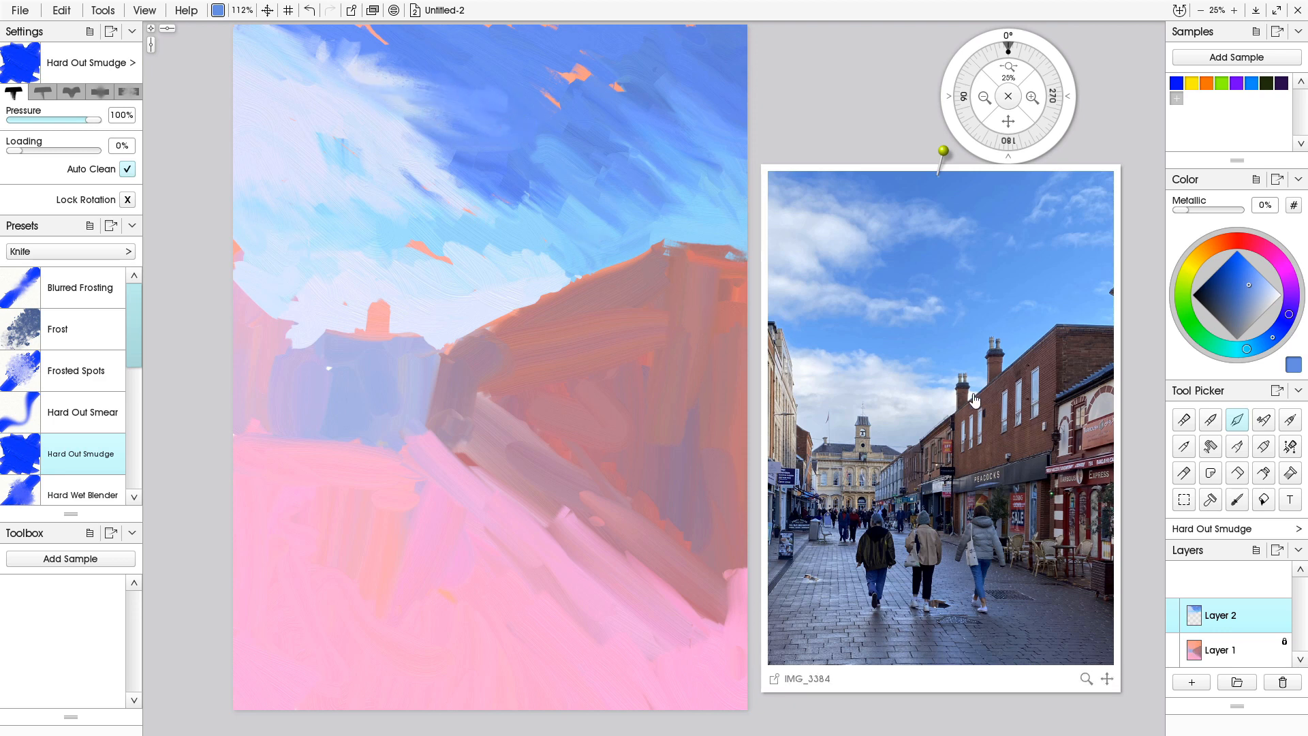
left_click(1184, 419)
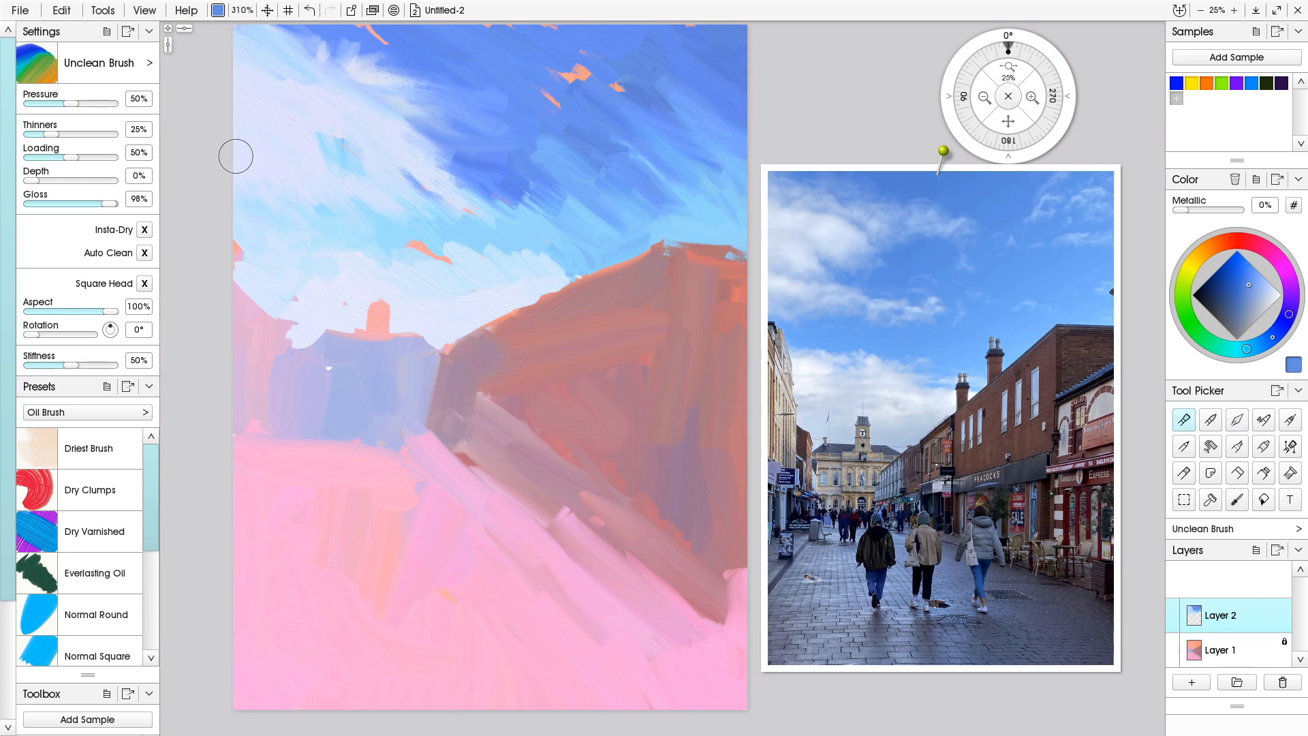
left_click(289, 144, "alt")
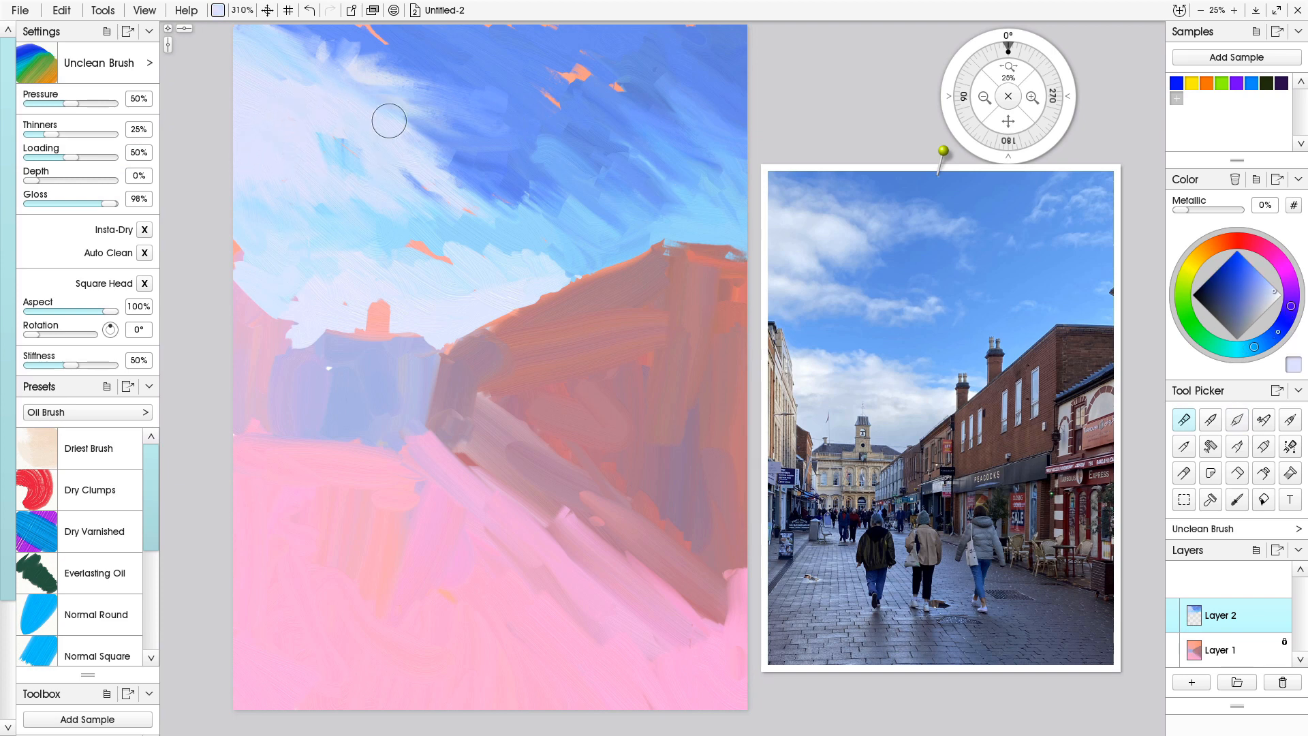
mouse_move(392, 84)
left_mouse_down()
mouse_move(462, 96)
mouse_move(509, 87)
mouse_move(573, 114)
left_mouse_up()
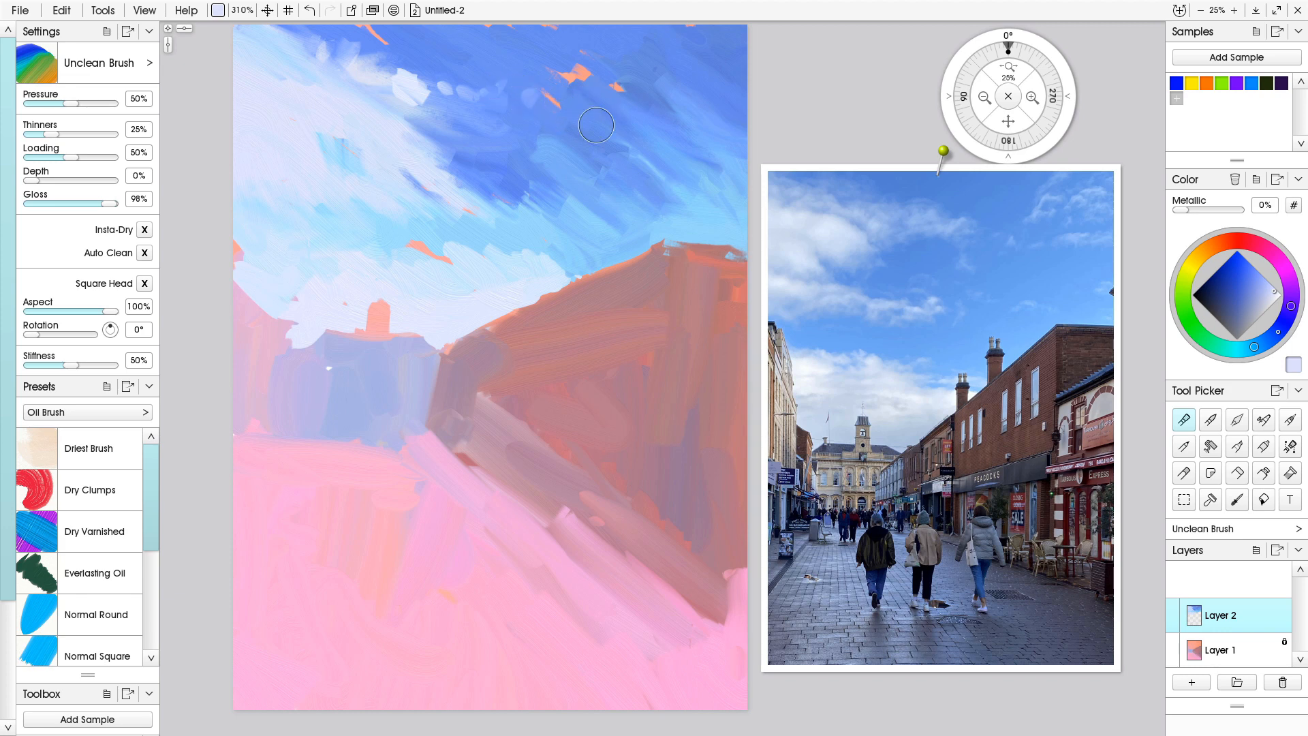
mouse_move(700, 68)
left_mouse_down()
mouse_move(679, 75)
mouse_move(671, 92)
mouse_move(705, 75)
mouse_move(678, 106)
mouse_move(746, 72)
mouse_move(736, 87)
left_mouse_up()
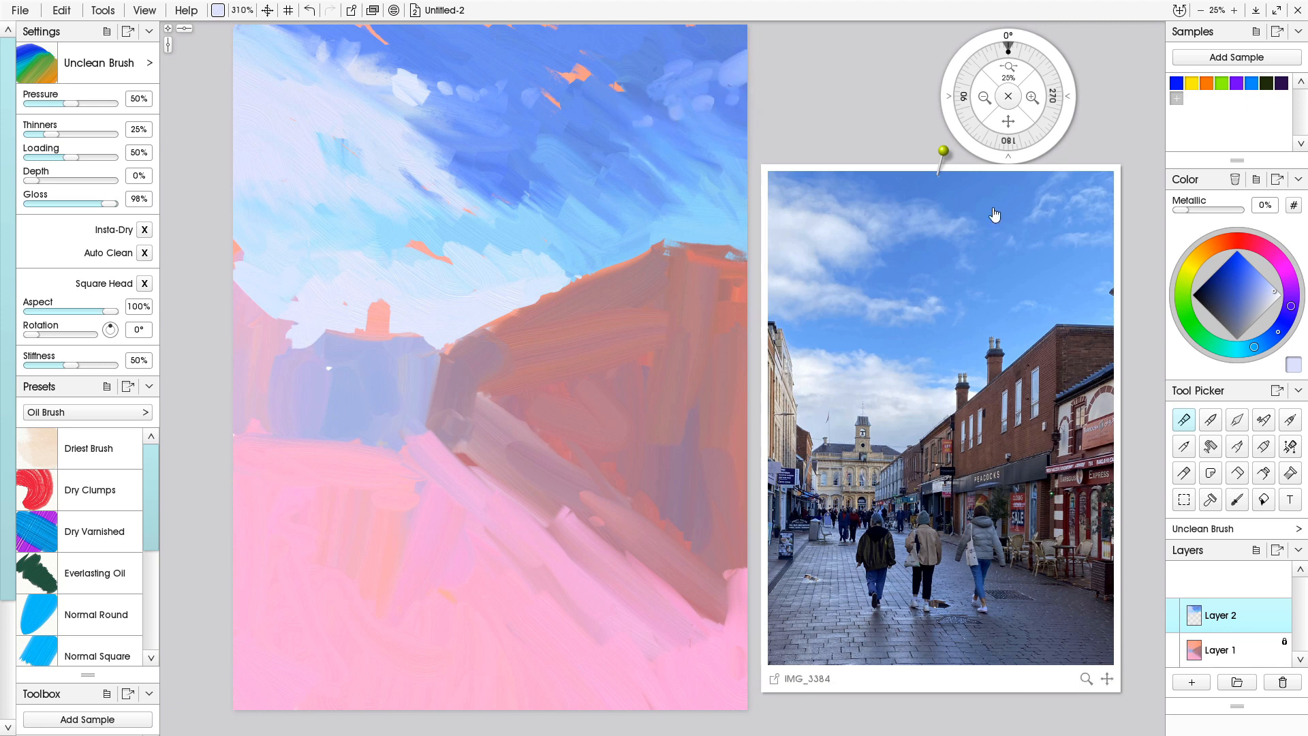
- Smudge the new cloud dabs in the upper sky into wisps with the Hard Out Smudge knife
left_click(1237, 420)
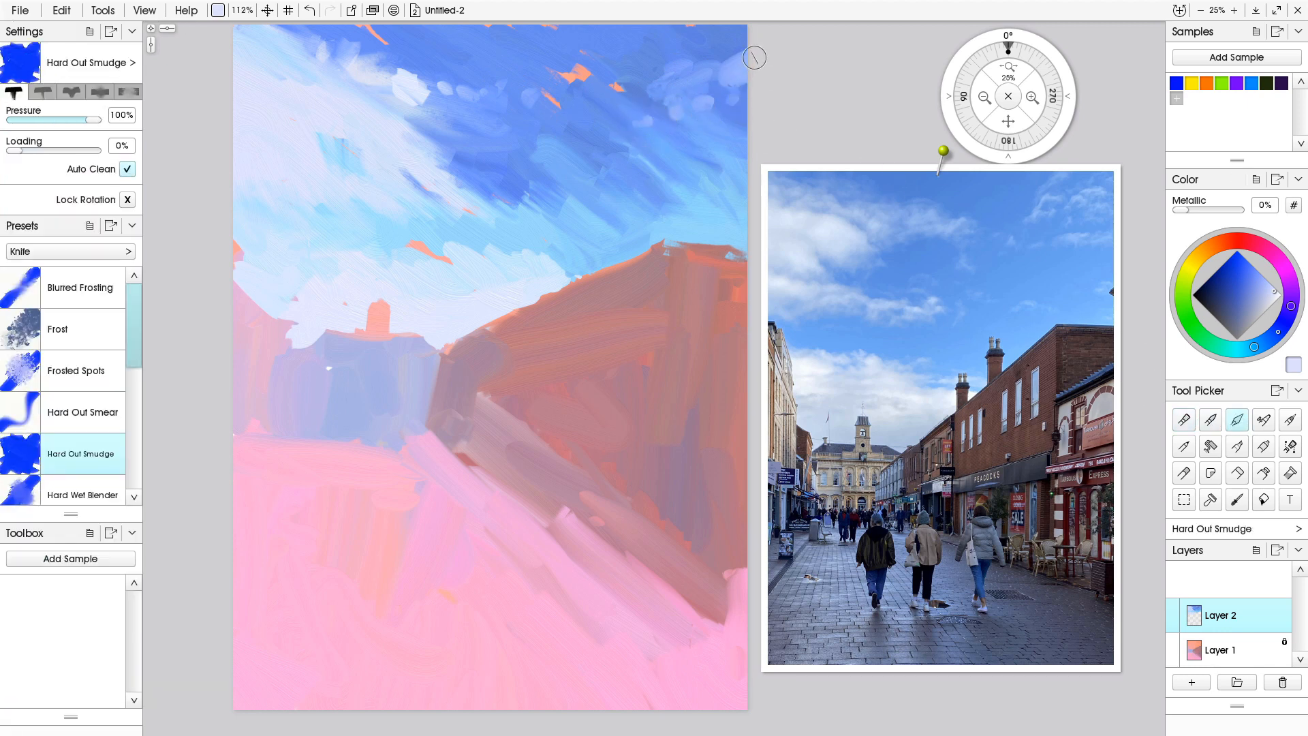
mouse_move(726, 58)
left_mouse_down()
mouse_move(748, 79)
mouse_move(697, 112)
mouse_move(700, 84)
mouse_move(659, 135)
mouse_move(688, 75)
mouse_move(660, 62)
mouse_move(637, 137)
left_mouse_up()
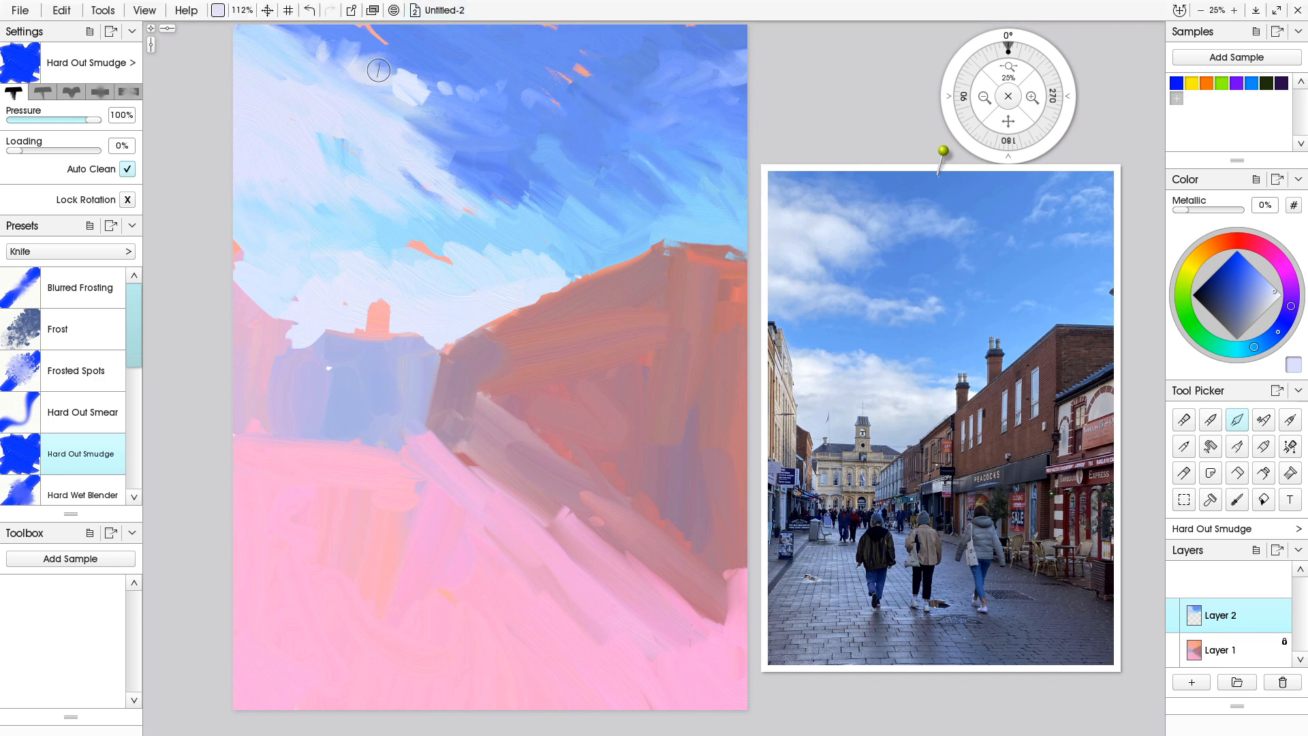
mouse_move(409, 72)
left_mouse_down()
mouse_move(472, 115)
mouse_move(443, 97)
mouse_move(417, 126)
mouse_move(381, 51)
mouse_move(411, 80)
mouse_move(447, 66)
left_mouse_up()
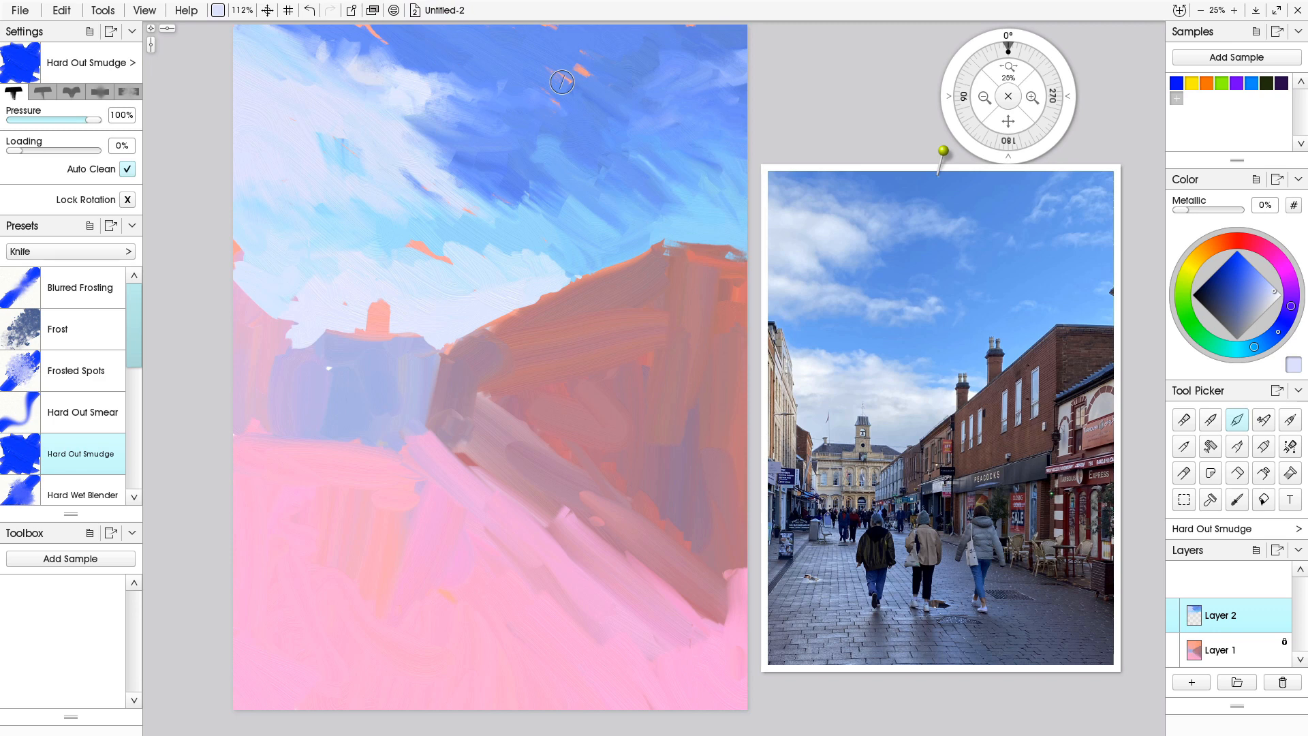
- Smudge the lower-left clouds into the light blue band and blend the blues above the right building
mouse_move(421, 153)
left_mouse_down()
mouse_move(455, 165)
mouse_move(447, 176)
mouse_move(463, 158)
mouse_move(496, 194)
mouse_move(476, 147)
mouse_move(471, 202)
mouse_move(421, 166)
mouse_move(528, 215)
mouse_move(556, 182)
mouse_move(618, 231)
mouse_move(571, 195)
mouse_move(598, 223)
mouse_move(585, 250)
mouse_move(532, 190)
mouse_move(547, 236)
mouse_move(477, 254)
mouse_move(509, 244)
mouse_move(448, 238)
mouse_move(466, 268)
mouse_move(396, 198)
mouse_move(401, 229)
left_mouse_up()
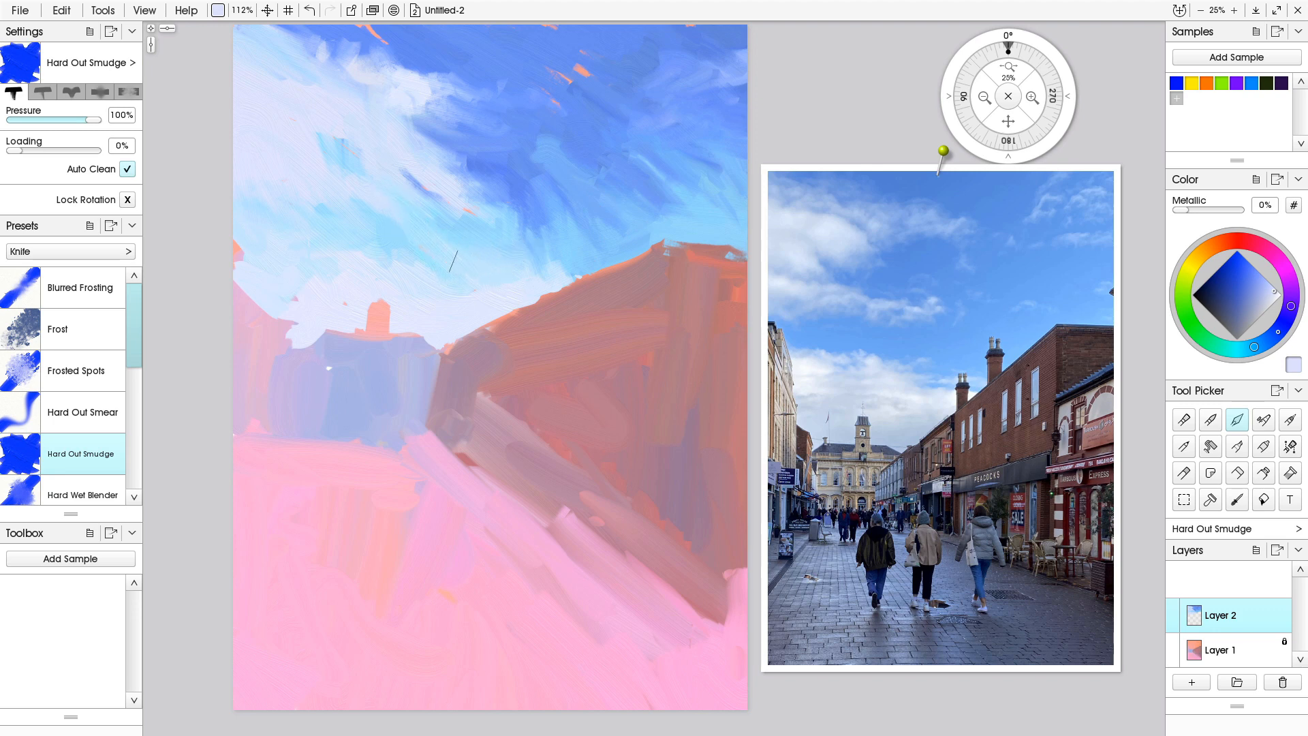
mouse_move(367, 264)
left_mouse_down()
mouse_move(314, 282)
mouse_move(216, 219)
left_mouse_up()
left_click_drag(308, 124, 369, 184)
left_click_drag(682, 212, 639, 190)
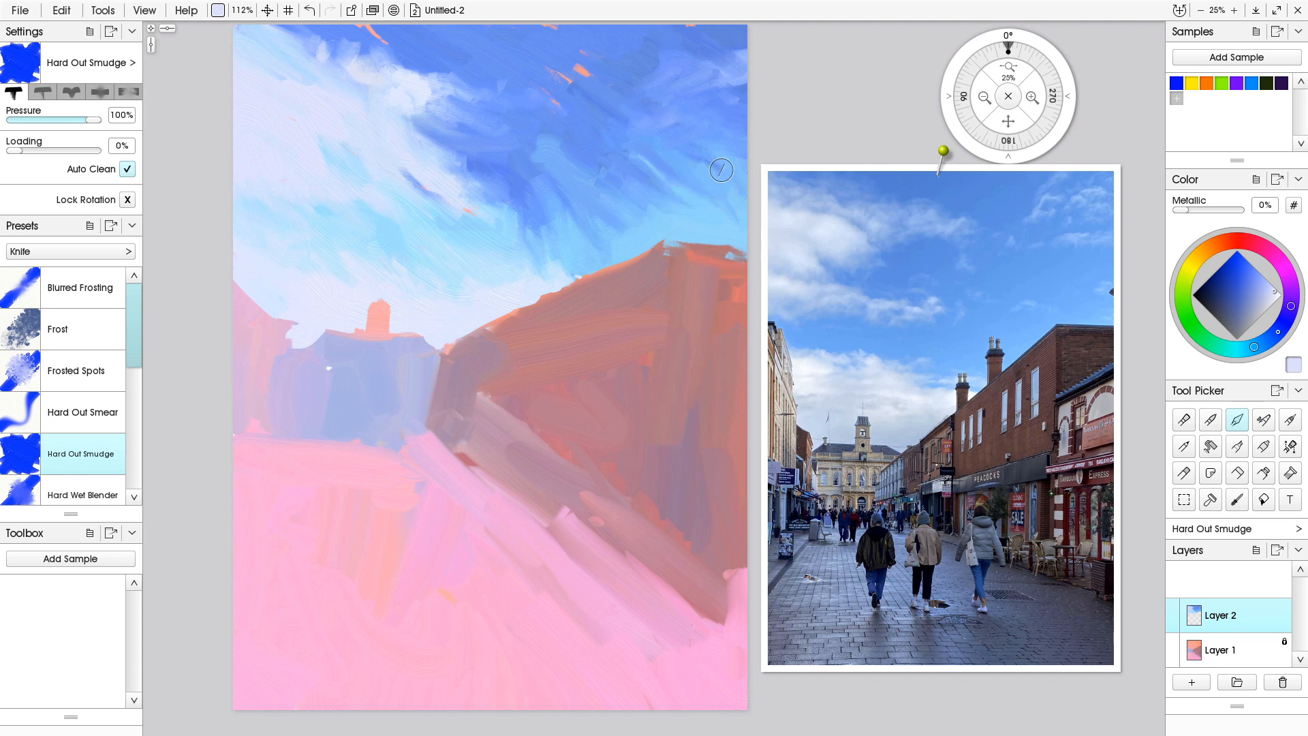
- Sample the pale cloud colour and paint puffy clouds with the Unclean Brush above the rooftops and along the large cloud's right edge
left_click(312, 117, "alt")
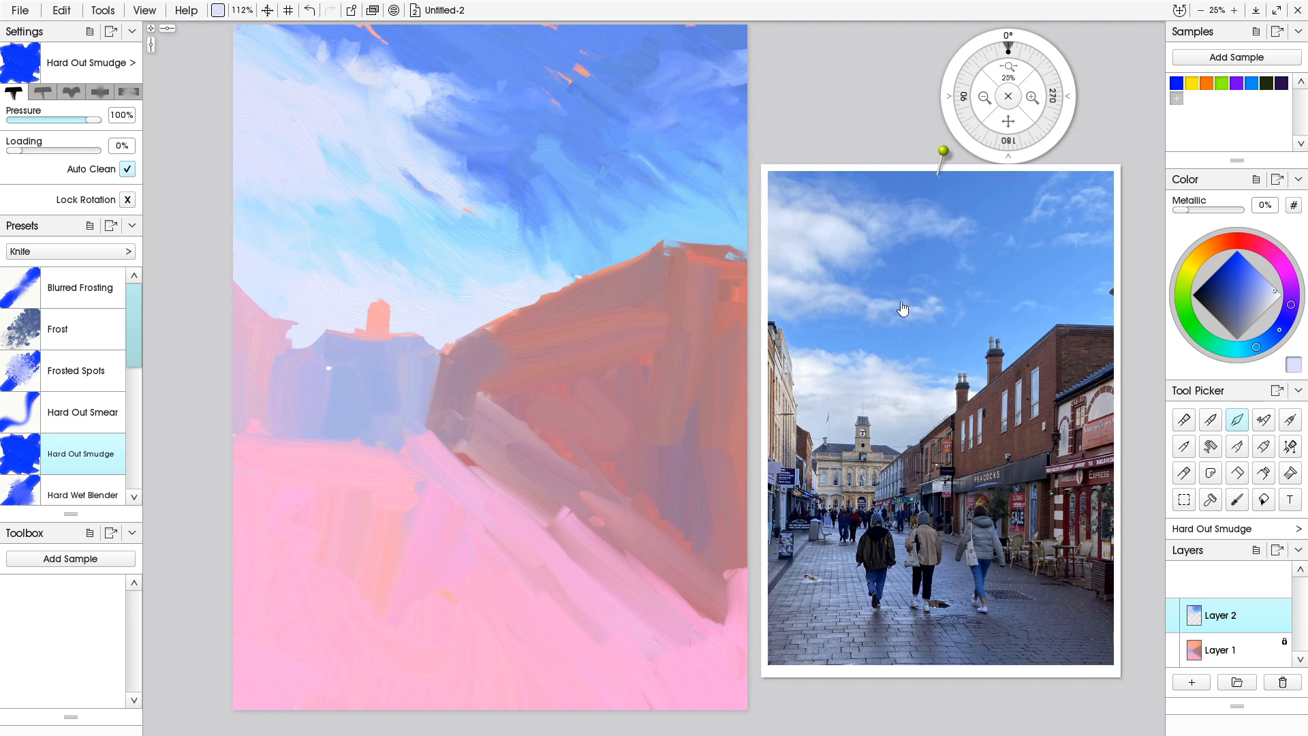
left_click(1184, 419)
mouse_move(536, 208)
left_mouse_down()
mouse_move(555, 249)
mouse_move(519, 281)
mouse_move(510, 247)
mouse_move(549, 268)
mouse_move(462, 254)
mouse_move(438, 292)
mouse_move(475, 263)
mouse_move(500, 288)
mouse_move(532, 267)
mouse_move(584, 276)
mouse_move(503, 241)
mouse_move(513, 260)
mouse_move(488, 252)
mouse_move(561, 268)
mouse_move(465, 248)
mouse_move(421, 246)
mouse_move(494, 262)
mouse_move(421, 246)
mouse_move(400, 247)
mouse_move(400, 262)
mouse_move(367, 240)
mouse_move(383, 257)
mouse_move(284, 245)
left_mouse_up()
left_click(442, 300)
mouse_move(441, 176)
left_mouse_down()
mouse_move(519, 186)
mouse_move(535, 144)
mouse_move(515, 201)
mouse_move(543, 190)
mouse_move(512, 179)
mouse_move(553, 188)
mouse_move(478, 175)
mouse_move(610, 194)
left_mouse_up()
mouse_move(449, 159)
left_mouse_down()
mouse_move(426, 164)
mouse_move(626, 204)
mouse_move(580, 152)
left_mouse_up()
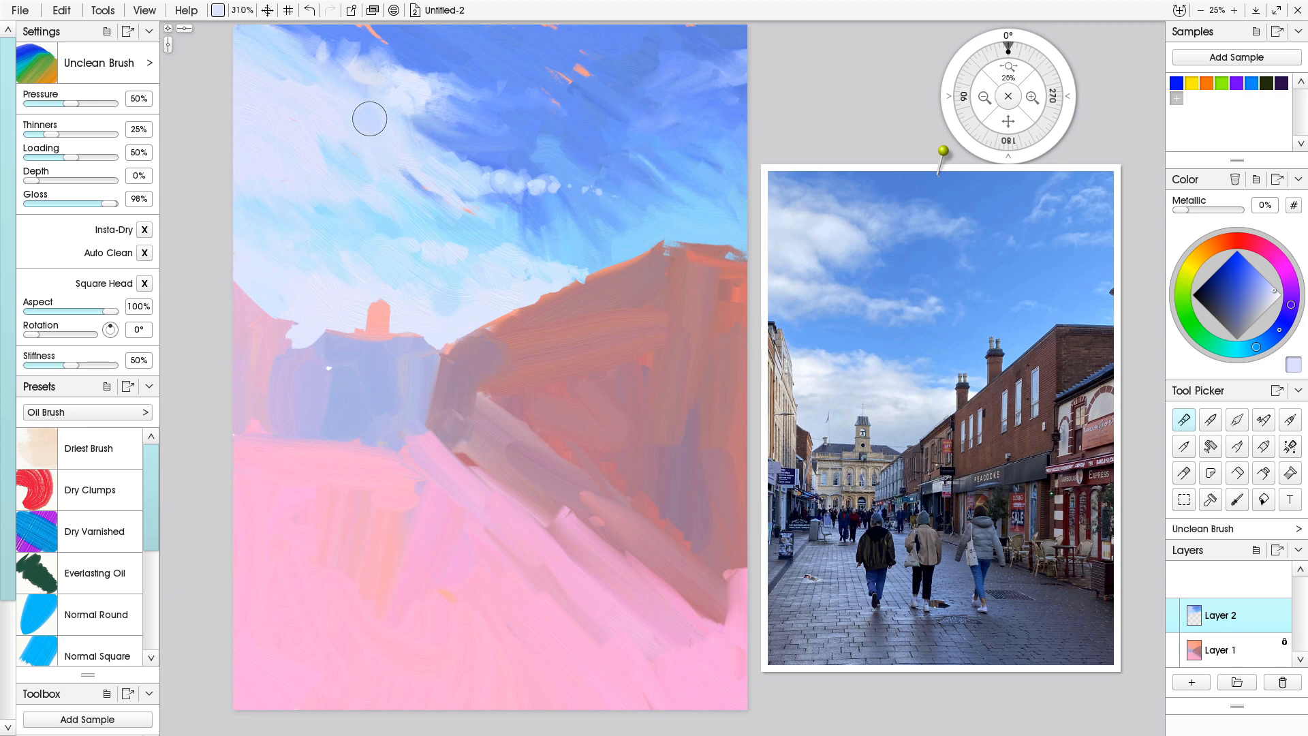
left_click_drag(397, 143, 430, 146)
- Blend the puffy dabs at the tip of the large cloud into the blue sky with the Hard Out Smudge knife
mouse_move(1043, 325)
key("k")
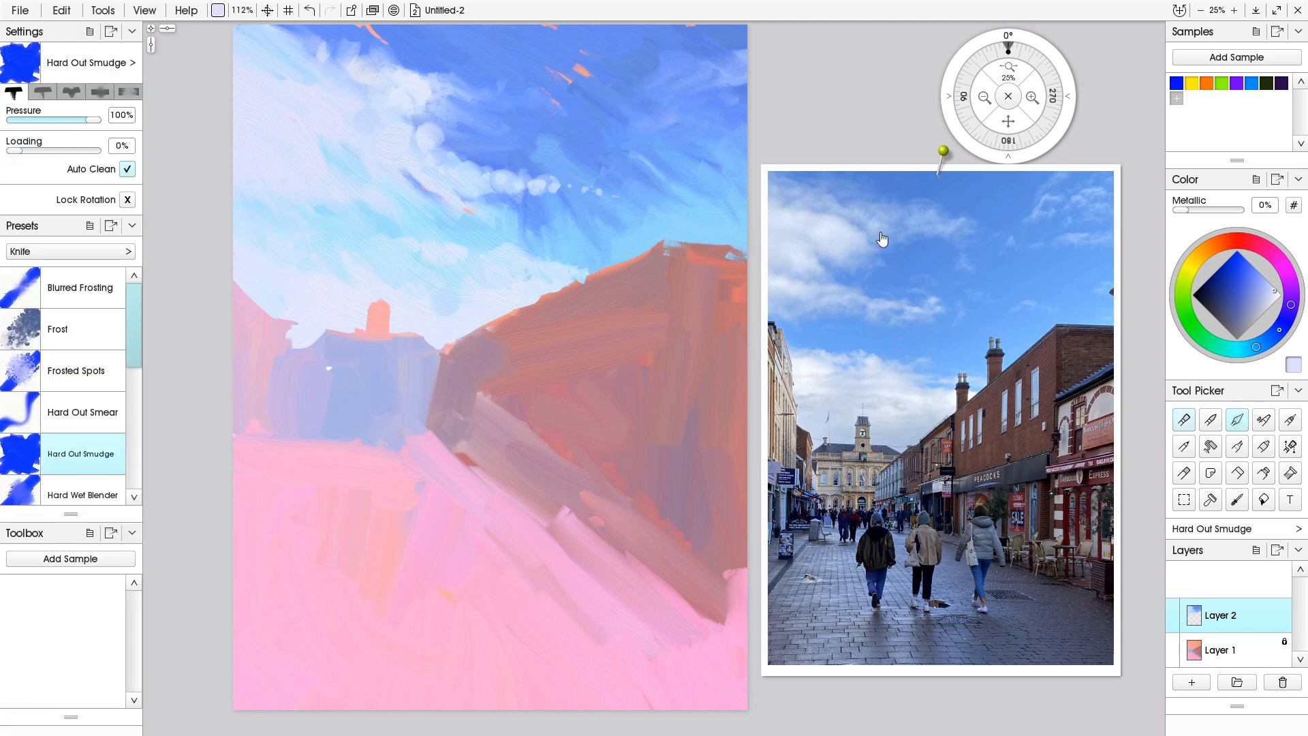
mouse_move(538, 179)
left_mouse_down()
mouse_move(624, 202)
mouse_move(543, 170)
mouse_move(495, 176)
mouse_move(513, 160)
mouse_move(548, 199)
mouse_move(508, 183)
mouse_move(564, 207)
mouse_move(492, 186)
mouse_move(480, 151)
mouse_move(514, 180)
mouse_move(518, 158)
mouse_move(566, 197)
left_mouse_up()
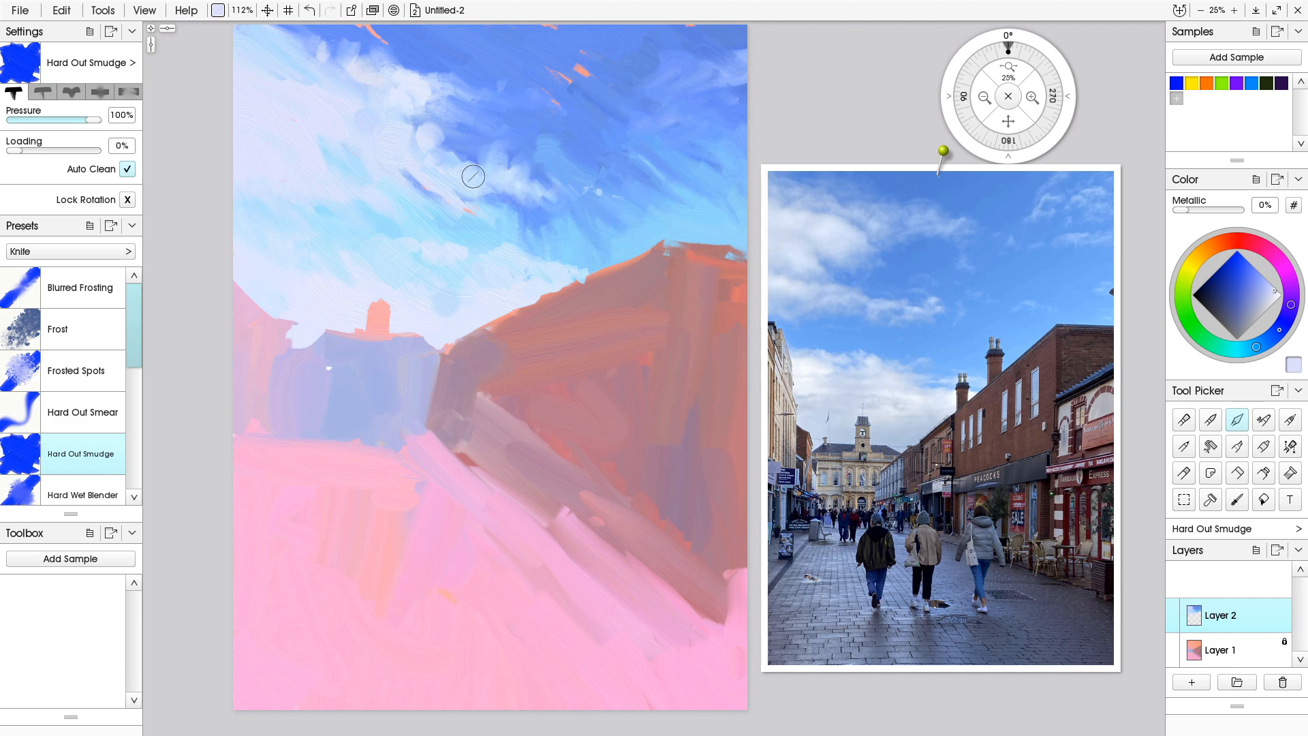
- Smudge the large cloud's tip and lower edge into the light blue band above the right building
left_click_drag(466, 161, 660, 360)
left_click_drag(479, 201, 546, 219)
mouse_move(427, 227)
left_mouse_down()
mouse_move(441, 294)
mouse_move(419, 328)
mouse_move(456, 339)
left_mouse_up()
left_click_drag(447, 260, 488, 333)
- Soften the sky's upper-left corner and the large cloud's lower right edge with the Hard Out Smudge knife
mouse_move(604, 392)
left_mouse_down()
mouse_move(513, 430)
mouse_move(632, 431)
mouse_move(512, 473)
mouse_move(438, 459)
left_mouse_up()
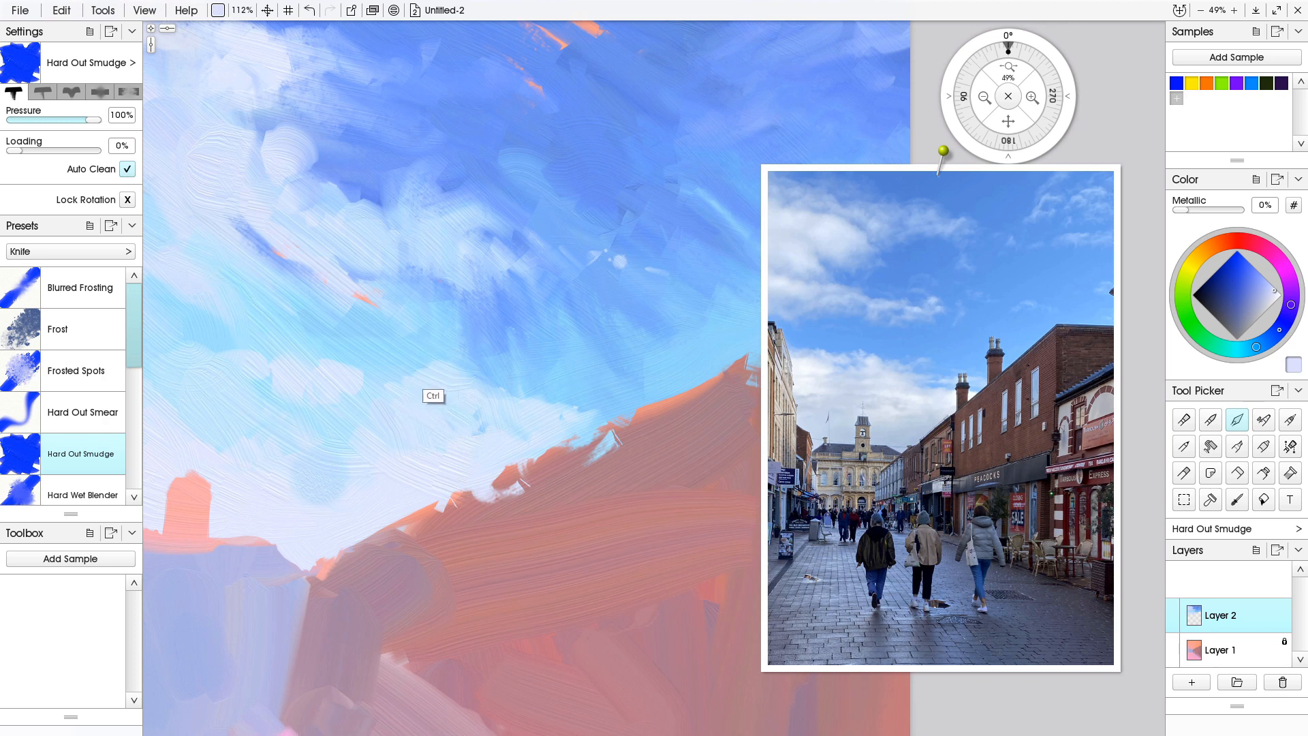
scroll(431, 370, "down", 3)
scroll(434, 396, "down", 2)
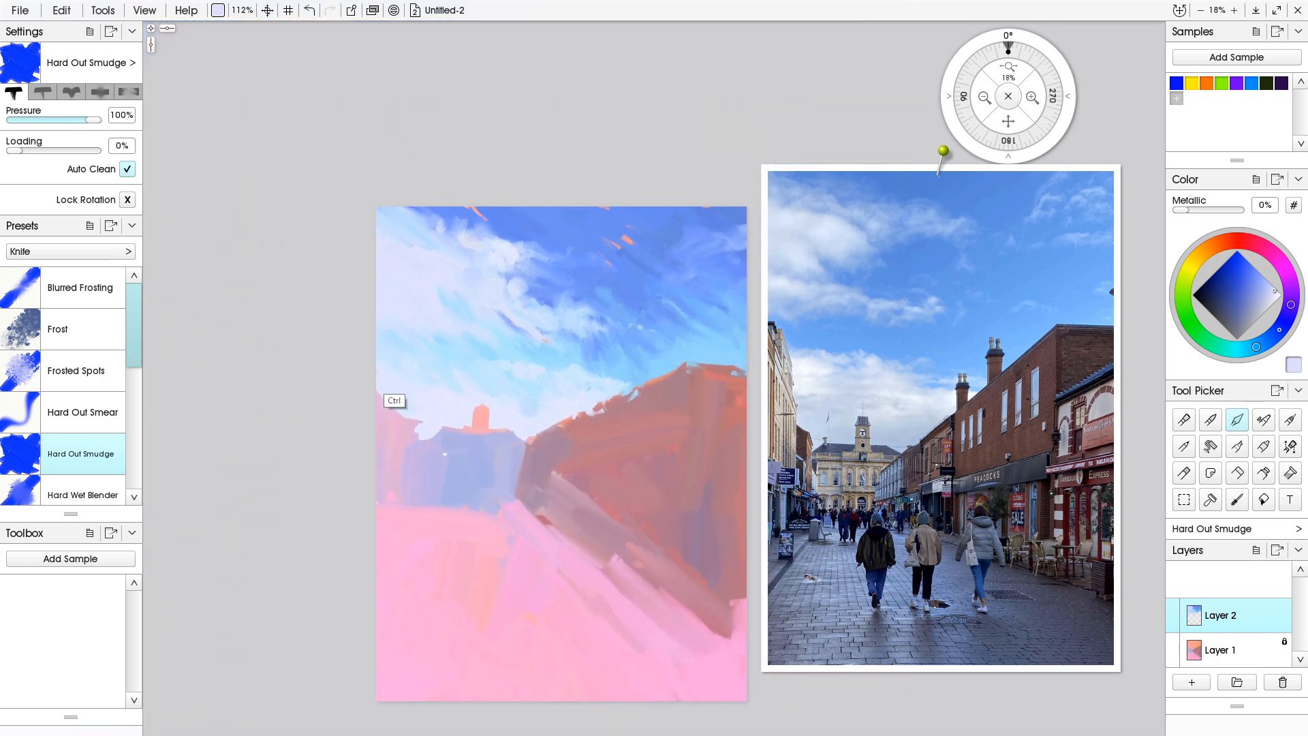
scroll(475, 294, "up", 1)
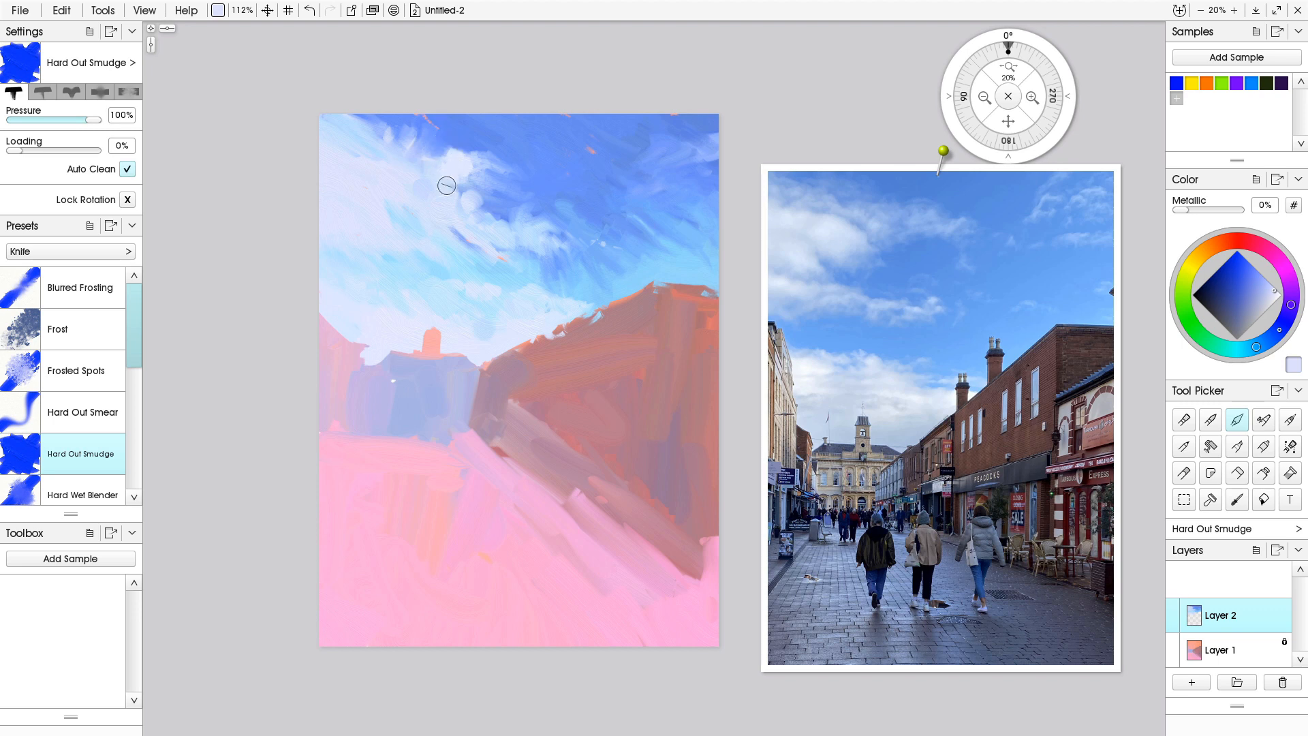
left_click_drag(350, 127, 354, 120)
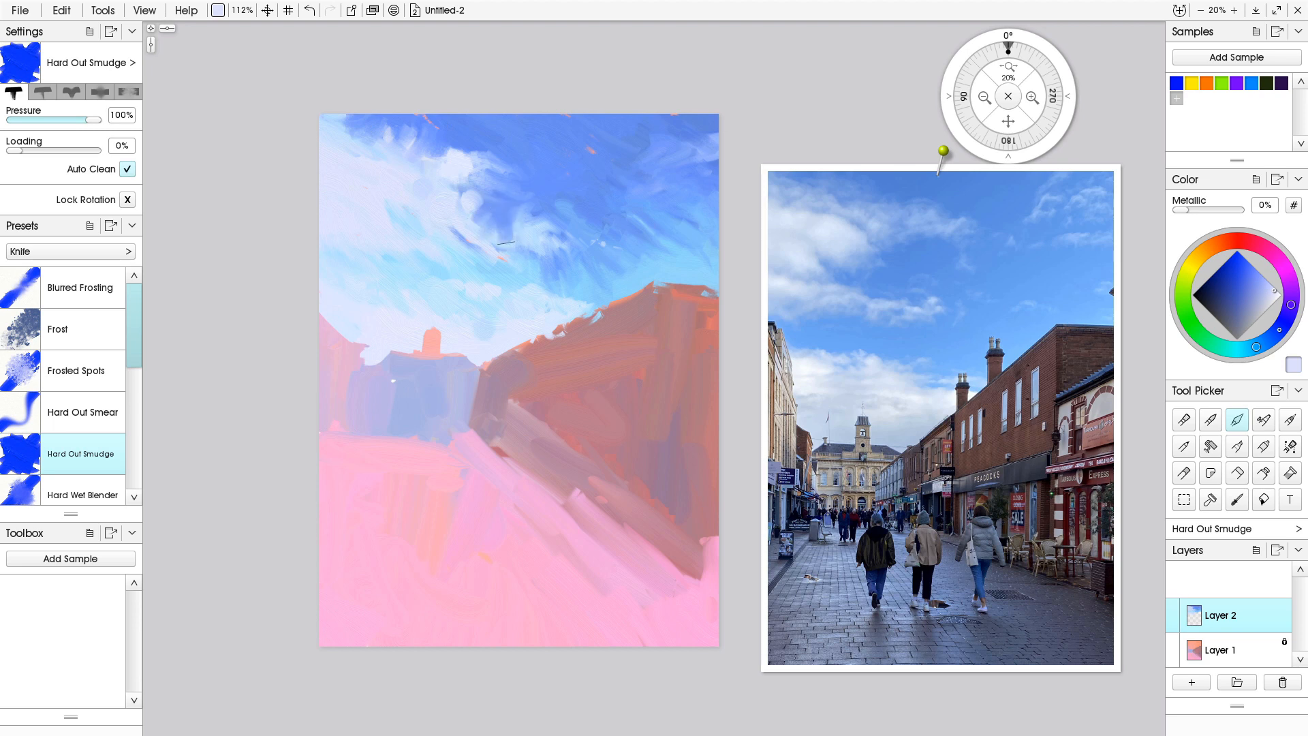
mouse_move(471, 231)
left_mouse_down()
mouse_move(486, 208)
mouse_move(463, 196)
mouse_move(471, 207)
mouse_move(452, 209)
mouse_move(480, 205)
mouse_move(470, 228)
mouse_move(490, 213)
mouse_move(499, 249)
mouse_move(515, 181)
mouse_move(486, 201)
mouse_move(535, 213)
left_mouse_up()
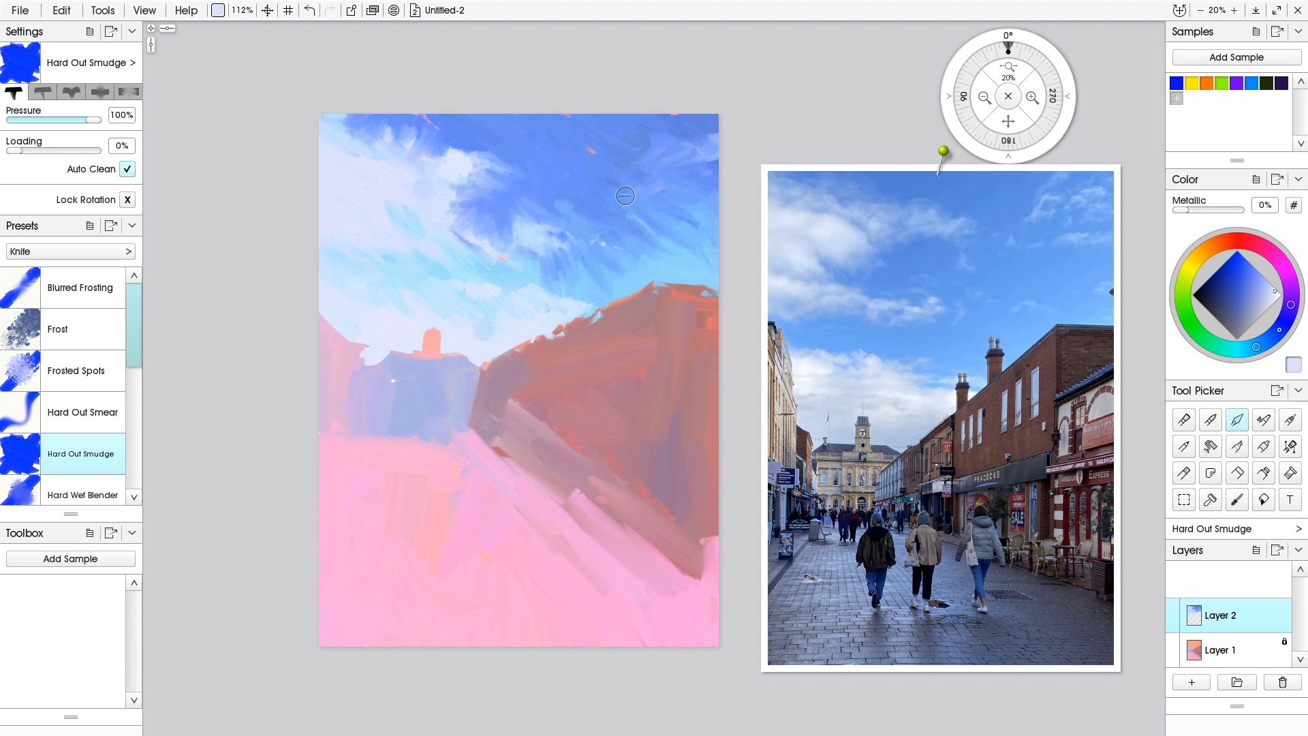
mouse_move(437, 214)
left_mouse_down()
mouse_move(492, 241)
mouse_move(462, 224)
mouse_move(502, 212)
mouse_move(519, 250)
left_mouse_up()
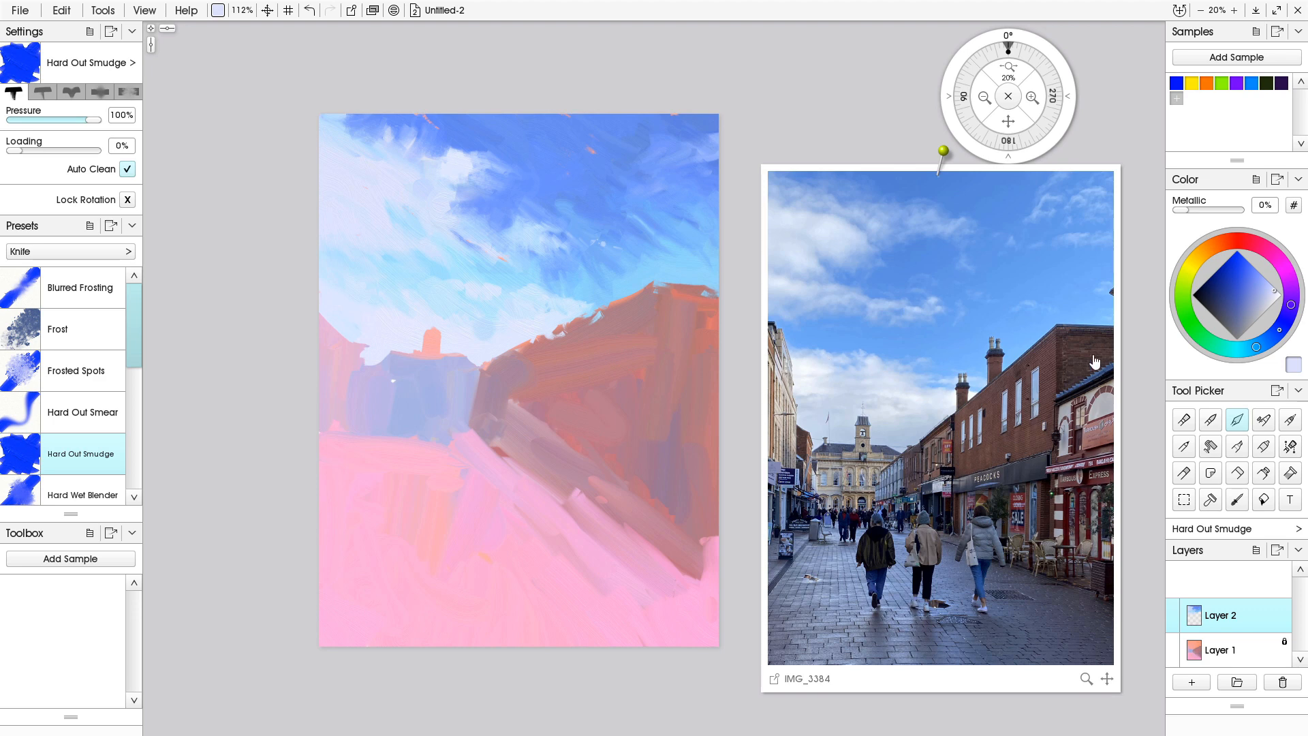
- Paint a vertical salmon-red stroke at the right building's far end with the Normal Square oil brush at 120% size
left_click(1235, 243)
left_click_drag(1235, 327, 1252, 293)
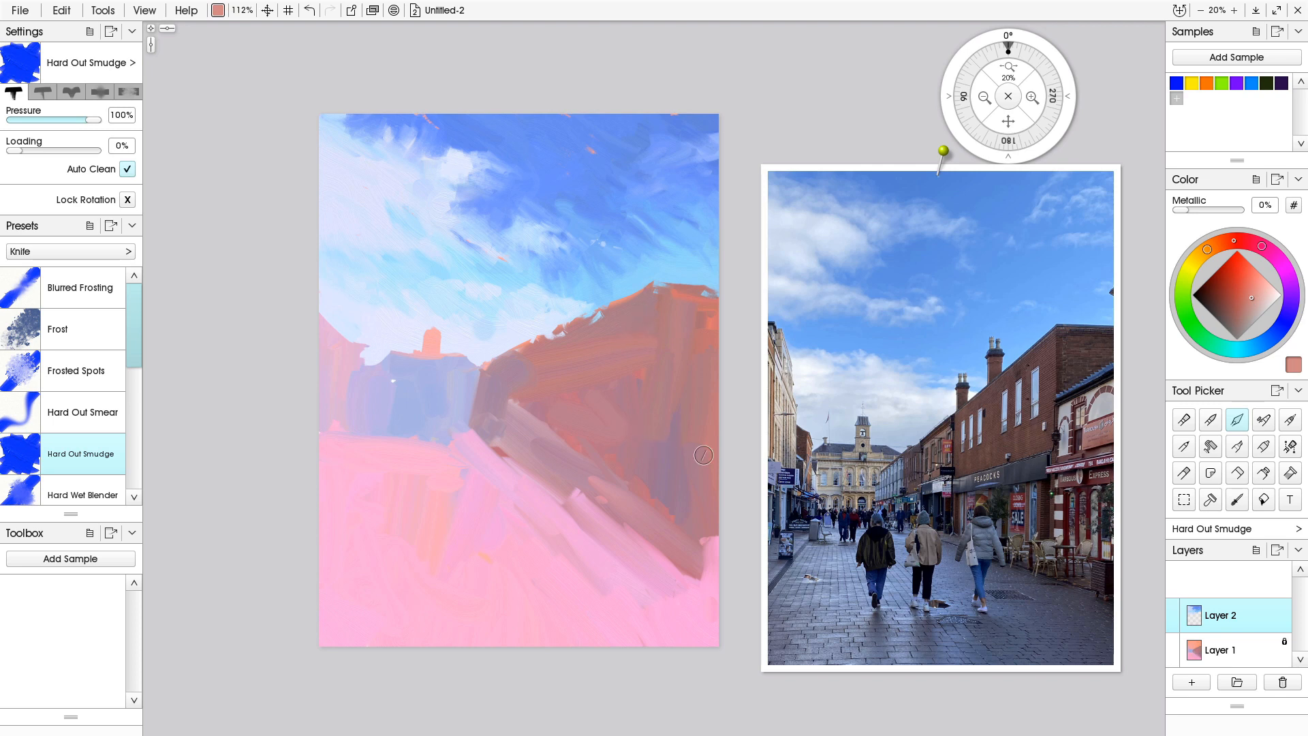
left_click_drag(129, 319, 133, 433)
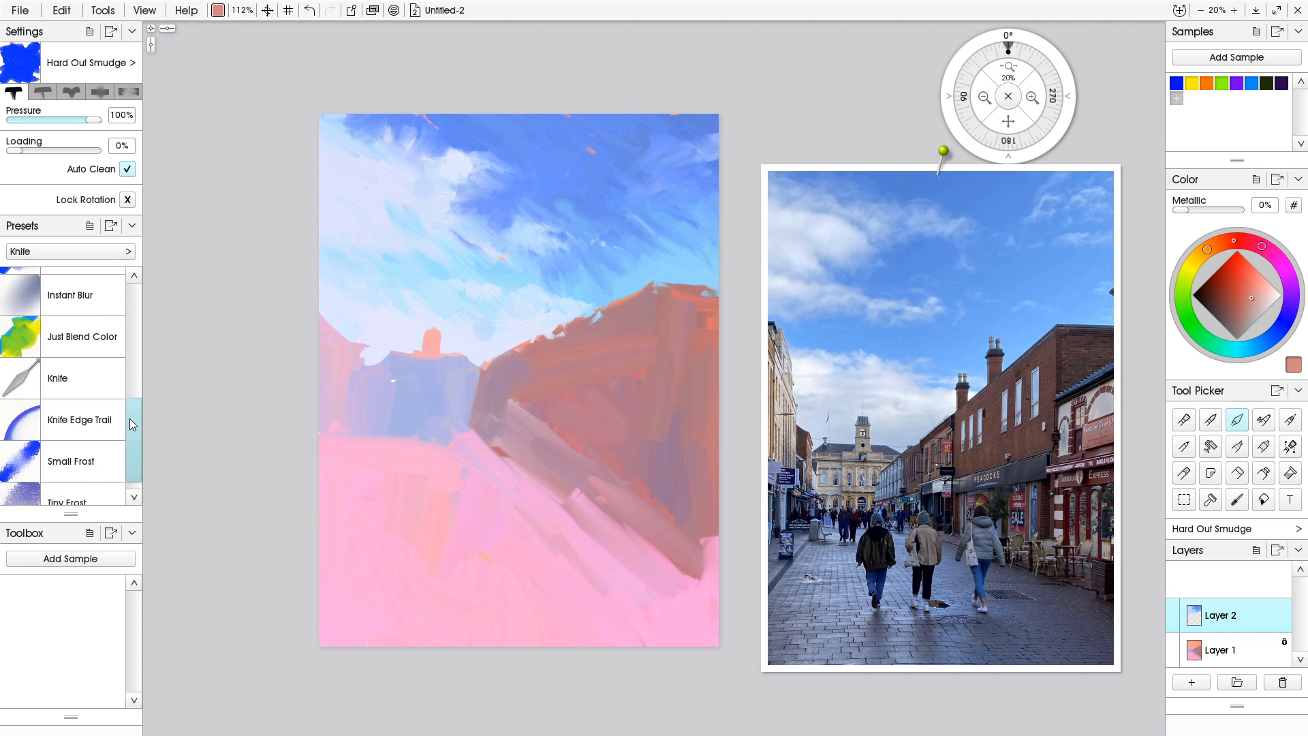
left_click(49, 342)
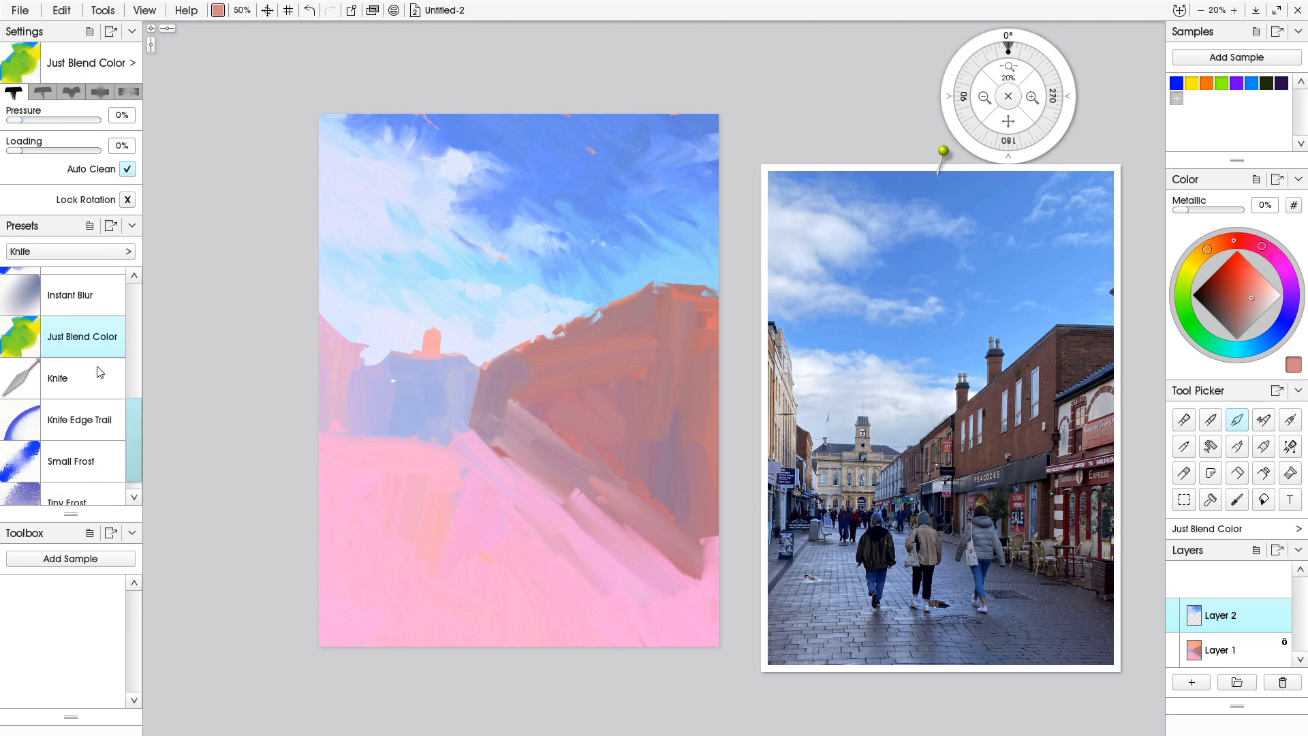
left_click(1187, 421)
left_click_drag(153, 456, 153, 521)
left_click(124, 498)
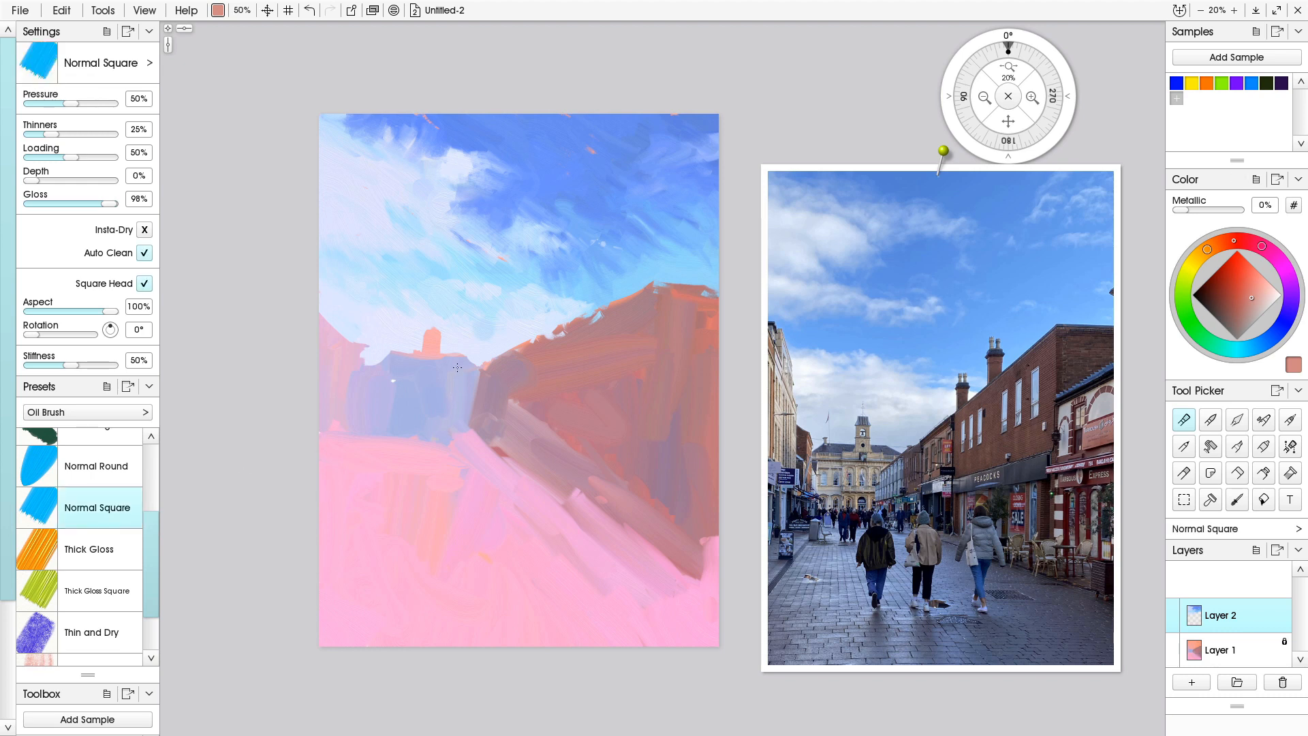
mouse_move(415, 423)
left_mouse_down()
mouse_move(404, 412)
mouse_move(426, 397)
mouse_move(511, 383)
mouse_move(535, 408)
mouse_move(534, 357)
mouse_move(538, 422)
left_mouse_up()
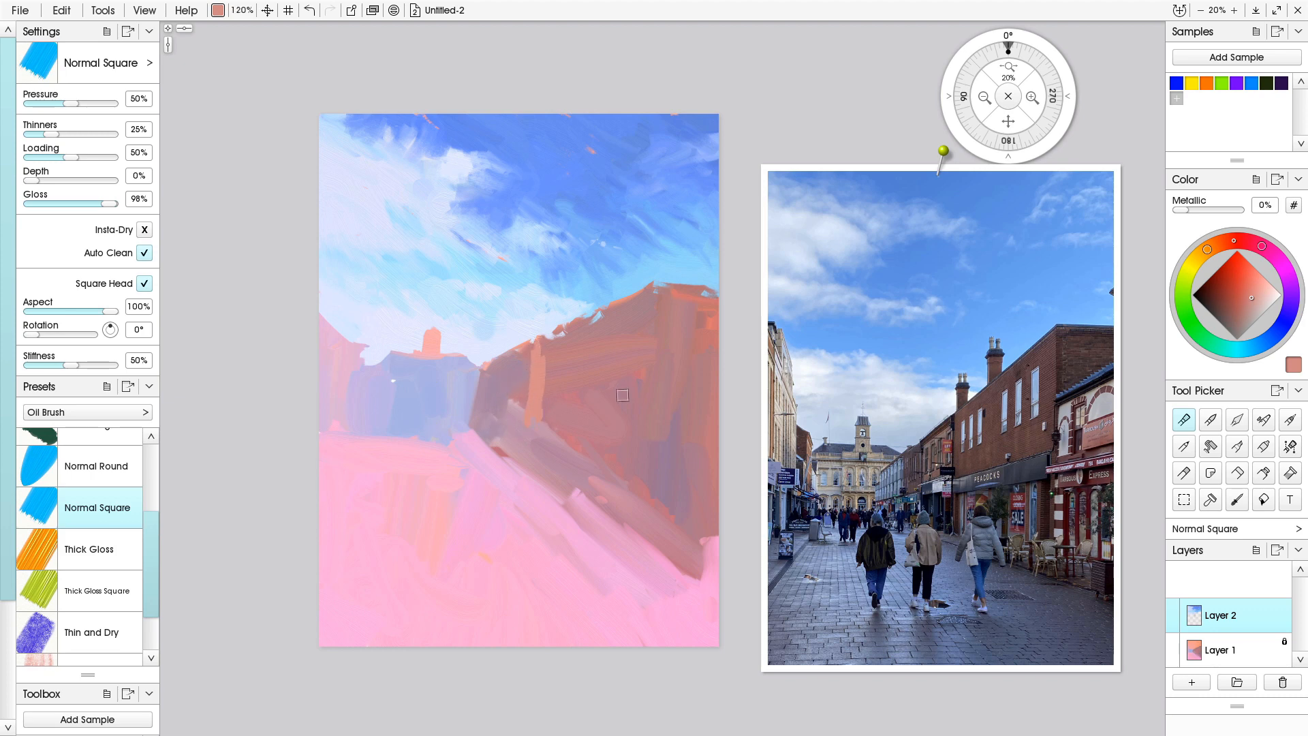
- Darken the vertical stroke at the right building's far end with dark reddish brown
left_click(1220, 304)
mouse_move(535, 354)
left_mouse_down()
mouse_move(540, 422)
mouse_move(542, 409)
left_mouse_up()
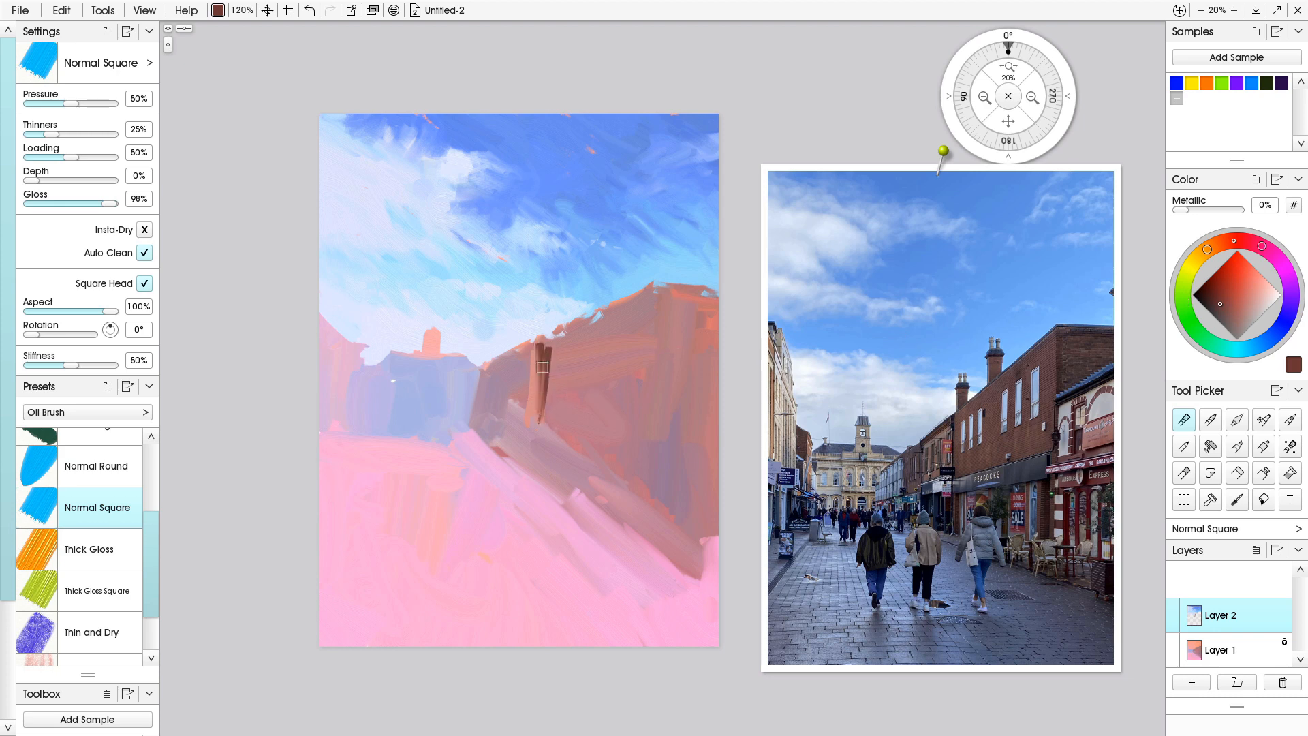
left_click_drag(536, 352, 527, 422)
mouse_move(533, 348)
left_mouse_down()
mouse_move(529, 421)
mouse_move(539, 378)
mouse_move(539, 406)
left_mouse_up()
- Paint the right building's sloping roofline up to its peak in dark reddish brown, with the canvas rotated to 296°
left_click_drag(583, 320, 553, 340)
mouse_move(1007, 55)
left_mouse_down()
mouse_move(985, 58)
mouse_move(1003, 52)
mouse_move(988, 83)
mouse_move(992, 72)
left_mouse_up()
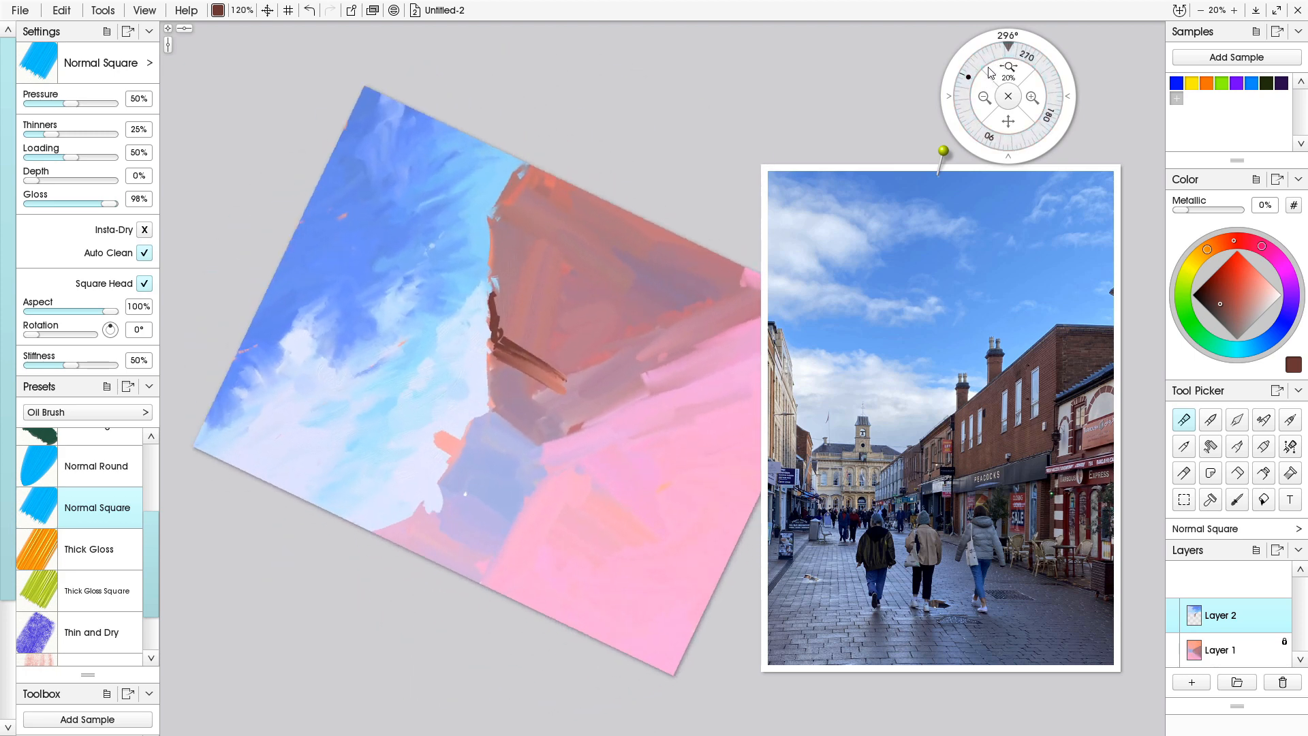
mouse_move(492, 237)
left_mouse_down()
mouse_move(492, 221)
mouse_move(491, 337)
left_mouse_up()
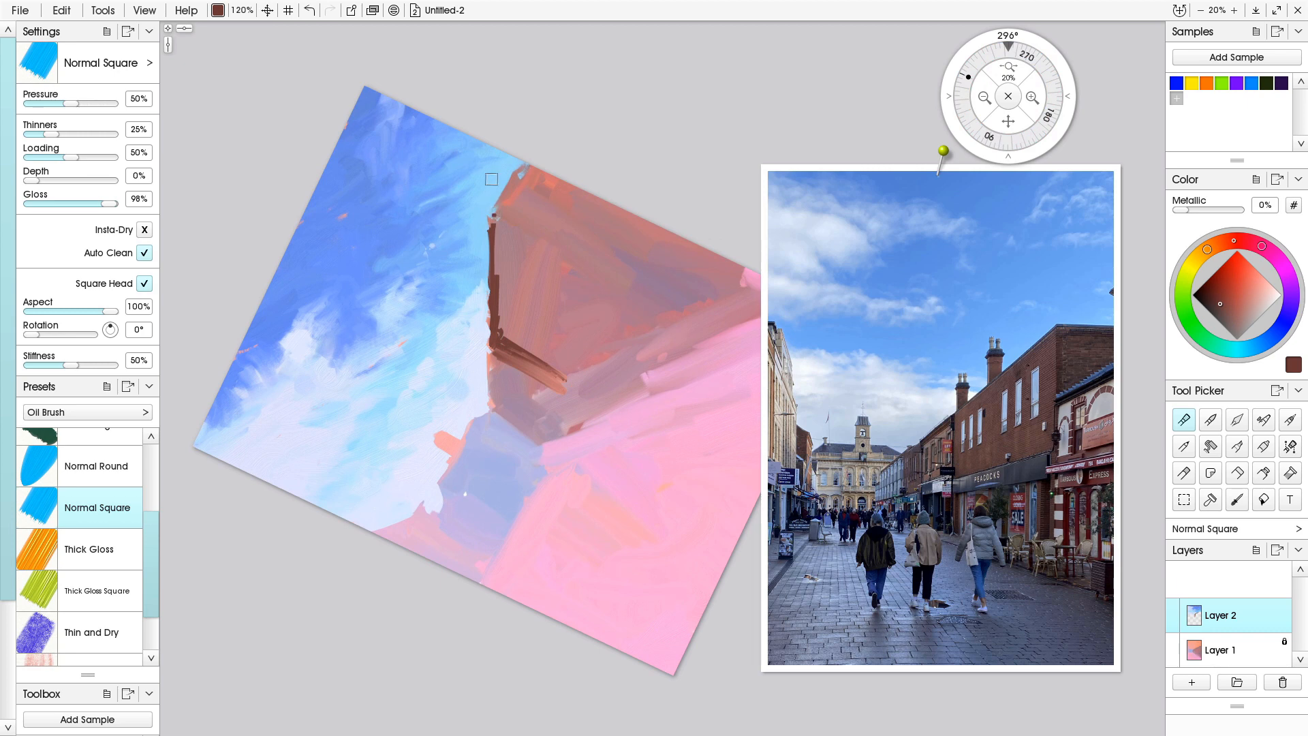
left_click_drag(524, 167, 493, 214)
left_click(1010, 68)
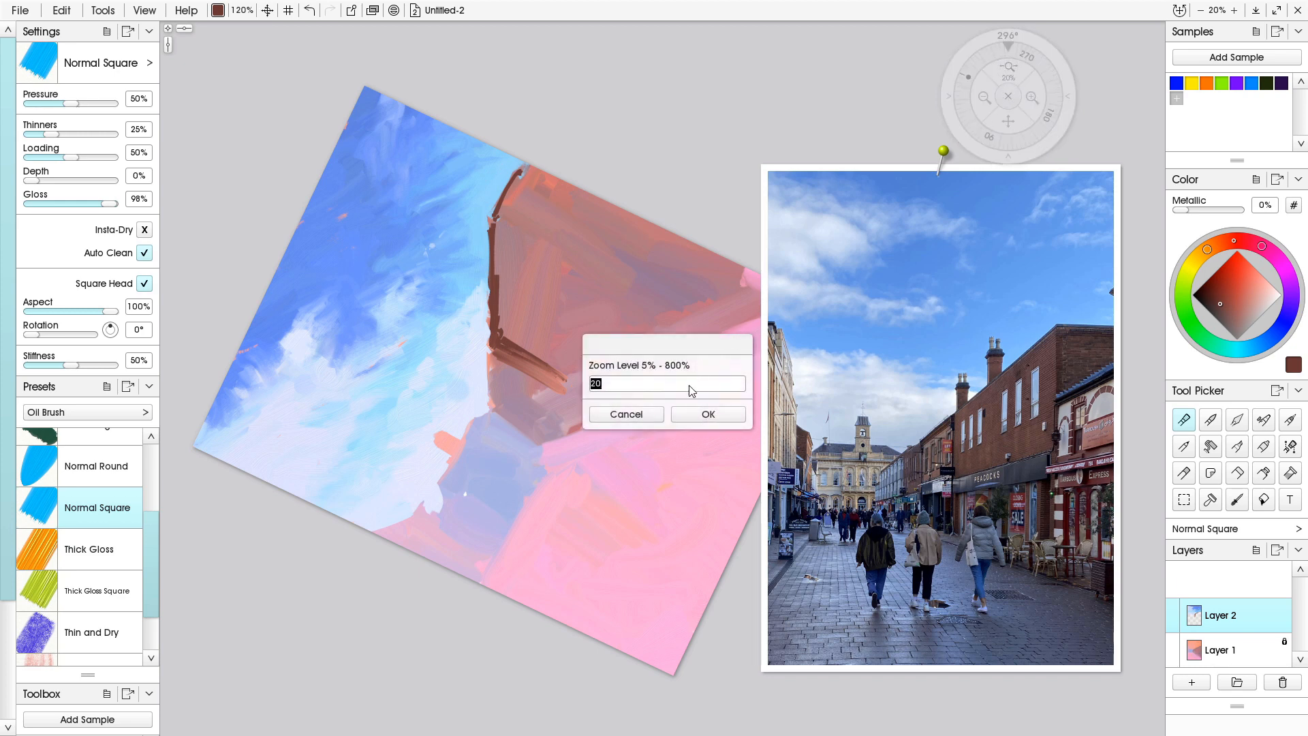
type("1")
key("Return")
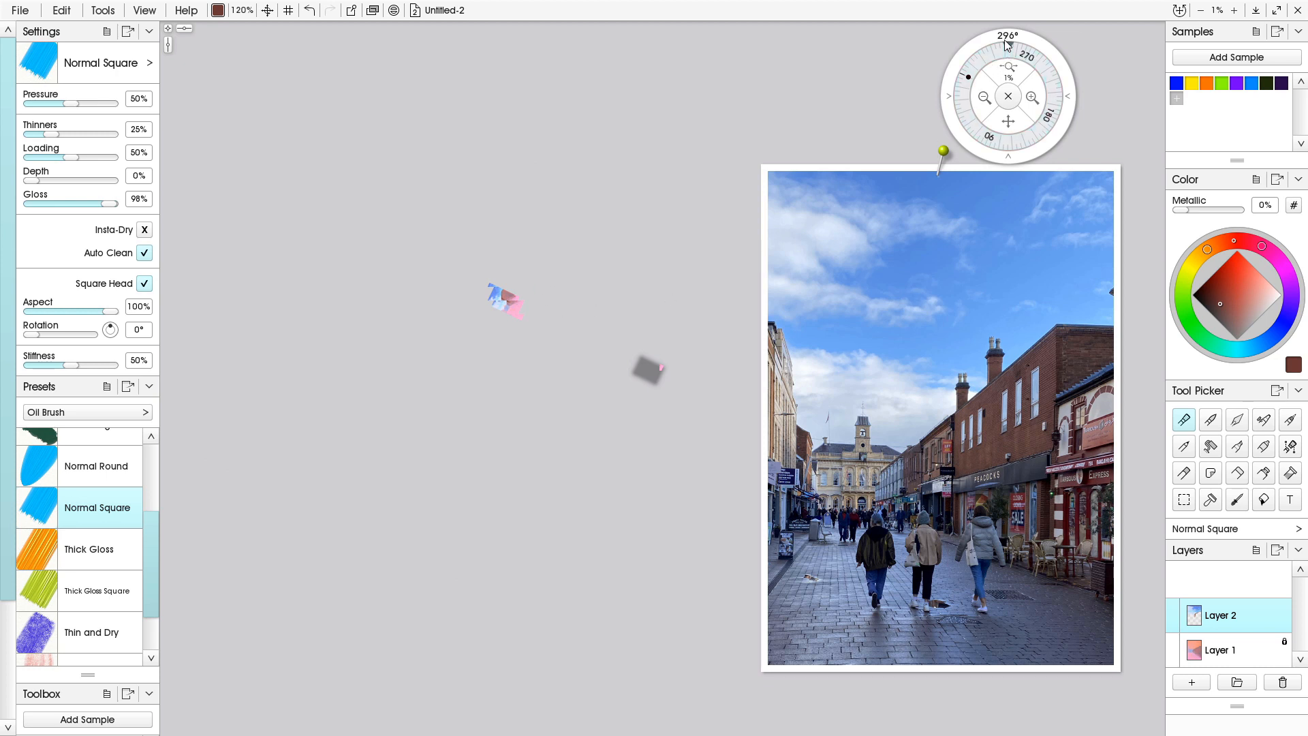
left_click(1010, 66)
type("100")
key("Return")
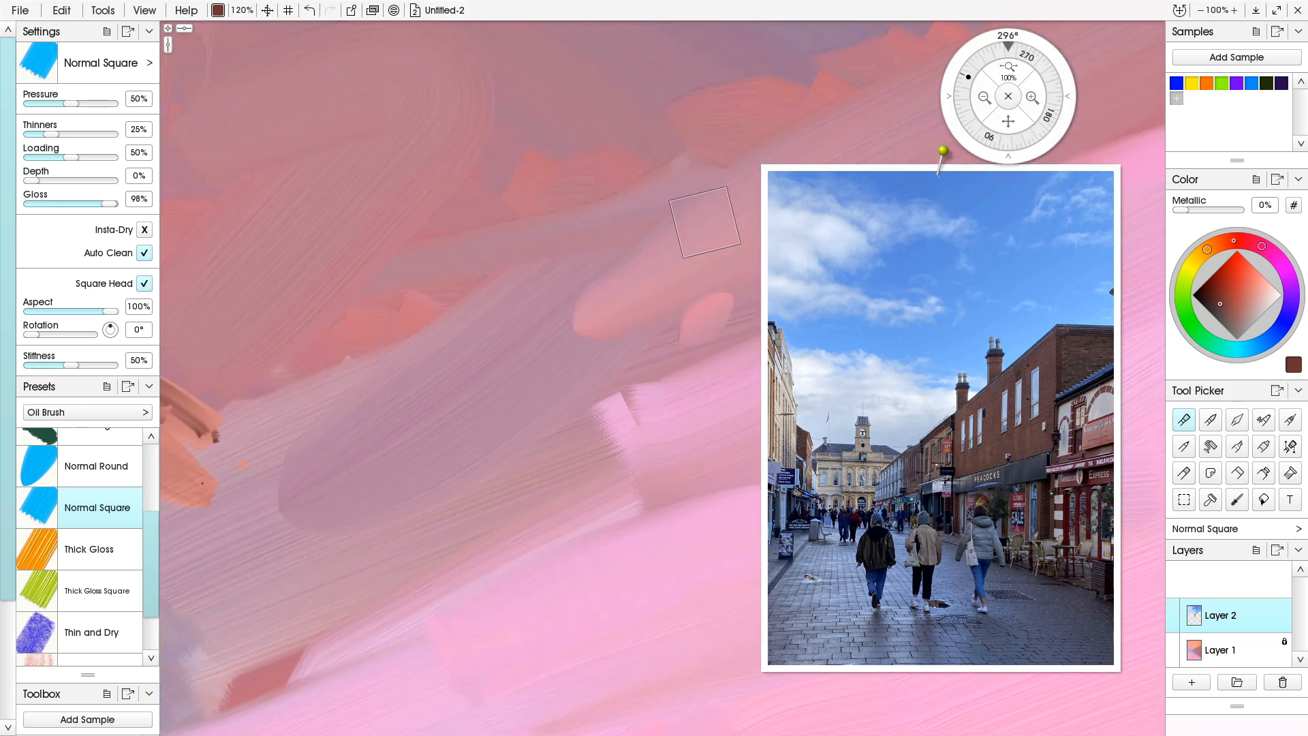
mouse_move(1007, 69)
left_mouse_down()
mouse_move(904, 64)
mouse_move(1009, 69)
left_mouse_up()
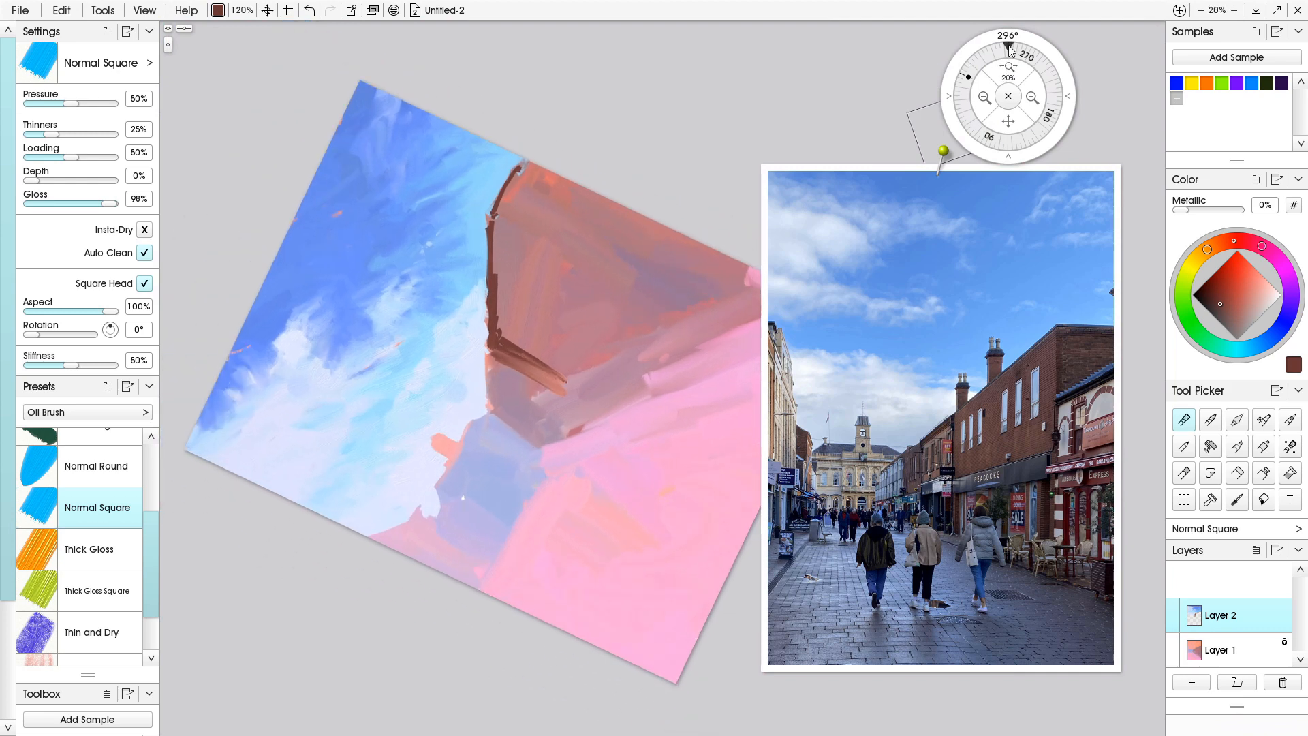
- Reset the canvas rotation, then paint a dark brown vertical edge below the roof peak and surround it with salmon strokes
left_click(1010, 49)
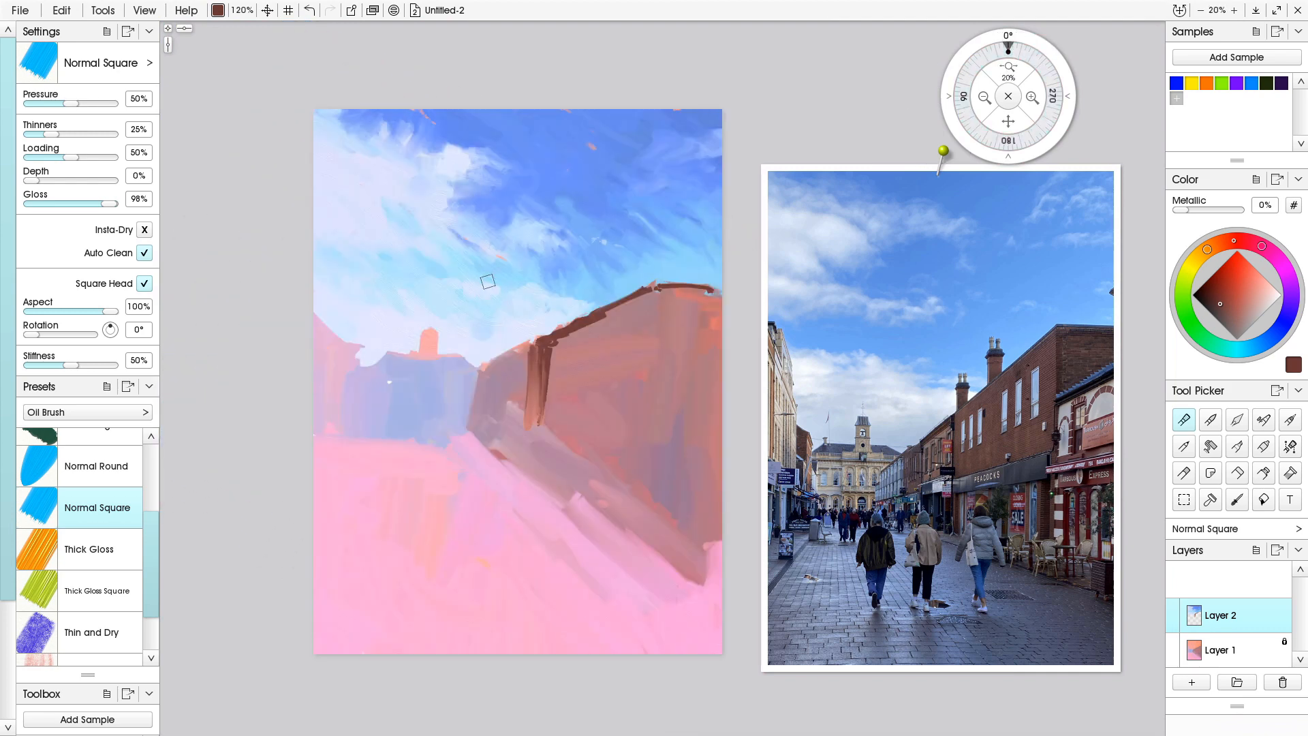
left_click_drag(654, 291, 652, 406)
left_click(1252, 287)
left_click_drag(649, 304, 649, 336)
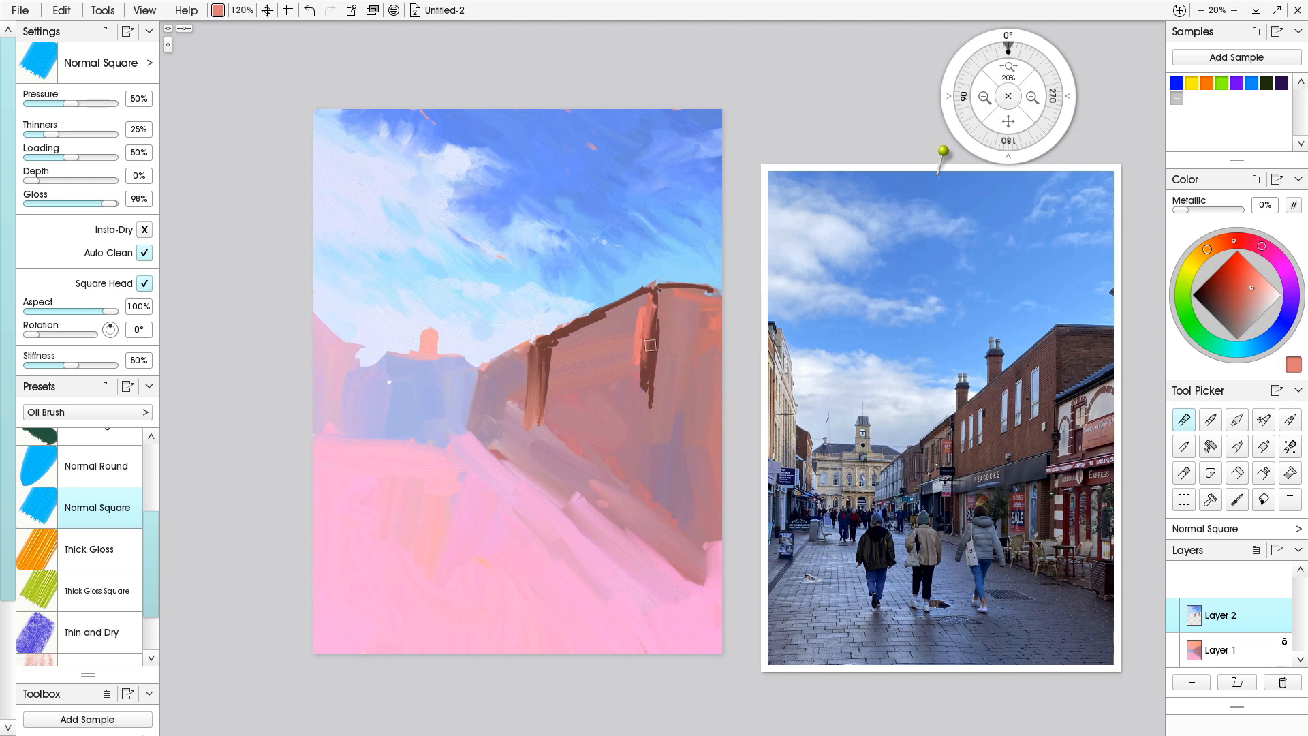
mouse_move(685, 290)
left_mouse_down()
mouse_move(659, 292)
mouse_move(718, 289)
mouse_move(678, 297)
mouse_move(684, 332)
mouse_move(712, 330)
mouse_move(656, 353)
mouse_move(712, 342)
mouse_move(654, 356)
mouse_move(663, 303)
mouse_move(667, 325)
mouse_move(680, 300)
mouse_move(699, 331)
left_mouse_up()
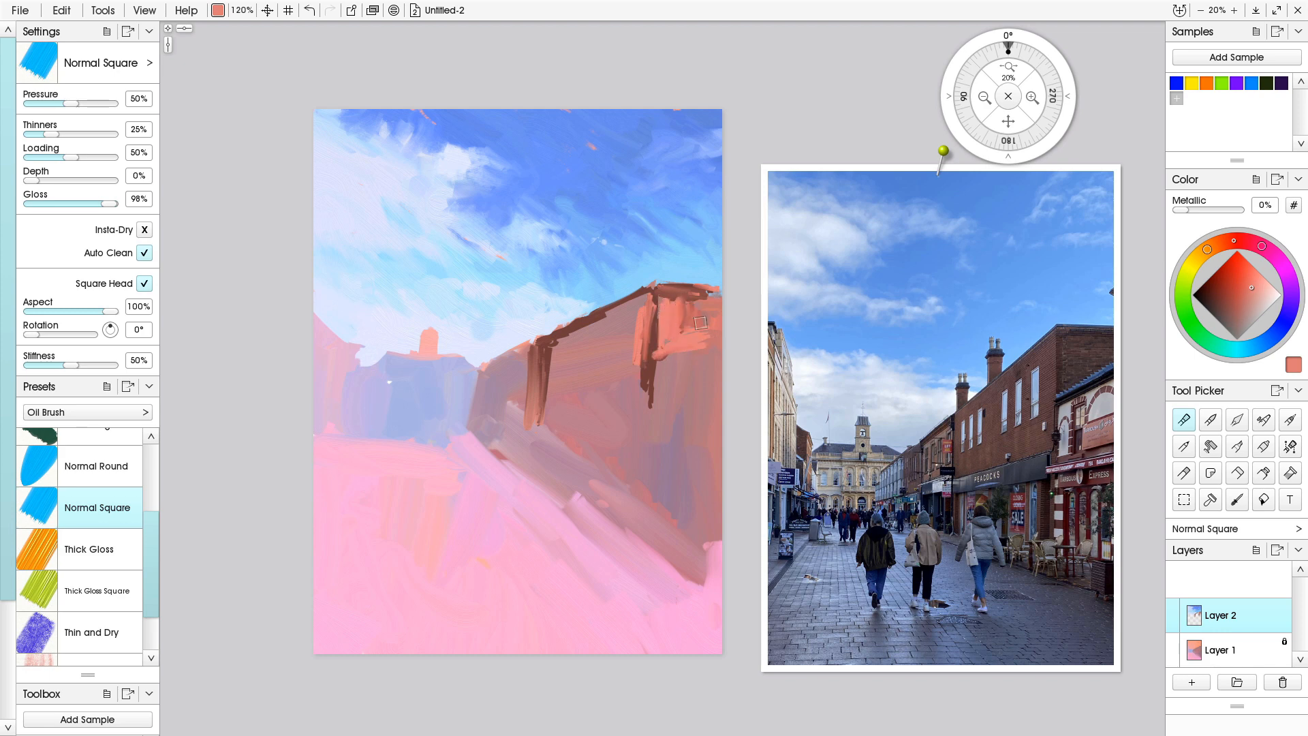
- Mix a muted pinkish beige and paint it over the upper wall of the nearest part of the right building
left_click(1252, 310)
left_click(1224, 254)
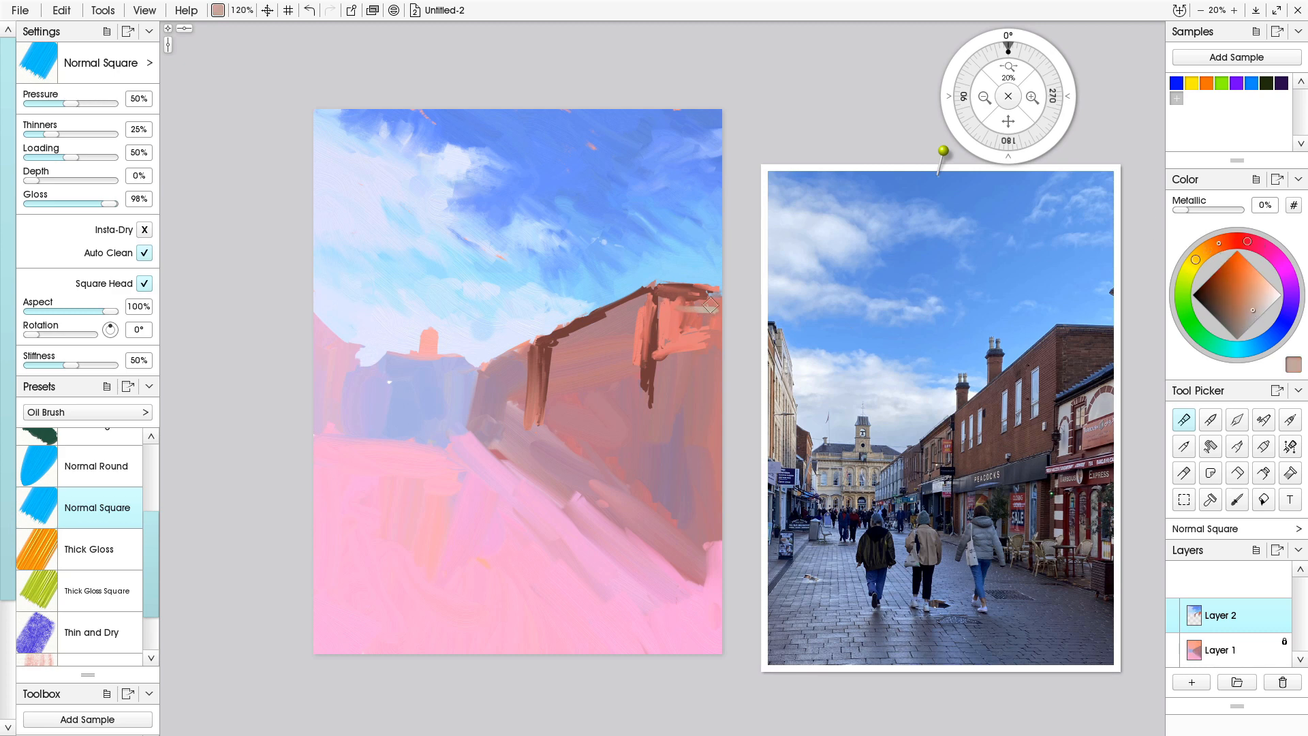
mouse_move(706, 302)
left_mouse_down()
mouse_move(725, 290)
mouse_move(690, 301)
mouse_move(727, 310)
mouse_move(689, 319)
mouse_move(715, 338)
mouse_move(691, 338)
left_mouse_up()
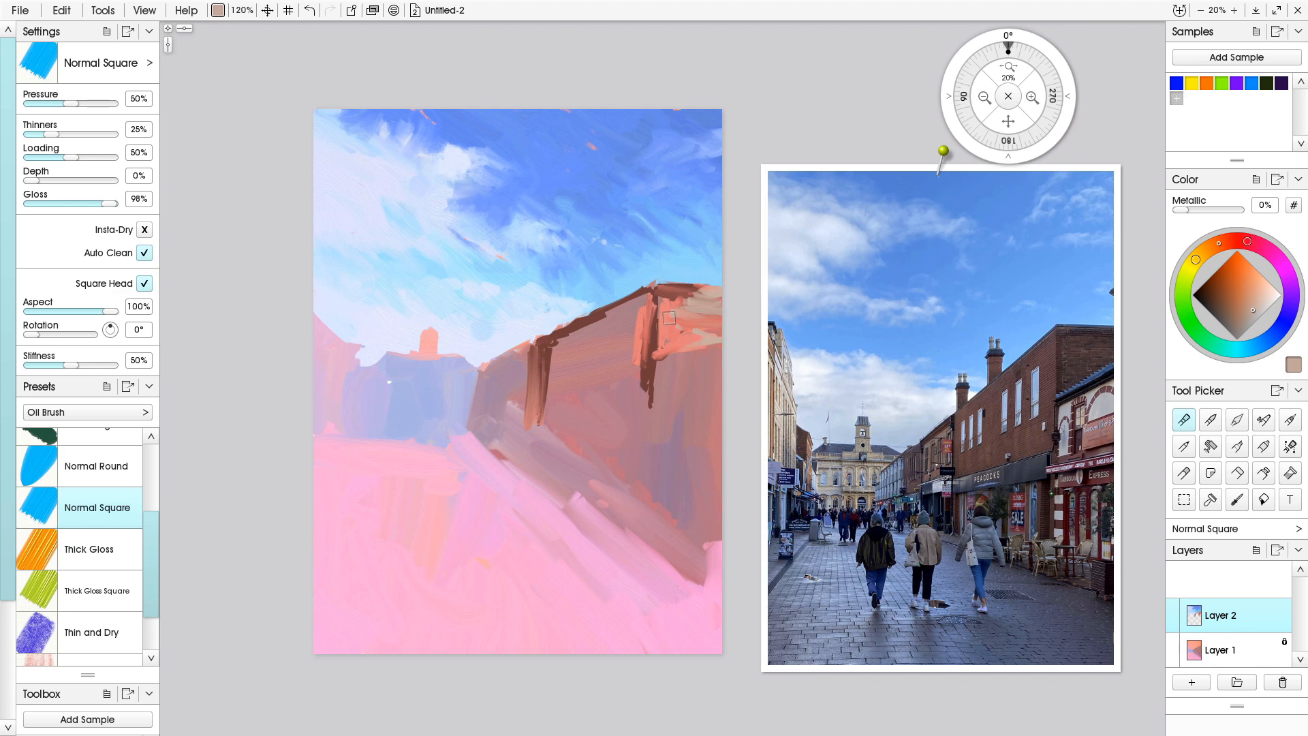
mouse_move(713, 330)
left_mouse_down()
mouse_move(684, 342)
mouse_move(725, 315)
mouse_move(660, 359)
left_mouse_up()
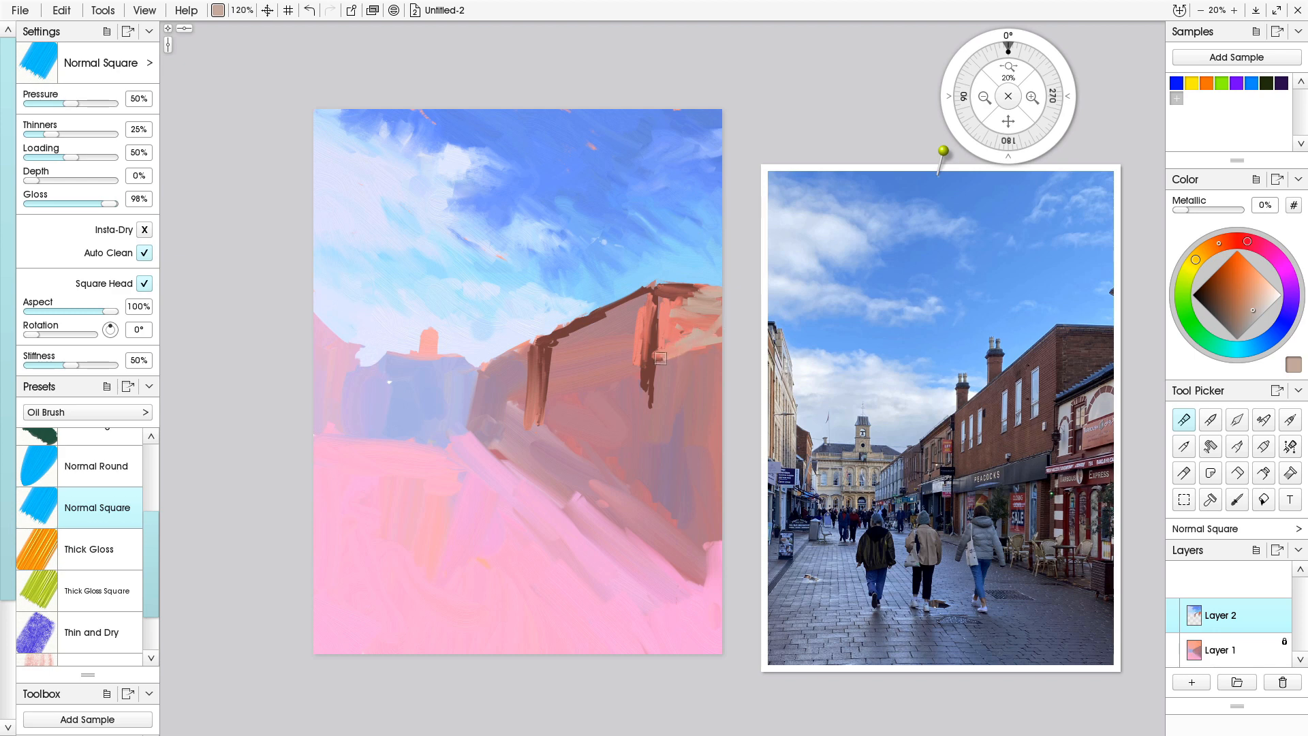
- Add a blue-grey stroke to the nearest facade, then sample its beige and fill the wall below
left_click(1258, 346)
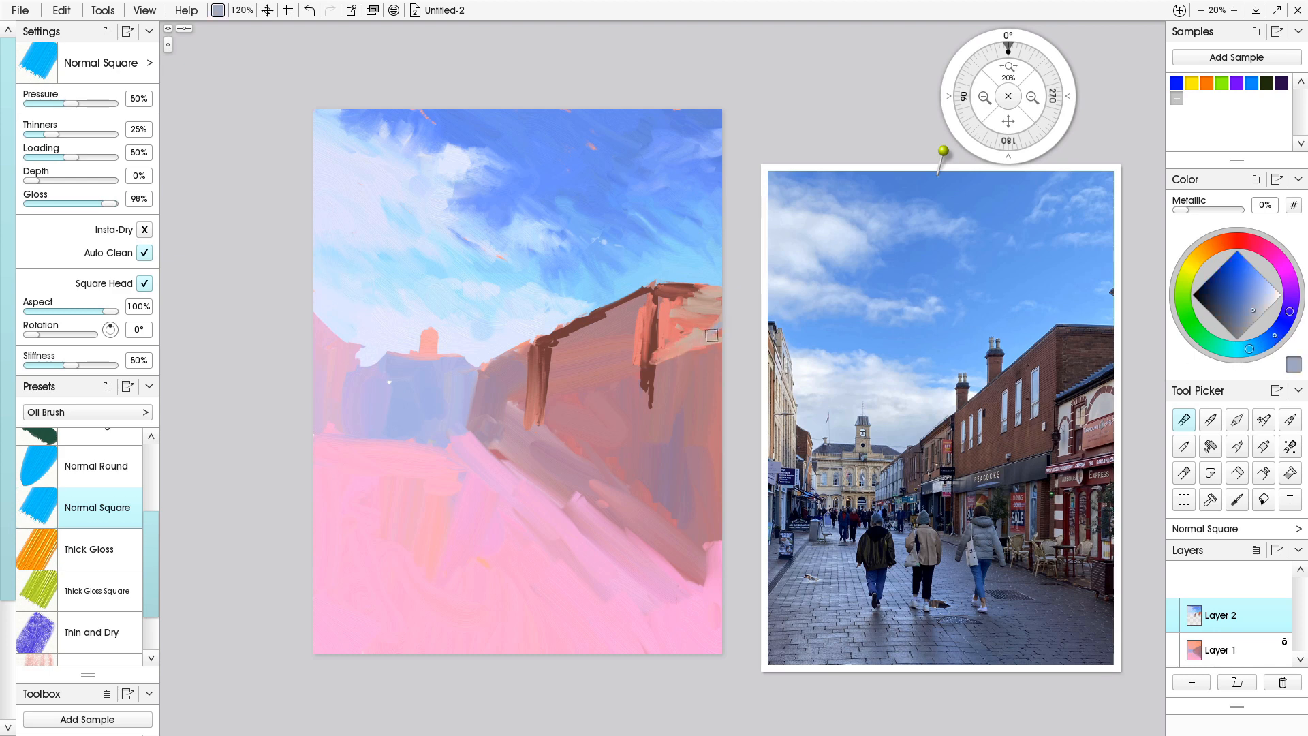
mouse_move(676, 349)
left_mouse_down()
mouse_move(654, 362)
mouse_move(718, 331)
left_mouse_up()
left_click(709, 289, "alt")
left_click(704, 303, "alt")
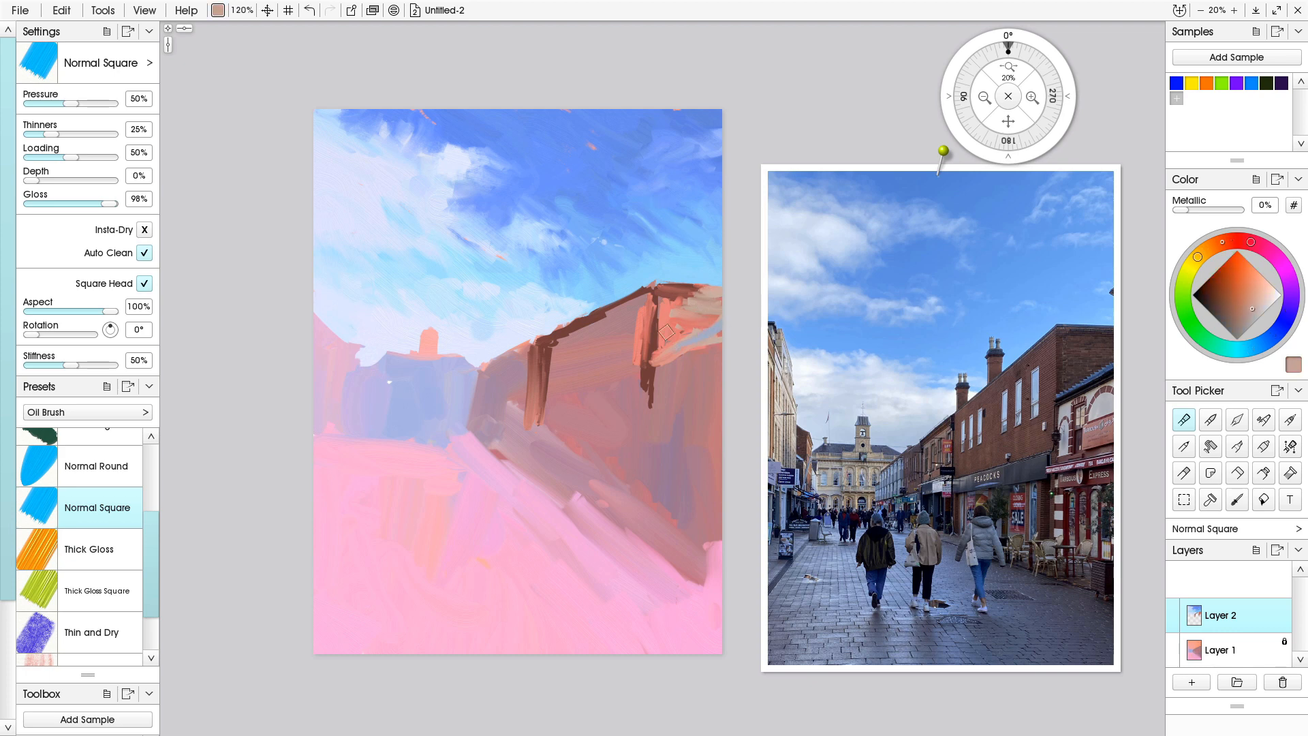
mouse_move(723, 348)
left_mouse_down()
mouse_move(695, 360)
mouse_move(729, 331)
mouse_move(677, 380)
mouse_move(706, 398)
mouse_move(728, 390)
mouse_move(694, 371)
mouse_move(703, 361)
mouse_move(666, 367)
mouse_move(660, 392)
mouse_move(660, 364)
mouse_move(658, 399)
mouse_move(657, 364)
mouse_move(655, 397)
left_mouse_up()
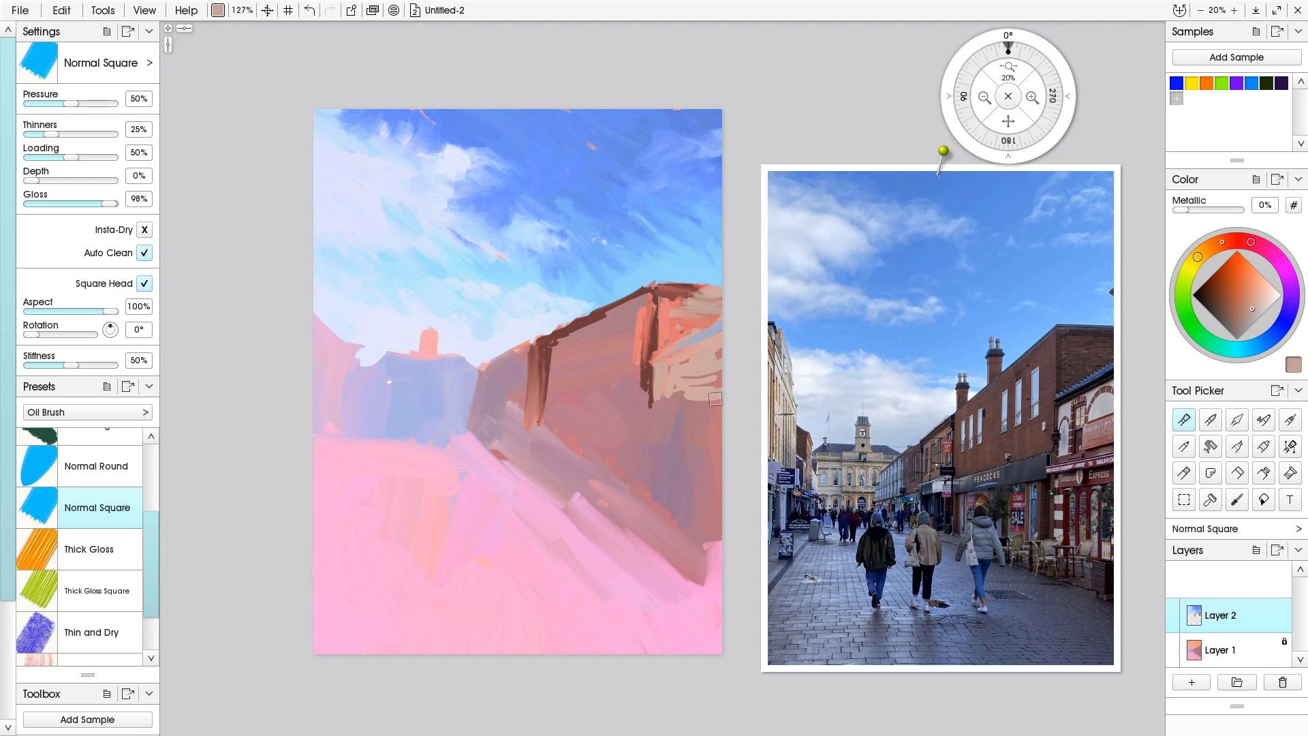
mouse_move(704, 399)
left_mouse_down()
mouse_move(674, 389)
mouse_move(711, 395)
mouse_move(657, 400)
mouse_move(655, 372)
mouse_move(693, 410)
mouse_move(722, 399)
mouse_move(677, 398)
mouse_move(704, 396)
mouse_move(642, 386)
left_mouse_up()
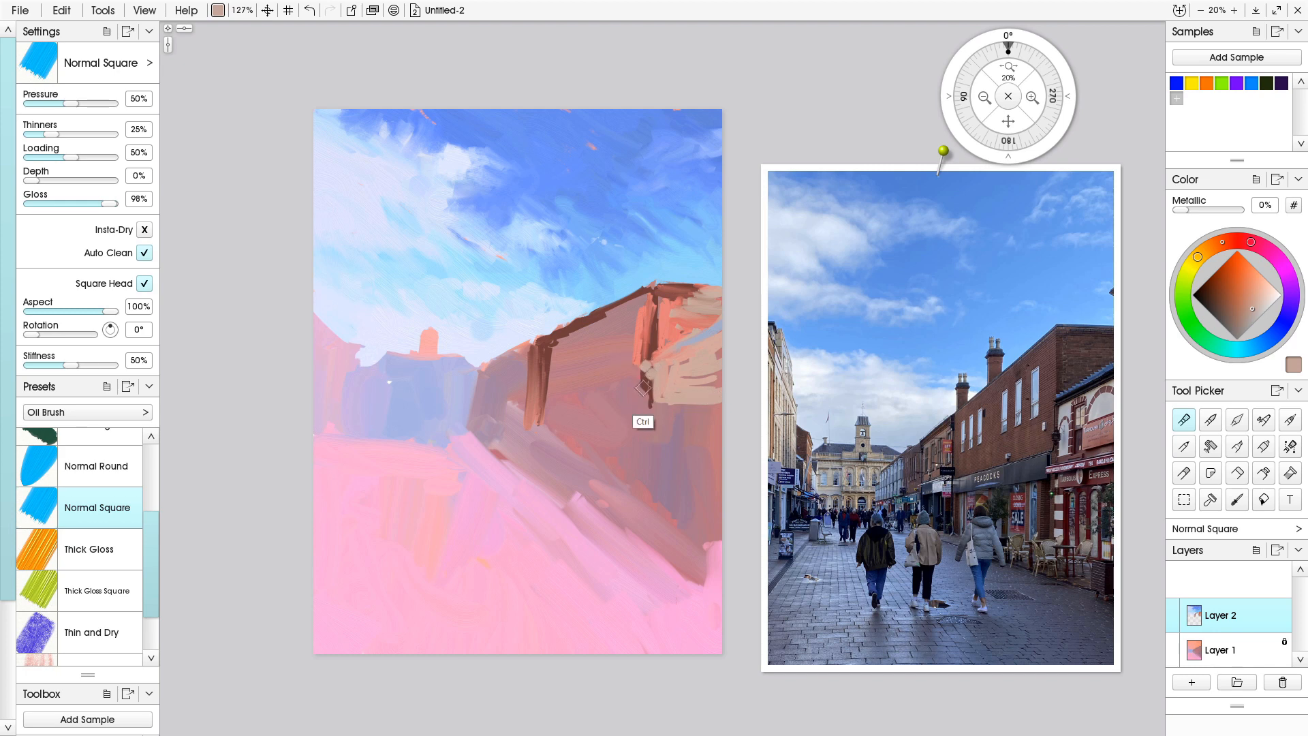
- Paint the ledge under the beige facade in sampled brown, then add dark red window and shopfront lines around it
left_click(644, 388, "ctrl")
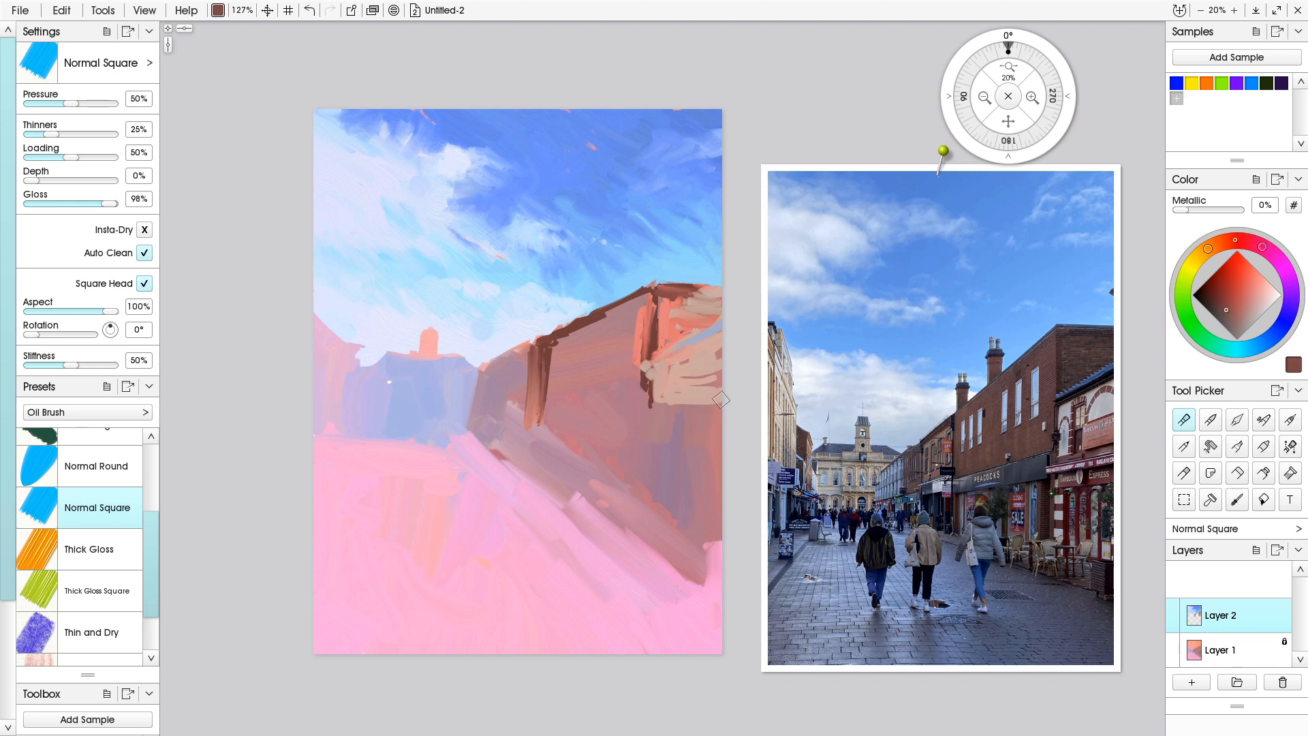
left_click_drag(727, 393, 680, 393)
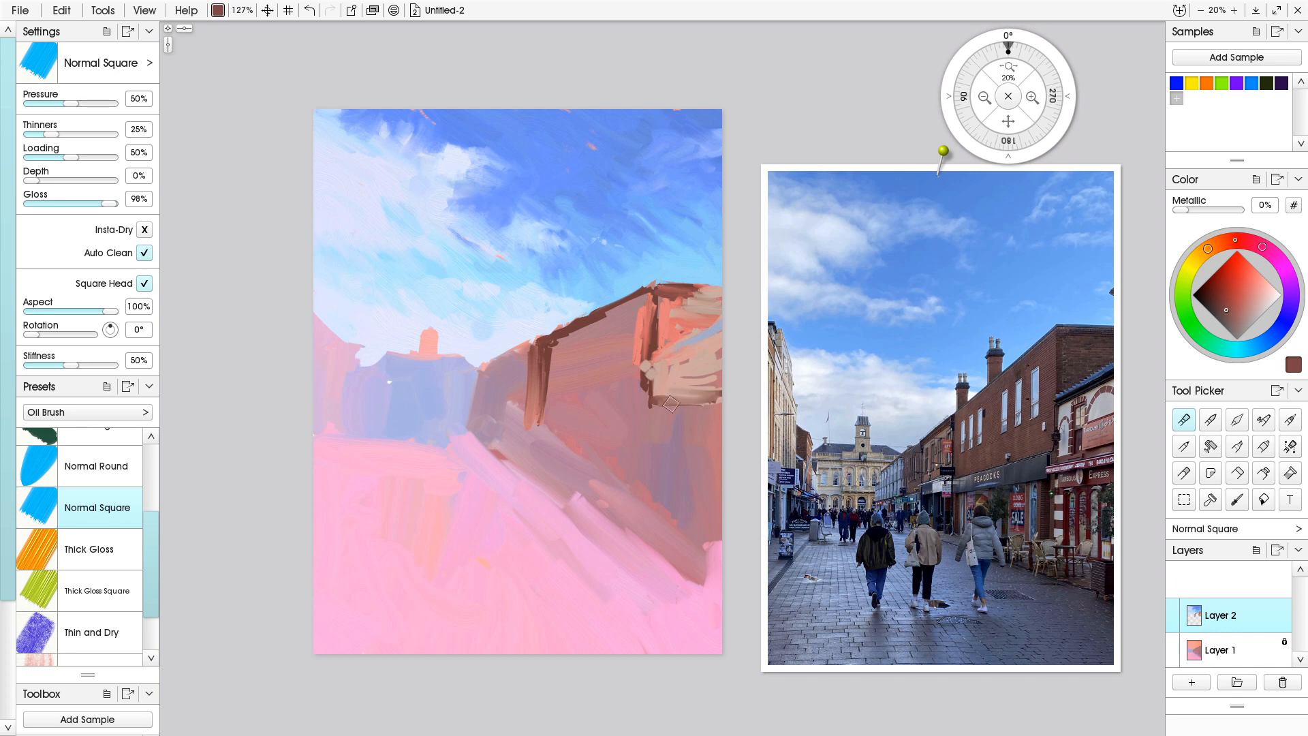
left_click(1221, 287)
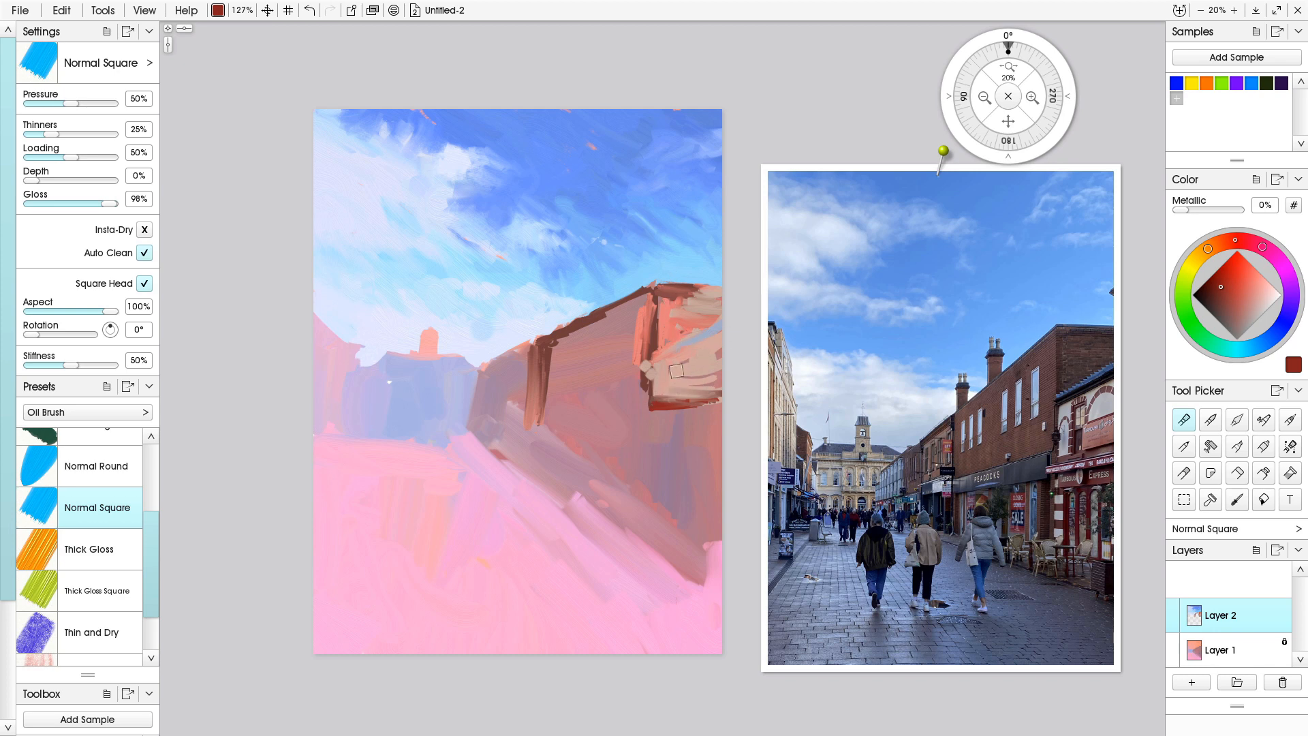
left_click_drag(679, 362, 677, 397)
left_click_drag(722, 386, 681, 392)
mouse_move(723, 407)
left_mouse_down()
mouse_move(663, 417)
mouse_move(688, 340)
mouse_move(632, 445)
mouse_move(658, 439)
left_mouse_up()
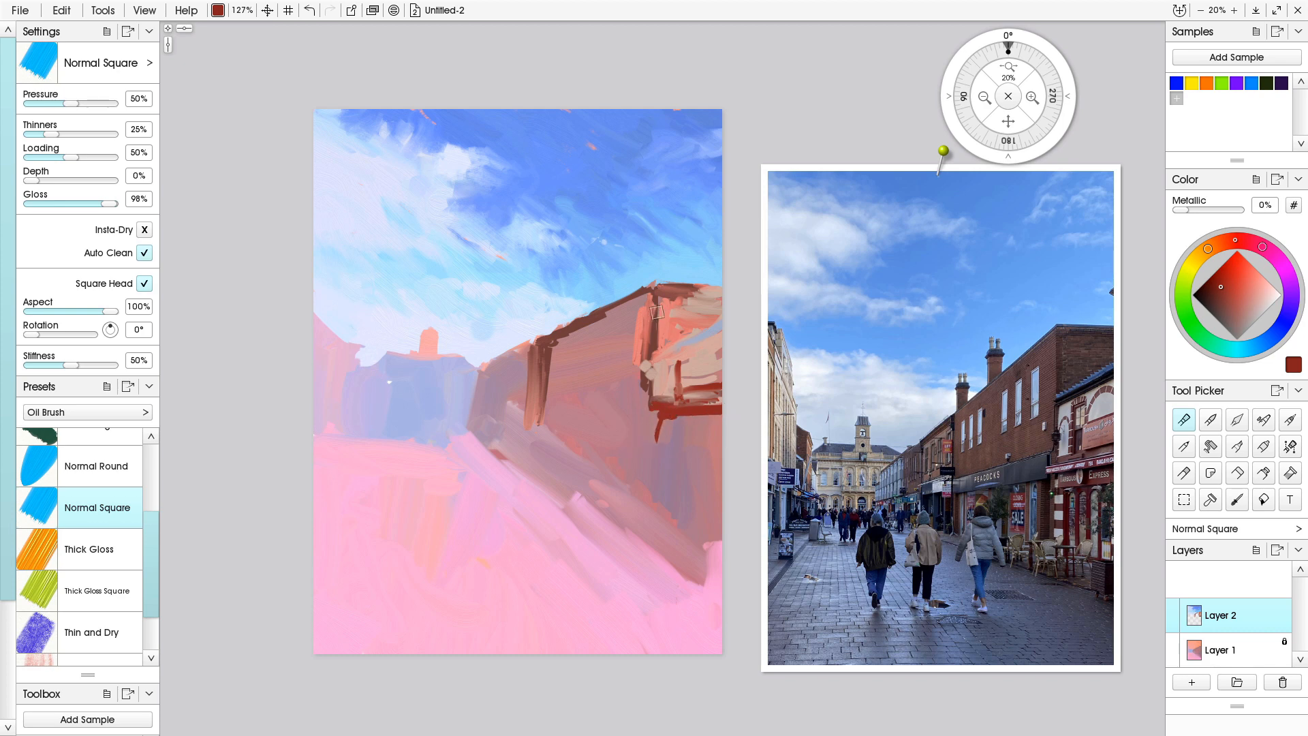
- Sample the reddish brown and extend the building's vertical corner edge from the roof peak down towards the street
key("alt")
left_click(653, 338, "alt")
mouse_move(653, 288)
left_mouse_down()
mouse_move(648, 361)
mouse_move(623, 395)
mouse_move(646, 357)
mouse_move(645, 477)
left_mouse_up()
left_click_drag(646, 403, 646, 495)
mouse_move(658, 428)
left_mouse_down()
mouse_move(652, 516)
mouse_move(652, 430)
mouse_move(652, 510)
mouse_move(652, 430)
mouse_move(671, 417)
mouse_move(676, 445)
mouse_move(680, 419)
mouse_move(714, 421)
mouse_move(660, 426)
mouse_move(708, 429)
mouse_move(703, 440)
mouse_move(649, 423)
left_mouse_up()
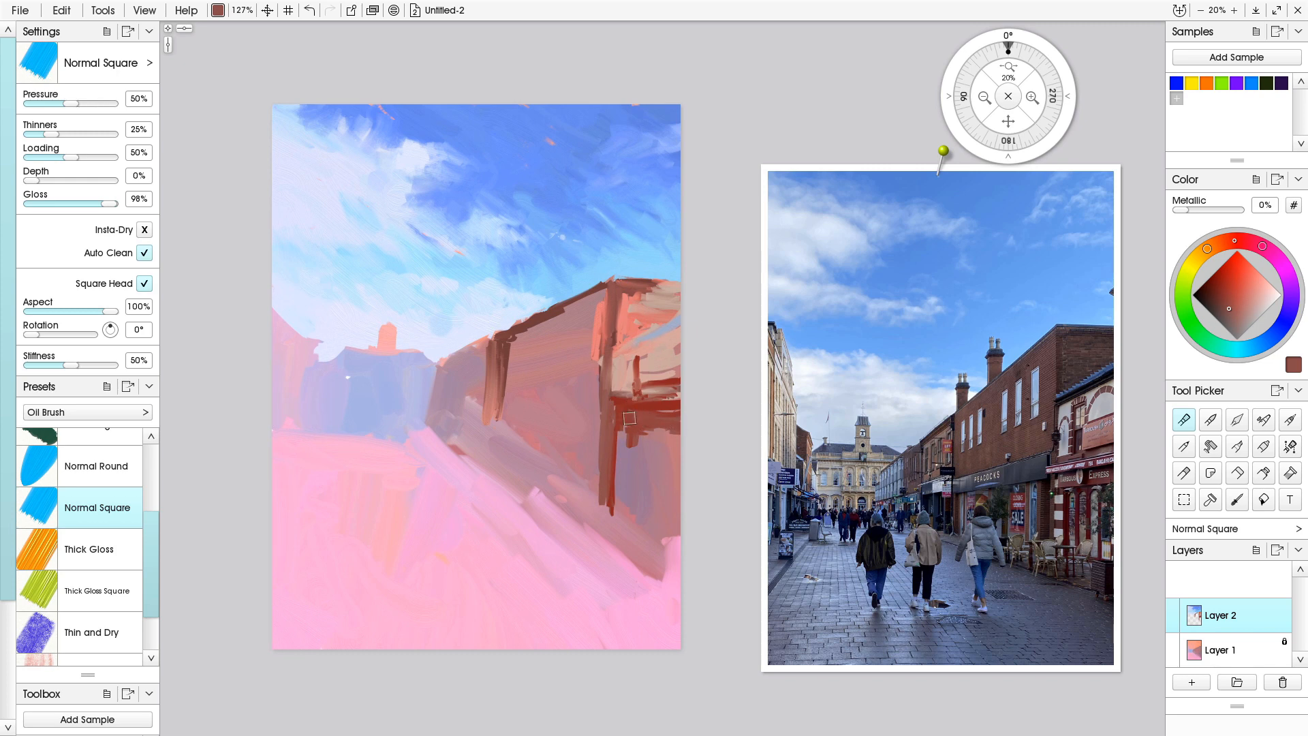
- Paint vertical shopfront posts below the ledge in reddish brown and a sampled dark red
mouse_move(632, 414)
left_mouse_down()
mouse_move(629, 493)
mouse_move(633, 474)
left_mouse_up()
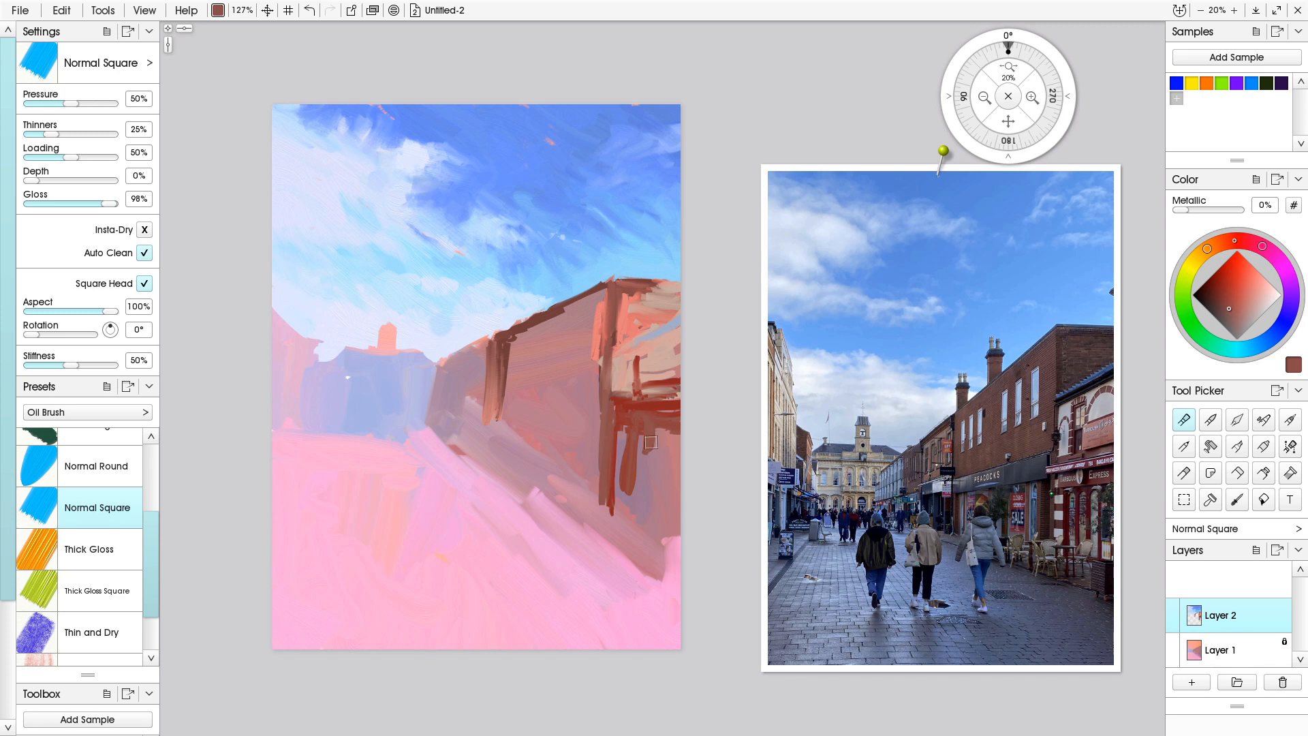
left_click_drag(644, 436, 643, 521)
left_click(643, 408, "alt")
left_click_drag(647, 423, 645, 478)
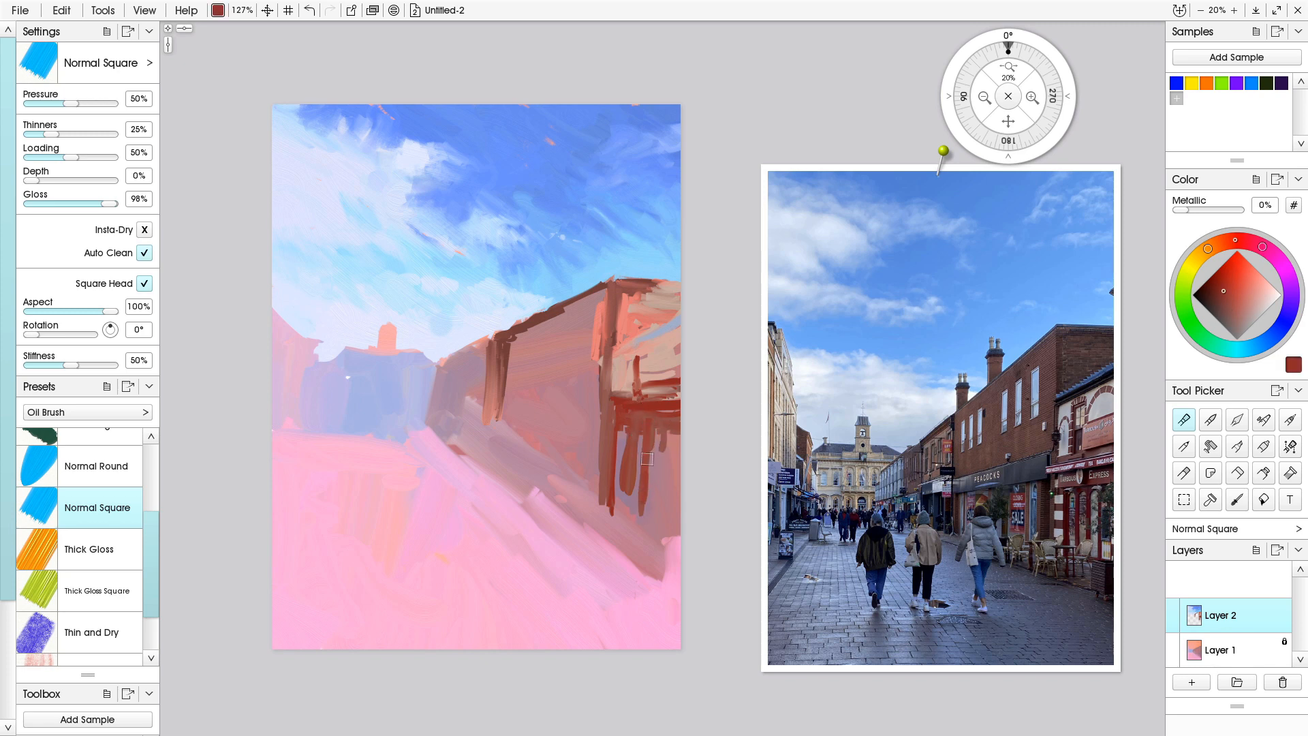
- Add another dark red post to the nearest shopfront, then paint sampled mauve between the posts
left_click_drag(659, 428, 661, 486)
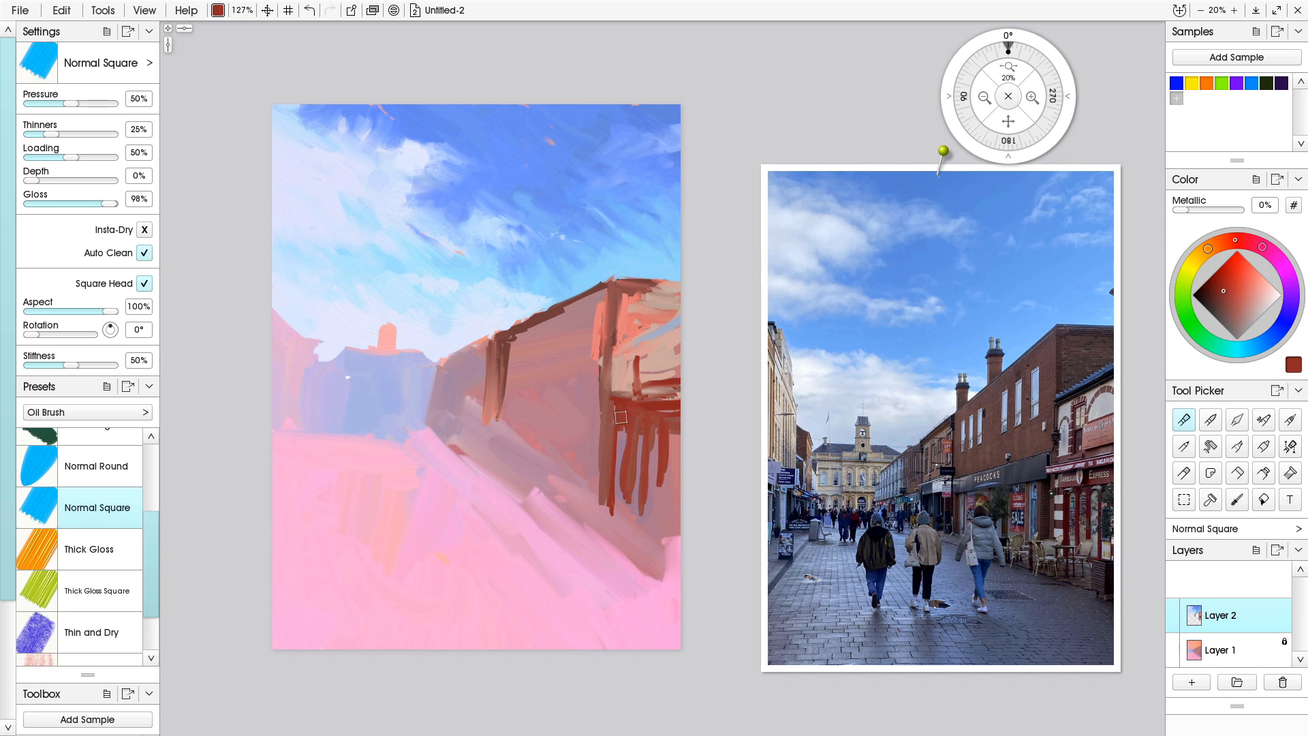
left_click(622, 476, "alt")
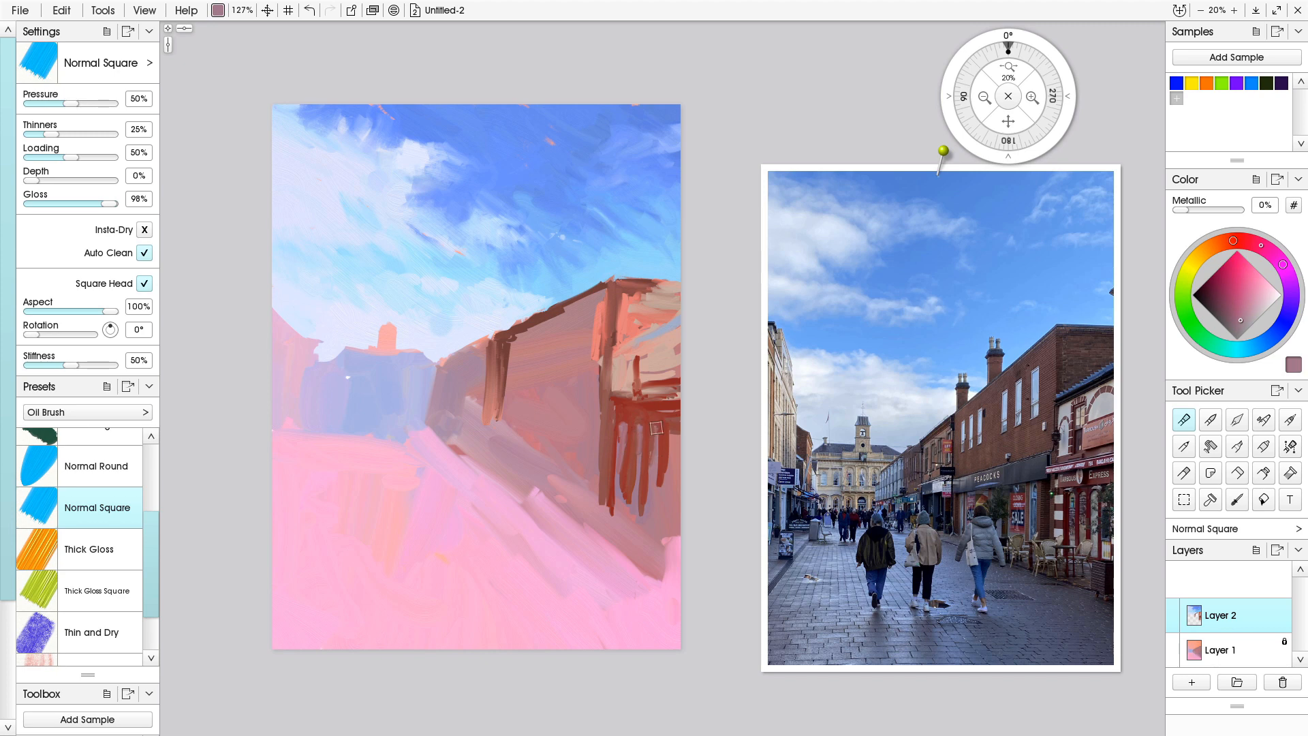
left_click_drag(658, 433, 655, 496)
- Paint the shop sign band across the middle brick building in mauve, then deepen it with a darker plum shade
left_click_drag(604, 399, 548, 398)
mouse_move(513, 406)
left_mouse_down()
mouse_move(436, 416)
mouse_move(495, 416)
left_mouse_up()
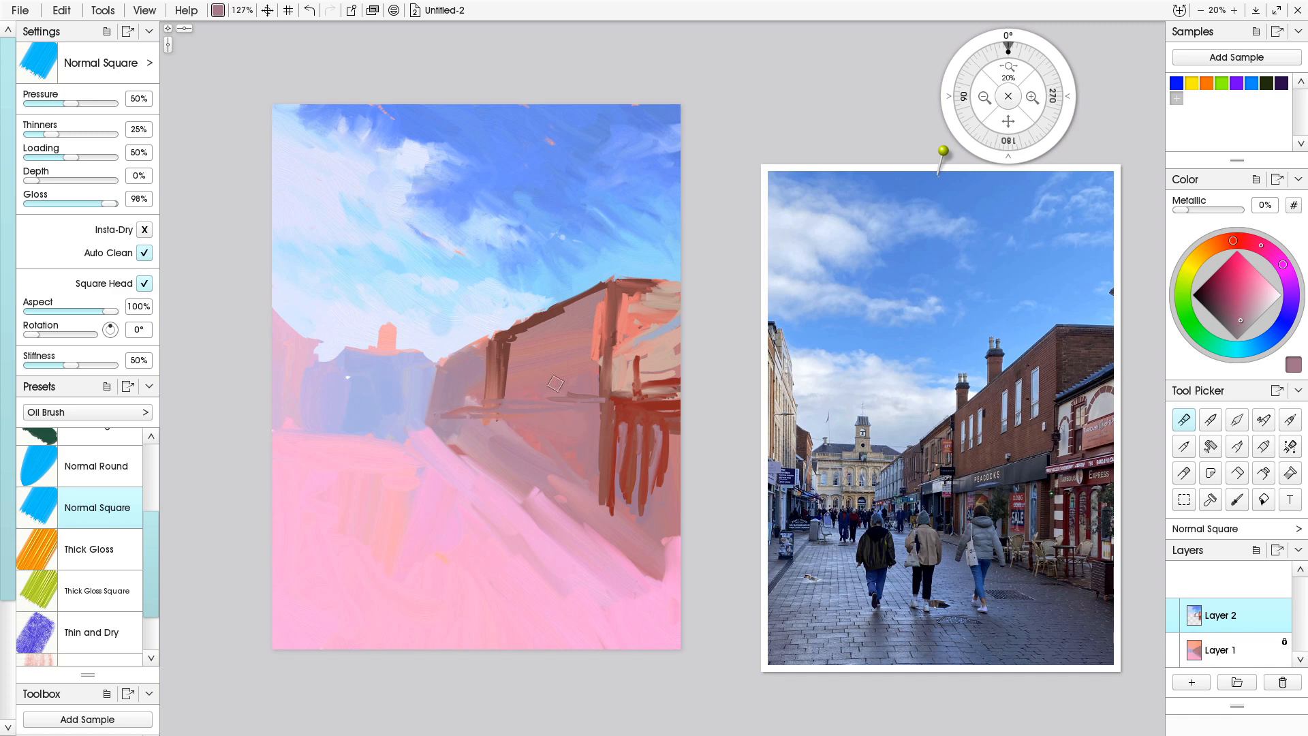
mouse_move(594, 375)
left_mouse_down()
mouse_move(503, 394)
mouse_move(572, 388)
left_mouse_up()
left_click(1220, 304)
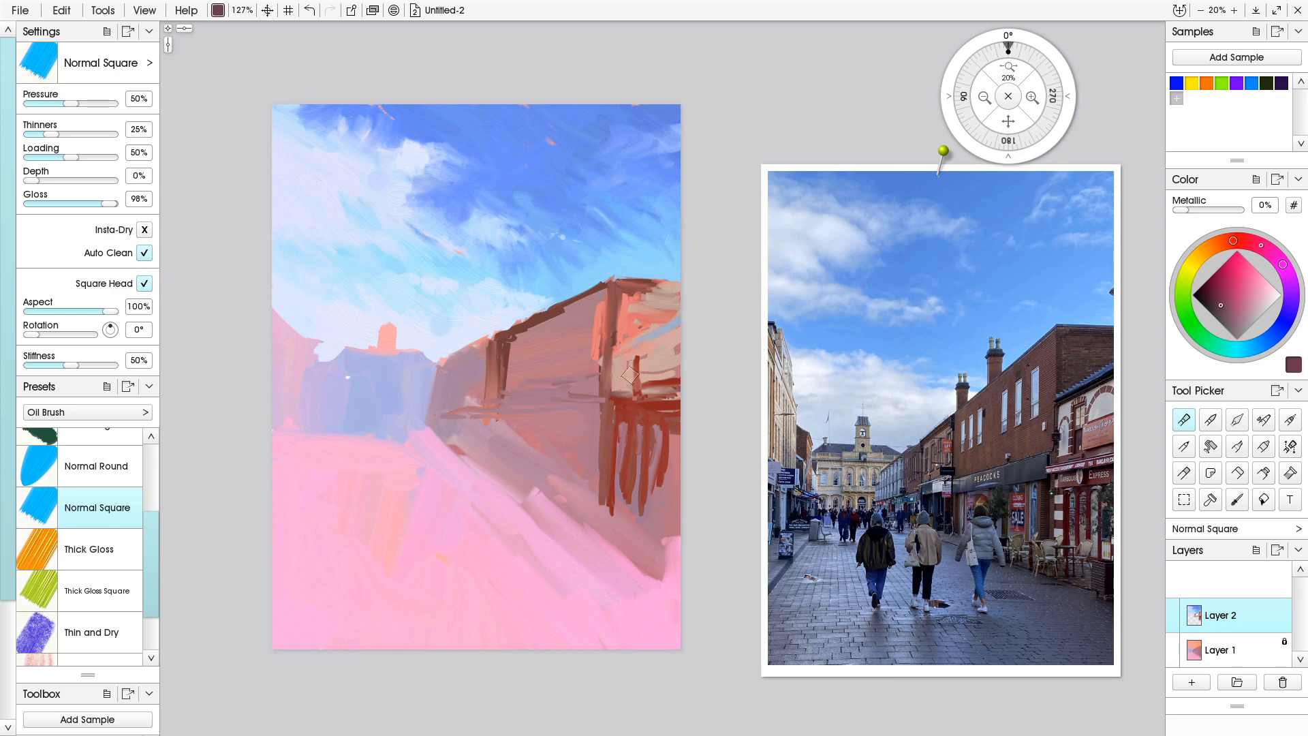
mouse_move(555, 390)
left_mouse_down()
mouse_move(505, 406)
mouse_move(606, 376)
mouse_move(545, 391)
mouse_move(599, 383)
mouse_move(599, 398)
mouse_move(552, 400)
left_mouse_up()
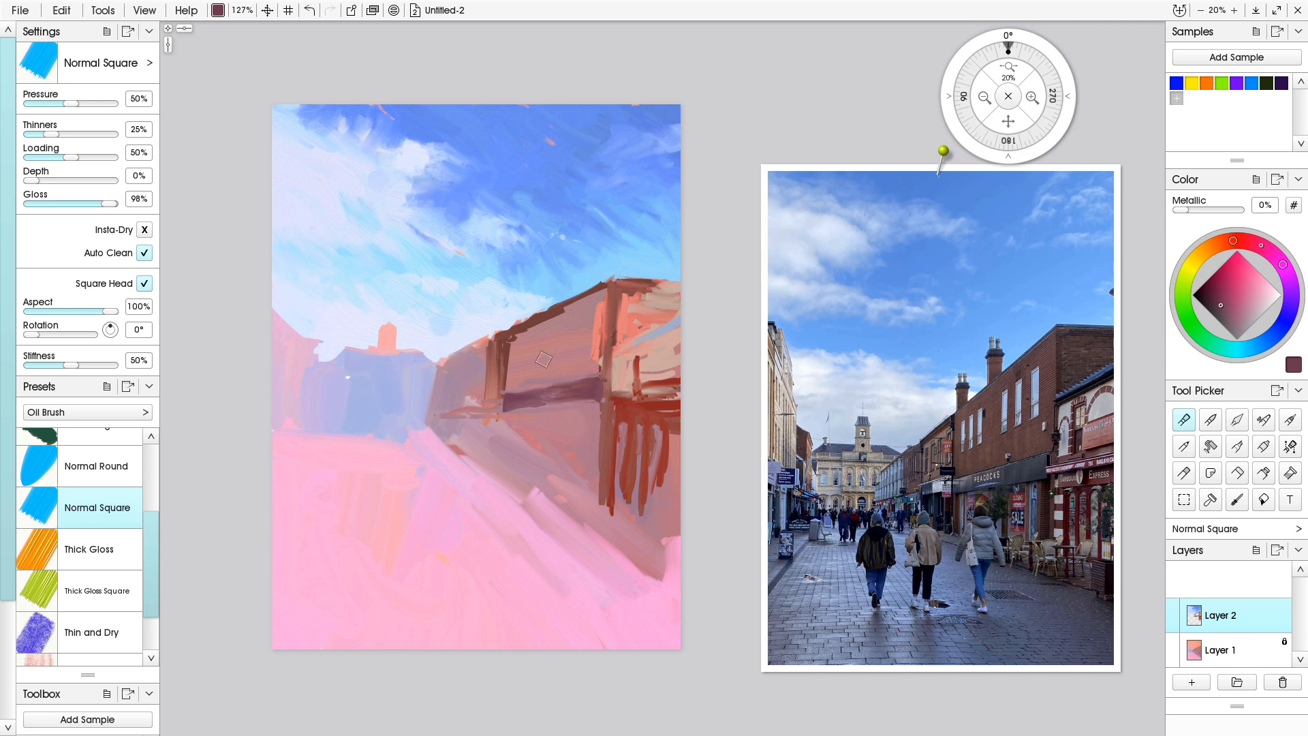
left_click_drag(594, 403, 519, 406)
- Touch up the brick wall with its sampled dusty pink, then paint a row of upper-storey windows in sampled sky blue
left_click(585, 324, "alt")
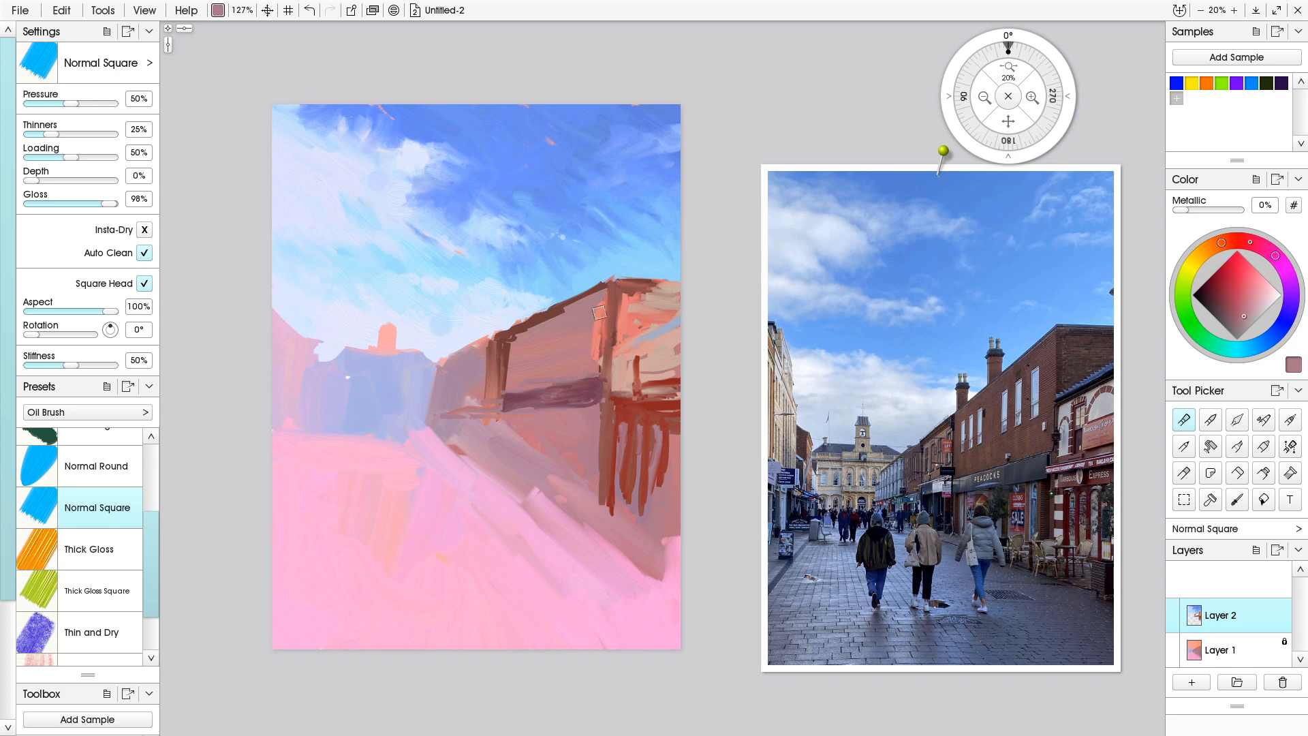
mouse_move(597, 344)
left_mouse_down()
mouse_move(594, 324)
mouse_move(598, 373)
left_mouse_up()
left_click(521, 296, "alt")
mouse_move(592, 318)
left_mouse_down()
mouse_move(586, 353)
mouse_move(572, 325)
mouse_move(573, 362)
mouse_move(558, 348)
mouse_move(562, 374)
mouse_move(534, 376)
mouse_move(524, 344)
mouse_move(513, 372)
left_mouse_up()
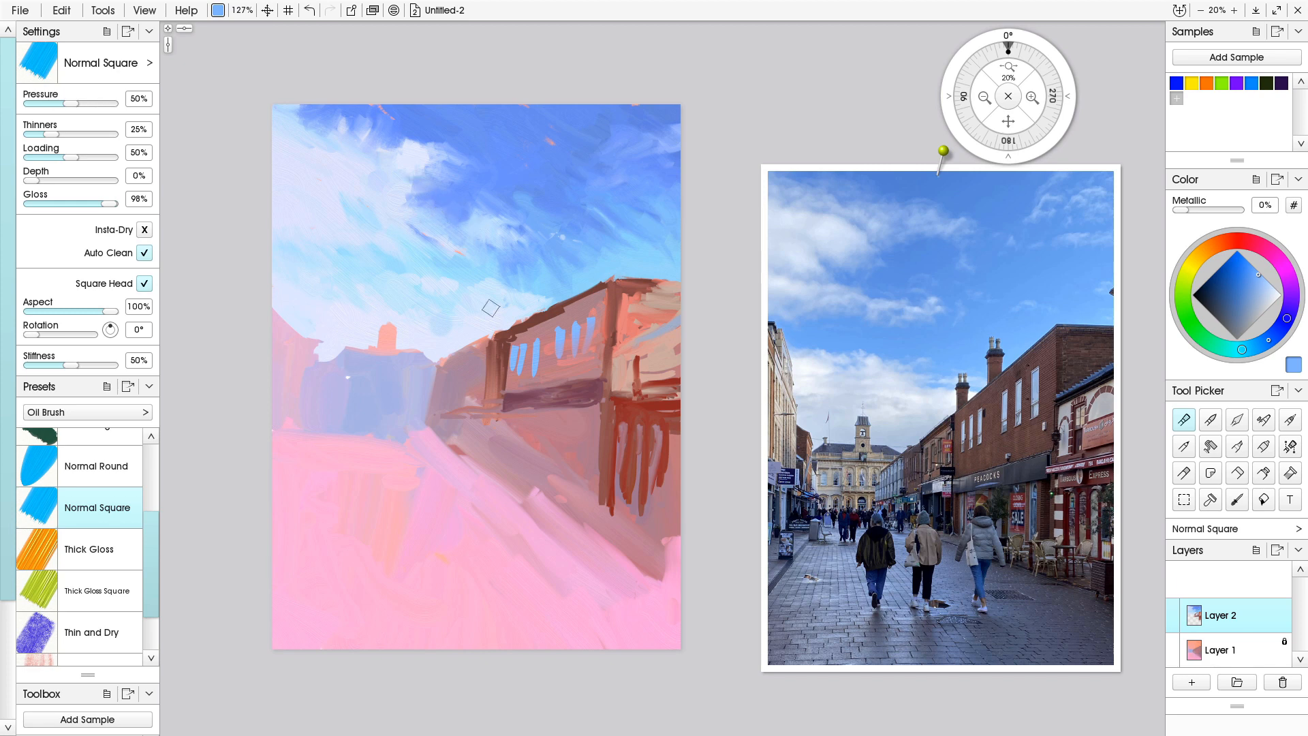
- Mix a dark navy and paint it over the sign band and the distant shopfronts of the brick row
left_click(553, 402, "alt")
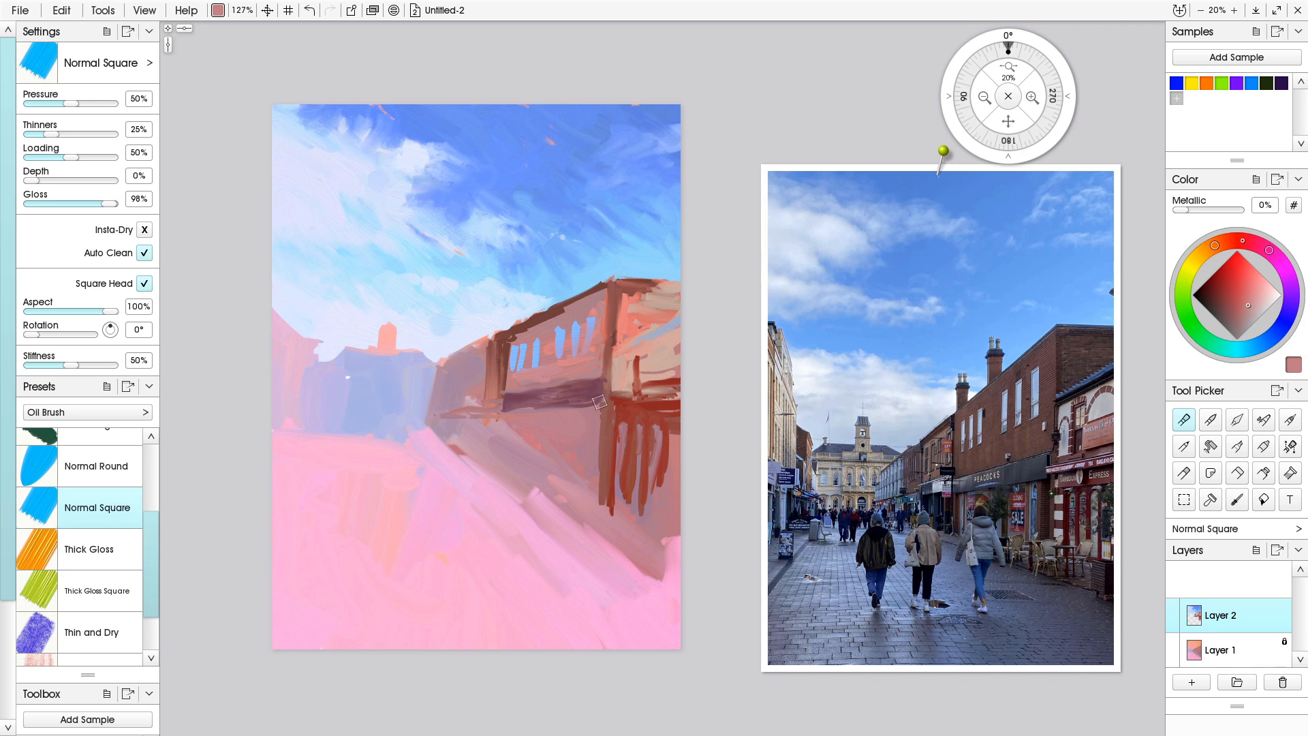
left_click(591, 430, "alt")
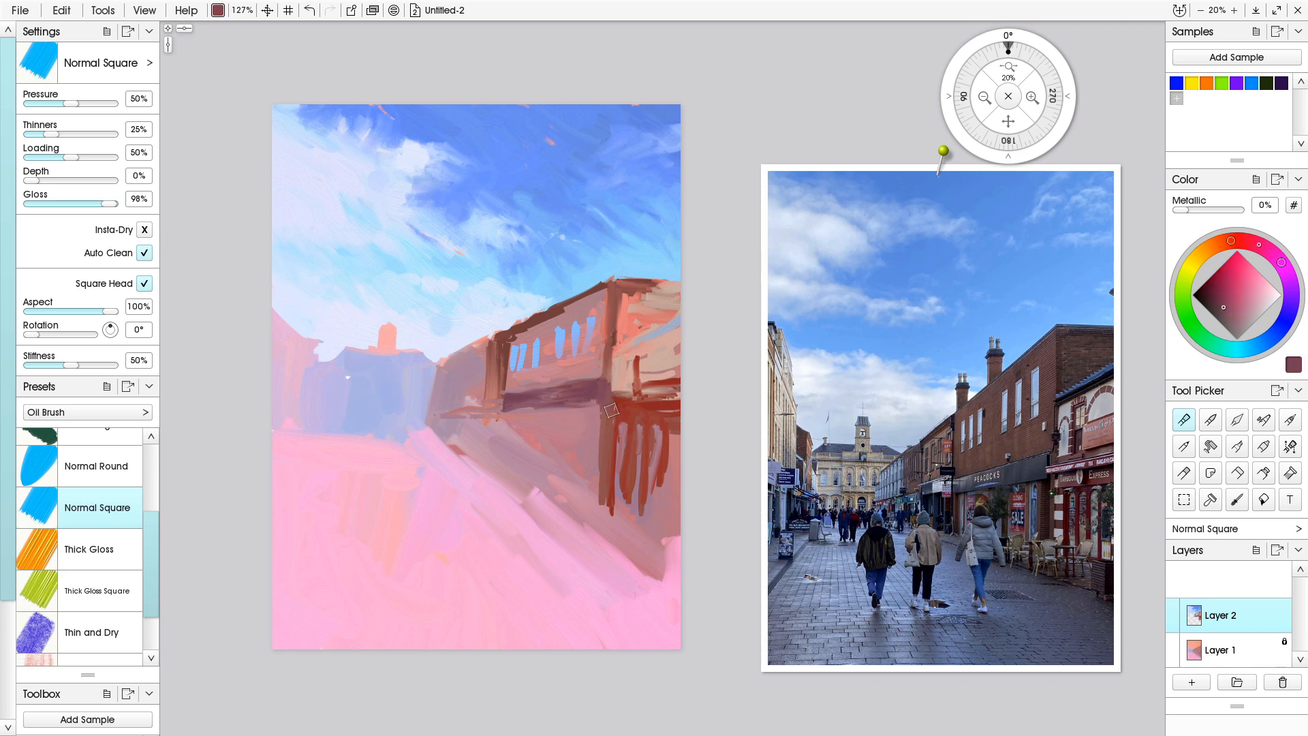
left_click(1211, 296)
left_click(1282, 325)
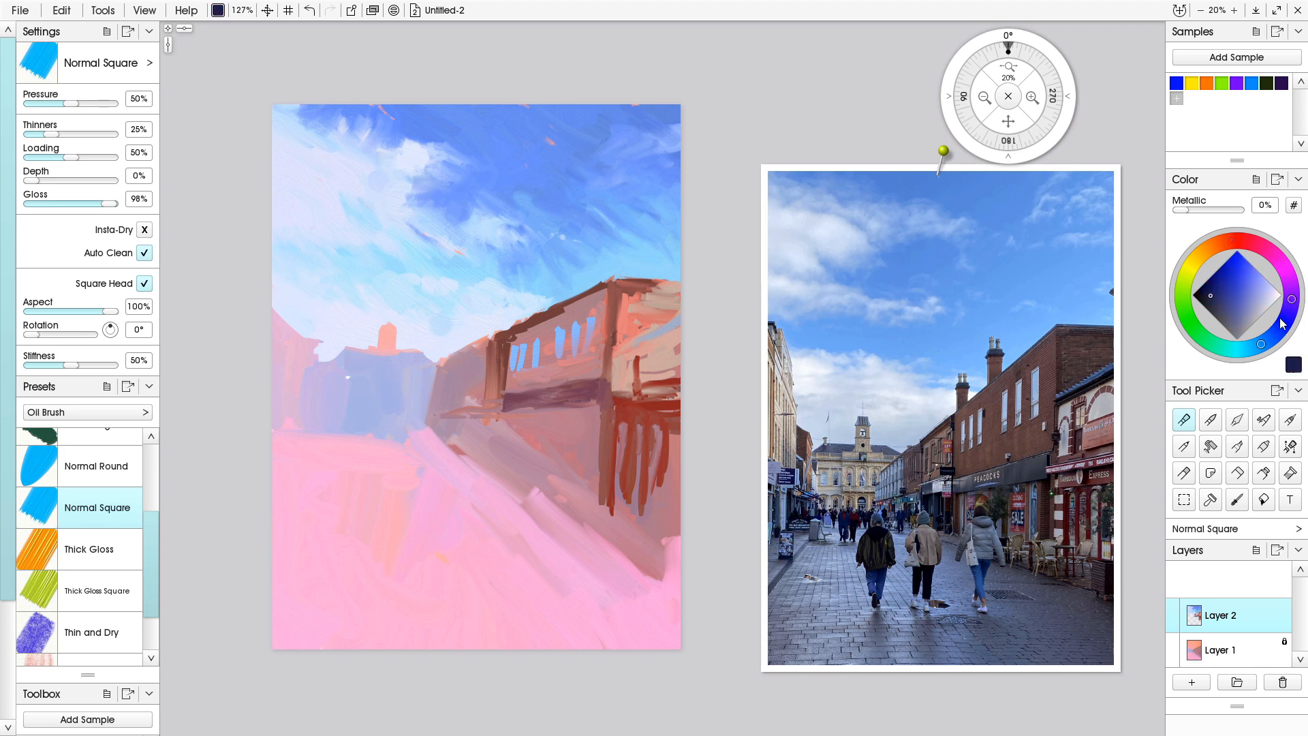
mouse_move(596, 388)
left_mouse_down()
mouse_move(559, 396)
mouse_move(612, 402)
mouse_move(608, 386)
mouse_move(607, 407)
mouse_move(577, 390)
mouse_move(516, 391)
mouse_move(544, 413)
mouse_move(586, 406)
mouse_move(495, 406)
mouse_move(495, 446)
mouse_move(483, 412)
mouse_move(472, 440)
mouse_move(465, 412)
mouse_move(467, 443)
mouse_move(508, 457)
left_mouse_up()
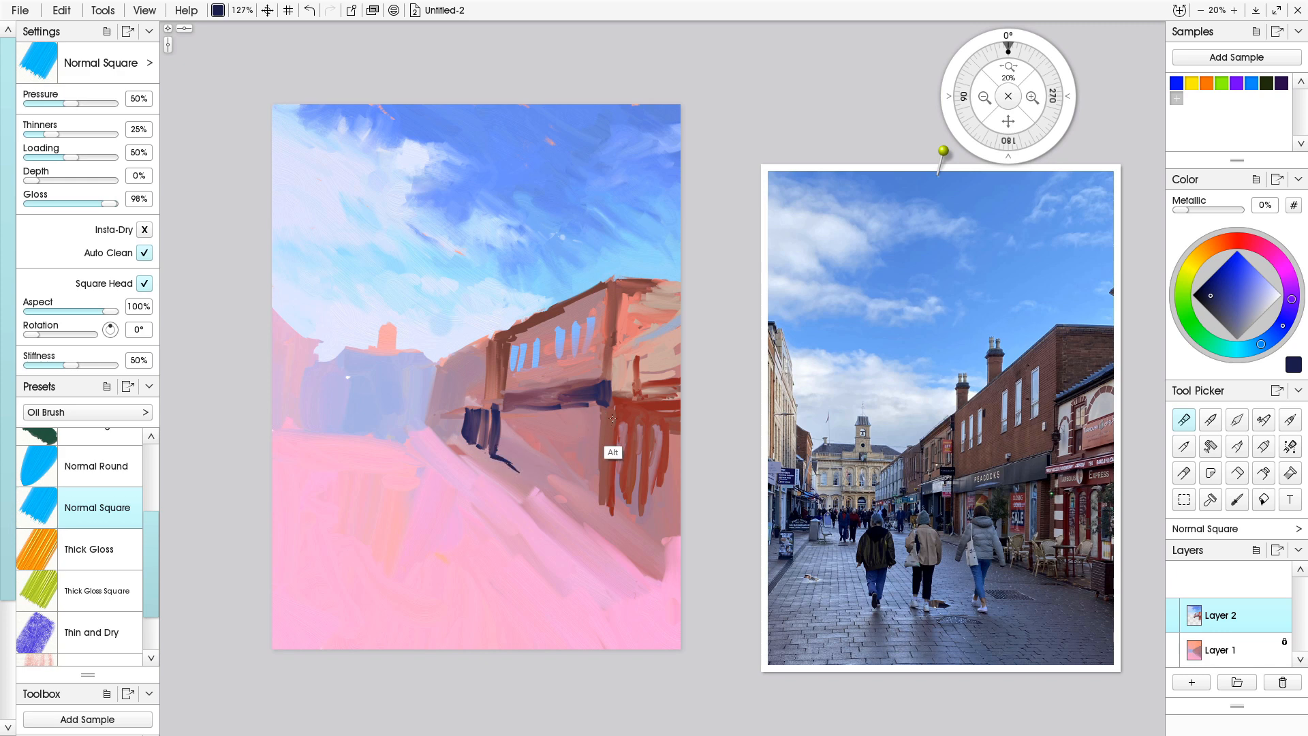
- Extend the sampled dark red posts past the building corner, then add pale beige-orange vertical strokes along the shopfronts
left_click(612, 442, "alt")
left_click_drag(599, 409, 589, 486)
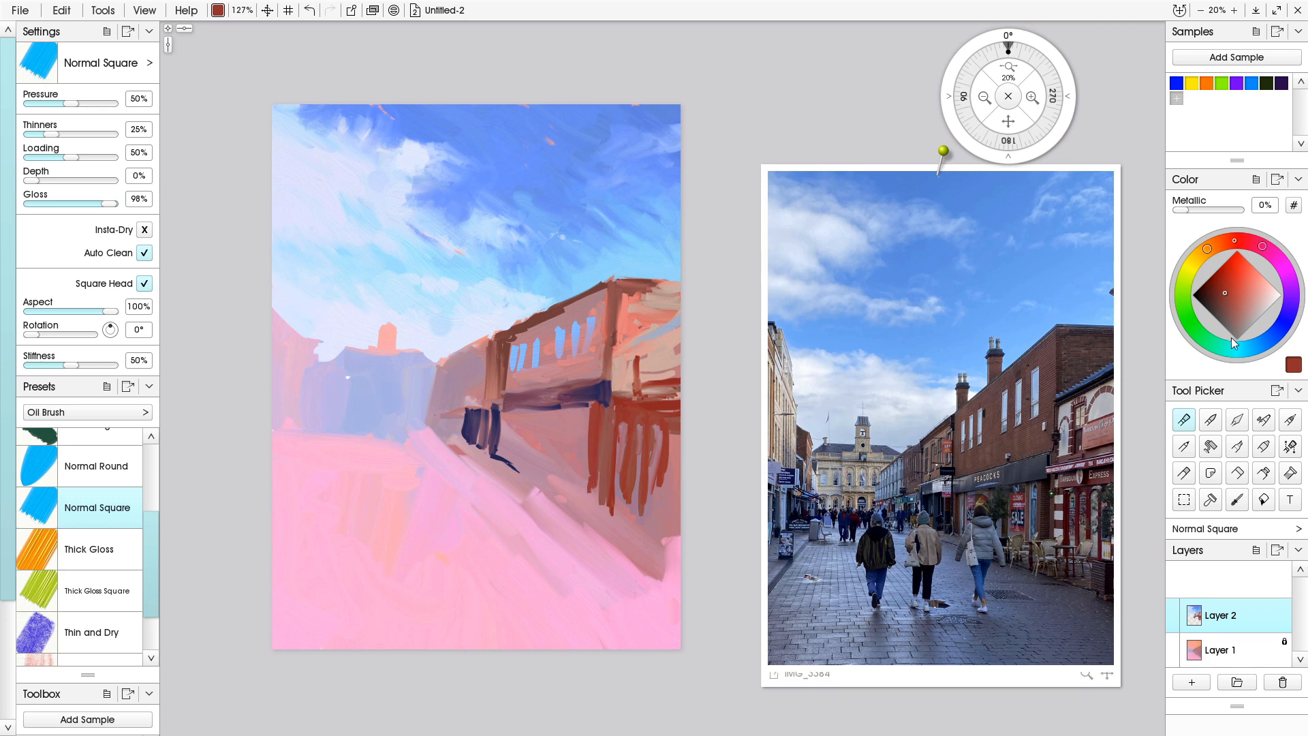
left_click(1258, 271)
left_click_drag(1258, 271, 1250, 271)
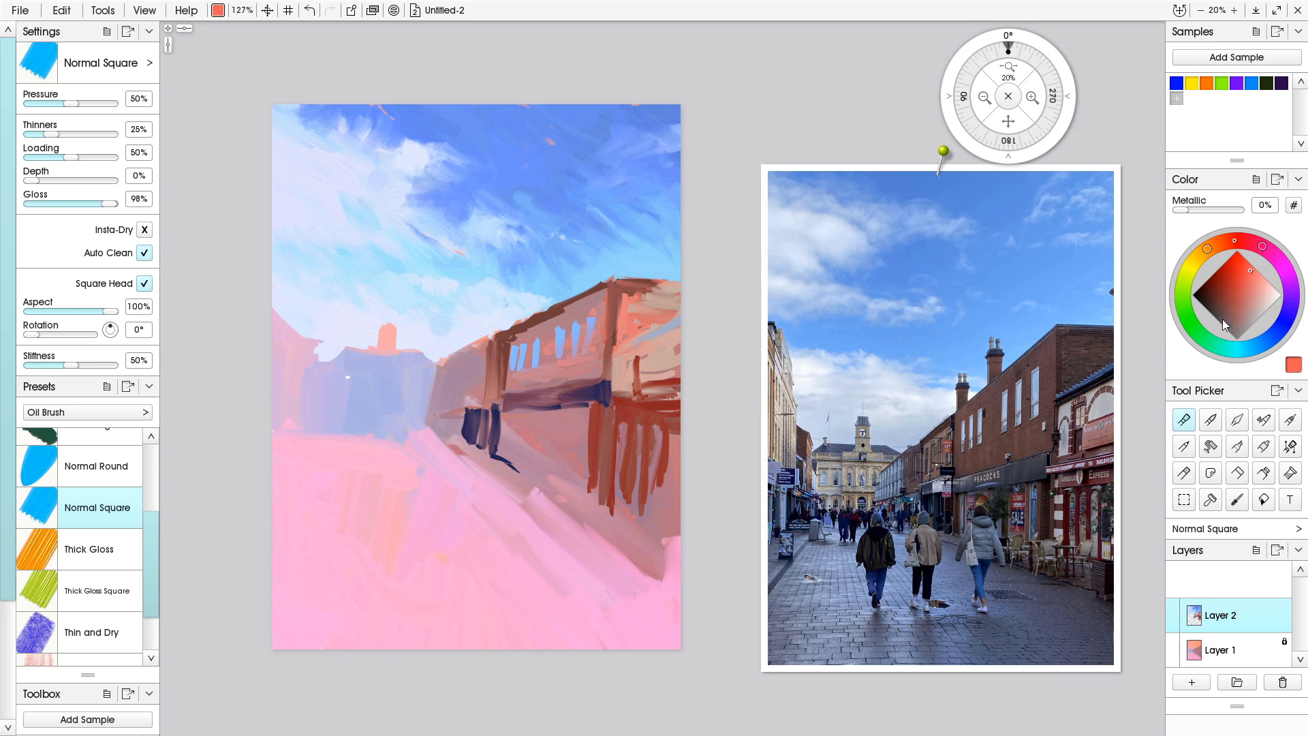
left_click(1220, 254)
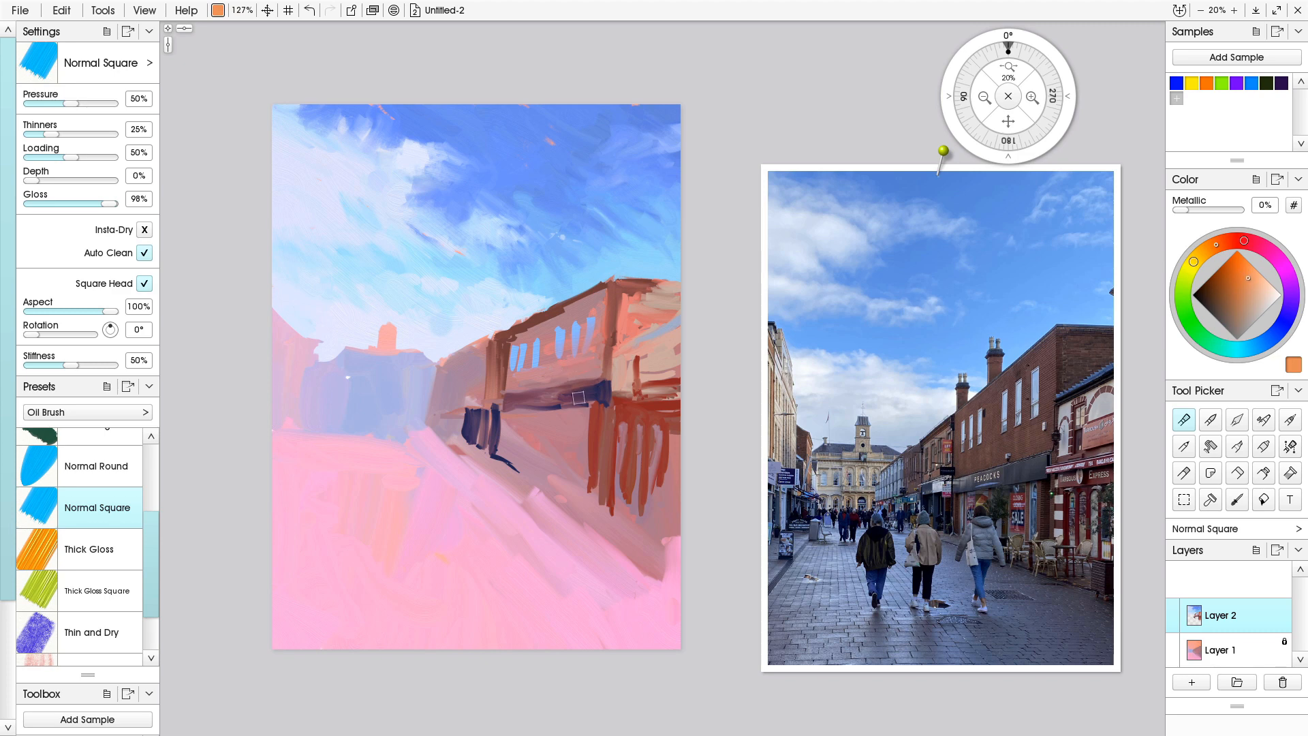
left_click_drag(584, 403, 588, 458)
key("ctrl+z")
left_click(1251, 301)
left_click_drag(586, 411, 584, 461)
left_click_drag(568, 409, 567, 439)
left_click_drag(624, 423, 636, 480)
left_click_drag(656, 423, 655, 475)
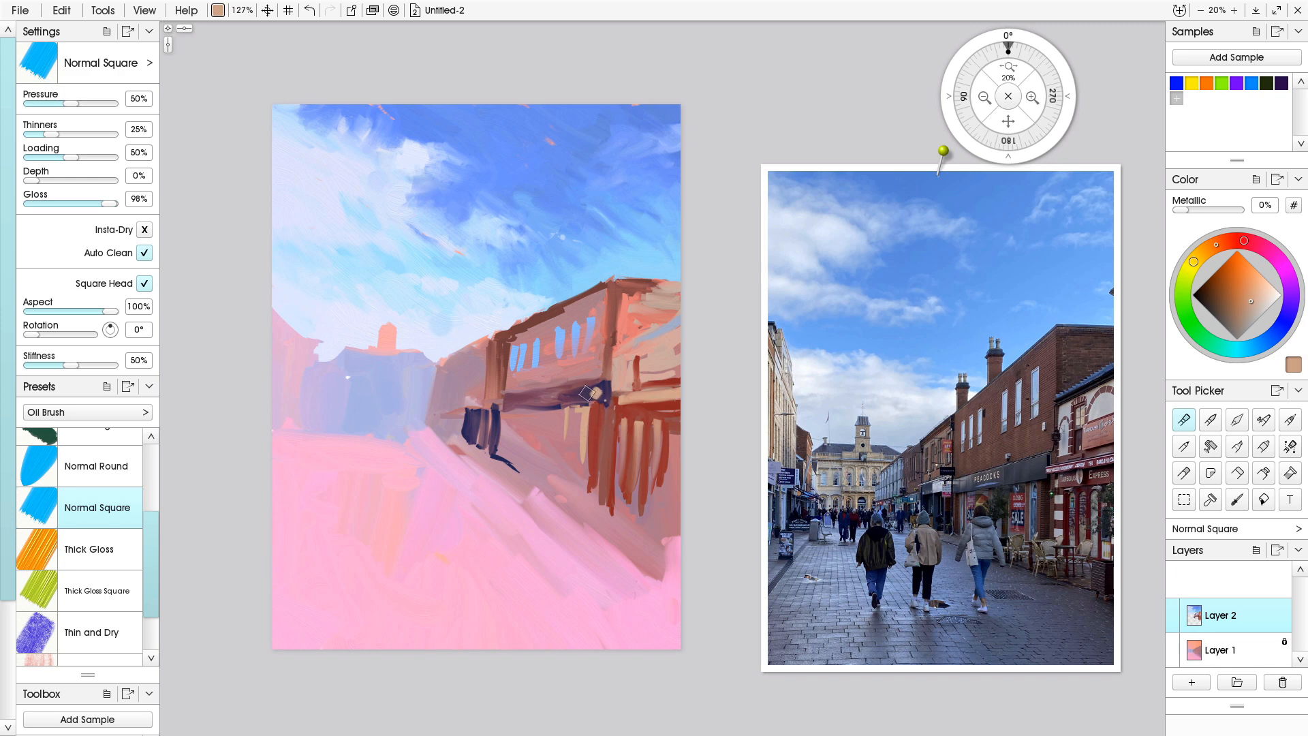
- Restate the sign band in its sampled dark purple, then paint the shop windows beneath it in sampled lilac
left_click(585, 396, "alt")
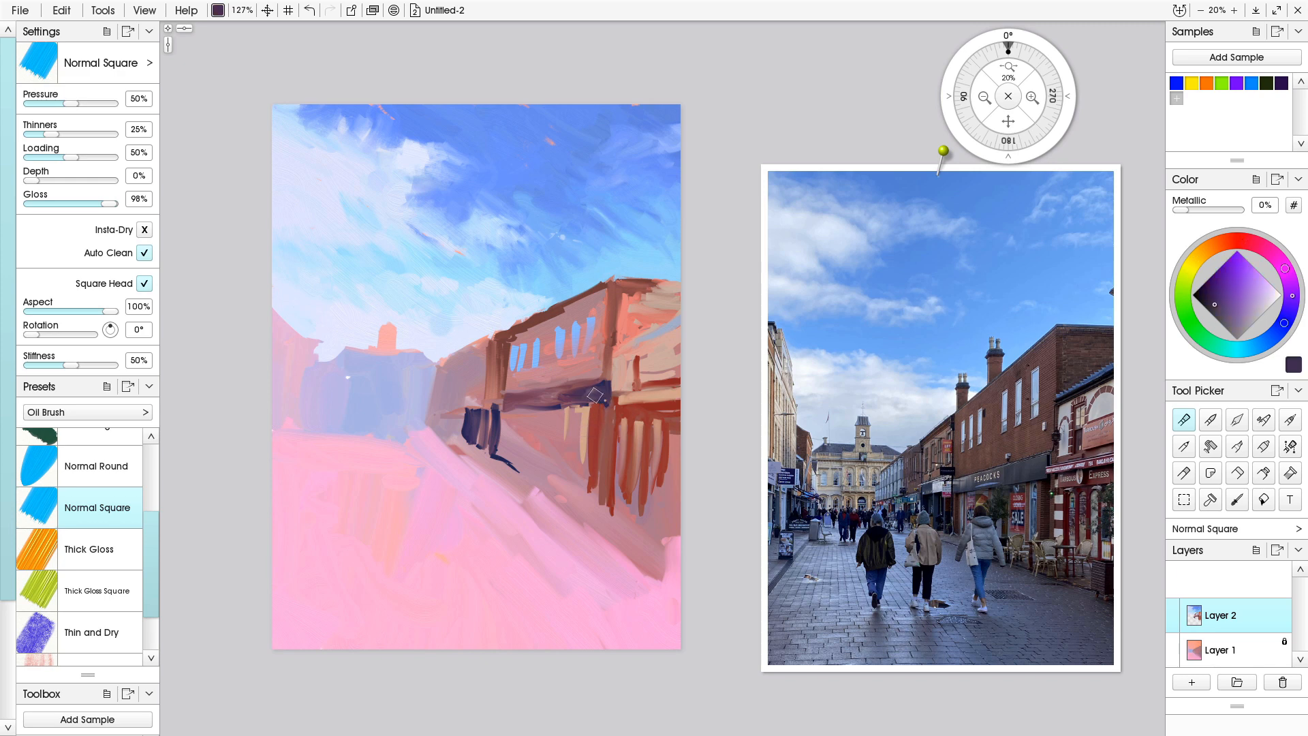
left_click_drag(598, 402, 512, 409)
left_click(576, 346, "alt")
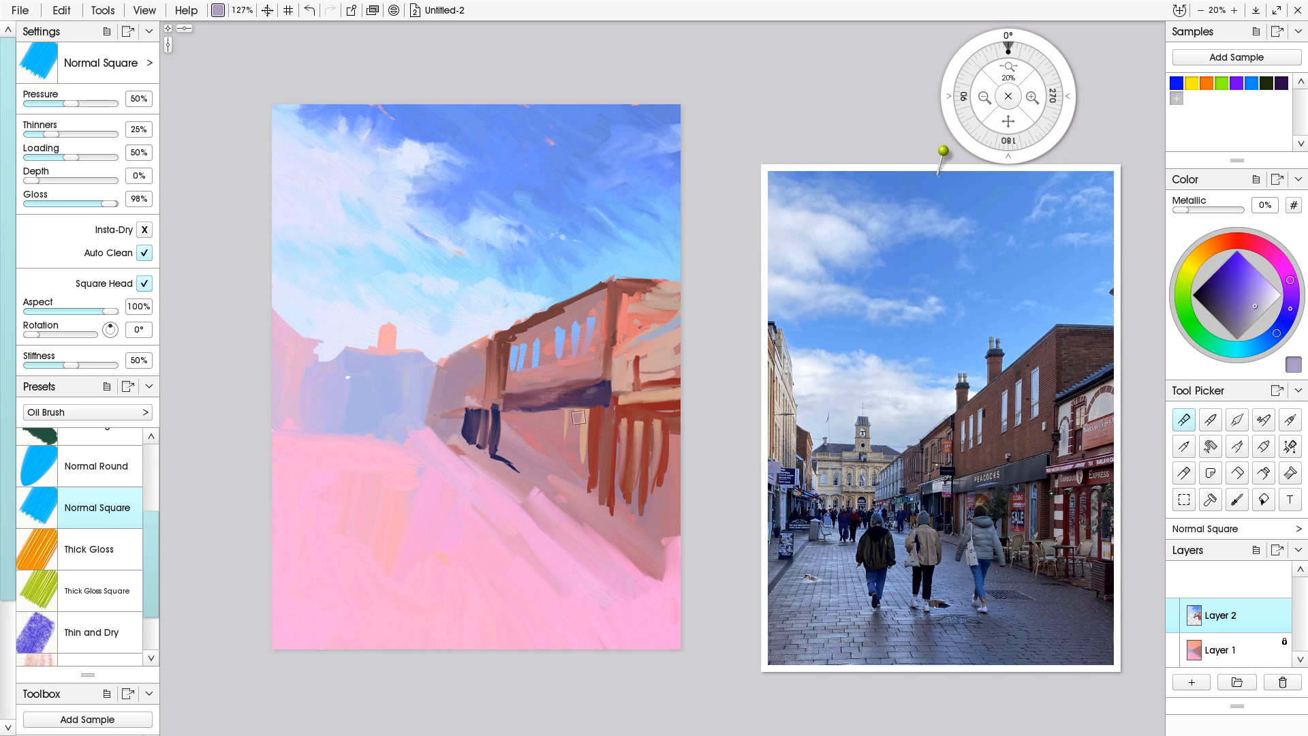
key("alt")
left_click(575, 347, "alt")
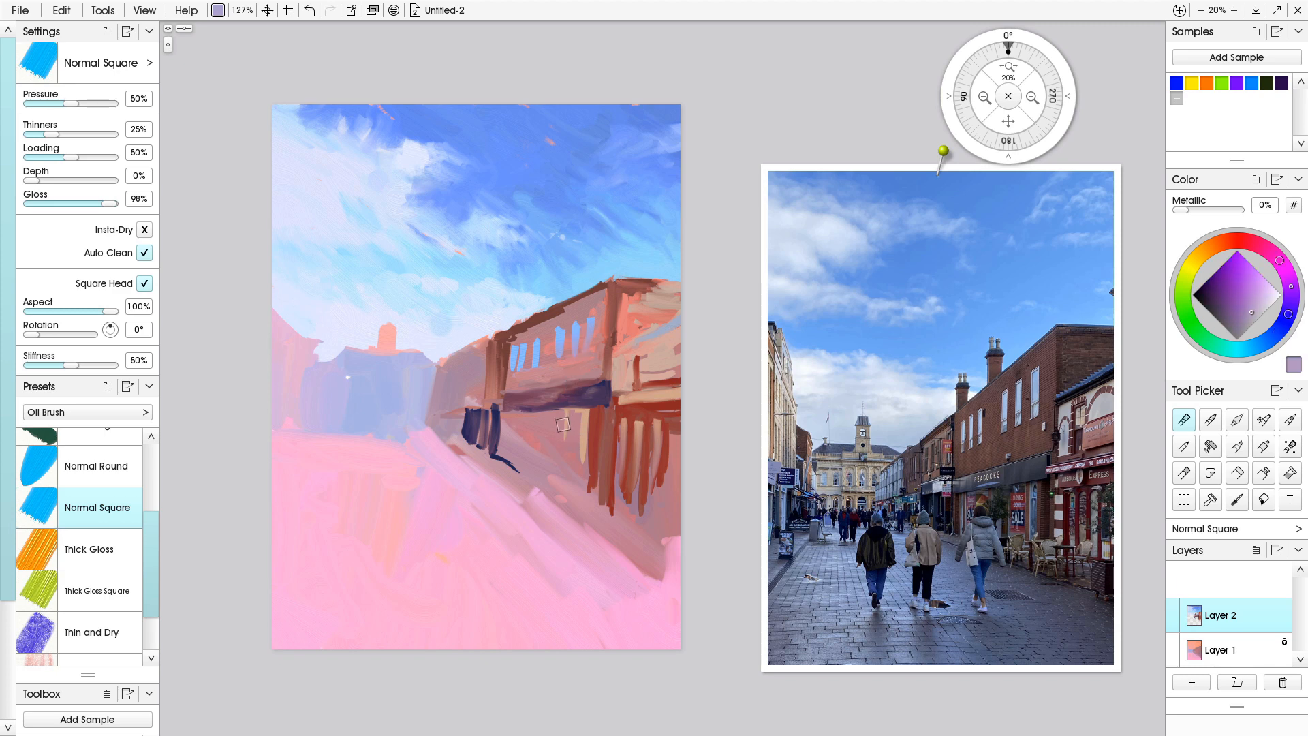
left_click_drag(576, 413, 576, 462)
mouse_move(560, 418)
left_mouse_down()
mouse_move(557, 469)
mouse_move(537, 428)
mouse_move(546, 419)
mouse_move(545, 450)
mouse_move(540, 423)
mouse_move(556, 416)
mouse_move(513, 424)
mouse_move(529, 421)
mouse_move(532, 444)
mouse_move(537, 418)
mouse_move(535, 436)
mouse_move(519, 415)
mouse_move(516, 457)
left_mouse_up()
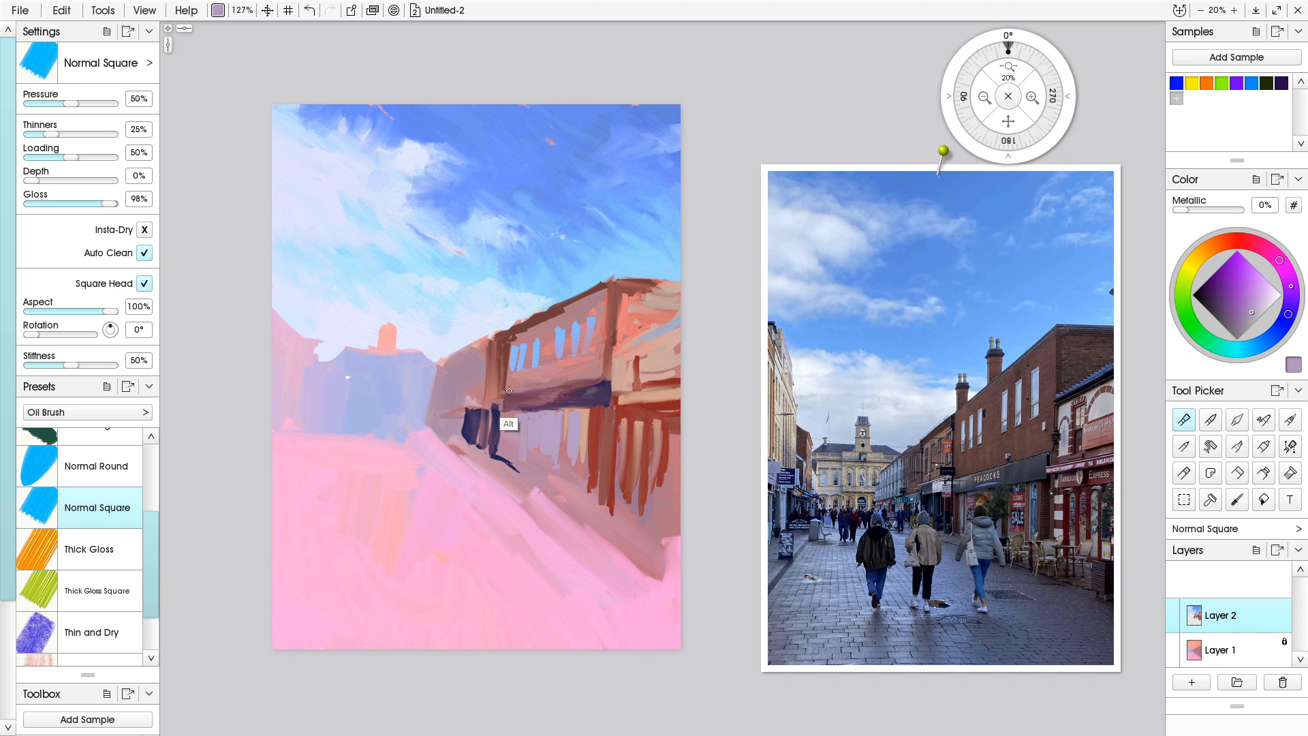
- Sample the dusty red and paint the lower walls between the shop windows and down the nearest shopfront's base
left_click(508, 419, "alt")
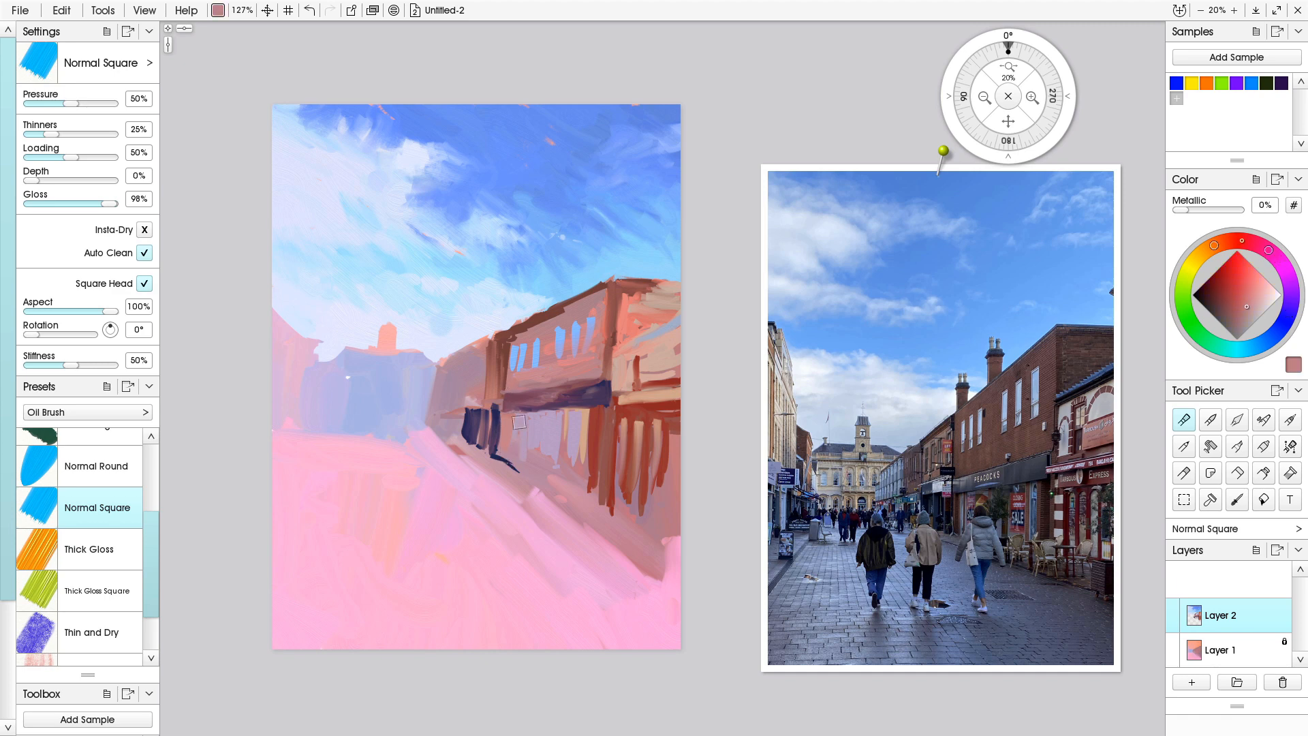
mouse_move(549, 450)
left_mouse_down()
mouse_move(570, 476)
mouse_move(583, 445)
mouse_move(582, 489)
mouse_move(587, 441)
mouse_move(586, 489)
mouse_move(603, 482)
mouse_move(616, 435)
mouse_move(614, 504)
mouse_move(626, 473)
mouse_move(667, 479)
mouse_move(678, 430)
mouse_move(672, 501)
left_mouse_up()
left_click_drag(670, 431, 667, 501)
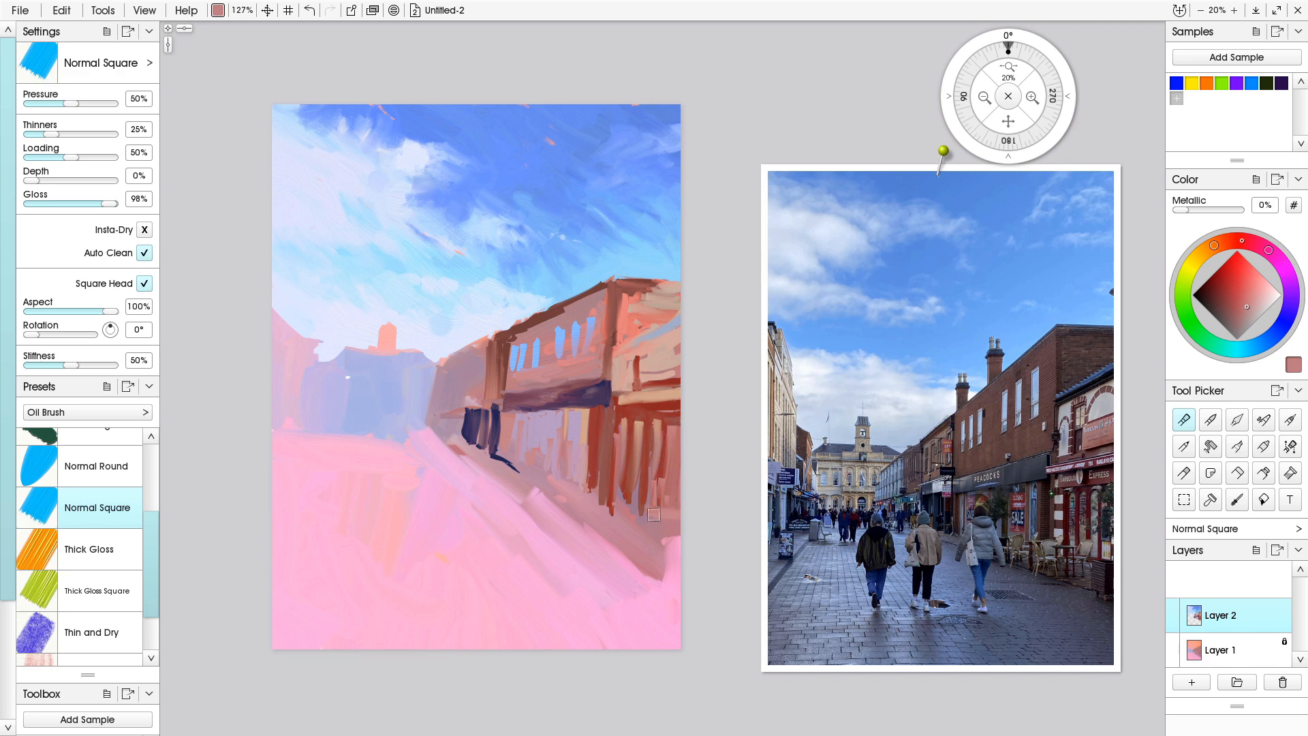
mouse_move(655, 503)
left_mouse_down()
mouse_move(646, 538)
mouse_move(675, 550)
mouse_move(657, 561)
mouse_move(643, 544)
left_mouse_up()
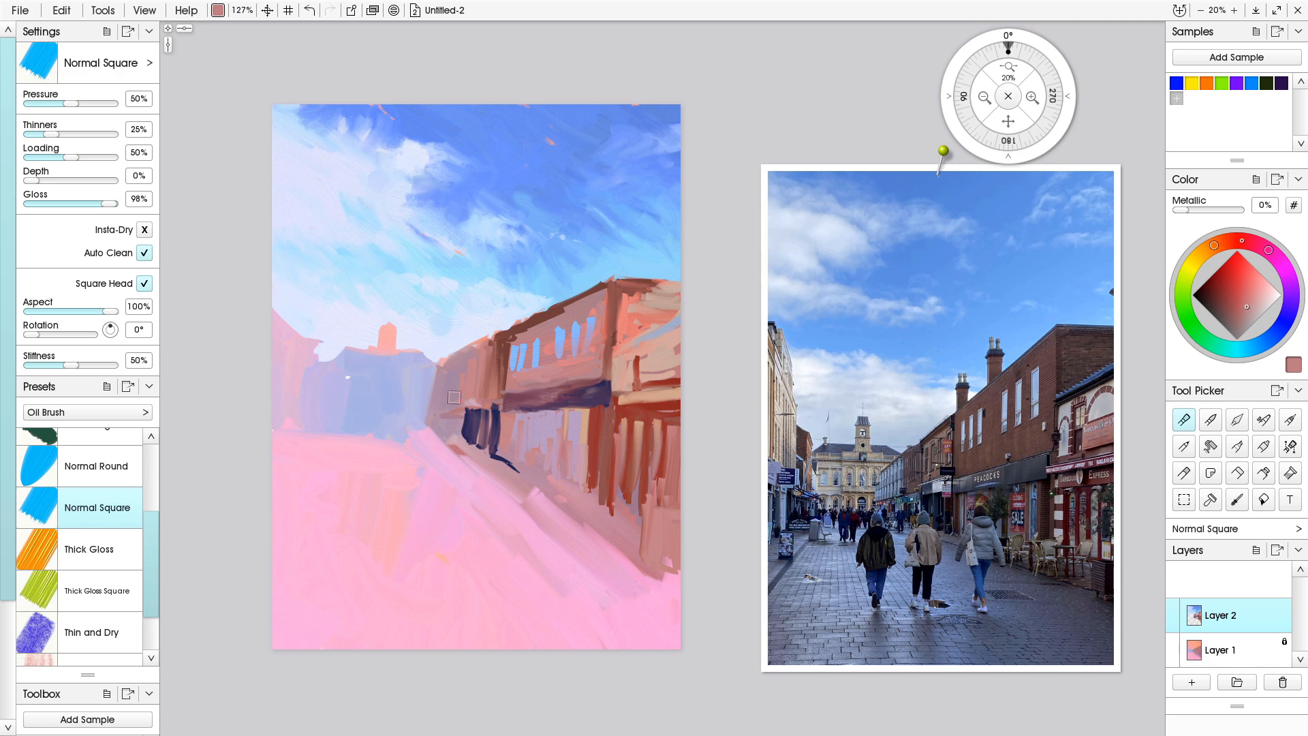
key("alt")
left_click(422, 370, "alt")
left_click_drag(457, 364, 453, 405)
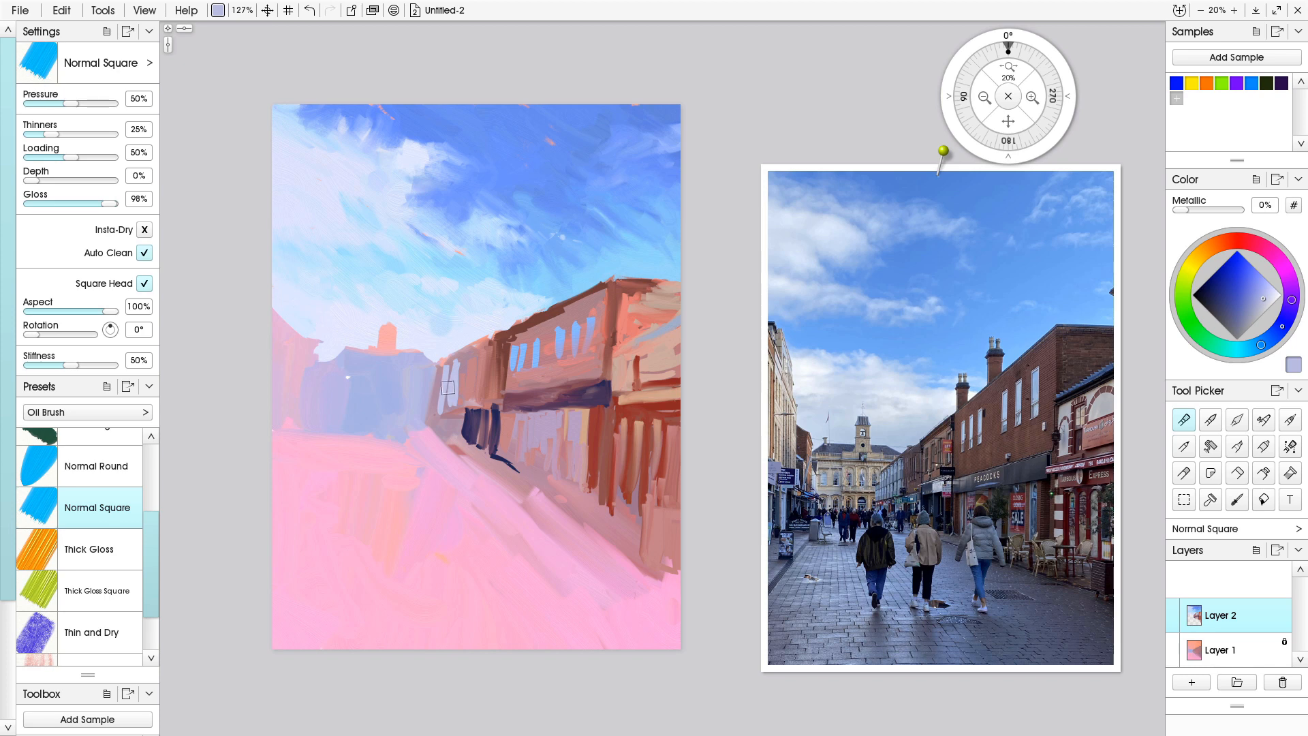
key("ctrl+z")
key("ctrl+z")
key("ctrl+z")
key("ctrl+z")
key("ctrl+z")
key("ctrl+z")
key("ctrl+z")
key("ctrl+z")
- Sample the distant building's blue-violet, deepen it slightly, and paint window strokes on the farthest brick building
left_click(417, 400, "alt")
mouse_move(1113, 331)
left_click(1251, 308)
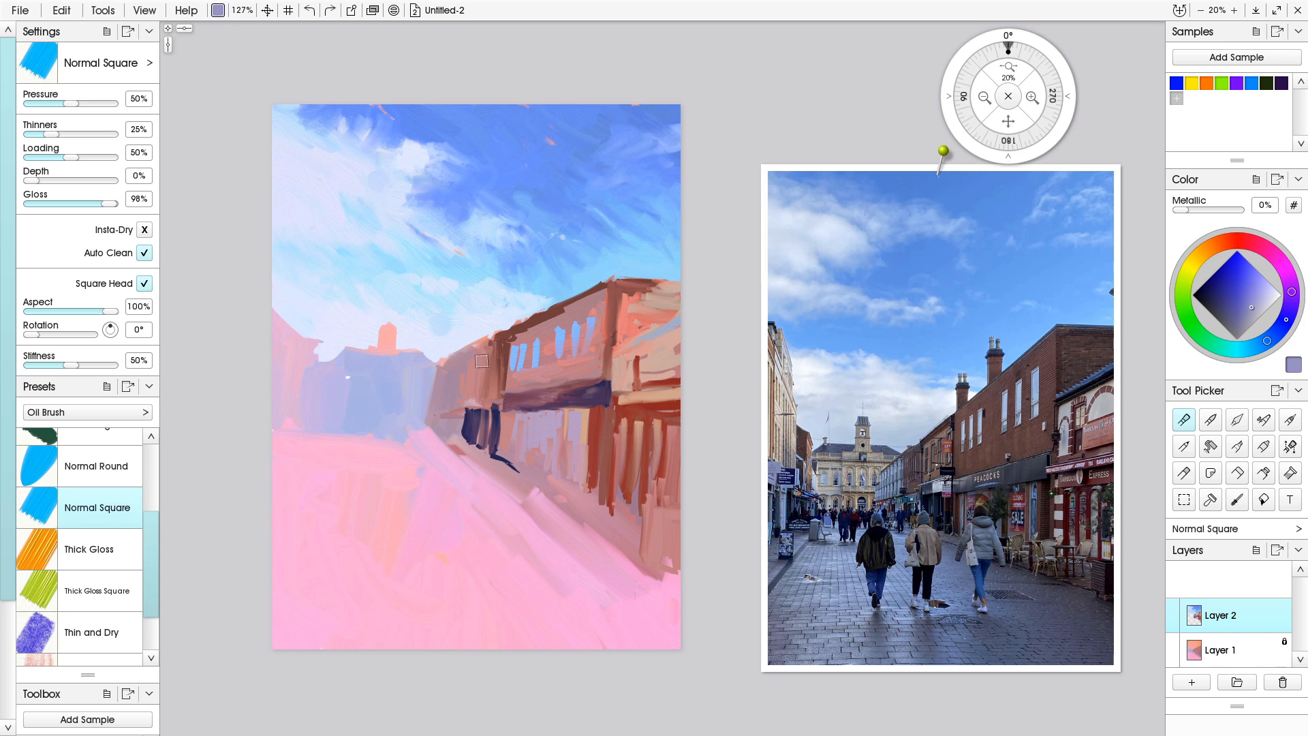
mouse_move(458, 359)
left_mouse_down()
mouse_move(459, 414)
mouse_move(454, 366)
mouse_move(453, 398)
mouse_move(450, 378)
mouse_move(447, 401)
mouse_move(439, 389)
mouse_move(443, 361)
mouse_move(435, 407)
left_mouse_up()
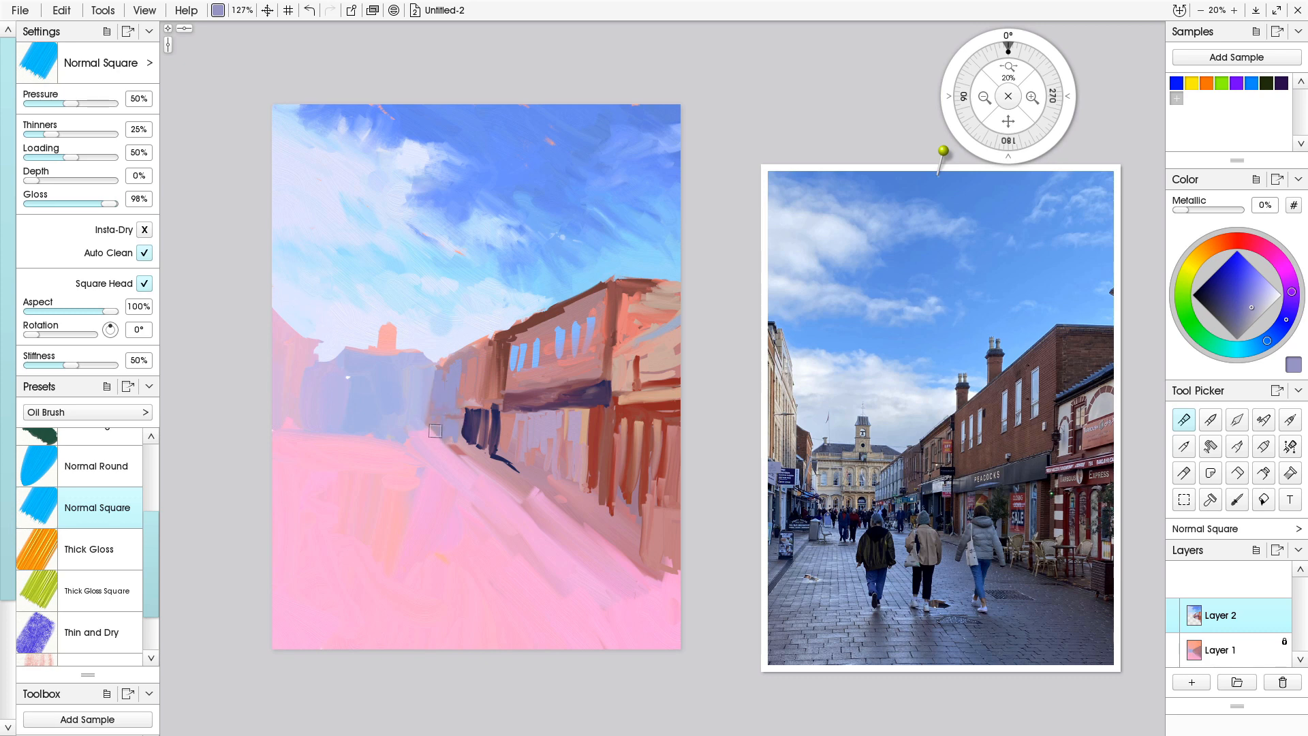
- Paint blue-violet perspective lines along the right-hand pavement edge and the base of the shopfronts
left_click_drag(422, 433, 477, 482)
left_click_drag(489, 490, 578, 551)
left_click_drag(494, 494, 579, 554)
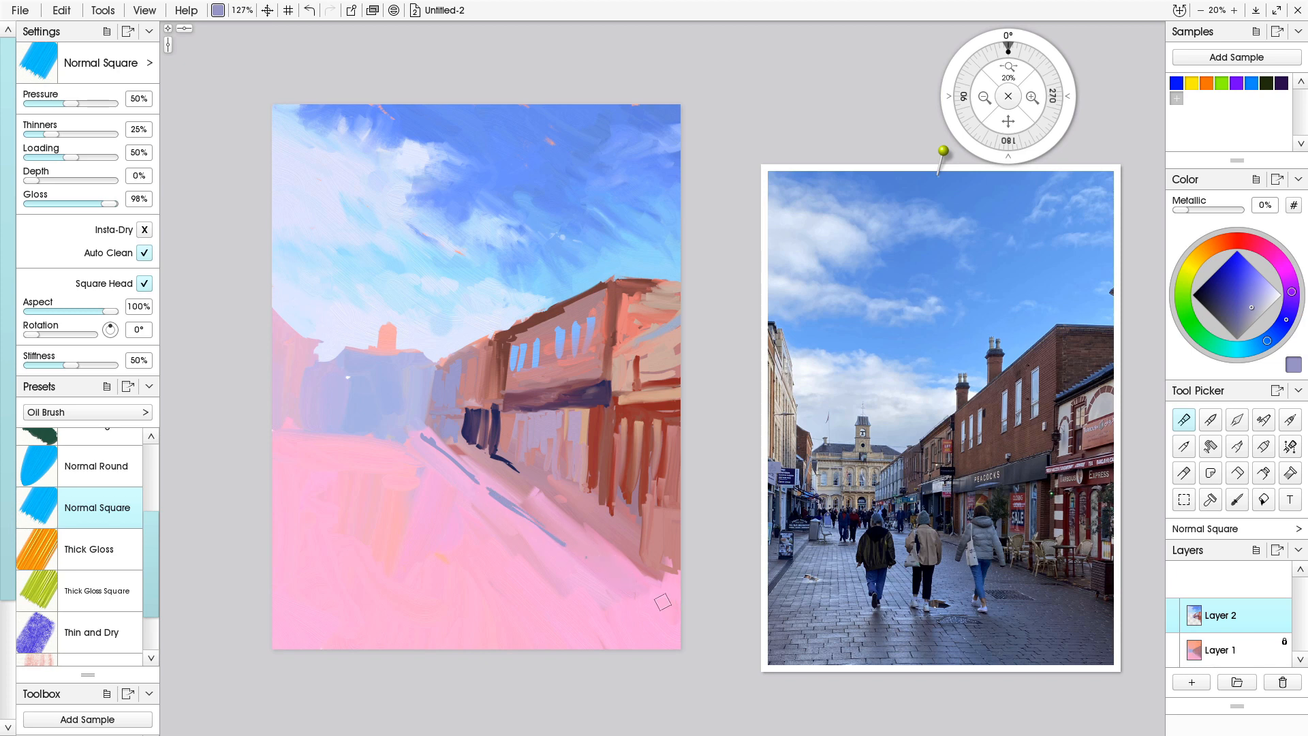
left_click_drag(647, 574, 519, 491)
left_click_drag(449, 456, 530, 509)
left_click_drag(473, 447, 575, 500)
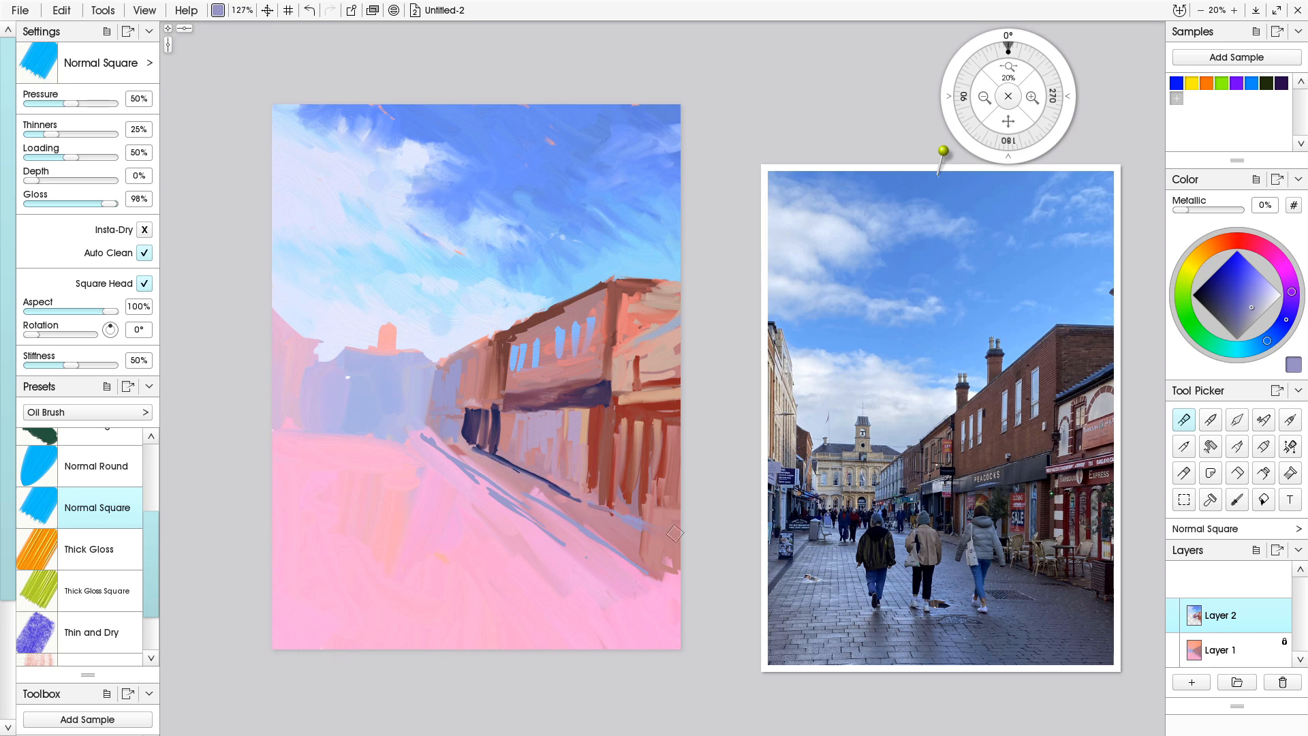
left_click_drag(552, 479, 636, 523)
- Fill the right-hand pavement with sampled dusty pink, then work sampled light pink and blue-violet strokes into it
key("alt")
left_click(506, 437, "alt")
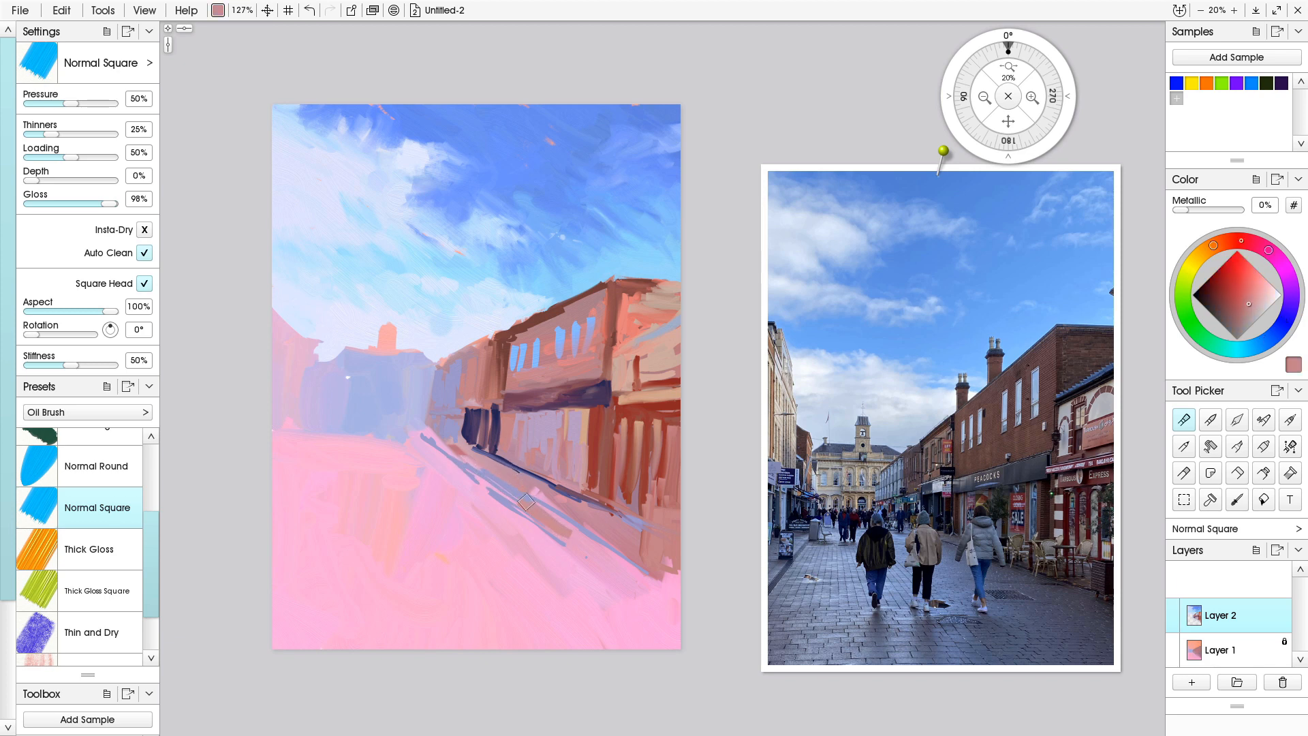
mouse_move(566, 524)
left_mouse_down()
mouse_move(708, 616)
mouse_move(669, 585)
mouse_move(676, 567)
left_mouse_up()
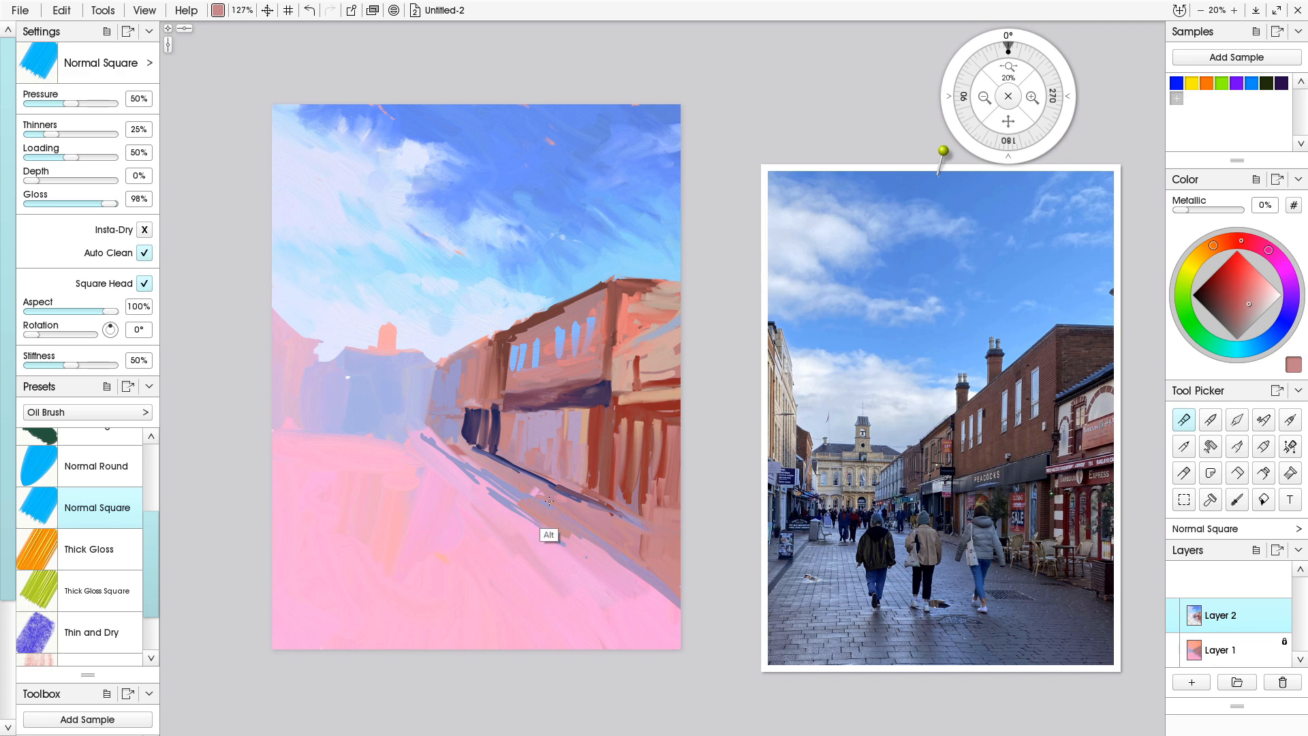
left_click(523, 484, "alt")
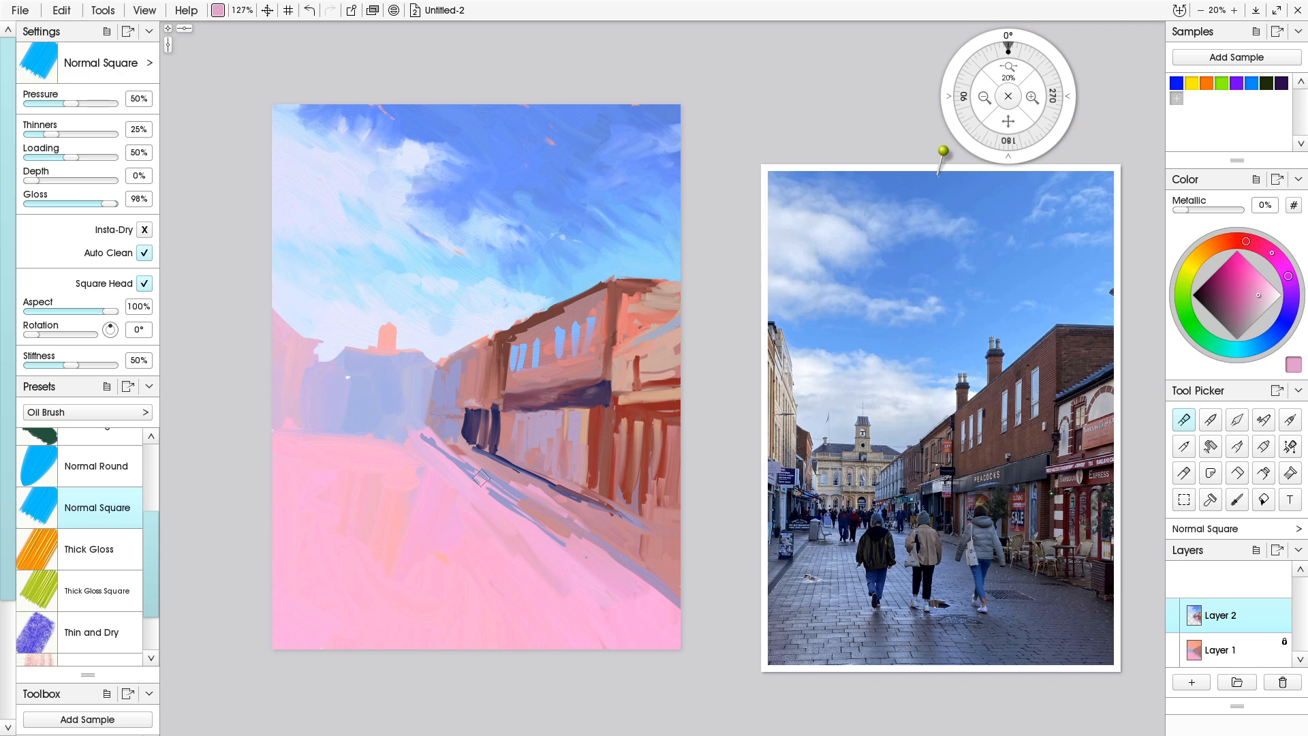
left_click(509, 526, "alt")
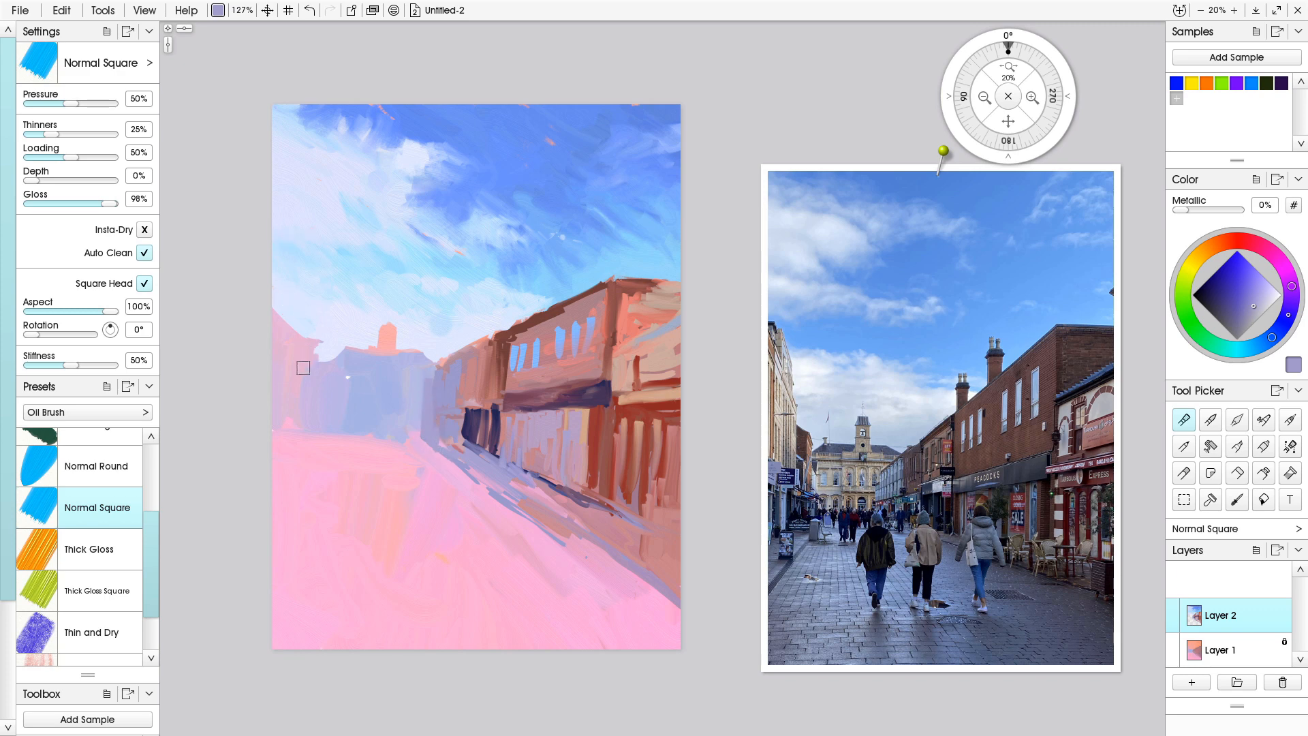
- Sample the dark brown from the brick building and block in the left-hand buildings with vertical strokes, undoing the first attempt
left_click(502, 371, "alt")
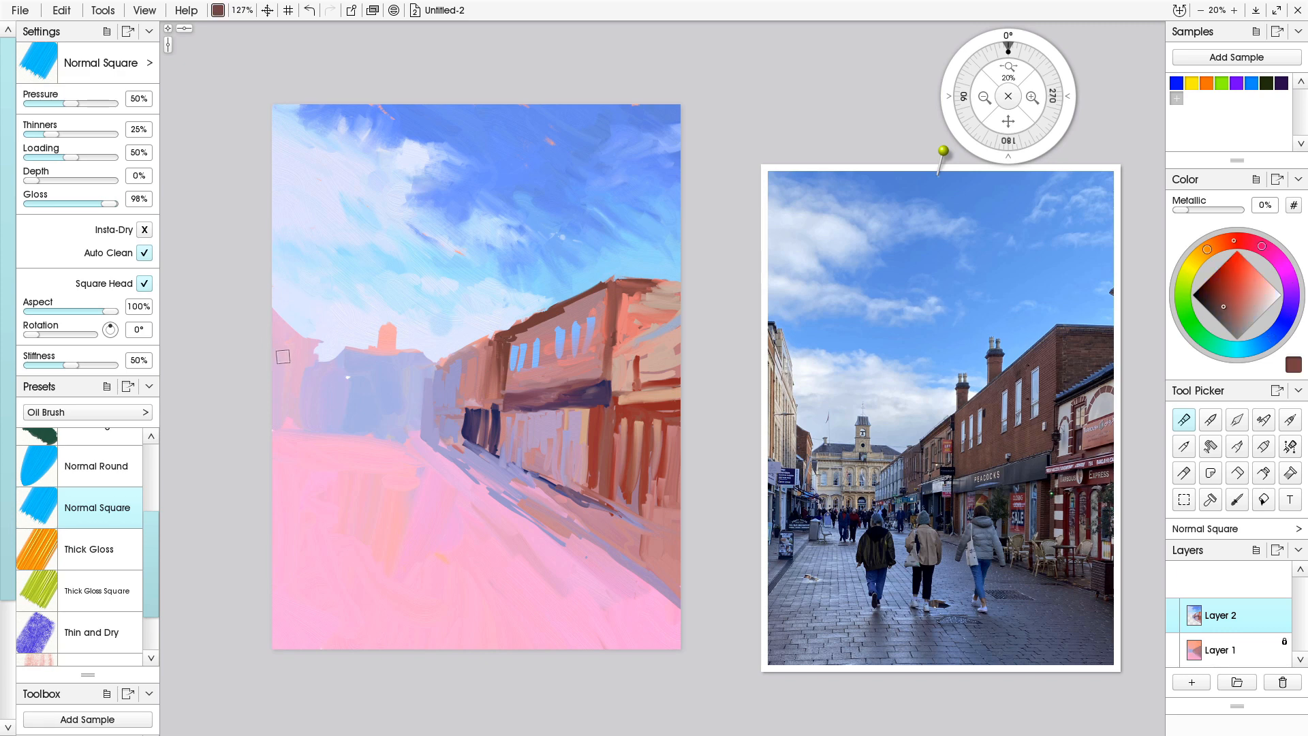
left_click_drag(314, 339, 312, 398)
key("ctrl+z")
key("ctrl+z")
left_click_drag(302, 345, 301, 412)
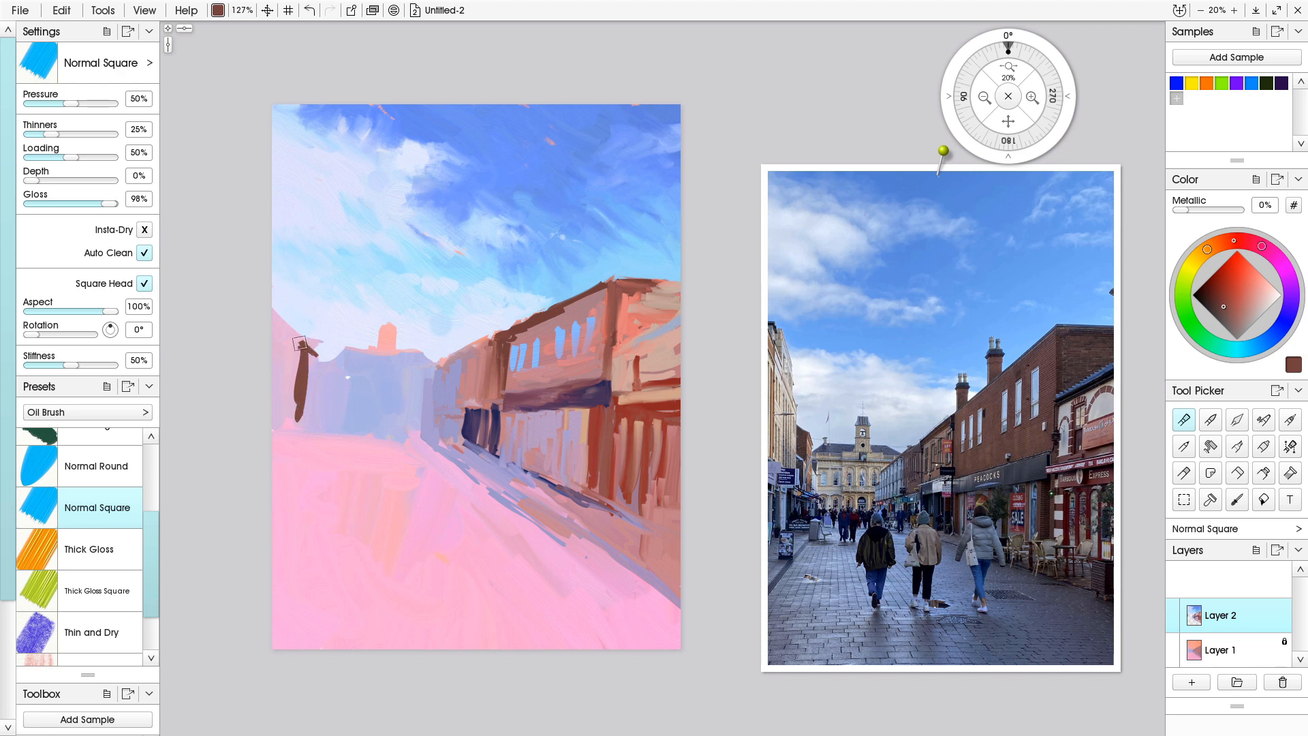
left_click_drag(305, 348, 307, 398)
left_click_drag(327, 355, 325, 401)
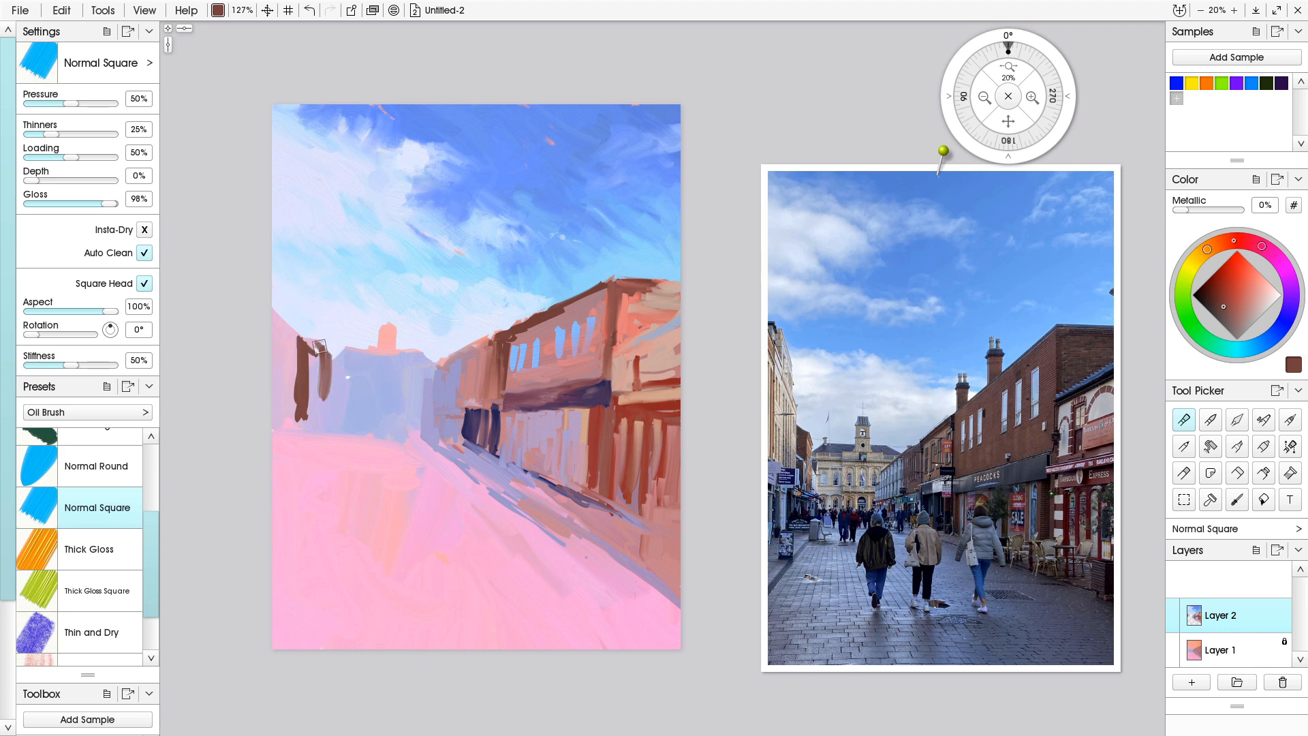
left_click_drag(316, 346, 320, 391)
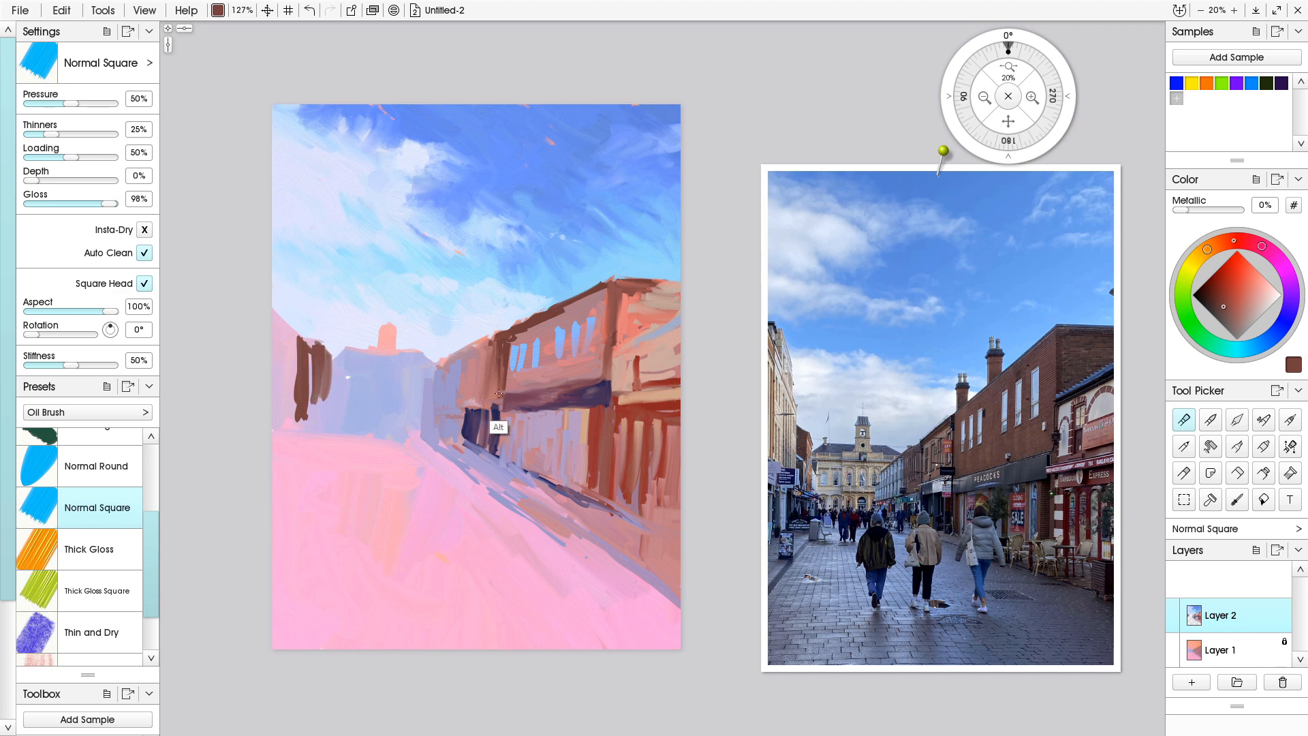
- Add a sampled dusty-pink stroke beside the left brick building, and block in the nearest left-hand facade with muted beige vertical strokes
left_click(503, 453, "alt")
left_click_drag(330, 361, 329, 410)
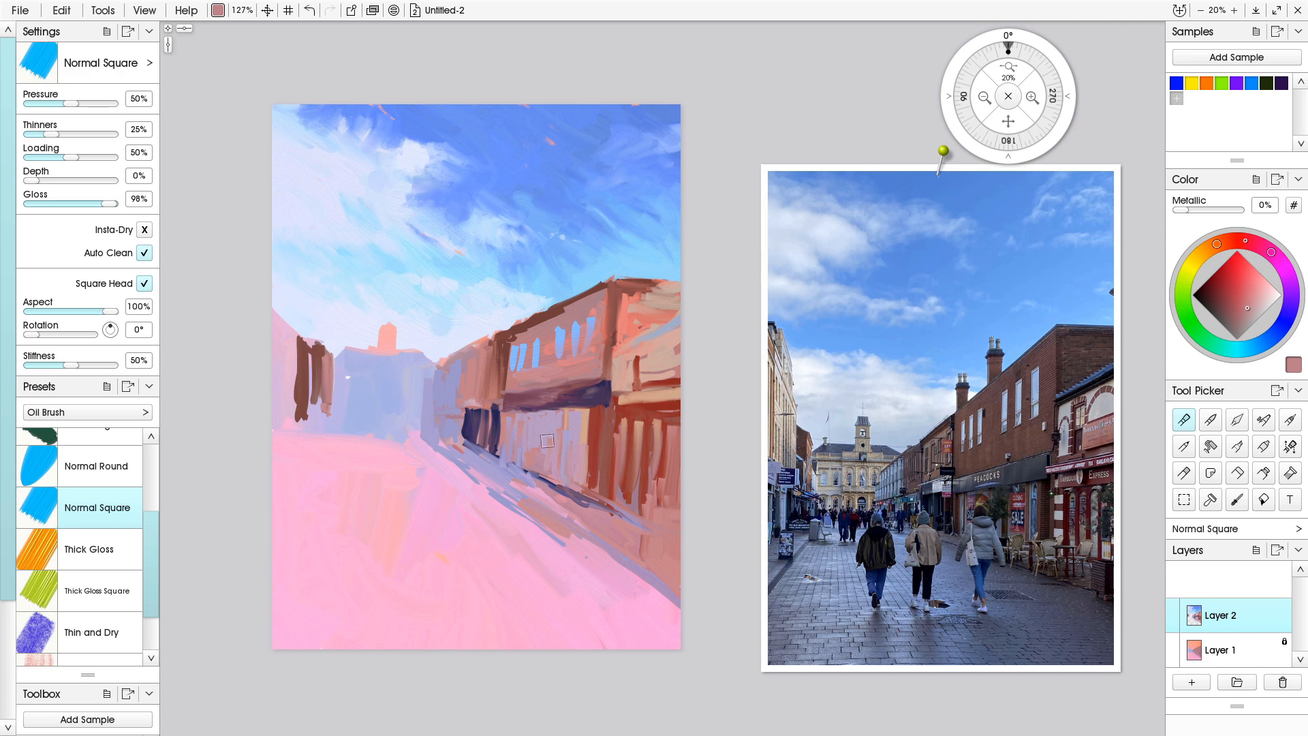
left_click(1187, 272)
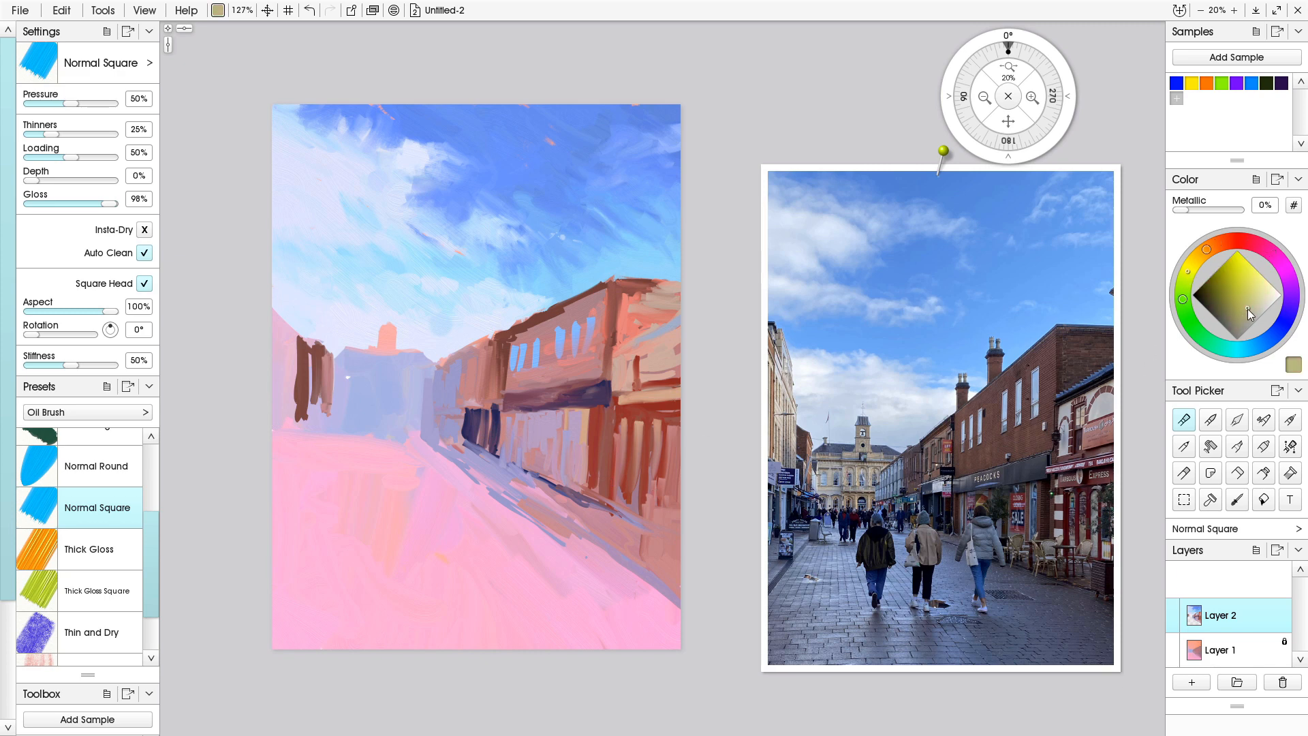
left_click(1195, 256)
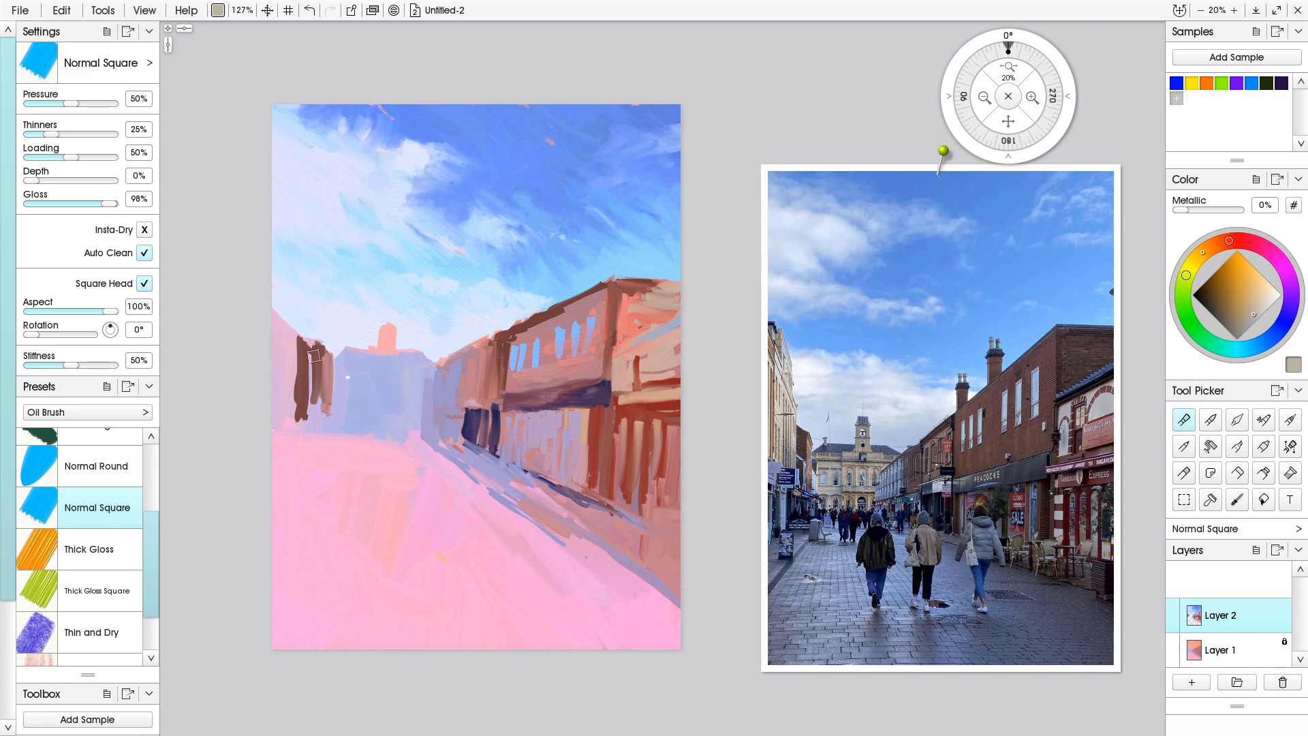
mouse_move(295, 320)
left_mouse_down()
mouse_move(296, 393)
mouse_move(294, 302)
mouse_move(295, 361)
left_mouse_up()
left_click_drag(293, 304, 271, 289)
mouse_move(273, 289)
left_mouse_down()
mouse_move(287, 336)
mouse_move(287, 308)
mouse_move(275, 321)
mouse_move(275, 398)
left_mouse_up()
left_click_drag(286, 321, 295, 398)
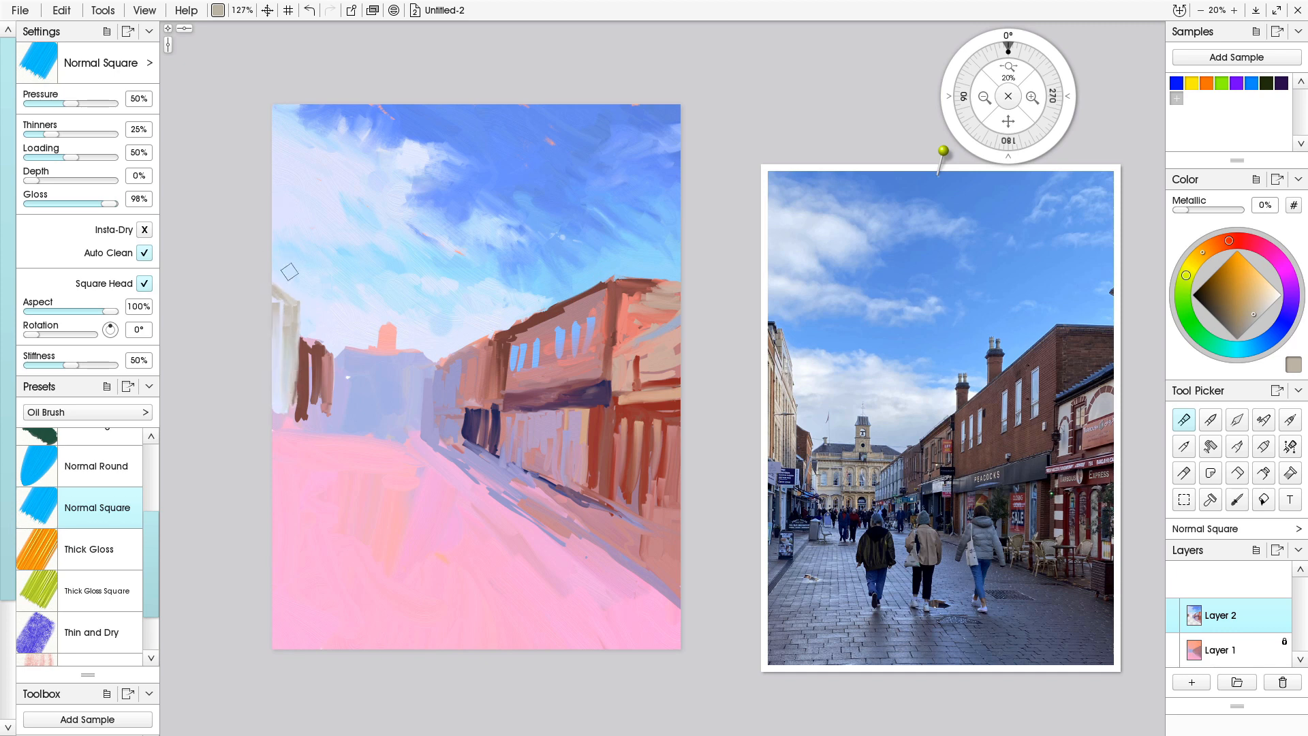
left_click_drag(294, 337, 293, 399)
- Block in the distant town hall's facade and roofline with warm beige strokes over the blue-violet
mouse_move(344, 359)
left_mouse_down()
mouse_move(379, 337)
mouse_move(368, 391)
mouse_move(362, 367)
mouse_move(373, 366)
mouse_move(373, 411)
mouse_move(390, 393)
mouse_move(398, 412)
mouse_move(406, 392)
mouse_move(367, 382)
mouse_move(382, 359)
mouse_move(398, 387)
mouse_move(408, 374)
mouse_move(405, 406)
mouse_move(412, 368)
mouse_move(410, 416)
left_mouse_up()
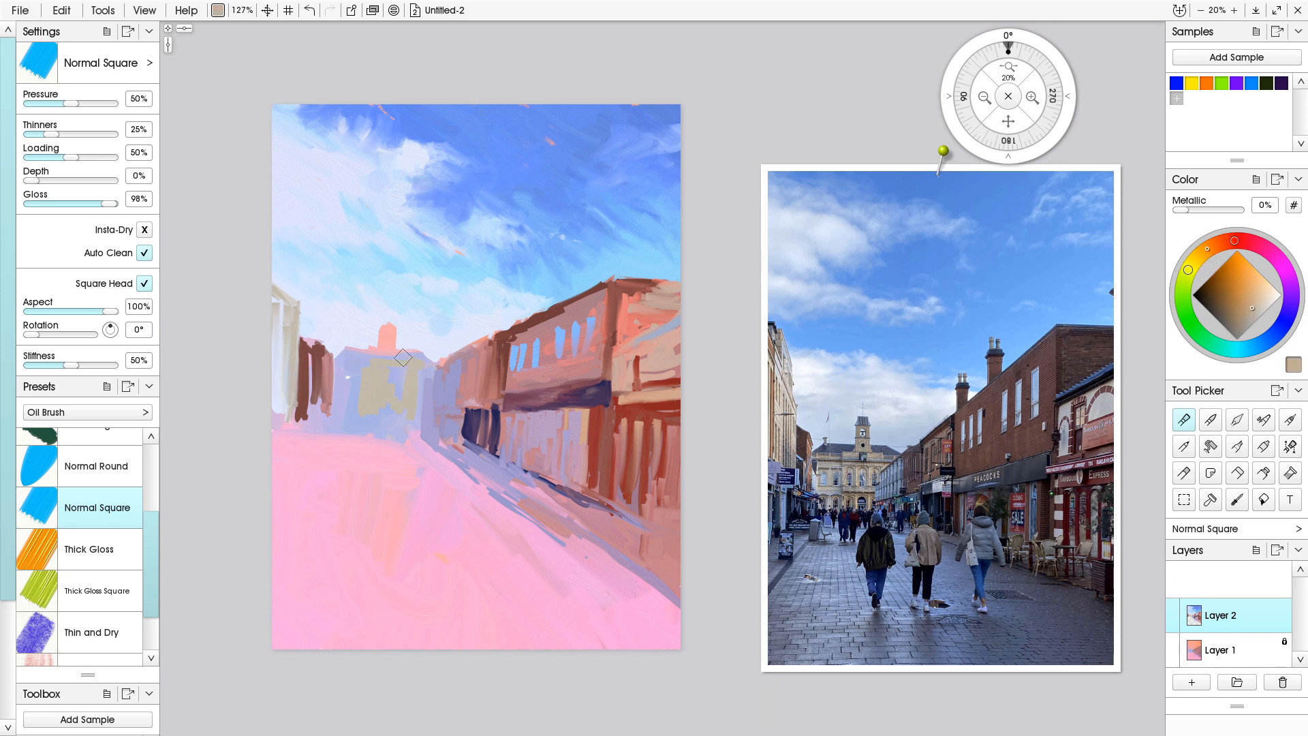
left_click_drag(418, 378, 395, 364)
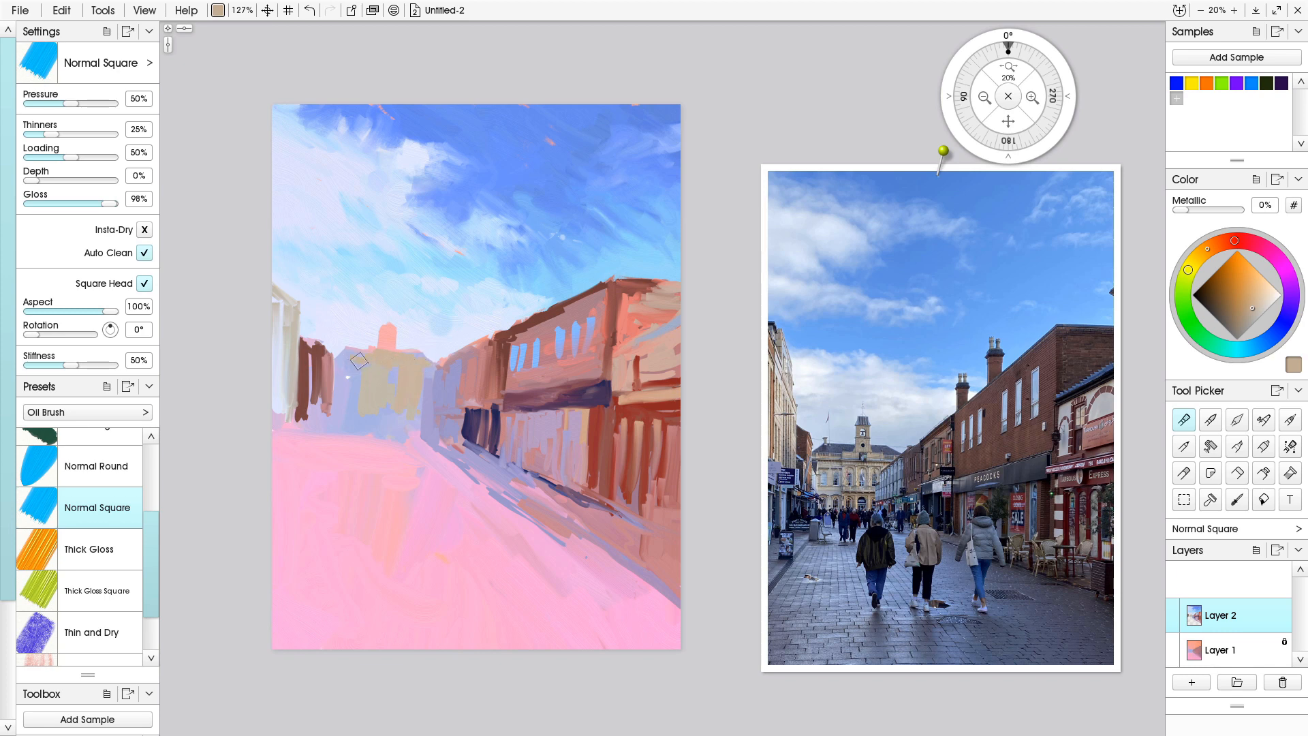
mouse_move(350, 358)
left_mouse_down()
mouse_move(351, 400)
mouse_move(326, 396)
mouse_move(343, 360)
mouse_move(343, 410)
left_mouse_up()
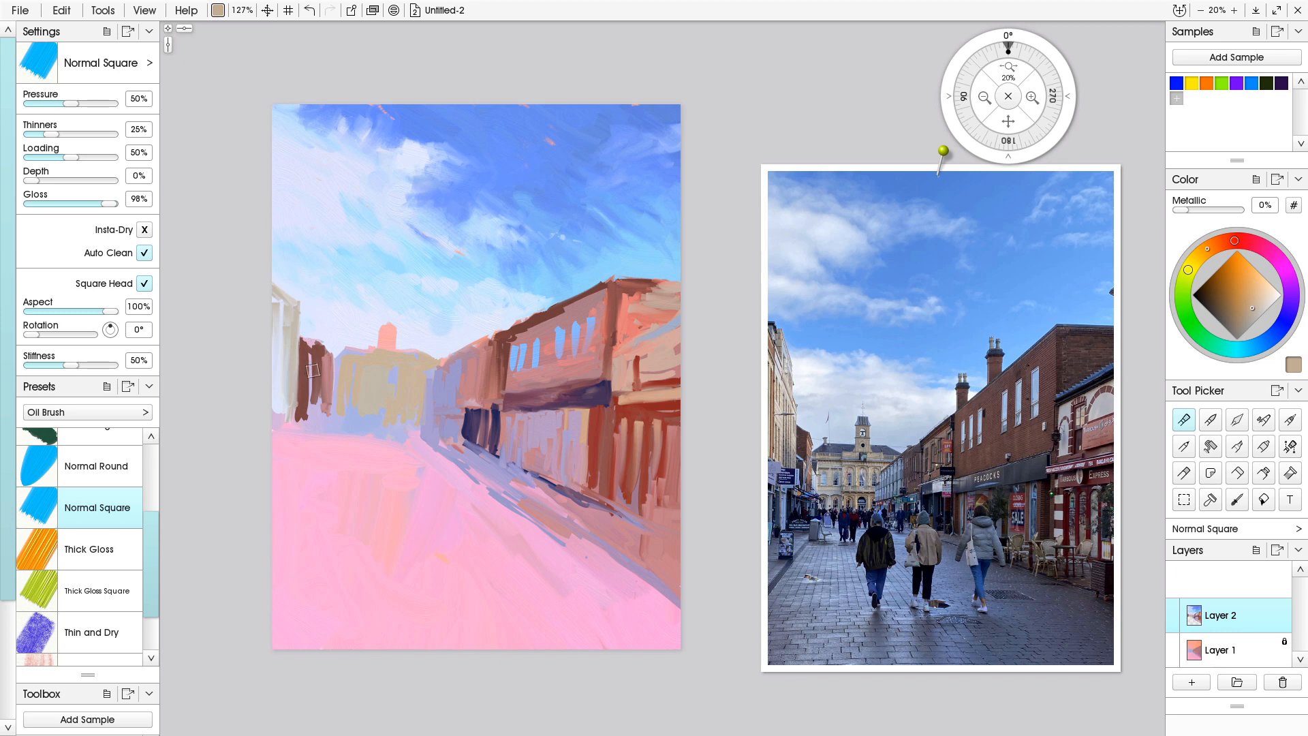
- Sample the pale lavender and pull vertical strokes down the base of the nearest left-hand building
left_click(279, 392, "alt")
mouse_move(335, 370)
left_mouse_down()
mouse_move(334, 426)
mouse_move(277, 409)
mouse_move(291, 401)
mouse_move(289, 449)
left_mouse_up()
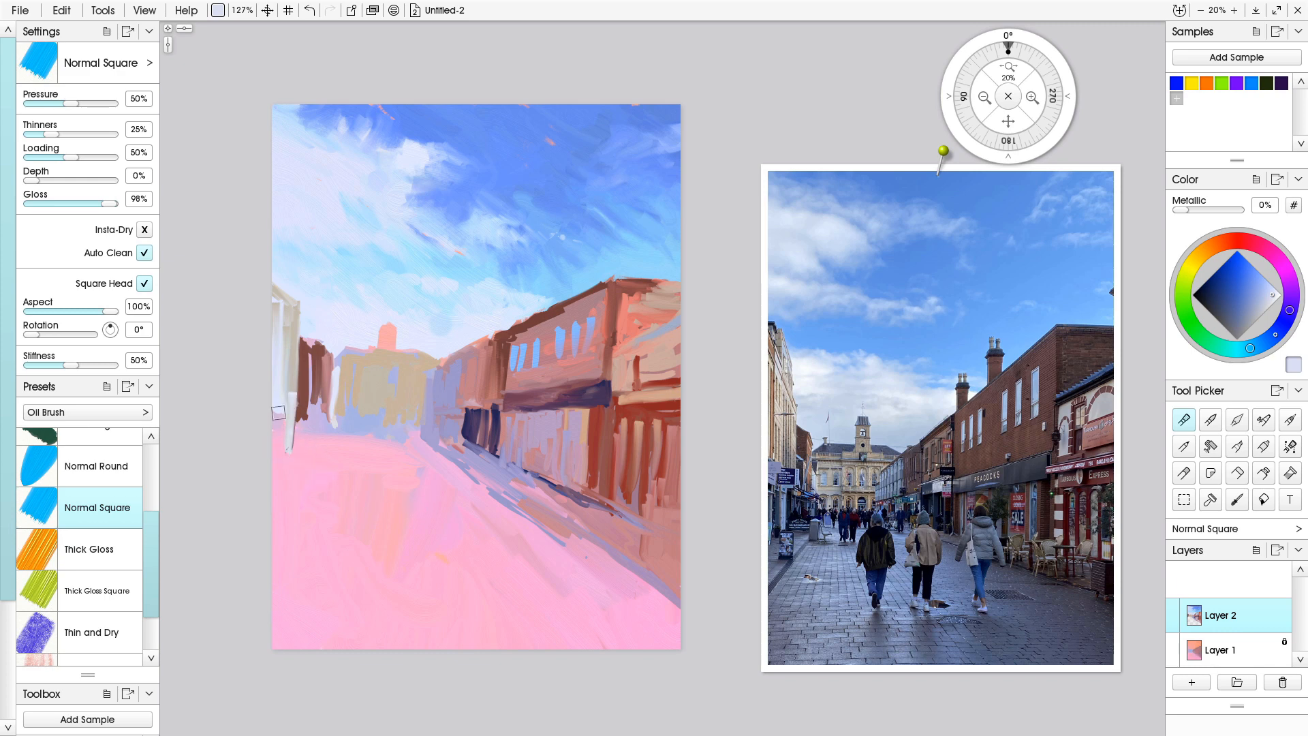
left_click_drag(272, 405, 275, 466)
left_click_drag(297, 383, 294, 455)
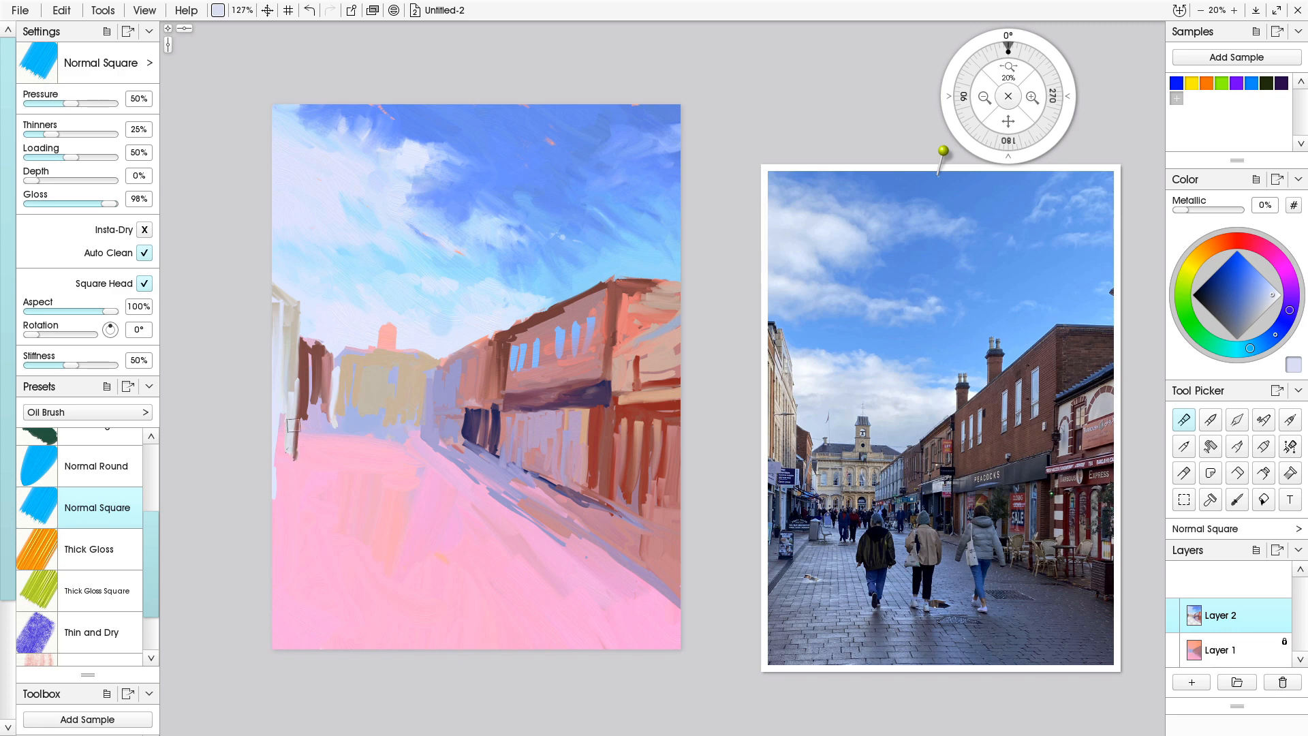
- Sample browns from the left-hand brick building and rework its facade with vertical strokes
left_click(314, 394, "alt")
left_click_drag(316, 389, 310, 421)
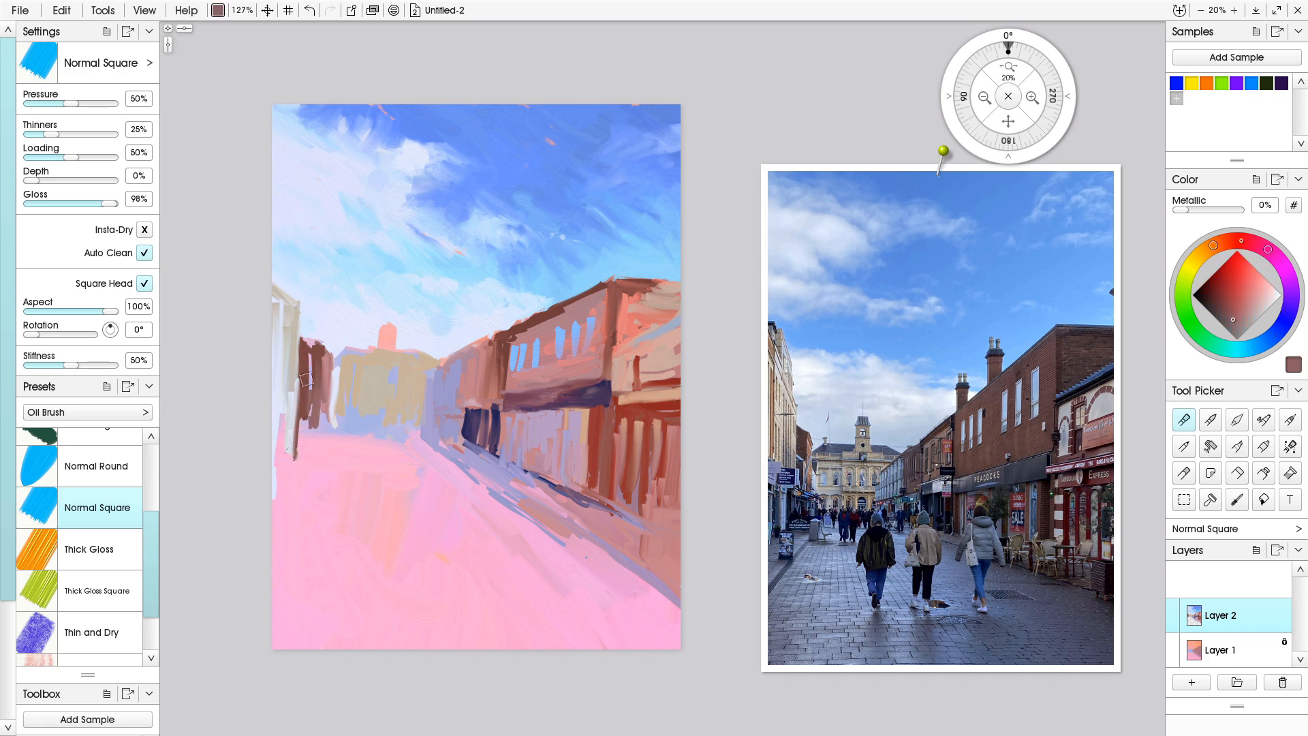
left_click_drag(305, 355, 310, 413)
left_click(318, 384, "alt")
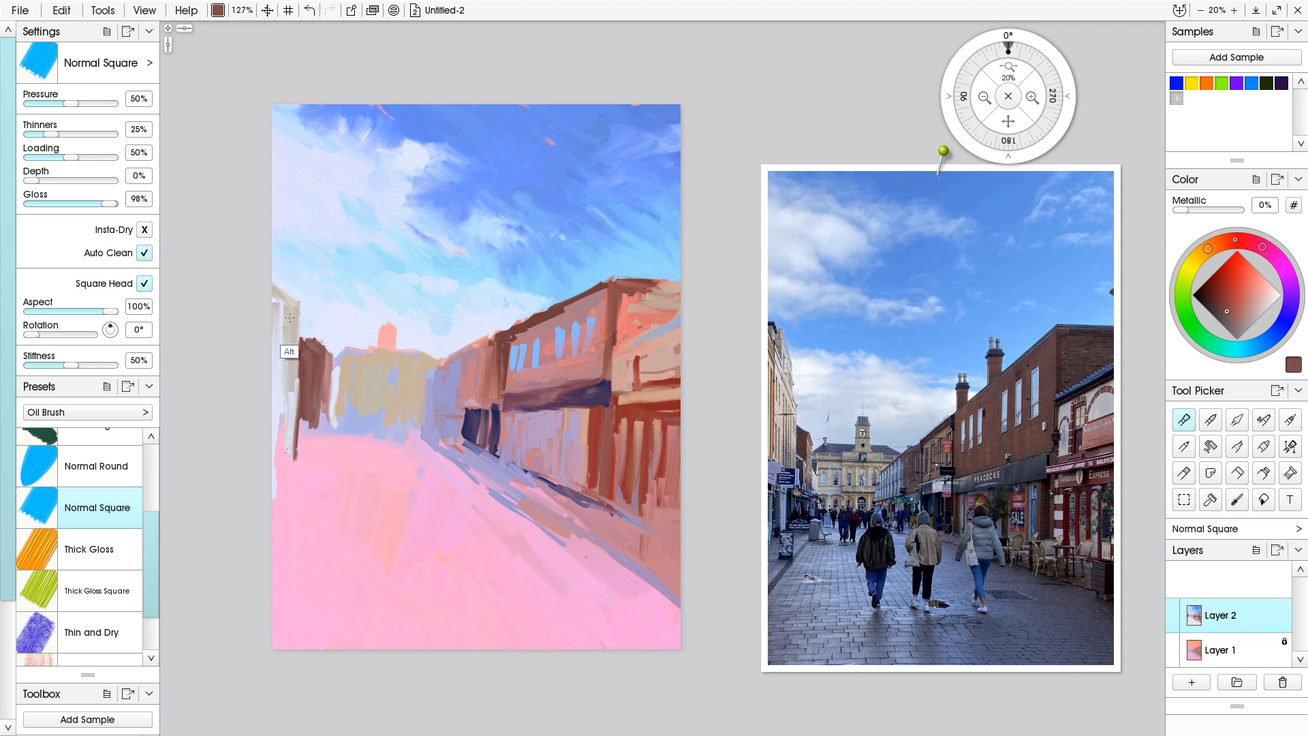
- Sample light grey-beige from the nearest left facade, widen that facade with vertical strokes, and lighten the town hall and its tower
left_click(293, 351, "alt")
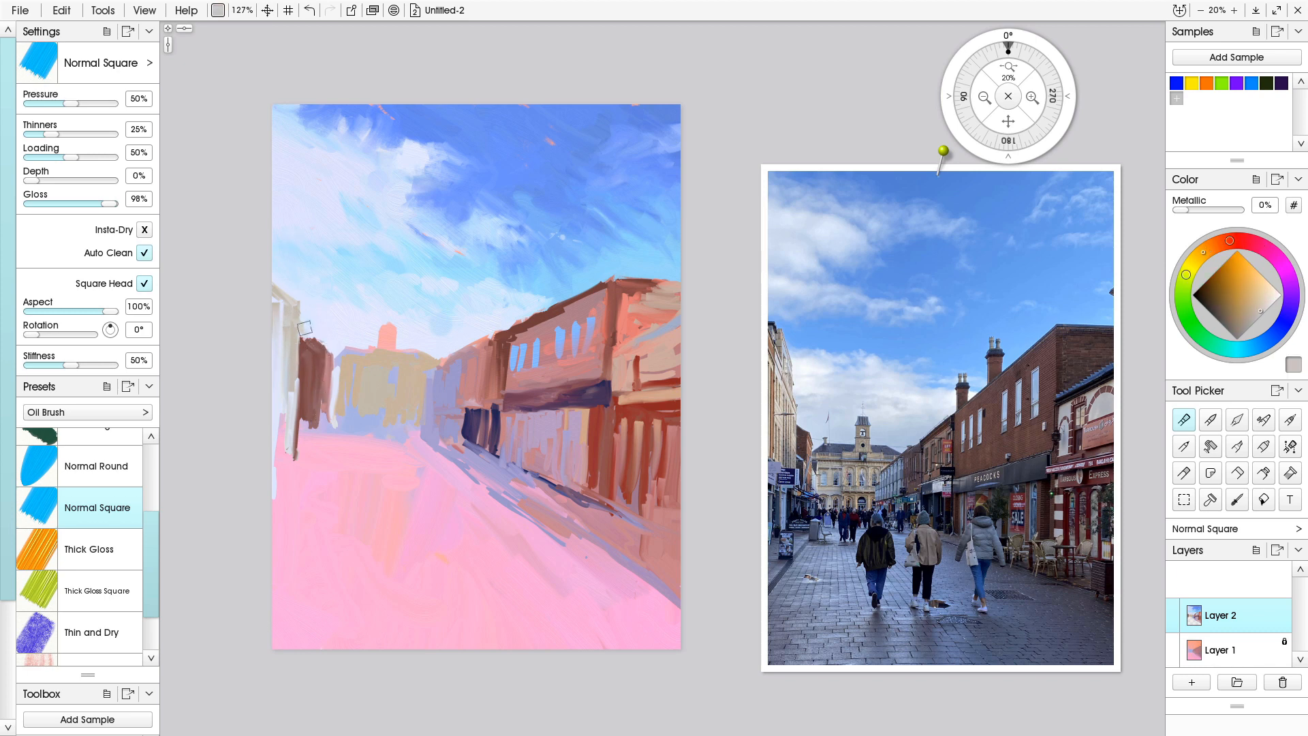
left_click_drag(302, 328, 304, 402)
left_click_drag(303, 333, 300, 436)
left_click_drag(293, 370, 295, 427)
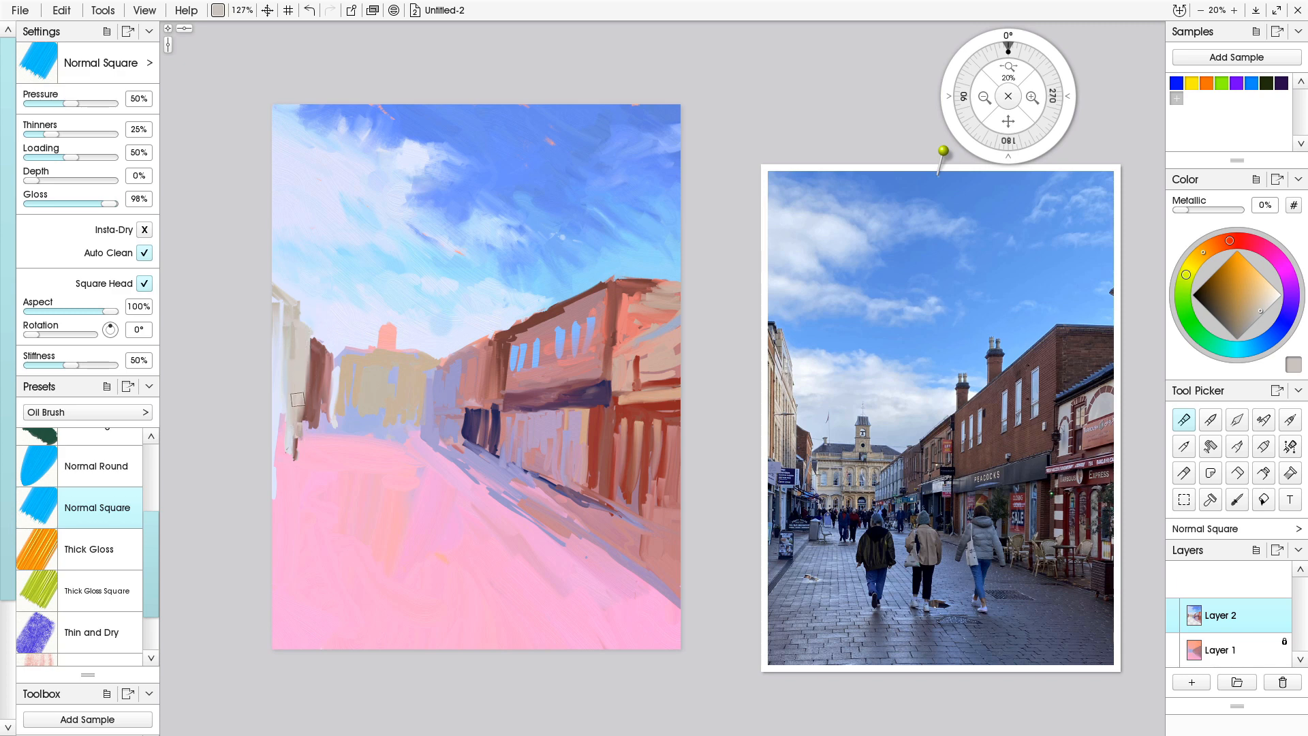
mouse_move(304, 355)
left_mouse_down()
mouse_move(304, 433)
mouse_move(300, 383)
mouse_move(306, 425)
left_mouse_up()
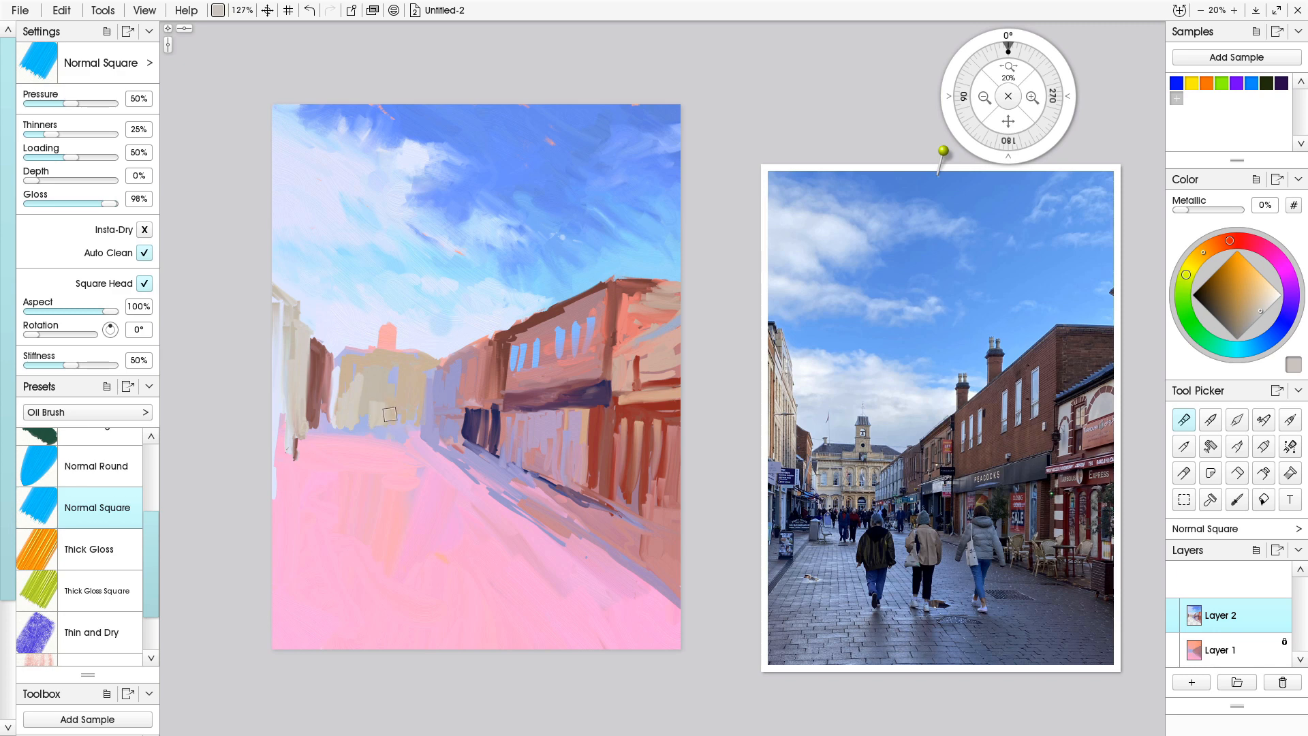
left_click_drag(403, 375, 389, 423)
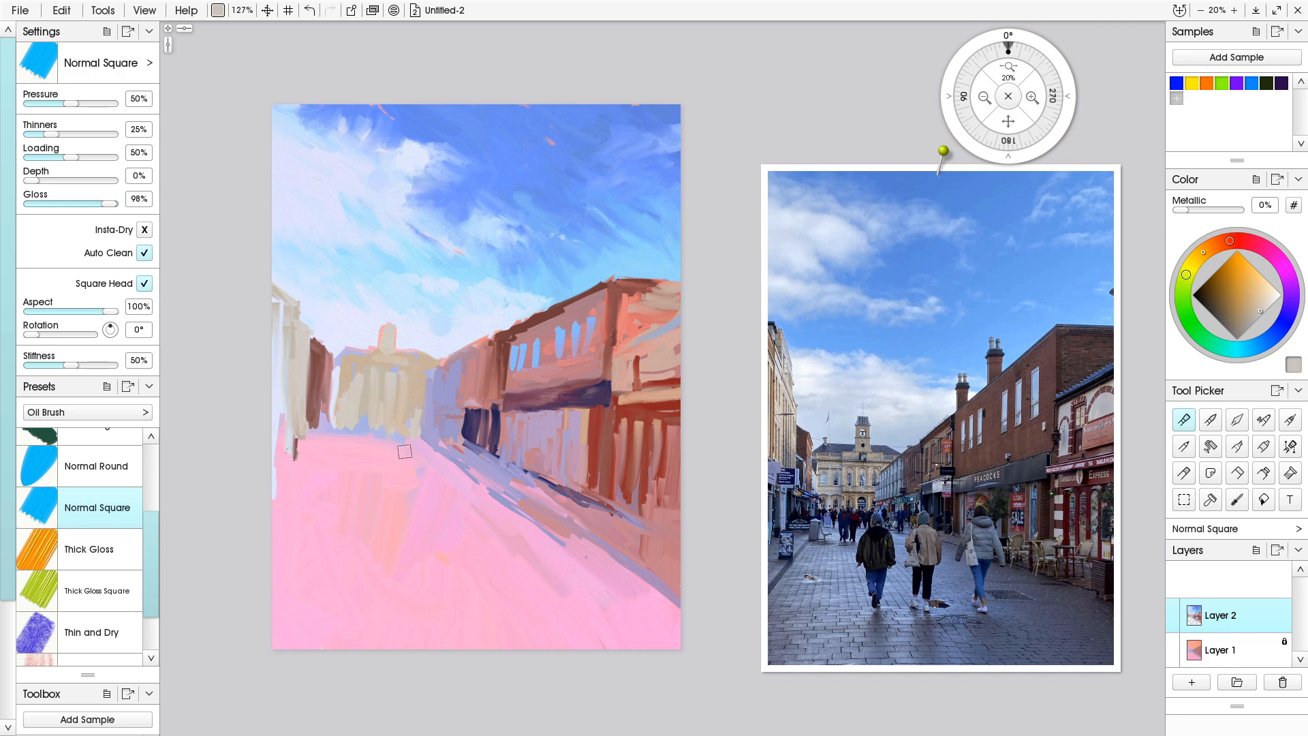
- Sample dark violet, shrink the brush to 27%, and dab small figures for the distant crowd along the town hall's base
left_click(473, 455, "alt")
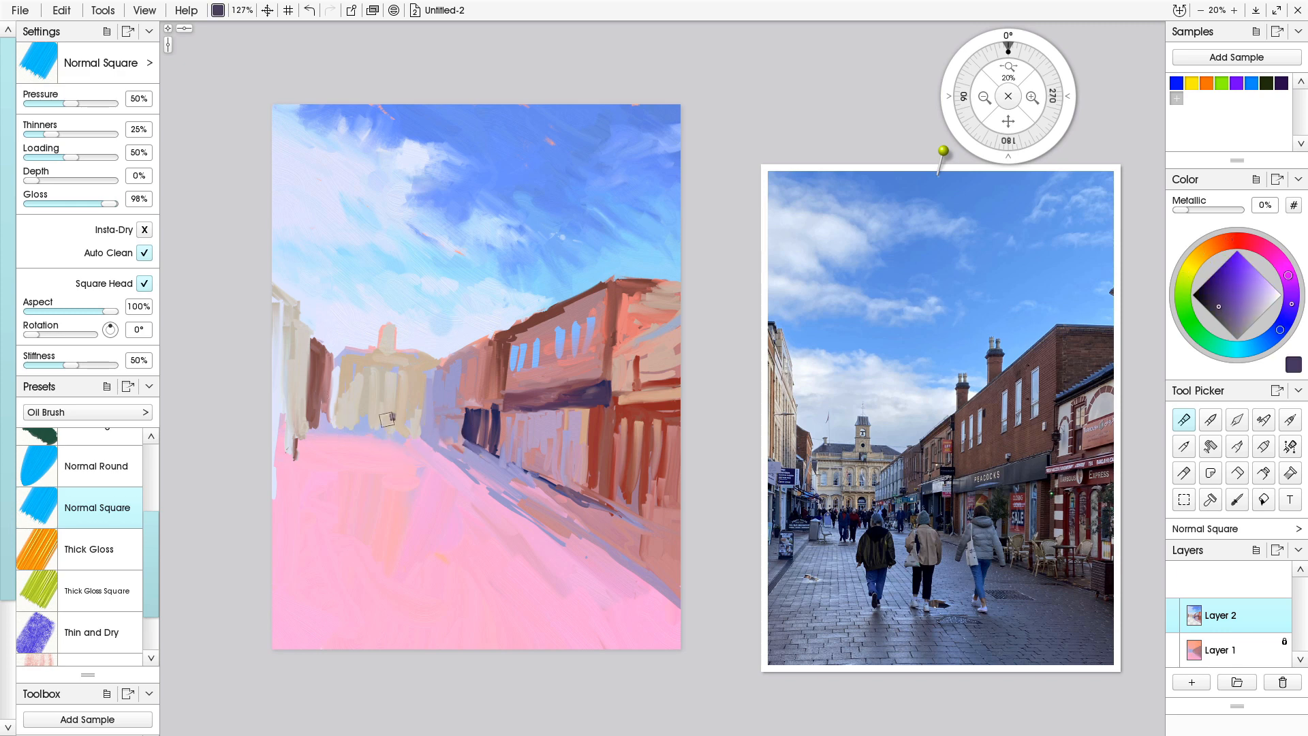
left_click_drag(387, 418, 374, 398, "shift")
left_click_drag(358, 402, 470, 368)
left_click_drag(286, 436, 647, 380)
left_click_drag(464, 429, 496, 372)
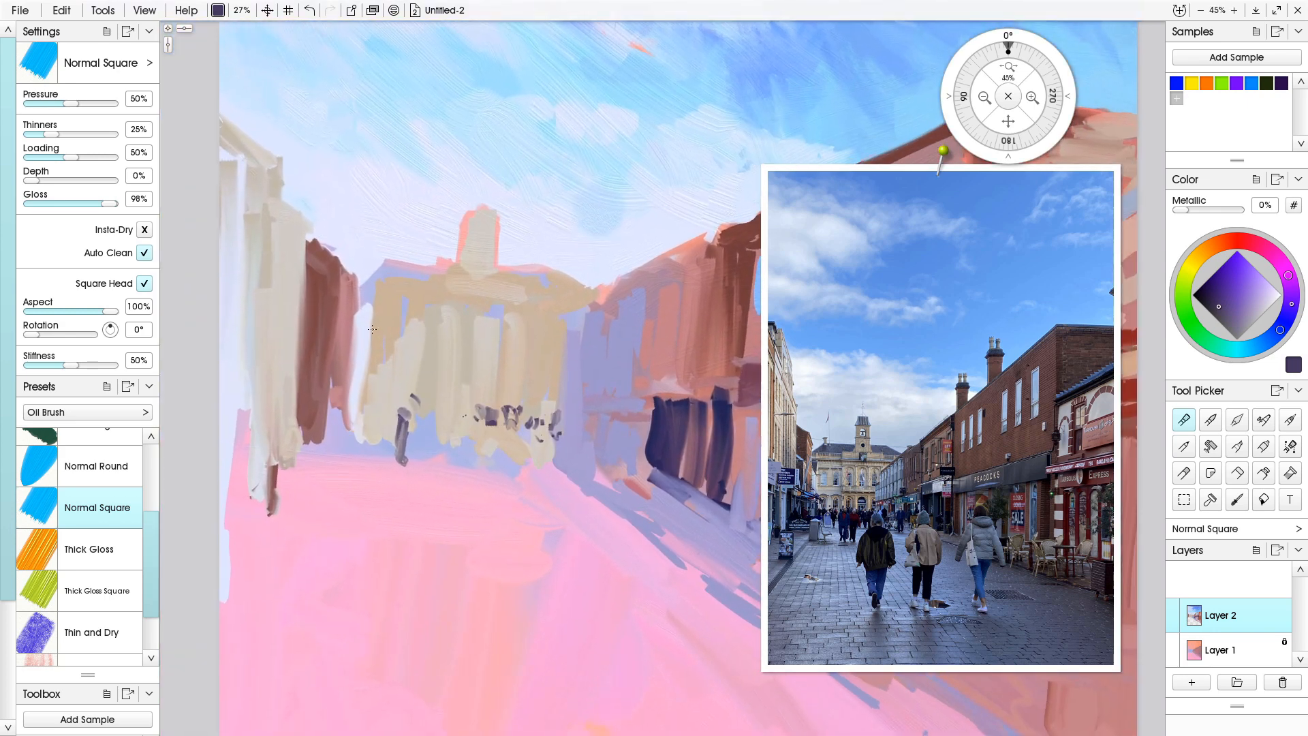
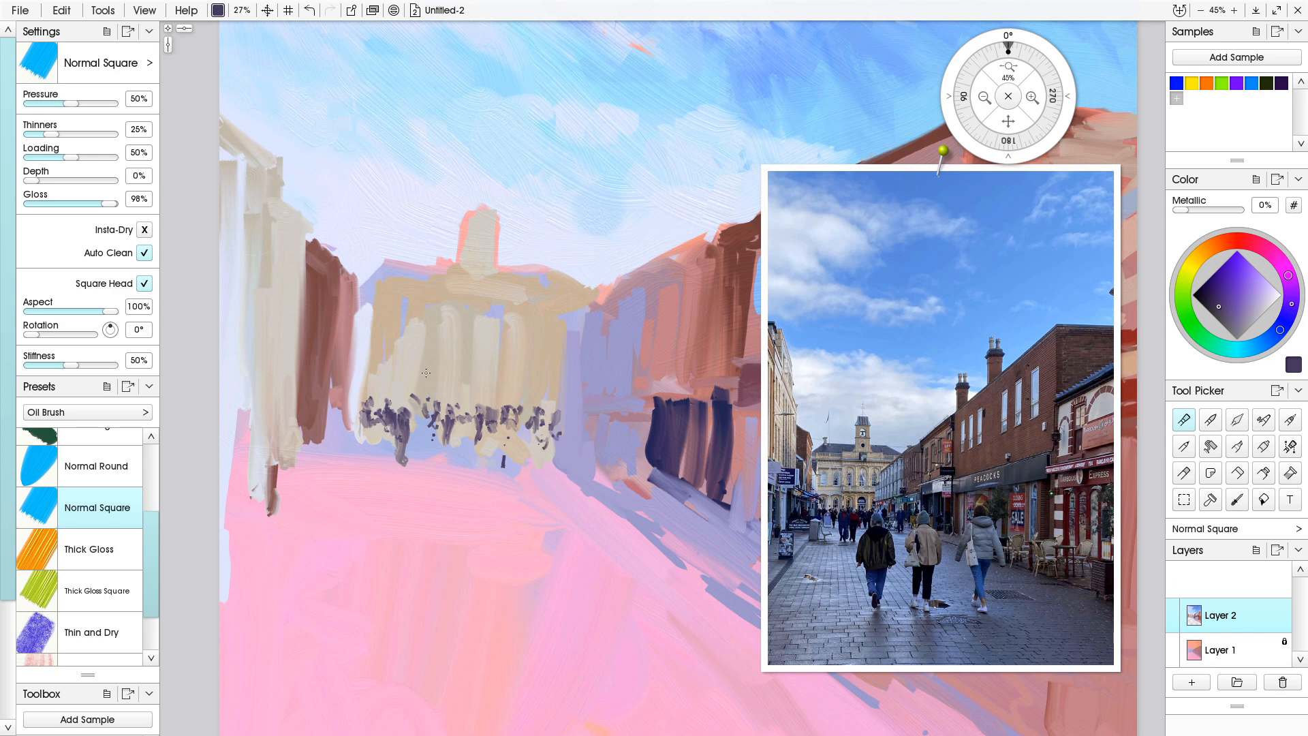
left_click_drag(418, 438, 293, 418)
left_click_drag(458, 400, 354, 378)
- With the Just Blend Color knife, blend the right-hand buildings' corner and roof edges and pull chimney shapes up from the roofline
scroll(355, 378, "down", 2)
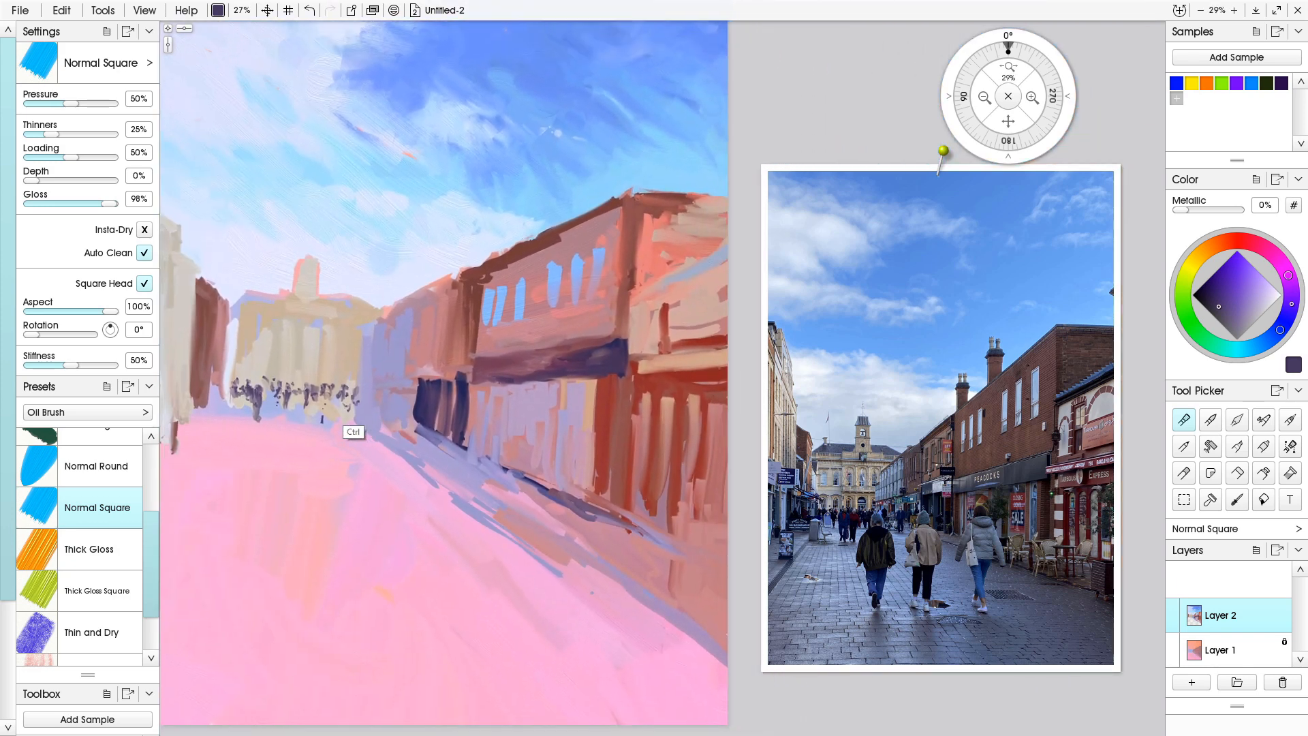
scroll(379, 387, "down", 1)
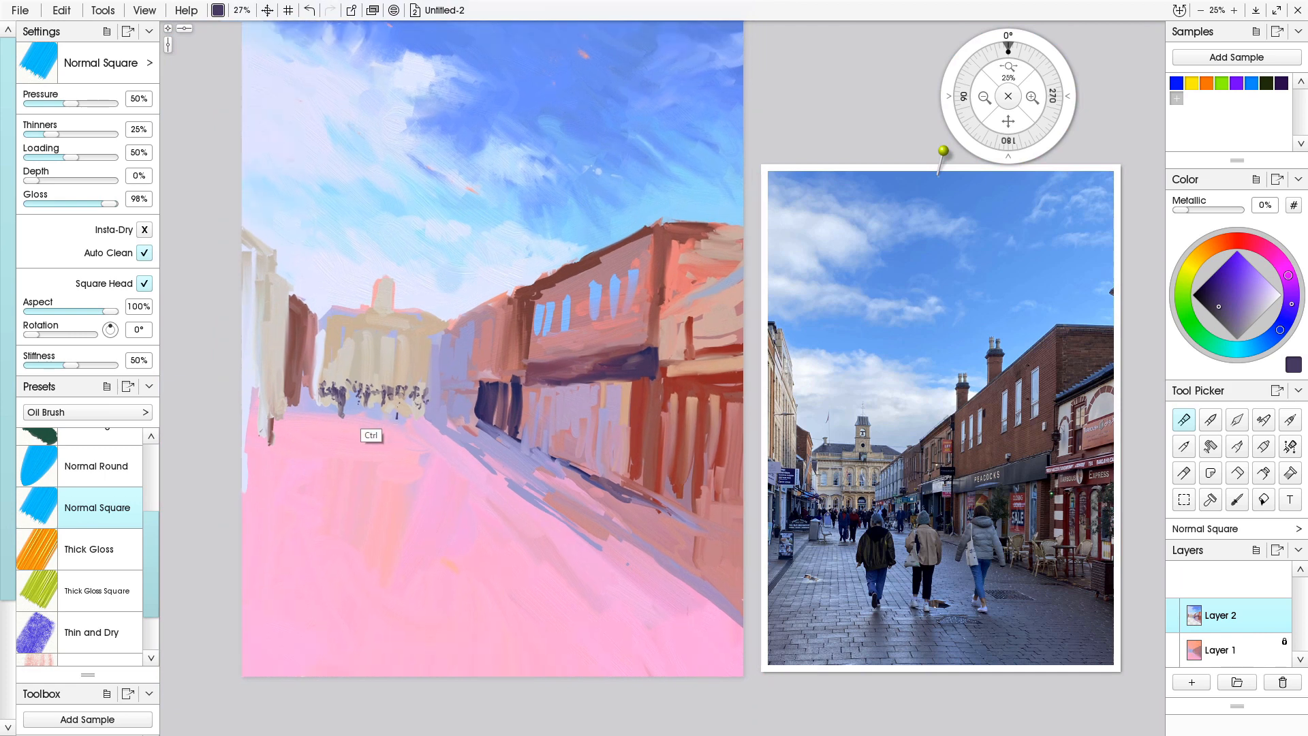
left_click(1237, 419)
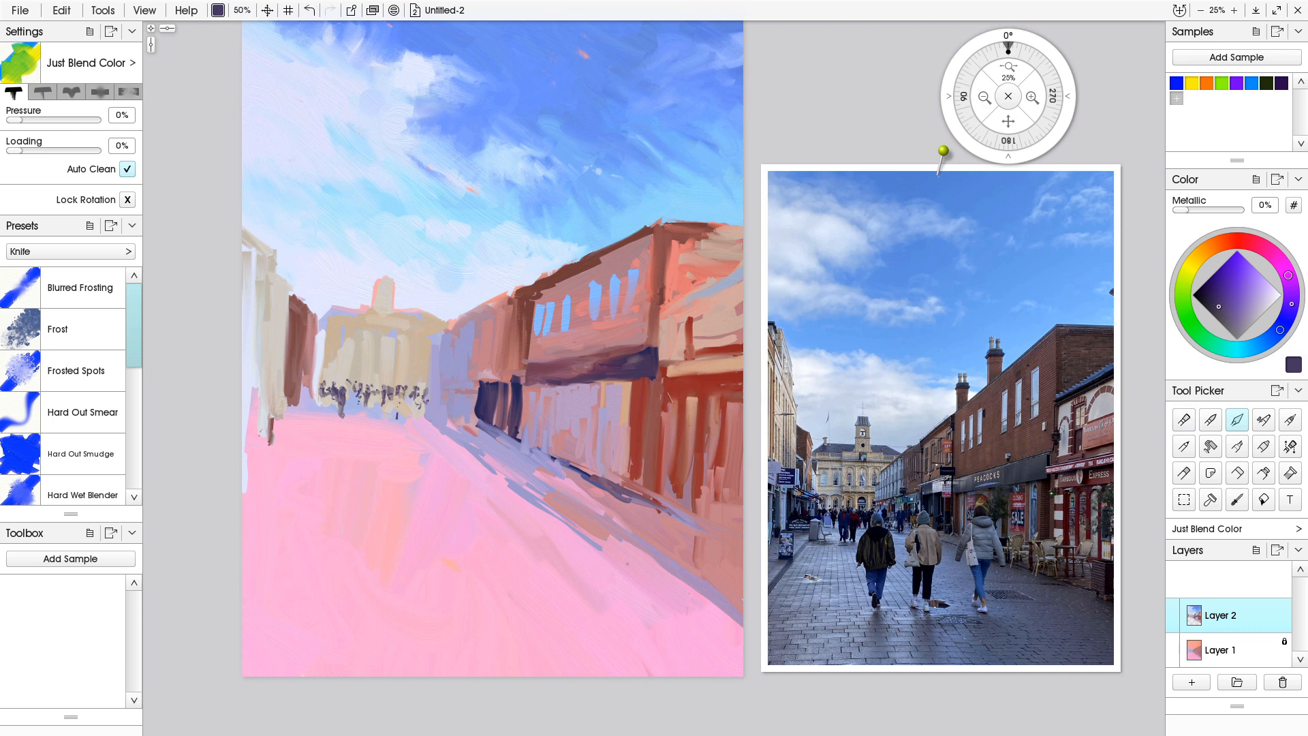
left_click_drag(667, 384, 664, 436)
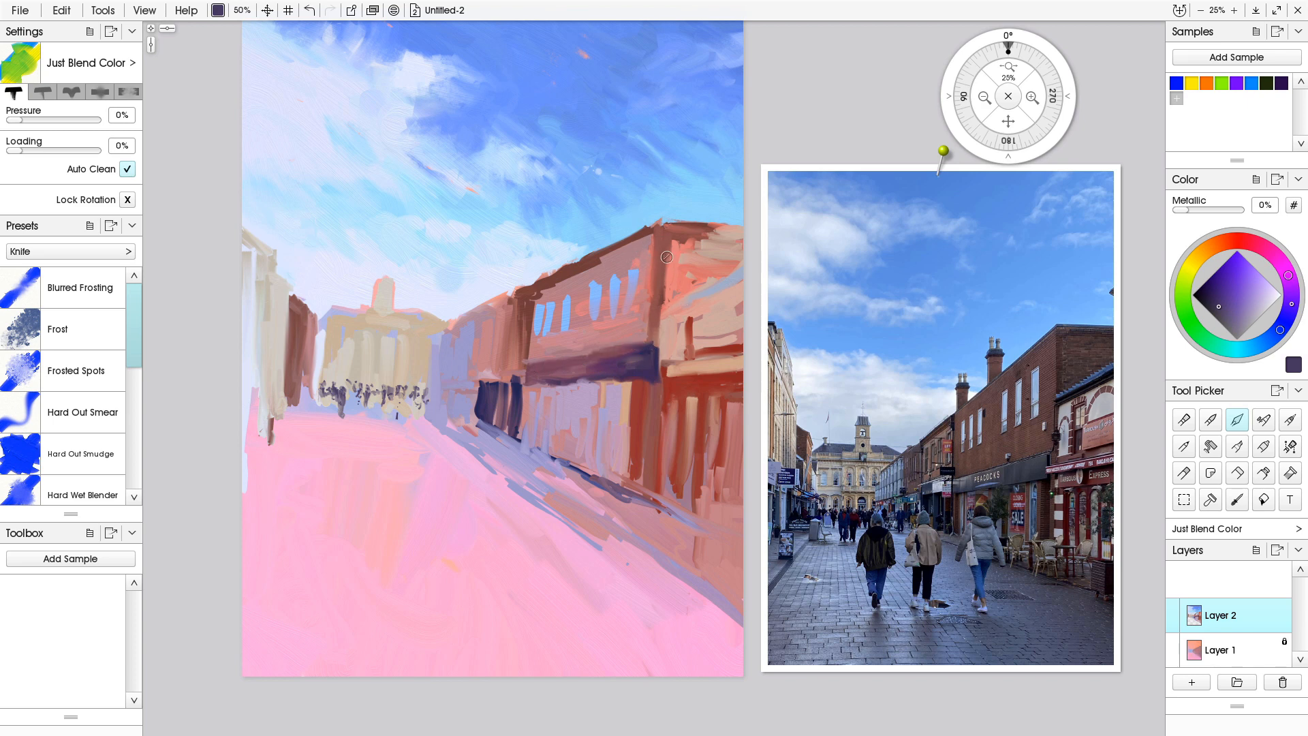
left_click_drag(726, 233, 710, 232)
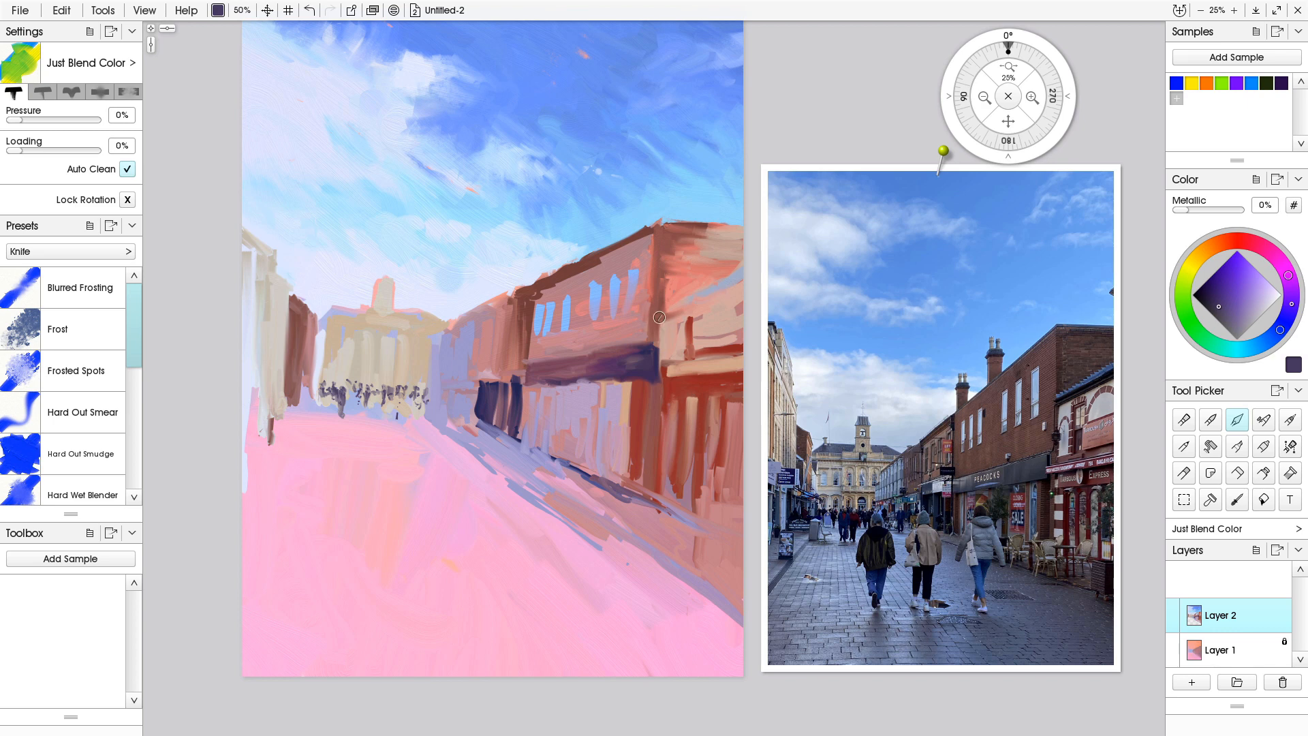
mouse_move(775, 278)
left_click_drag(537, 288, 539, 252)
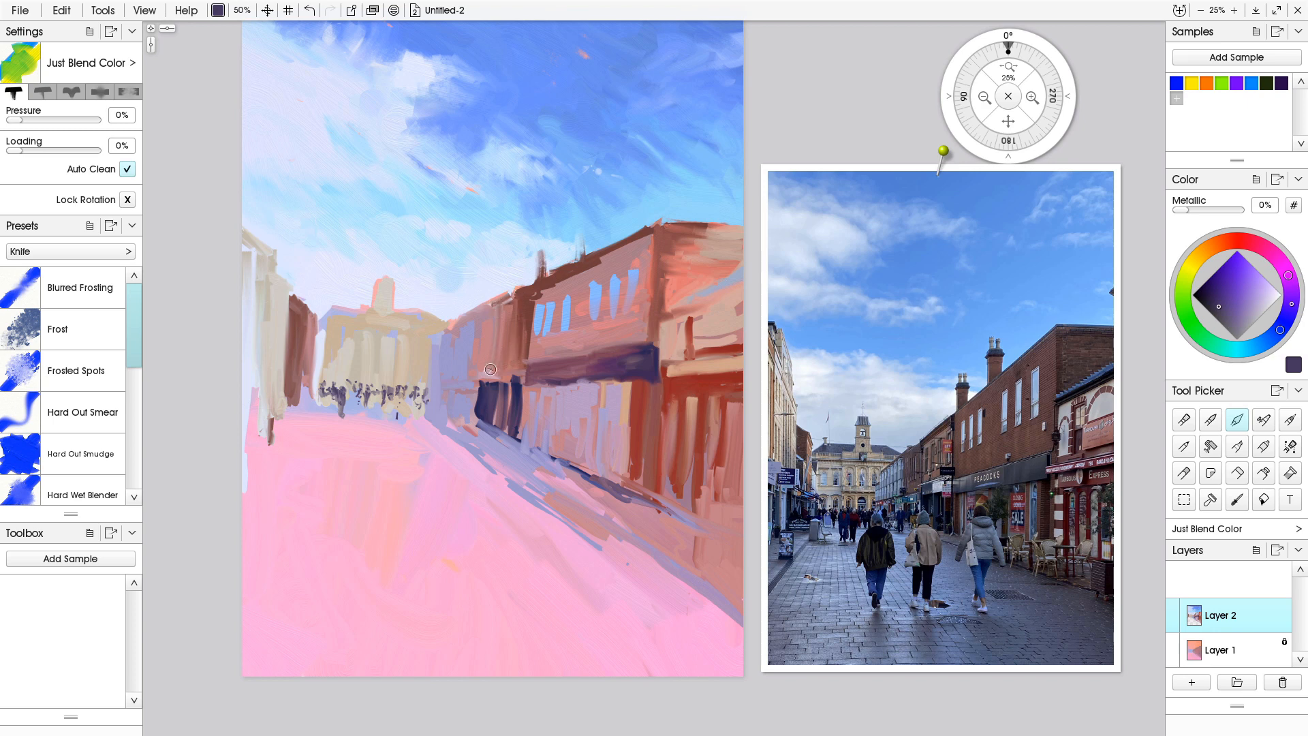
- Blend the edges of the dark distant shopfront, the crowd's lower edge, and the left-hand buildings with the knife
left_click_drag(511, 378, 482, 379)
left_click_drag(484, 421, 473, 376)
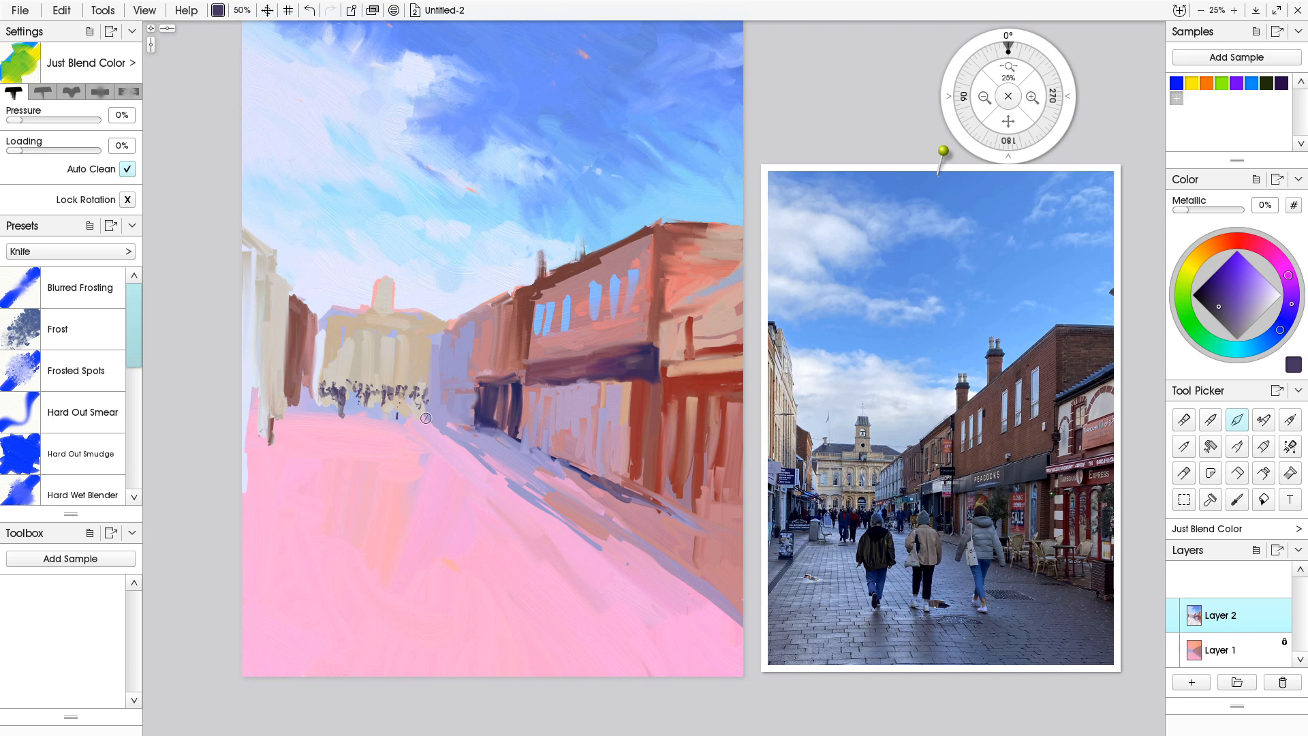
mouse_move(421, 390)
left_mouse_down()
mouse_move(411, 411)
mouse_move(323, 402)
mouse_move(410, 416)
left_mouse_up()
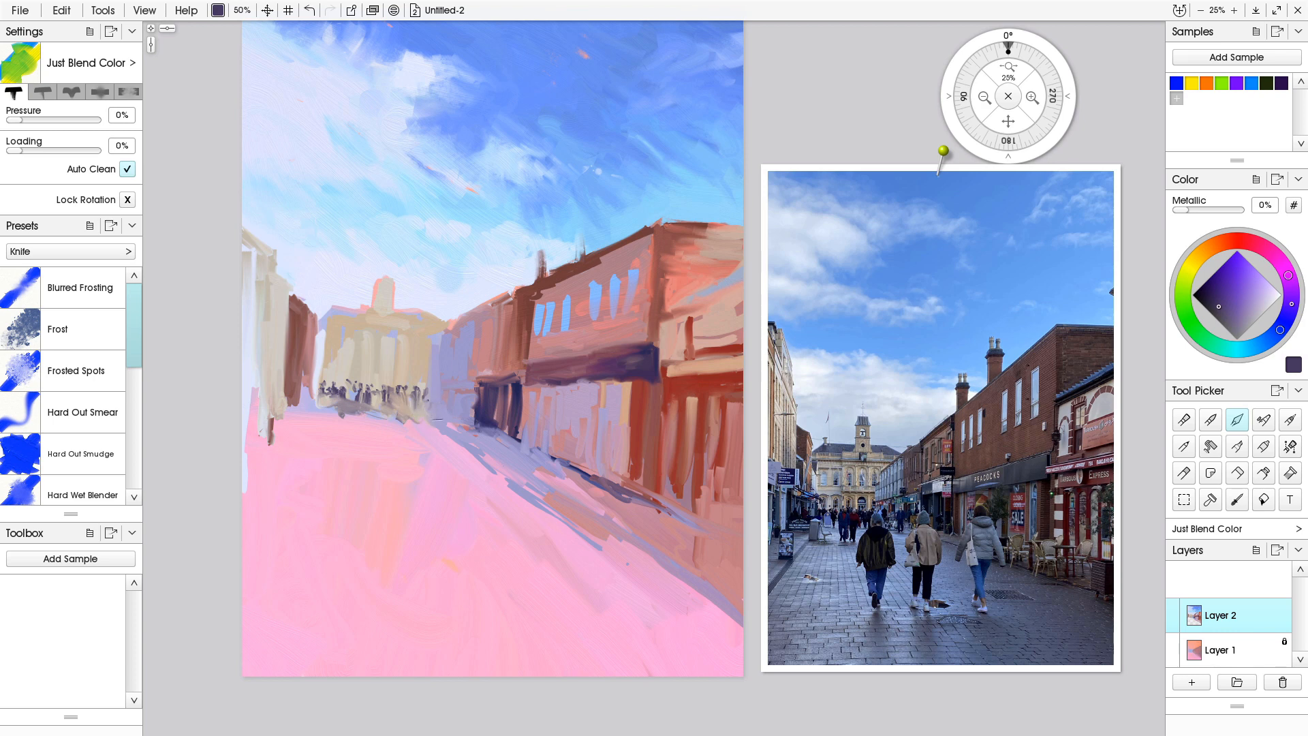
mouse_move(286, 387)
left_mouse_down()
mouse_move(288, 413)
mouse_move(311, 411)
left_mouse_up()
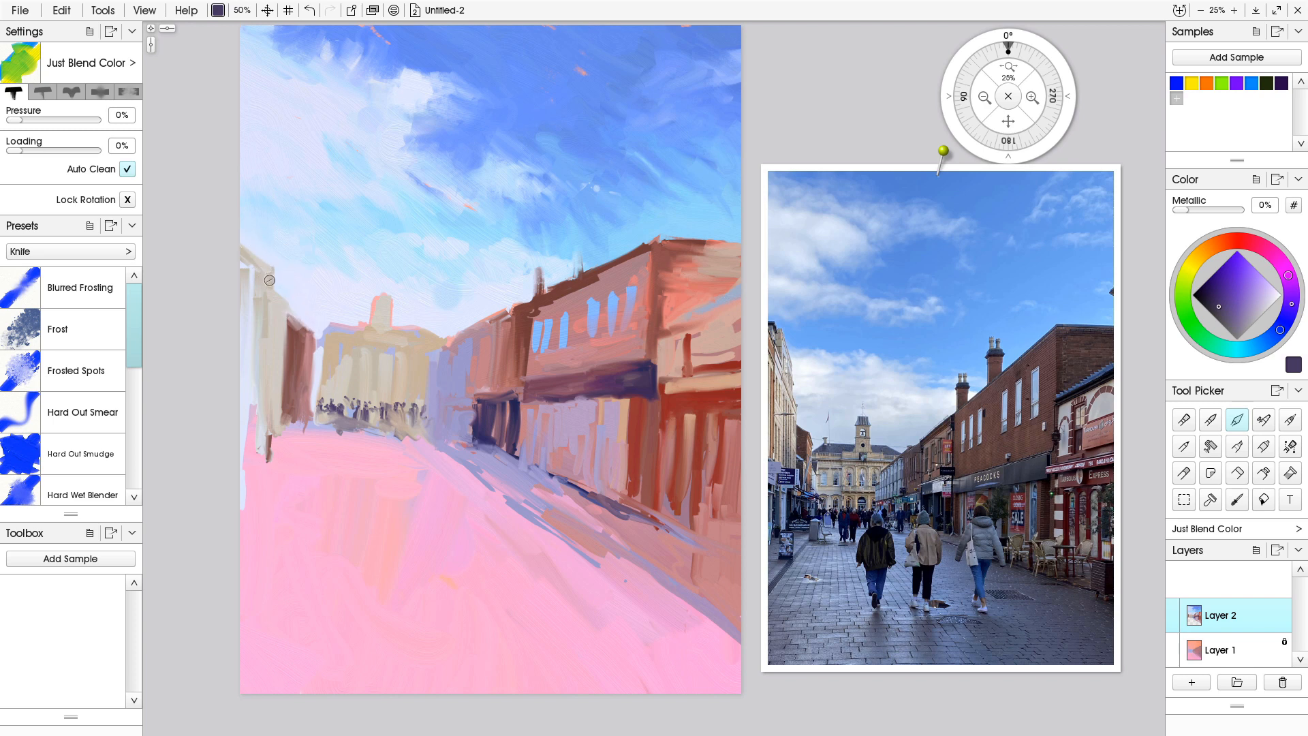
- Return to the Normal Square oil brush and touch up the nearest left building's roofline with sampled grey-beige
left_click(1184, 420)
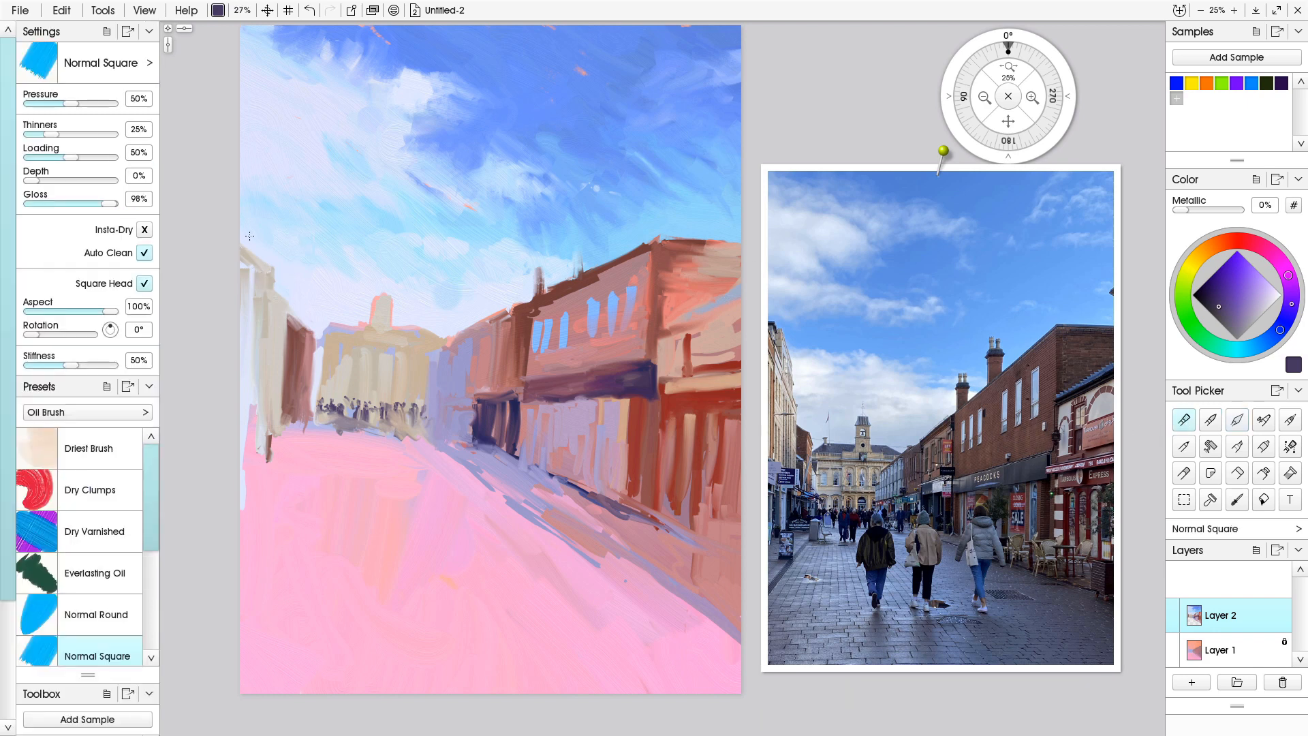
left_click(252, 249, "alt")
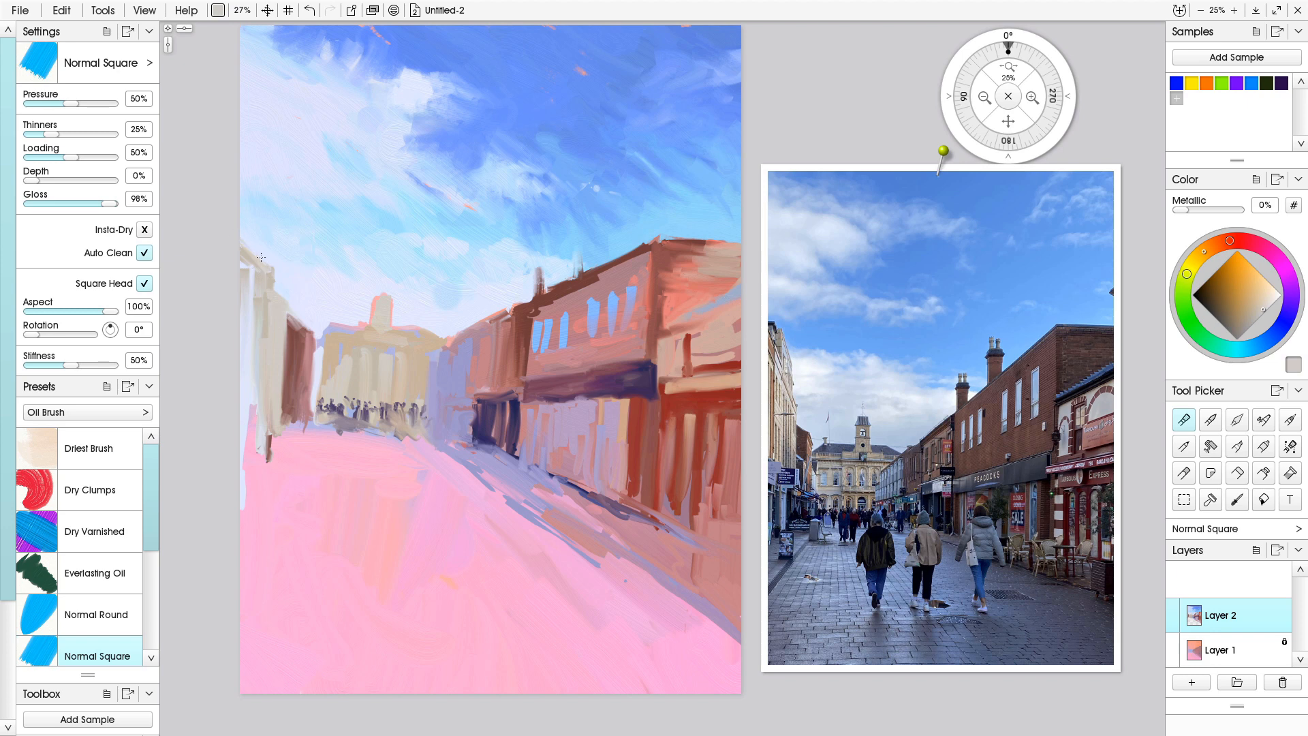
left_click(267, 278, "alt")
- Sample blue-violet, enlarge the brush to 247%, and sweep perspective strokes down the right half of the pink street
left_click(440, 409, "alt")
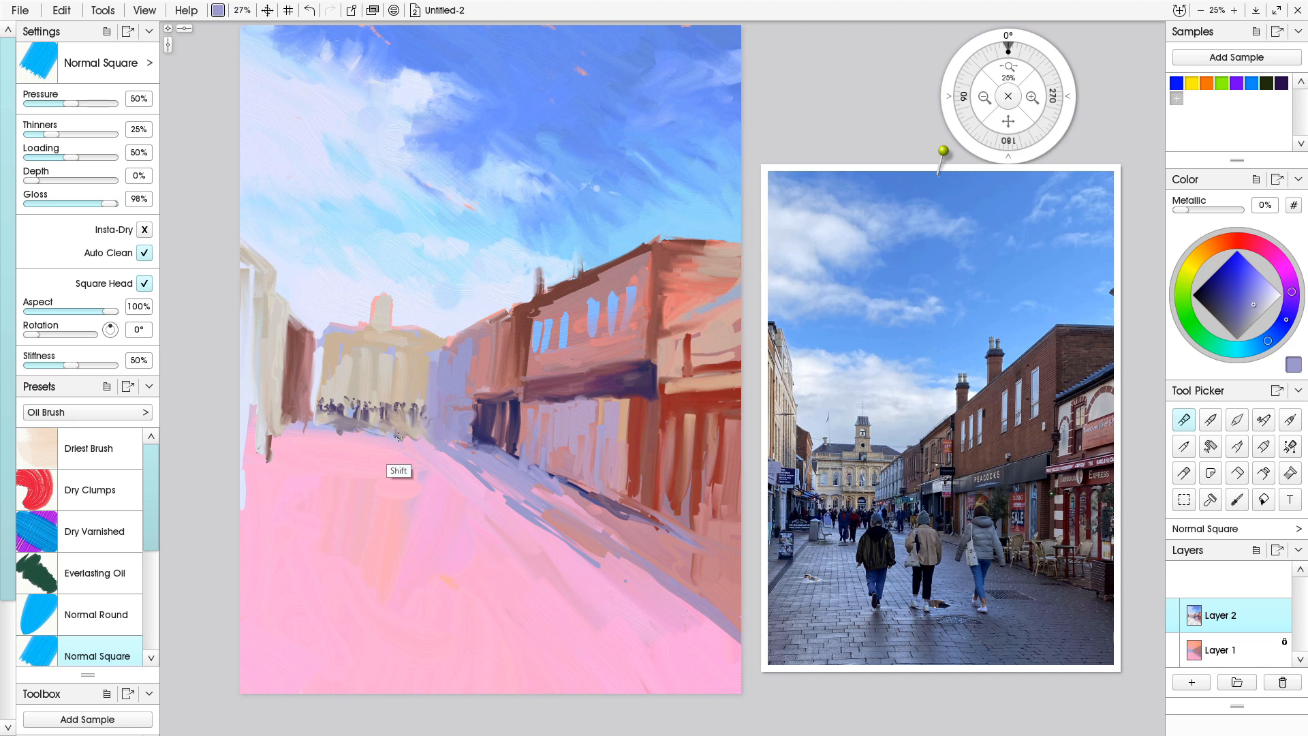
mouse_move(421, 511)
left_mouse_down()
mouse_move(392, 443)
mouse_move(469, 479)
mouse_move(585, 691)
left_mouse_up()
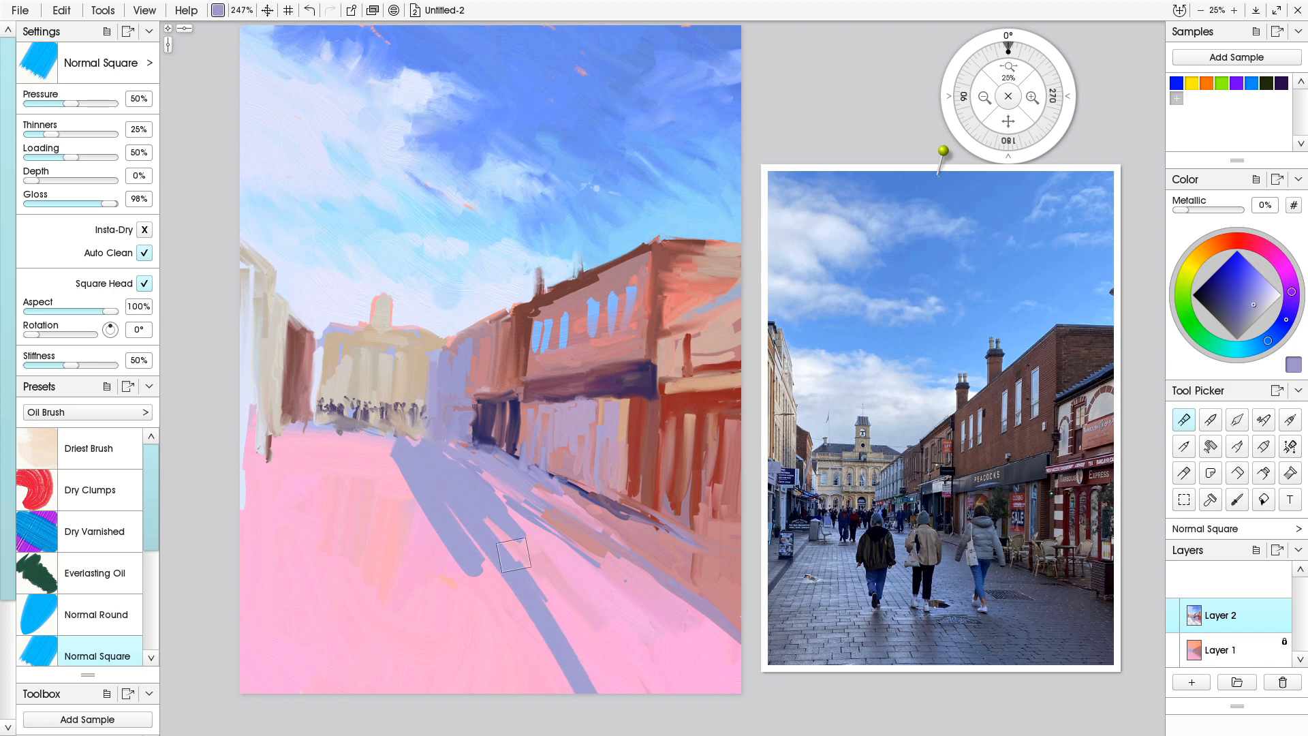
left_click_drag(497, 528, 583, 613)
left_click_drag(487, 480, 592, 580)
left_click_drag(514, 505, 680, 678)
left_click_drag(632, 617, 708, 671)
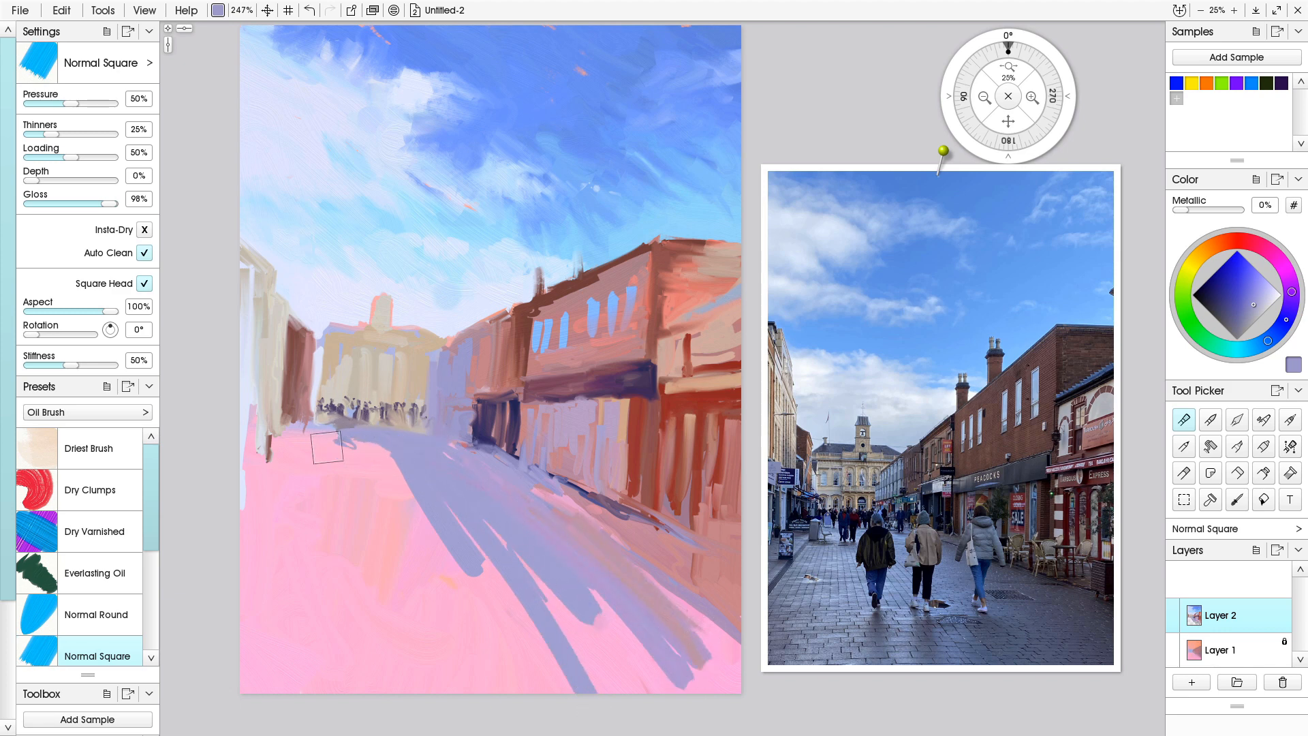
- Cover the rest of the street, the left buildings' ground floors, and the base of the right-hand shopfronts with blue-violet
mouse_move(313, 433)
left_mouse_down()
mouse_move(251, 528)
mouse_move(292, 401)
mouse_move(295, 436)
mouse_move(299, 382)
mouse_move(293, 438)
mouse_move(291, 408)
mouse_move(290, 442)
left_mouse_up()
mouse_move(272, 389)
left_mouse_down()
mouse_move(269, 469)
mouse_move(266, 420)
mouse_move(262, 487)
mouse_move(243, 432)
mouse_move(262, 397)
mouse_move(255, 450)
mouse_move(247, 405)
mouse_move(243, 487)
mouse_move(250, 352)
mouse_move(256, 402)
mouse_move(227, 380)
mouse_move(288, 392)
mouse_move(311, 500)
mouse_move(355, 469)
mouse_move(354, 542)
mouse_move(371, 447)
mouse_move(401, 528)
mouse_move(385, 457)
mouse_move(473, 624)
mouse_move(498, 643)
mouse_move(469, 584)
mouse_move(459, 509)
mouse_move(519, 629)
mouse_move(360, 516)
mouse_move(356, 549)
mouse_move(432, 583)
mouse_move(336, 588)
mouse_move(461, 632)
mouse_move(265, 634)
mouse_move(351, 652)
mouse_move(280, 691)
mouse_move(306, 512)
mouse_move(324, 479)
mouse_move(259, 551)
mouse_move(286, 503)
mouse_move(249, 587)
mouse_move(355, 464)
mouse_move(328, 476)
mouse_move(342, 456)
mouse_move(266, 669)
mouse_move(305, 545)
mouse_move(236, 680)
mouse_move(438, 625)
mouse_move(440, 594)
mouse_move(390, 530)
mouse_move(545, 667)
mouse_move(525, 582)
mouse_move(620, 648)
mouse_move(623, 592)
mouse_move(703, 648)
mouse_move(596, 489)
mouse_move(665, 557)
mouse_move(641, 549)
mouse_move(617, 528)
mouse_move(689, 561)
mouse_move(671, 538)
mouse_move(732, 579)
mouse_move(538, 477)
mouse_move(643, 533)
left_mouse_up()
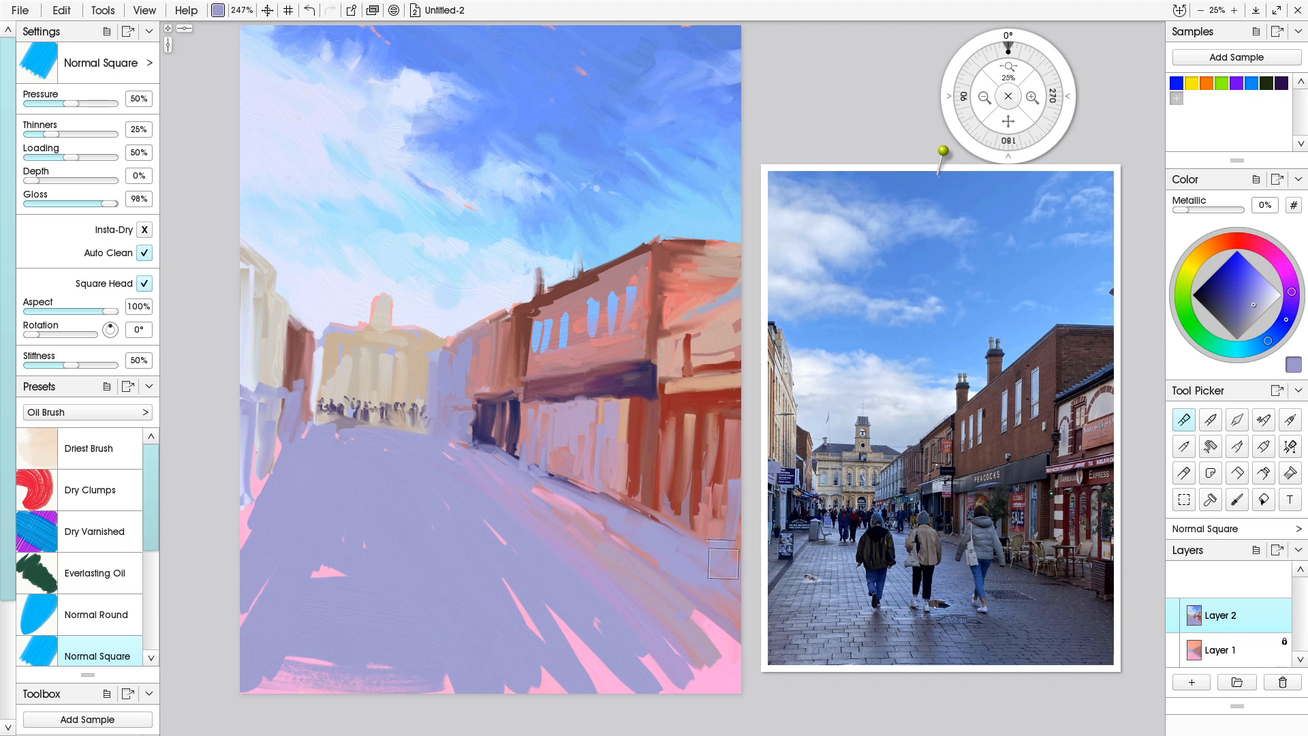
left_click_drag(692, 449, 684, 540)
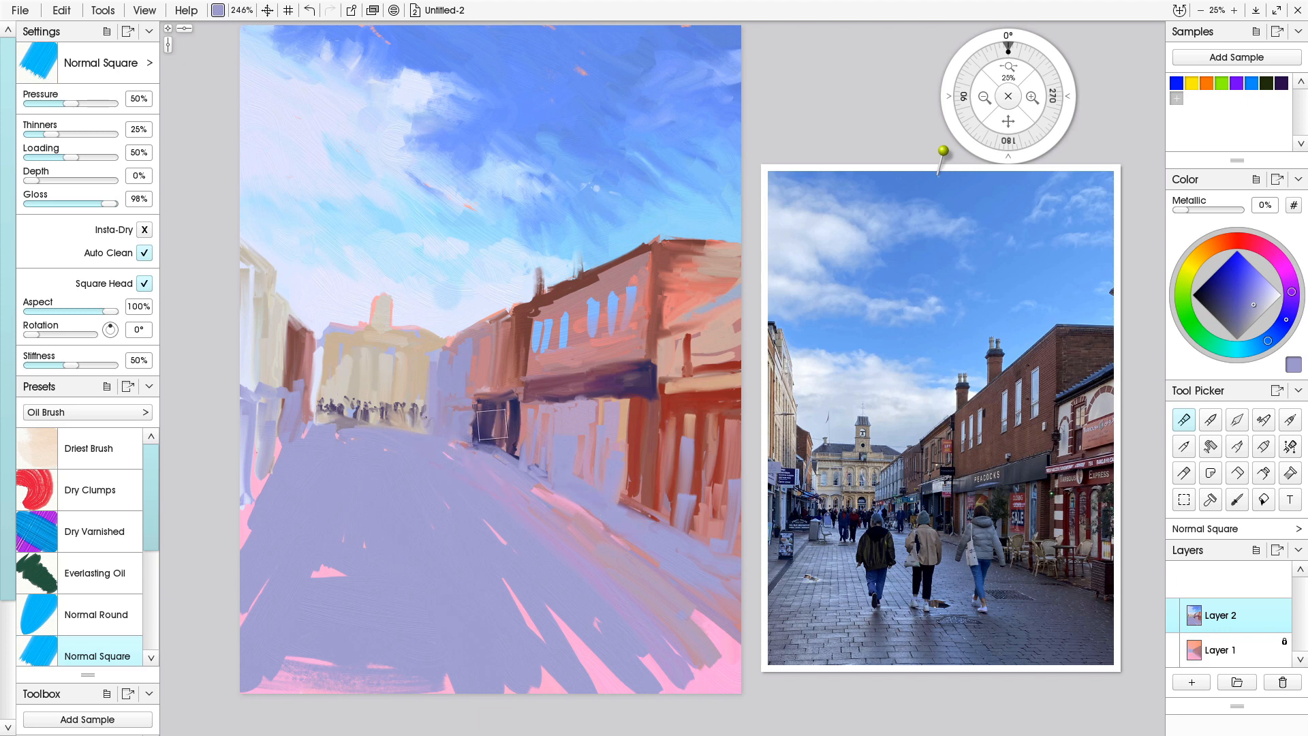
- Shrink the brush to 82% and paint blue-violet strokes around the dark distant shopfront
mouse_move(504, 427)
left_mouse_down()
mouse_move(493, 425)
mouse_move(505, 410)
left_mouse_up()
mouse_move(501, 435)
left_mouse_down("shift")
mouse_move(517, 422)
mouse_move(507, 413)
left_mouse_up("shift")
left_click_drag(506, 411, 493, 445)
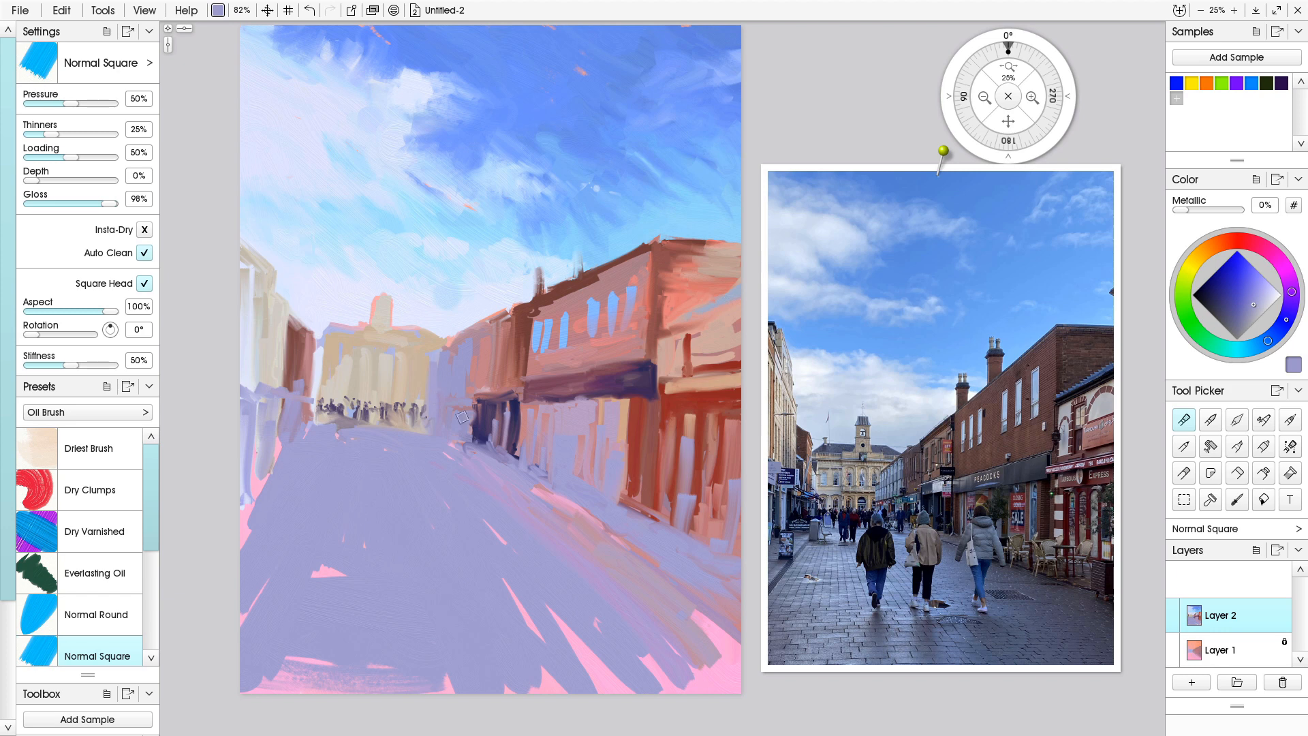
- Paint the left buildings' ground-floor shopfronts with dark violet and pale lavender sampled from the canvas
left_click(482, 449, "alt")
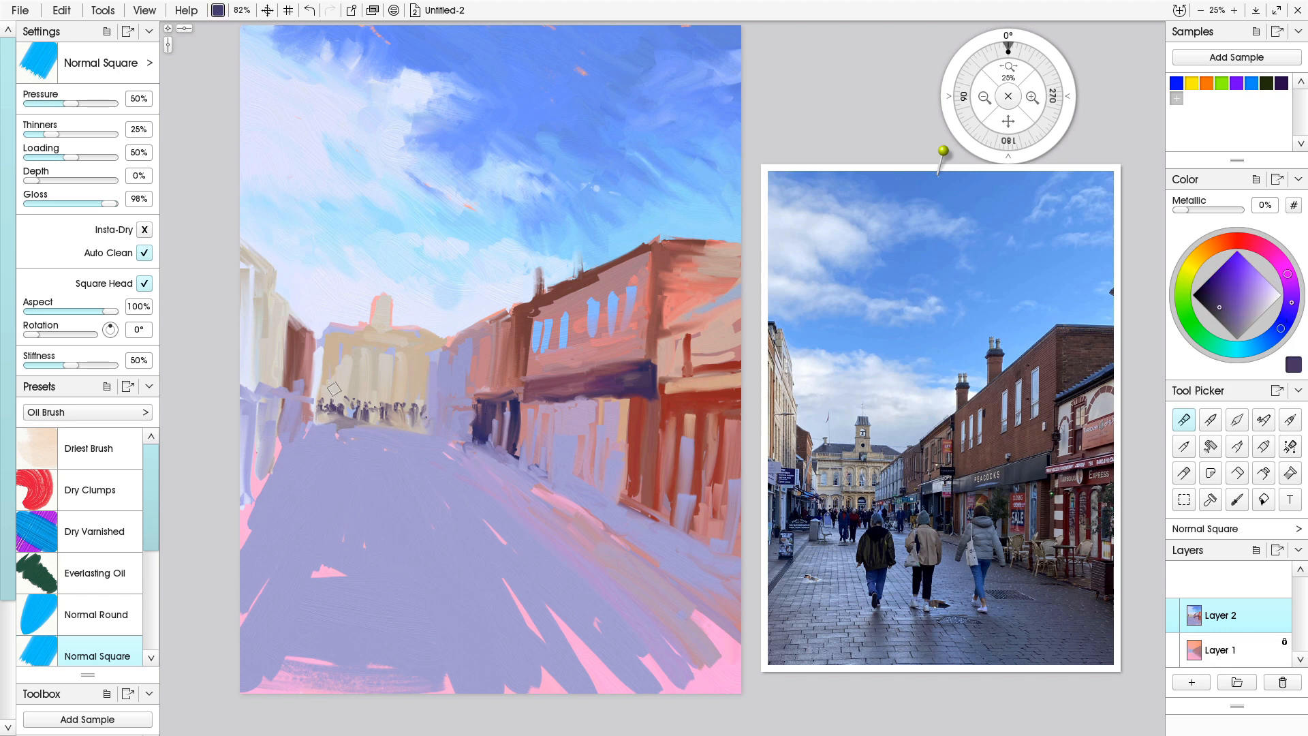
mouse_move(287, 391)
left_mouse_down()
mouse_move(317, 405)
mouse_move(288, 396)
left_mouse_up()
mouse_move(293, 402)
left_mouse_down()
mouse_move(309, 422)
mouse_move(287, 432)
mouse_move(302, 431)
mouse_move(294, 442)
left_mouse_up()
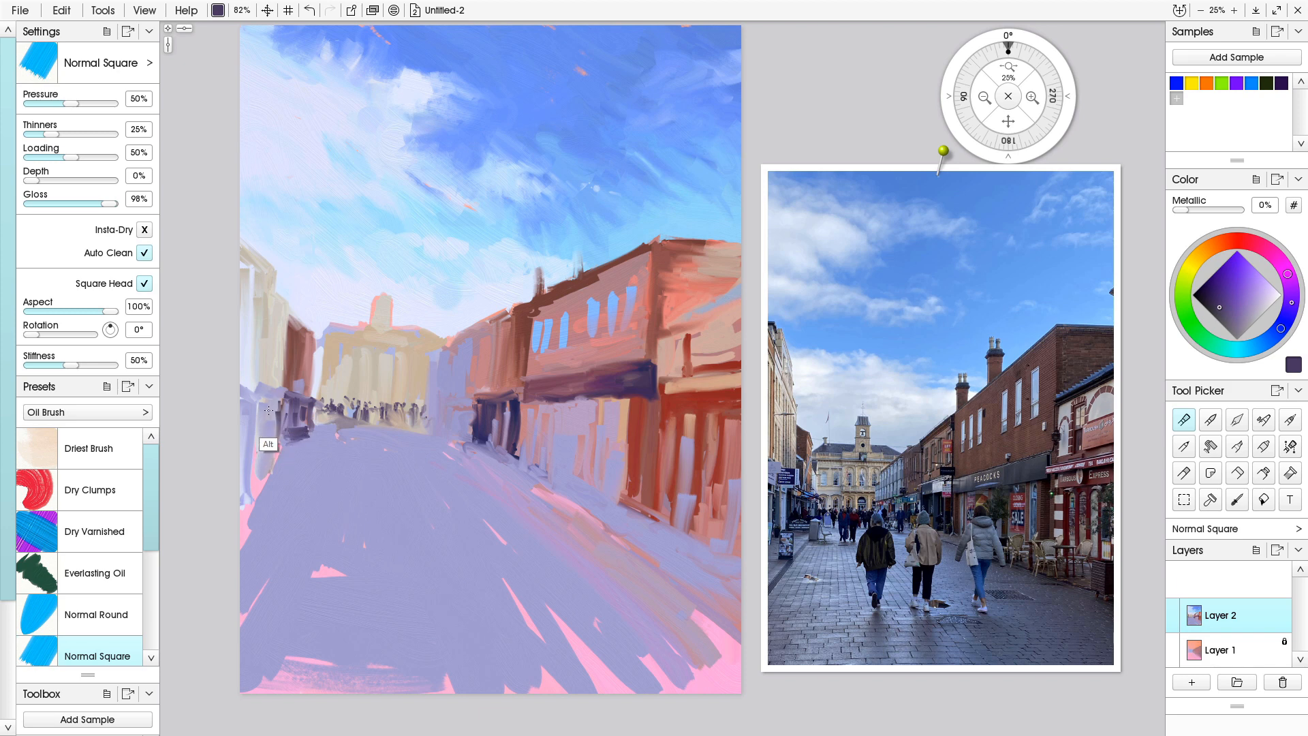
left_click(268, 444, "alt")
left_click(249, 380, "alt")
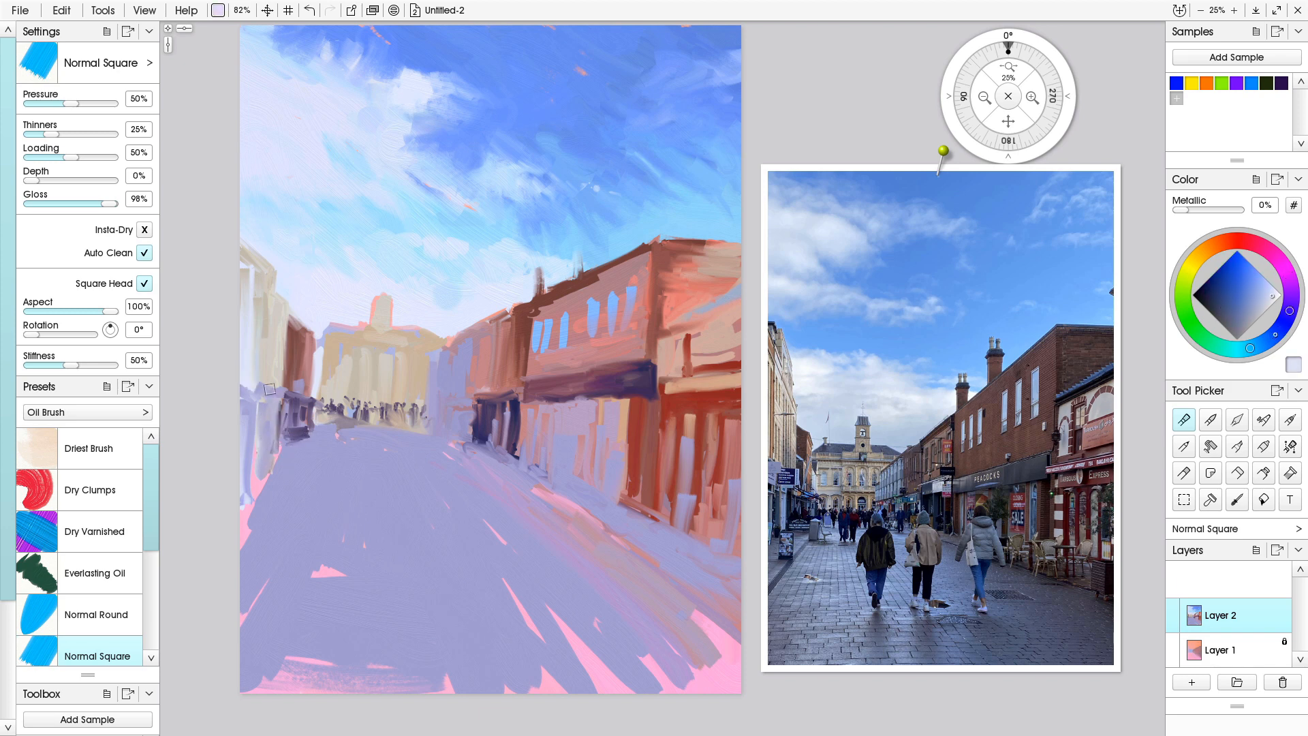
left_click_drag(270, 416, 272, 447)
left_click_drag(248, 387, 283, 385)
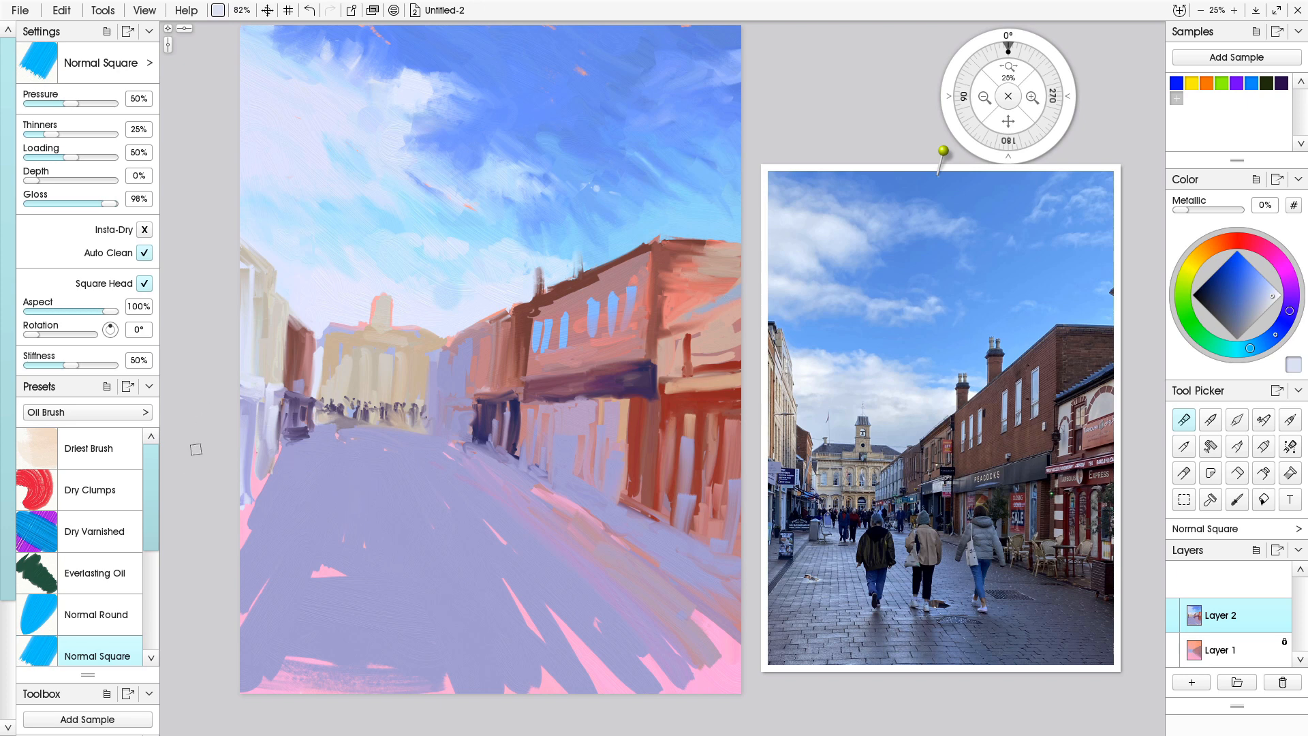
left_click_drag(244, 436, 248, 504)
- Brush pale lavender highlights across the far end of the street and down the town hall's facade
mouse_move(329, 450)
left_mouse_down()
mouse_move(359, 445)
mouse_move(328, 449)
mouse_move(398, 457)
mouse_move(315, 445)
mouse_move(353, 454)
mouse_move(329, 442)
mouse_move(327, 458)
mouse_move(366, 442)
mouse_move(336, 437)
mouse_move(402, 442)
mouse_move(327, 443)
mouse_move(411, 448)
mouse_move(360, 451)
left_mouse_up()
left_click(336, 333, "alt")
left_click_drag(445, 452, 371, 451)
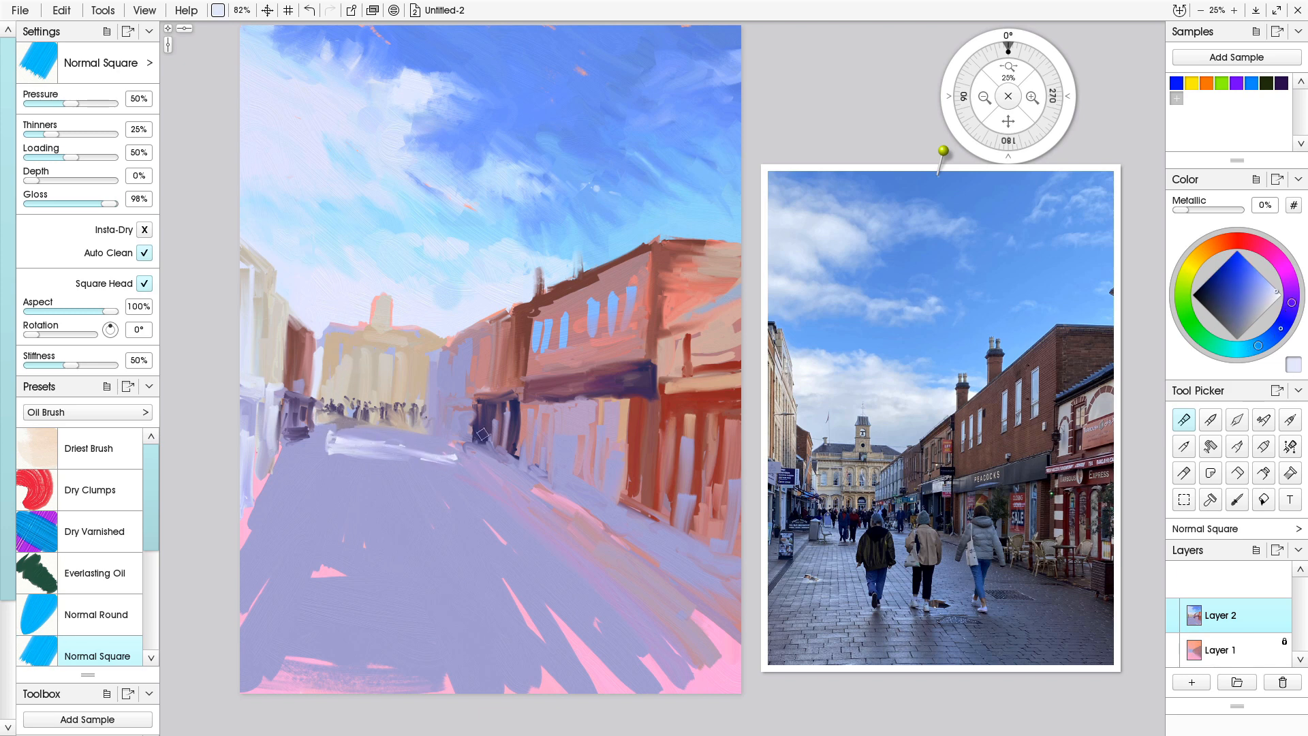
left_click_drag(423, 364, 421, 404)
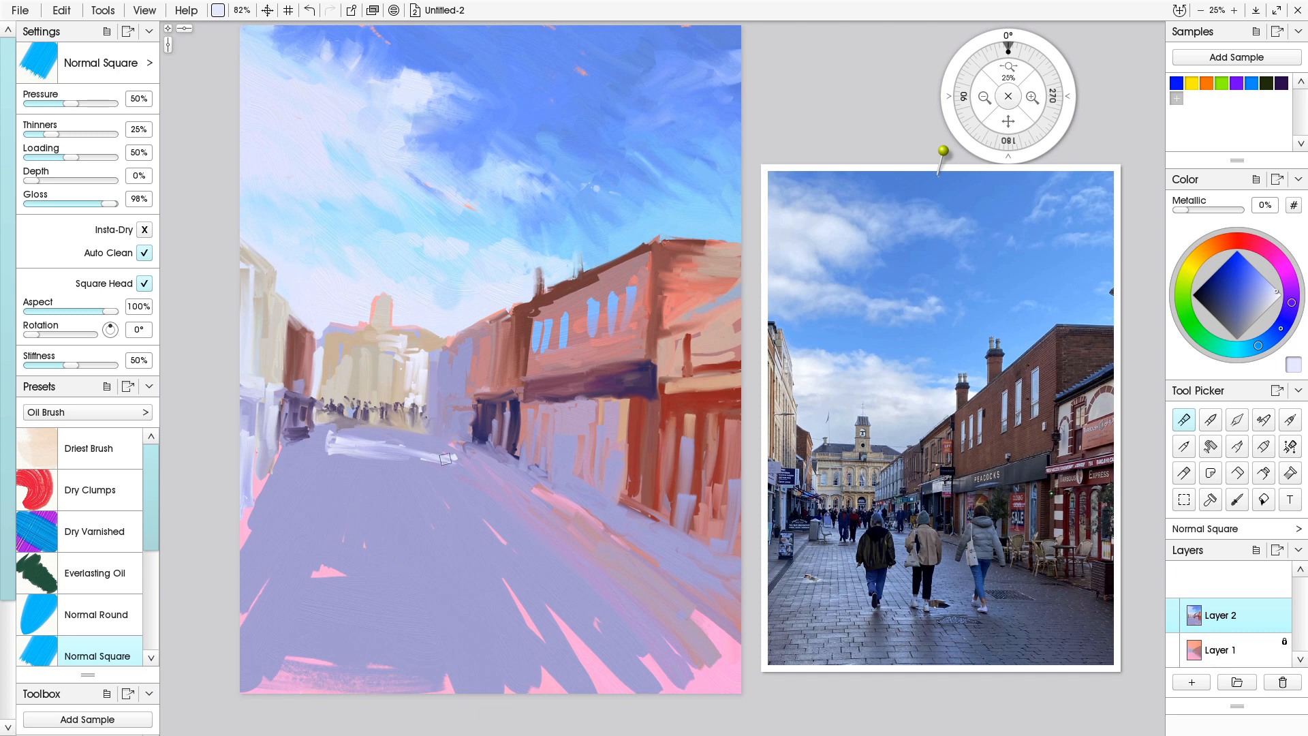
mouse_move(407, 436)
left_mouse_down()
mouse_move(317, 449)
mouse_move(323, 434)
mouse_move(310, 509)
left_mouse_up()
mouse_move(326, 442)
left_mouse_down()
mouse_move(324, 484)
mouse_move(317, 353)
mouse_move(310, 411)
mouse_move(330, 461)
mouse_move(372, 464)
mouse_move(317, 474)
mouse_move(355, 279)
mouse_move(312, 498)
left_mouse_up()
- Sample light blue from the sky, enlarge the brush to 162%, and streak highlights over the upper part of the street
left_click(334, 283, "alt")
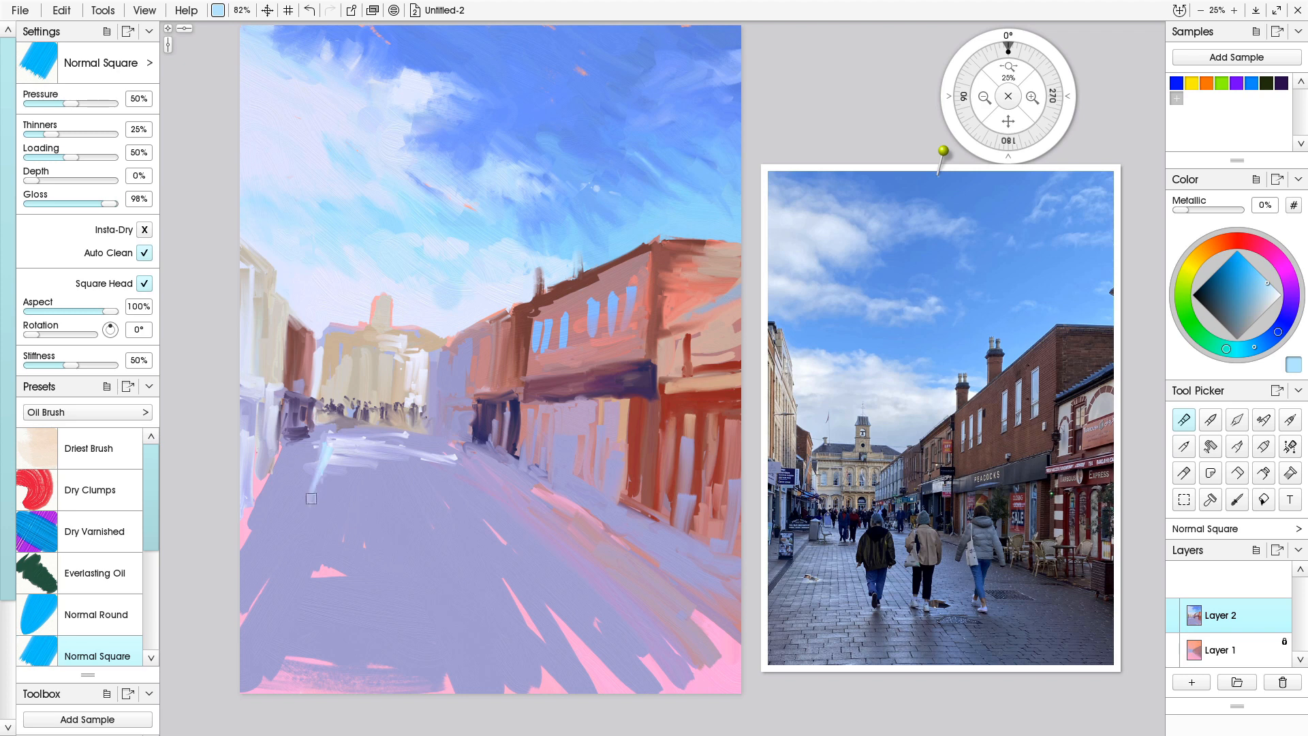
left_click_drag(333, 441, 276, 606)
mouse_move(406, 461)
left_mouse_down()
mouse_move(483, 476)
mouse_move(395, 467)
mouse_move(470, 480)
left_mouse_up()
mouse_move(442, 484)
left_mouse_down()
mouse_move(474, 484)
mouse_move(432, 475)
mouse_move(424, 456)
mouse_move(488, 507)
mouse_move(499, 497)
left_mouse_up()
mouse_move(450, 453)
left_mouse_down()
mouse_move(532, 503)
mouse_move(477, 508)
left_mouse_up()
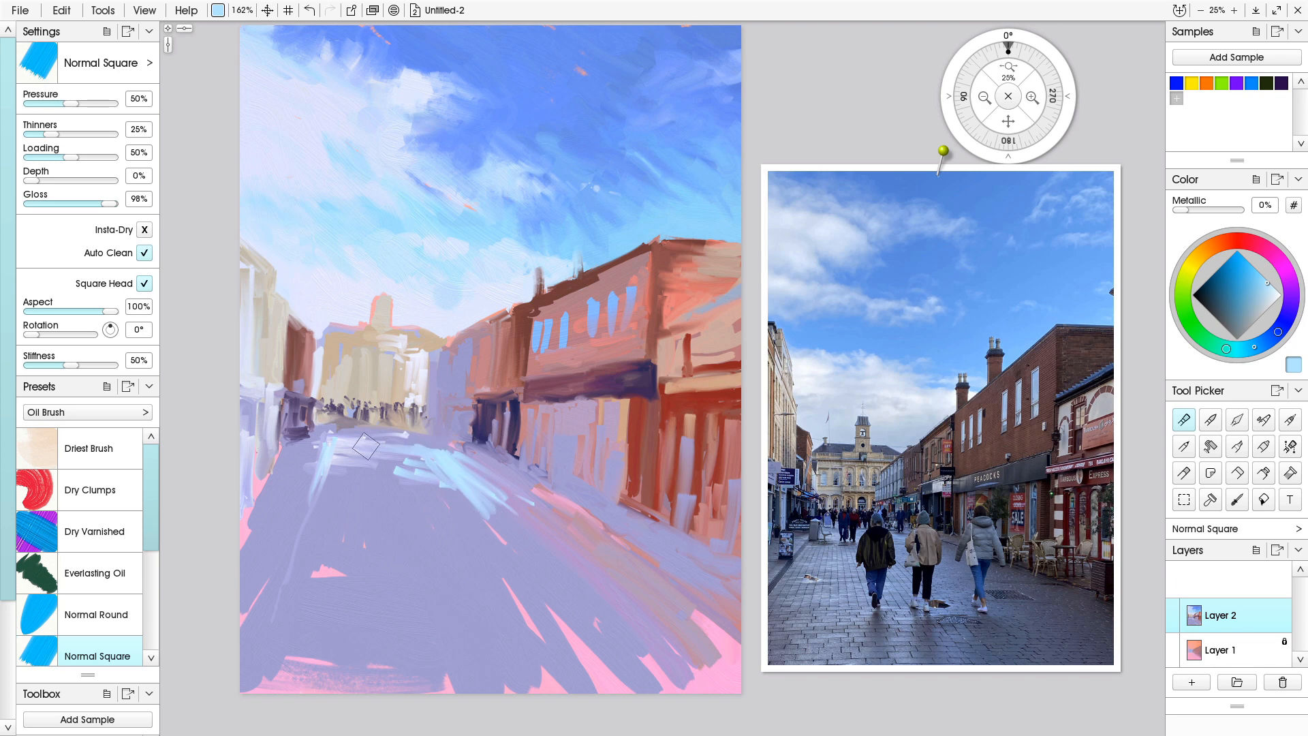
mouse_move(401, 446)
left_mouse_down()
mouse_move(429, 447)
mouse_move(403, 459)
mouse_move(415, 464)
mouse_move(439, 460)
mouse_move(402, 468)
mouse_move(448, 481)
mouse_move(417, 495)
left_mouse_up()
- Sweep light-blue horizontal and perspective strokes across the middle and foreground of the street
mouse_move(341, 566)
left_mouse_down()
mouse_move(492, 592)
mouse_move(343, 565)
mouse_move(490, 569)
mouse_move(284, 547)
mouse_move(289, 566)
mouse_move(383, 586)
mouse_move(284, 588)
mouse_move(363, 601)
mouse_move(283, 593)
mouse_move(449, 608)
left_mouse_up()
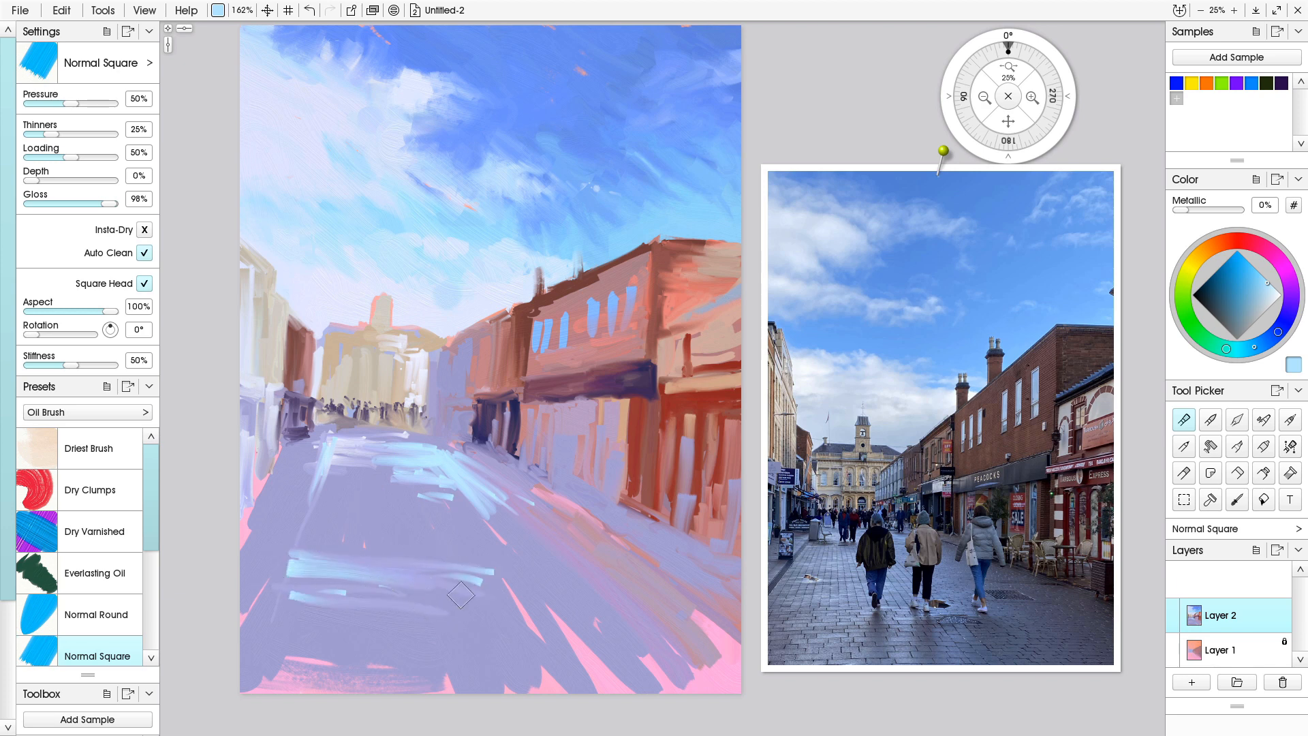
mouse_move(477, 519)
left_mouse_down()
mouse_move(552, 596)
mouse_move(496, 516)
mouse_move(616, 622)
left_mouse_up()
left_click_drag(555, 580, 671, 687)
mouse_move(539, 545)
left_mouse_down()
mouse_move(664, 675)
mouse_move(553, 564)
mouse_move(581, 591)
left_mouse_up()
left_click_drag(519, 551, 630, 693)
mouse_move(579, 615)
left_mouse_down()
mouse_move(518, 549)
mouse_move(589, 623)
left_mouse_up()
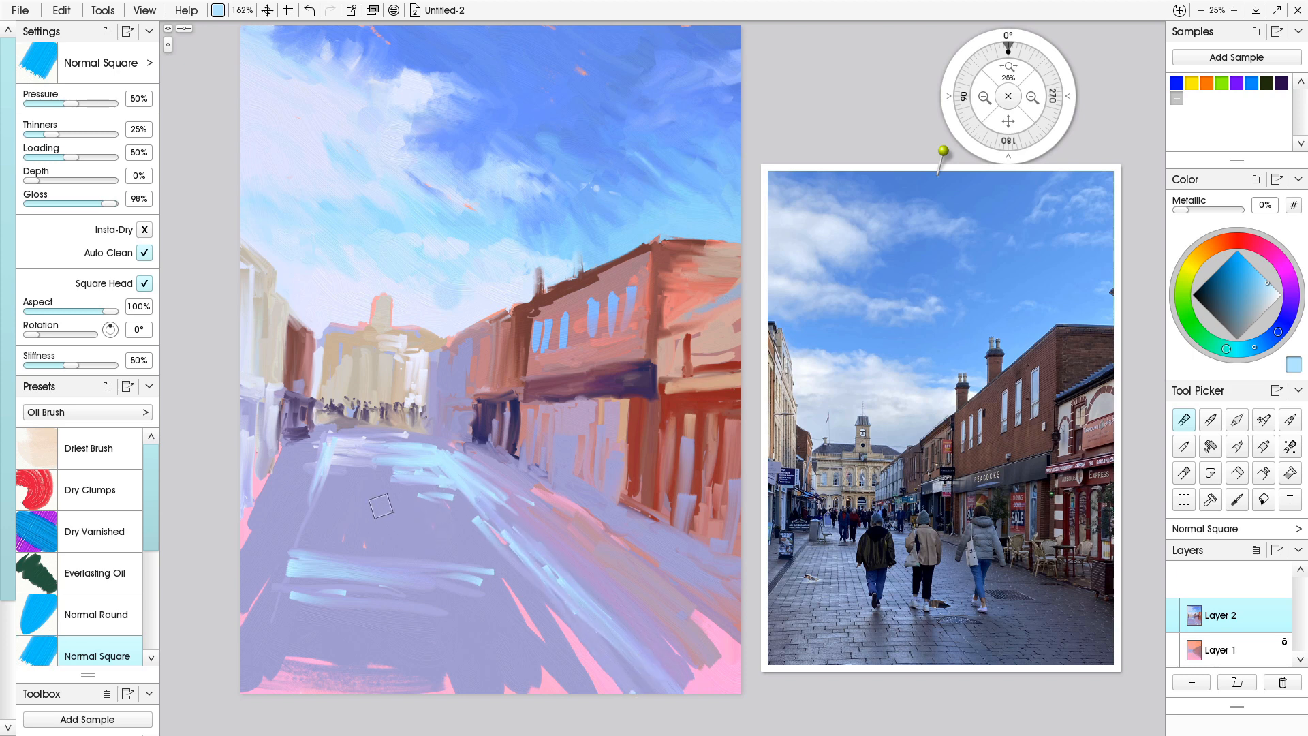
mouse_move(446, 539)
left_mouse_down()
mouse_move(506, 615)
mouse_move(426, 546)
mouse_move(399, 586)
mouse_move(382, 537)
left_mouse_up()
mouse_move(463, 529)
left_mouse_down()
mouse_move(327, 506)
mouse_move(447, 504)
mouse_move(462, 510)
mouse_move(313, 489)
left_mouse_up()
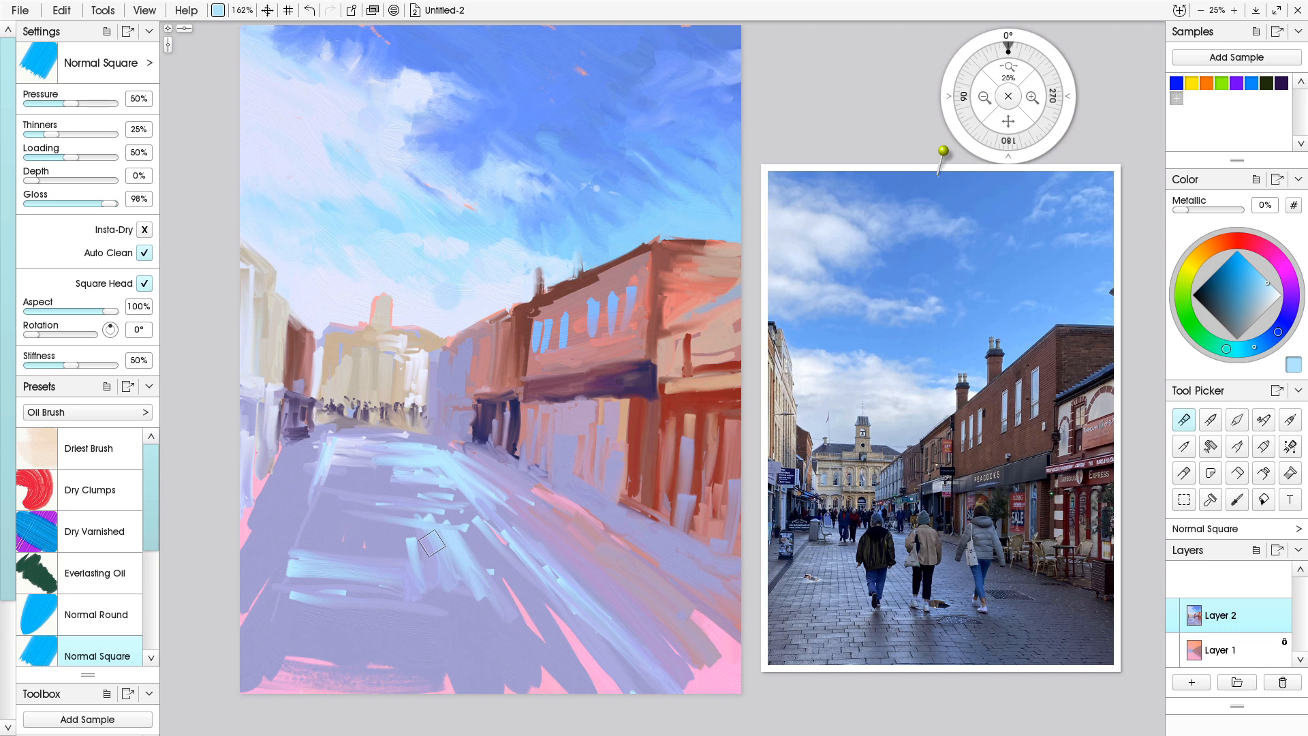
mouse_move(316, 615)
left_mouse_down()
mouse_move(466, 635)
mouse_move(308, 631)
mouse_move(482, 640)
mouse_move(481, 650)
left_mouse_up()
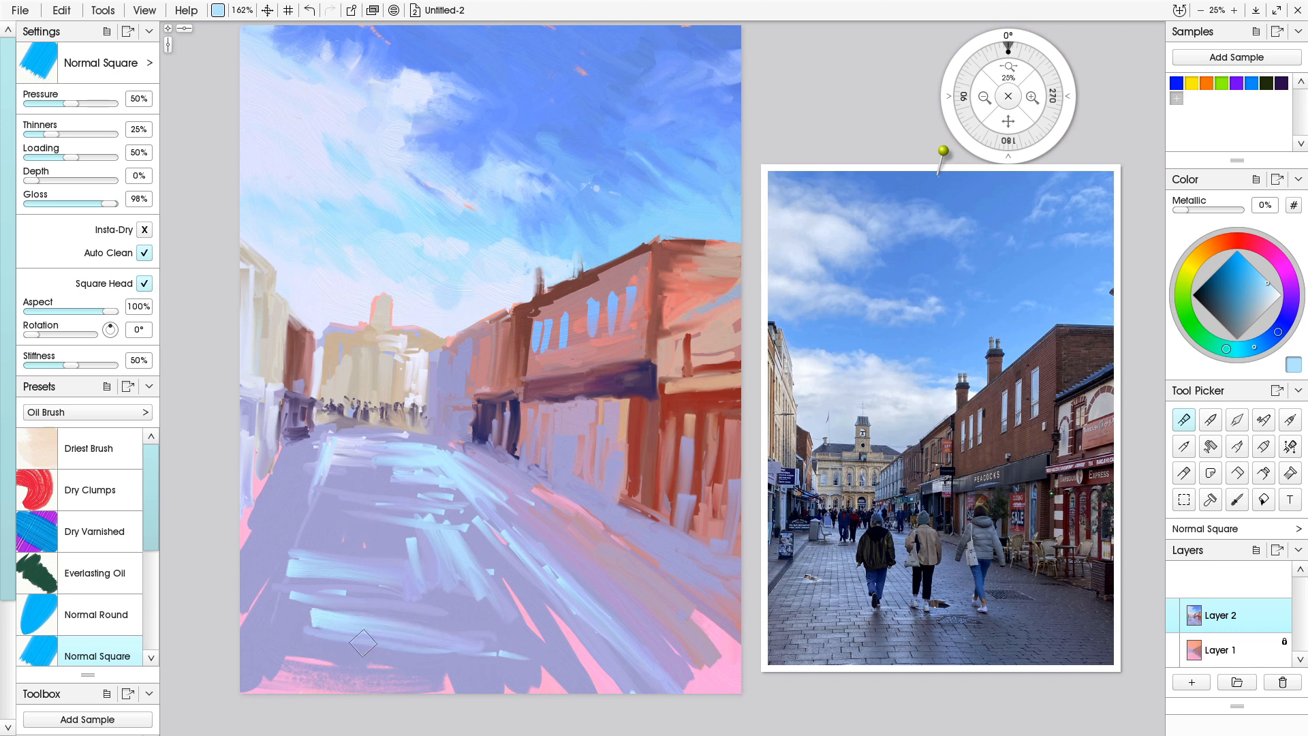
- Sample dusty red from the brick buildings and lay broad strokes across the street's foreground
key("alt")
left_click(483, 367, "alt")
mouse_move(330, 632)
left_mouse_down()
mouse_move(541, 650)
mouse_move(303, 650)
mouse_move(441, 671)
mouse_move(304, 665)
mouse_move(489, 692)
mouse_move(273, 672)
left_mouse_up()
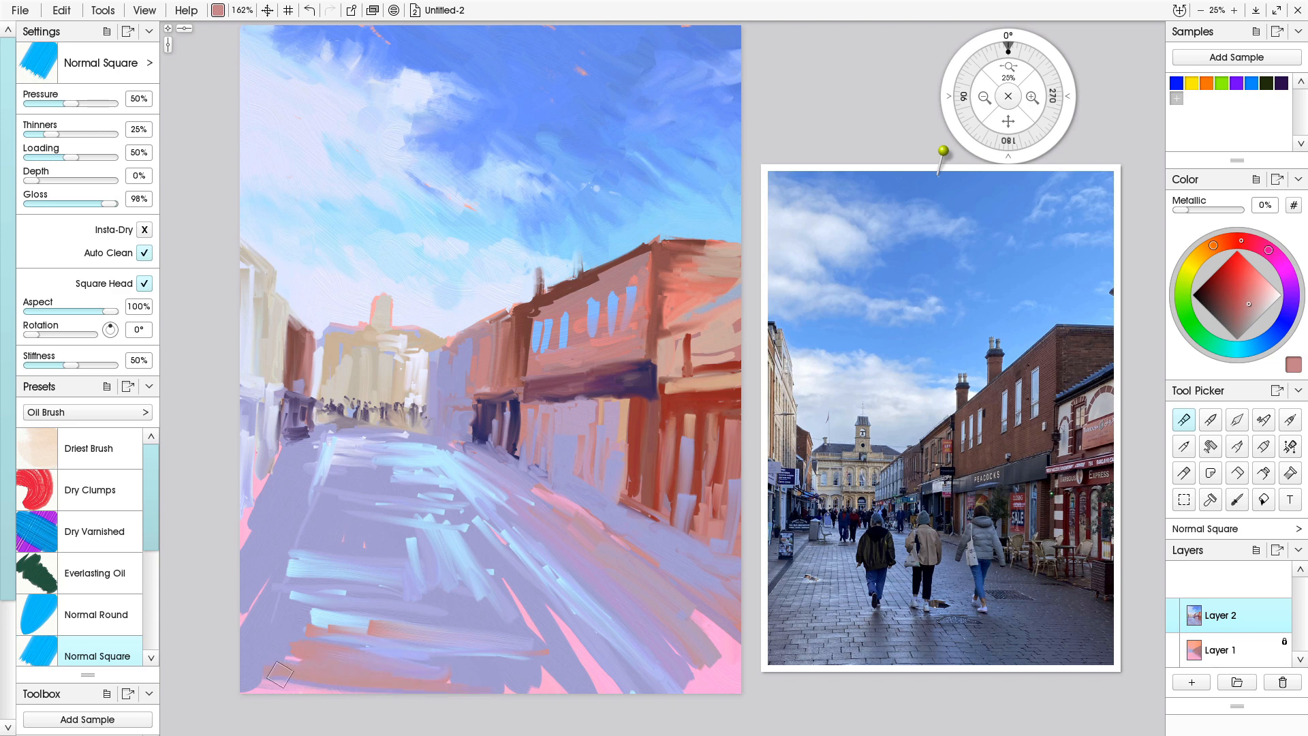
mouse_move(606, 660)
left_mouse_down()
mouse_move(490, 650)
mouse_move(554, 680)
mouse_move(513, 686)
mouse_move(607, 665)
mouse_move(585, 643)
mouse_move(600, 637)
mouse_move(533, 622)
mouse_move(611, 620)
mouse_move(653, 660)
left_mouse_up()
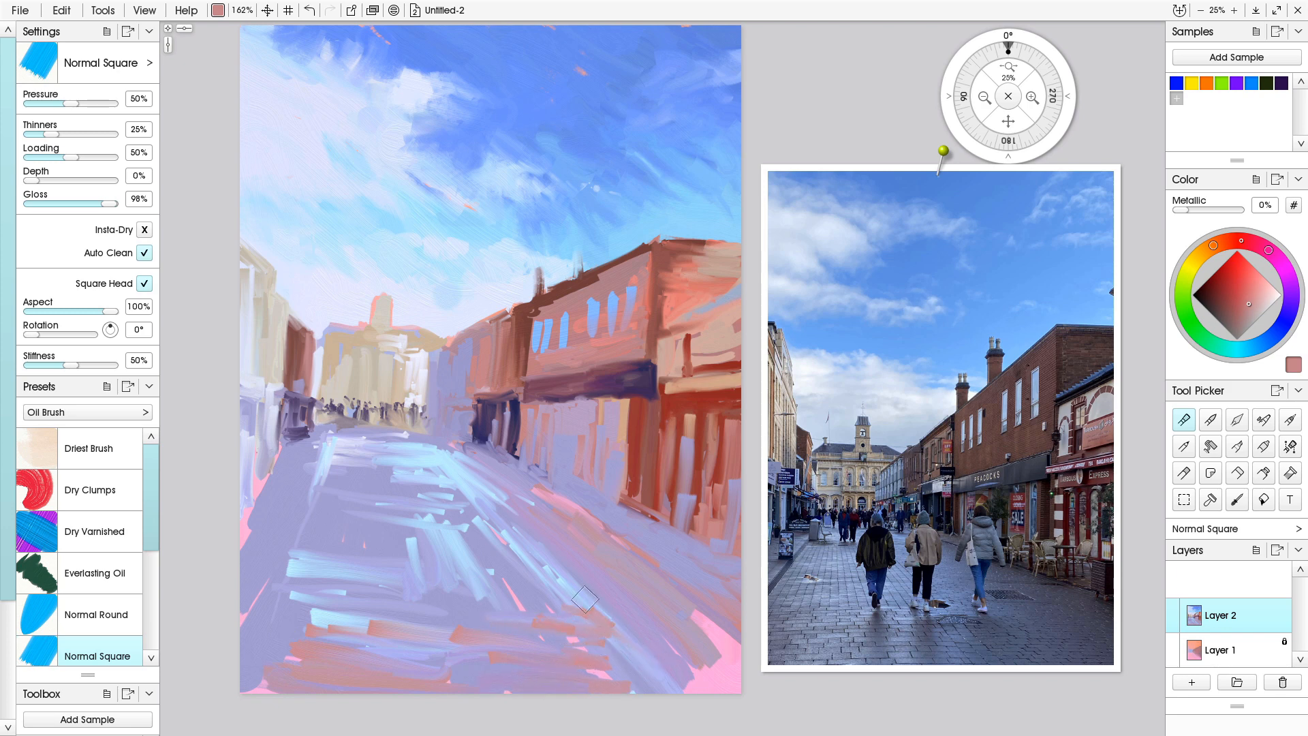
left_click_drag(617, 614, 722, 700)
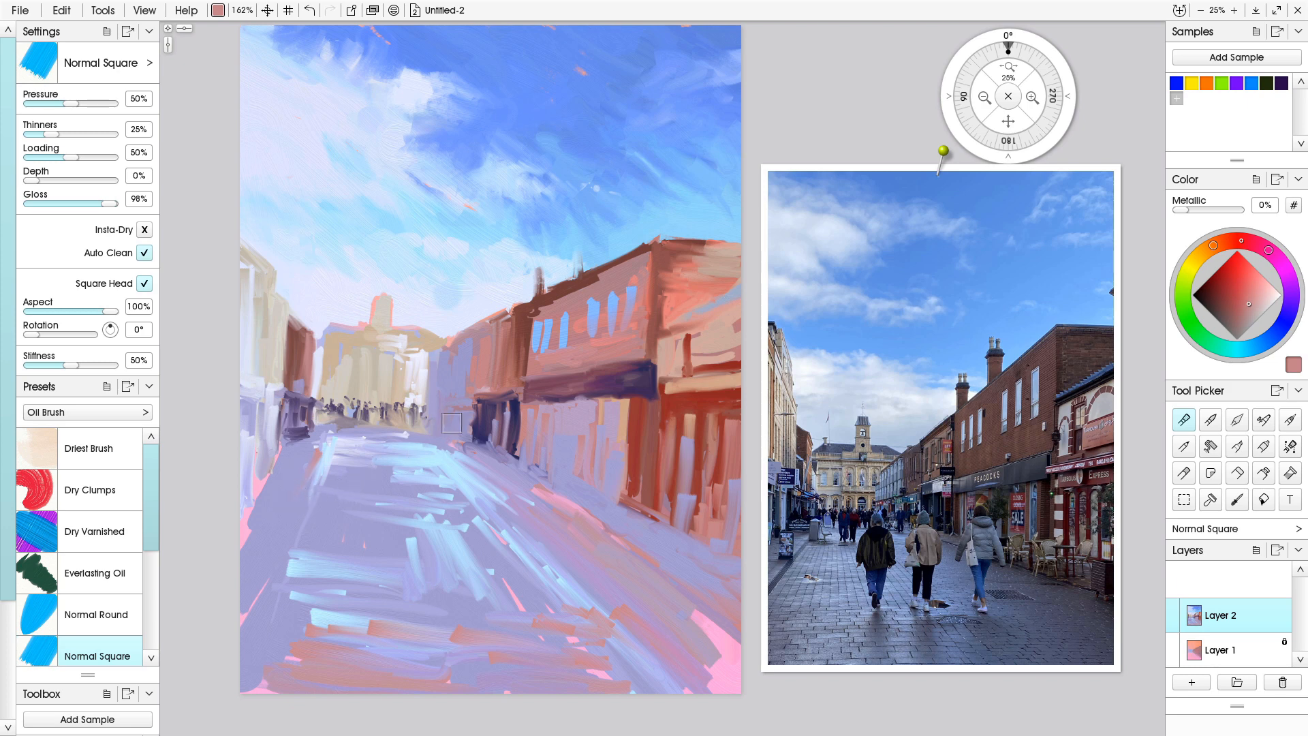
- Sample dark violet and paint perspective strokes along the street's left edge below the buildings
left_click(488, 451, "alt")
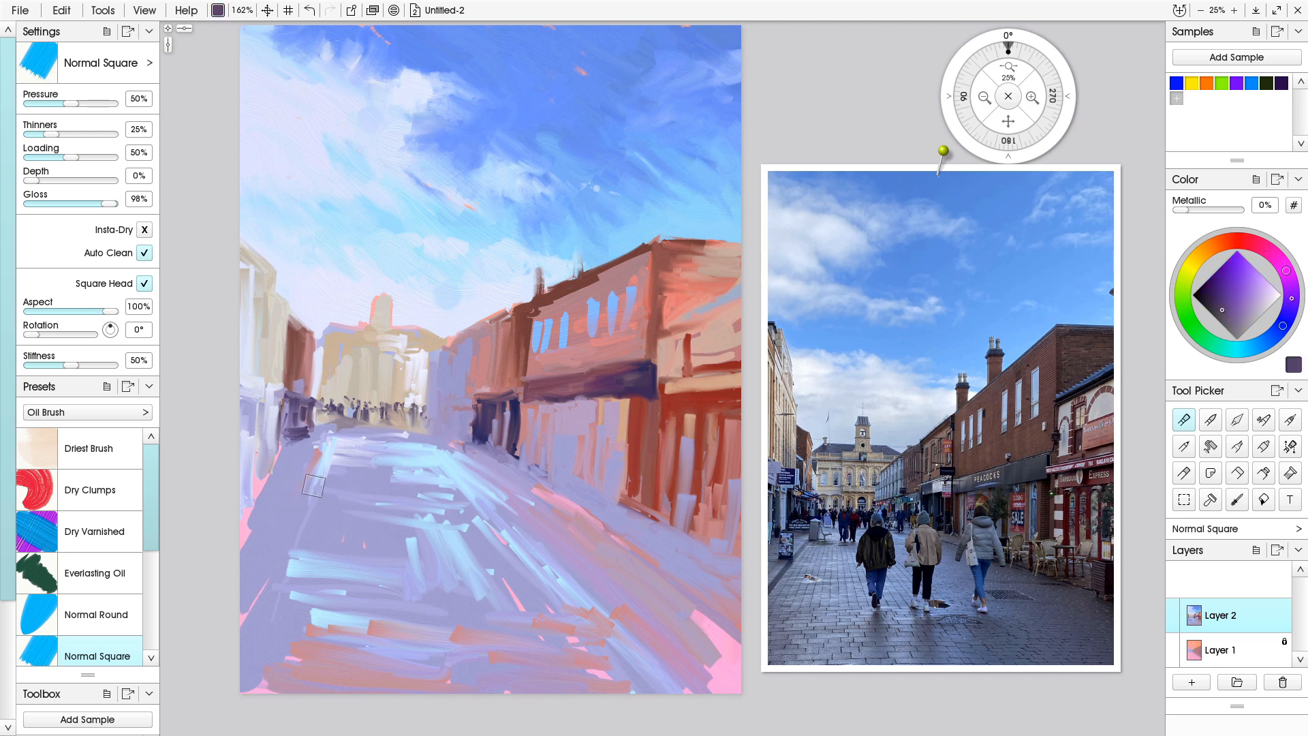
left_click_drag(319, 453, 275, 573)
left_click_drag(316, 475, 269, 564)
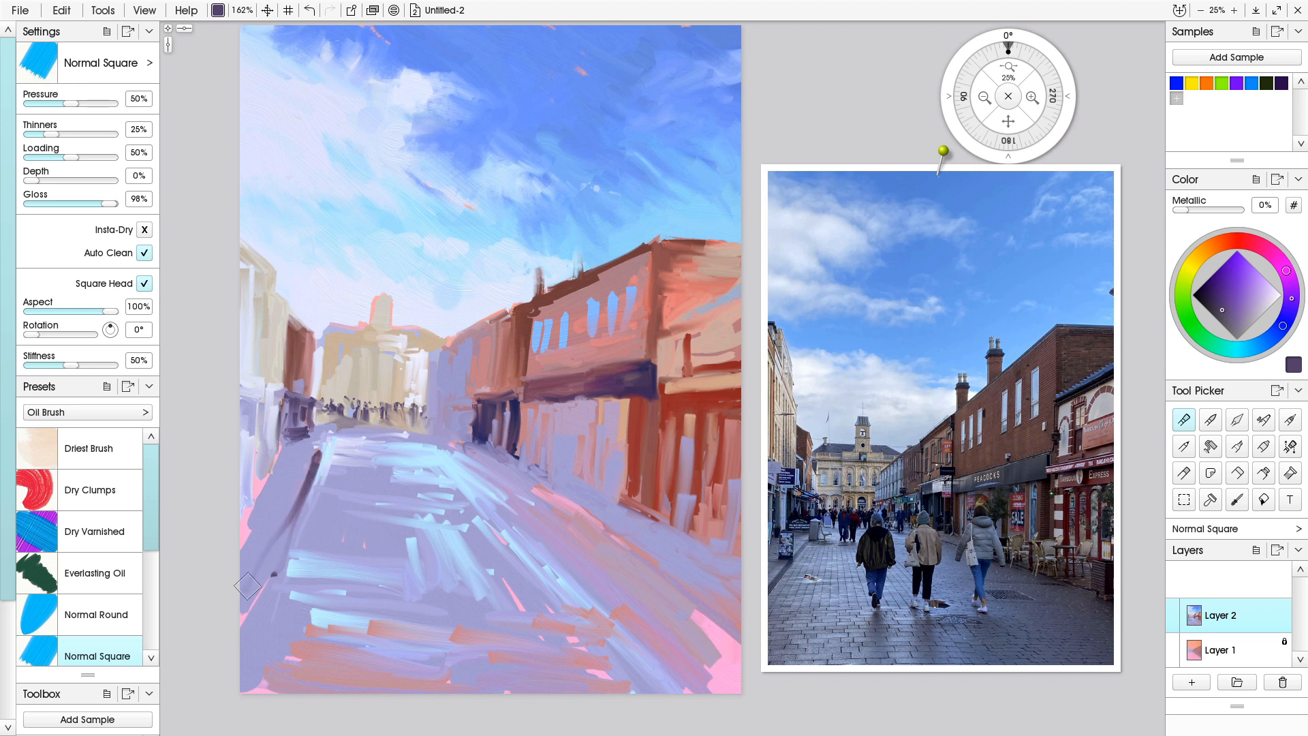
mouse_move(292, 516)
left_mouse_down()
mouse_move(241, 600)
mouse_move(289, 526)
left_mouse_up()
mouse_move(320, 446)
left_mouse_down()
mouse_move(300, 429)
mouse_move(293, 444)
mouse_move(312, 443)
mouse_move(293, 442)
mouse_move(310, 445)
mouse_move(264, 483)
mouse_move(277, 459)
mouse_move(278, 497)
mouse_move(275, 457)
mouse_move(287, 456)
mouse_move(280, 499)
mouse_move(294, 452)
mouse_move(277, 502)
left_mouse_up()
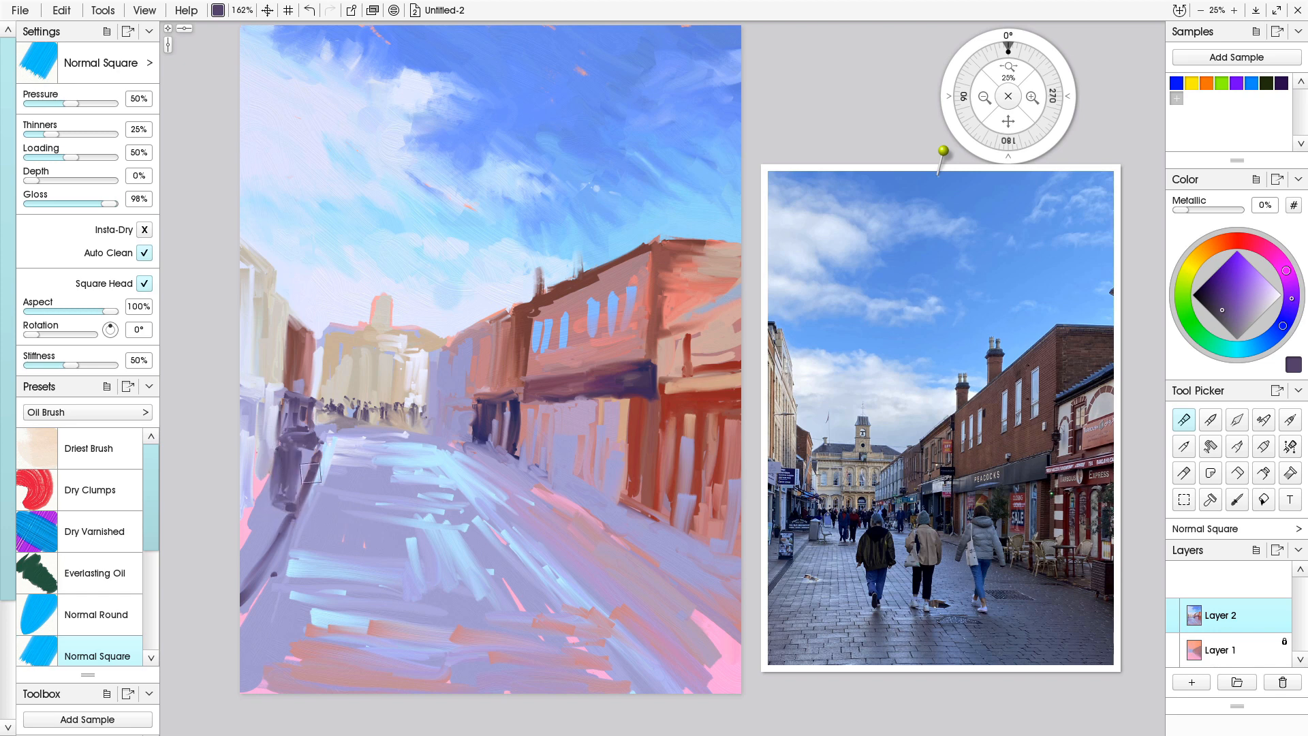
- Sample light blue from the street and paint highlights beside the dark left kerb near the distant crowd
left_click(386, 491, "alt")
mouse_move(320, 460)
left_mouse_down()
mouse_move(315, 446)
mouse_move(254, 537)
mouse_move(286, 503)
mouse_move(270, 529)
mouse_move(249, 508)
mouse_move(251, 530)
mouse_move(290, 501)
mouse_move(262, 545)
mouse_move(320, 479)
mouse_move(306, 520)
mouse_move(302, 449)
mouse_move(297, 495)
left_mouse_up()
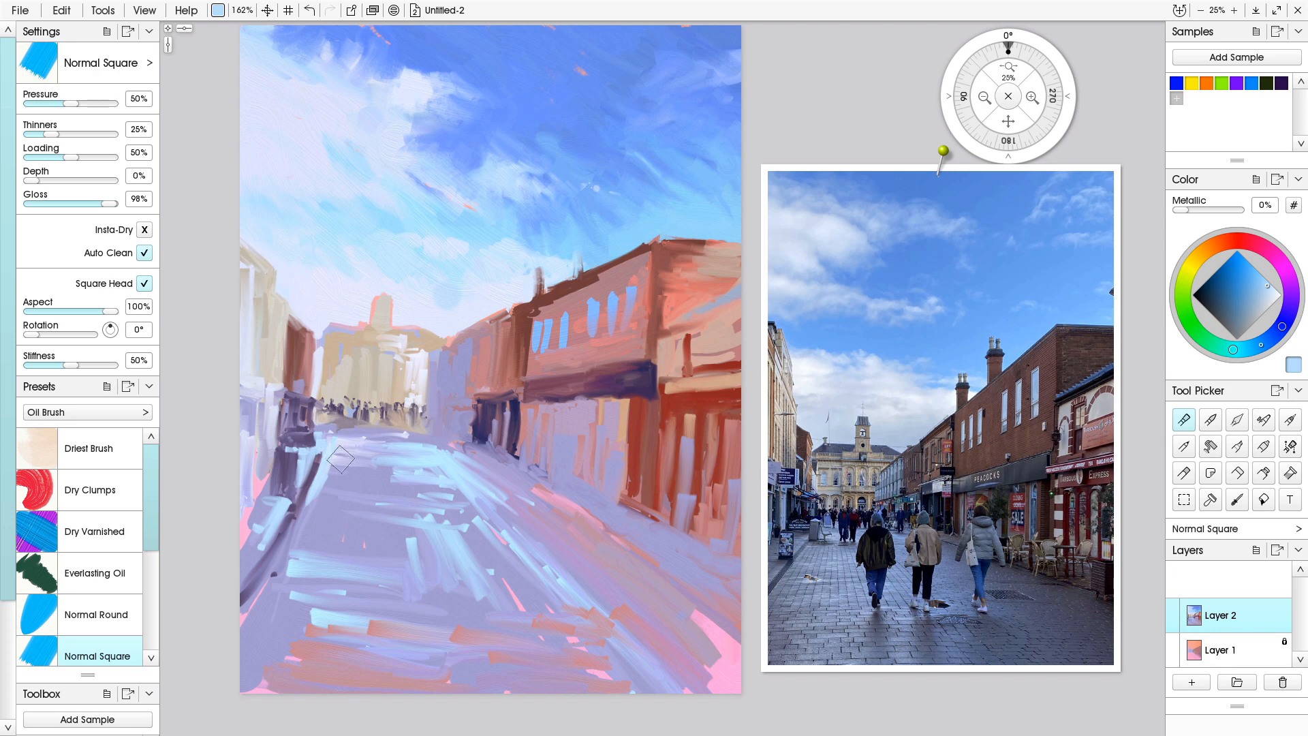
left_click_drag(327, 427, 334, 479)
- Dab more figures into the distant crowd with sampled grey-violet and a darker blue-violet, shrinking the brush to 42%
left_click(317, 477, "alt")
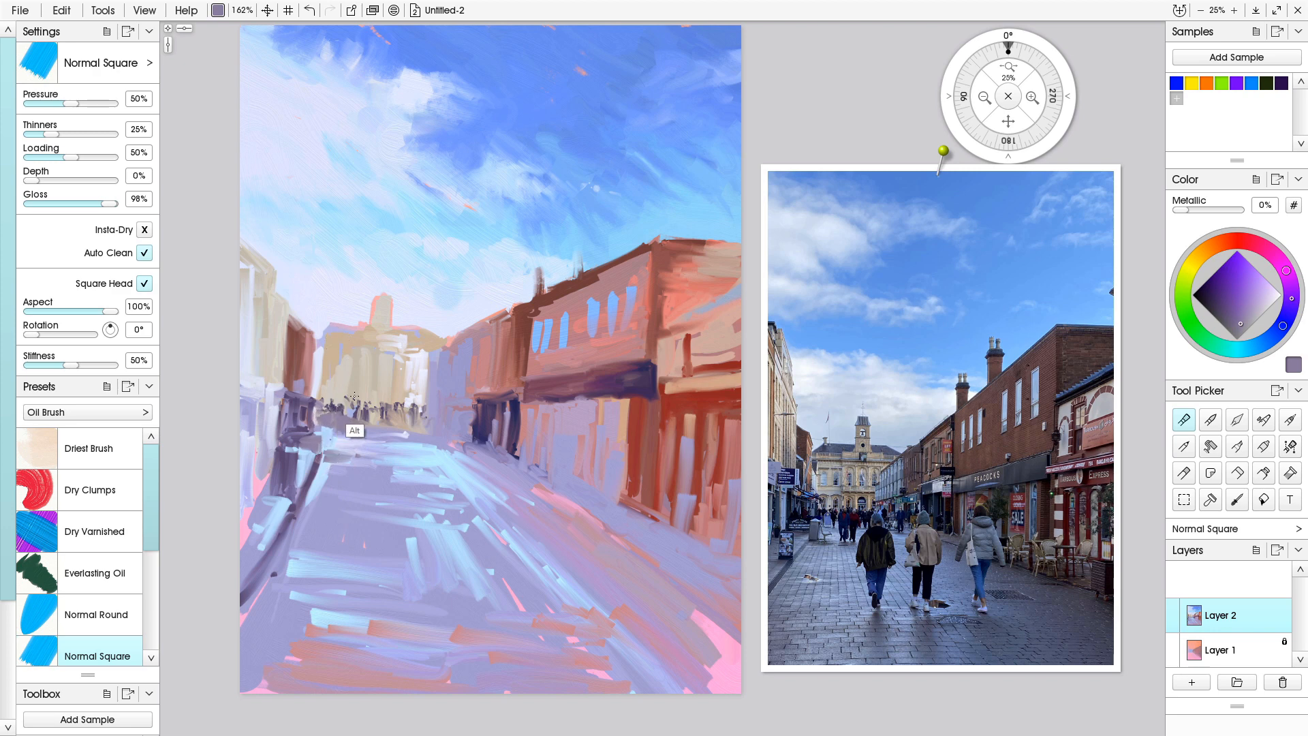
left_click(354, 417, "alt")
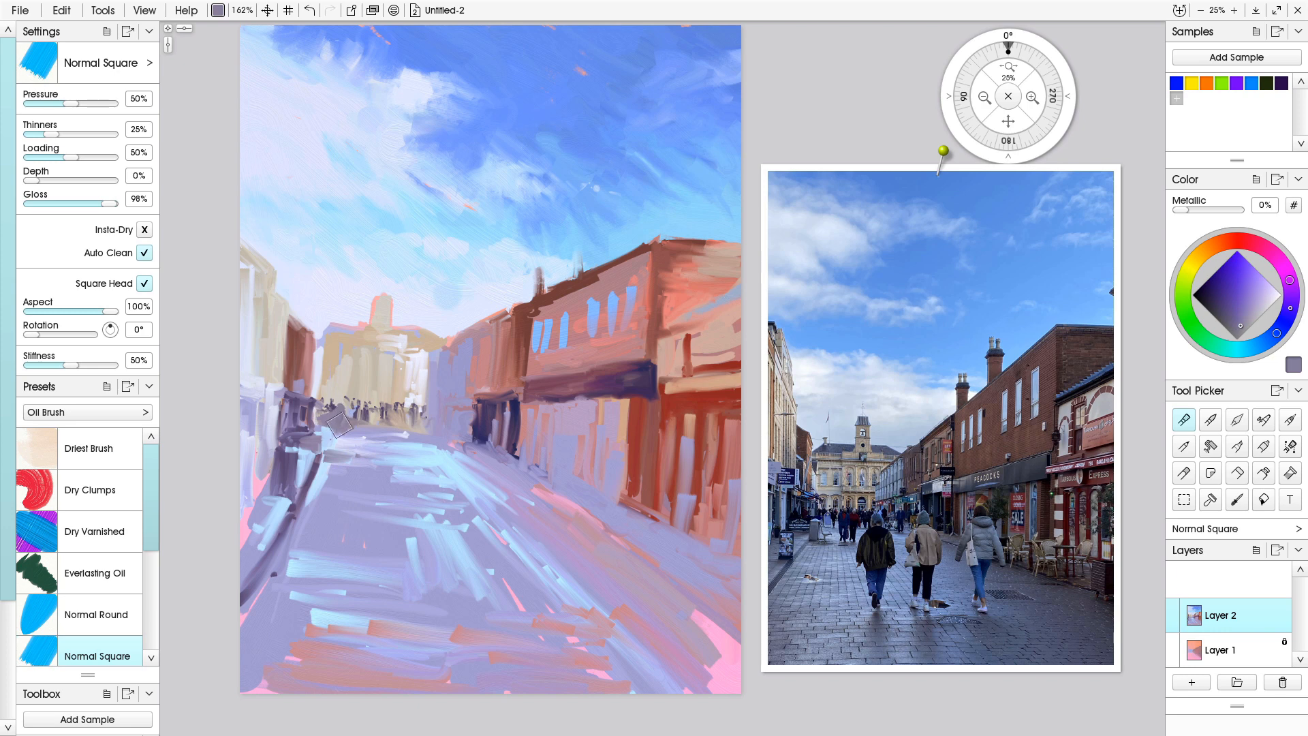
left_click_drag(342, 426, 349, 420)
left_click(1220, 312)
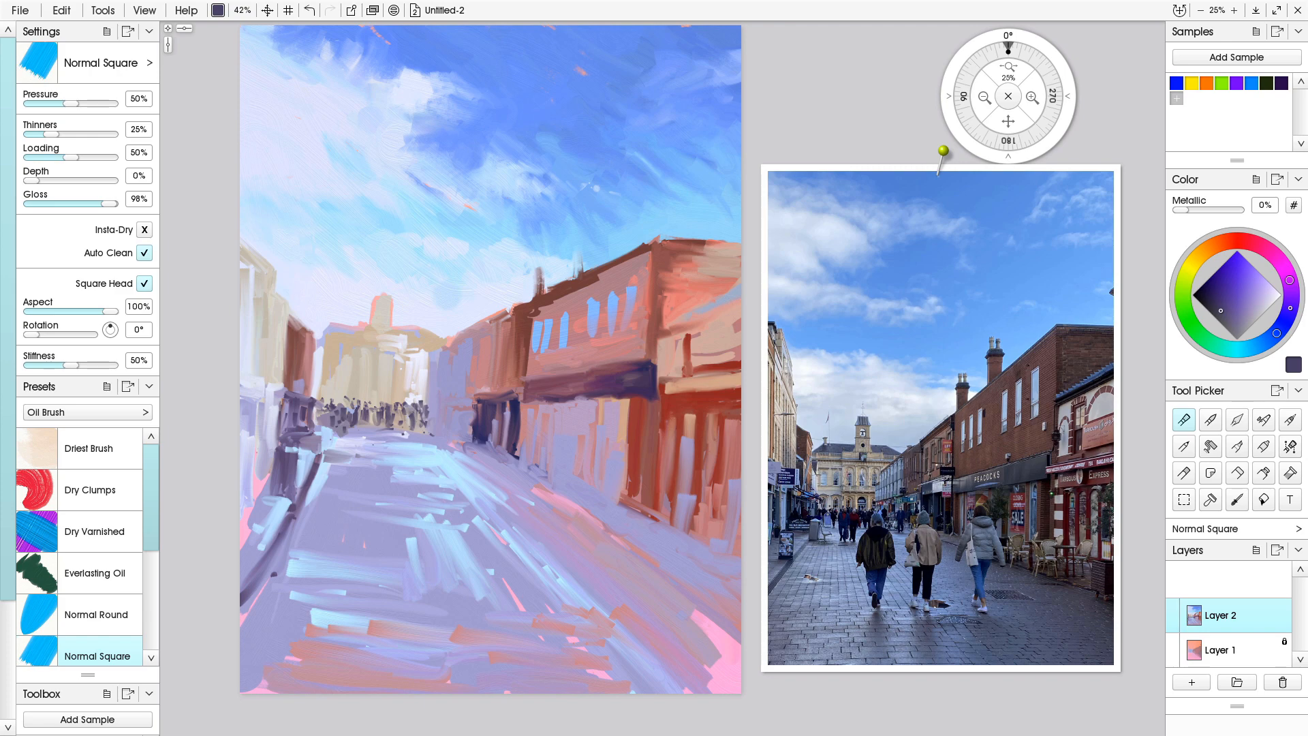
- Enlarge the canvas and reference around the town hall, and block in its roof and clock tower with sampled colours
scroll(308, 369, "up", 5)
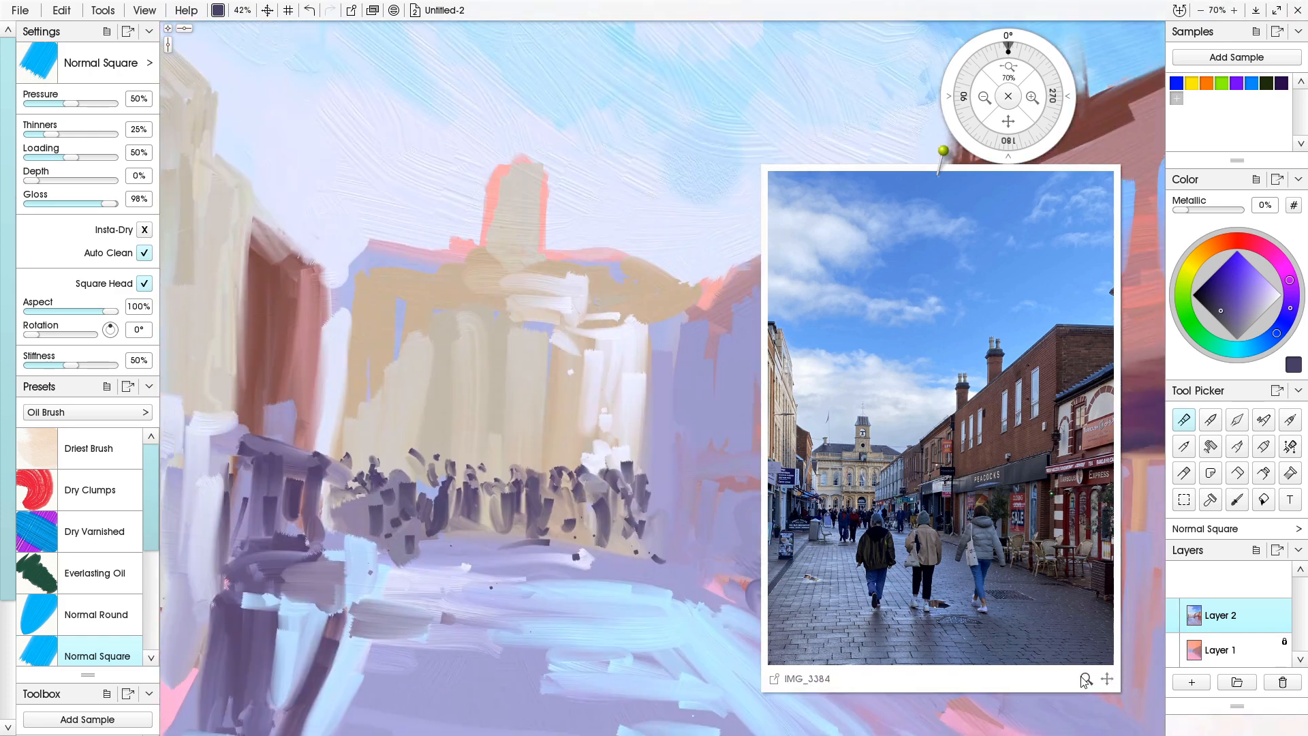
scroll(849, 439, "up", 4)
left_click(631, 263, "alt")
mouse_move(656, 286)
left_mouse_down()
mouse_move(585, 278)
mouse_move(568, 259)
mouse_move(555, 272)
mouse_move(640, 285)
mouse_move(620, 284)
left_mouse_up()
mouse_move(477, 277)
left_mouse_down()
mouse_move(419, 242)
mouse_move(387, 250)
mouse_move(409, 267)
left_mouse_up()
mouse_move(545, 163)
left_mouse_down()
mouse_move(501, 144)
mouse_move(512, 149)
mouse_move(495, 170)
mouse_move(520, 213)
left_mouse_up()
left_click(424, 219, "alt")
- Sample blue-violet and paint the clock tower's slatted cap, ledge line and clock face
left_click(732, 387, "alt")
left_click_drag(666, 224, 634, 224)
left_click_drag(533, 150, 533, 166)
left_click_drag(523, 150, 524, 165)
left_click_drag(512, 151, 511, 166)
left_click(502, 163)
left_click_drag(548, 220, 501, 219)
left_click(518, 236)
- Define the town hall's roof edge in blue-violet and add a thin spire above the tower
left_click_drag(542, 275, 681, 292)
left_click_drag(464, 277, 366, 273)
key("ctrl+z")
left_click_drag(521, 107, 521, 144)
- Dab a row of small blue-violet brackets under the town hall's eaves on both sides of the tower
left_click_drag(455, 284, 455, 294)
left_click_drag(429, 280, 429, 291)
left_click_drag(404, 280, 381, 289)
left_click_drag(600, 291, 600, 302)
left_click_drag(629, 292, 629, 299)
left_click(651, 295)
left_click(660, 294)
left_click(670, 294)
left_click(679, 293)
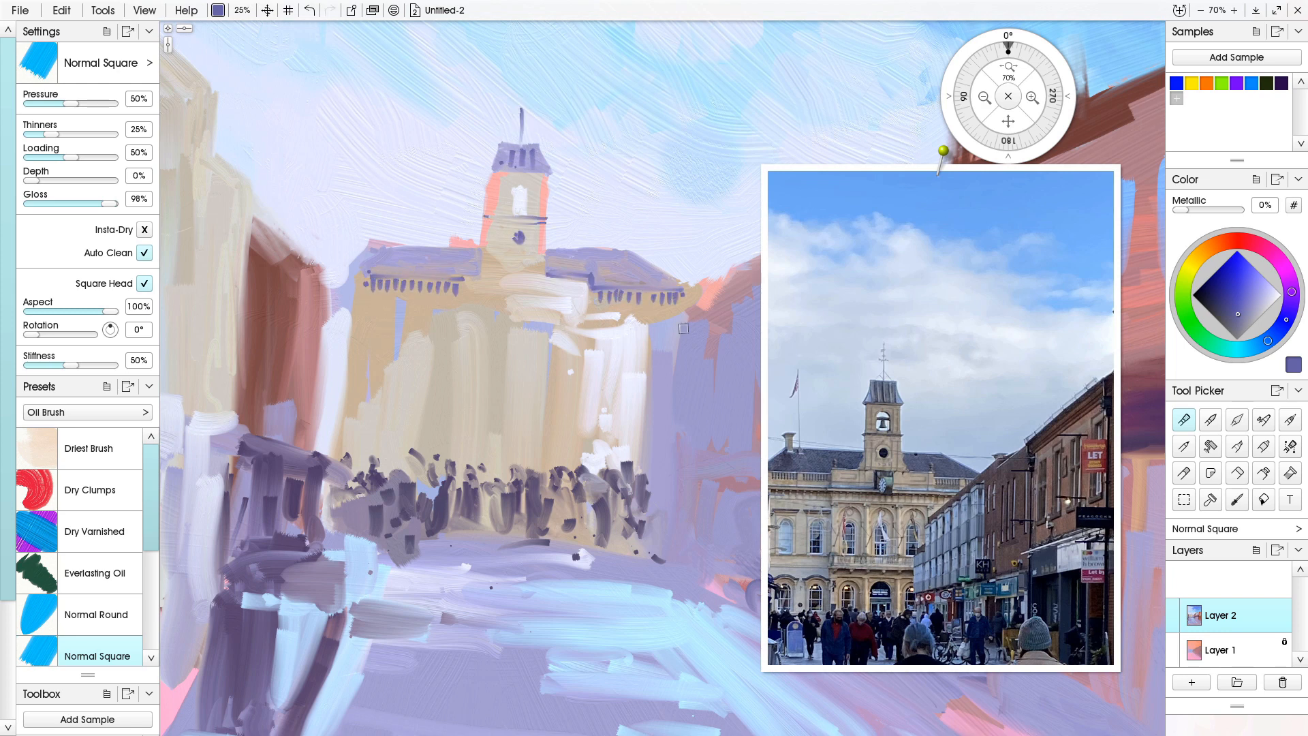
- Sample brown and nearby facade tones to paint the cornice under the eaves and the base of the tower
left_click(429, 305, "alt")
left_click_drag(367, 289, 466, 281)
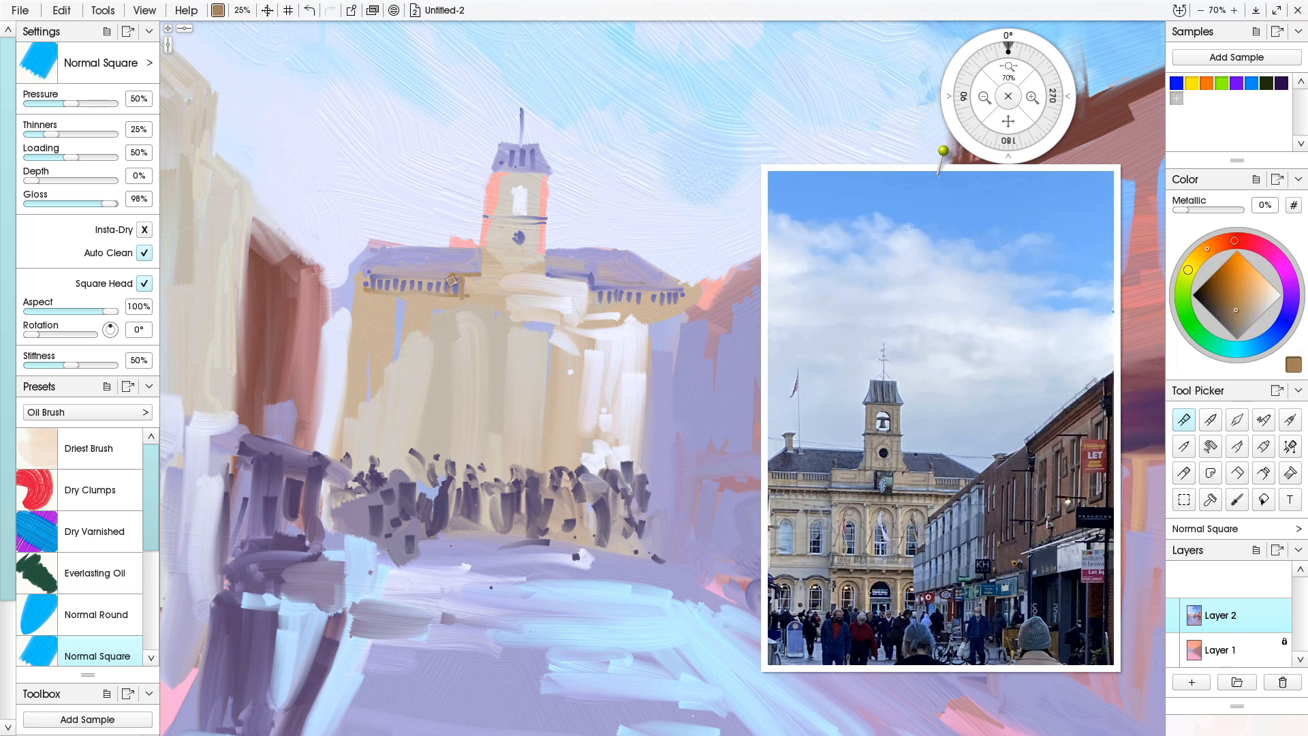
left_click(590, 276, "alt")
left_click(533, 291, "alt")
mouse_move(485, 265)
left_mouse_down()
mouse_move(491, 226)
mouse_move(538, 264)
left_mouse_up()
mouse_move(538, 265)
left_mouse_down()
mouse_move(493, 263)
mouse_move(514, 293)
left_mouse_up()
- Detail the clock tower with a bell and ledges, and add small strokes to the gable and eaves
left_click(504, 286, "alt")
left_click_drag(522, 275, 521, 294)
mouse_move(654, 308)
left_mouse_down()
mouse_move(508, 306)
mouse_move(478, 271)
mouse_move(371, 294)
mouse_move(454, 313)
mouse_move(473, 307)
mouse_move(442, 304)
mouse_move(652, 319)
left_mouse_up()
left_click_drag(527, 198, 526, 217)
left_click_drag(549, 218, 485, 219)
left_click_drag(549, 170, 494, 169)
left_click_drag(525, 192, 512, 195)
left_click_drag(578, 275, 581, 304)
left_click_drag(458, 275, 459, 292)
- Paint horizontal bands below the cornice and vertical column strokes on the town hall's facade with sampled tones
left_click_drag(519, 329, 637, 328)
left_click_drag(368, 312, 439, 314)
left_click_drag(448, 312, 448, 370)
left_click(430, 408, "alt")
left_click(341, 330, "alt")
left_click_drag(542, 326, 536, 399)
mouse_move(490, 319)
left_mouse_down()
mouse_move(487, 406)
mouse_move(560, 412)
left_mouse_up()
- Touch up the town hall's right edge and extend the adjoining terrace over it with sampled violet
left_click(530, 373, "alt")
mouse_move(604, 364)
left_mouse_down()
mouse_move(651, 375)
mouse_move(604, 394)
left_mouse_up()
left_click(659, 413, "alt")
mouse_move(650, 372)
left_mouse_down()
mouse_move(618, 393)
mouse_move(652, 398)
mouse_move(654, 386)
mouse_move(641, 388)
mouse_move(641, 447)
mouse_move(638, 378)
mouse_move(608, 393)
left_mouse_up()
mouse_move(614, 402)
left_mouse_down()
mouse_move(614, 436)
mouse_move(649, 394)
left_mouse_up()
- Sample dark tones from the crowd, touch up a figure, and darken the near edge and roofline of the terrace
left_click(625, 507, "alt")
left_click(641, 499, "alt")
mouse_move(646, 488)
left_mouse_down()
mouse_move(652, 415)
mouse_move(645, 483)
left_mouse_up()
mouse_move(650, 412)
left_mouse_down()
mouse_move(650, 390)
mouse_move(617, 385)
left_mouse_up()
mouse_move(672, 324)
left_mouse_down()
mouse_move(650, 351)
mouse_move(619, 315)
left_mouse_up()
key("[")
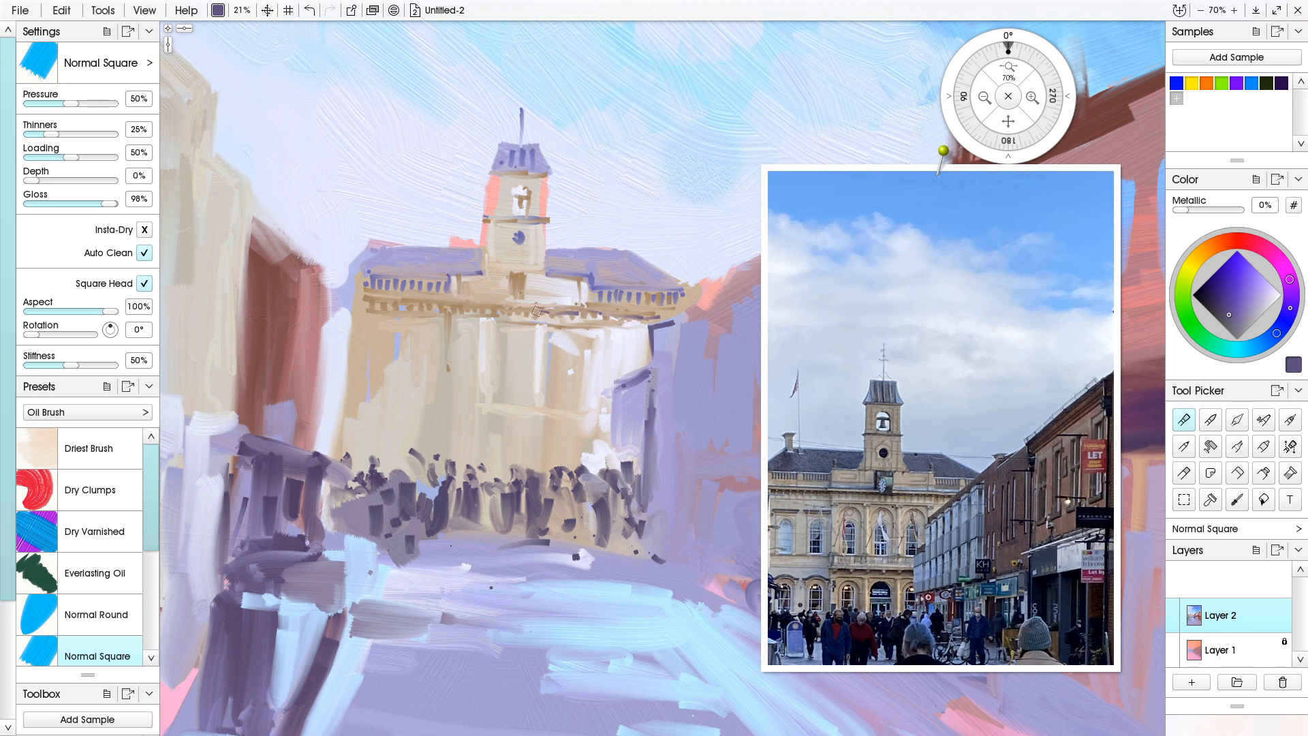
- Touch up the town hall's roof and paint a row of tall upper-floor windows across its facade
left_click_drag(553, 271, 621, 256)
mouse_move(427, 260)
left_mouse_down()
mouse_move(369, 267)
mouse_move(460, 262)
left_mouse_up()
left_click(436, 272, "alt")
left_click_drag(570, 361, 564, 405)
mouse_move(517, 359)
left_mouse_down()
mouse_move(517, 385)
mouse_move(515, 358)
left_mouse_up()
mouse_move(465, 385)
left_mouse_down()
mouse_move(464, 354)
mouse_move(464, 371)
left_mouse_up()
left_click_drag(419, 353, 419, 394)
left_click_drag(386, 392, 385, 350)
- Sample a facade tone and paint ground-floor details on the town hall above the crowd
left_click(545, 414, "alt")
mouse_move(541, 457)
left_mouse_down()
mouse_move(541, 428)
mouse_move(583, 460)
left_mouse_up()
left_click_drag(482, 467, 486, 423)
mouse_move(594, 433)
left_mouse_down()
mouse_move(588, 468)
mouse_move(605, 412)
mouse_move(593, 459)
left_mouse_up()
- Paint the roofline, vertical divisions and floor lines of the terrace beside the town hall with sampled violets
left_click(604, 467, "alt")
mouse_move(640, 331)
left_mouse_down()
mouse_move(643, 450)
mouse_move(627, 391)
left_mouse_up()
left_click(640, 453, "alt")
mouse_move(673, 320)
left_mouse_down()
mouse_move(631, 337)
mouse_move(688, 312)
left_mouse_up()
left_click(690, 354, "alt")
mouse_move(668, 332)
left_mouse_down()
mouse_move(637, 362)
mouse_move(634, 396)
mouse_move(591, 412)
mouse_move(623, 447)
left_mouse_up()
left_click(667, 322, "alt")
left_click_drag(612, 388, 612, 438)
left_click_drag(593, 415, 688, 398)
left_click_drag(671, 447, 606, 458)
- Save the painting as loughboroughTownHall
key("ctrl+minus")
key("ctrl+minus")
key("ctrl+minus")
key("ctrl+plus")
left_click(31, 12)
left_click(75, 99)
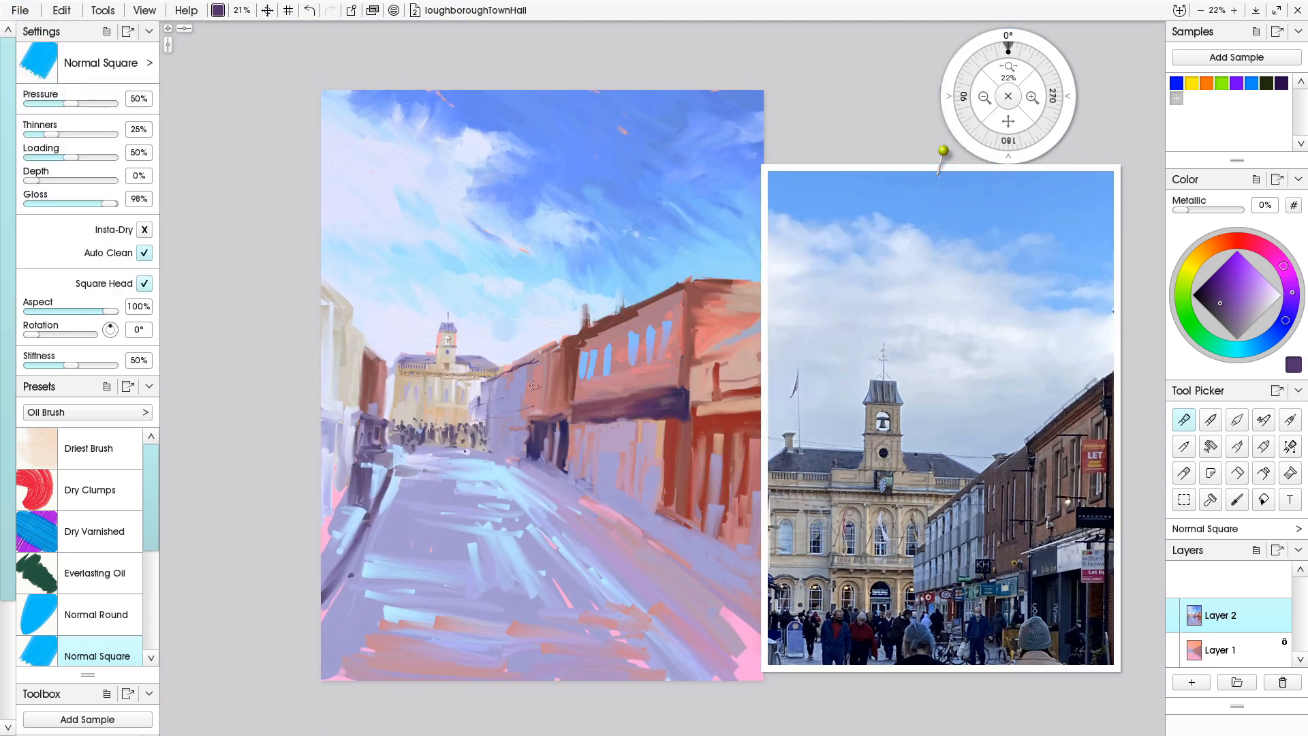
- Paint window divisions along the terrace beside the town hall, and add larger strokes to the adjoining red-brick wall
scroll(535, 379, "up", 3)
left_click_drag(482, 351, 498, 476)
left_click(544, 360, "alt")
key("]")
left_click_drag(535, 371, 512, 501)
- Paint the terrace's ground floor above the street, sampling dark violets from the nearby shopfronts
left_click(386, 429, "alt")
mouse_move(493, 461)
left_mouse_down()
mouse_move(515, 511)
mouse_move(487, 492)
mouse_move(494, 466)
mouse_move(465, 464)
left_mouse_up()
left_click(477, 545, "alt")
left_click(545, 441, "alt")
left_click(534, 485, "alt")
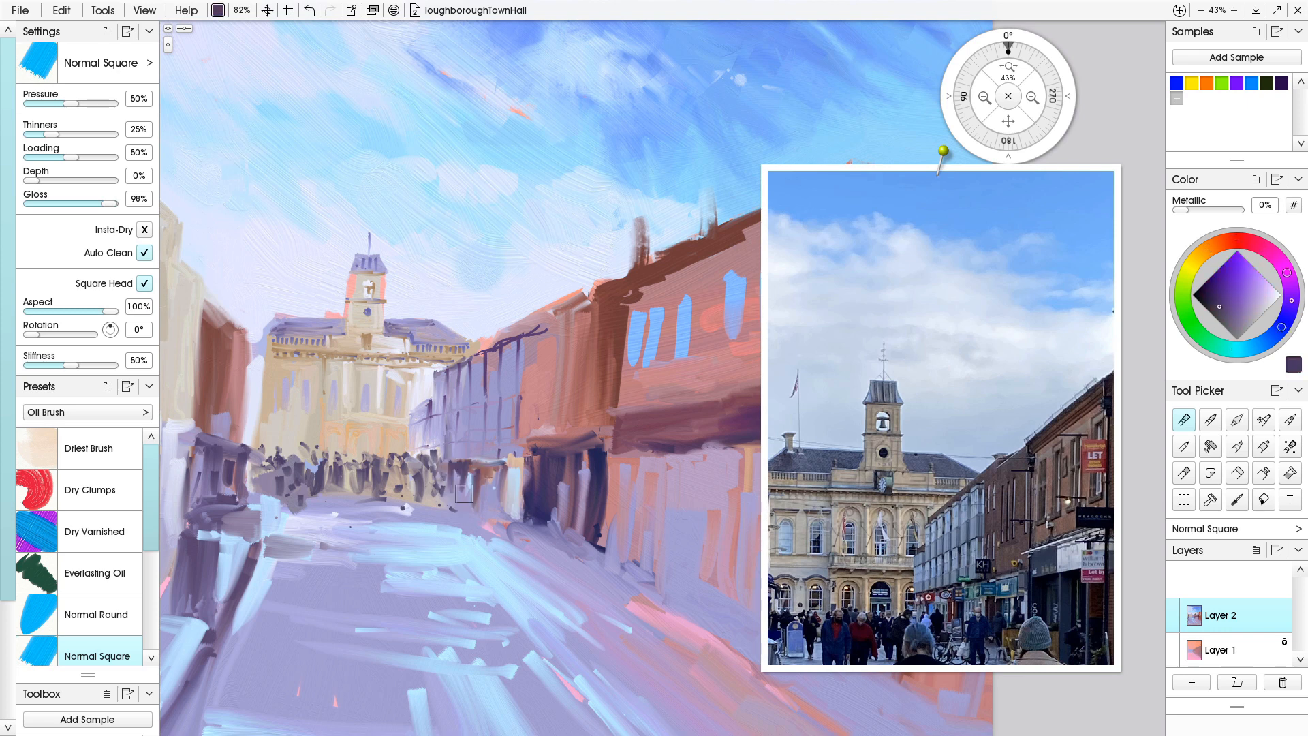
- Paint pale violet windows along the terrace beside the town hall, using a violet sampled from the canvas
left_click(407, 569, "alt")
left_click_drag(506, 344, 505, 395)
left_click_drag(488, 349, 443, 433)
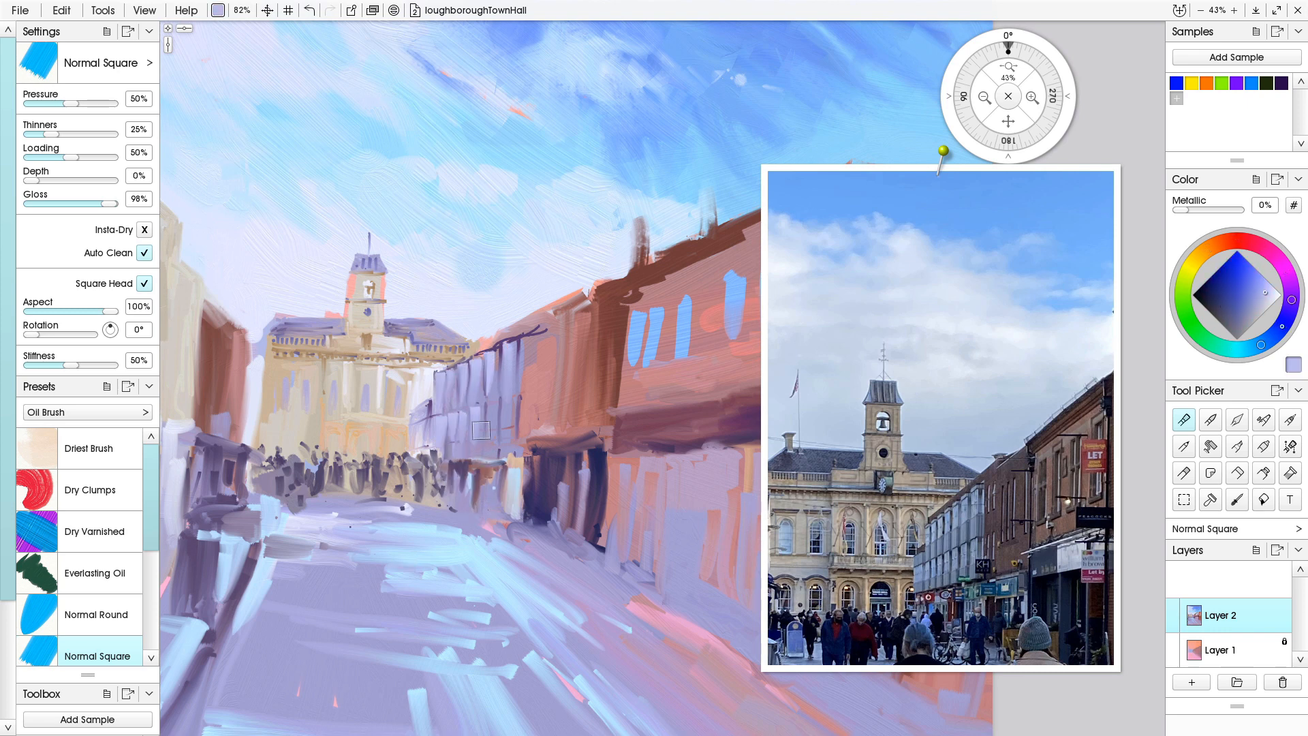
- Undo the last two strokes and paint vertical divisions on the adjoining brick building with a sampled brick red
left_click(607, 323, "alt")
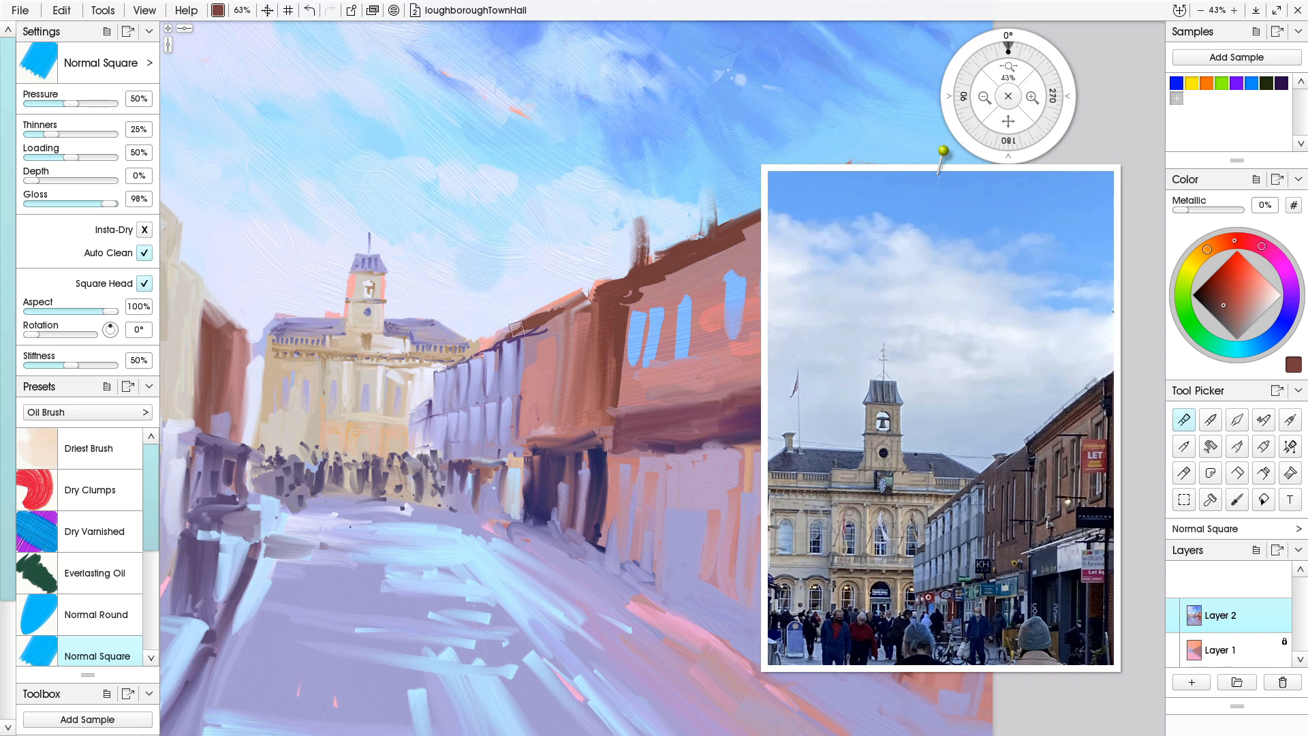
left_click(578, 344, "alt")
key("ctrl+z")
key("ctrl+z")
mouse_move(572, 328)
left_mouse_down()
mouse_move(571, 382)
mouse_move(593, 408)
left_mouse_up()
mouse_move(560, 346)
left_mouse_down()
mouse_move(558, 395)
mouse_move(539, 373)
left_mouse_up()
left_click_drag(545, 380, 537, 417)
- Paint narrow upright windows and brick piers along the adjoining red-brick building with sampled lavenders and reds
left_click(515, 374, "alt")
left_click_drag(566, 332, 577, 357)
left_click_drag(542, 334, 546, 395)
left_click_drag(593, 326, 583, 401)
left_click(578, 322, "alt")
left_click_drag(530, 340, 529, 420)
left_click(521, 348, "alt")
left_click_drag(551, 332, 548, 383)
mouse_move(616, 299)
left_mouse_down()
mouse_move(617, 411)
mouse_move(627, 379)
left_mouse_up()
left_click_drag(628, 310, 620, 411)
- Add a pale blue accent to the shopfront awning below the red-brick building
left_click(506, 453, "alt")
left_click_drag(555, 445, 584, 439)
left_click(576, 448, "alt")
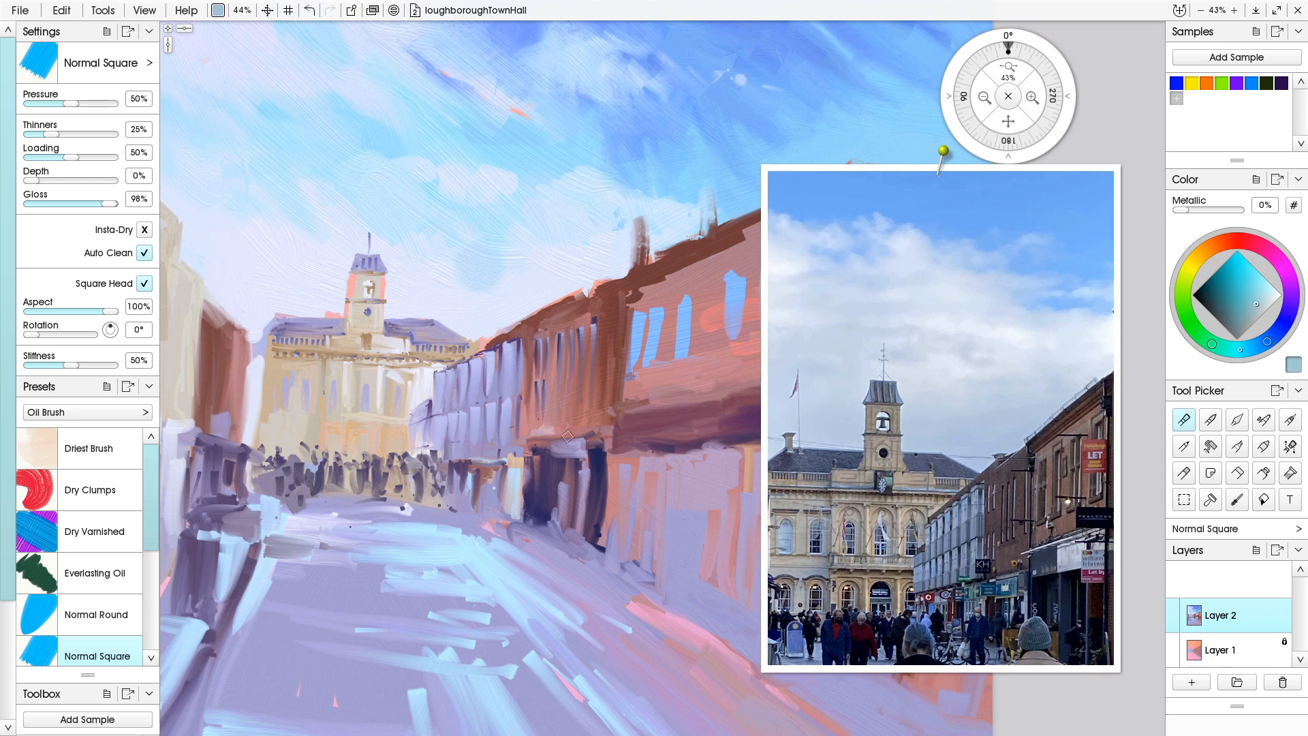
- Add dark figure and doorway accents above the crowd in front of the town hall, sampling nearby tones
left_click(662, 403, "alt")
left_click(366, 455, "alt")
left_click_drag(365, 443, 363, 457)
left_click(406, 450, "alt")
left_click(369, 451, "alt")
left_click(368, 493, "alt")
left_click(362, 448, "alt")
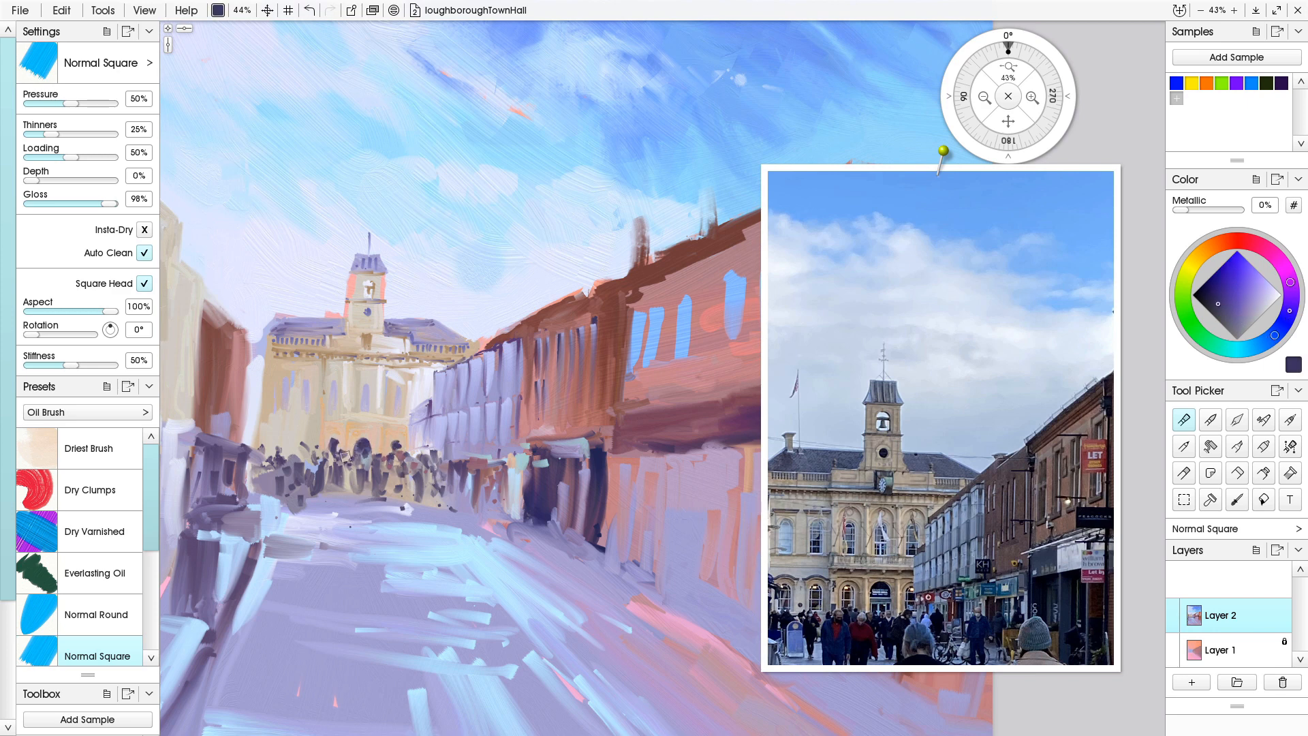
left_click(393, 362, "alt")
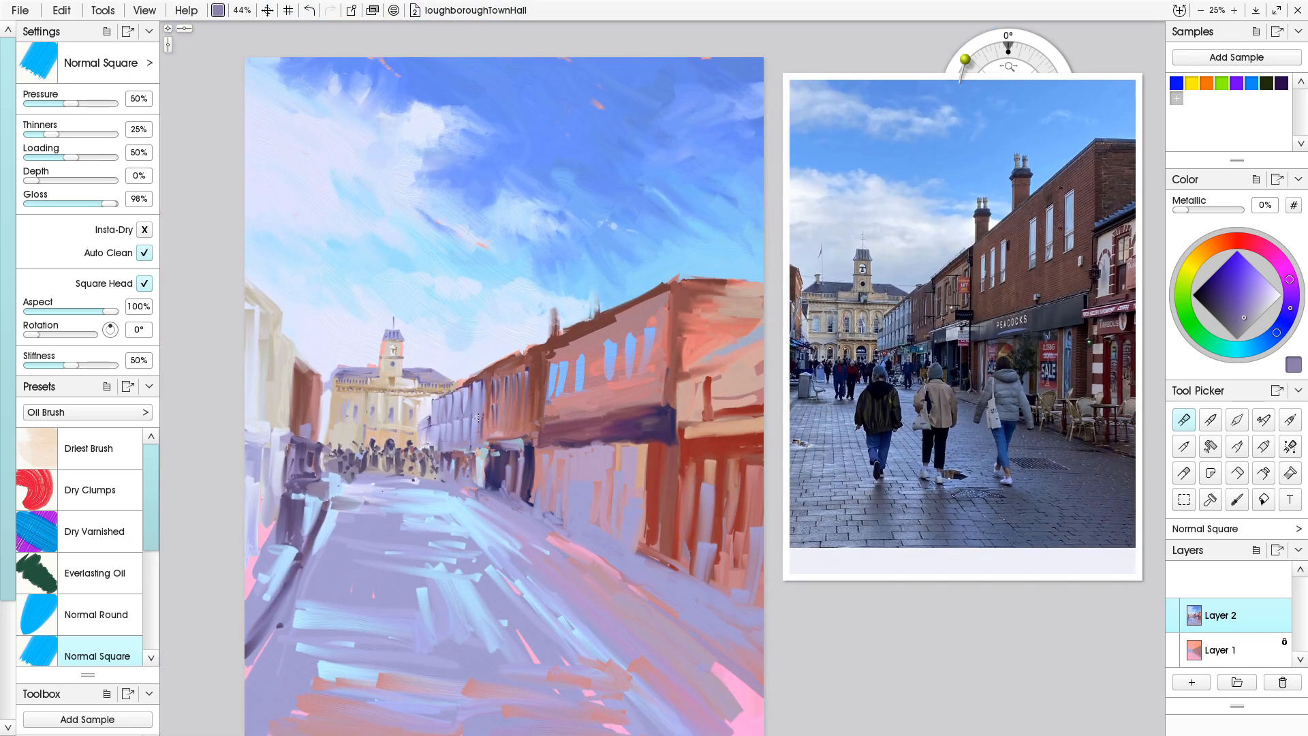
- Refine the middle brick building's windows with sampled tones and extend the pale blue awning over the shopfronts
left_click(525, 366, "alt")
mouse_move(527, 363)
left_mouse_down()
mouse_move(534, 395)
mouse_move(519, 405)
left_mouse_up()
left_click(409, 414, "alt")
left_click_drag(513, 375, 512, 400)
left_click(529, 445, "alt")
left_click_drag(529, 446, 543, 434)
- Darken the window surrounds on the large brick building with a sampled brick brown
left_click(562, 404, "alt")
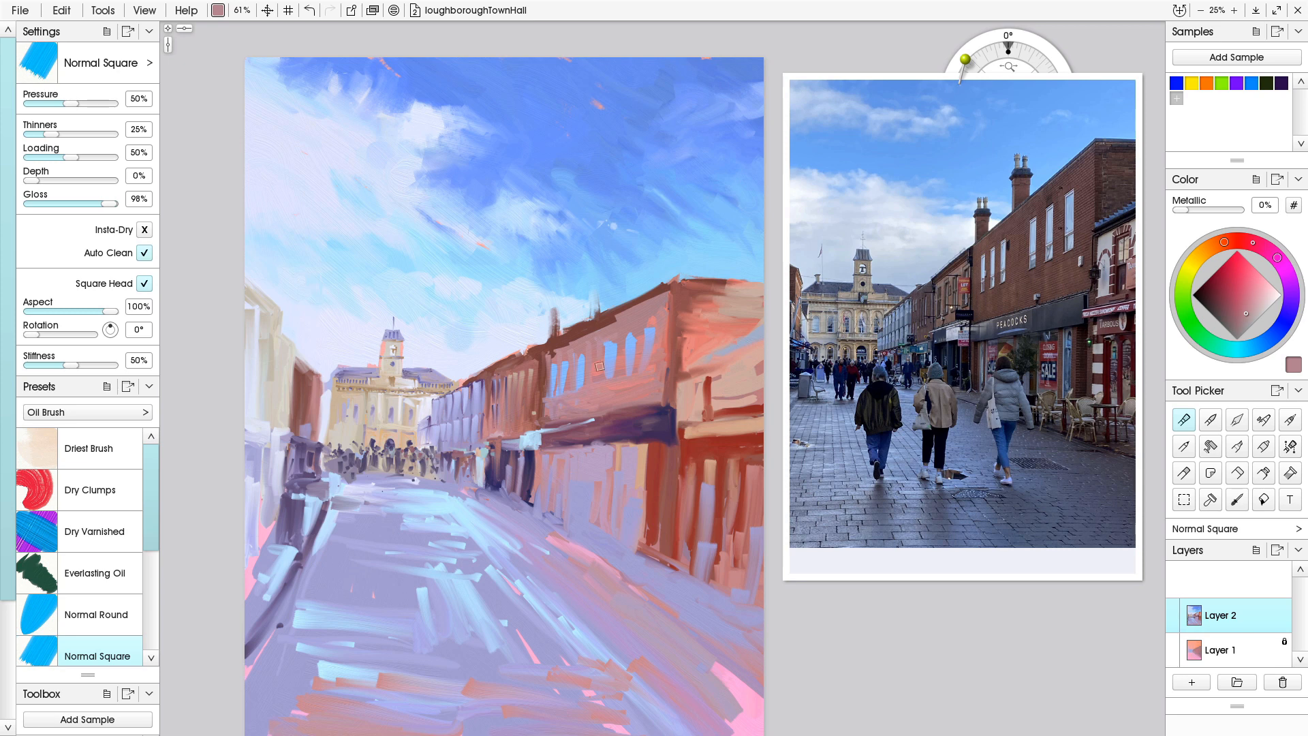
left_click(585, 389, "alt")
left_click(672, 304, "alt")
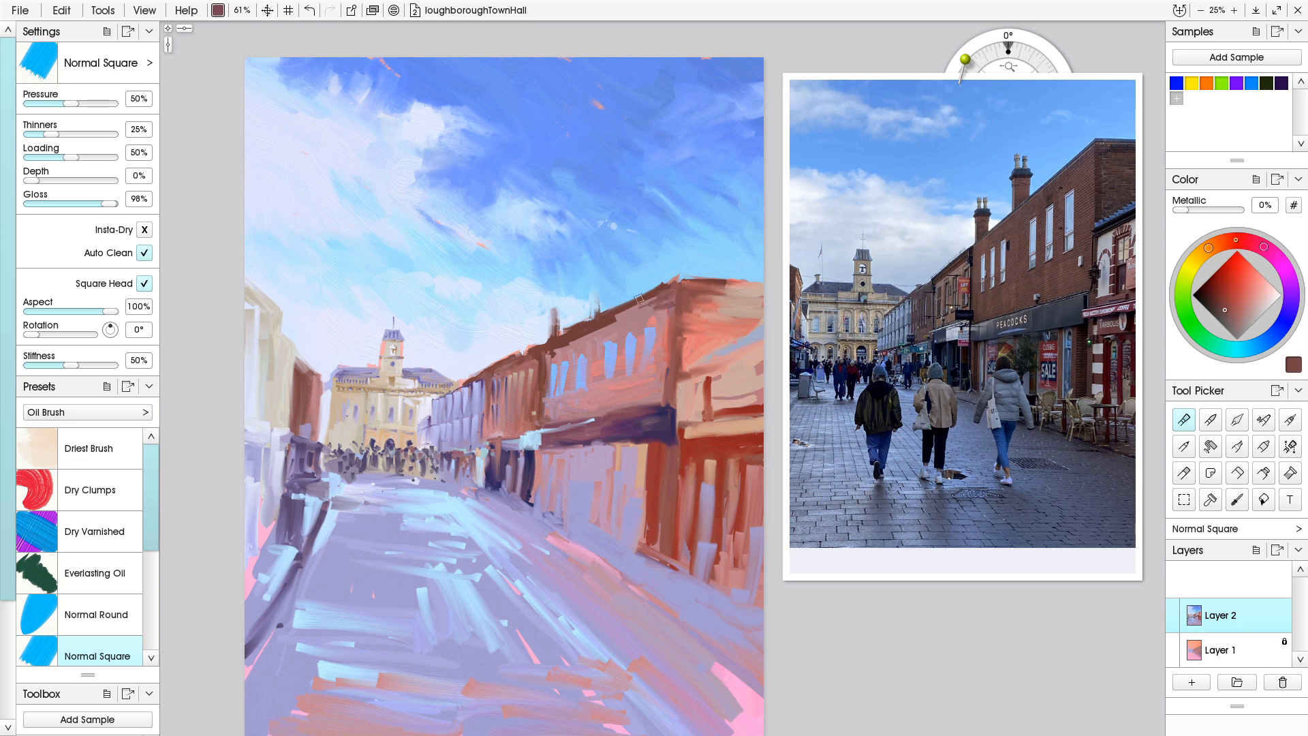
mouse_move(614, 367)
left_mouse_down()
mouse_move(646, 385)
mouse_move(654, 344)
mouse_move(613, 398)
mouse_move(569, 392)
left_mouse_up()
- Paint the underside of the large building's fascia and the vertical divisions and window of the shopfront below
mouse_move(647, 443)
left_mouse_down()
mouse_move(543, 454)
mouse_move(543, 485)
left_mouse_up()
mouse_move(555, 453)
left_mouse_down()
mouse_move(556, 505)
mouse_move(571, 494)
mouse_move(571, 511)
left_mouse_up()
mouse_move(621, 456)
left_mouse_down()
mouse_move(619, 501)
mouse_move(623, 463)
mouse_move(613, 474)
mouse_move(640, 504)
mouse_move(644, 545)
left_mouse_up()
left_click(623, 443, "alt")
left_click(617, 511, "alt")
left_click(599, 452, "alt")
- Paint dark violet strokes down the corner of the large brick building and the end shopfront beside it
left_click(664, 423, "alt")
left_click(668, 417, "alt")
left_click_drag(675, 446, 670, 518)
left_click_drag(669, 474, 665, 525)
left_click_drag(673, 368, 674, 440)
left_click_drag(678, 295, 677, 368)
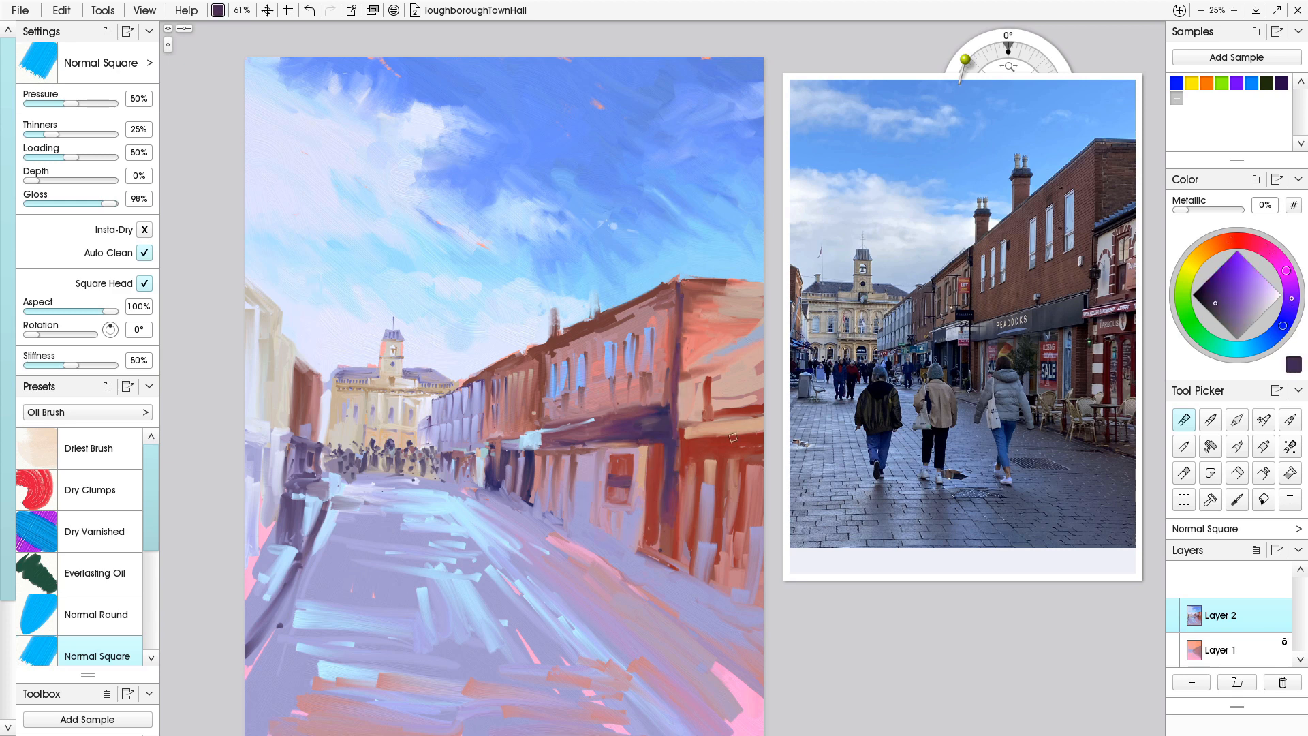
scroll(675, 442, "down", 3)
scroll(683, 412, "up", 1)
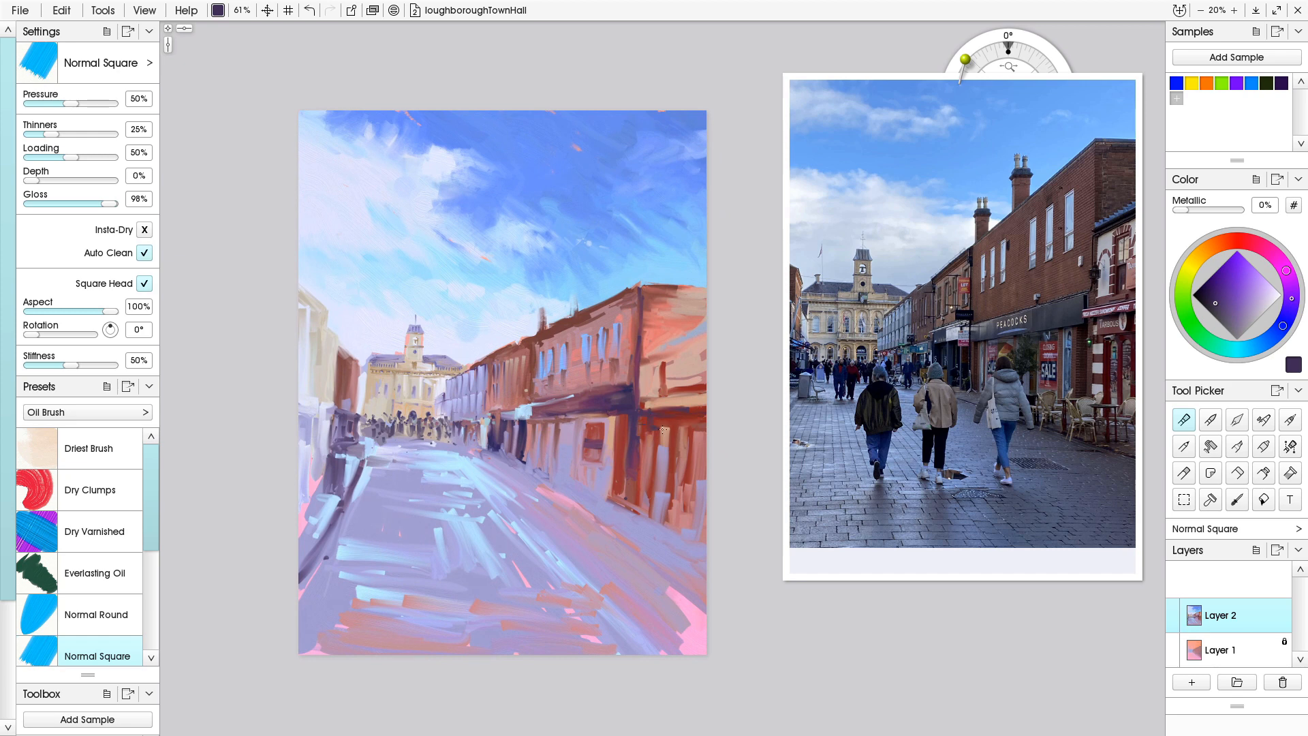
left_click_drag(699, 421, 696, 494)
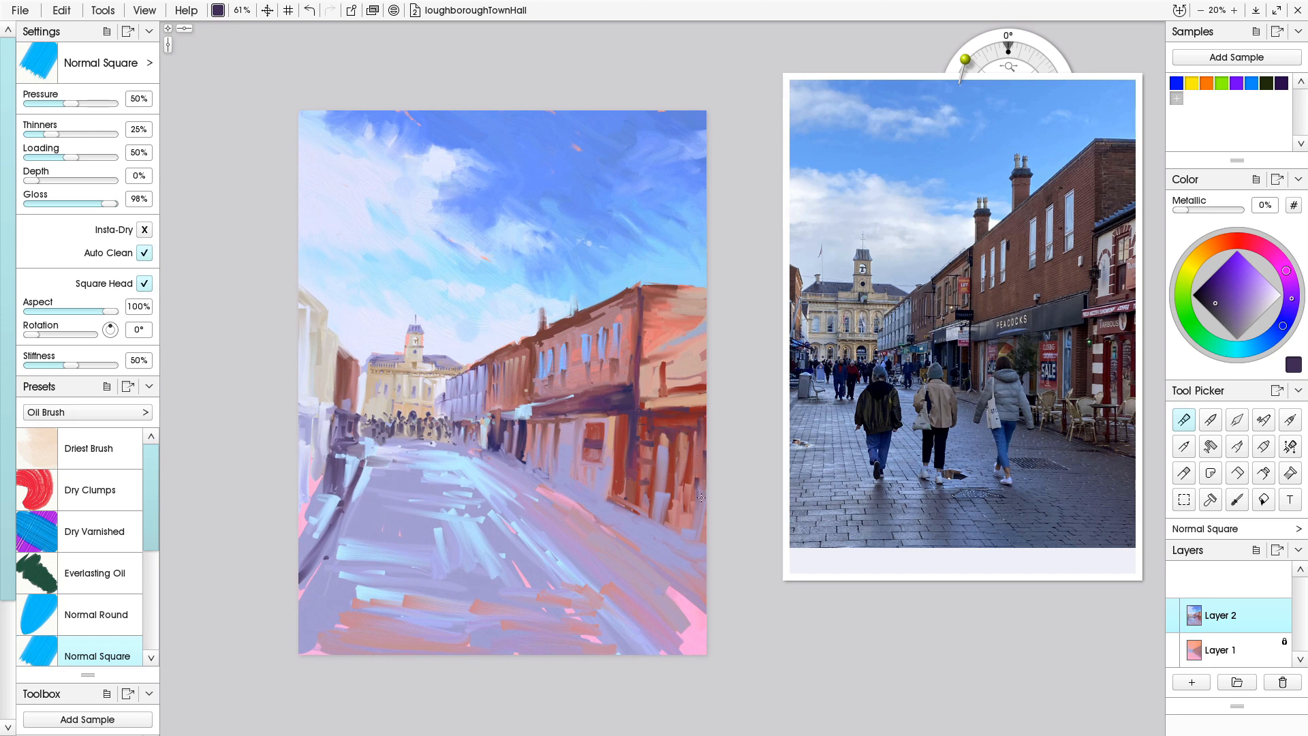
- Paint the two chimneys on the brick rooftops with sampled browns and muted violets
left_click(567, 319, "alt")
mouse_move(572, 316)
left_mouse_down()
mouse_move(578, 293)
mouse_move(545, 313)
mouse_move(580, 288)
left_mouse_up()
left_click(563, 398, "alt")
mouse_move(539, 312)
left_mouse_down()
mouse_move(575, 279)
mouse_move(543, 302)
left_mouse_up()
left_click(416, 414, "alt")
left_click(577, 286, "alt")
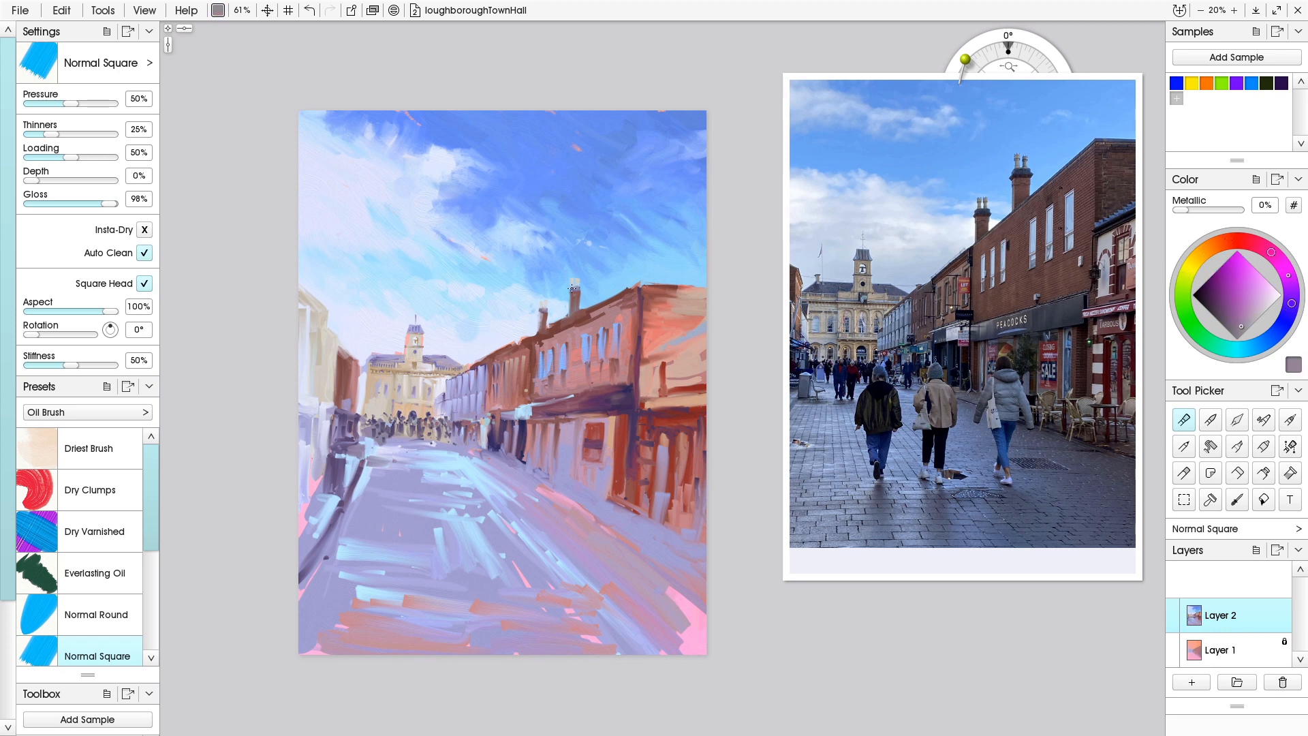
- Repaint the upper walls of the large brick building with broad strokes of sampled brick red
left_click(647, 322, "alt")
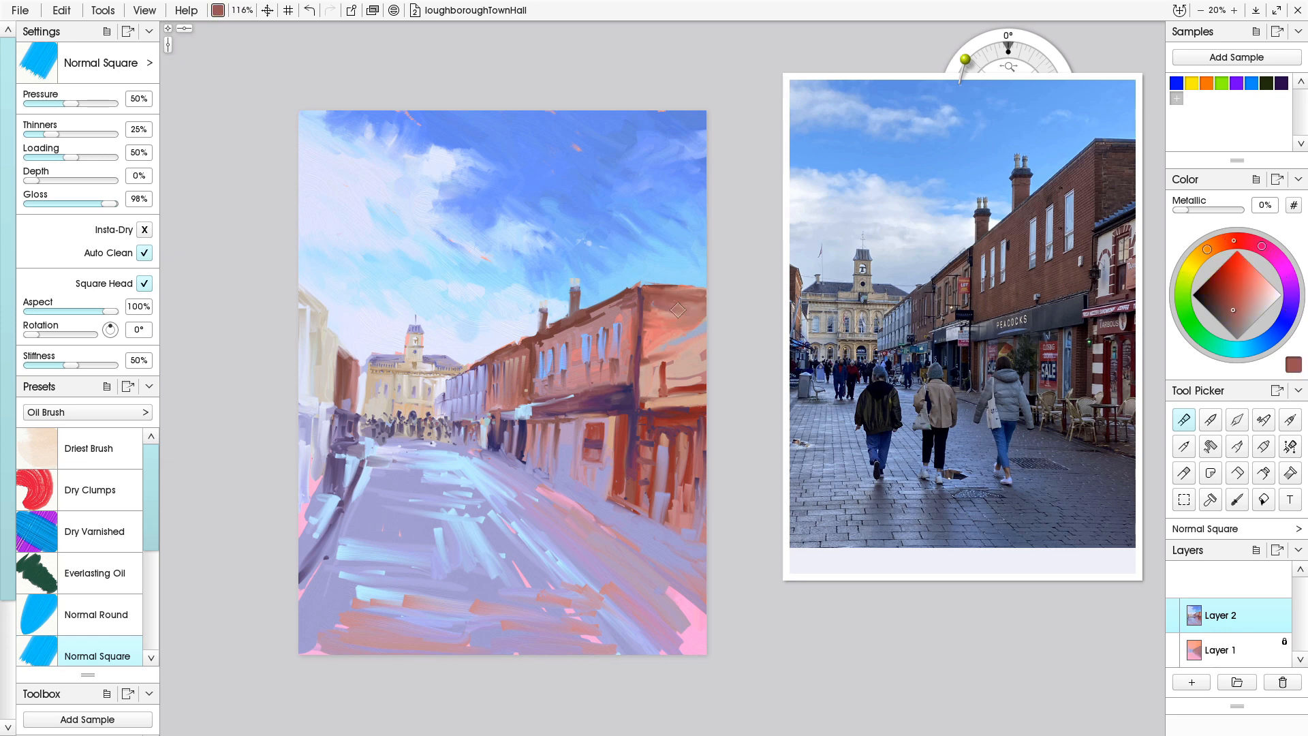
left_click(637, 345, "alt")
mouse_move(644, 341)
left_mouse_down()
mouse_move(664, 286)
mouse_move(701, 293)
left_mouse_up()
mouse_move(631, 307)
left_mouse_down()
mouse_move(596, 322)
mouse_move(625, 305)
left_mouse_up()
left_click_drag(612, 320, 613, 344)
left_click_drag(632, 353, 627, 315)
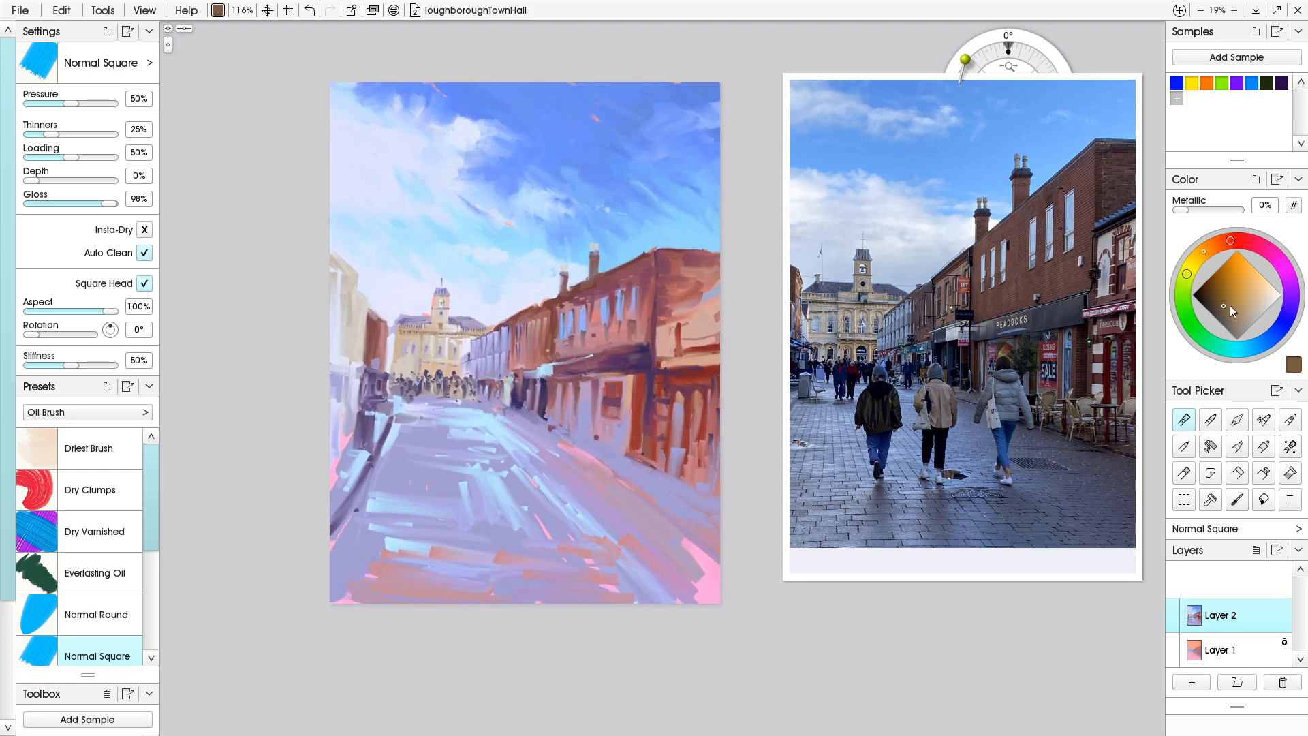
- Bring the café area into view in the reference and paint ochre window panels on the end shopfront
scroll(1088, 631, "up", 3)
left_click_drag(1122, 628, 845, 458)
scroll(614, 440, "up", 4)
left_click_drag(614, 443, 516, 467)
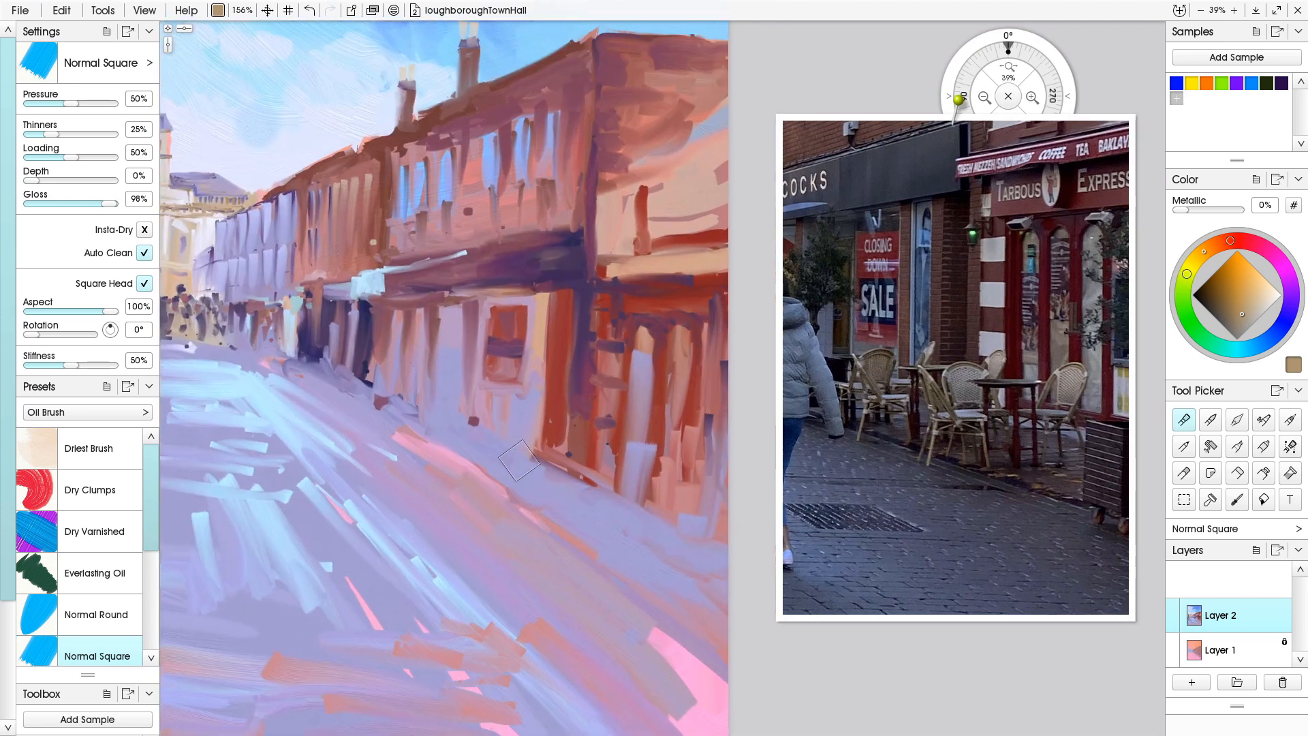
left_click_drag(672, 335, 668, 413)
mouse_move(635, 344)
left_mouse_down()
mouse_move(630, 329)
mouse_move(632, 381)
left_mouse_up()
left_click_drag(607, 326, 606, 385)
mouse_move(669, 334)
left_mouse_down()
mouse_move(672, 446)
mouse_move(648, 502)
mouse_move(603, 490)
mouse_move(629, 467)
mouse_move(613, 347)
left_mouse_up()
- Paint the café table outside the end shopfront with dark legs and a flat top, following the reference photo
key("alt")
mouse_move(616, 439)
left_mouse_down()
mouse_move(639, 475)
mouse_move(606, 487)
mouse_move(594, 544)
mouse_move(574, 490)
left_mouse_up()
left_click_drag(603, 464, 603, 542)
mouse_move(590, 465)
left_mouse_down()
mouse_move(535, 465)
mouse_move(560, 544)
left_mouse_up()
left_click_drag(530, 466, 525, 500)
left_click(1016, 409)
left_click_drag(603, 474, 601, 551)
mouse_move(562, 475)
left_mouse_down()
mouse_move(558, 548)
mouse_move(545, 537)
left_mouse_up()
left_click(553, 443, "alt")
left_click_drag(575, 468, 561, 553)
left_click(571, 520, "alt")
mouse_move(575, 469)
left_mouse_down()
mouse_move(575, 505)
mouse_move(546, 462)
mouse_move(609, 464)
left_mouse_up()
left_click(603, 475, "alt")
- Paint the chair facing the café table in pale blue, with a seat and curved back
left_click(361, 459, "alt")
left_click_drag(608, 487, 644, 490)
left_click_drag(667, 434, 673, 454)
mouse_move(648, 432)
left_mouse_down()
mouse_move(629, 443)
mouse_move(659, 476)
left_mouse_up()
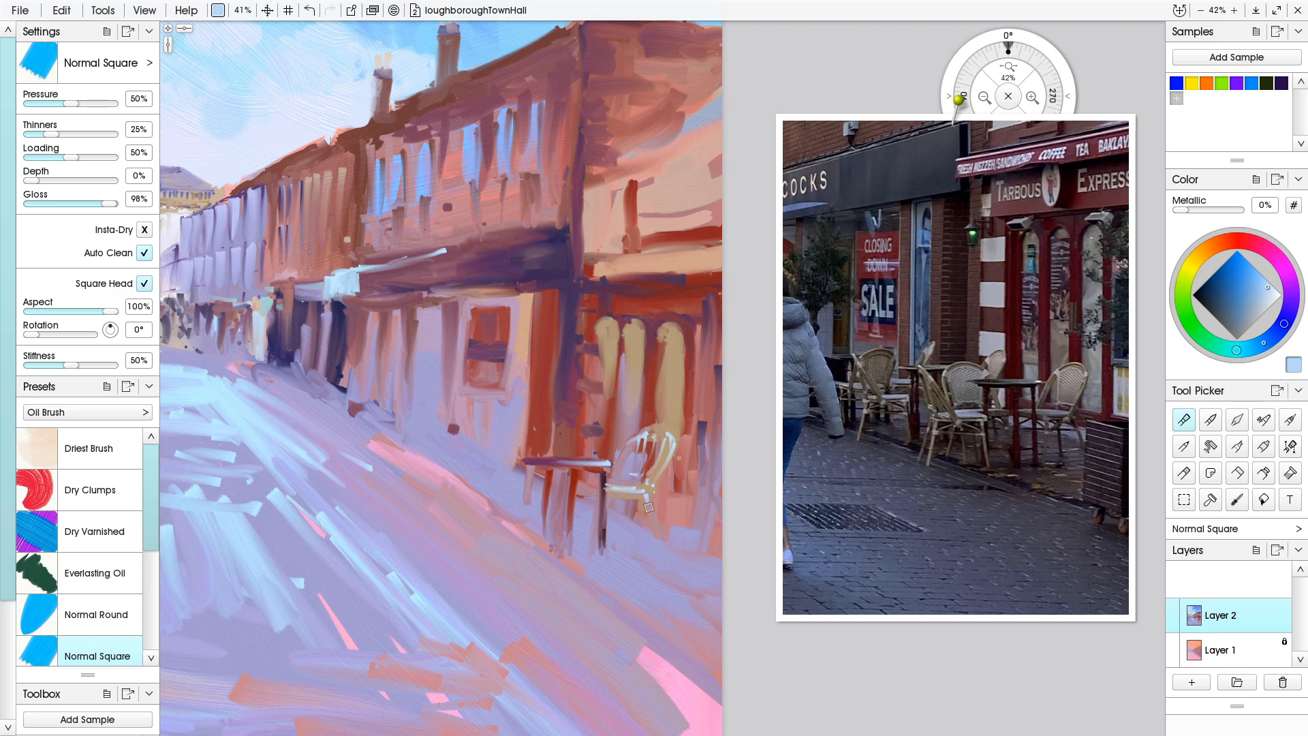
- Paint the curved backs of the chairs behind the café table and the pale seat of the nearest chair
mouse_move(565, 414)
left_mouse_down()
mouse_move(528, 427)
mouse_move(519, 454)
left_mouse_up()
left_click_drag(534, 426, 533, 450)
left_click_drag(513, 436, 539, 444)
left_click_drag(512, 449, 501, 480)
left_click_drag(543, 499, 493, 496)
- Mix an ochre and paint the frame and legs of the chair nearest the street
left_click(428, 435, "alt")
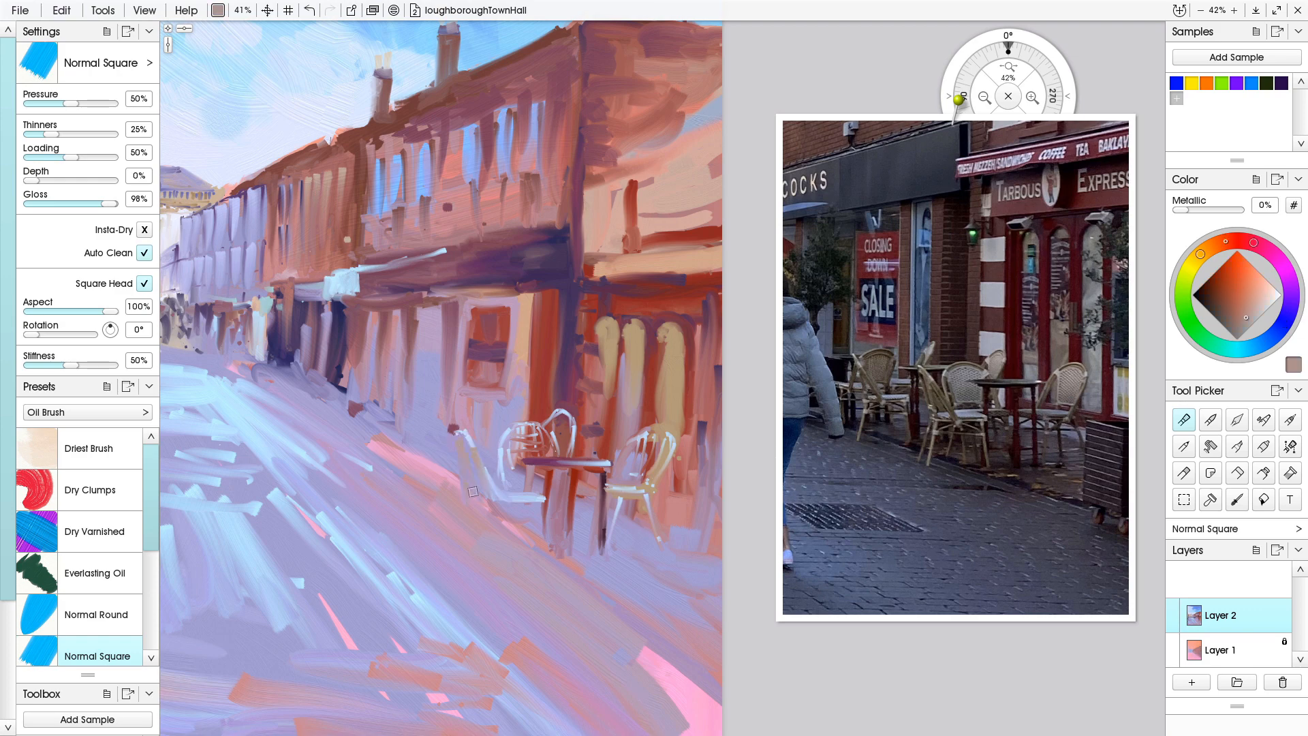
left_click_drag(1260, 247, 1209, 248)
left_click_drag(1221, 294, 1220, 284)
mouse_move(475, 455)
left_mouse_down()
mouse_move(489, 496)
mouse_move(470, 486)
left_mouse_up()
mouse_move(485, 504)
left_mouse_down()
mouse_move(524, 504)
mouse_move(476, 512)
left_mouse_up()
left_click_drag(498, 530, 523, 528)
left_click_drag(539, 471, 540, 487)
- Darken the café table's leg and foot with a sampled violet, and pick a darker shade
left_click_drag(574, 473, 570, 562)
left_click(604, 549, "alt")
left_click_drag(572, 560, 601, 553)
left_click(1212, 299)
- Paint dark violet shadows under the café furniture and a long diagonal shadow line across the pavement
mouse_move(564, 557)
left_mouse_down()
mouse_move(548, 546)
mouse_move(561, 564)
mouse_move(550, 617)
left_mouse_up()
left_click_drag(455, 534, 349, 443)
mouse_move(421, 504)
left_mouse_down()
mouse_move(630, 677)
mouse_move(491, 558)
mouse_move(651, 666)
left_mouse_up()
left_click_drag(508, 565, 623, 661)
mouse_move(485, 518)
left_mouse_down()
mouse_move(488, 549)
mouse_move(537, 544)
mouse_move(493, 551)
left_mouse_up()
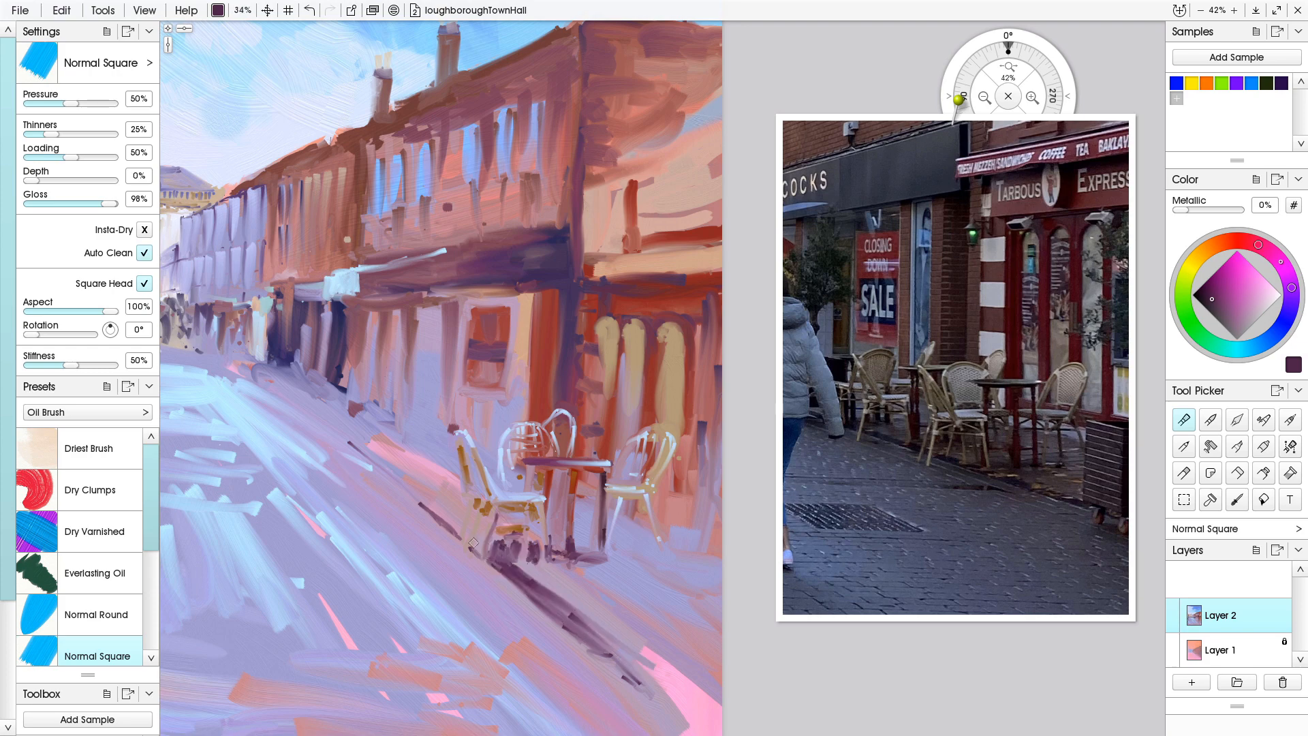
- Add dark violet shading to the legs, seat edges and back of the café chairs
left_click_drag(632, 500, 628, 548)
left_click_drag(649, 496, 663, 558)
left_click_drag(603, 492, 655, 499)
left_click_drag(500, 500, 535, 517)
mouse_move(671, 447)
left_mouse_down()
mouse_move(654, 489)
mouse_move(662, 553)
left_mouse_up()
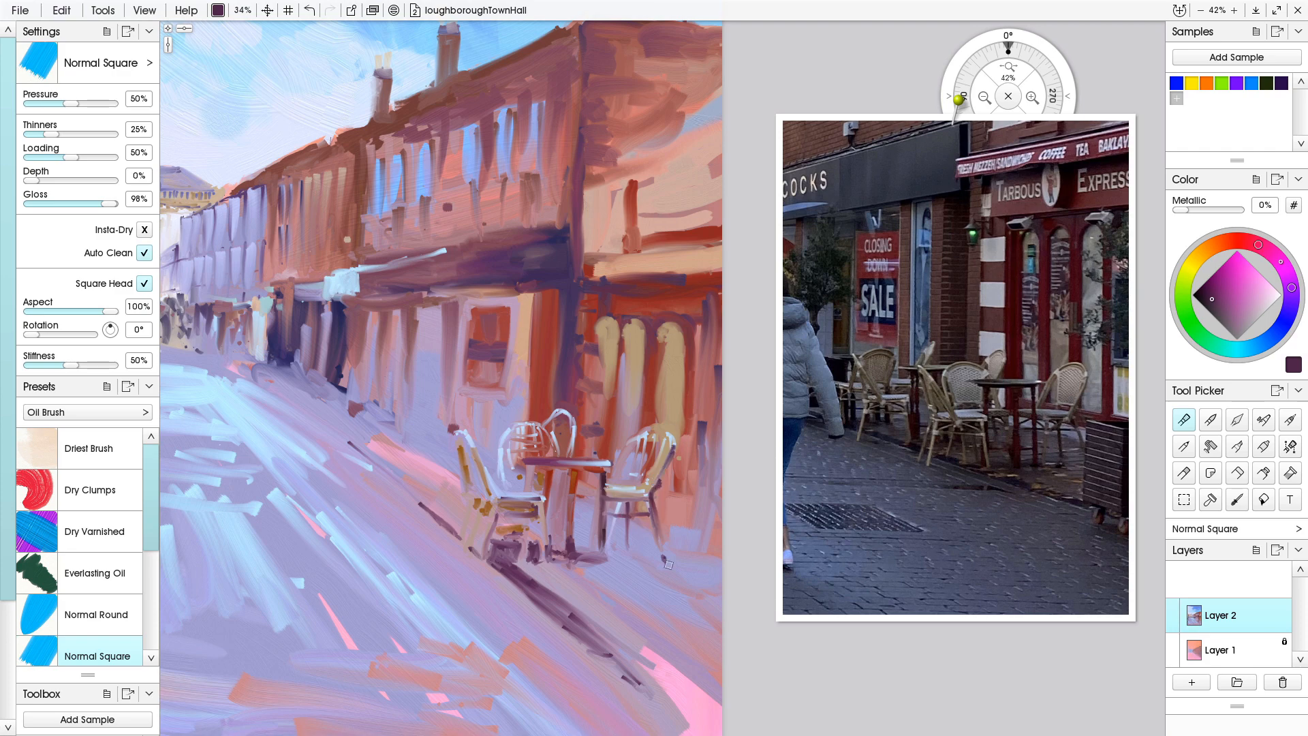
- Paint dark violet shadows behind and beneath the chair closest to the end shopfront
left_click_drag(606, 487, 585, 475)
left_click_drag(655, 497, 687, 511)
left_click_drag(690, 454, 684, 508)
mouse_move(687, 470)
left_mouse_down()
mouse_move(664, 509)
mouse_move(703, 515)
left_mouse_up()
left_click_drag(667, 519, 696, 533)
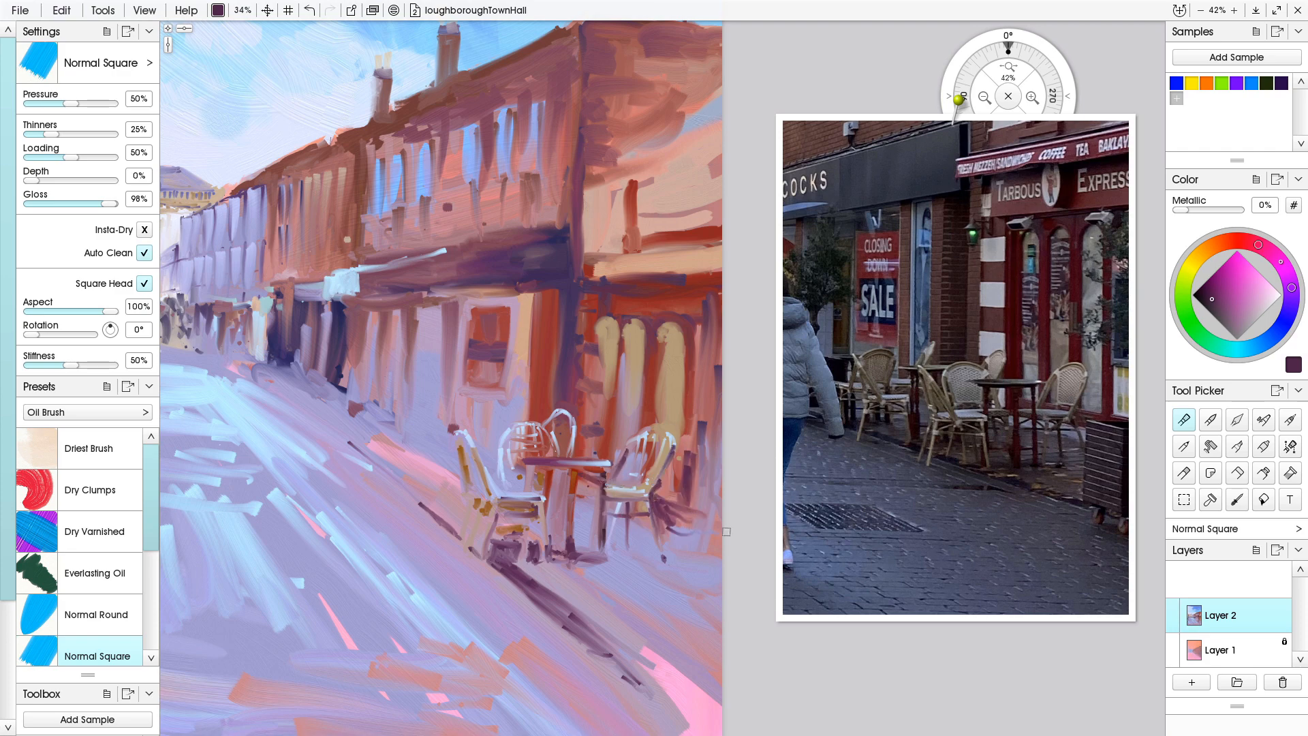
- Paint a second dark café table with upright legs behind the chair nearest the street
scroll(441, 418, "down", 5)
key("super")
key("super")
scroll(534, 417, "up", 6)
left_click_drag(526, 394, 609, 397)
left_click_drag(546, 398, 538, 508)
left_click_drag(549, 403, 550, 496)
left_click_drag(603, 402, 597, 465)
mouse_move(593, 428)
left_mouse_down()
mouse_move(569, 392)
mouse_move(615, 394)
mouse_move(592, 431)
mouse_move(599, 391)
left_mouse_up()
- Sample an ochre and paint the back and legs of another chair beside the second café table
left_click(610, 463, "alt")
left_click(615, 396, "alt")
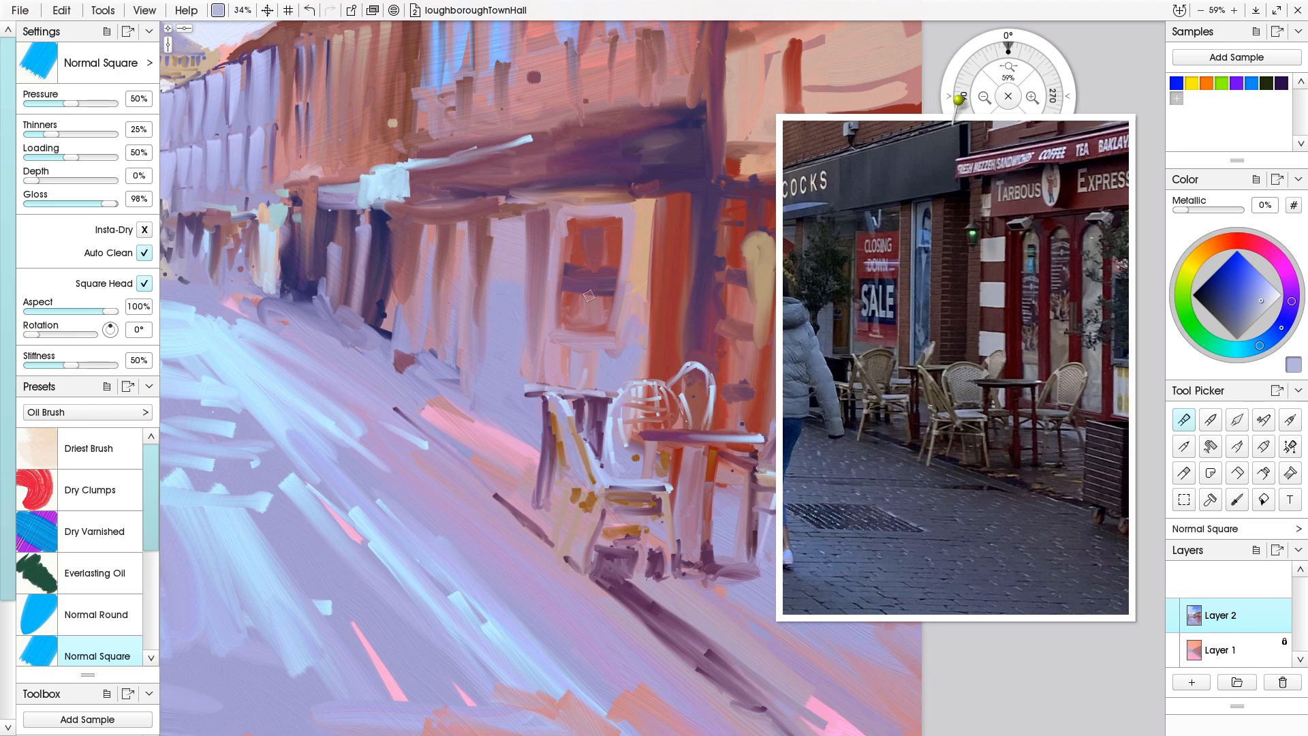
left_click(472, 374, "alt")
left_click(586, 501, "alt")
left_click_drag(462, 351, 497, 426)
left_click_drag(482, 389, 485, 455)
left_click_drag(534, 433, 539, 485)
left_click_drag(484, 458, 469, 496)
- Sample ochre tones and paint the angled back, seat and legs of another chair on the street side of the café tables
left_click(511, 419, "alt")
mouse_move(535, 430)
left_mouse_down()
mouse_move(490, 423)
mouse_move(489, 441)
left_mouse_up()
left_click(492, 433, "alt")
left_click(470, 374, "alt")
left_click_drag(463, 361, 476, 420)
left_click_drag(477, 422, 478, 482)
left_click(487, 441, "alt")
left_click(500, 421, "alt")
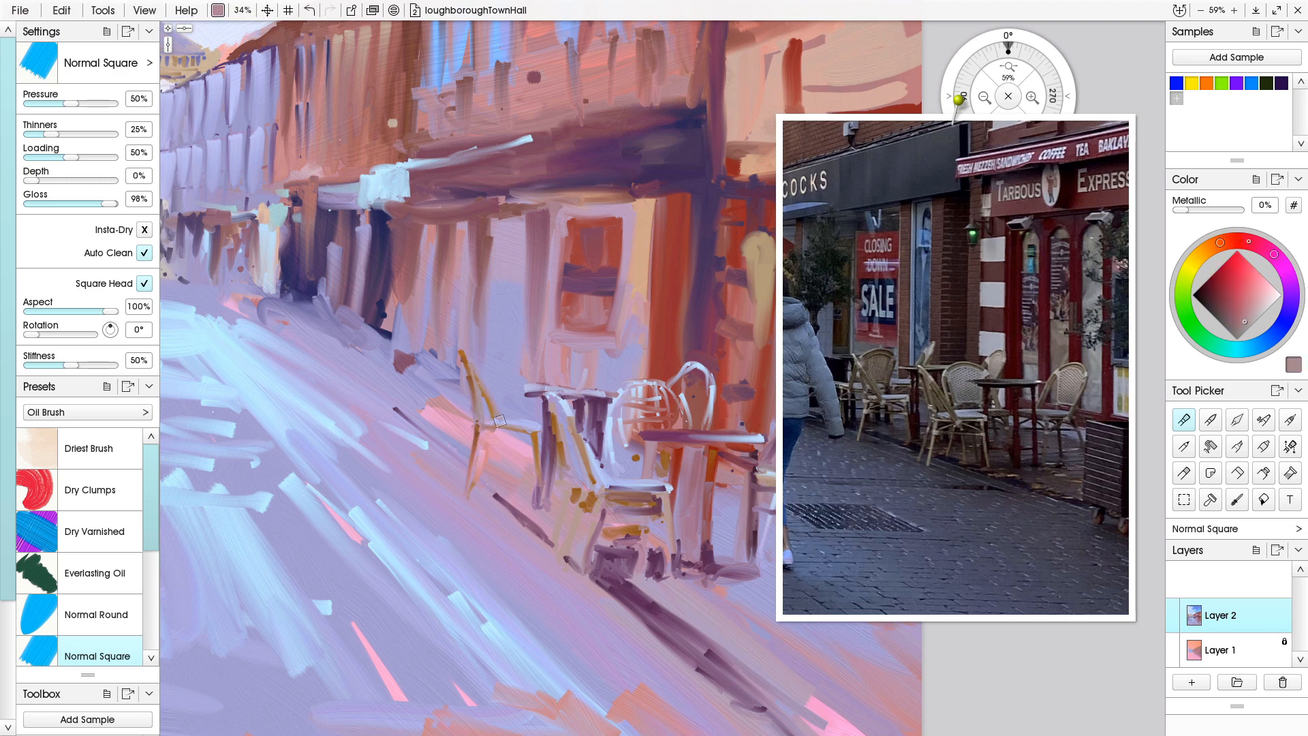
- Sample nearby tones and add shading strokes to the back, seat and legs of the farthest ochre café chair
left_click(527, 396, "alt")
left_click(503, 362, "alt")
left_click(470, 413, "alt")
left_click(443, 357, "alt")
mouse_move(474, 361)
left_mouse_down()
mouse_move(423, 361)
mouse_move(442, 355)
mouse_move(455, 399)
mouse_move(482, 419)
mouse_move(430, 446)
left_mouse_up()
left_click(510, 458, "alt")
left_click(385, 321, "alt")
mouse_move(424, 409)
left_mouse_down()
mouse_move(471, 426)
mouse_move(421, 423)
mouse_move(396, 364)
mouse_move(405, 343)
mouse_move(458, 354)
left_mouse_up()
mouse_move(415, 330)
left_mouse_down()
mouse_move(440, 369)
mouse_move(451, 429)
left_mouse_up()
left_click(533, 458, "alt")
mouse_move(528, 465)
left_mouse_down()
mouse_move(481, 455)
mouse_move(574, 559)
left_mouse_up()
left_click(438, 441, "alt")
- Sample shopfront colours, brush vertical strokes over the windows and pillars behind the café seating, and save the painting
left_click(636, 304, "alt")
left_click(637, 332, "alt")
mouse_move(644, 347)
left_mouse_down()
mouse_move(654, 218)
mouse_move(655, 337)
left_mouse_up()
left_click(643, 303, "alt")
left_click_drag(647, 279, 651, 358)
left_click(452, 406, "alt")
mouse_move(634, 228)
left_mouse_down()
mouse_move(646, 286)
mouse_move(621, 235)
mouse_move(666, 201)
mouse_move(678, 354)
left_mouse_up()
left_click(633, 121, "alt")
mouse_move(454, 311)
left_mouse_down()
mouse_move(447, 426)
mouse_move(446, 415)
left_mouse_up()
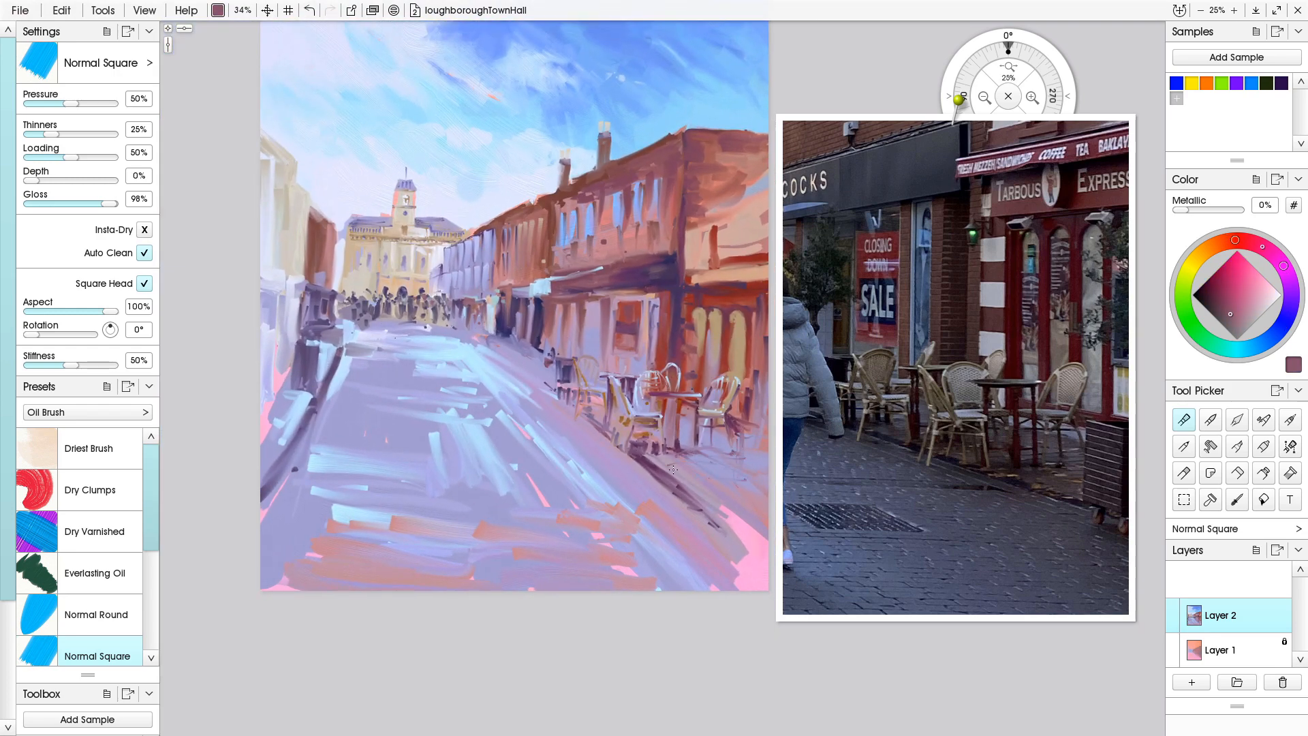
key("ctrl+s")
- Enlarge the brush to 67% and paint a sampled dusty pink down the side of the brick building beside the Town Hall
left_click_drag(1101, 631, 801, 574)
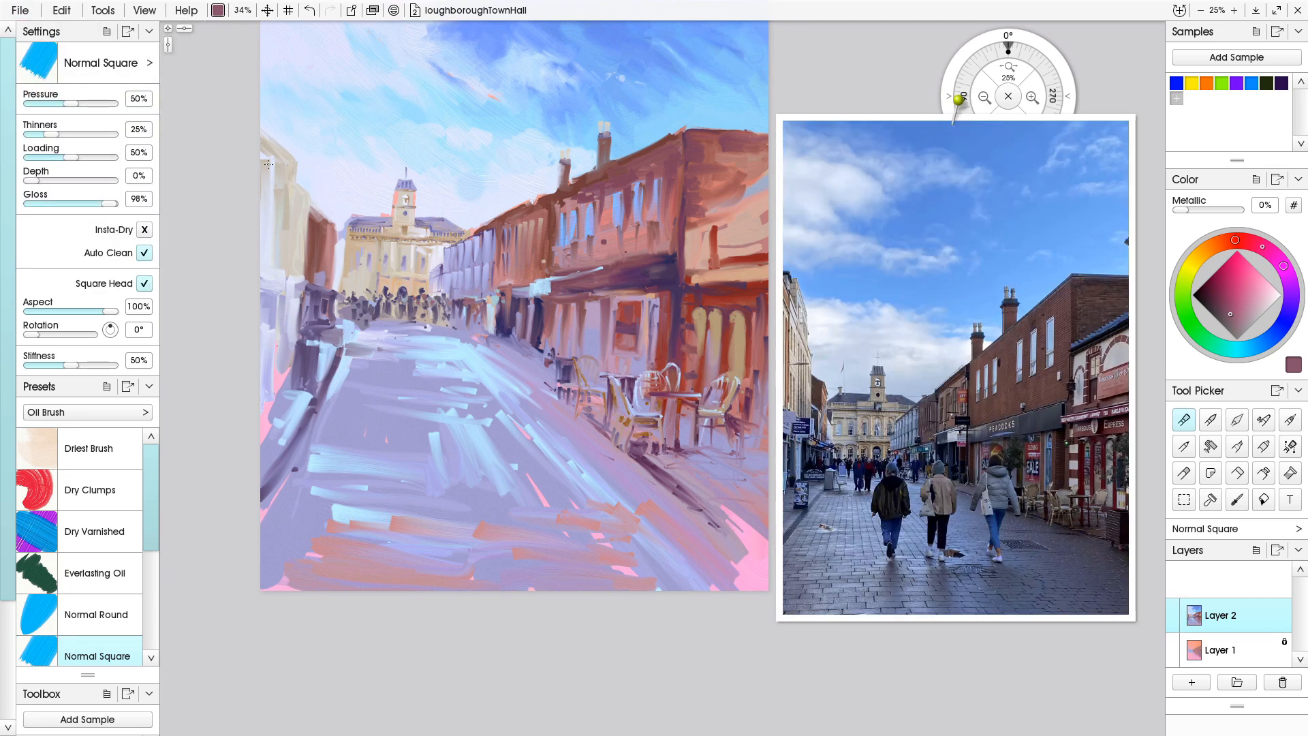
left_click(607, 284, "alt")
key("]")
left_click_drag(329, 229, 329, 282)
scroll(871, 400, "up", 5)
left_click_drag(879, 402, 1077, 425)
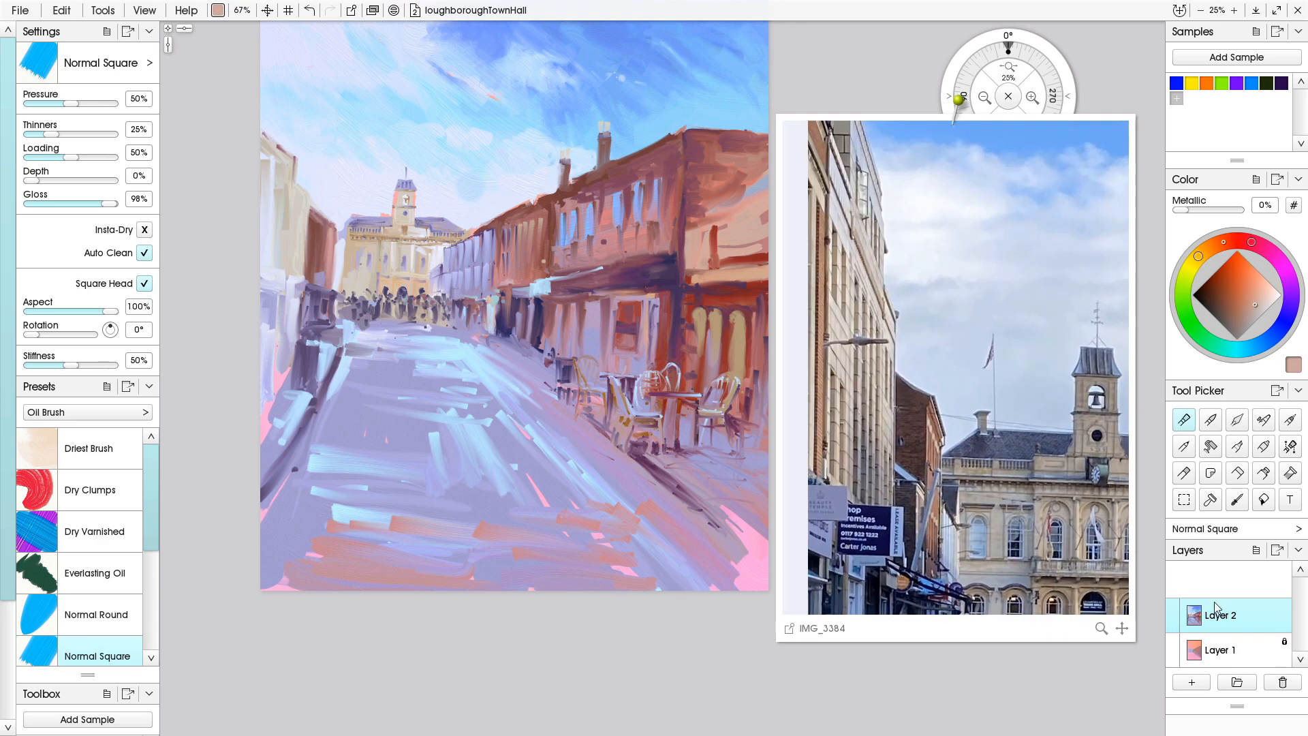
scroll(968, 392, "down", 2)
scroll(408, 292, "up", 4)
scroll(396, 349, "down", 1)
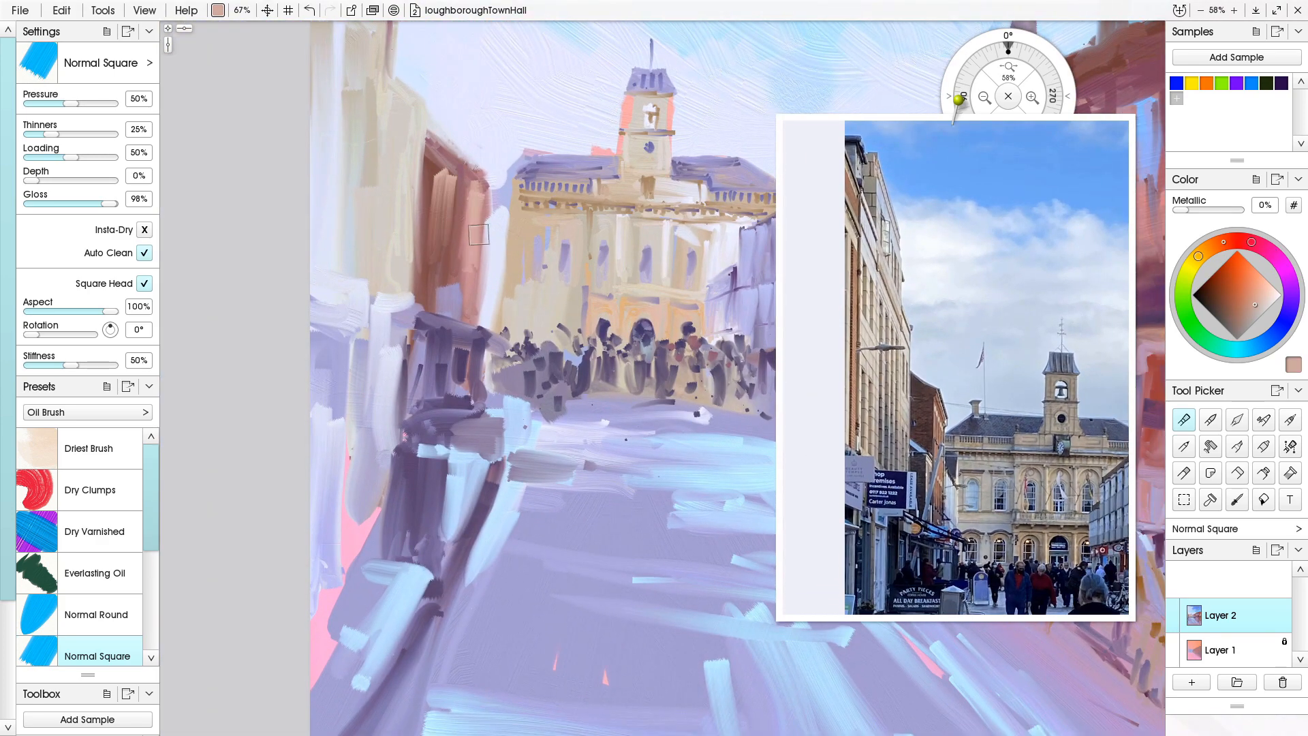
- Paint darker reddish-brown vertical strokes down the brick building left of the town hall, blending in tones sampled from its facade
left_click(1210, 293)
mouse_move(431, 141)
left_mouse_down()
mouse_move(483, 177)
mouse_move(451, 265)
mouse_move(429, 240)
mouse_move(450, 314)
left_mouse_up()
left_click(453, 289, "alt")
left_click(462, 214, "alt")
mouse_move(462, 217)
left_mouse_down()
mouse_move(464, 309)
mouse_move(478, 221)
left_mouse_up()
left_click(498, 229, "alt")
left_click_drag(463, 277, 471, 296)
mouse_move(424, 241)
left_mouse_down()
mouse_move(444, 262)
mouse_move(451, 310)
mouse_move(470, 309)
left_mouse_up()
left_click(439, 262, "alt")
left_click(450, 280, "alt")
left_click_drag(479, 220, 477, 237)
- Work sampled shadow tones into the lower facade and street-level edge of the brick building left of the town hall
left_click_drag(444, 267, 446, 316)
left_click(431, 293, "alt")
left_click(439, 332, "alt")
mouse_move(430, 265)
left_mouse_down()
mouse_move(455, 263)
mouse_move(424, 325)
mouse_move(461, 324)
mouse_move(466, 341)
left_mouse_up()
left_click(850, 603, "alt")
left_click(471, 341)
left_click_drag(417, 339, 457, 378)
left_click_drag(467, 342, 466, 373)
- Mix a cream tone and lay vertical strokes over the pale building at the street's far left
left_click(415, 124, "alt")
left_click(1202, 253)
left_click(1234, 303)
left_click_drag(414, 112, 413, 164)
left_click_drag(395, 211, 400, 280)
left_click_drag(386, 88, 375, 197)
left_click_drag(349, 61, 349, 198)
- Refine the pale far-left building with sampled tones along its sloping roofline and vertical facade divisions
key("ctrl+minus")
left_click(376, 84, "alt")
mouse_move(377, 94)
left_mouse_down()
mouse_move(379, 69)
mouse_move(408, 105)
mouse_move(399, 46)
mouse_move(417, 96)
mouse_move(409, 121)
mouse_move(436, 143)
left_mouse_up()
left_click(409, 65, "alt")
left_click(426, 109, "alt")
mouse_move(428, 136)
left_mouse_down()
mouse_move(427, 197)
mouse_move(412, 178)
left_mouse_up()
left_click_drag(391, 109, 392, 182)
left_click_drag(410, 212, 411, 278)
left_click_drag(387, 190, 388, 250)
left_click(488, 286, "alt")
mouse_move(363, 170)
left_mouse_down()
mouse_move(361, 58)
mouse_move(361, 306)
left_mouse_up()
left_click_drag(369, 113, 360, 49)
- Add sampled darker and lighter touches to the brick building between the pale facade and the town hall
left_click(467, 306, "alt")
left_click(450, 268, "alt")
left_click(430, 308, "alt")
mouse_move(452, 256)
left_mouse_down()
mouse_move(470, 278)
mouse_move(453, 345)
left_mouse_up()
left_click(421, 312, "alt")
mouse_move(452, 276)
left_mouse_down()
mouse_move(453, 310)
mouse_move(458, 290)
left_mouse_up()
left_click_drag(493, 214, 481, 176)
left_click_drag(471, 347, 467, 382)
- Paint muted lavender strokes over the street-level shopfronts and pavement edge beneath the left-hand buildings
left_click(399, 351, "alt")
left_click_drag(428, 327, 413, 501)
mouse_move(461, 434)
left_mouse_down()
mouse_move(429, 434)
mouse_move(420, 503)
left_mouse_up()
left_click_drag(433, 431, 461, 432)
- Show the whole painting side by side with the full street view of the reference photo
scroll(488, 477, "down", 5)
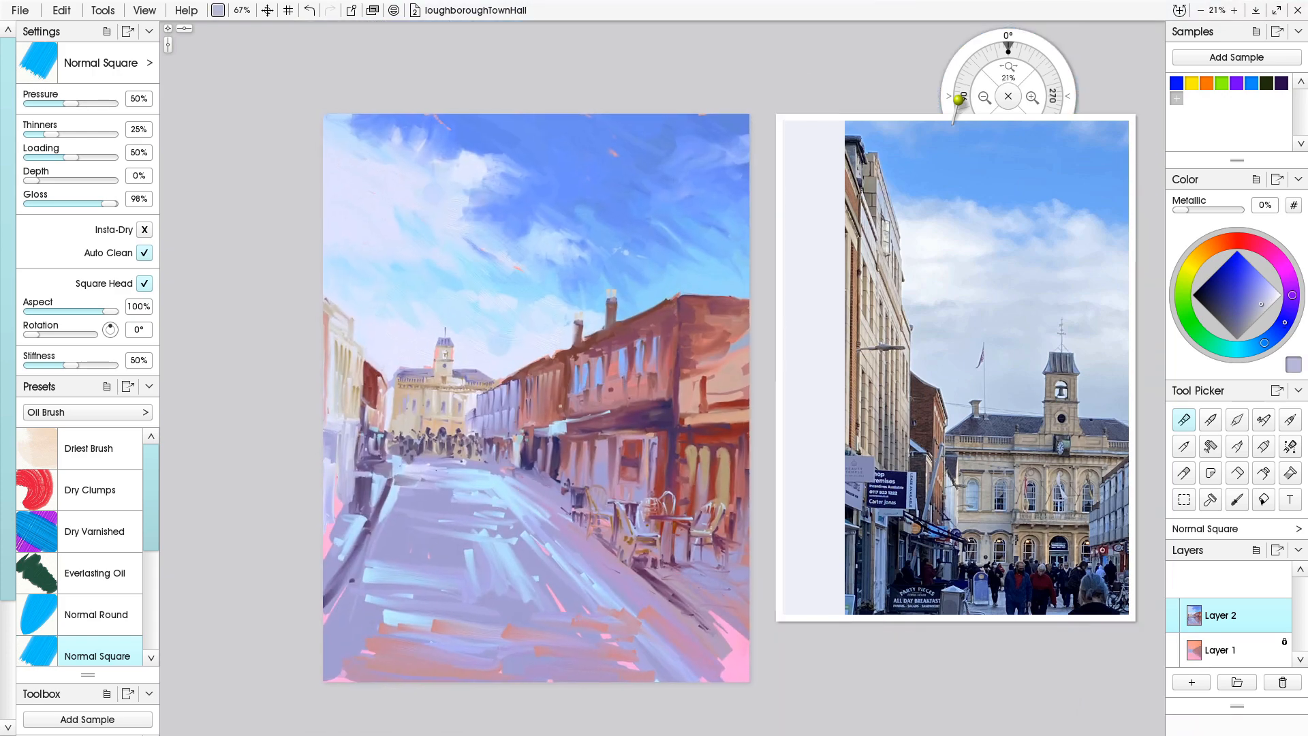
scroll(760, 559, "up", 1)
mouse_move(913, 630)
left_mouse_down()
mouse_move(875, 613)
mouse_move(900, 619)
left_mouse_up()
left_click_drag(1111, 620, 862, 482)
left_click_drag(1022, 489, 1127, 644)
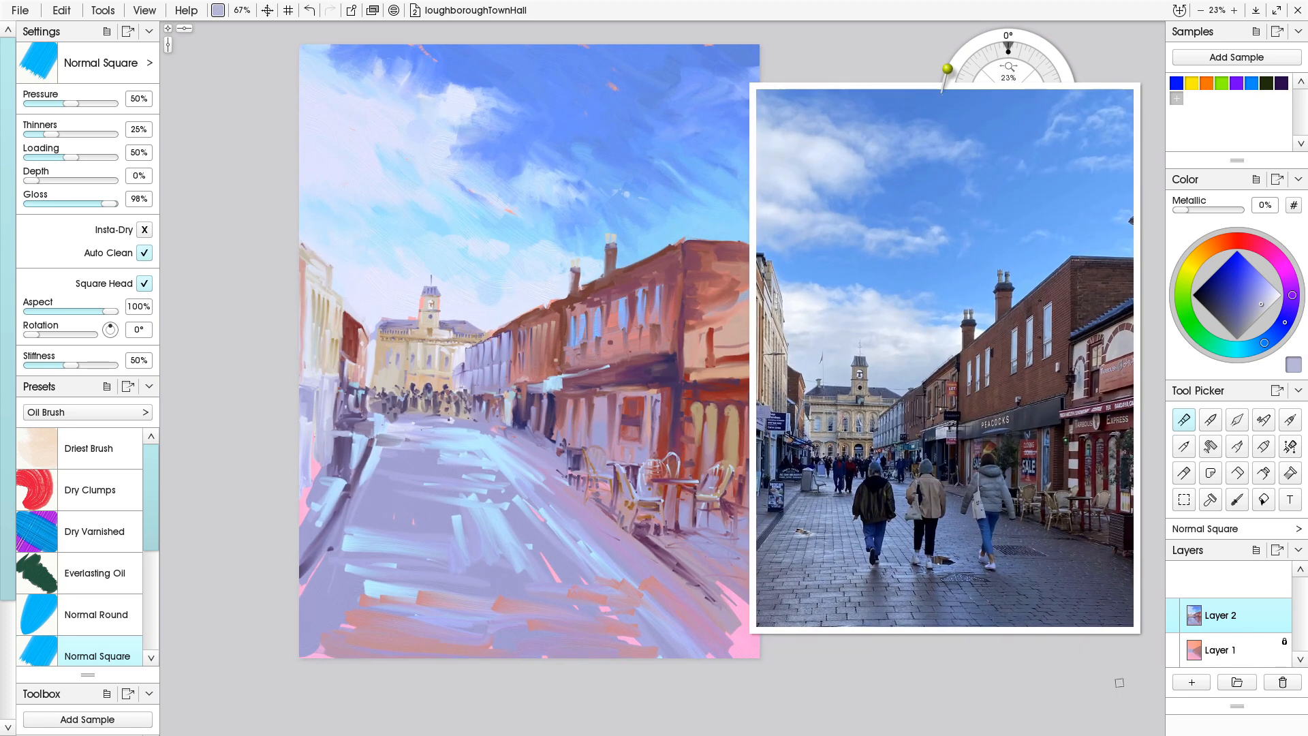
left_click(651, 378, "alt")
left_click_drag(737, 314, 681, 327)
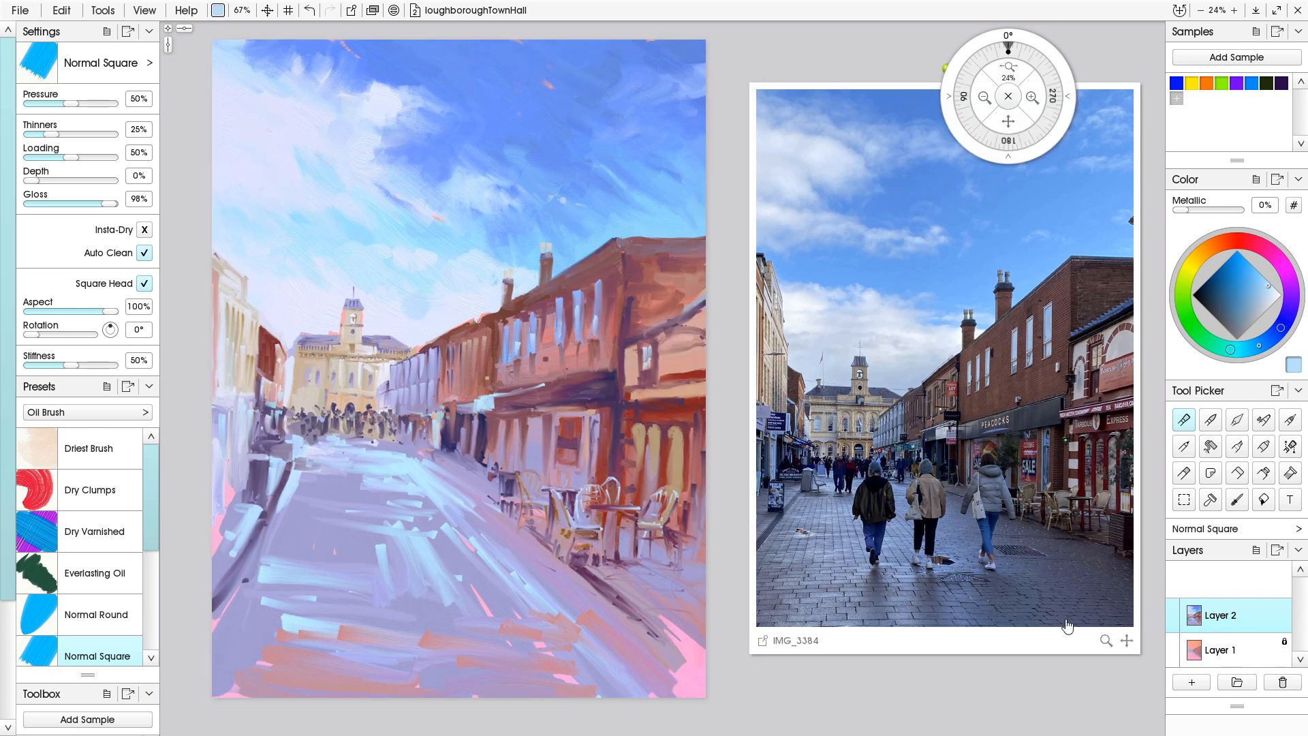
- Lock everything on Layer 2 and add a new layer above it
mouse_move(1283, 624)
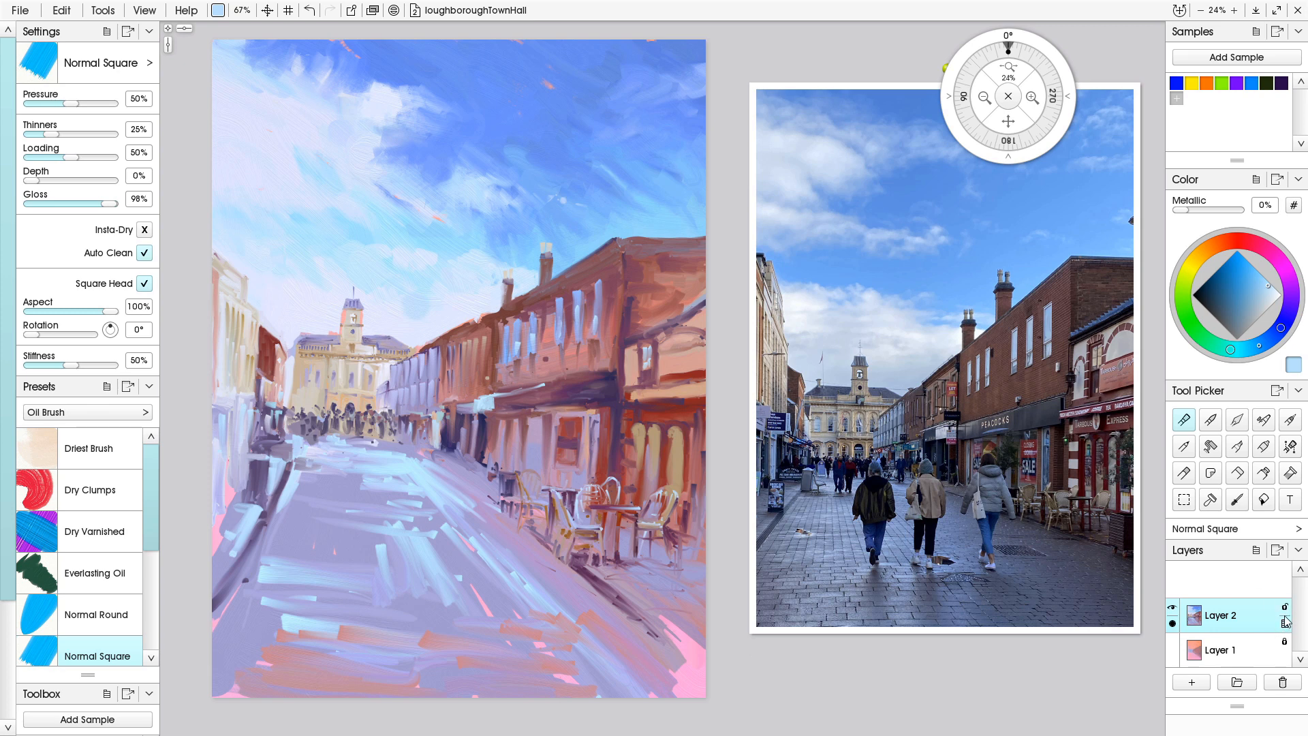
left_click(1285, 609)
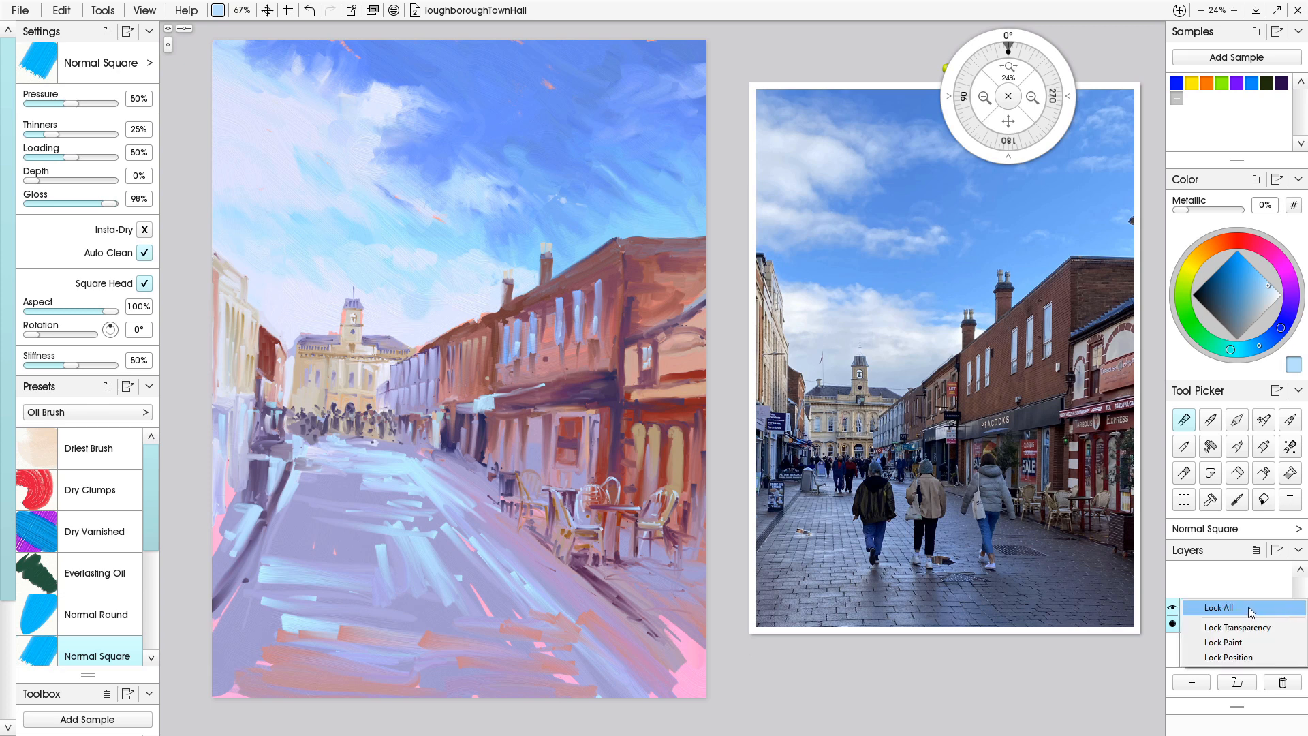
left_click(1251, 611)
left_click(1196, 682)
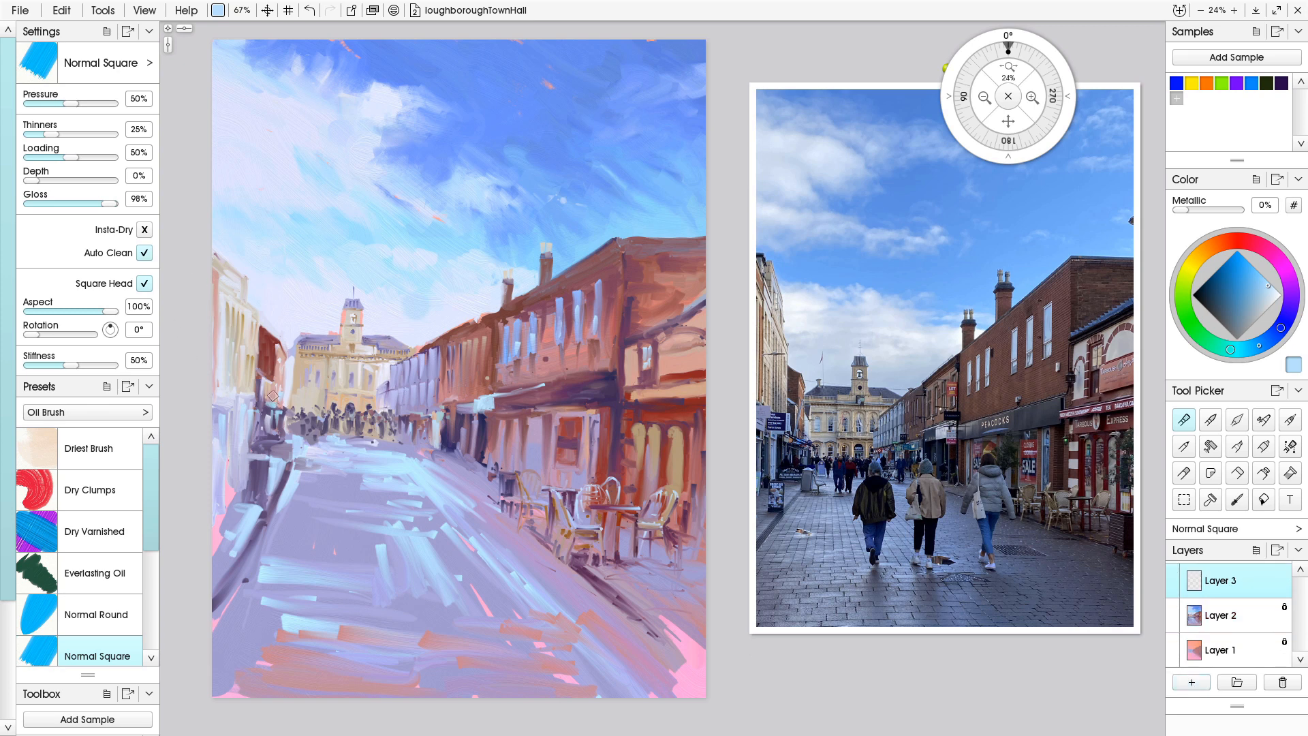
- Enlarge the crowd in front of the town hall in both the painting and the reference photo
left_click_drag(324, 437, 569, 295)
left_click_drag(481, 357, 475, 422)
scroll(470, 449, "down", 2)
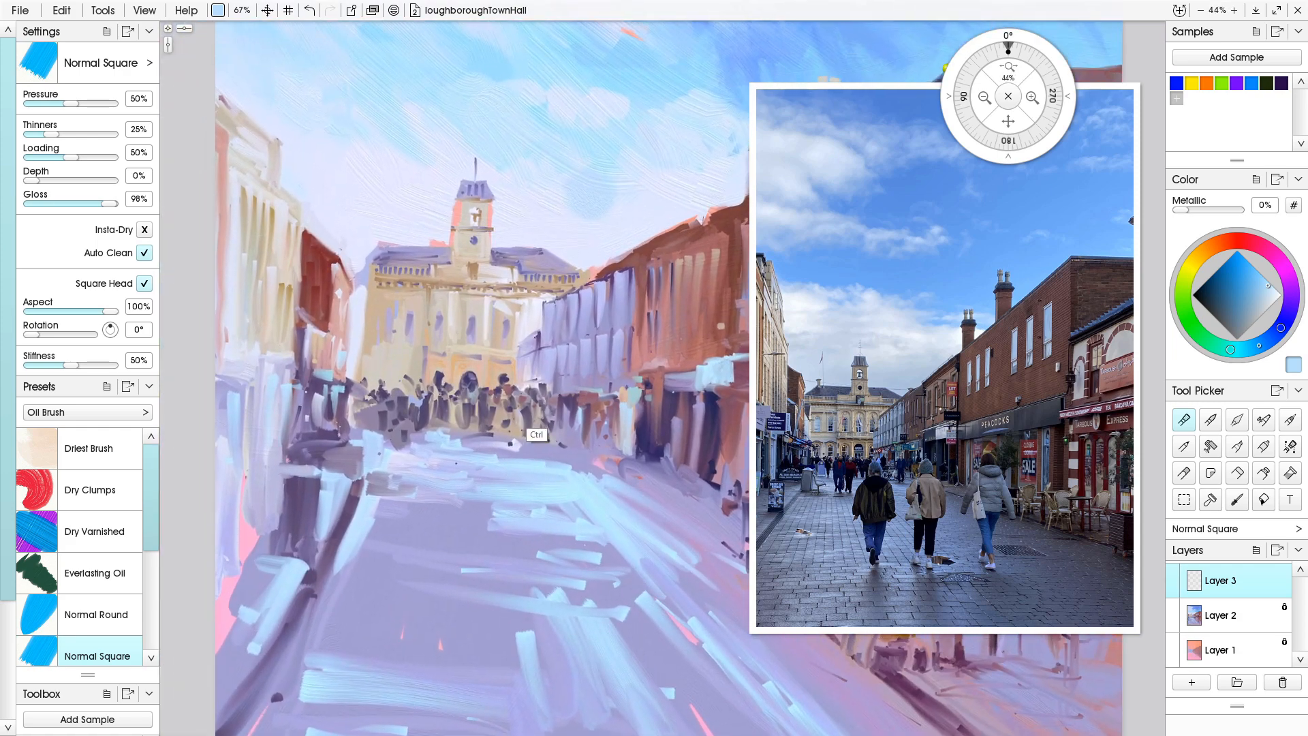
scroll(495, 412, "up", 3)
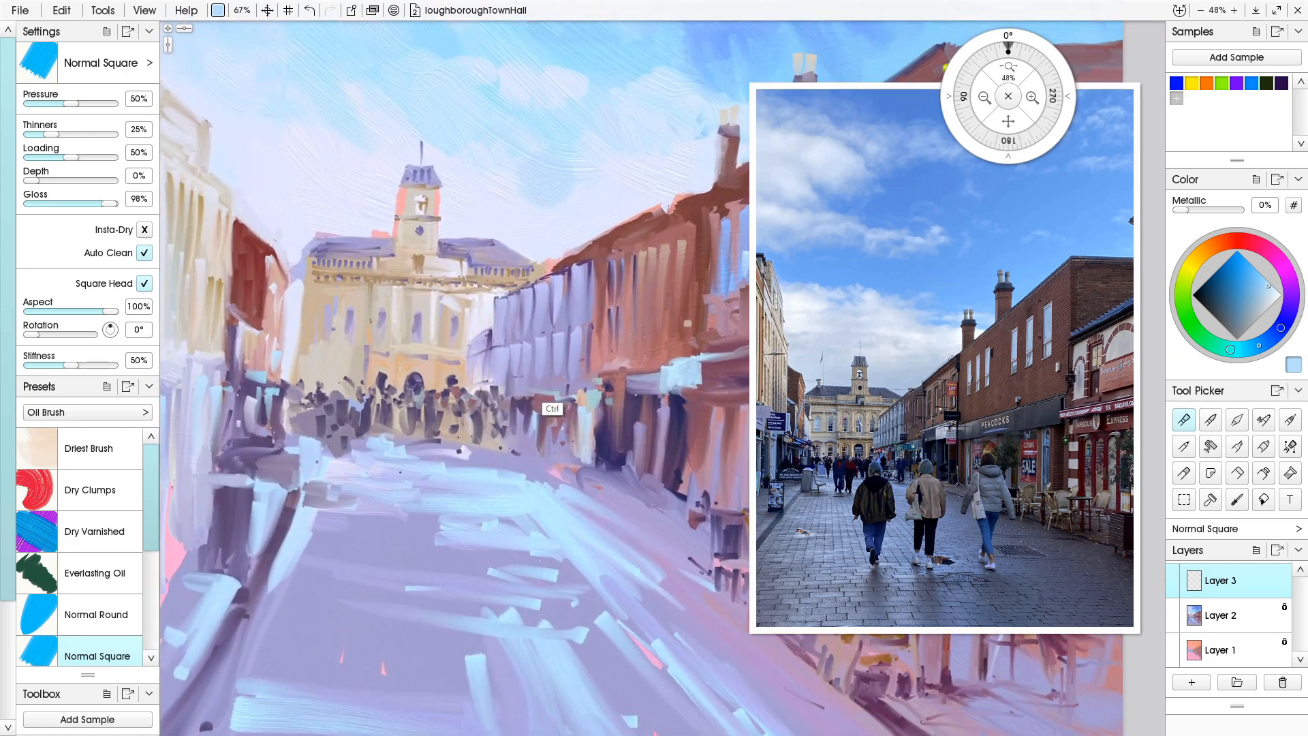
scroll(553, 427, "up", 3)
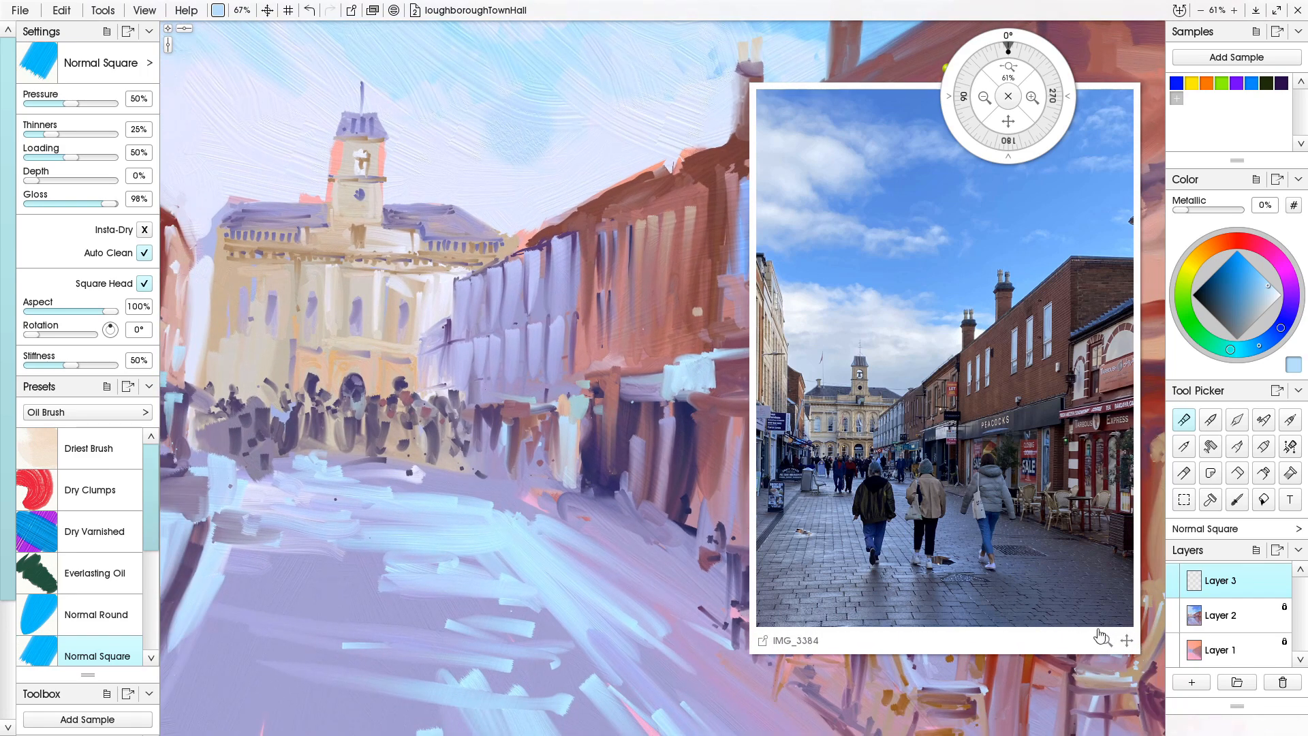
left_click_drag(1111, 641, 1044, 569)
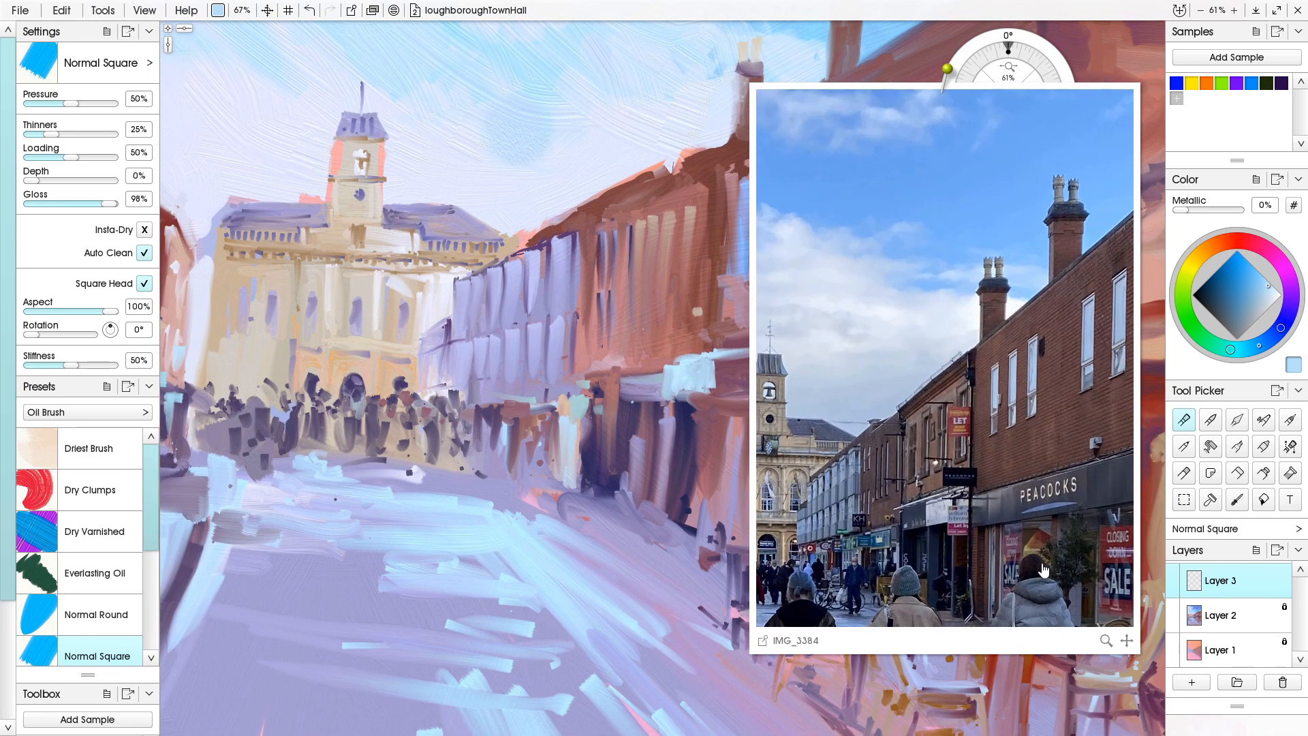
left_click_drag(1105, 640, 1236, 454)
left_click_drag(1062, 499, 1027, 489)
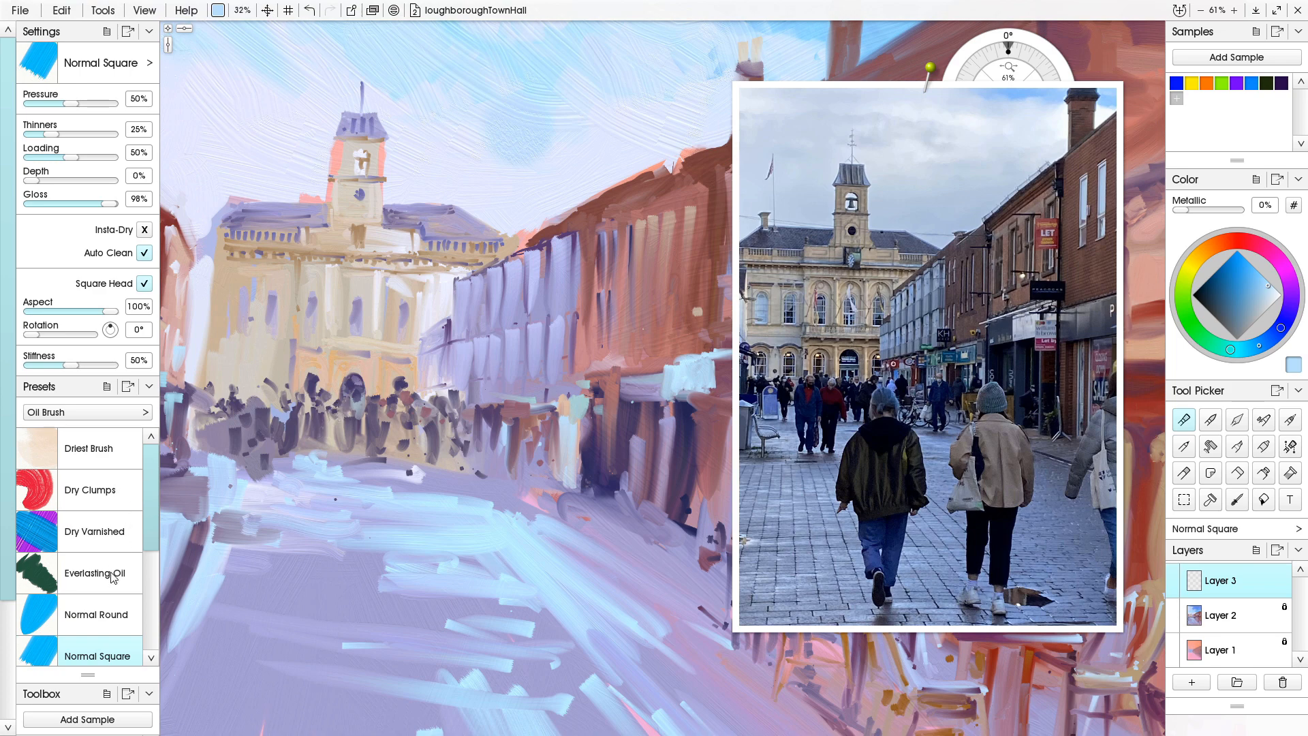
- Switch to the Normal Round brush and dab a skin-tone head for a figure in front of the crowd
left_click(118, 613)
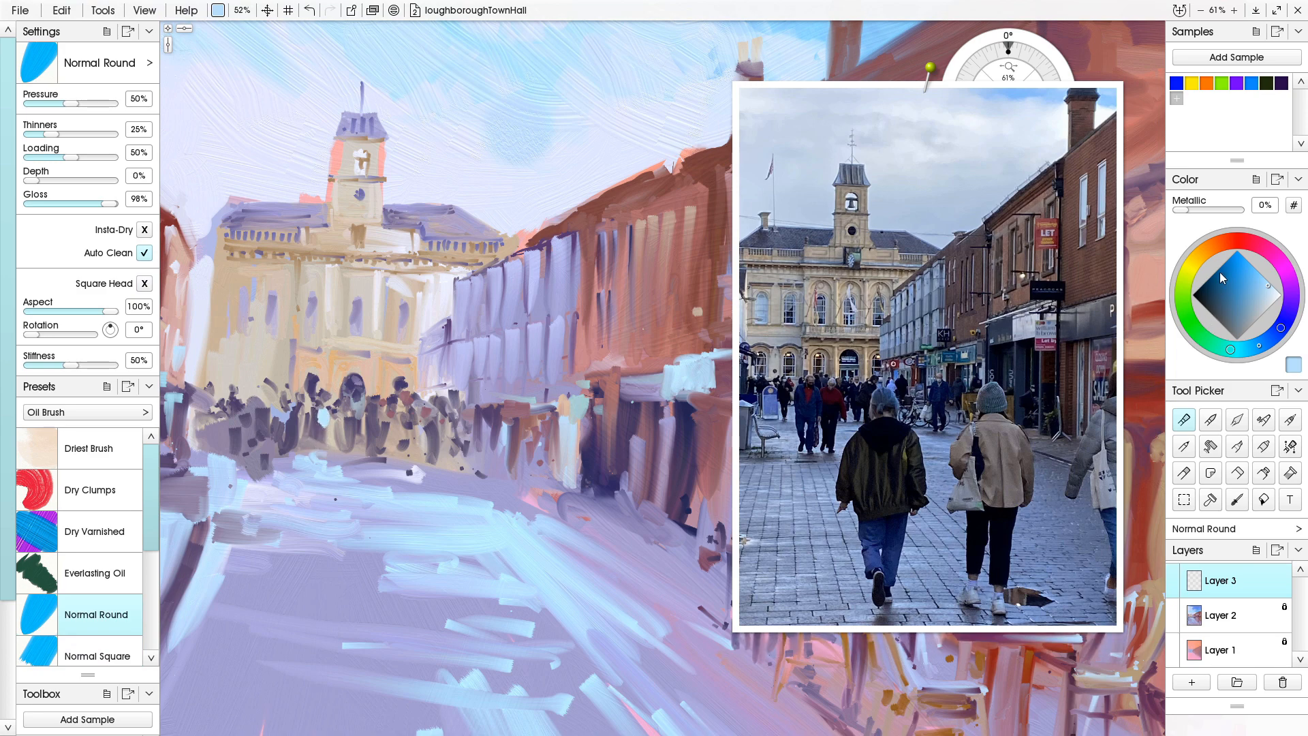
left_click(1220, 247)
mouse_move(1242, 279)
left_mouse_down()
mouse_move(1259, 295)
mouse_move(1249, 303)
left_mouse_up()
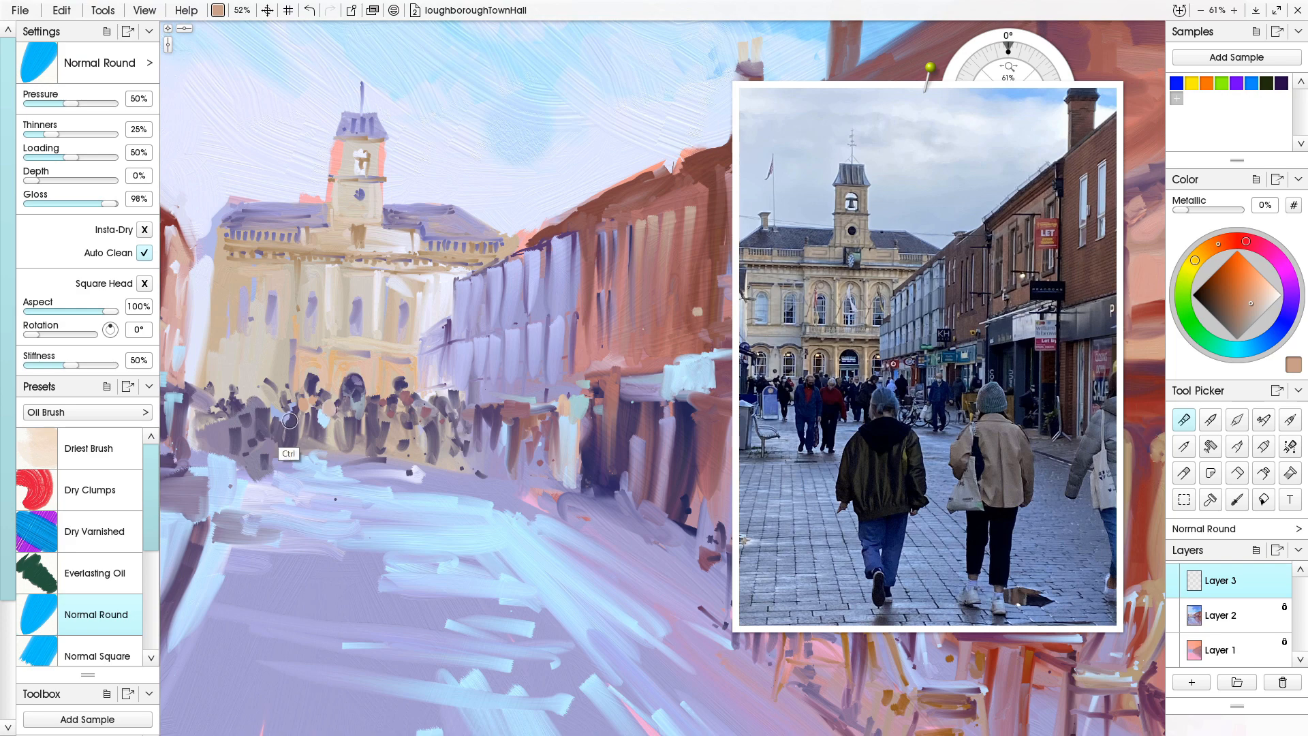
left_click_drag(289, 422, 293, 430)
- Paint the first walking figure's torso and legs in a dark grey-purple sampled from the crowd
left_click(292, 421, "alt")
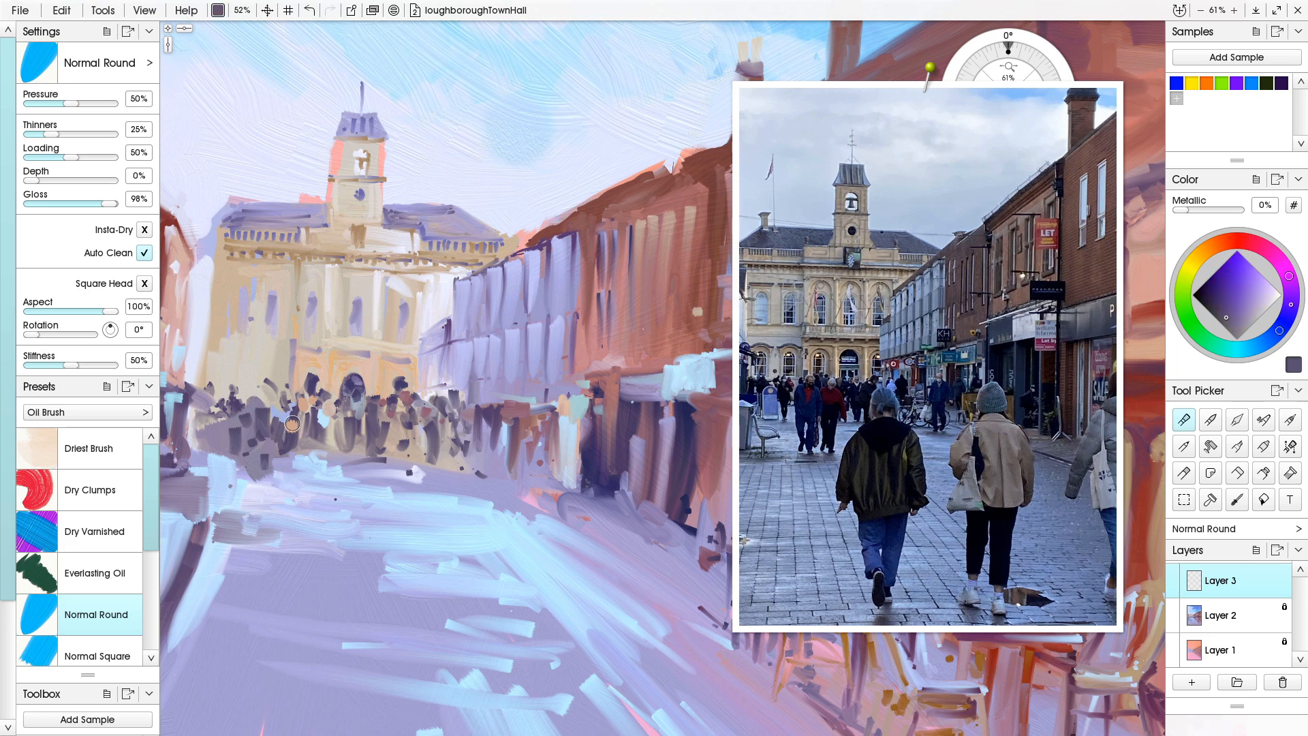
left_click_drag(290, 421, 291, 448)
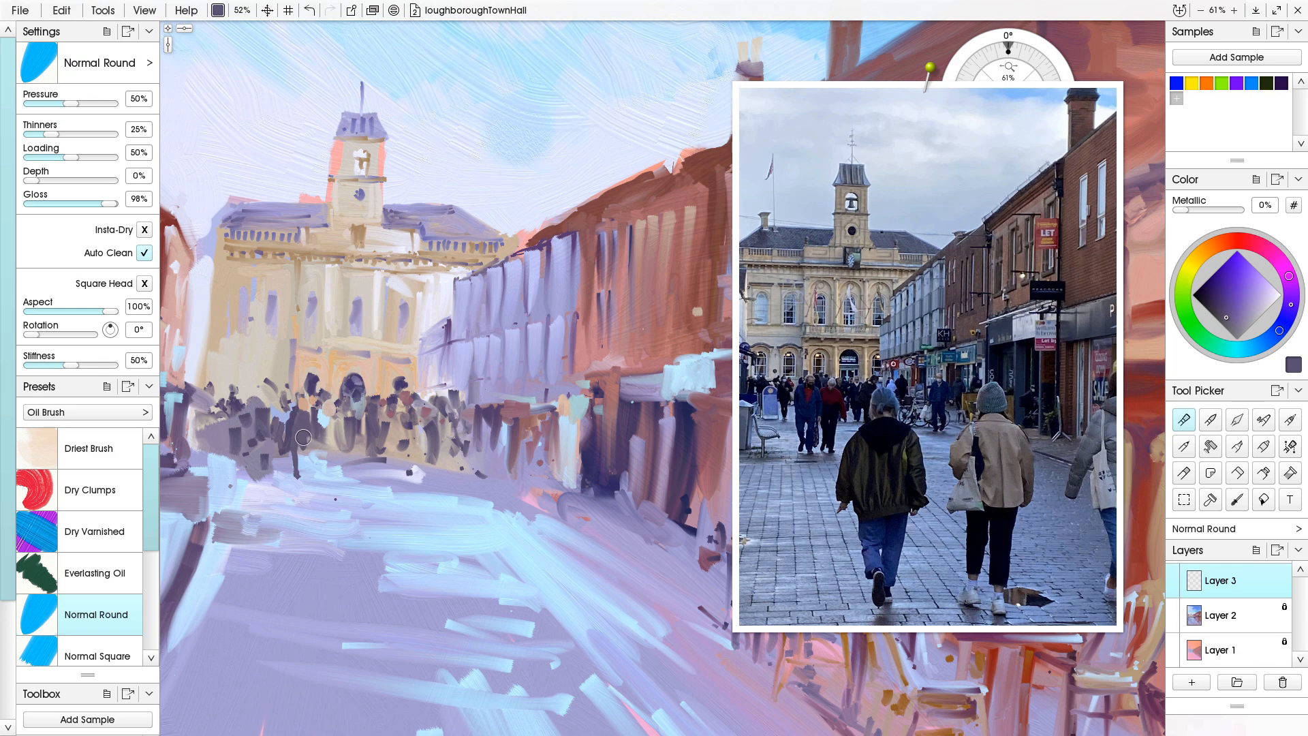
left_click_drag(303, 466, 305, 484)
mouse_move(309, 420)
left_mouse_down()
mouse_move(303, 494)
mouse_move(297, 442)
mouse_move(295, 493)
mouse_move(297, 416)
mouse_move(322, 417)
left_mouse_up()
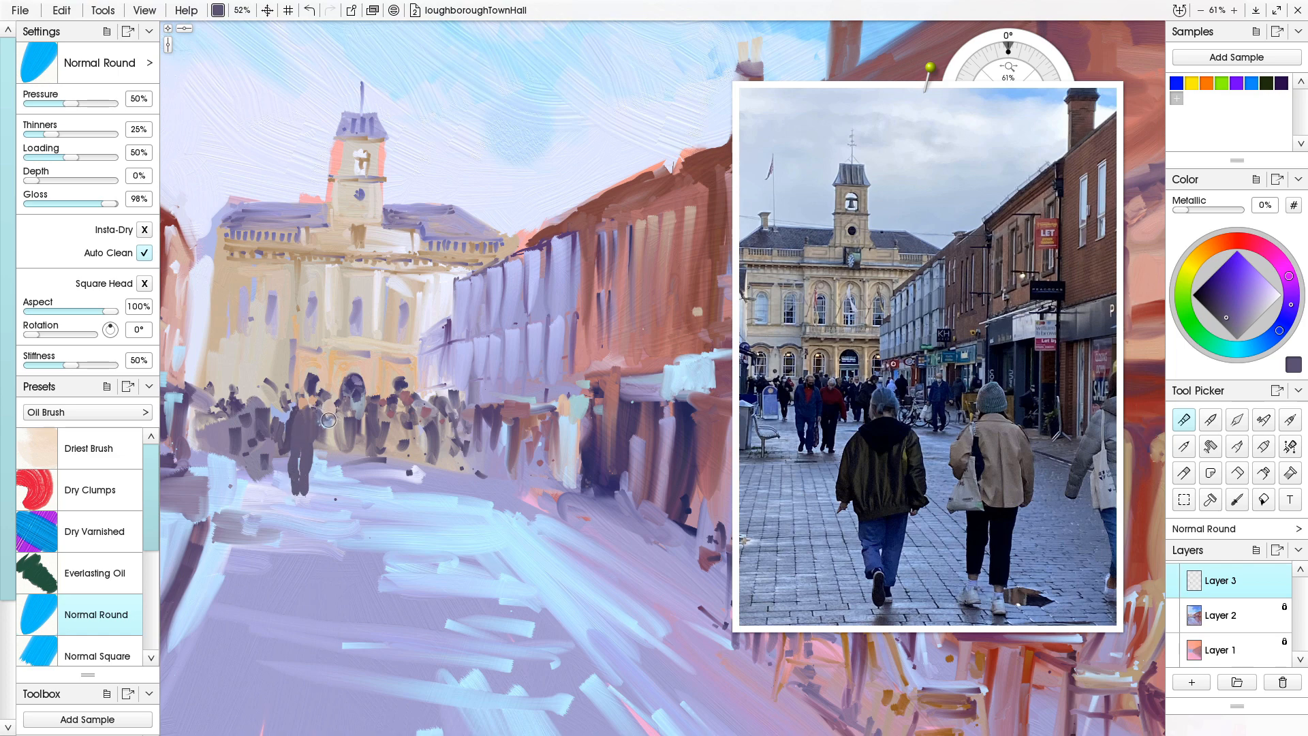
left_click_drag(330, 417, 341, 455)
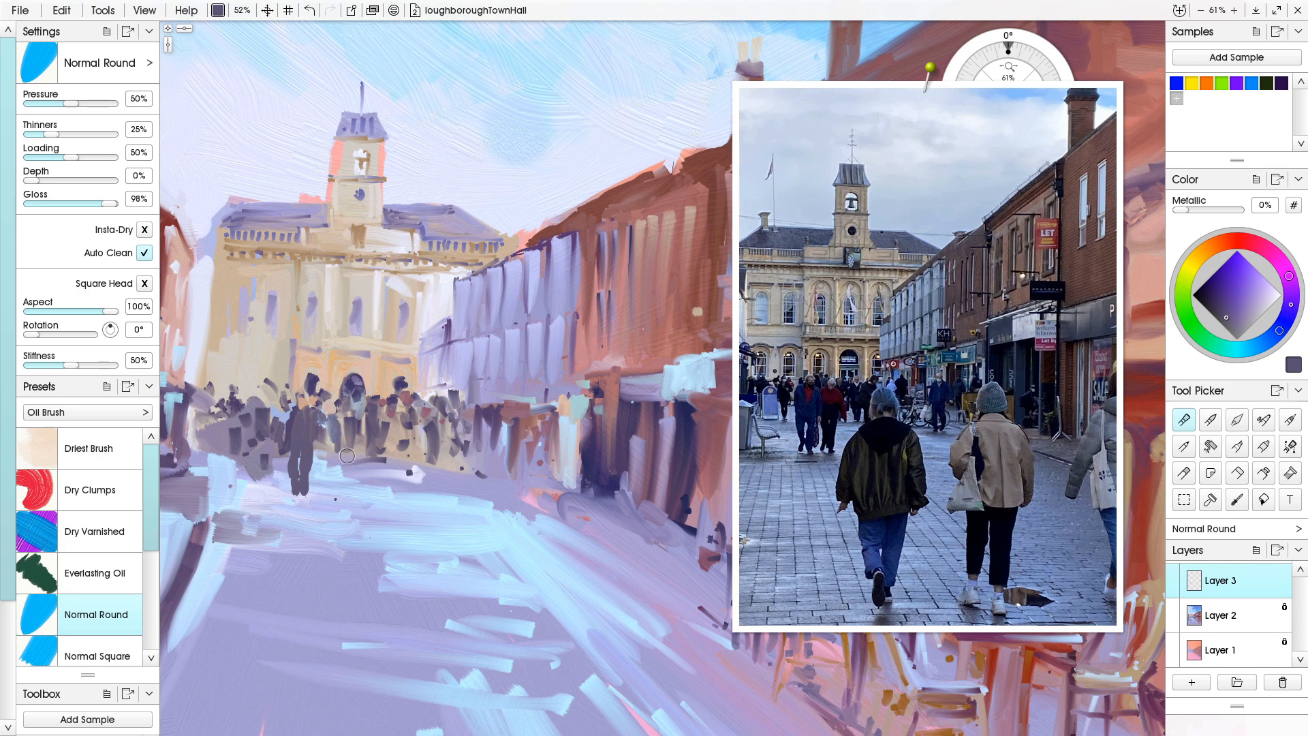
- Paint a second figure beside the first with a bright red coat and very dark purple body and legs
left_click(1241, 240)
left_click(1230, 275)
left_click_drag(1229, 274, 1231, 269)
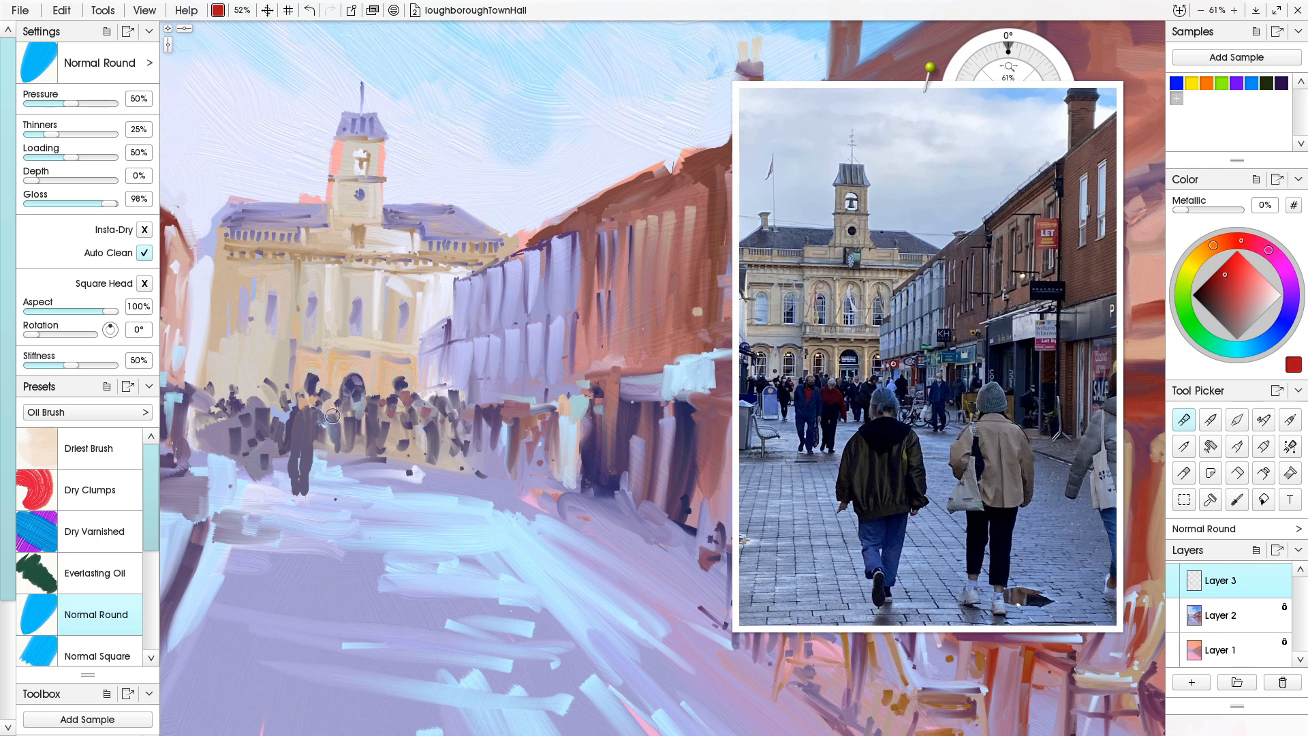
mouse_move(324, 419)
left_mouse_down()
mouse_move(341, 427)
mouse_move(337, 452)
mouse_move(323, 420)
left_mouse_up()
left_click(1204, 292)
left_click(1289, 293)
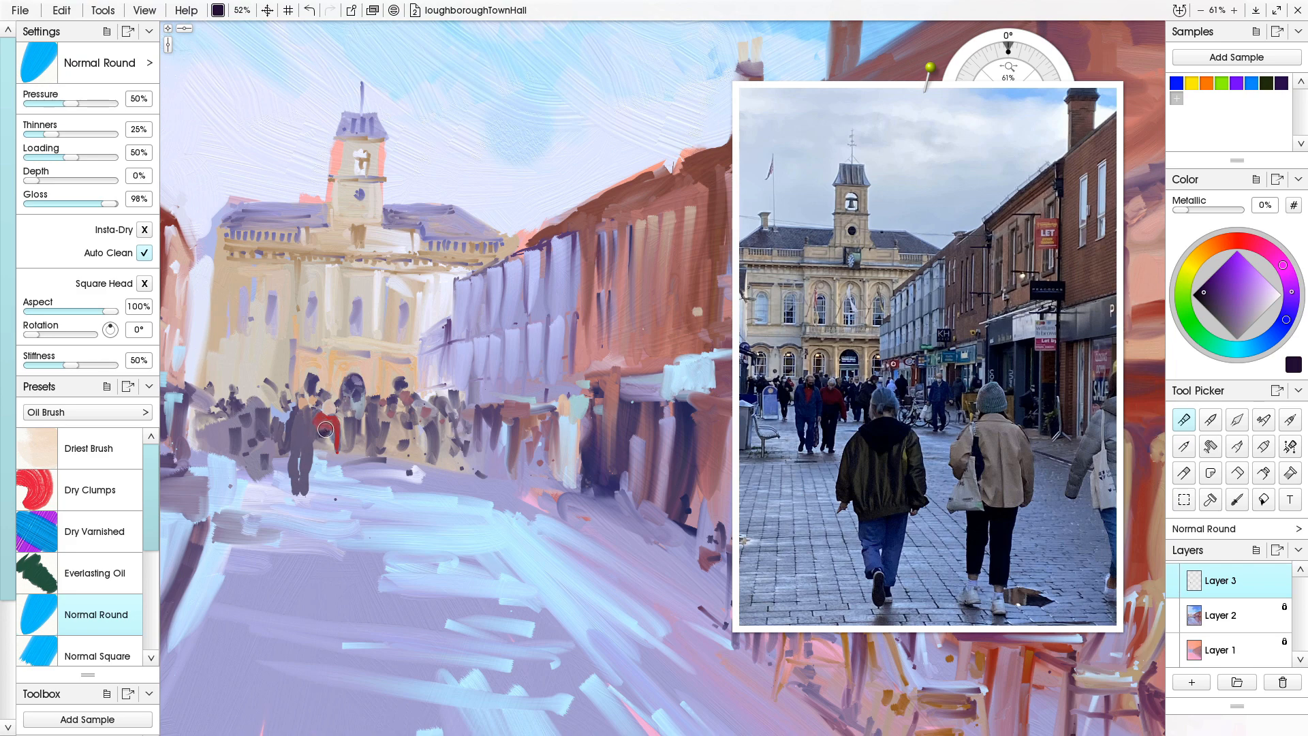
left_click_drag(330, 440, 327, 452)
mouse_move(330, 440)
left_mouse_down()
mouse_move(325, 489)
mouse_move(319, 449)
mouse_move(324, 498)
mouse_move(319, 447)
mouse_move(322, 492)
left_mouse_up()
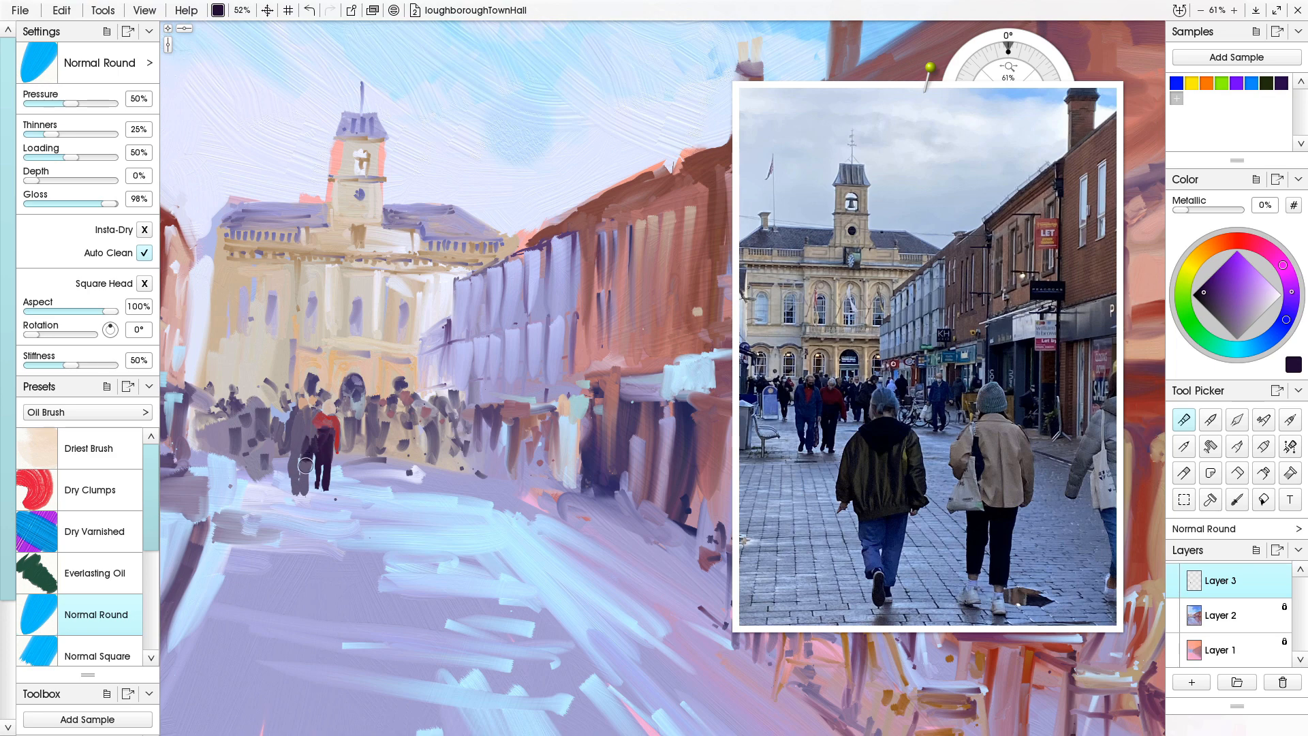
- Deepen the first figure's body with dark purple strokes and sample a muted red for its chest
mouse_move(307, 459)
left_mouse_down()
mouse_move(303, 490)
mouse_move(293, 466)
left_mouse_up()
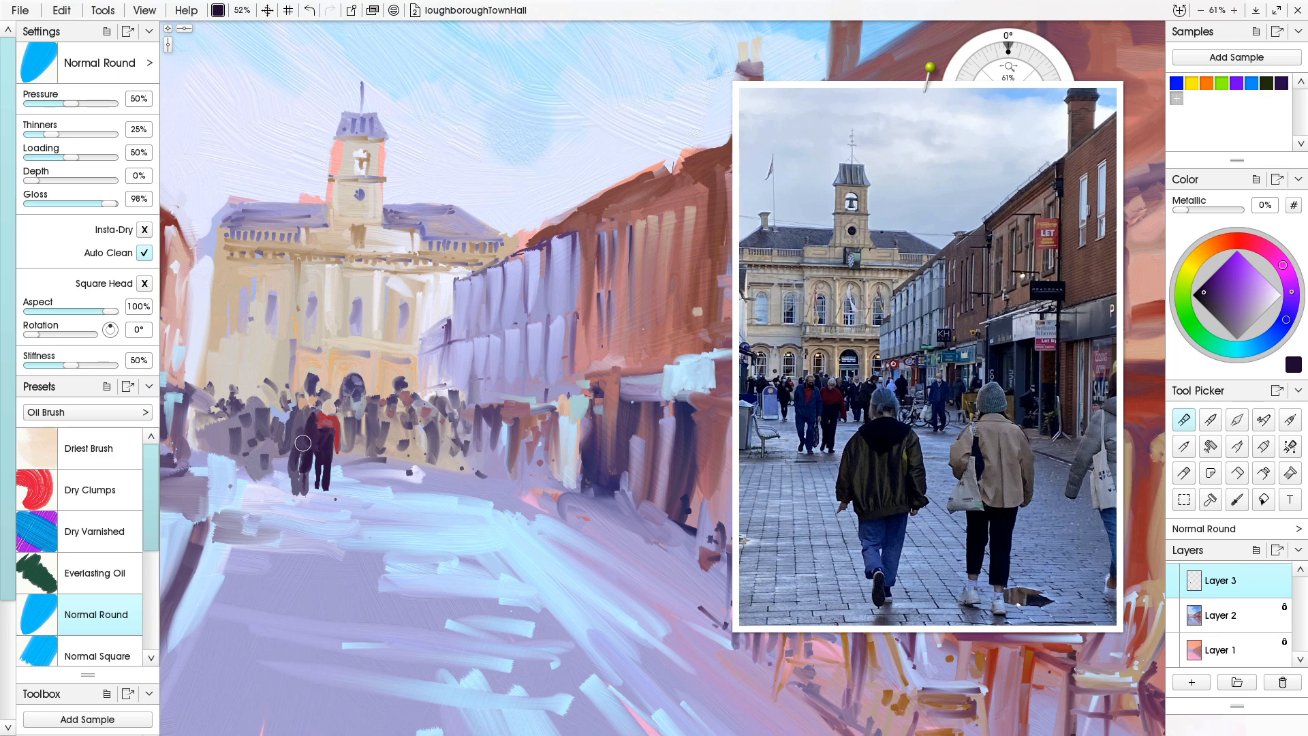
left_click_drag(294, 421, 292, 453)
left_click(317, 422, "alt")
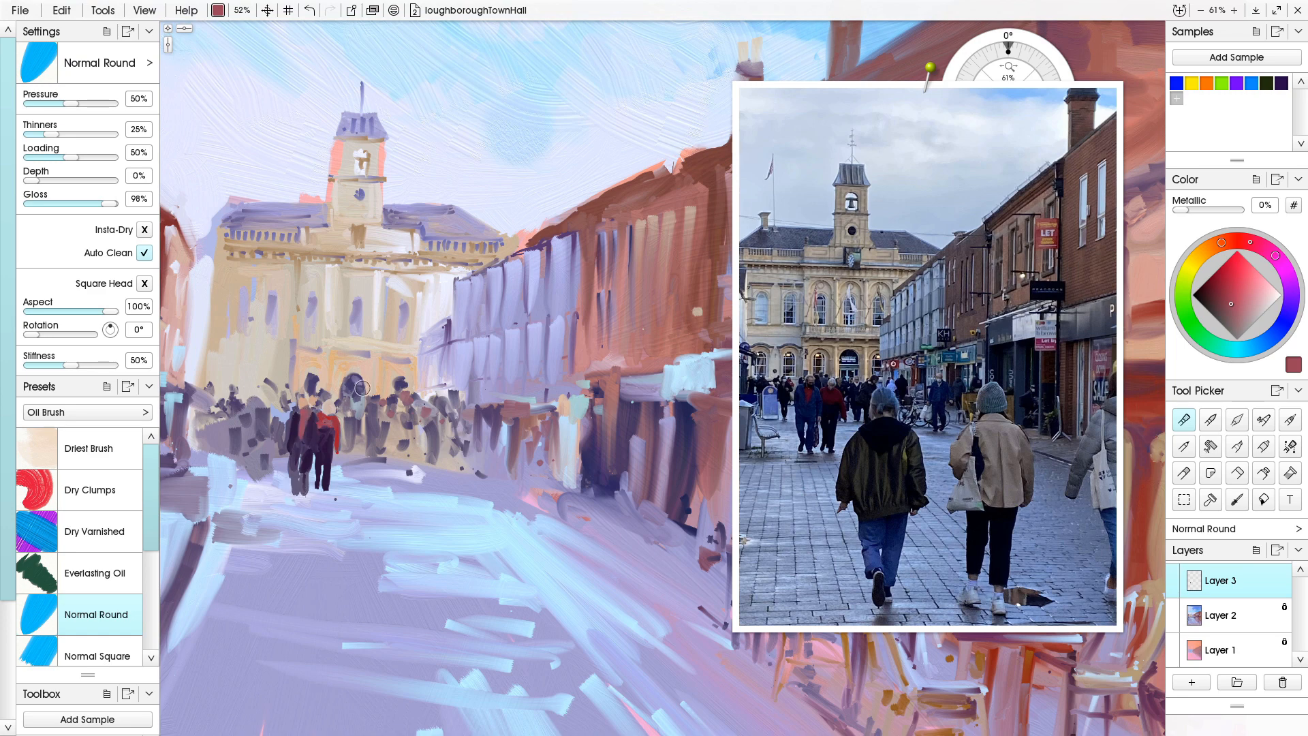
key("ctrl")
scroll(312, 413, "up", 5)
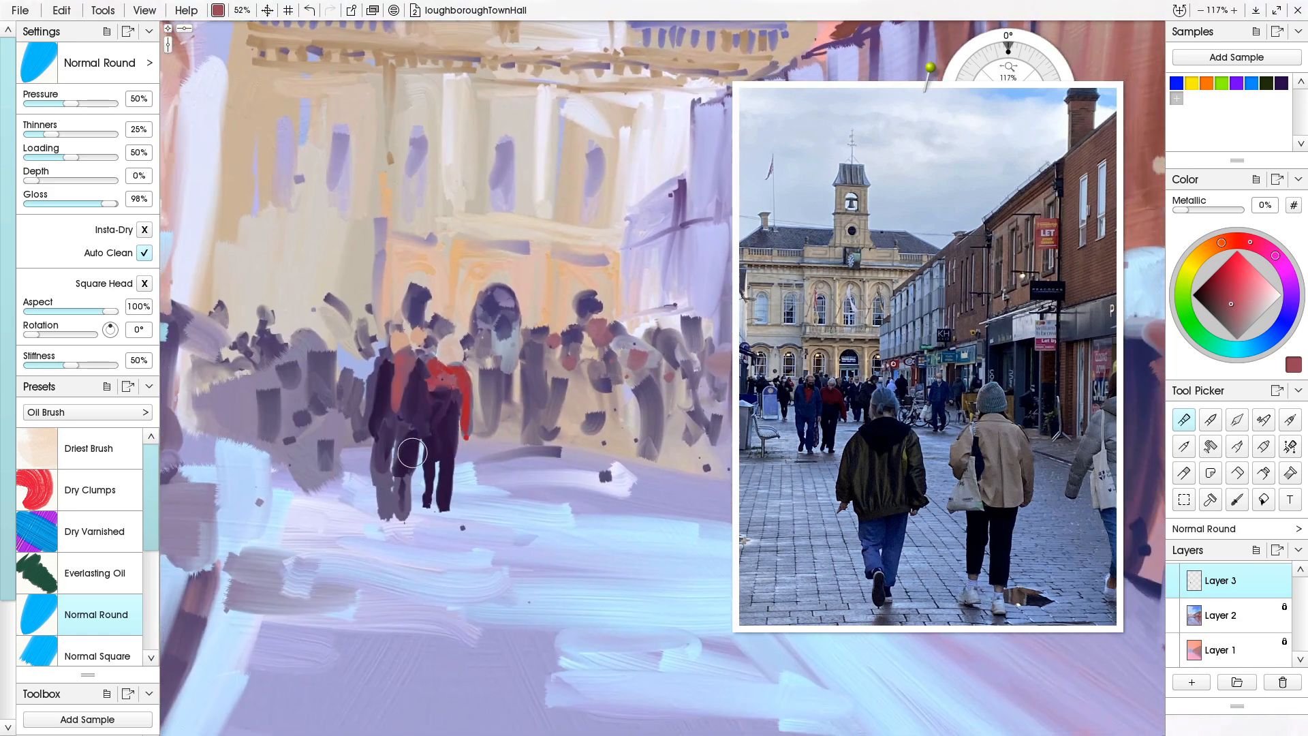
left_click_drag(434, 447, 455, 458)
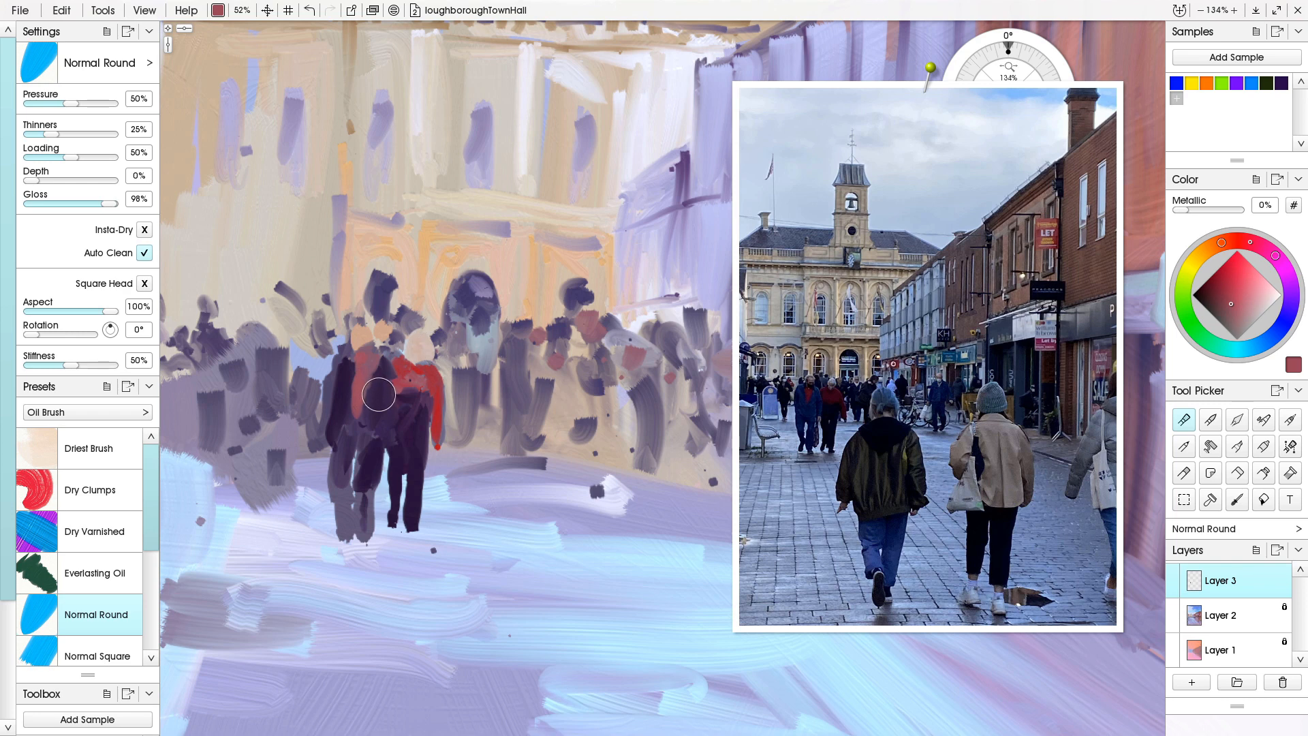
- Reduce the brush to 17% and paint sampled dark purple around the two figures' heads to define them
left_click(379, 428, "alt")
key("bracketleft")
key("bracketleft")
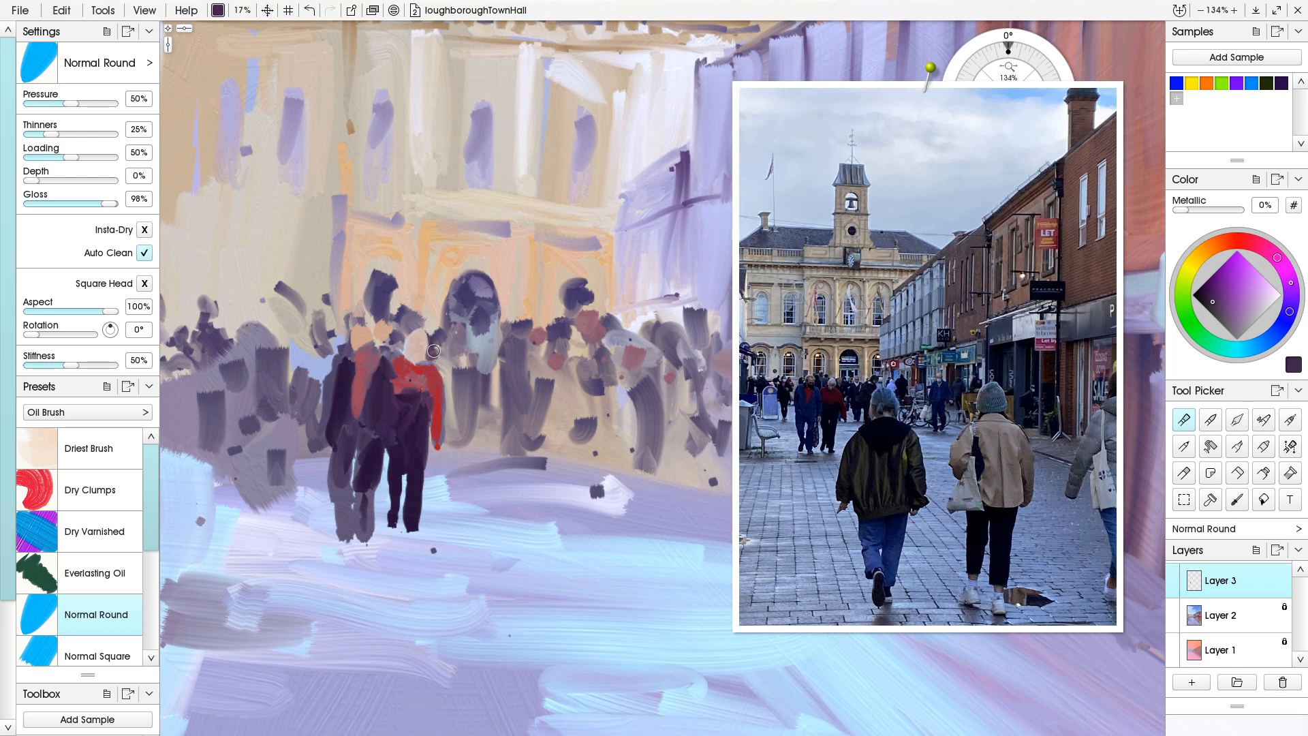
mouse_move(434, 344)
left_mouse_down()
mouse_move(444, 378)
mouse_move(431, 357)
mouse_move(438, 337)
mouse_move(444, 370)
mouse_move(436, 343)
mouse_move(452, 362)
mouse_move(430, 336)
mouse_move(396, 340)
left_mouse_up()
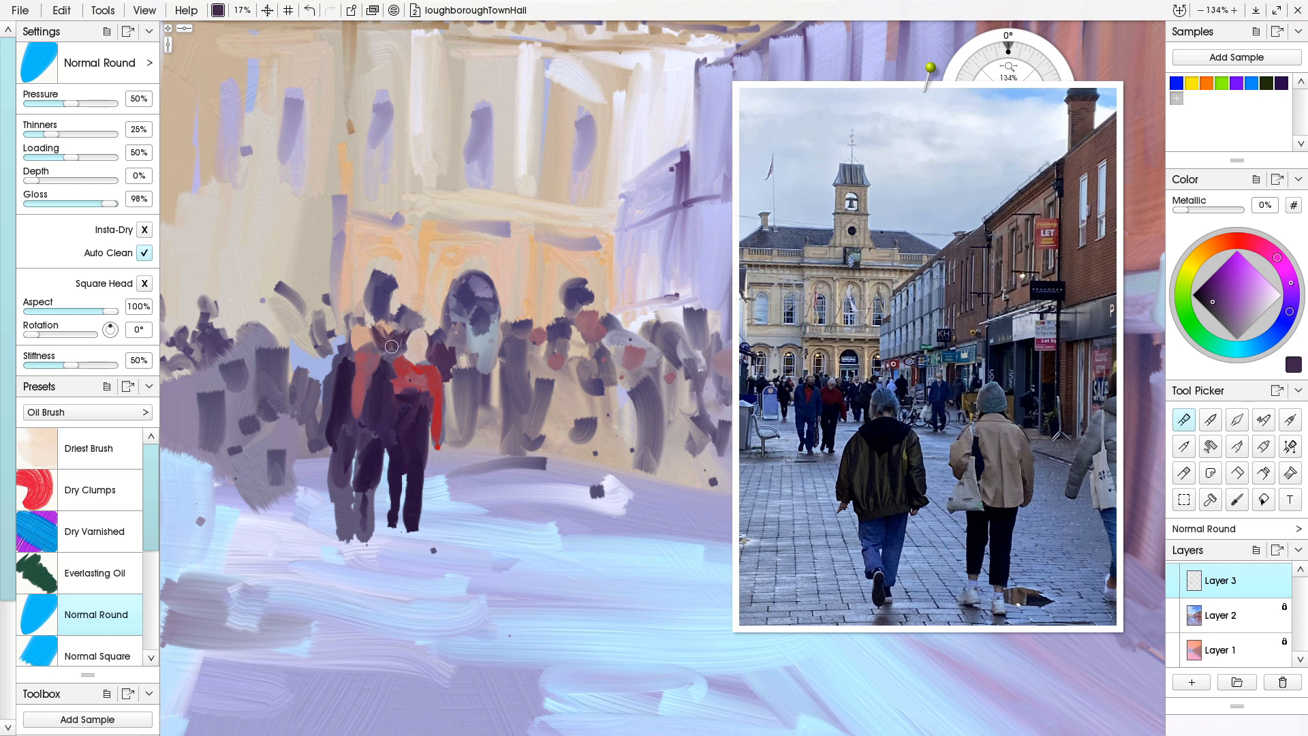
left_click_drag(393, 345, 392, 353)
left_click_drag(386, 335, 402, 333)
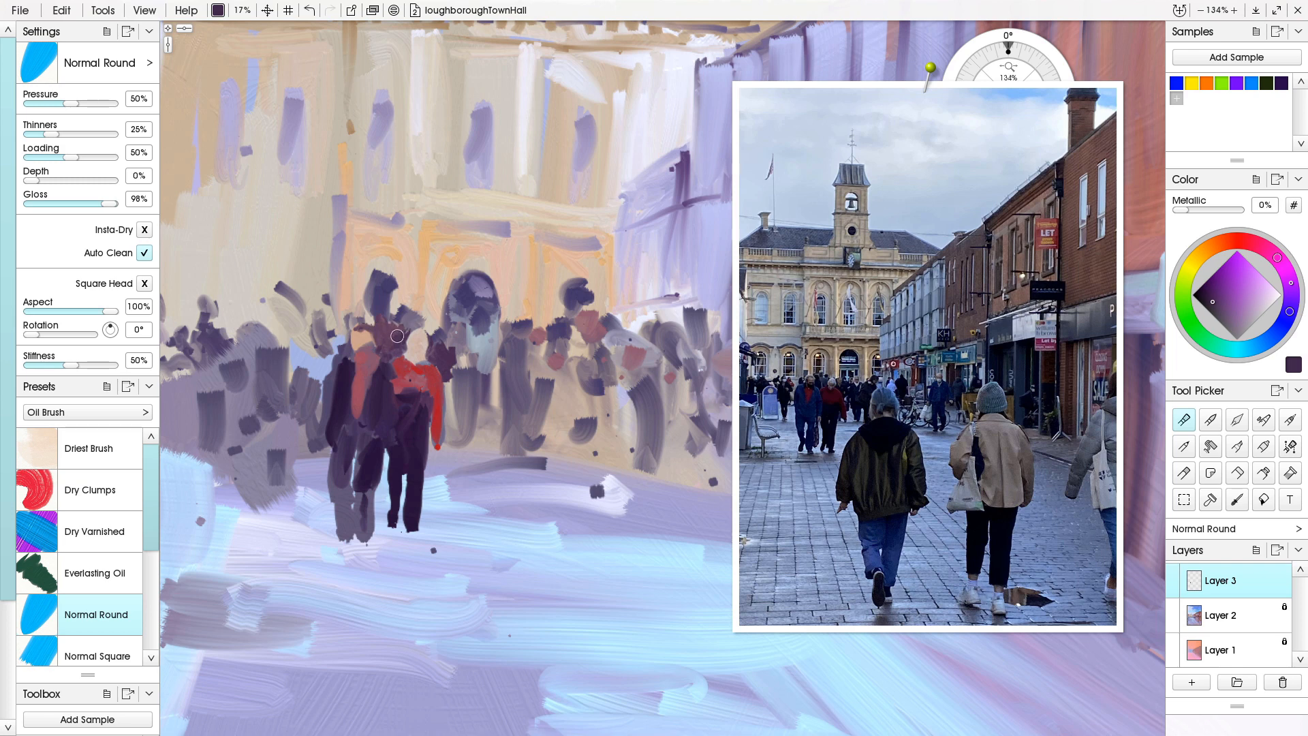
- Choose a dark navy blue and paint it down the first figure's coat and leg
left_click(359, 353, "alt")
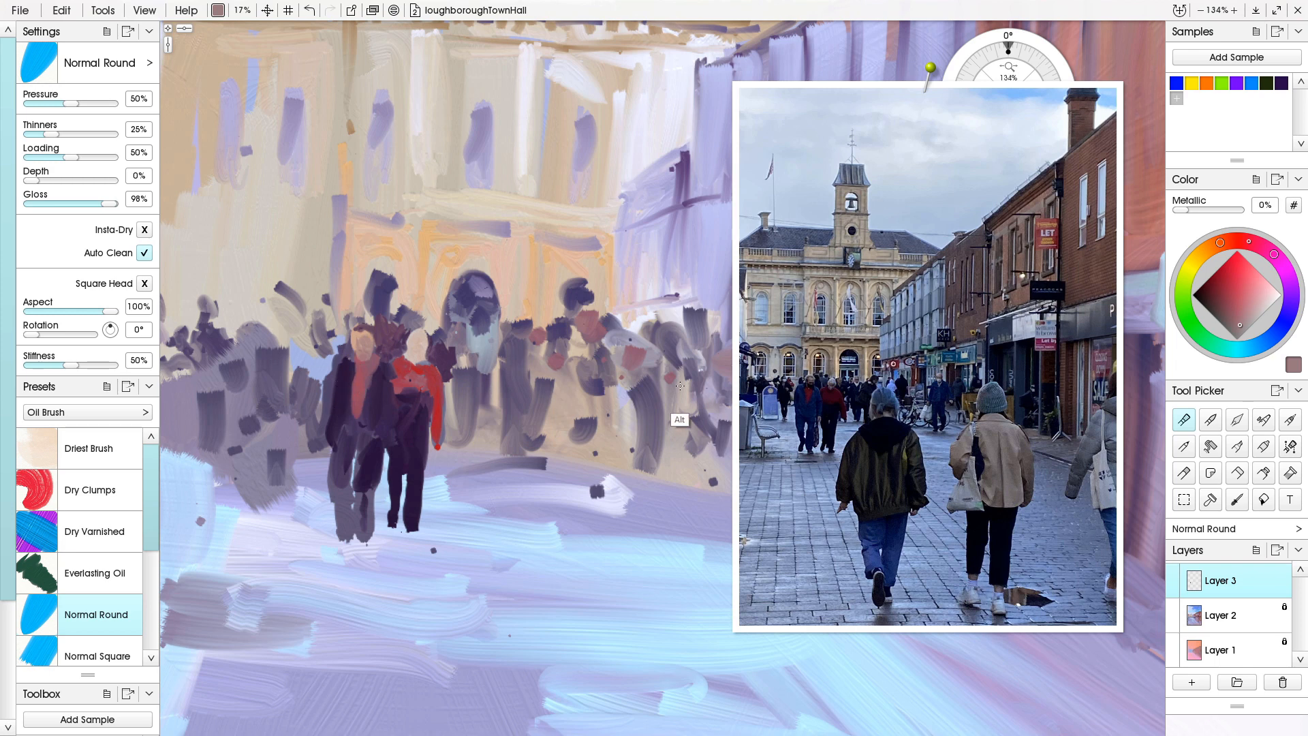
left_click(1293, 320)
mouse_move(1216, 320)
left_mouse_down()
mouse_move(1225, 292)
mouse_move(1220, 303)
left_mouse_up()
left_click(1217, 299)
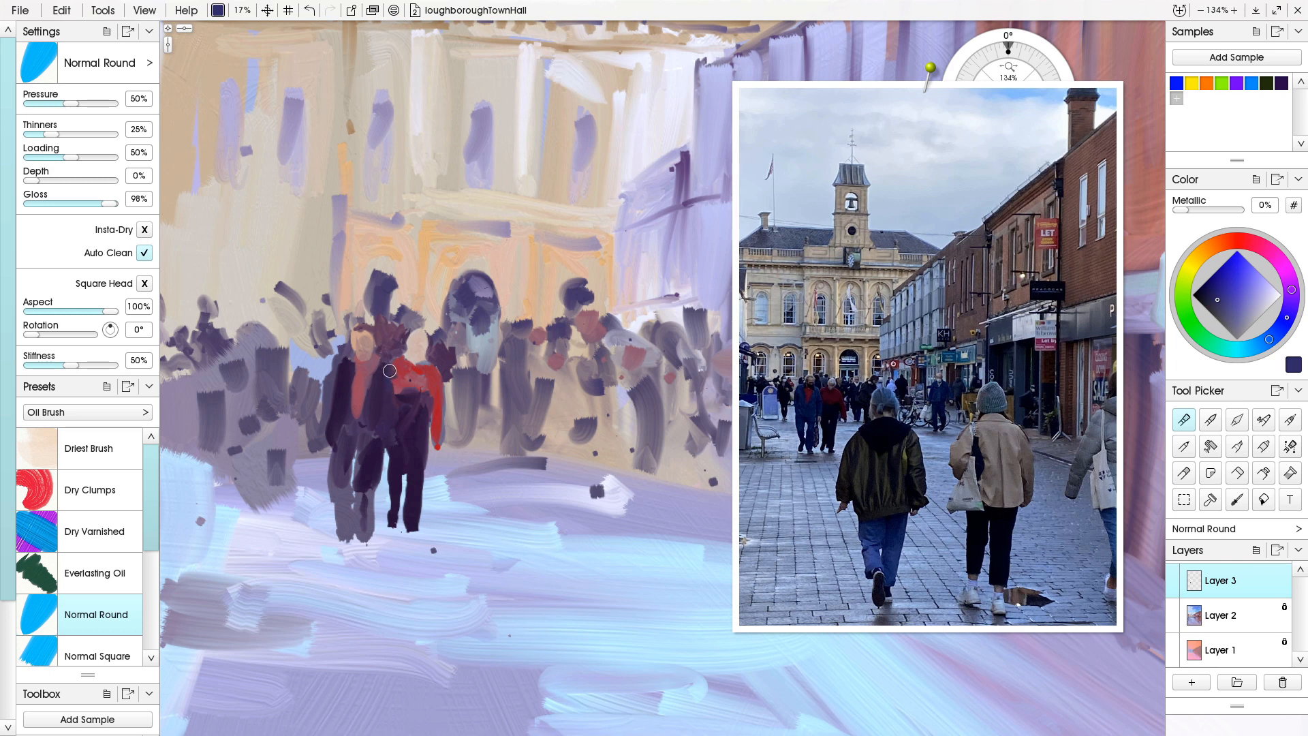
mouse_move(387, 372)
left_mouse_down()
mouse_move(391, 407)
mouse_move(387, 369)
mouse_move(375, 406)
mouse_move(375, 392)
mouse_move(377, 406)
mouse_move(385, 387)
mouse_move(384, 408)
mouse_move(390, 383)
mouse_move(386, 423)
mouse_move(382, 387)
mouse_move(376, 423)
mouse_move(349, 378)
mouse_move(353, 389)
mouse_move(352, 367)
mouse_move(357, 423)
mouse_move(351, 370)
mouse_move(360, 419)
mouse_move(372, 380)
mouse_move(353, 420)
mouse_move(369, 397)
mouse_move(364, 416)
mouse_move(356, 406)
mouse_move(351, 417)
mouse_move(366, 460)
mouse_move(386, 415)
mouse_move(385, 443)
mouse_move(373, 429)
mouse_move(376, 491)
left_mouse_up()
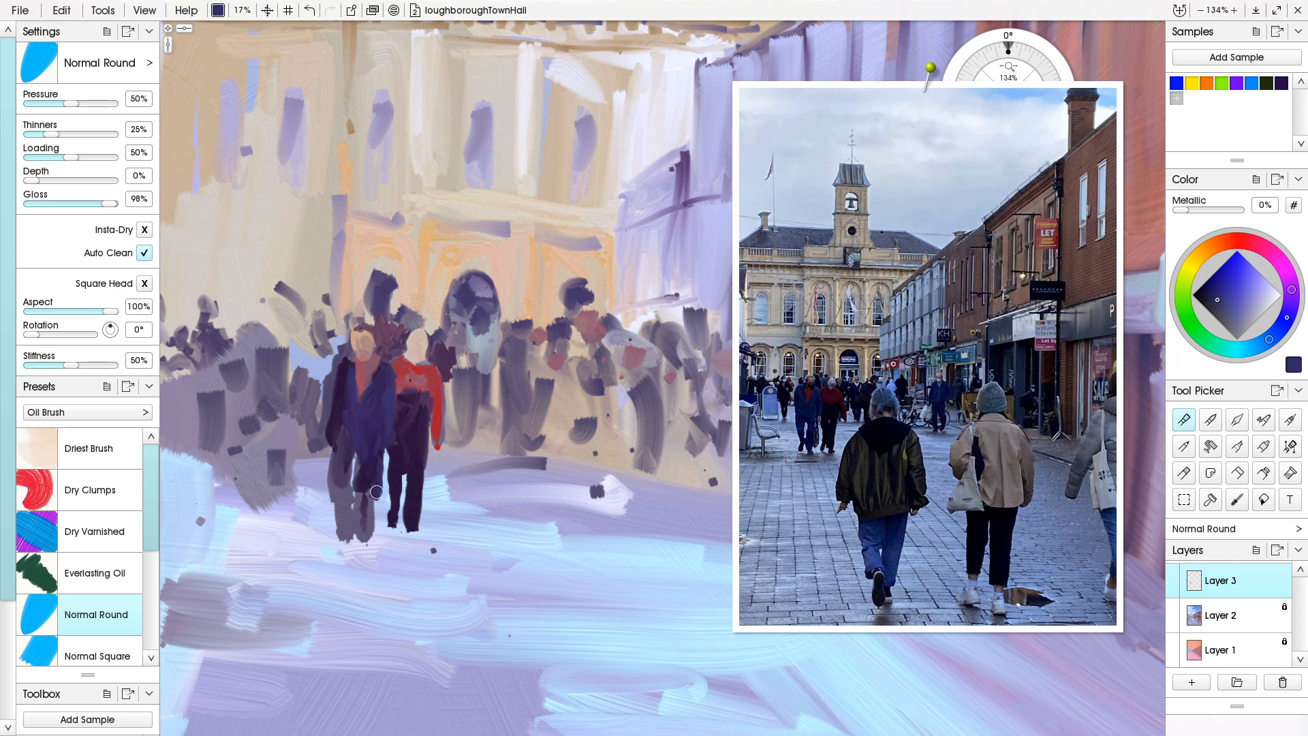
- Try a pale lavender highlight on the first figure's shoulder beside the red coat
left_click(363, 349, "alt")
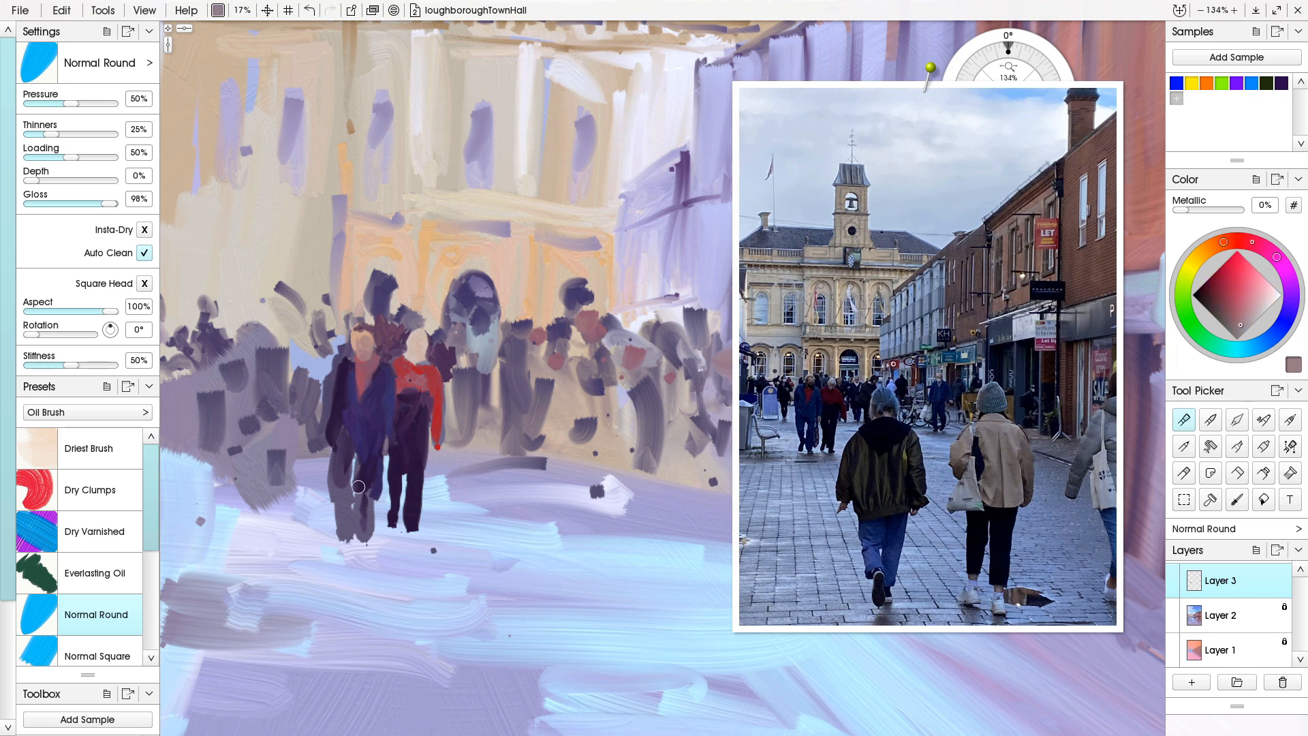
left_click(388, 418, "alt")
mouse_move(957, 337)
left_click(1267, 301)
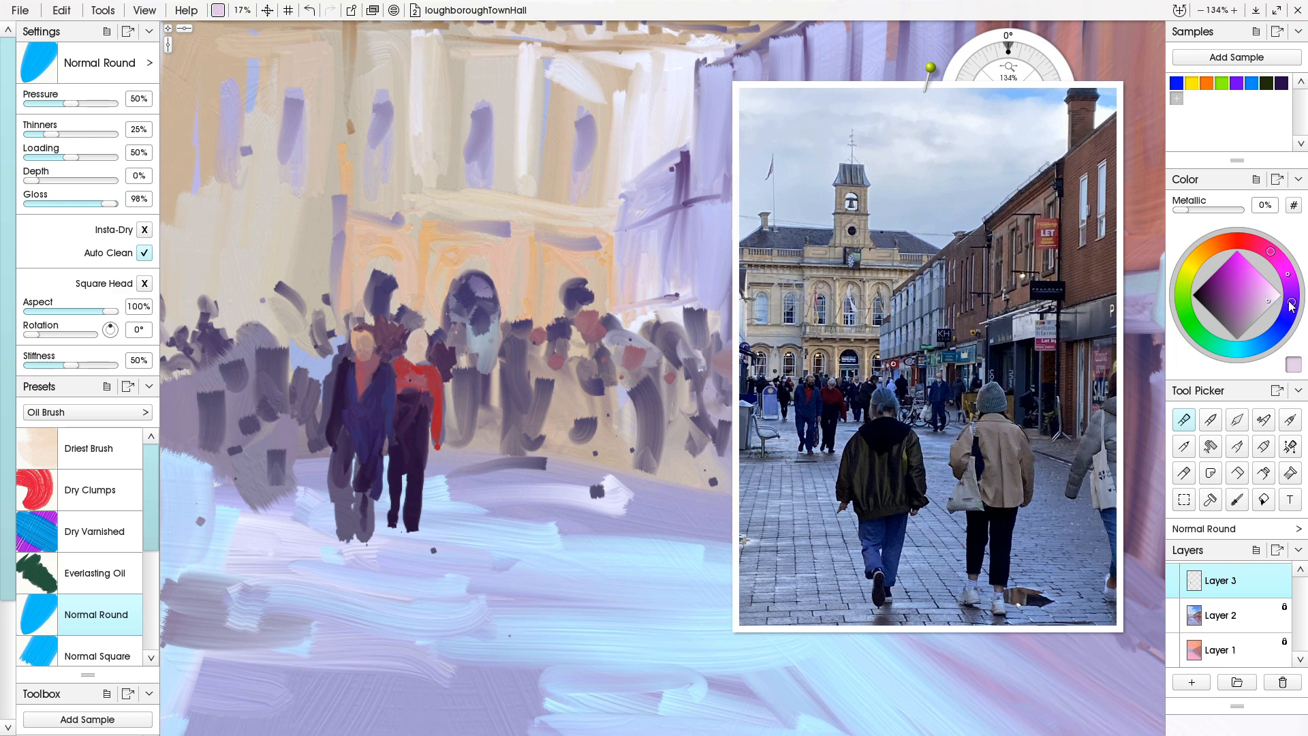
left_click(1293, 305)
left_click(1257, 312)
mouse_move(1290, 304)
left_mouse_down()
mouse_move(1283, 331)
mouse_move(1276, 318)
left_mouse_up()
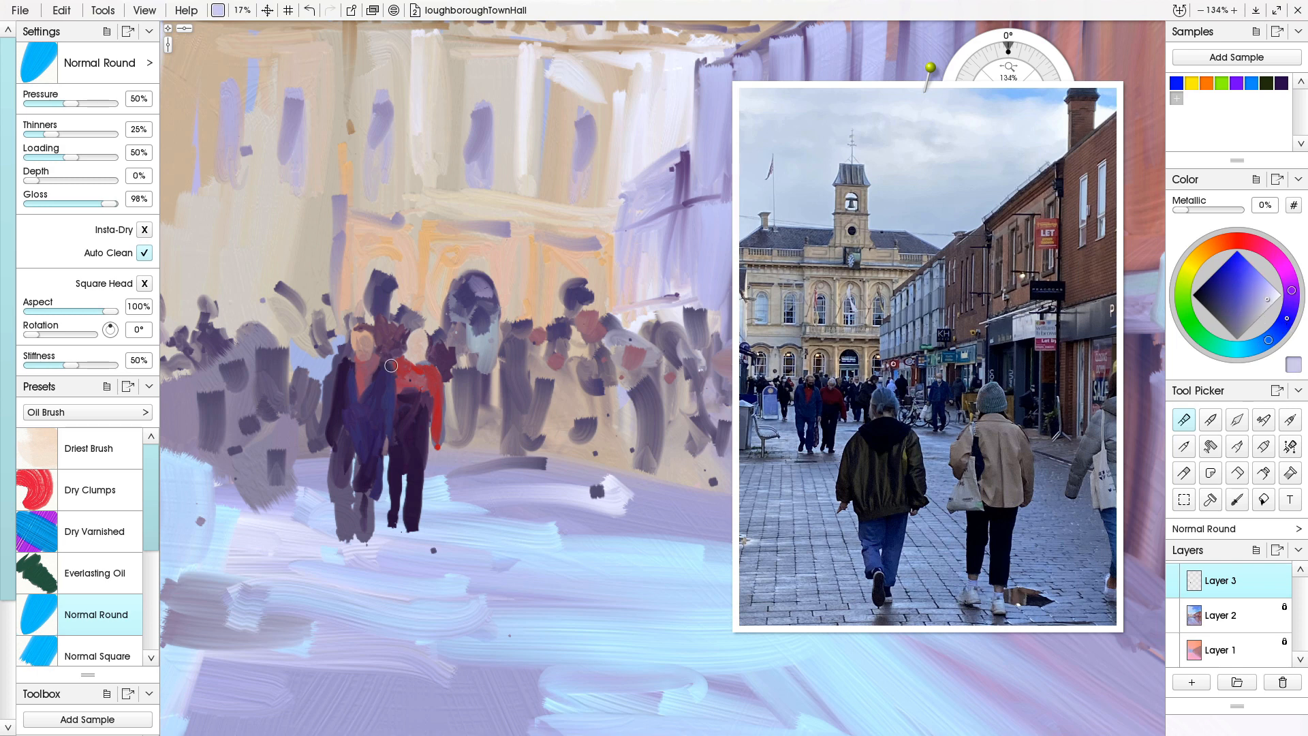
left_click_drag(388, 368, 390, 374)
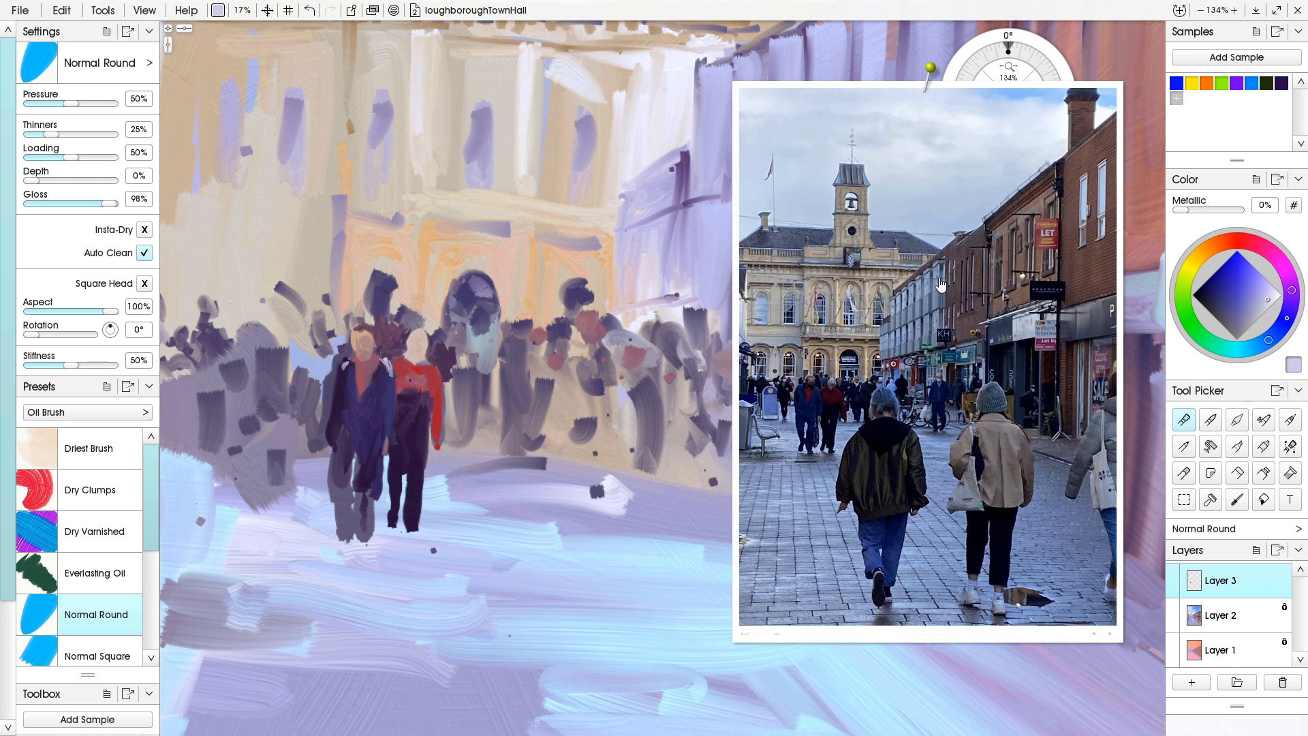
- Undo the pale highlight and paint a medium blue-violet light along the first figure's shoulder and upper arm
left_click(1250, 309)
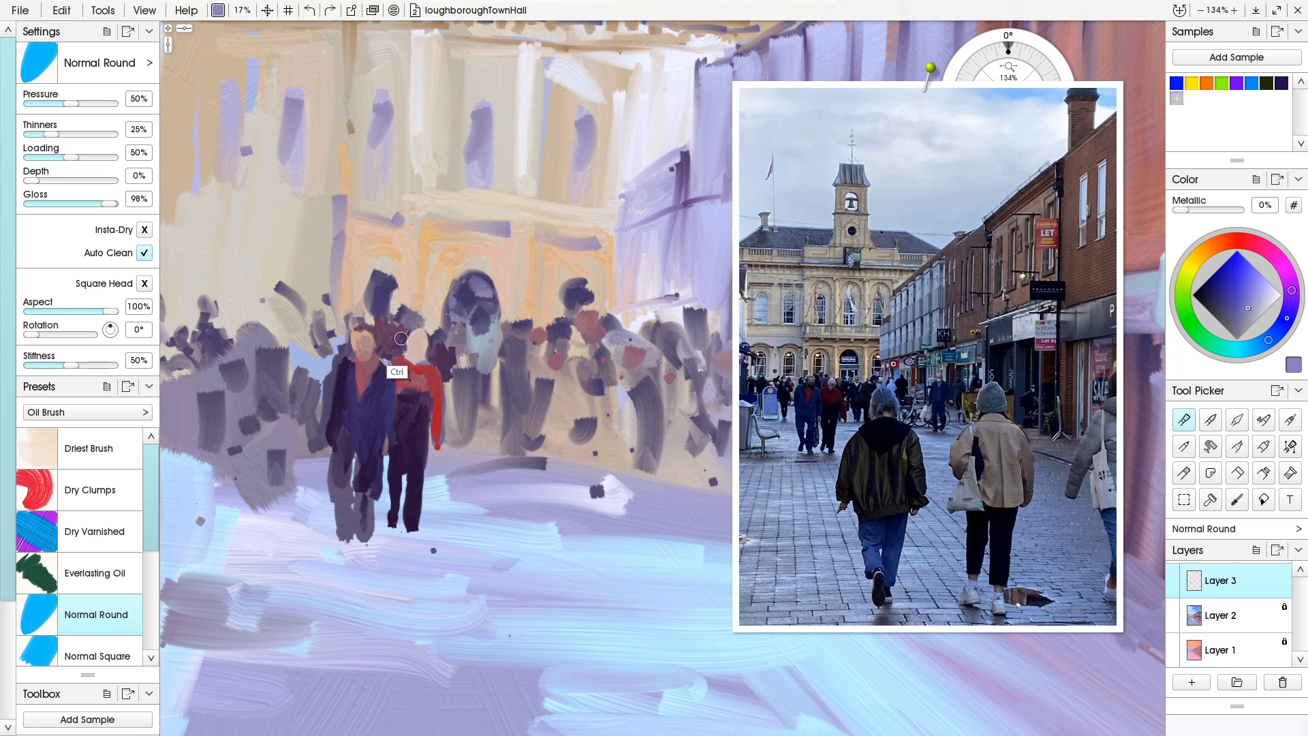
key("ctrl+z")
key("ctrl+z")
key("ctrl+z")
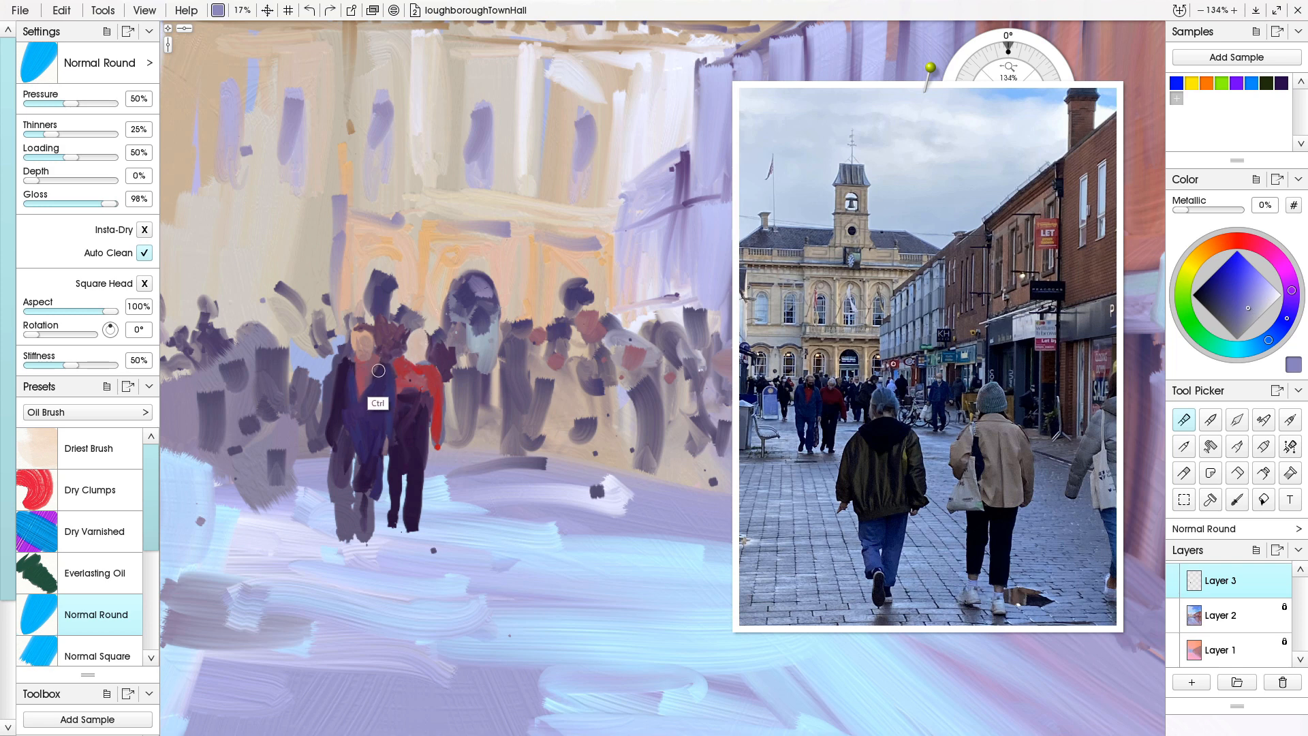
mouse_move(381, 360)
left_mouse_down()
mouse_move(391, 393)
mouse_move(387, 381)
left_mouse_up()
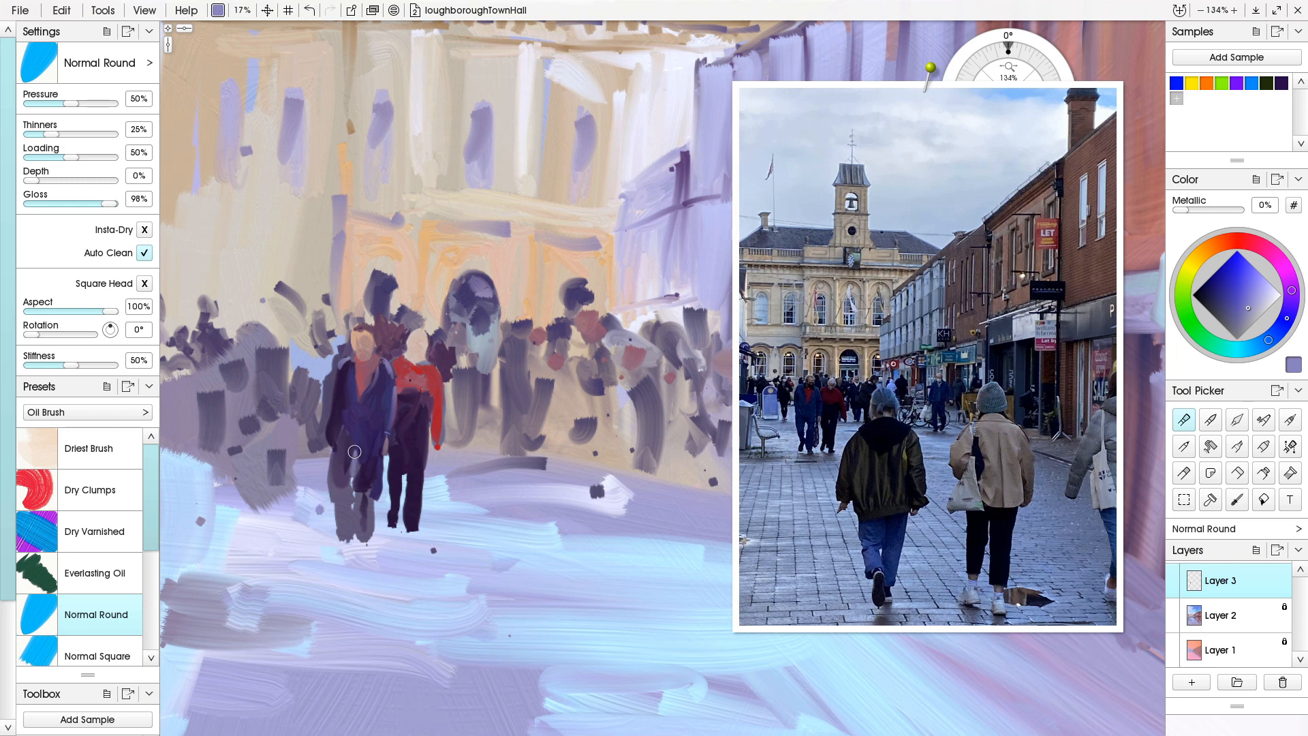
- Sample pale lavender from the pavement and paint it along the outer edge of the first figure's rear leg to slim it
left_click(326, 523, "ctrl")
left_click(325, 549, "alt")
mouse_move(320, 508)
left_mouse_down()
mouse_move(323, 525)
mouse_move(309, 520)
left_mouse_up()
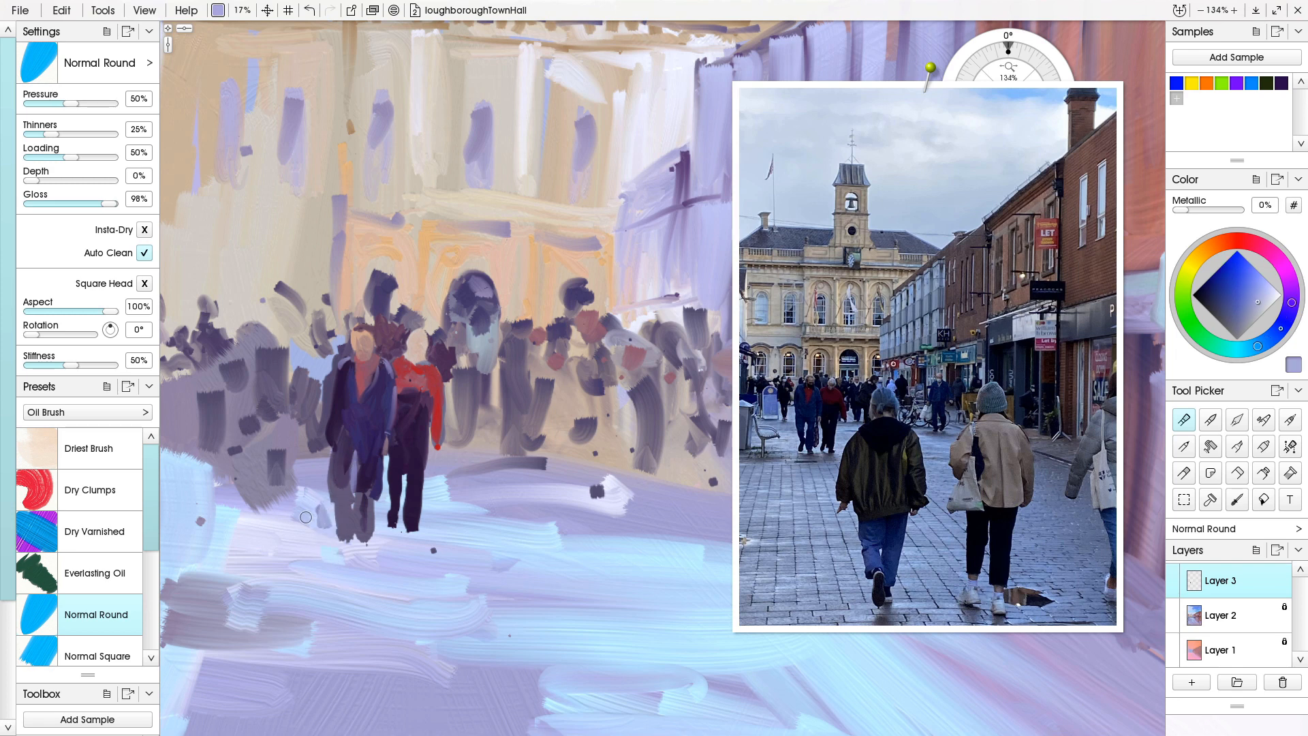
left_click(301, 545, "alt")
left_click_drag(319, 503, 317, 521)
mouse_move(355, 455)
left_mouse_down()
mouse_move(354, 498)
mouse_move(354, 462)
mouse_move(335, 542)
left_mouse_up()
left_click_drag(325, 470, 329, 526)
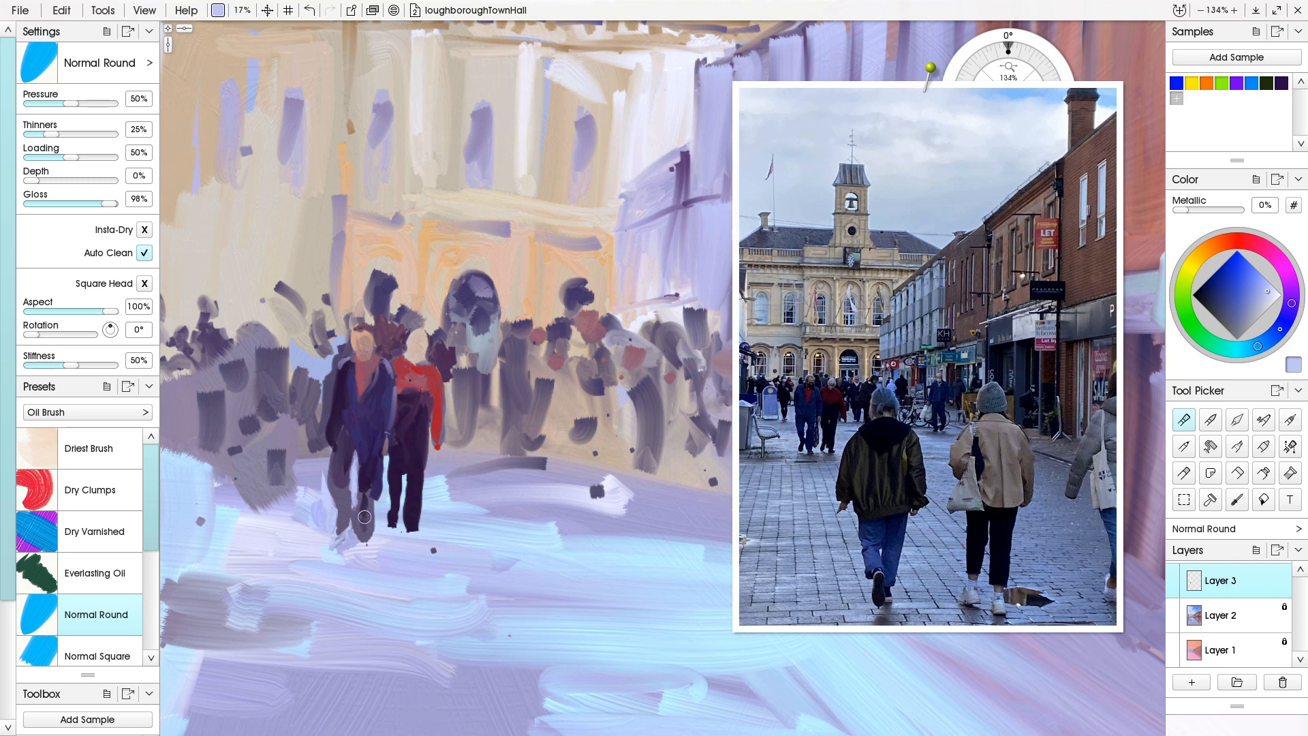
- Break up the first figure's front foot with pale lavender and restate the lower leg in sampled dark blue
mouse_move(376, 531)
left_mouse_down()
mouse_move(355, 542)
mouse_move(352, 523)
left_mouse_up()
left_click(375, 481, "alt")
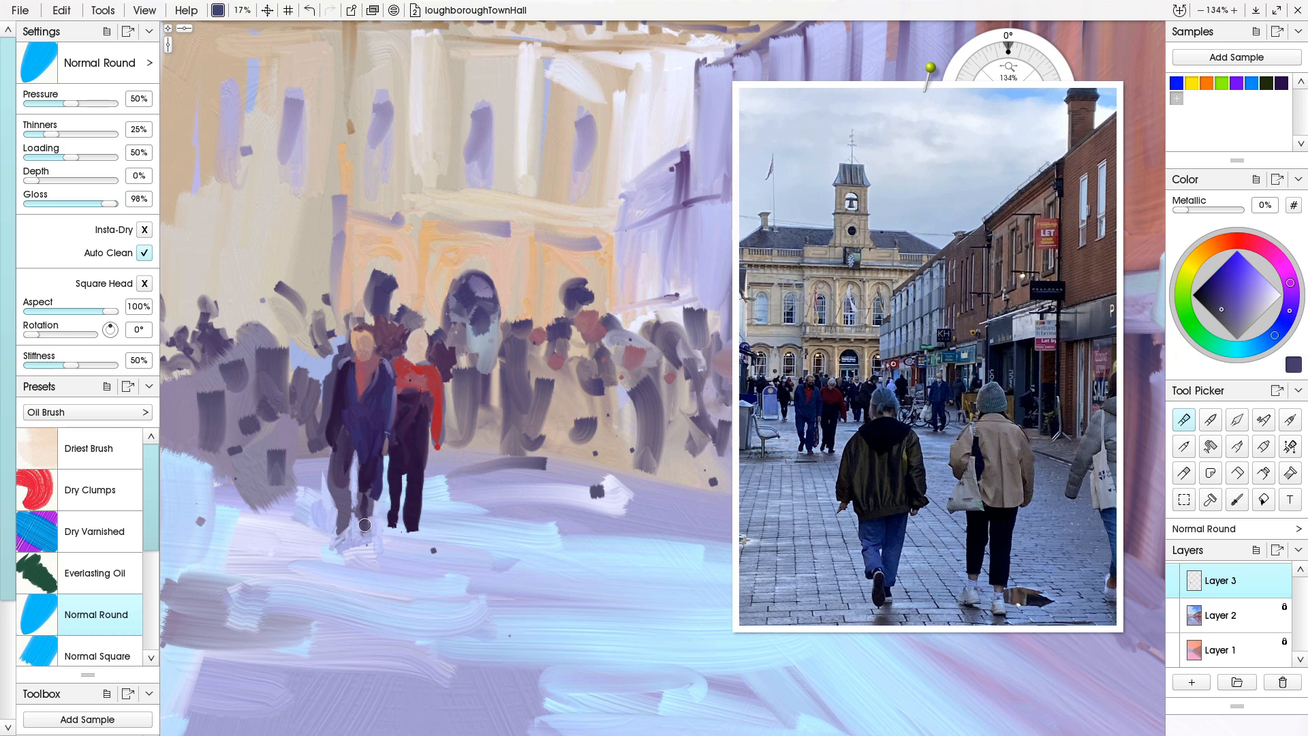
left_click_drag(370, 527, 377, 488)
- Soften the second figure's red coat and sleeve with sampled muted reds and greyed tones, shaping the arm down to the hand
left_click(407, 370, "alt")
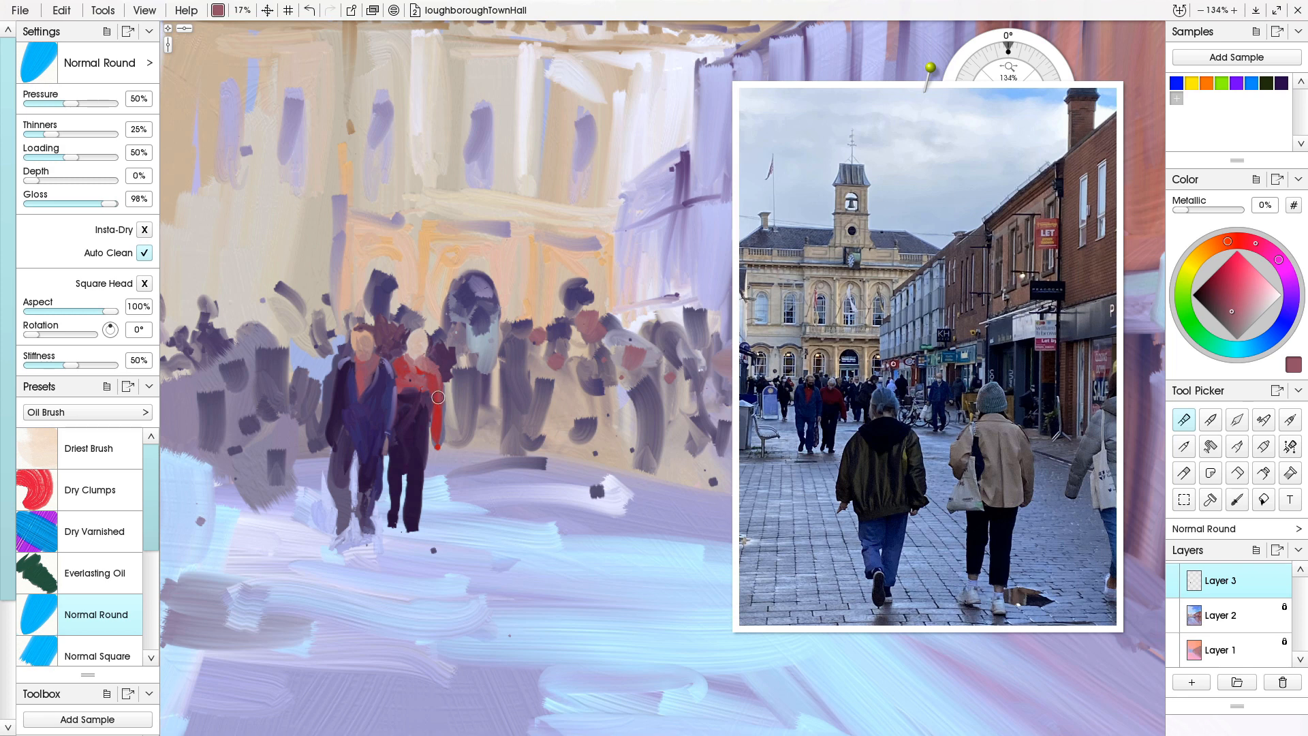
mouse_move(442, 419)
left_mouse_down()
mouse_move(438, 382)
mouse_move(443, 413)
mouse_move(441, 381)
mouse_move(450, 434)
mouse_move(437, 378)
mouse_move(446, 427)
left_mouse_up()
left_click(445, 443, "alt")
left_click(440, 430, "alt")
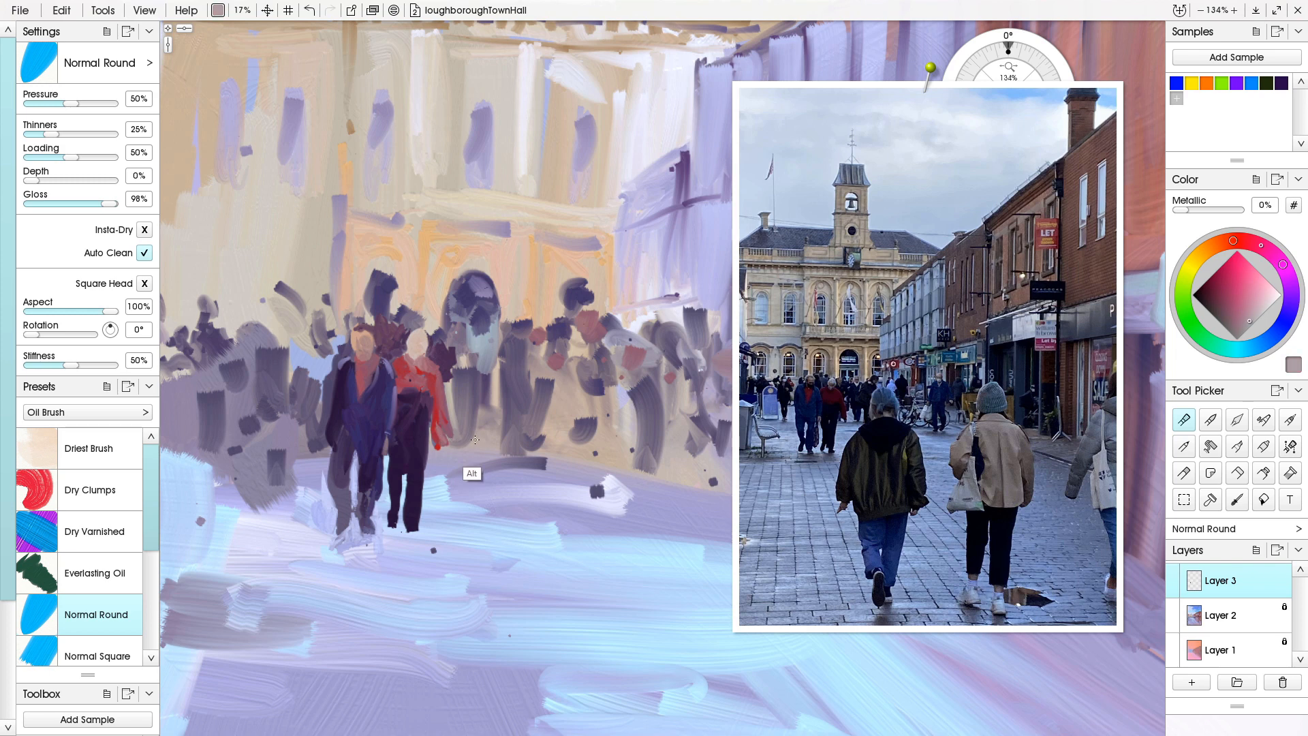
left_click(435, 450, "alt")
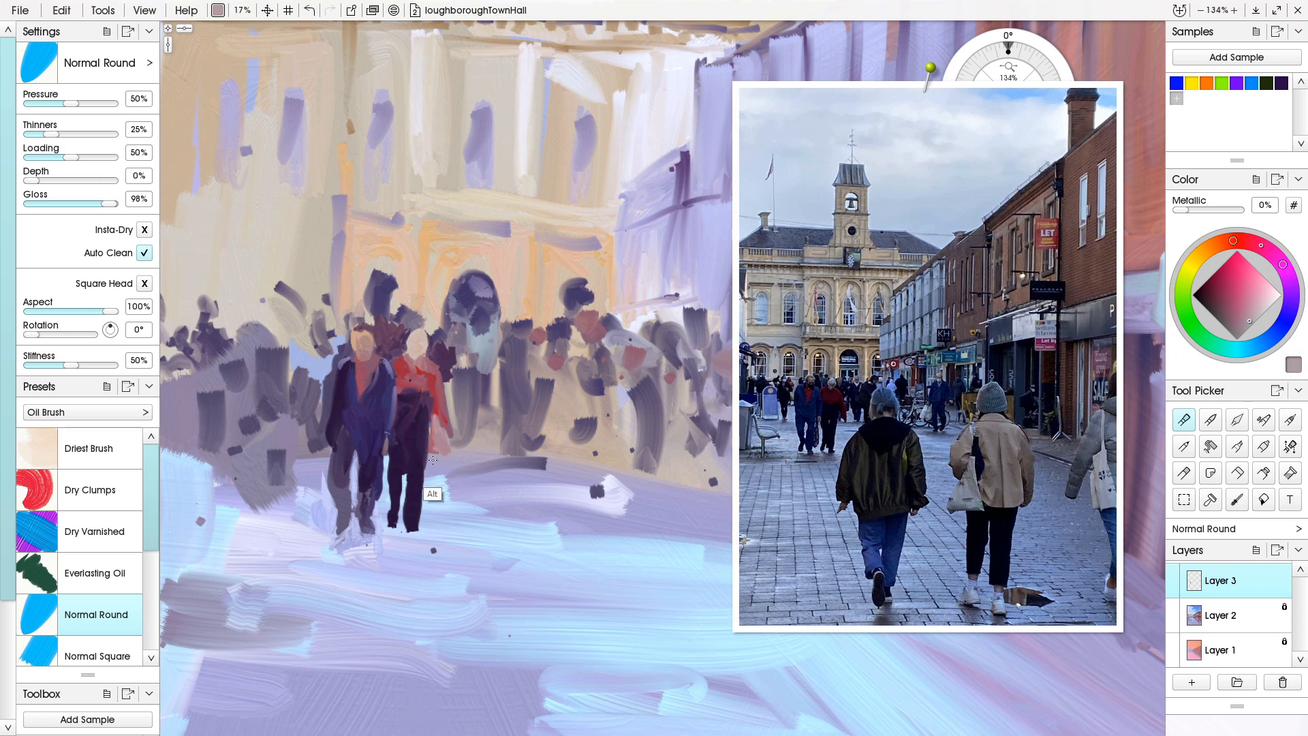
left_click(458, 453, "alt")
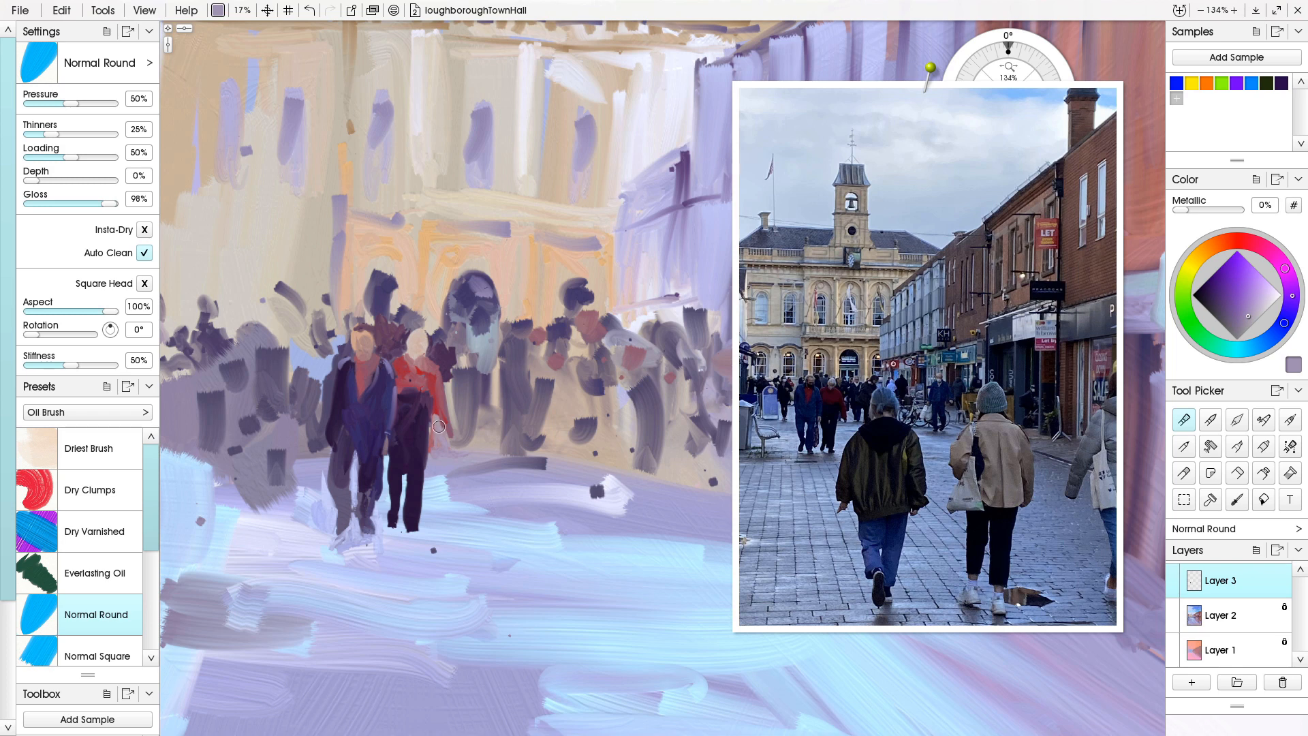
left_click_drag(433, 404, 434, 421)
- Work sampled dark blue and dark purple tones into the second figure's legs
left_click(395, 504, "alt")
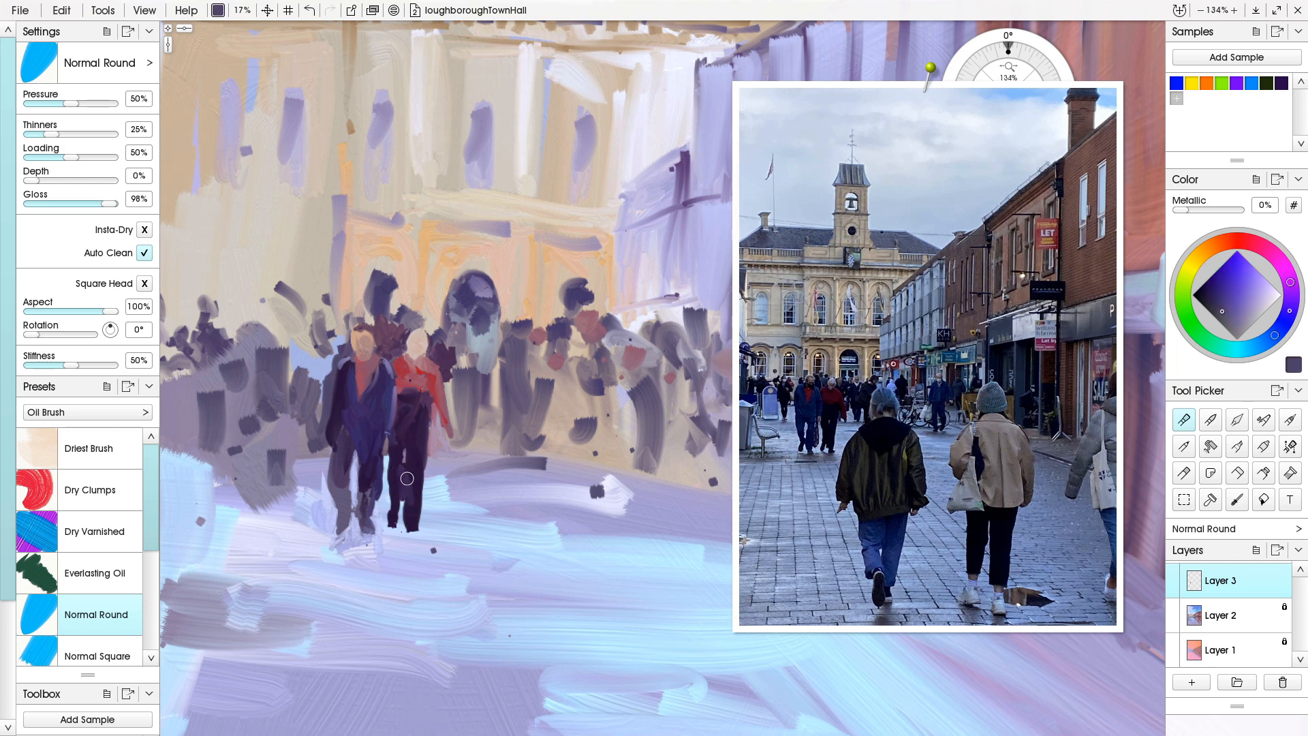
key("alt")
left_click(414, 449, "alt")
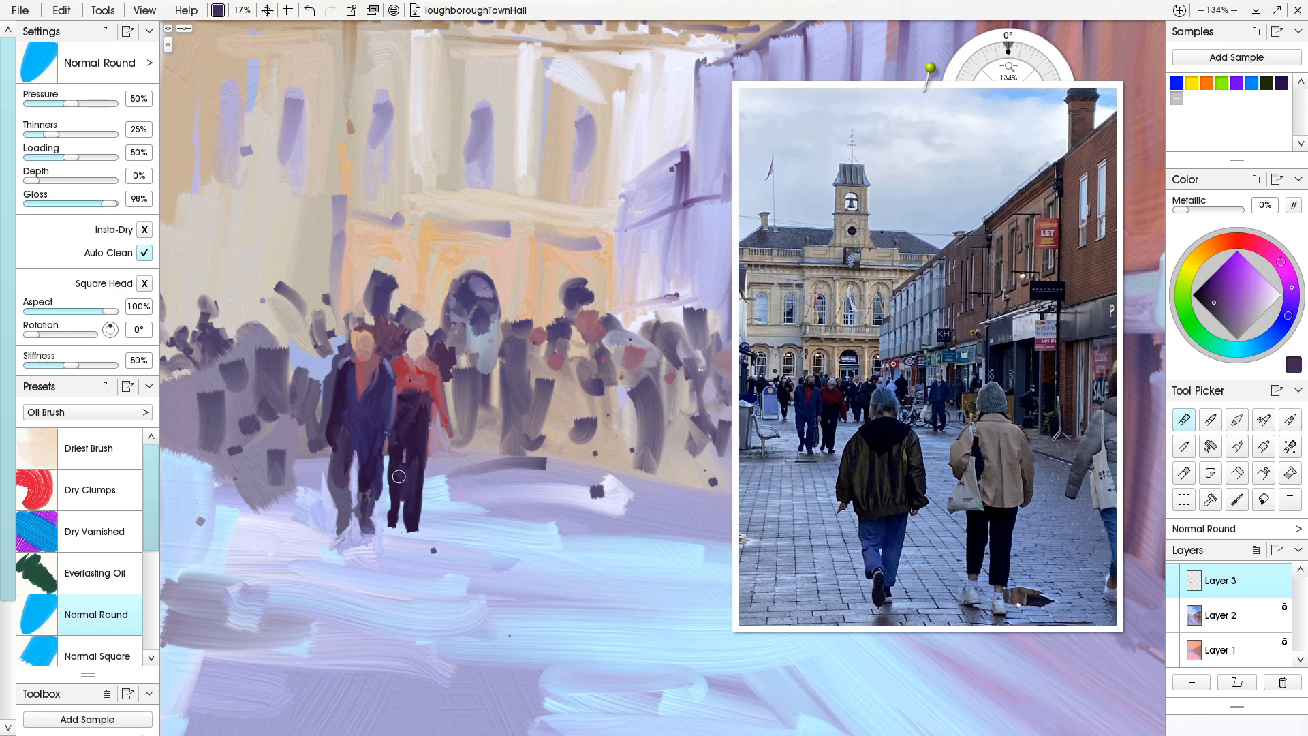
- Paint sampled grey-blue and pale lavender around the second figure's feet and beneath the red sleeve
left_click(401, 523, "alt")
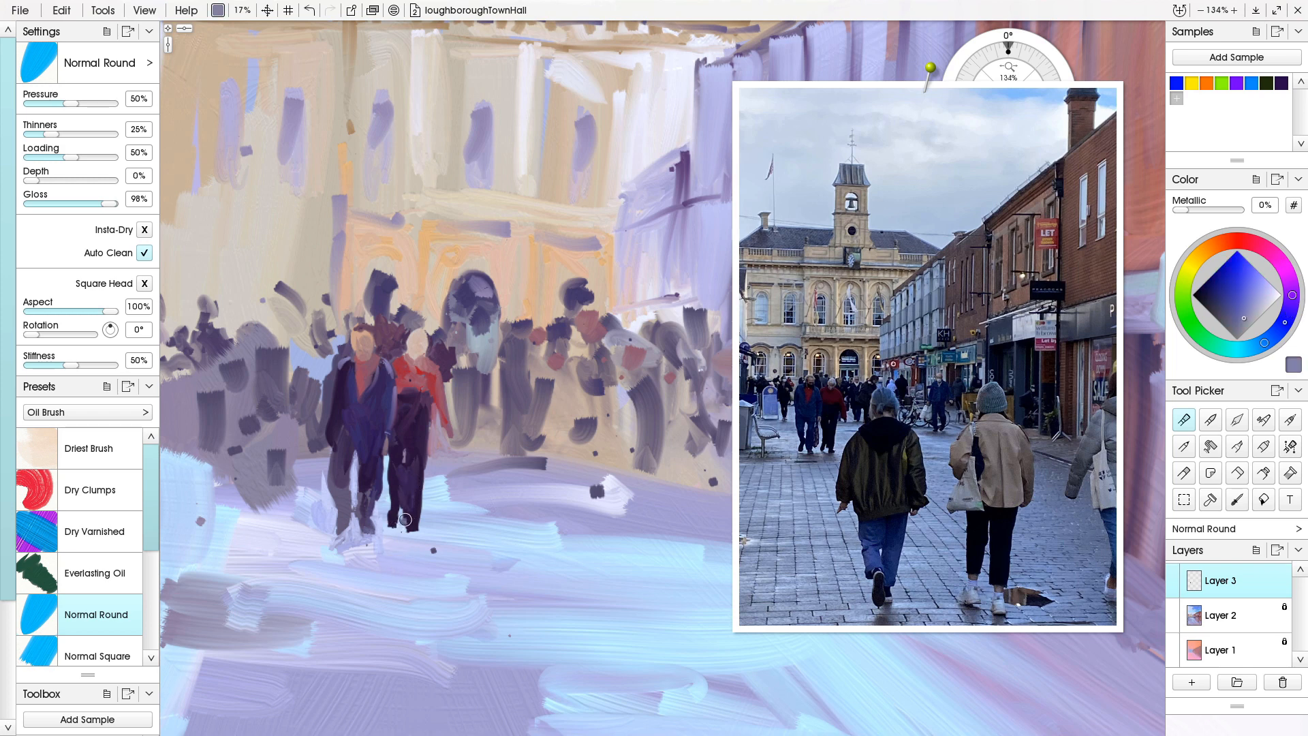
left_click(401, 523, "alt")
left_click_drag(402, 521, 403, 536)
left_click(409, 540, "alt")
left_click(402, 539, "alt")
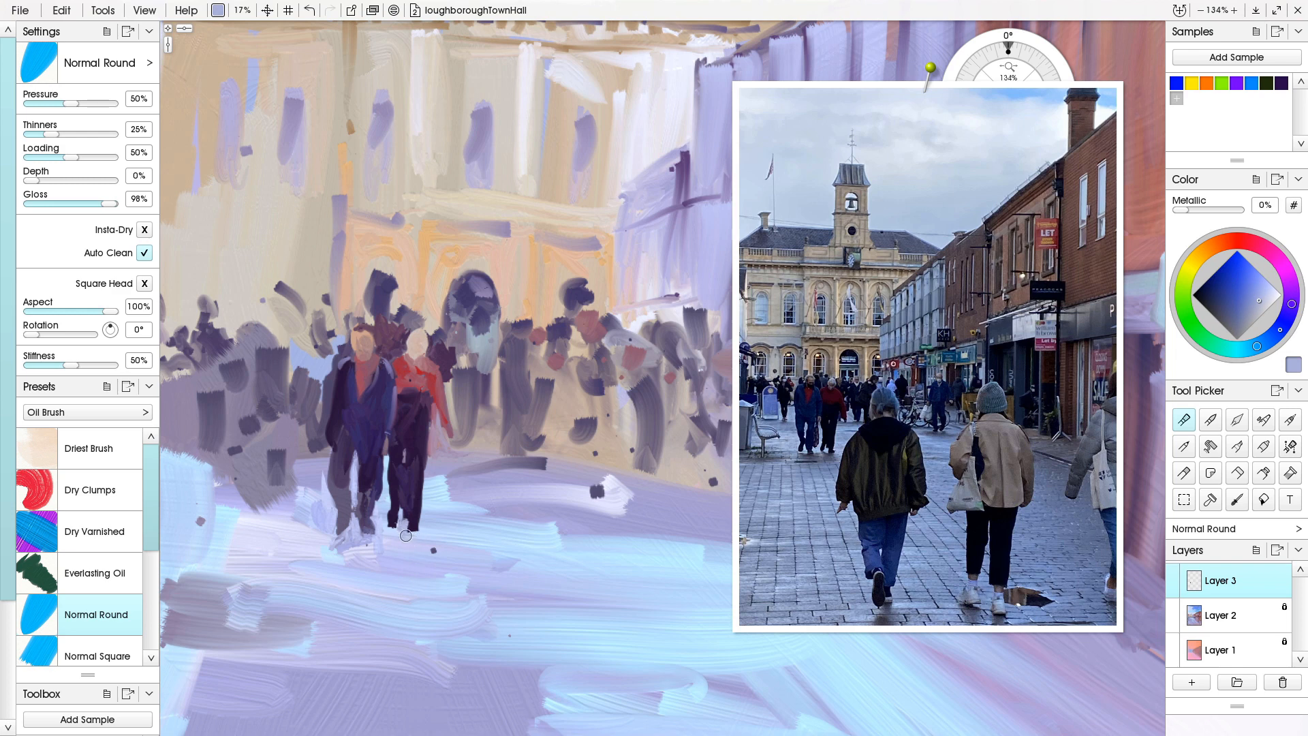
left_click_drag(415, 533, 450, 525)
mouse_move(451, 417)
left_mouse_down()
mouse_move(464, 466)
mouse_move(442, 449)
left_mouse_up()
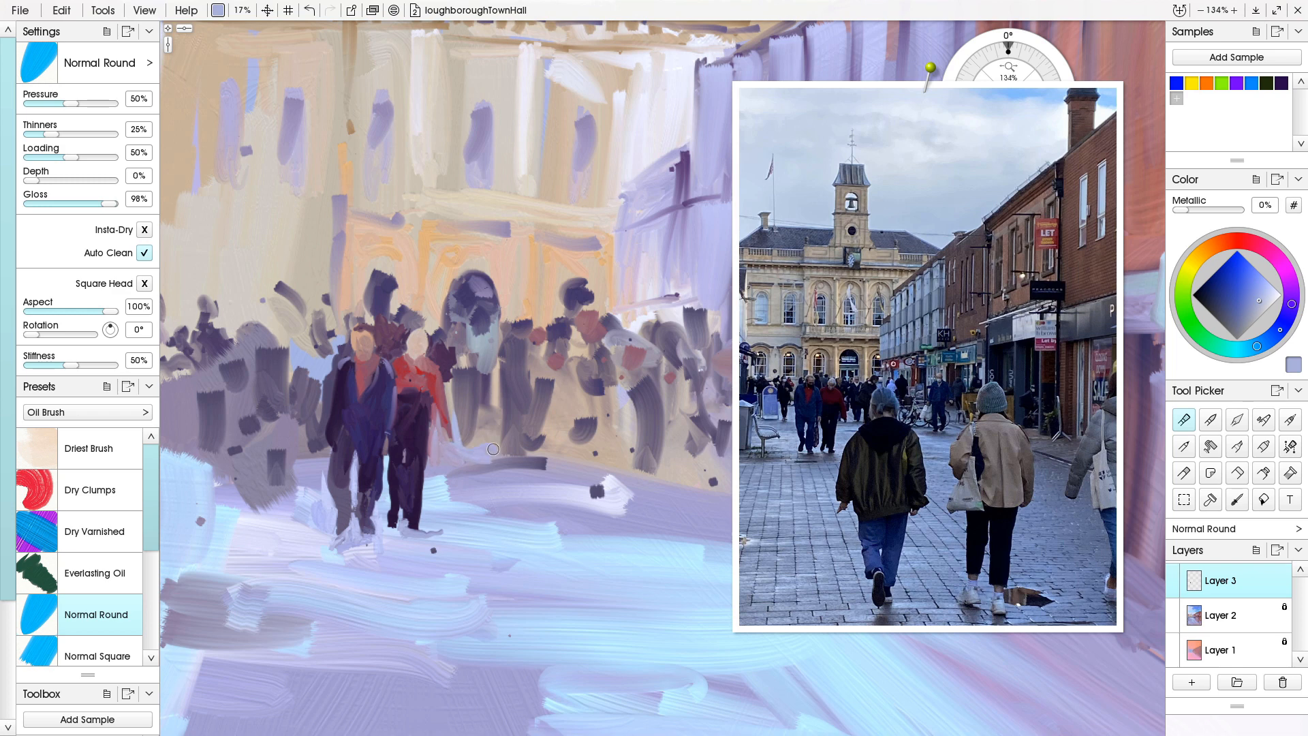
- Sample dark blue-purple and paint the legs of smaller background figures behind the red-coated figure
left_click(379, 435, "alt")
left_click_drag(462, 387, 464, 451)
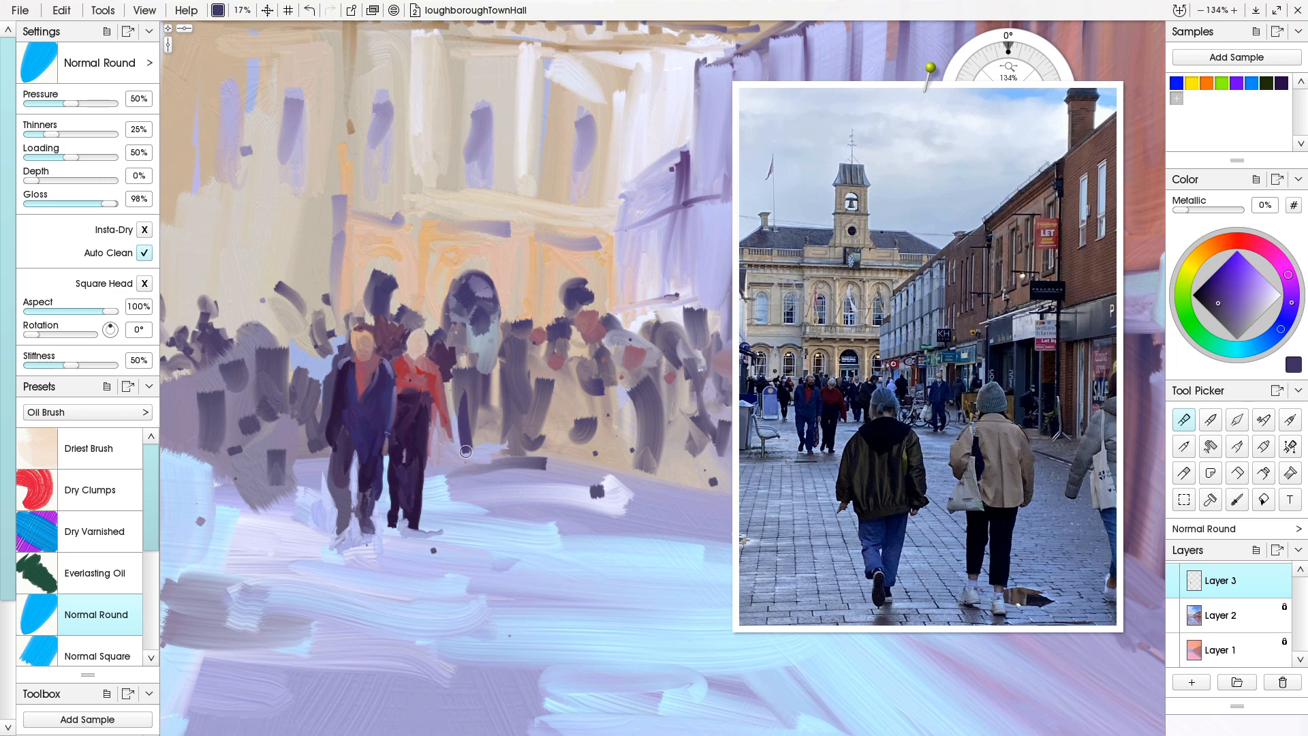
left_click_drag(475, 393, 472, 429)
left_click_drag(471, 398, 472, 427)
left_click_drag(483, 382, 471, 454)
left_click_drag(479, 407, 482, 456)
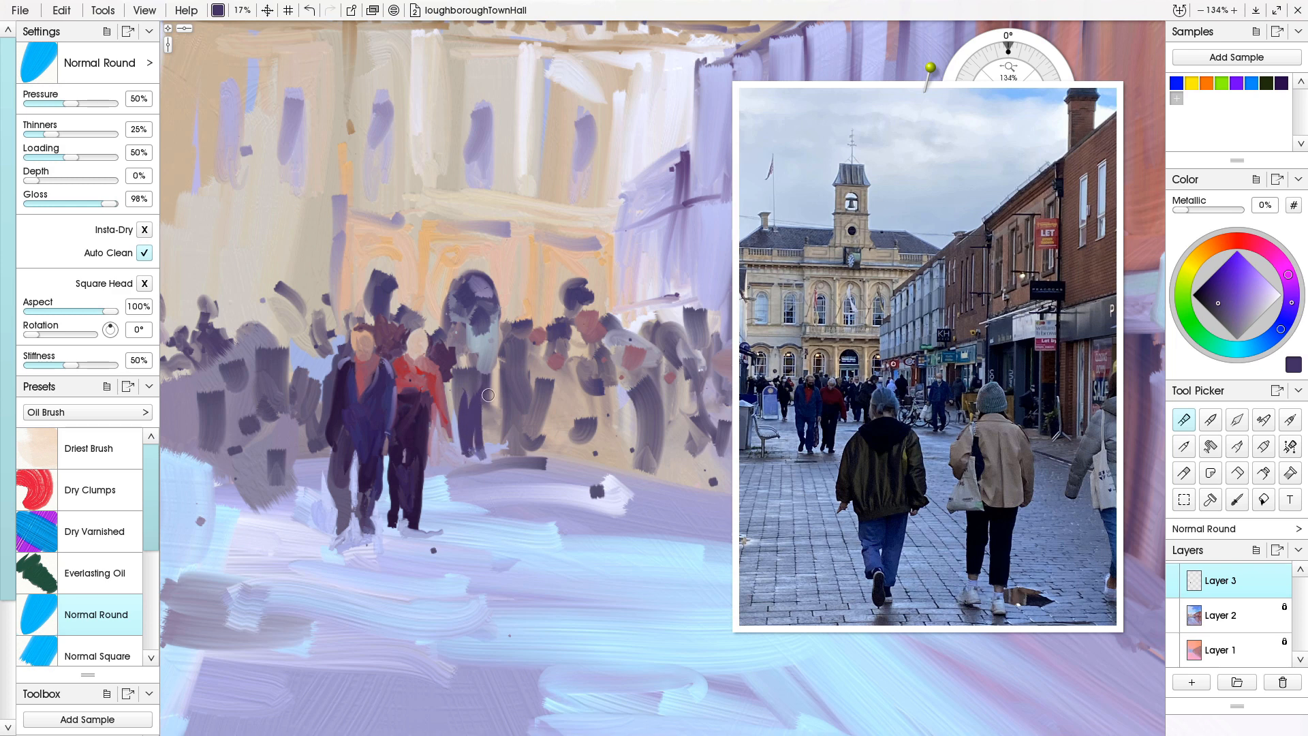
mouse_move(495, 386)
left_mouse_down()
mouse_move(501, 458)
mouse_move(482, 395)
mouse_move(497, 440)
mouse_move(507, 398)
mouse_move(500, 458)
mouse_move(486, 408)
mouse_move(500, 450)
left_mouse_up()
- Paint the background figures' upper bodies behind the red coat with sampled muted purple and a very dark navy
left_click(418, 470, "alt")
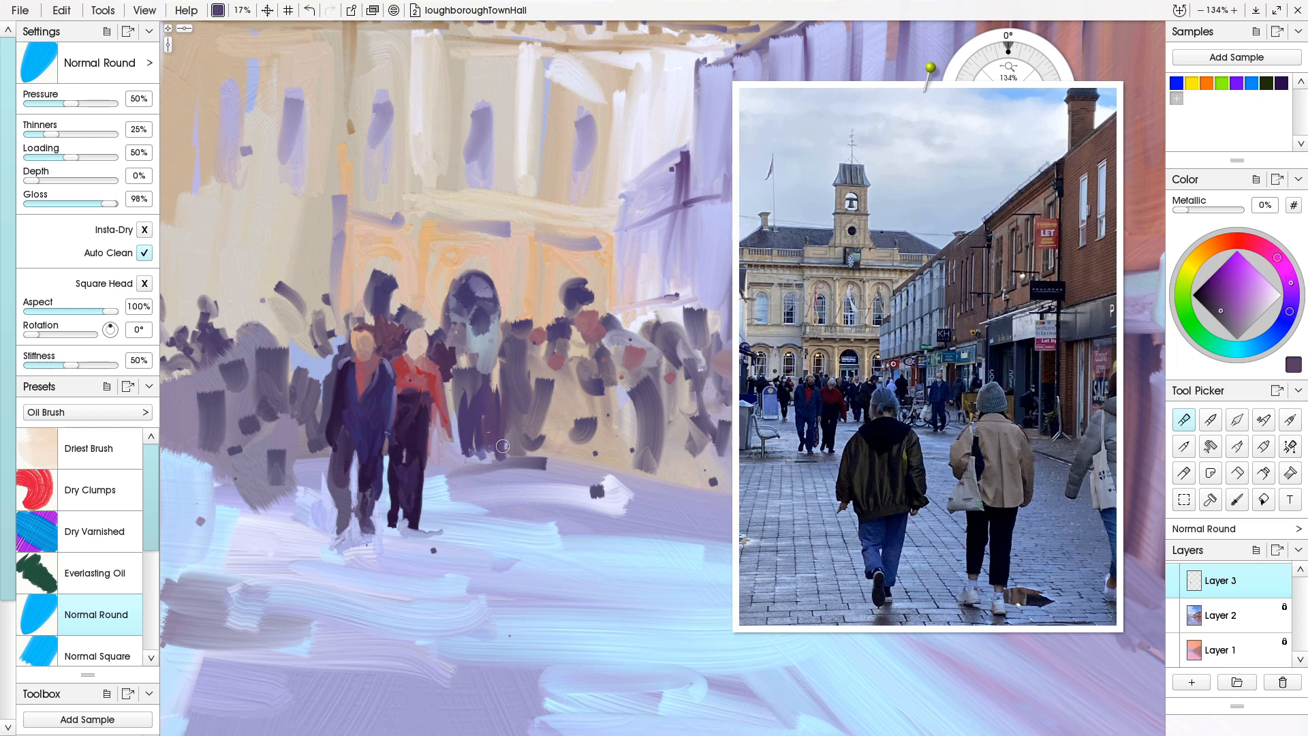
mouse_move(506, 374)
left_mouse_down()
mouse_move(498, 409)
mouse_move(499, 362)
mouse_move(481, 391)
mouse_move(466, 368)
mouse_move(483, 347)
mouse_move(497, 390)
mouse_move(499, 374)
mouse_move(470, 371)
left_mouse_up()
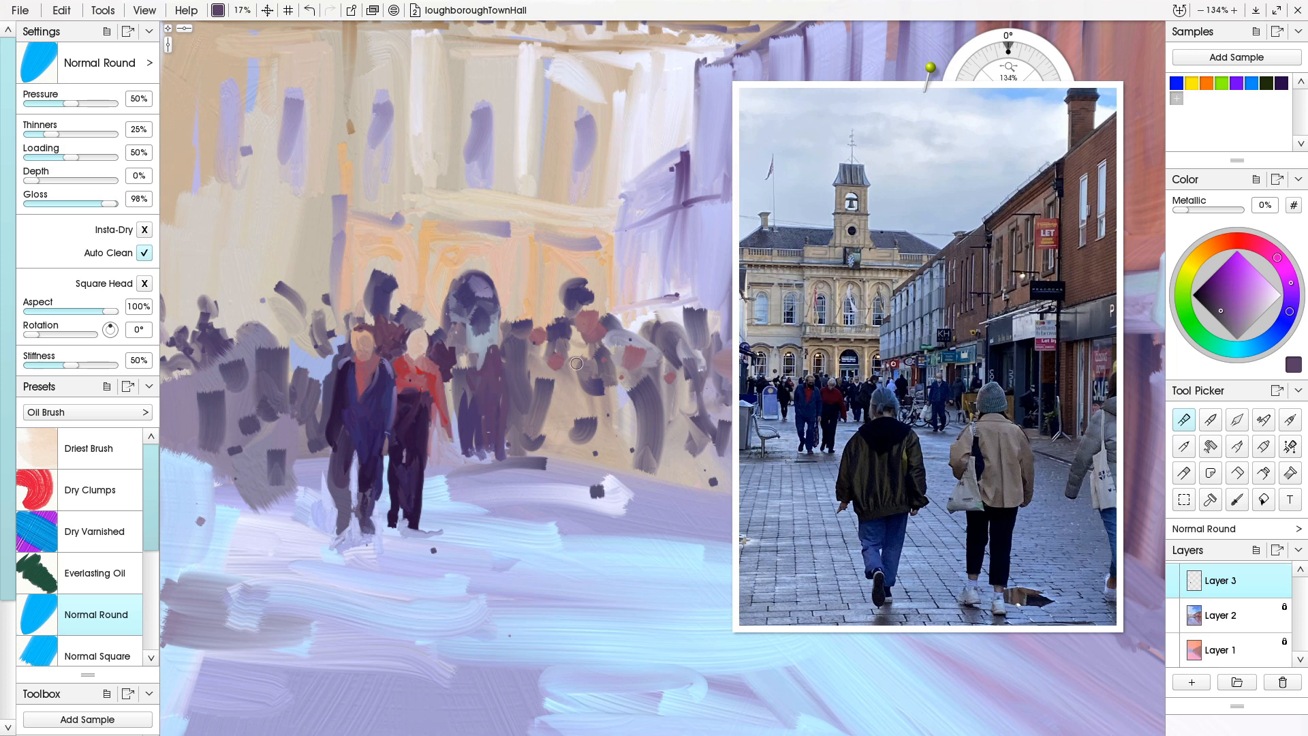
left_click(1206, 293)
left_click_drag(1295, 315, 1291, 282)
mouse_move(494, 377)
left_mouse_down()
mouse_move(487, 403)
mouse_move(488, 380)
mouse_move(475, 395)
mouse_move(471, 361)
mouse_move(485, 382)
mouse_move(466, 355)
mouse_move(467, 403)
mouse_move(481, 397)
mouse_move(444, 391)
mouse_move(437, 369)
mouse_move(452, 361)
mouse_move(459, 410)
mouse_move(473, 384)
mouse_move(484, 407)
mouse_move(504, 374)
mouse_move(482, 362)
mouse_move(488, 346)
mouse_move(480, 369)
mouse_move(488, 354)
mouse_move(451, 363)
mouse_move(452, 349)
mouse_move(470, 381)
left_mouse_up()
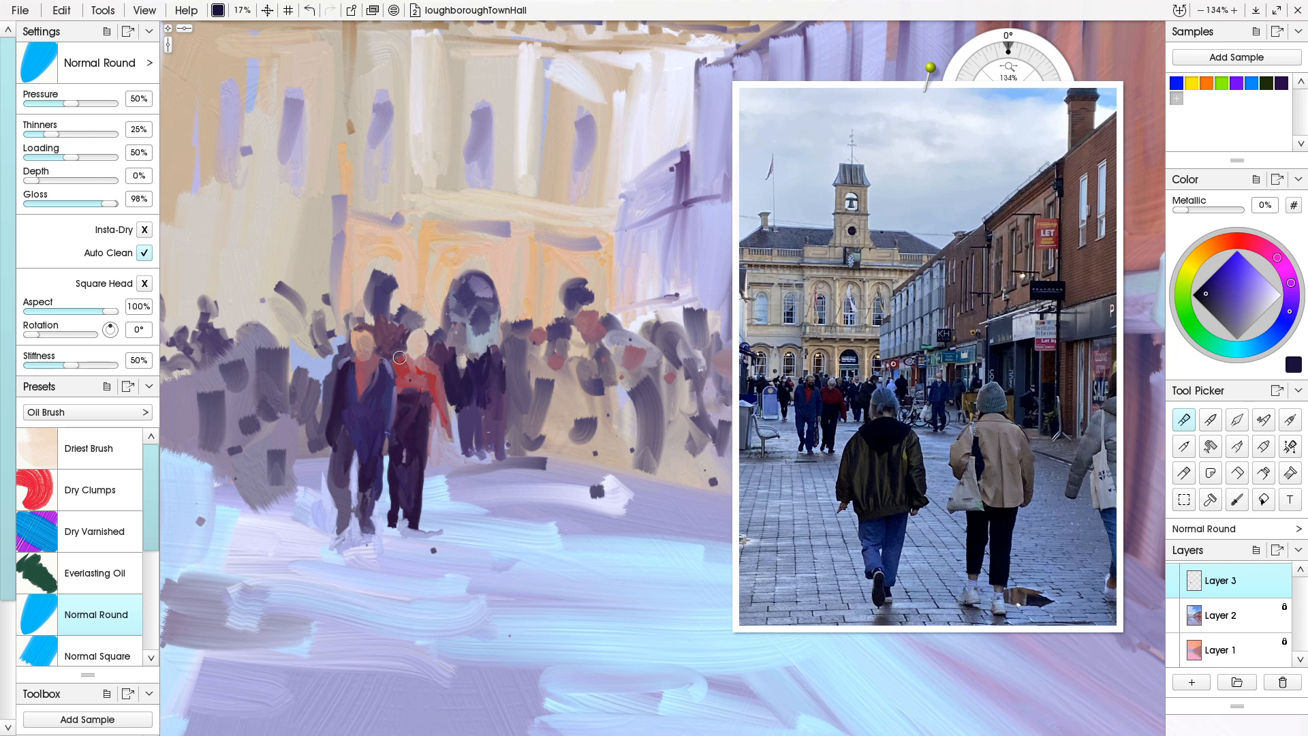
- Sample pavement lavenders and paint around the background figures' feet and across the dark stroke on the ground beside them
left_click(417, 395, "alt")
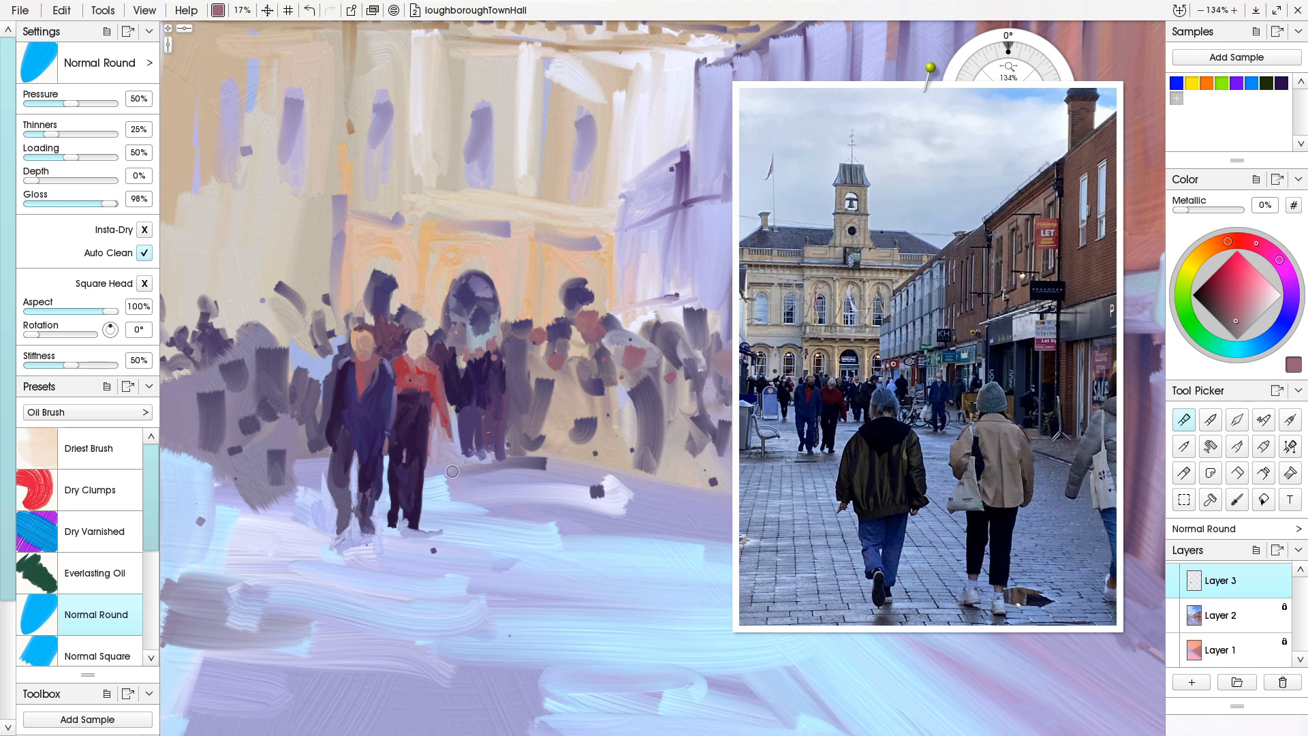
left_click(463, 524, "alt")
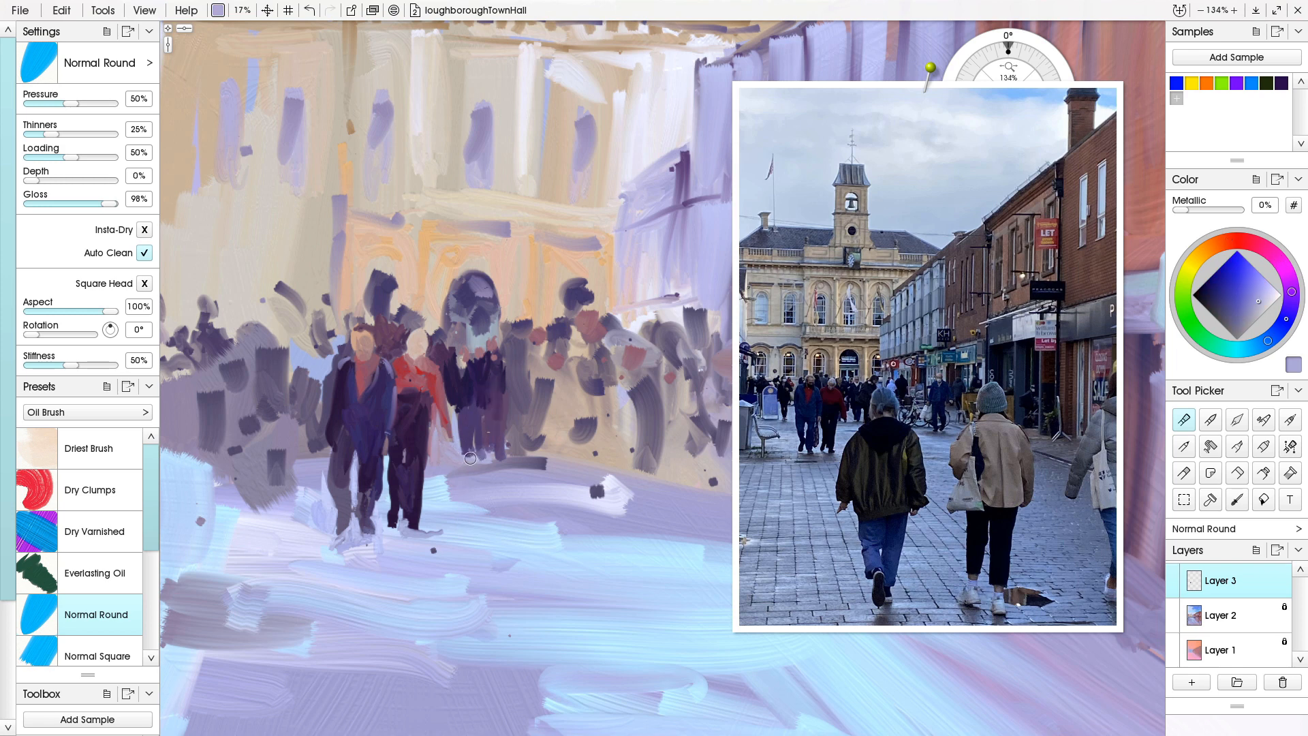
mouse_move(458, 417)
left_mouse_down()
mouse_move(463, 445)
mouse_move(458, 419)
mouse_move(461, 477)
mouse_move(458, 423)
mouse_move(460, 466)
mouse_move(505, 461)
mouse_move(483, 452)
mouse_move(491, 422)
mouse_move(487, 465)
mouse_move(488, 420)
mouse_move(491, 476)
mouse_move(493, 424)
mouse_move(492, 470)
mouse_move(535, 465)
mouse_move(484, 463)
left_mouse_up()
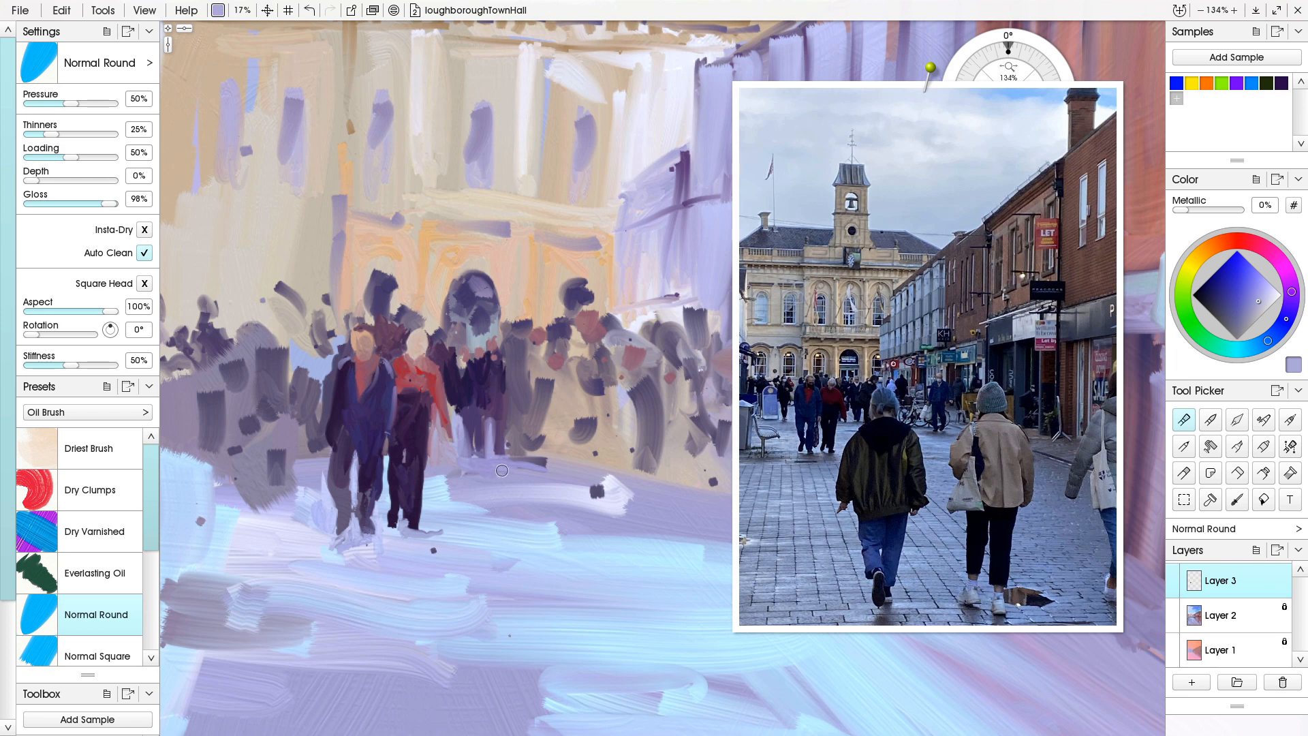
left_click(429, 519, "alt")
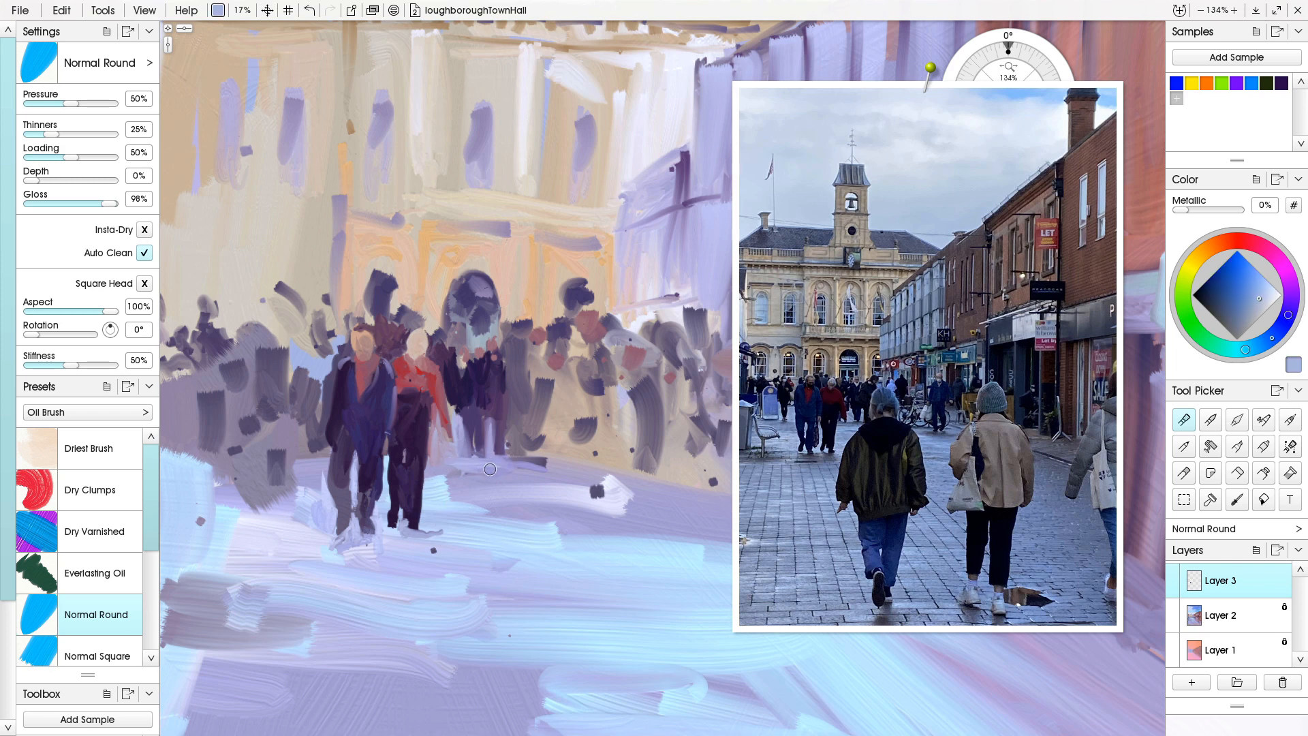
left_click_drag(455, 469, 633, 471)
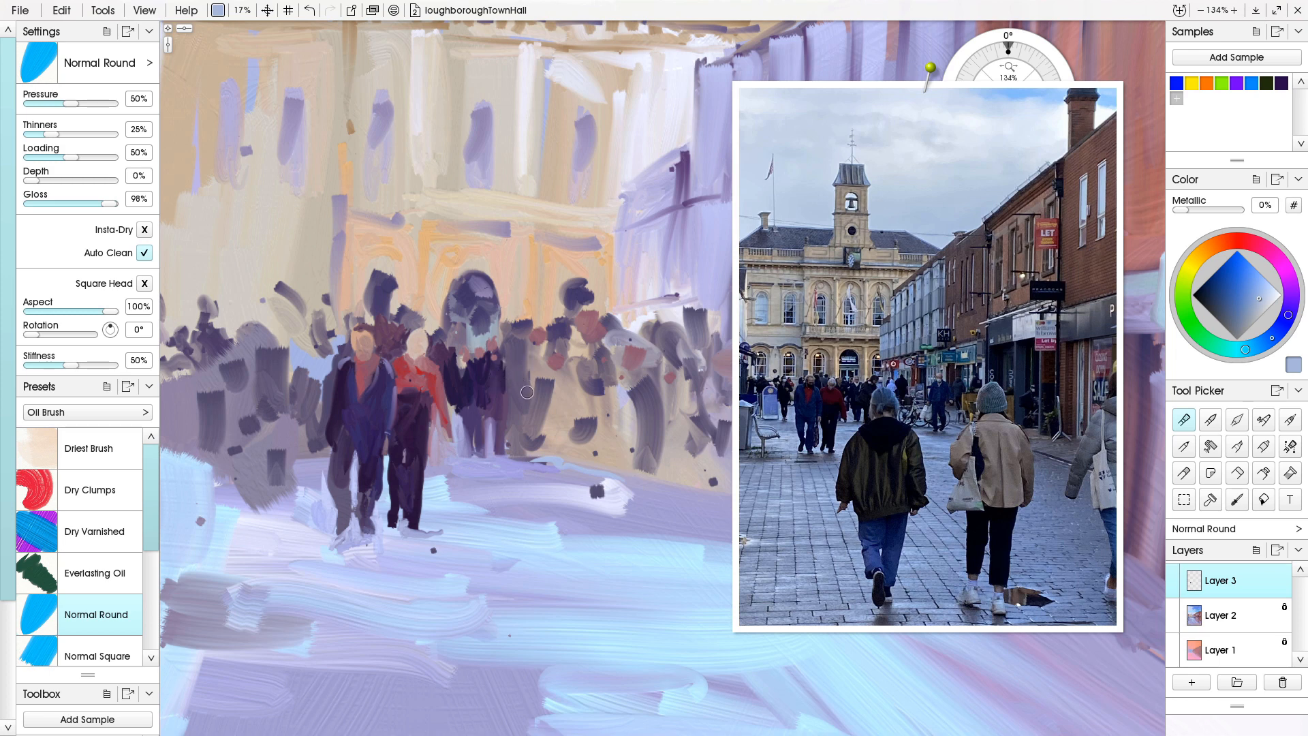
- Sample dark purple and paint two more standing figures right of the group and a lone one on its left
left_click(477, 404, "alt")
mouse_move(533, 351)
left_mouse_down()
mouse_move(516, 386)
mouse_move(521, 365)
mouse_move(548, 362)
mouse_move(511, 393)
mouse_move(508, 381)
mouse_move(536, 387)
mouse_move(538, 401)
mouse_move(553, 373)
mouse_move(541, 365)
mouse_move(562, 378)
mouse_move(527, 370)
mouse_move(550, 384)
mouse_move(547, 420)
mouse_move(558, 397)
mouse_move(556, 465)
mouse_move(546, 394)
mouse_move(544, 439)
mouse_move(532, 393)
mouse_move(563, 453)
left_mouse_up()
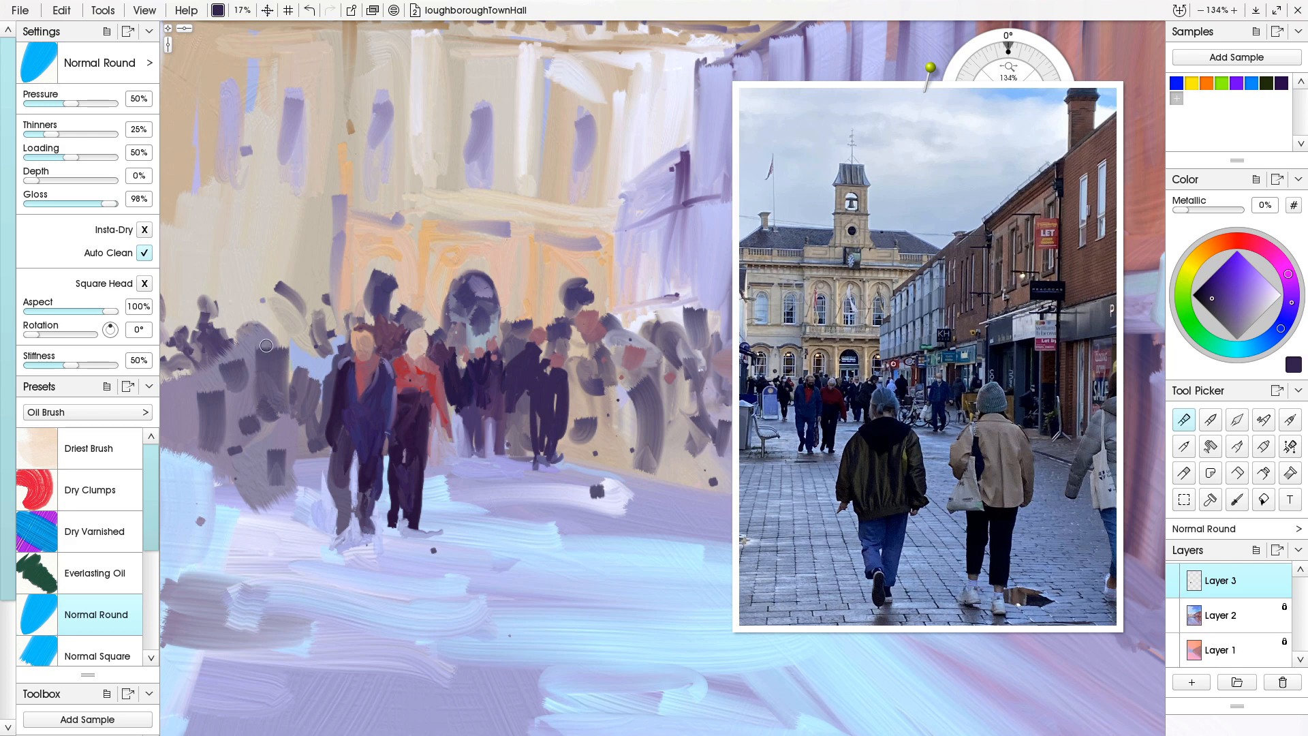
mouse_move(278, 353)
left_mouse_down()
mouse_move(281, 386)
mouse_move(275, 356)
mouse_move(274, 383)
mouse_move(286, 384)
mouse_move(271, 361)
mouse_move(273, 400)
mouse_move(286, 378)
mouse_move(278, 456)
mouse_move(276, 449)
left_mouse_up()
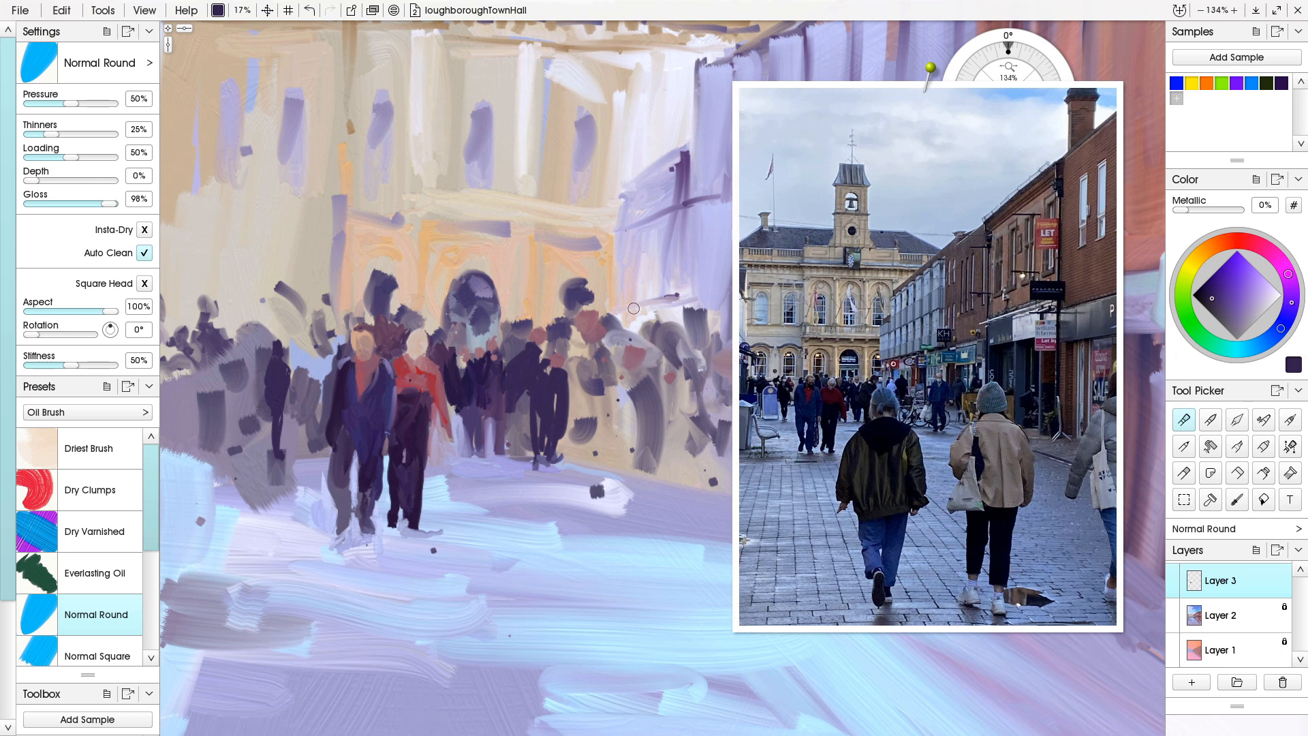
- Paint another figure at the crowd's far right with a sampled muted purple upper body and dark navy lower body and legs
left_click(417, 342, "alt")
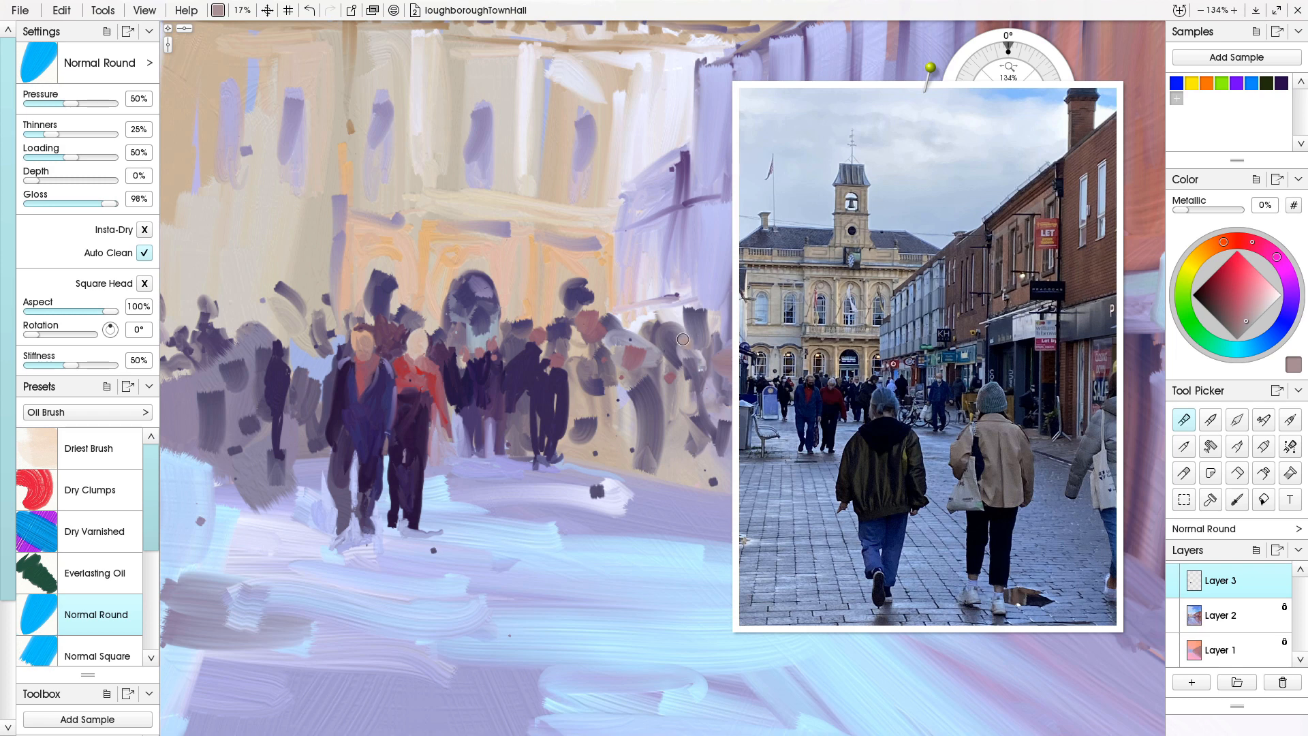
left_click(383, 418, "alt")
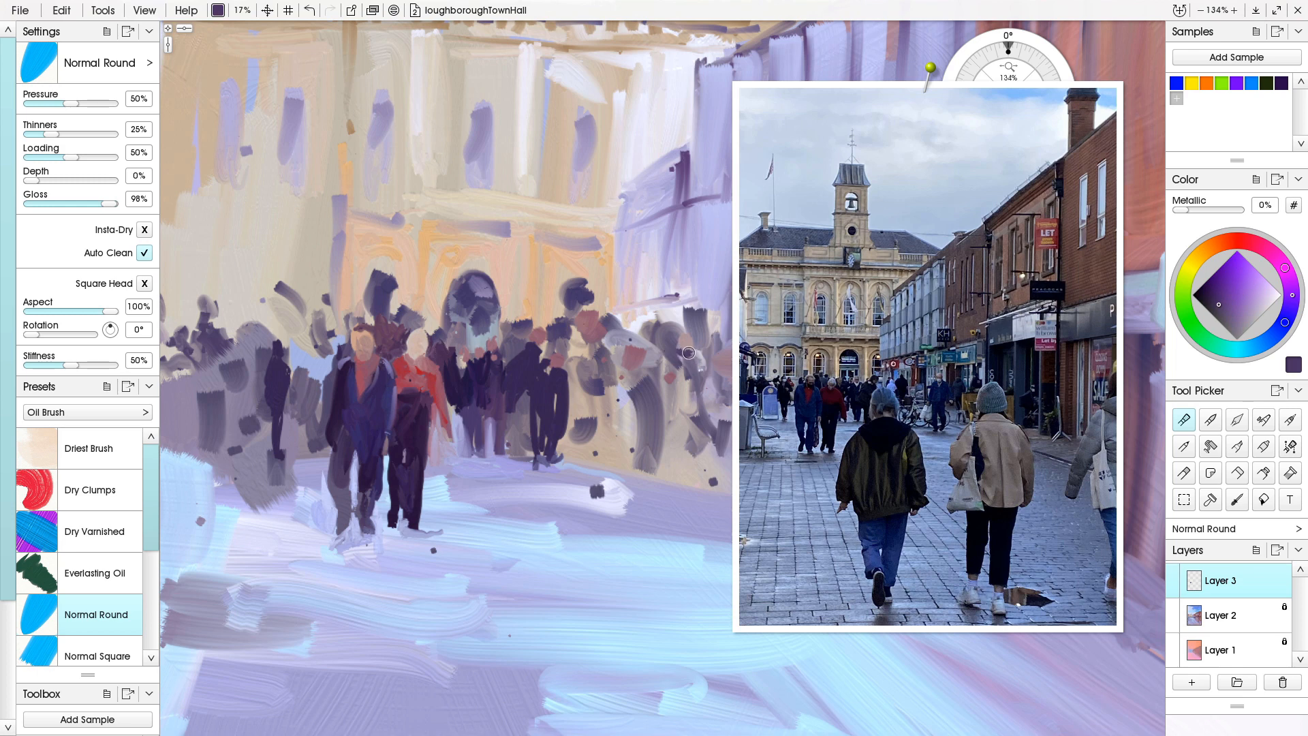
mouse_move(690, 355)
left_mouse_down()
mouse_move(697, 393)
mouse_move(679, 355)
mouse_move(665, 371)
left_mouse_up()
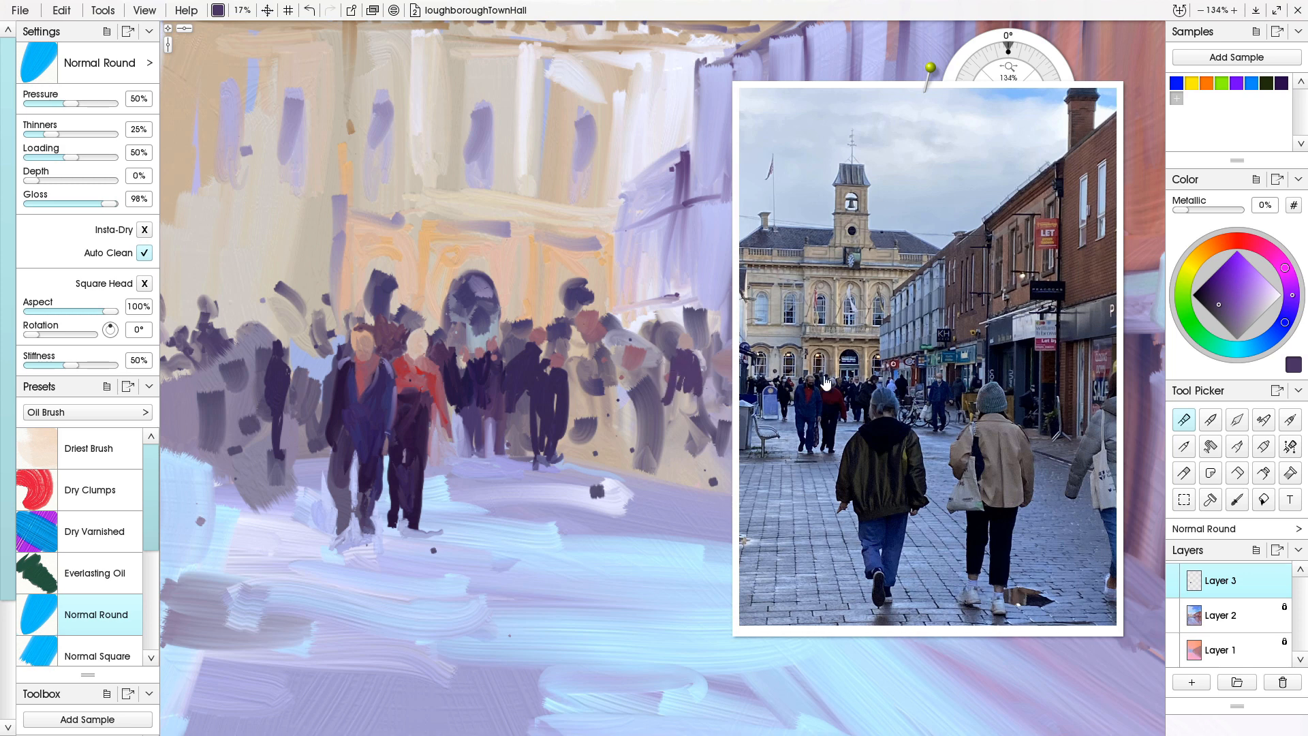
left_click(1286, 330)
mouse_move(666, 373)
left_mouse_down()
mouse_move(691, 363)
mouse_move(698, 395)
mouse_move(694, 356)
mouse_move(702, 401)
mouse_move(669, 410)
mouse_move(687, 411)
mouse_move(686, 385)
mouse_move(700, 417)
mouse_move(686, 399)
mouse_move(668, 458)
mouse_move(678, 414)
mouse_move(681, 457)
mouse_move(685, 404)
mouse_move(688, 459)
left_mouse_up()
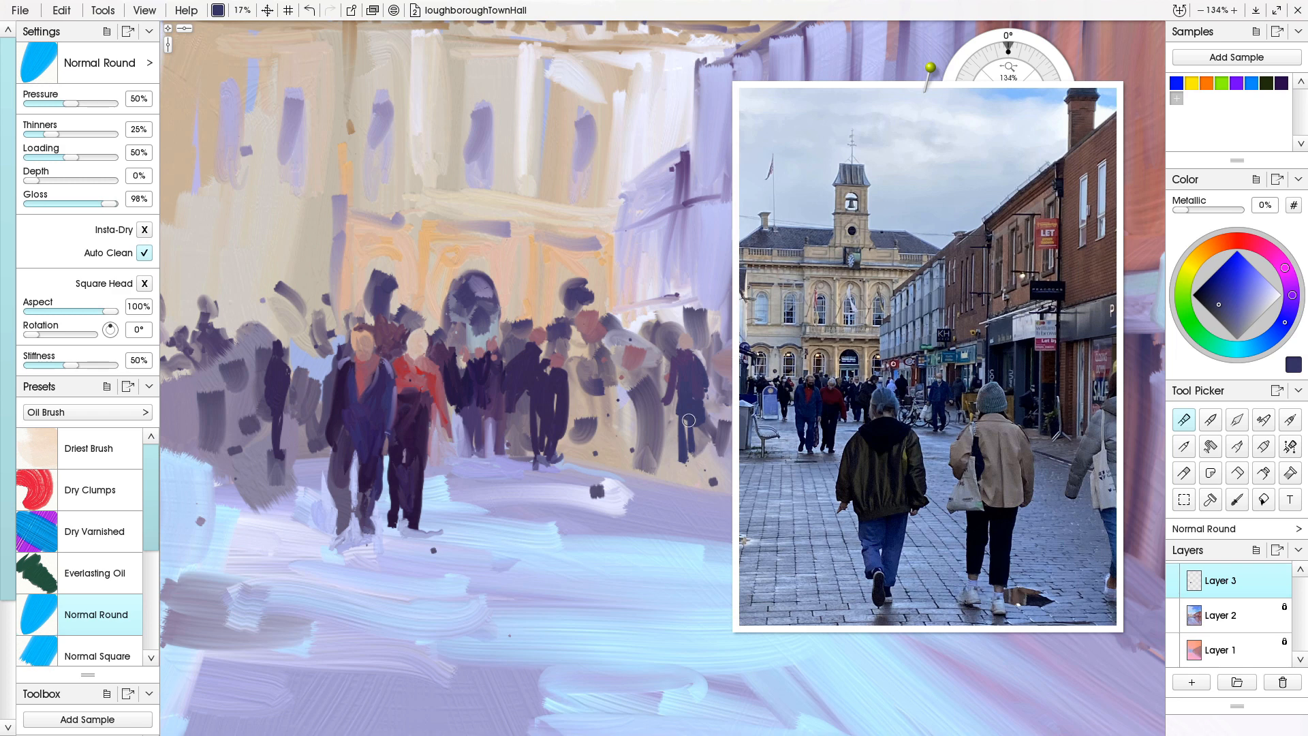
- Paint the far-right crowd figure's legs in dark navy and add a pale lavender-grey bag at its side with sampled colours
mouse_move(692, 412)
left_mouse_down()
mouse_move(693, 465)
mouse_move(685, 417)
mouse_move(685, 473)
left_mouse_up()
left_click(686, 344, "alt")
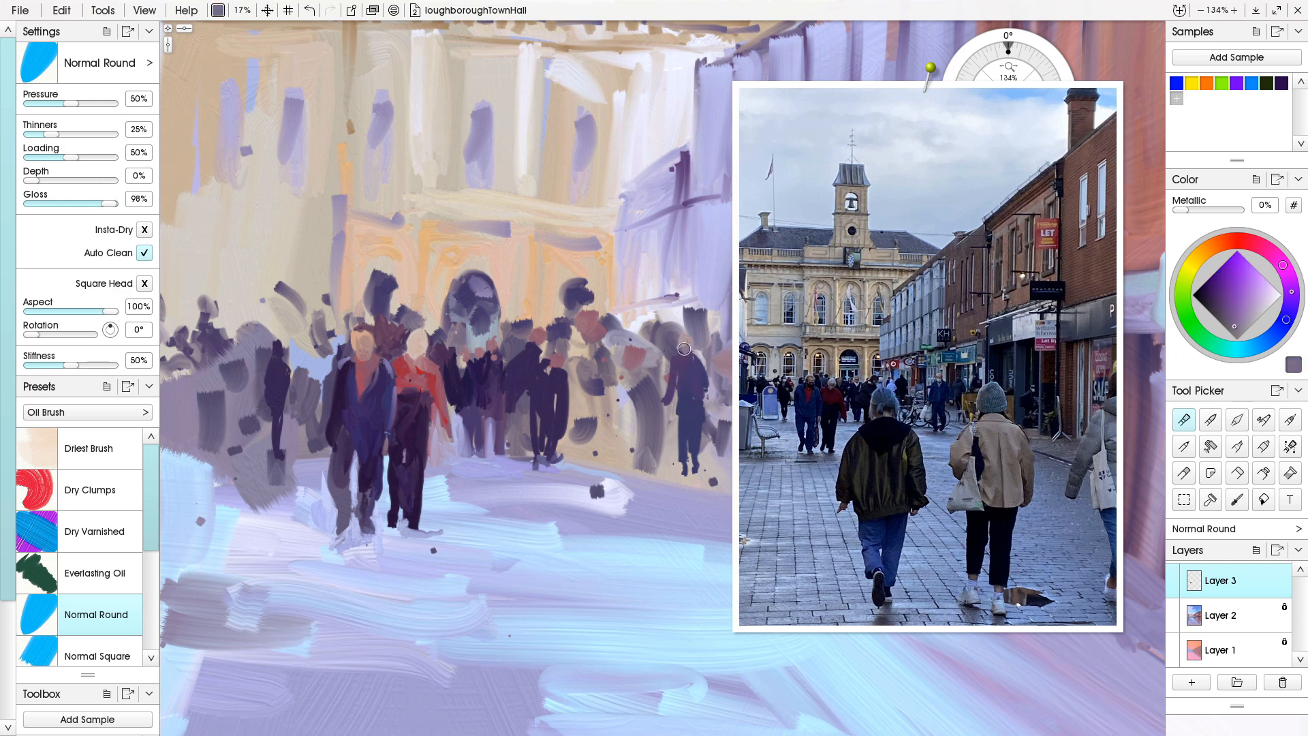
left_click(688, 406, "alt")
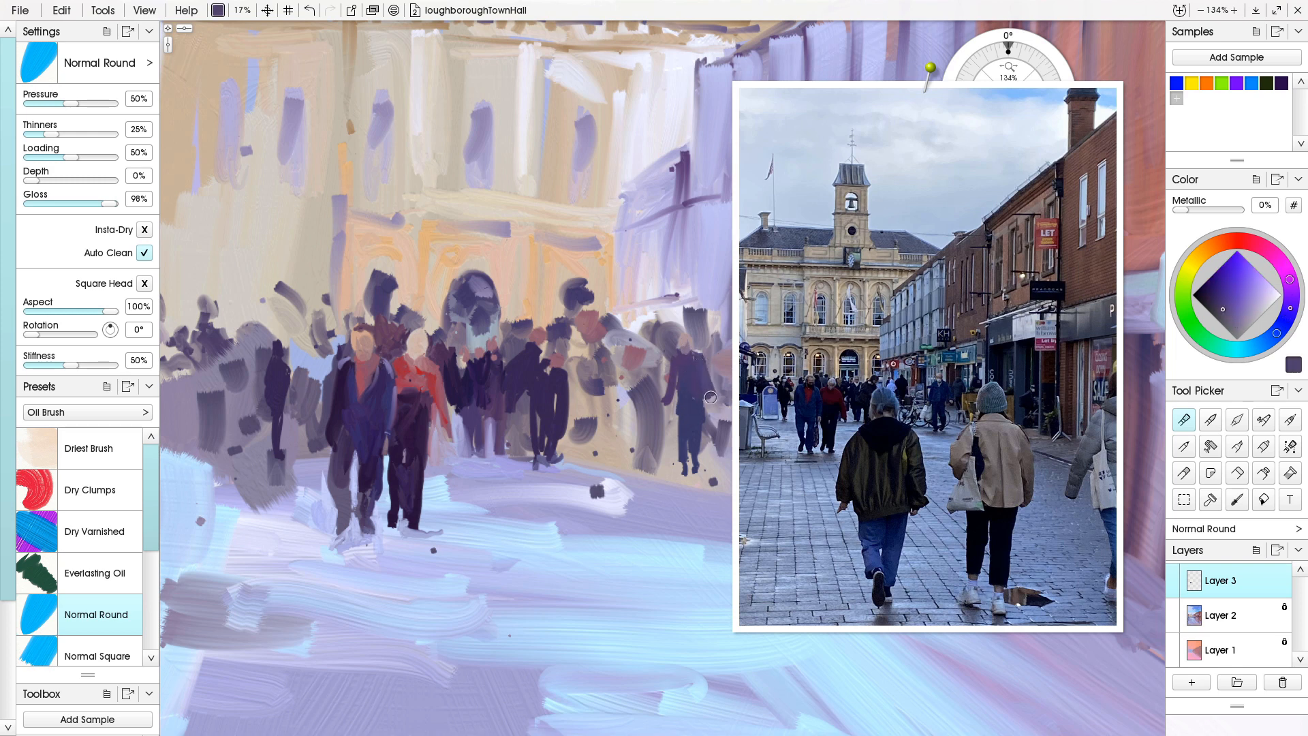
left_click(685, 345, "alt")
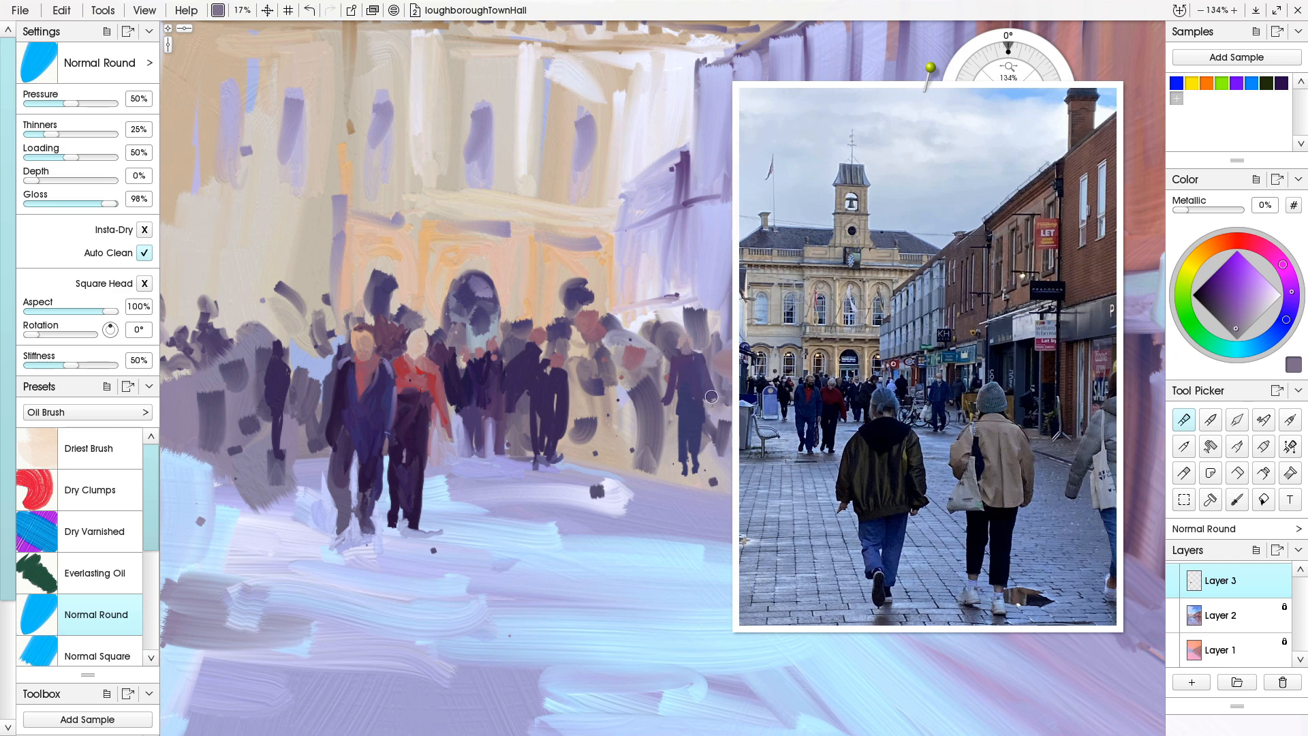
left_click(672, 315, "alt")
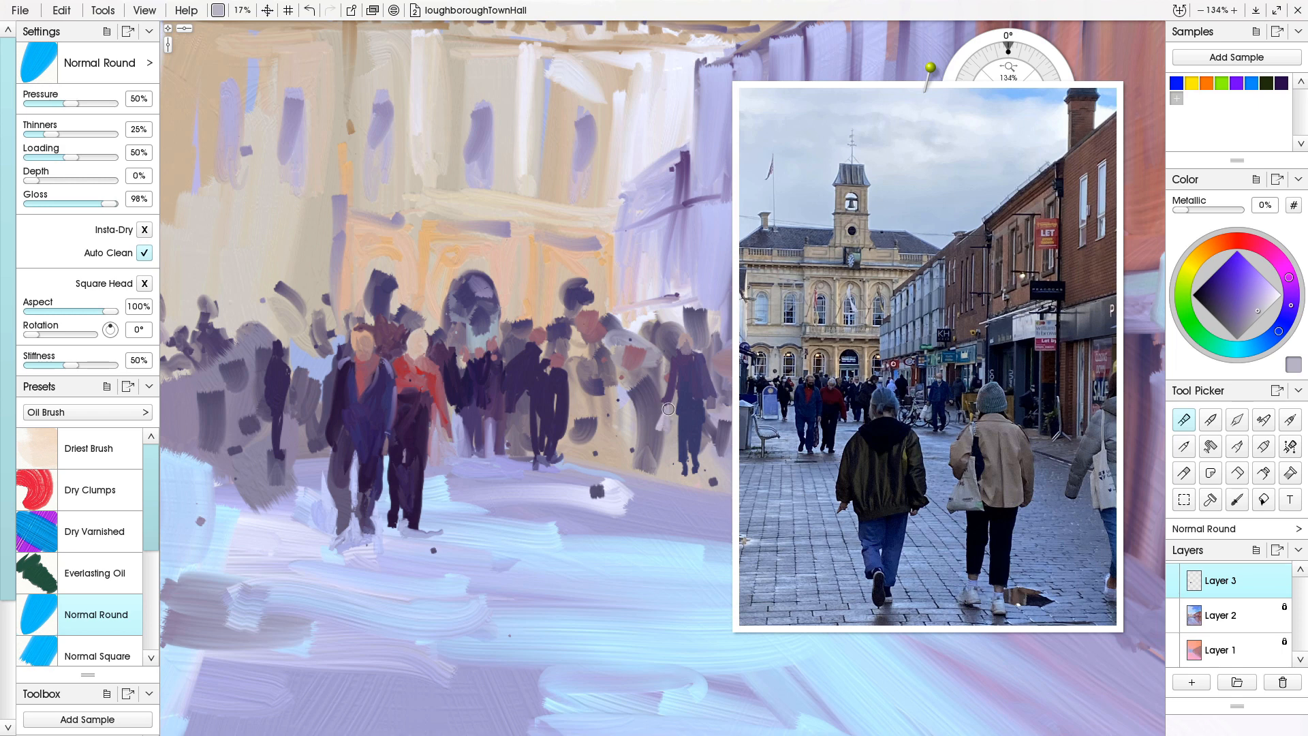
left_click_drag(657, 431, 670, 417)
- Paint around the far-right figure's lower legs with a sampled warm grey and mix a light warm beige
left_click(678, 463, "alt")
mouse_move(688, 435)
left_mouse_down()
mouse_move(691, 475)
mouse_move(692, 427)
mouse_move(700, 475)
mouse_move(684, 478)
mouse_move(709, 467)
mouse_move(681, 476)
left_mouse_up()
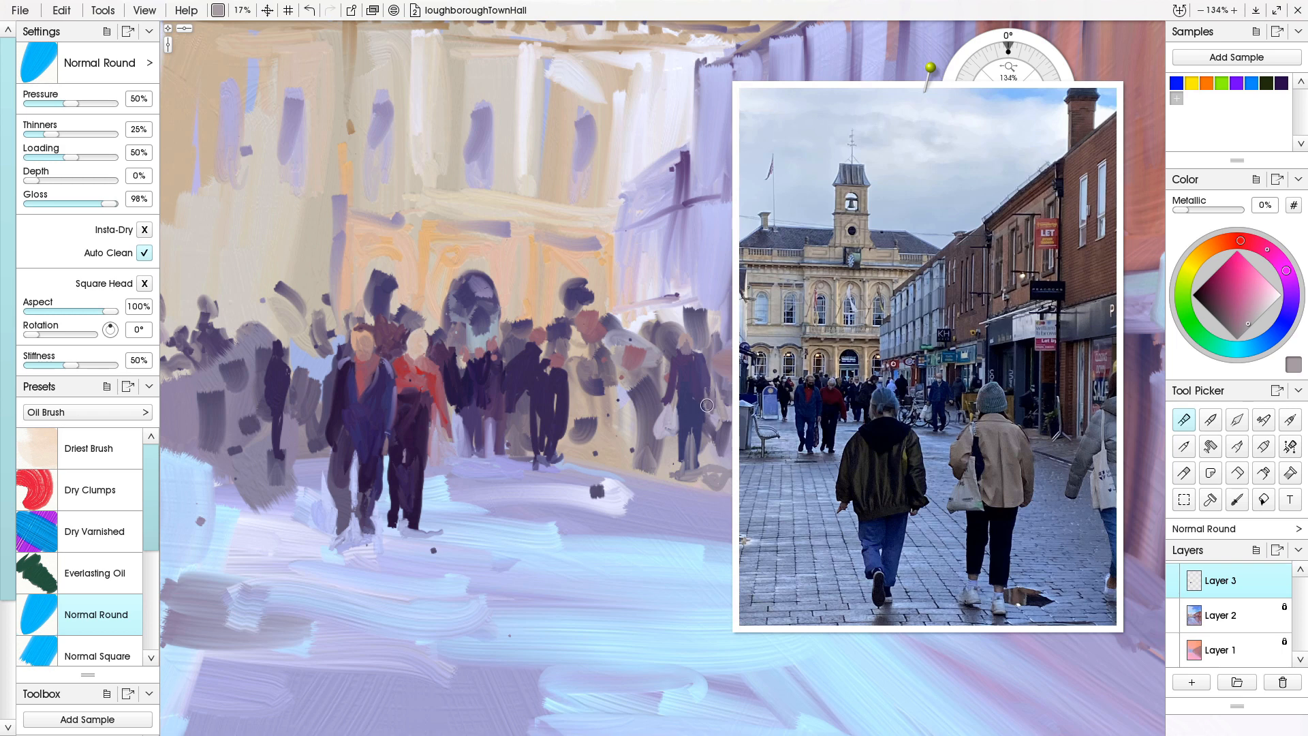
left_click(686, 342, "alt")
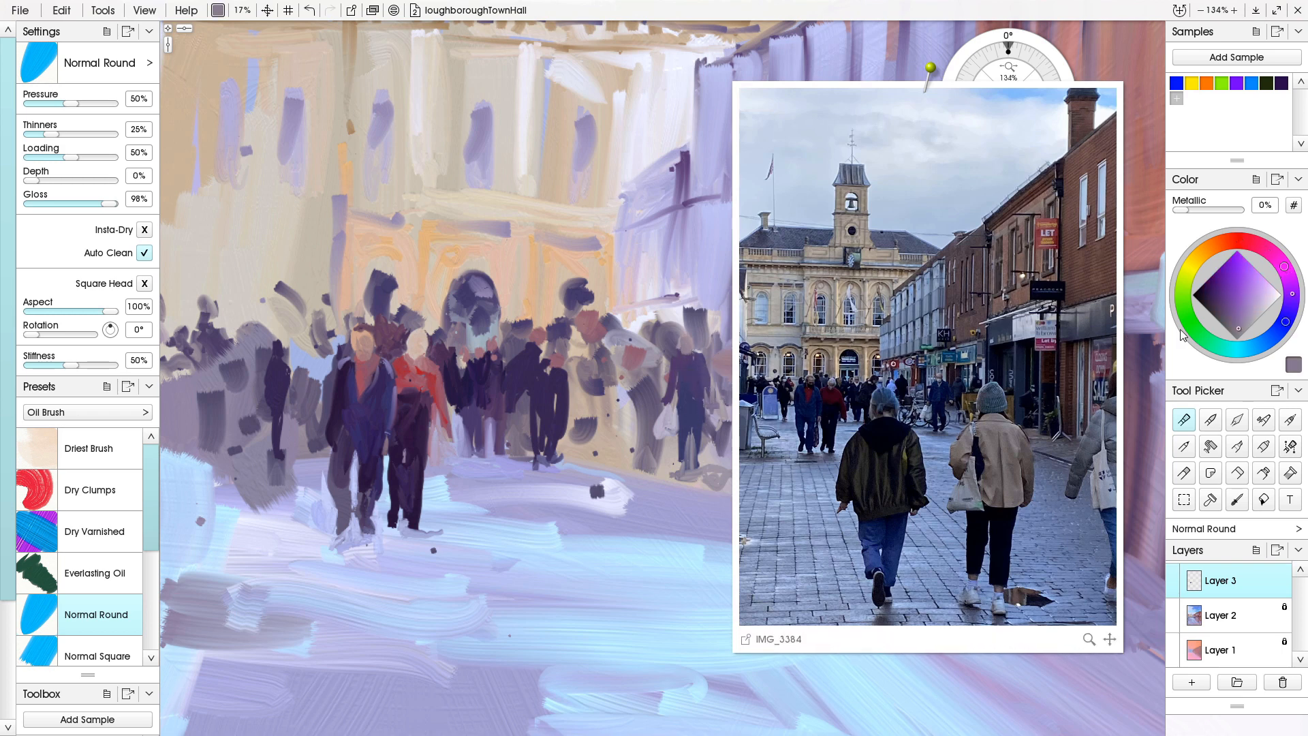
left_click(1197, 258)
left_click_drag(1224, 269, 1240, 309)
left_click(1241, 314)
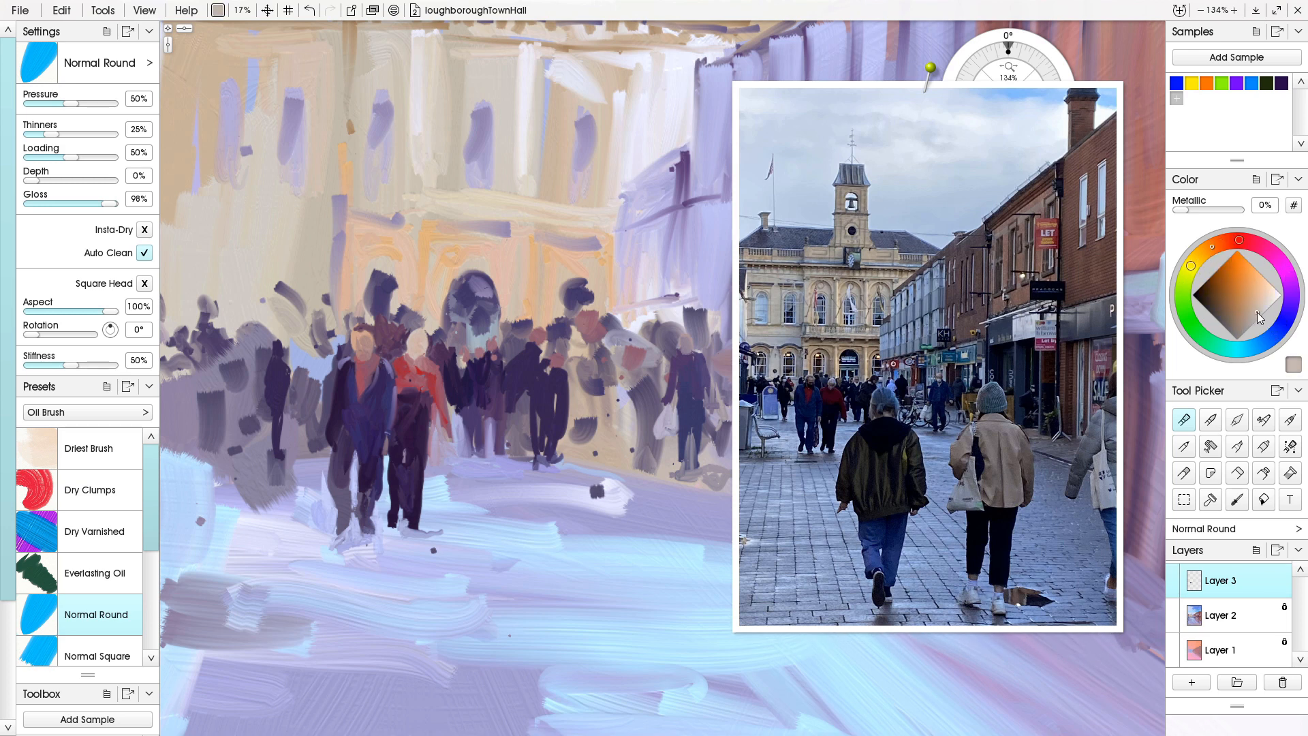
- Sample muted purples around the far-right figure and refine its coat and legs
left_click(709, 406, "alt")
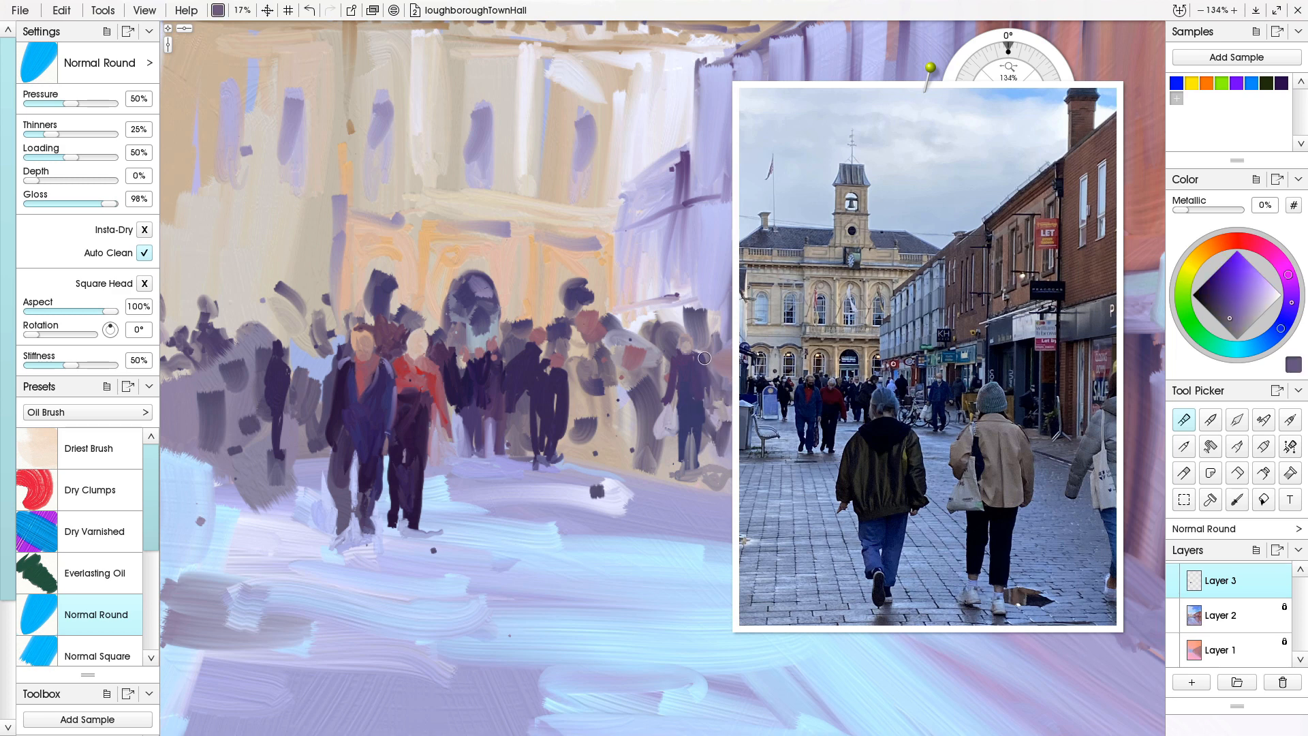
left_click(707, 402, "alt")
left_click_drag(696, 409, 692, 453)
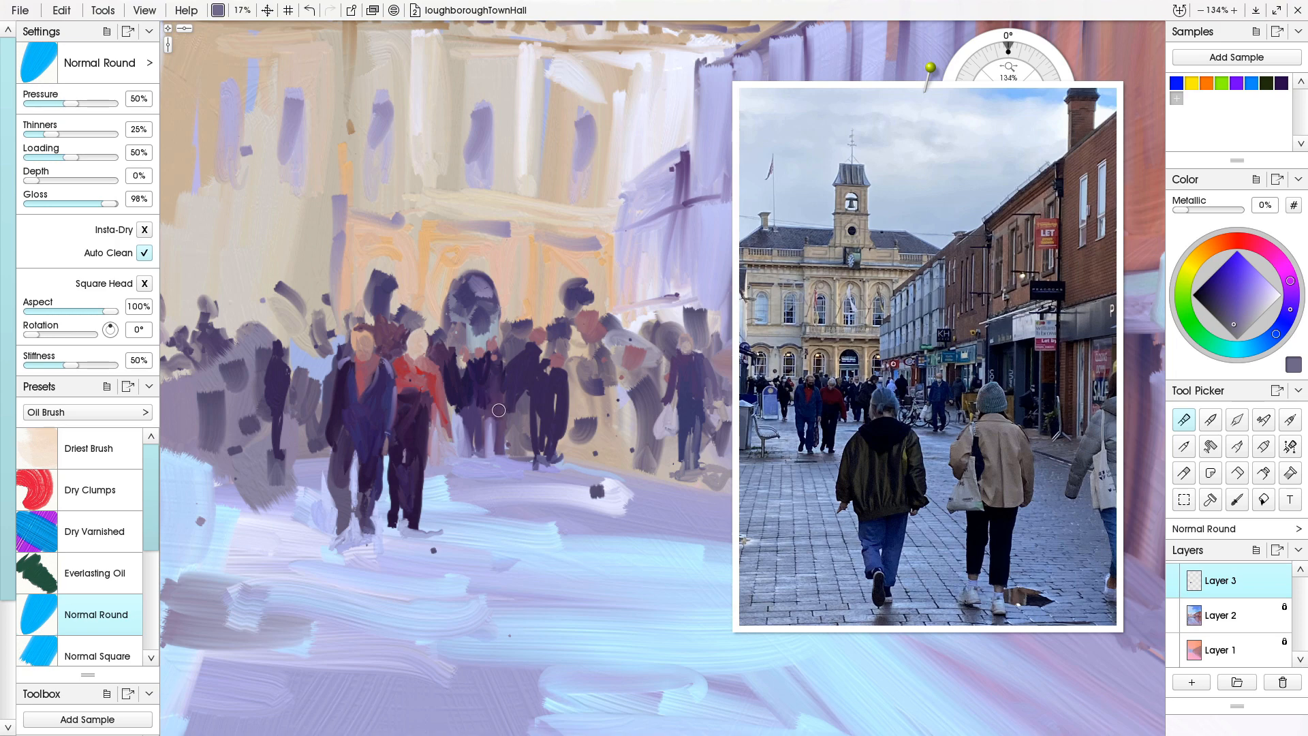
- Lock everything on Layer 3 and add a new layer above it
left_click_drag(476, 436, 322, 445)
scroll(320, 412, "down", 2)
scroll(446, 470, "down", 3)
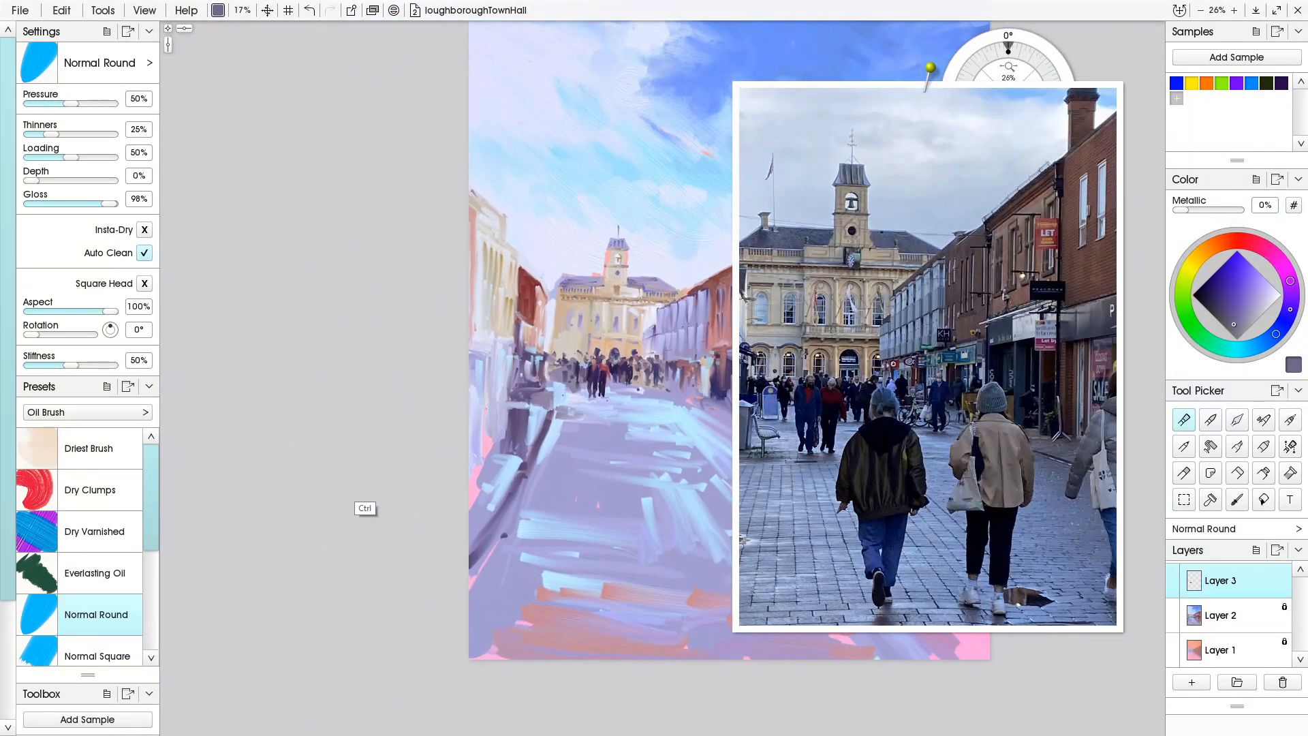
left_click_drag(537, 471, 453, 466)
scroll(436, 505, "up", 2)
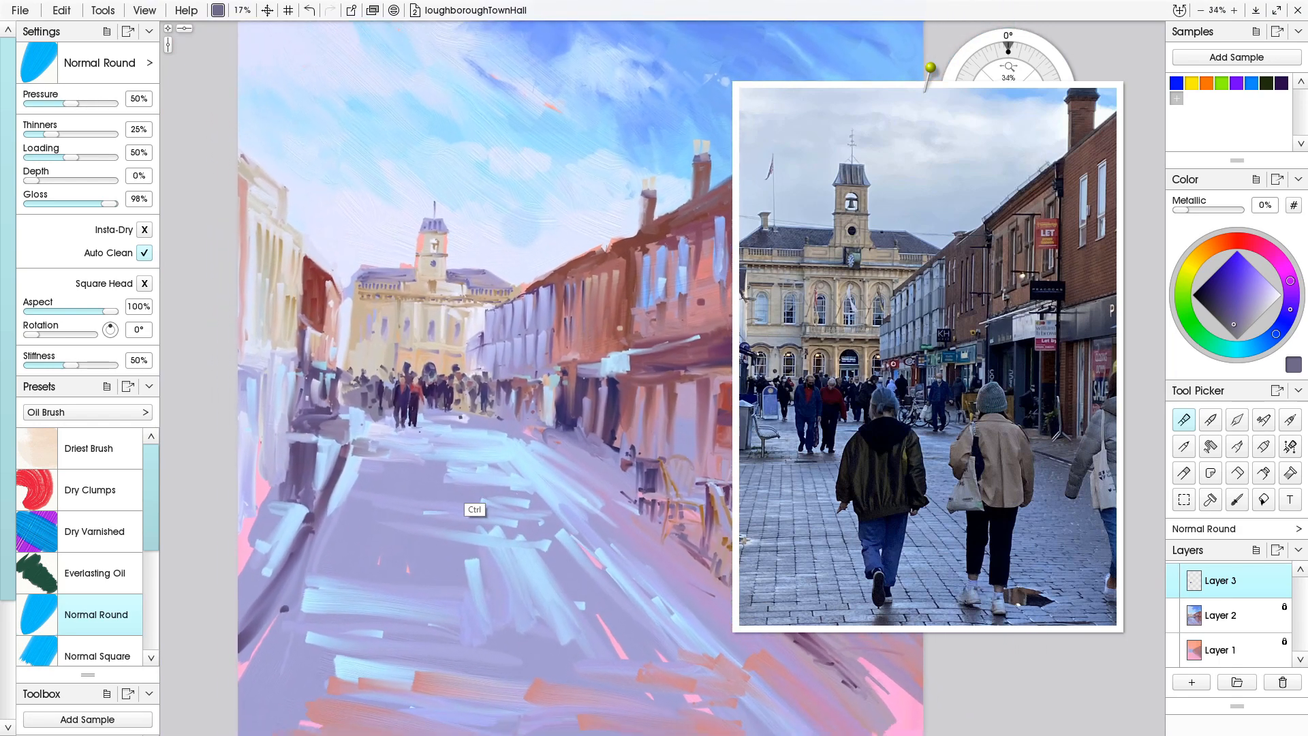
scroll(480, 511, "up", 2)
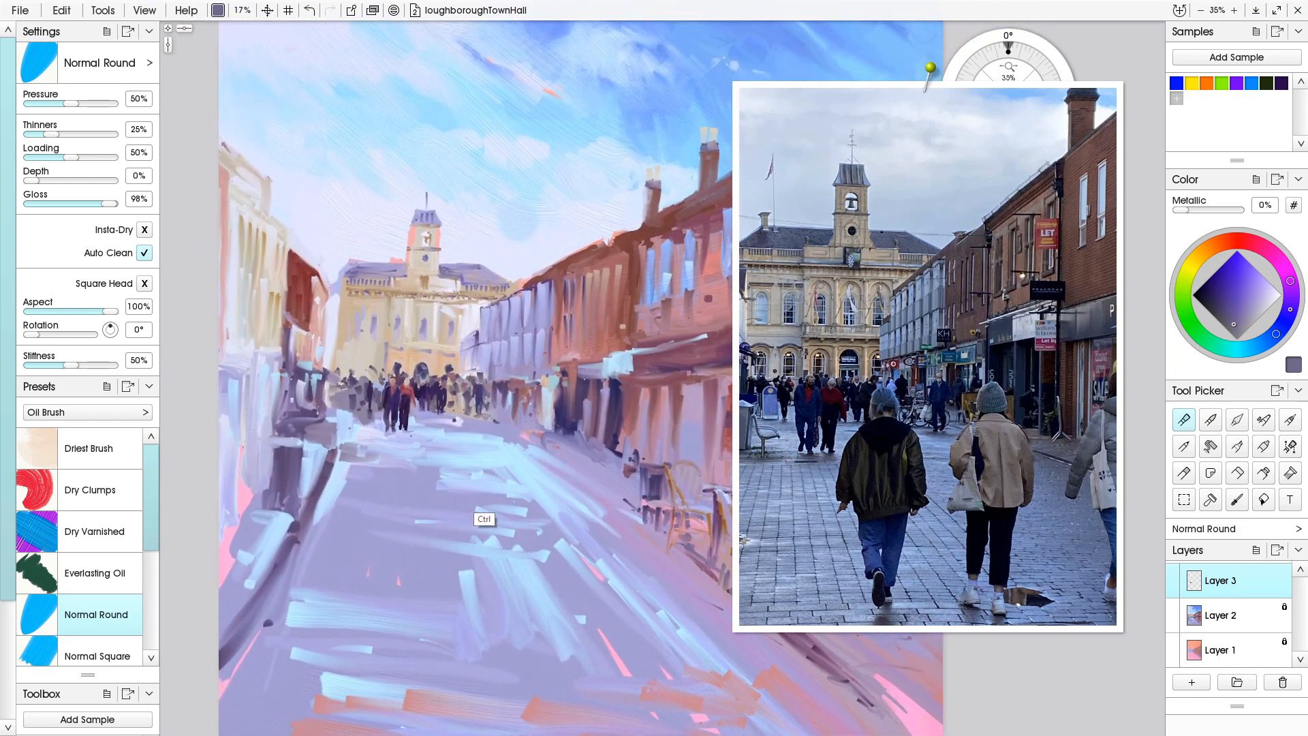
scroll(495, 477, "down", 1)
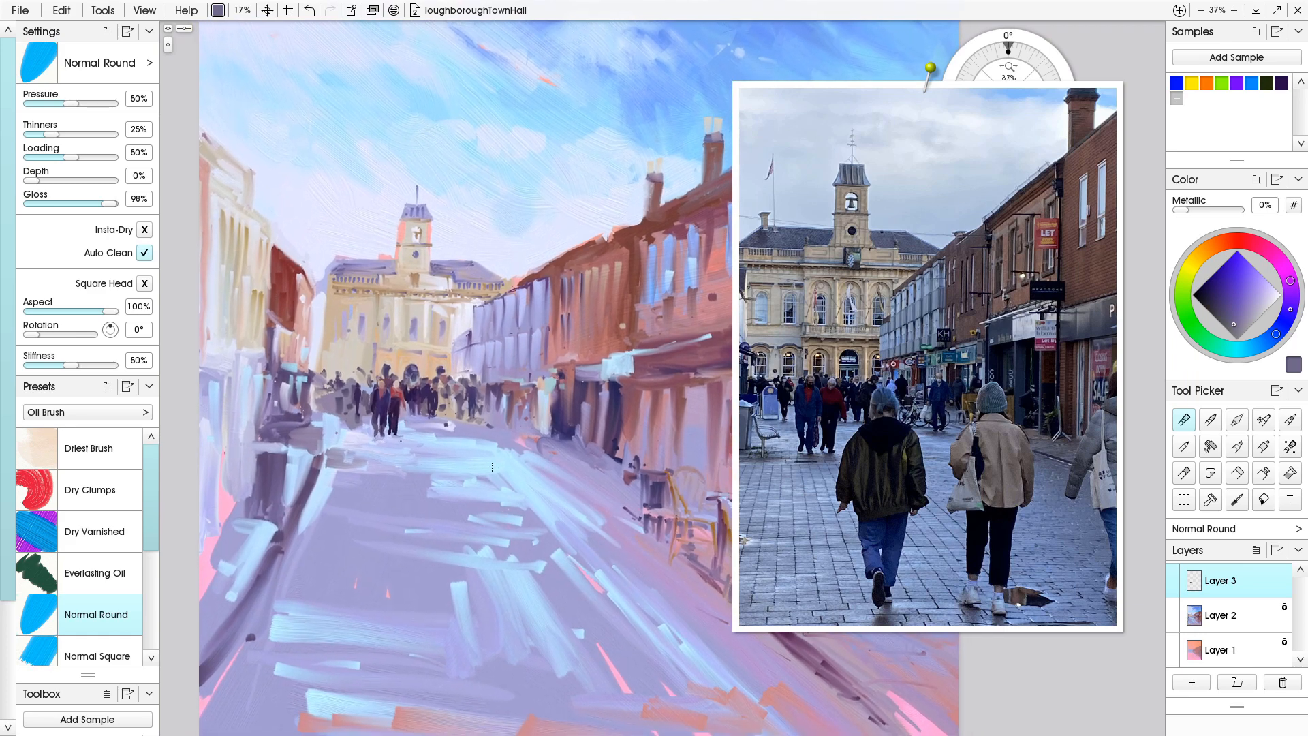
left_click(1285, 573)
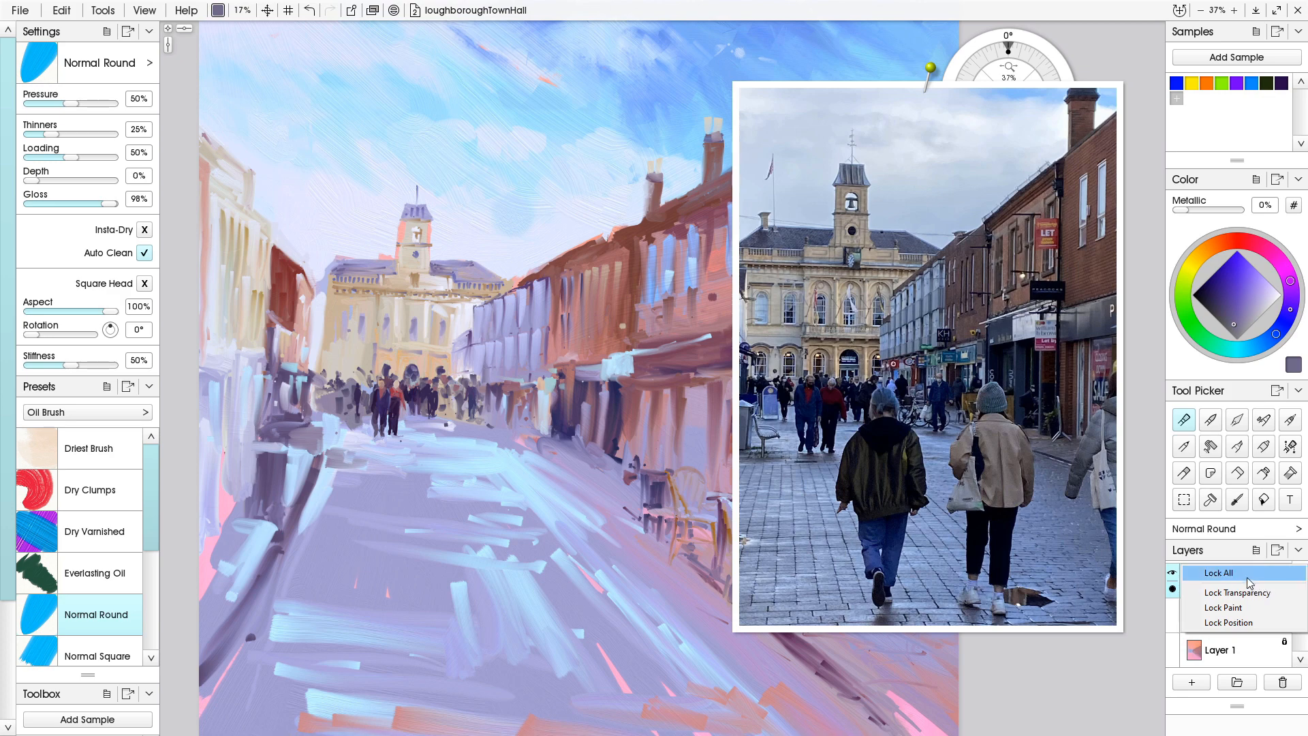
left_click(1192, 682)
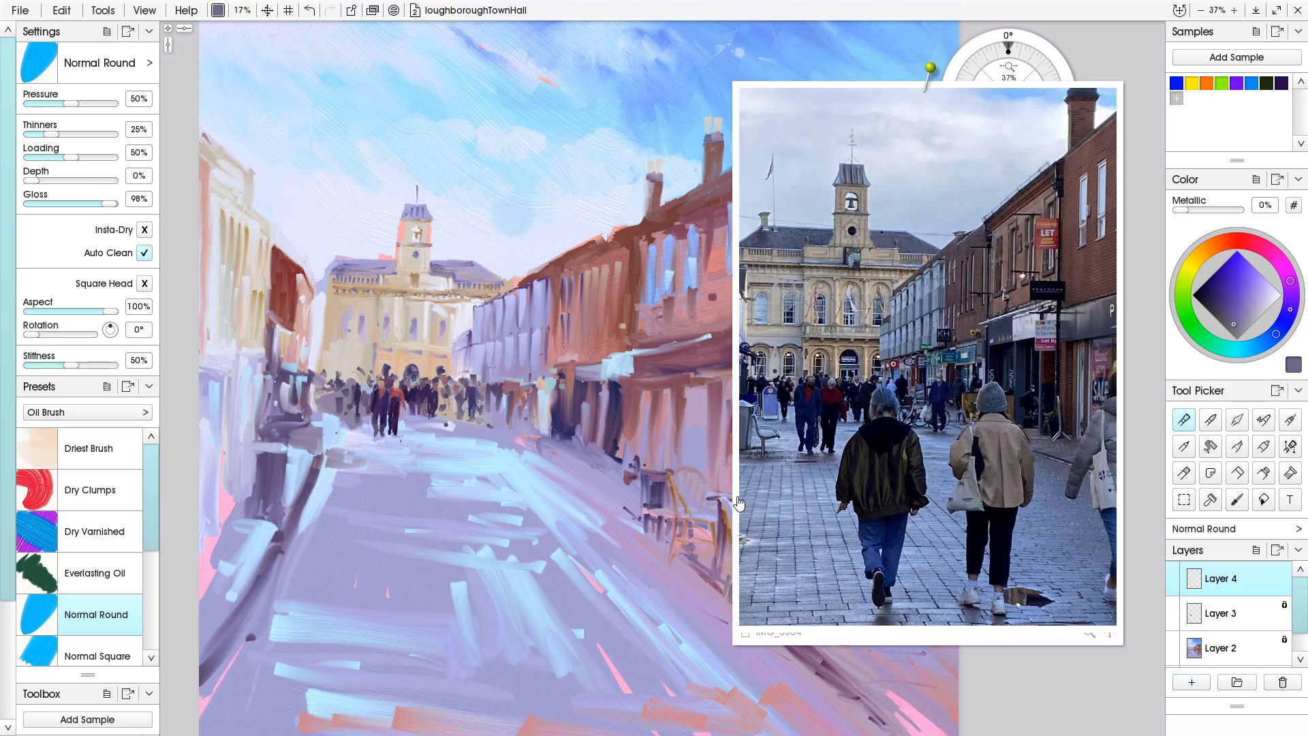
- Shift the reference photo within its frame to bring all three foreground walkers into view
key("ctrl")
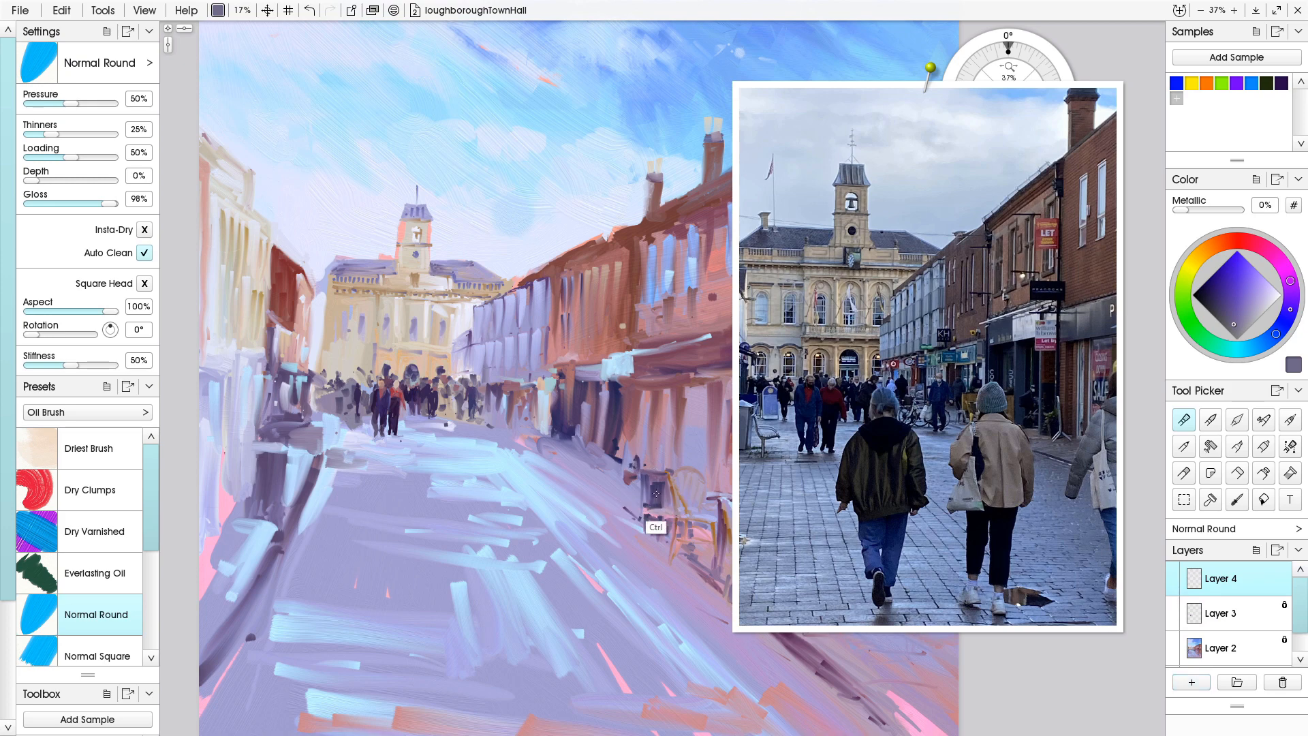
mouse_move(951, 587)
left_click_drag(1089, 639, 1039, 612)
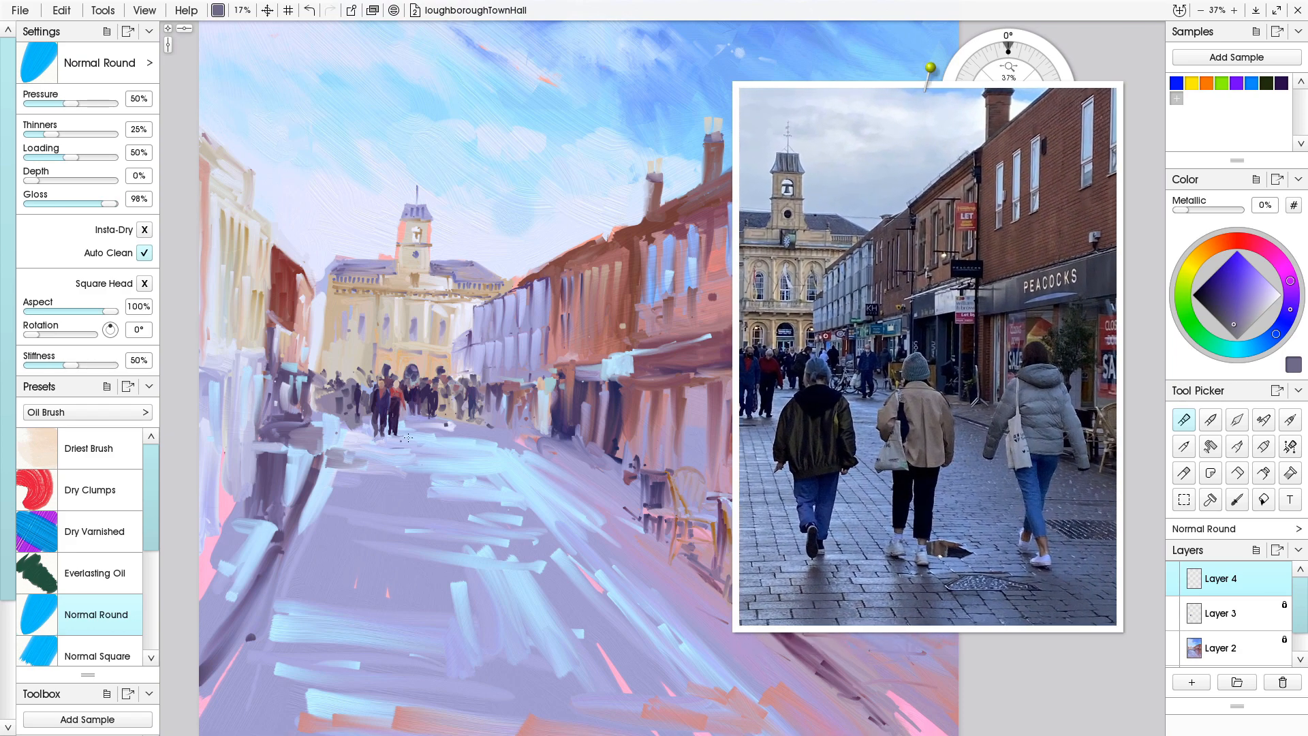
- Undo the last stroke and sketch the head, collar and shoulders of a large walking figure in the middle of the street
key("ctrl+z")
left_click_drag(423, 462, 383, 437)
left_click_drag(491, 473, 513, 408)
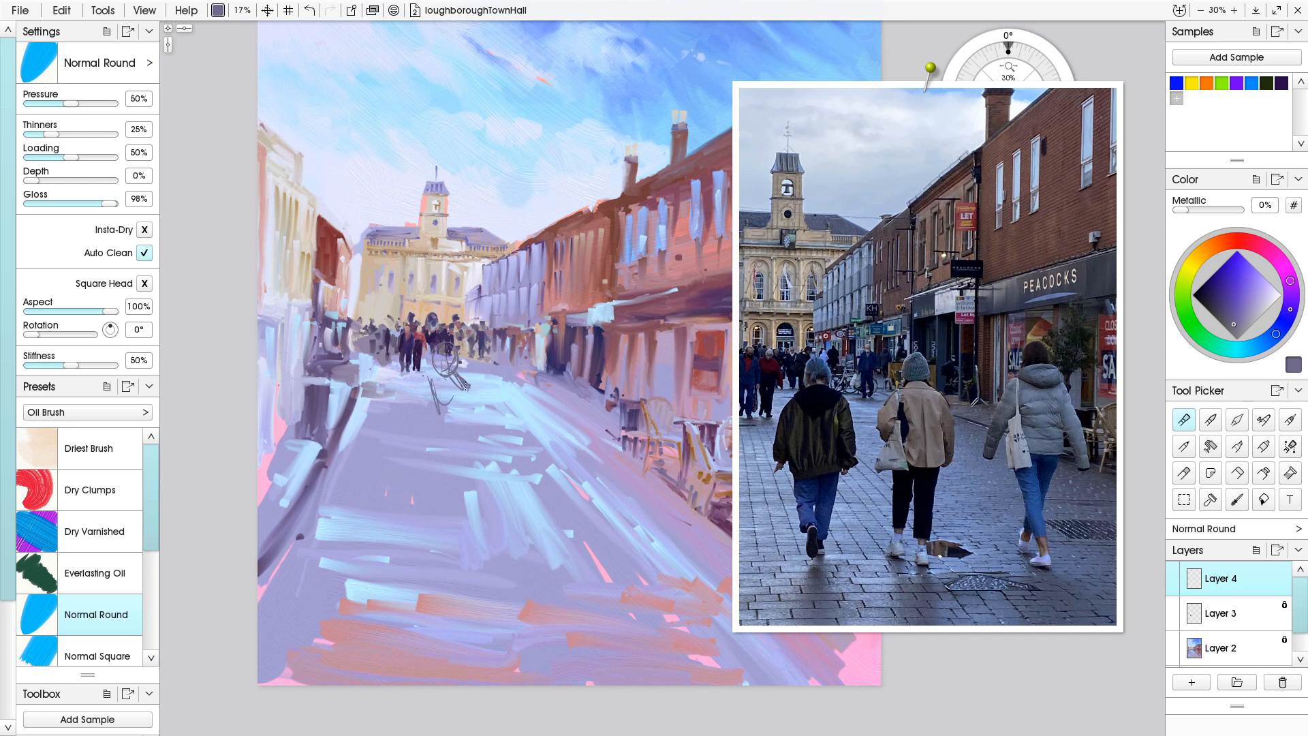
left_click_drag(478, 384, 465, 440)
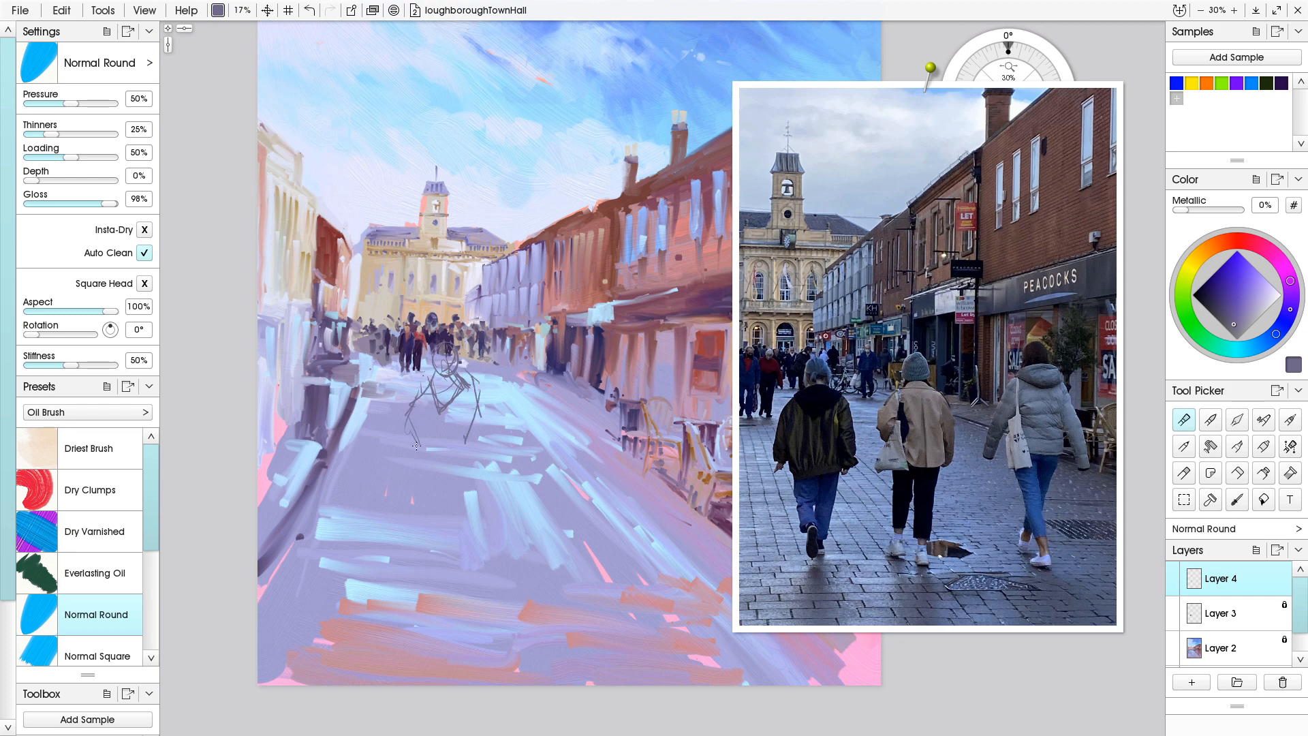
- Sketch the walking figure's jacket with its sleeves, centre folds and gathered hem
left_click_drag(421, 416, 426, 455)
left_click_drag(485, 448, 425, 466)
mouse_move(456, 400)
left_mouse_down()
mouse_move(461, 452)
mouse_move(444, 410)
mouse_move(430, 466)
mouse_move(468, 466)
left_mouse_up()
left_click_drag(468, 466, 438, 470)
- Sketch the walking figure's tapering legs and feet below the jacket
mouse_move(410, 417)
left_mouse_down()
mouse_move(412, 465)
mouse_move(450, 529)
left_mouse_up()
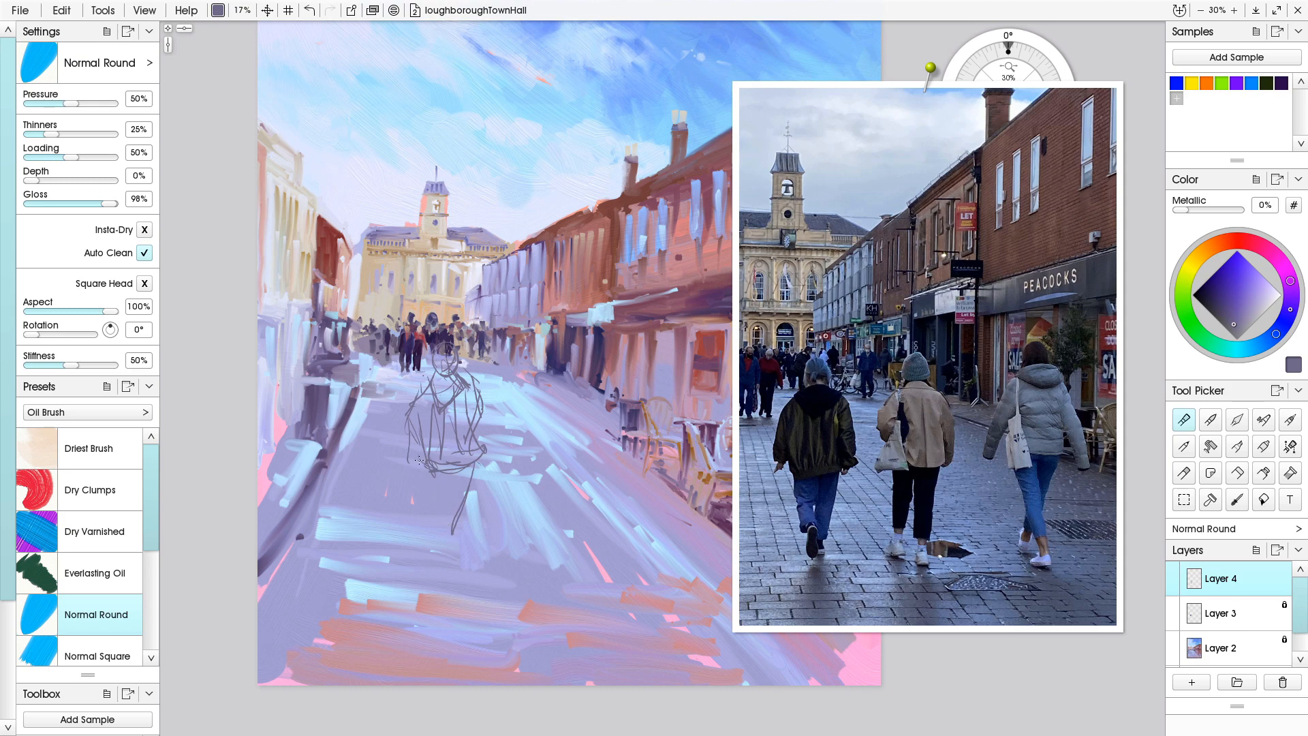
left_click_drag(416, 460, 430, 526)
mouse_move(451, 475)
left_mouse_down()
mouse_move(450, 543)
mouse_move(425, 532)
mouse_move(437, 551)
mouse_move(448, 530)
mouse_move(434, 570)
mouse_move(428, 547)
mouse_move(426, 569)
mouse_move(438, 527)
mouse_move(438, 563)
left_mouse_up()
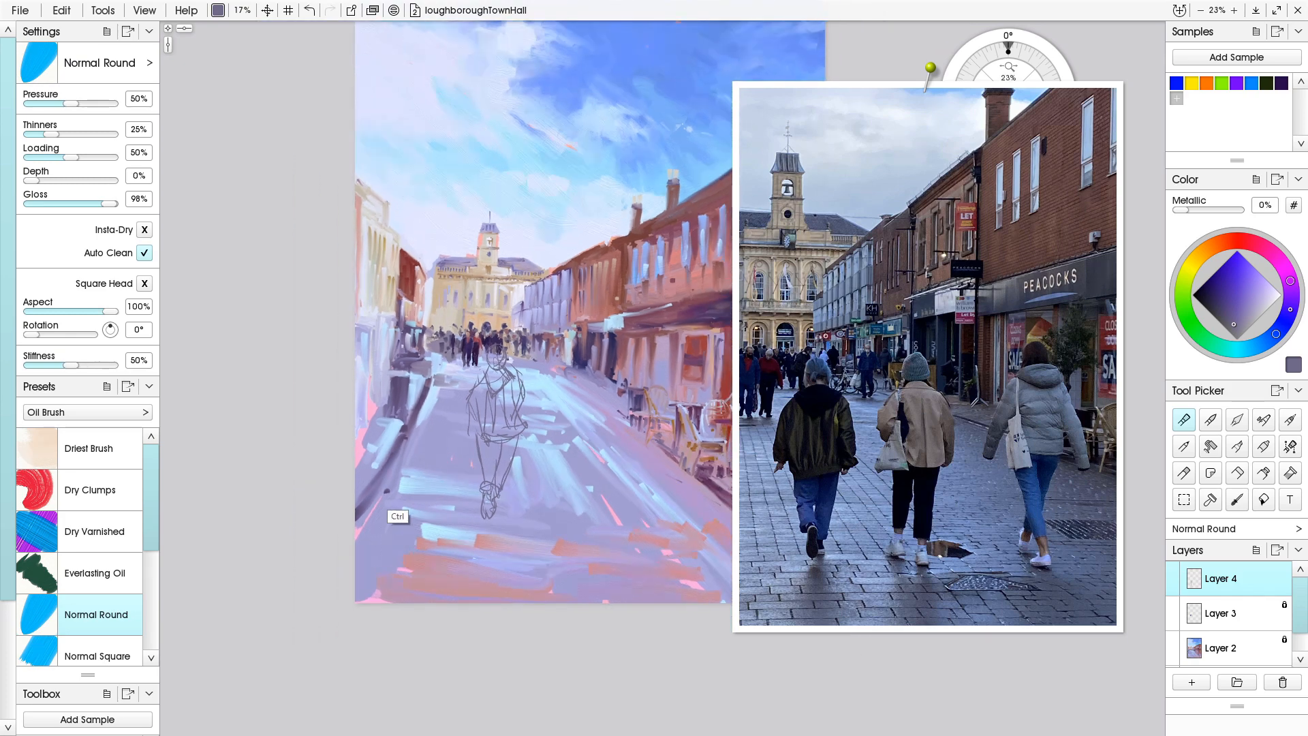
- Sketch a second walking figure's hatted head, shoulders and outer arm to the right of the first
mouse_move(383, 516)
left_mouse_down()
mouse_move(359, 511)
mouse_move(383, 503)
left_mouse_up()
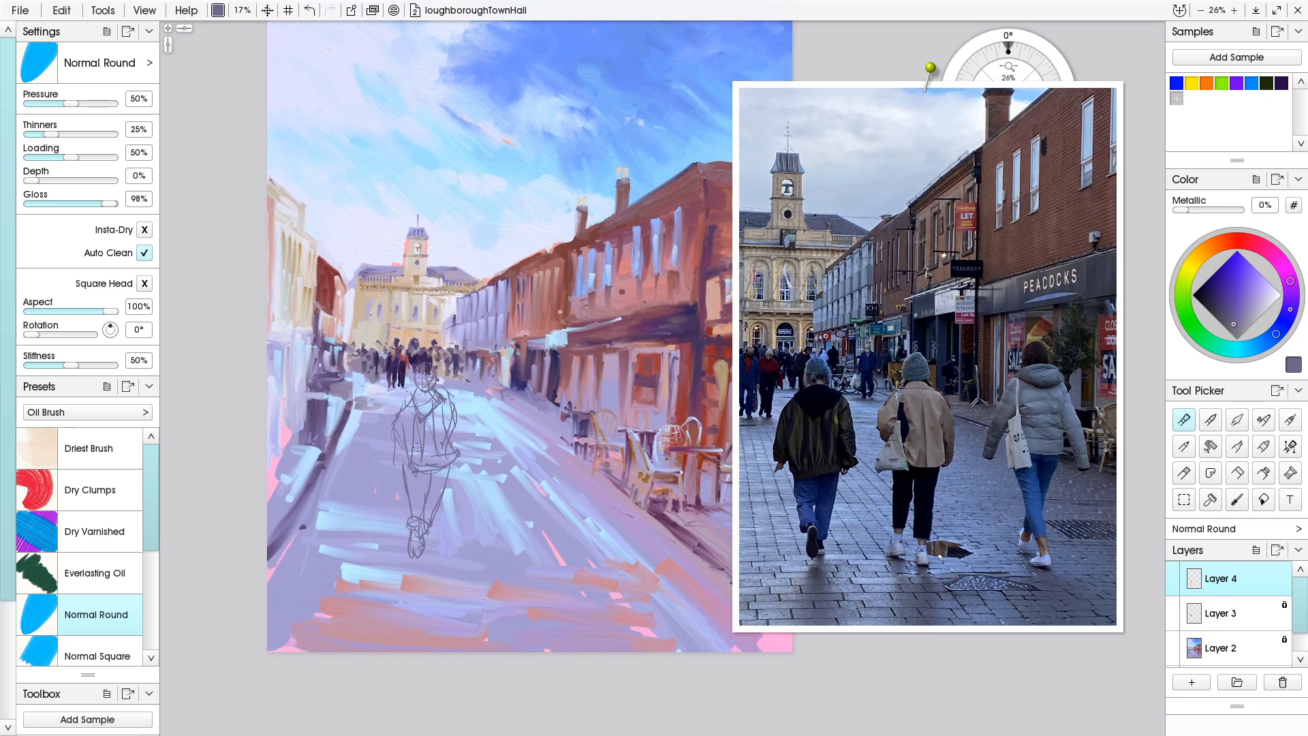
scroll(411, 444, "up", 2, "ctrl")
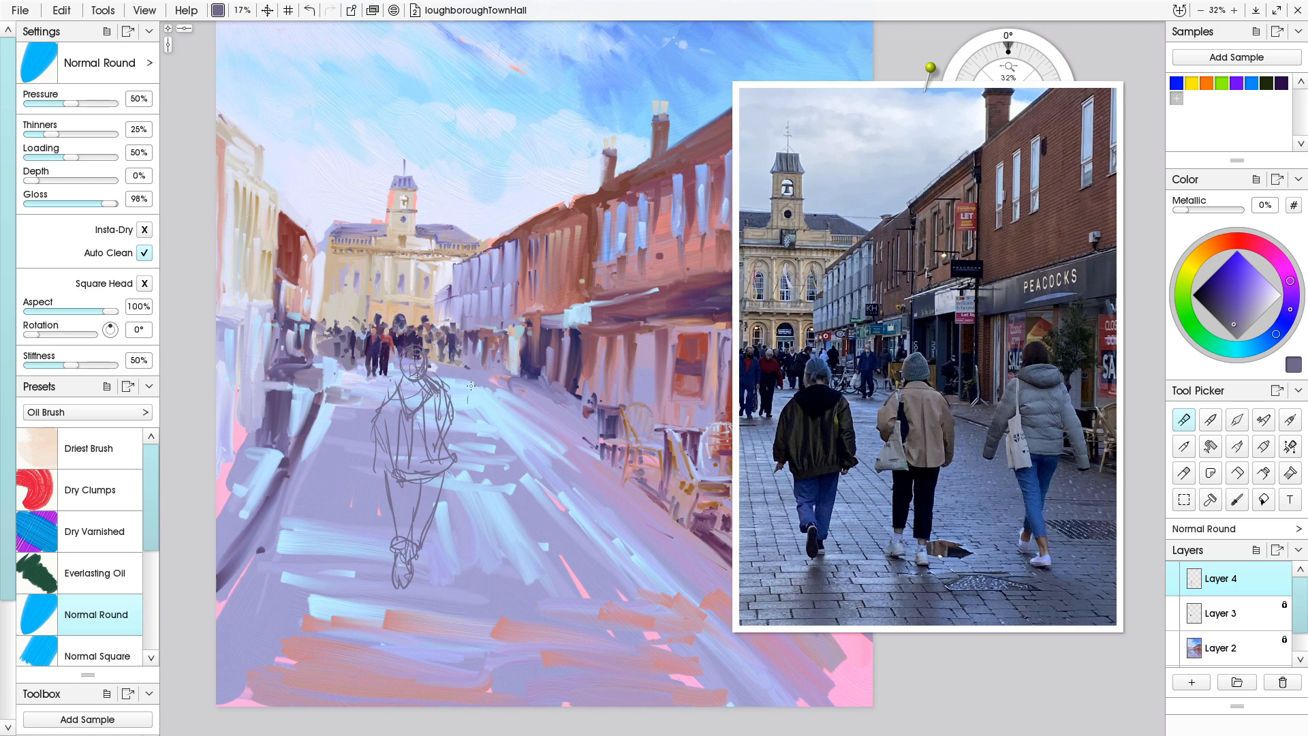
left_click_drag(484, 374, 470, 397)
mouse_move(494, 350)
left_mouse_down()
mouse_move(487, 375)
mouse_move(515, 370)
mouse_move(488, 378)
left_mouse_up()
mouse_move(500, 376)
left_mouse_down()
mouse_move(466, 405)
mouse_move(479, 383)
mouse_move(477, 445)
left_mouse_up()
mouse_move(498, 392)
left_mouse_down()
mouse_move(537, 395)
mouse_move(539, 462)
left_mouse_up()
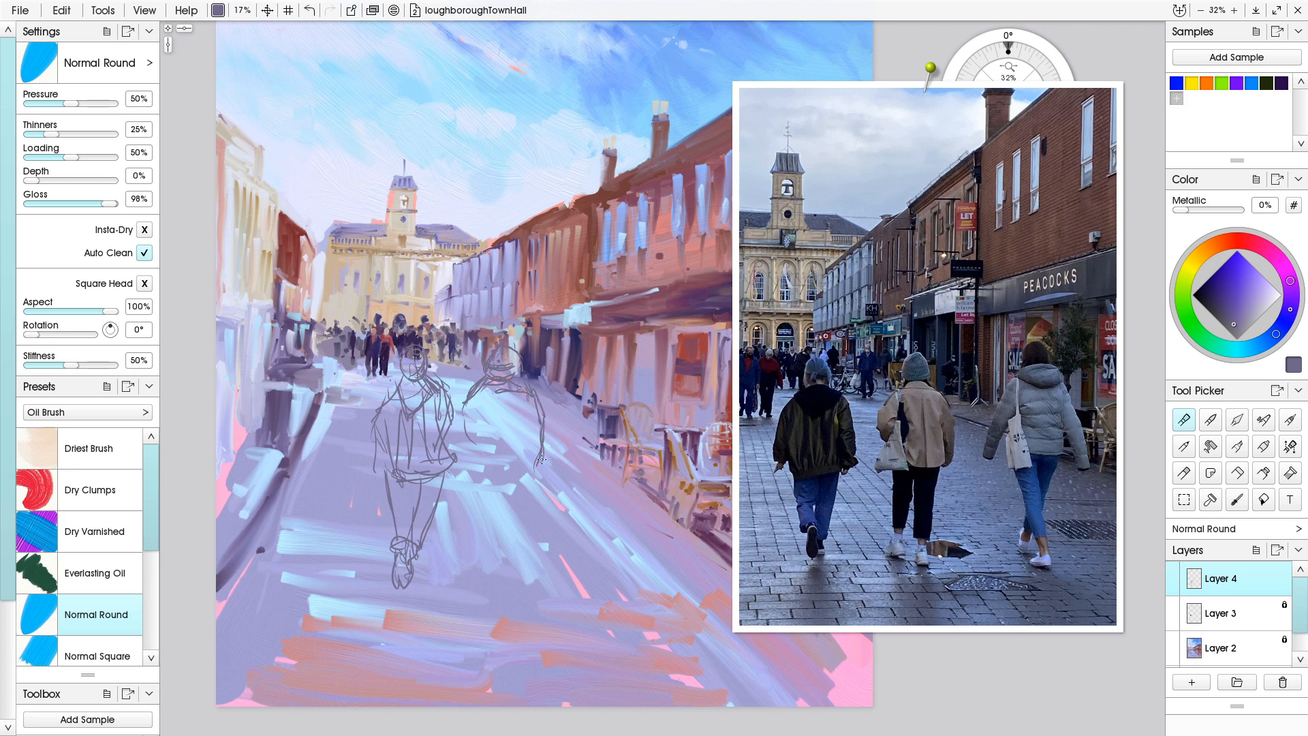
- Sketch the second figure's coat with its side edges, folds and curved hem, plus the bag on its left
mouse_move(530, 402)
left_mouse_down()
mouse_move(537, 469)
mouse_move(513, 479)
mouse_move(542, 471)
mouse_move(491, 482)
left_mouse_up()
mouse_move(481, 391)
left_mouse_down()
mouse_move(477, 435)
mouse_move(495, 481)
left_mouse_up()
left_click_drag(483, 436, 498, 484)
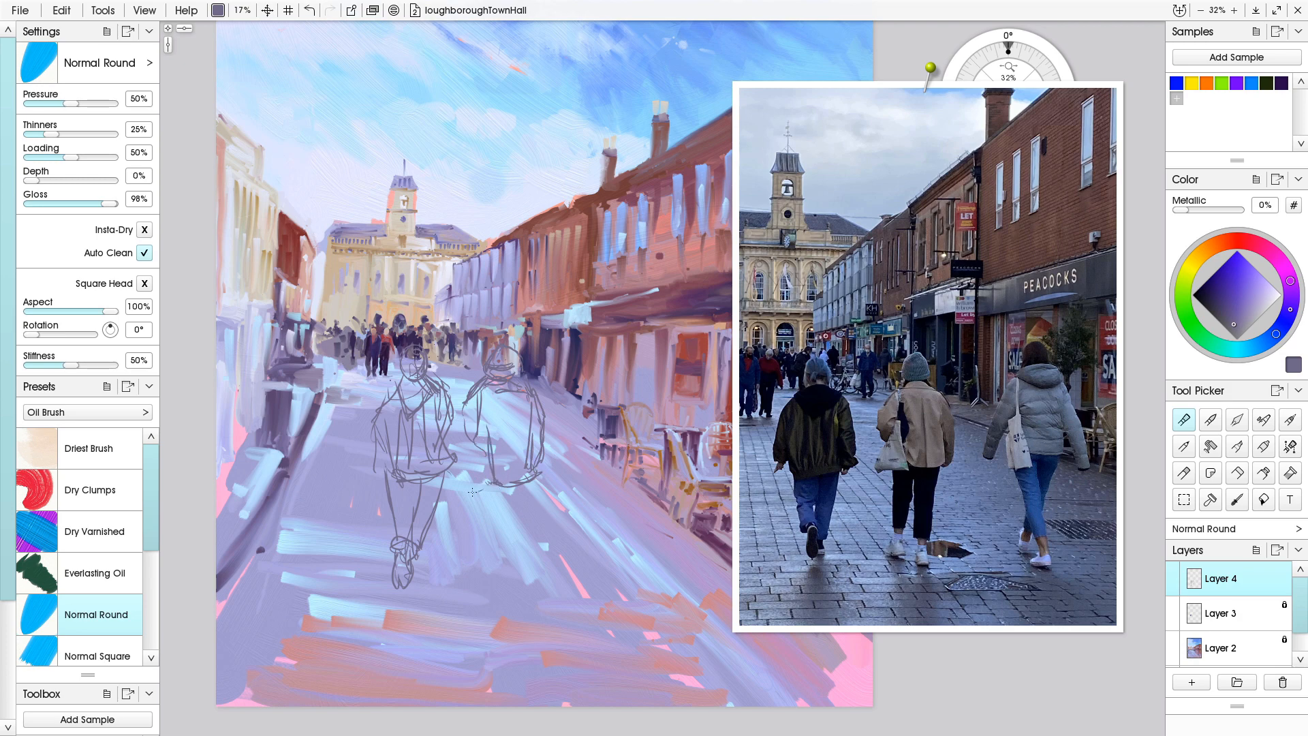
mouse_move(476, 438)
left_mouse_down()
mouse_move(458, 481)
mouse_move(488, 485)
mouse_move(504, 467)
mouse_move(453, 485)
mouse_move(496, 480)
left_mouse_up()
left_click_drag(482, 419, 492, 464)
left_click_drag(498, 404, 510, 477)
left_click_drag(530, 470, 508, 485)
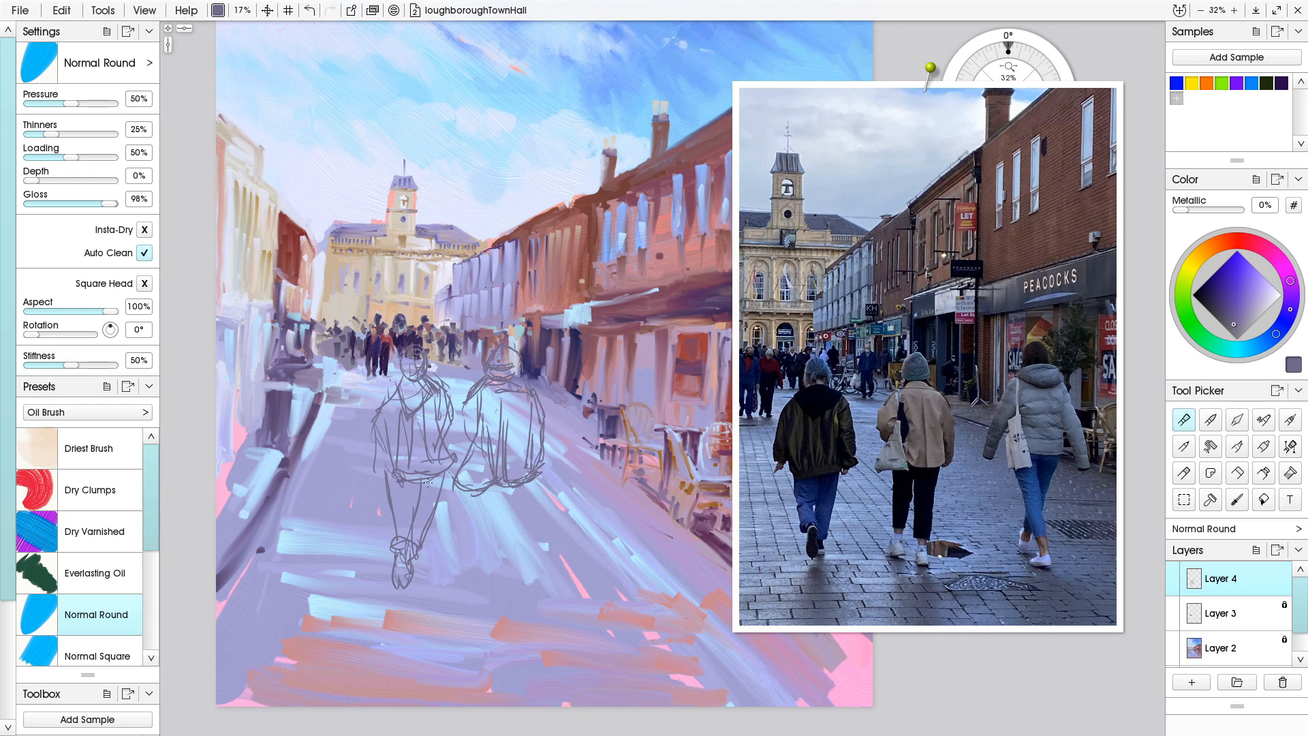
- Widen the first figure's jacket with an outer left sleeve and hem, and add the second trouser leg
mouse_move(447, 482)
left_mouse_down()
mouse_move(374, 496)
mouse_move(410, 497)
mouse_move(376, 492)
mouse_move(372, 463)
mouse_move(387, 485)
left_mouse_up()
mouse_move(379, 426)
left_mouse_down()
mouse_move(361, 471)
mouse_move(380, 476)
mouse_move(398, 567)
left_mouse_up()
left_click_drag(417, 503, 403, 576)
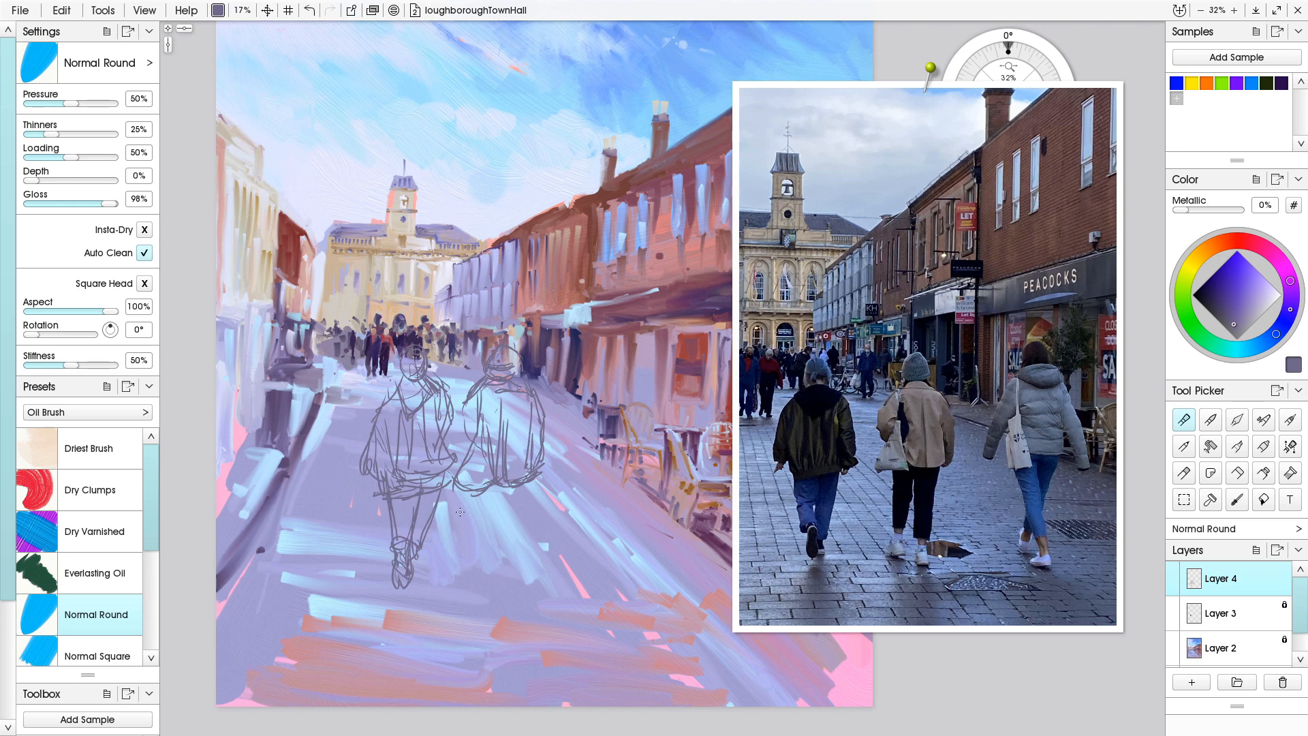
- Sketch both of the second figure's legs from the coat hem down to the ankles
left_click_drag(475, 494, 486, 539)
mouse_move(509, 491)
left_mouse_down()
mouse_move(496, 570)
mouse_move(484, 555)
left_mouse_up()
left_click_drag(533, 479, 518, 562)
left_click_drag(510, 502, 511, 553)
left_click_drag(534, 476, 524, 562)
mouse_move(537, 507)
left_mouse_down()
mouse_move(535, 557)
mouse_move(519, 576)
mouse_move(541, 570)
mouse_move(522, 562)
mouse_move(518, 525)
mouse_move(519, 571)
mouse_move(539, 529)
mouse_move(535, 566)
mouse_move(533, 519)
mouse_move(531, 568)
left_mouse_up()
left_click_drag(538, 560, 518, 569)
- Outline the second figure's shoes and a puddle shape beside them, and reinforce the outer edge of its right sleeve
mouse_move(492, 525)
left_mouse_down()
mouse_move(495, 562)
mouse_move(480, 555)
mouse_move(496, 577)
left_mouse_up()
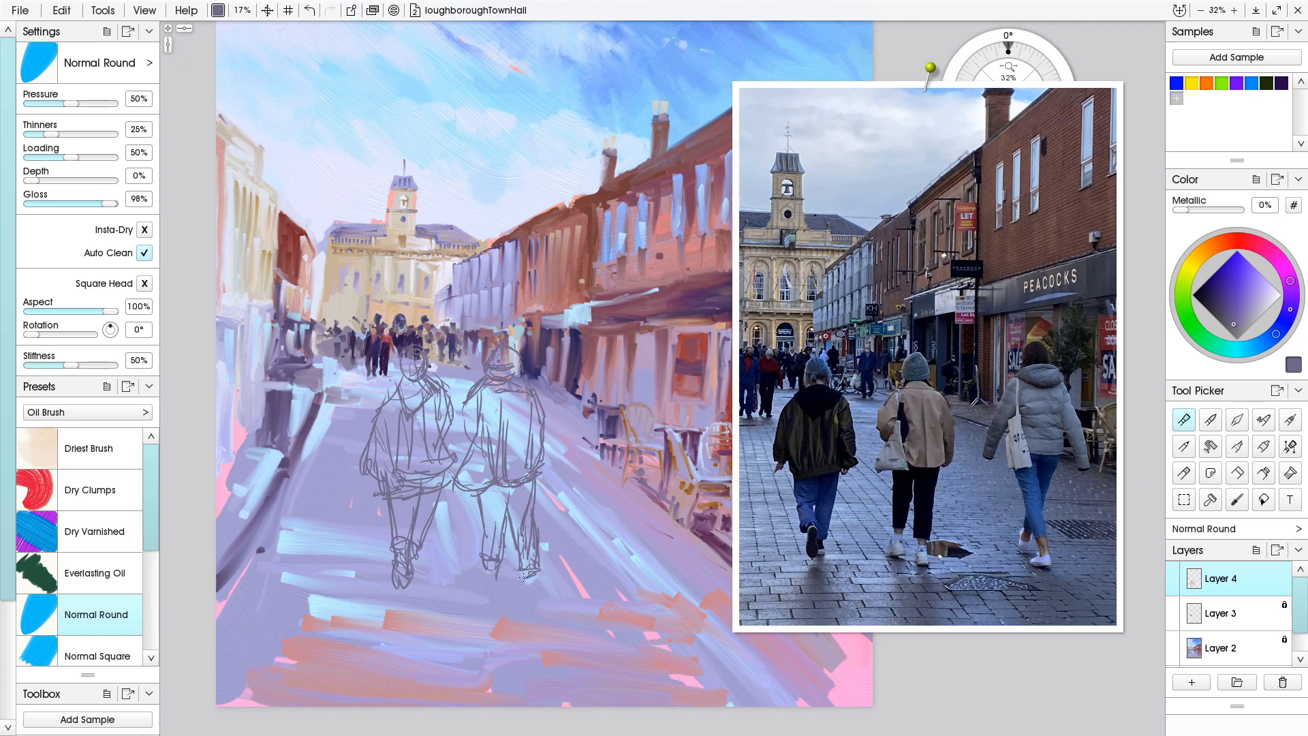
mouse_move(537, 573)
left_mouse_down()
mouse_move(522, 600)
mouse_move(526, 589)
mouse_move(485, 586)
mouse_move(480, 566)
mouse_move(572, 569)
mouse_move(634, 611)
mouse_move(560, 614)
mouse_move(549, 598)
left_mouse_up()
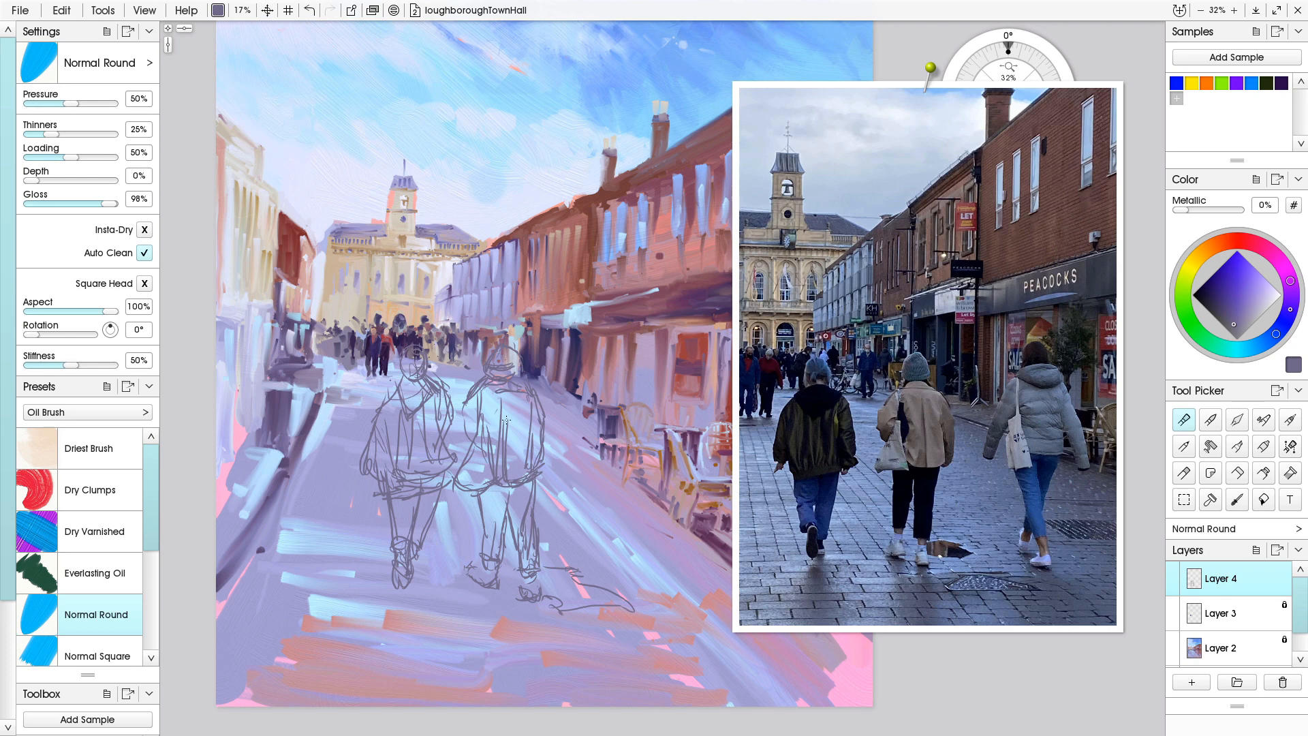
left_click_drag(547, 432, 541, 485)
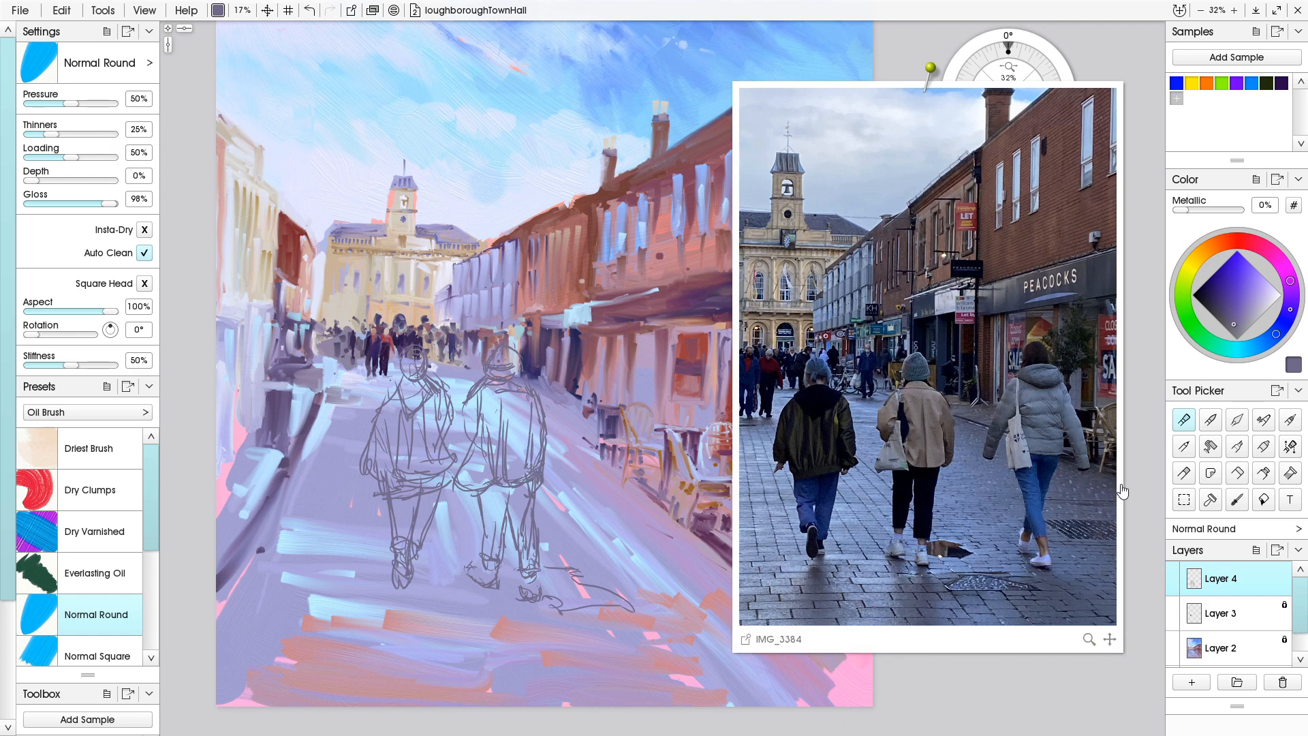
- Transform the sketch layer's contents, scaling the two walking figures down slightly and moving them up the street
left_click(1184, 499)
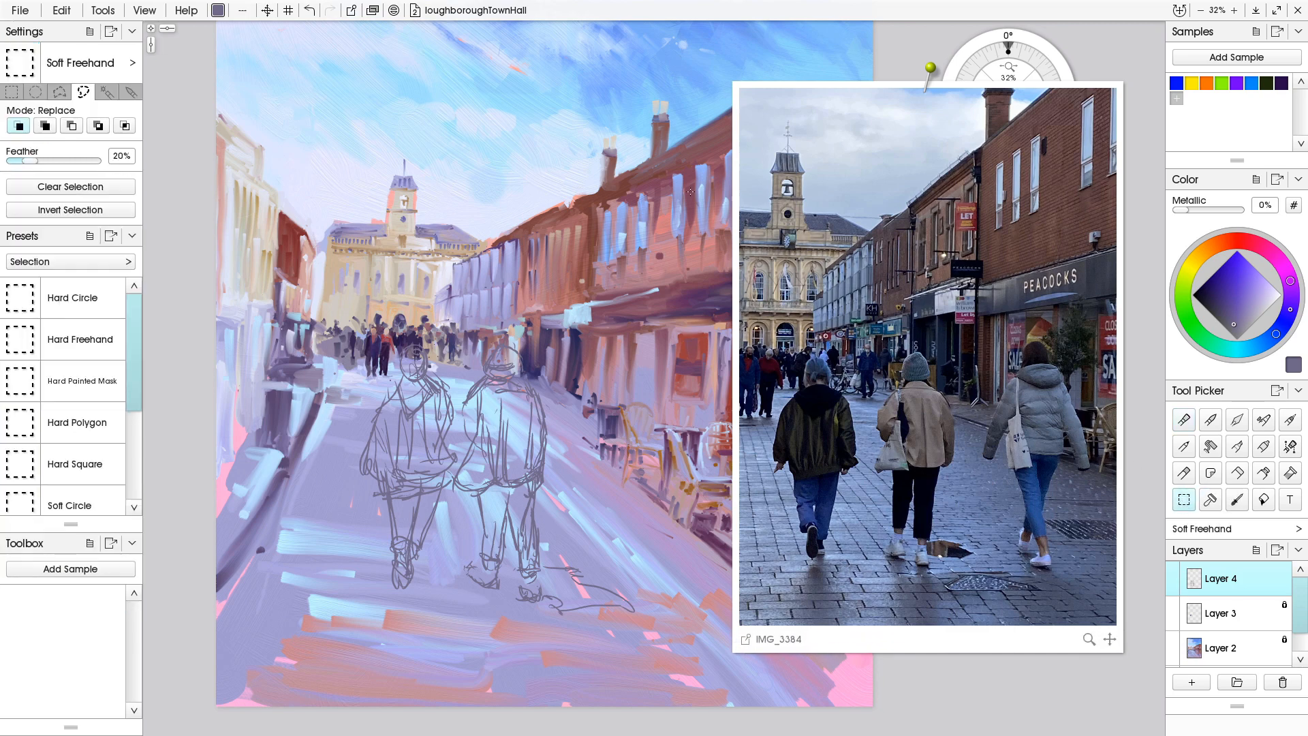
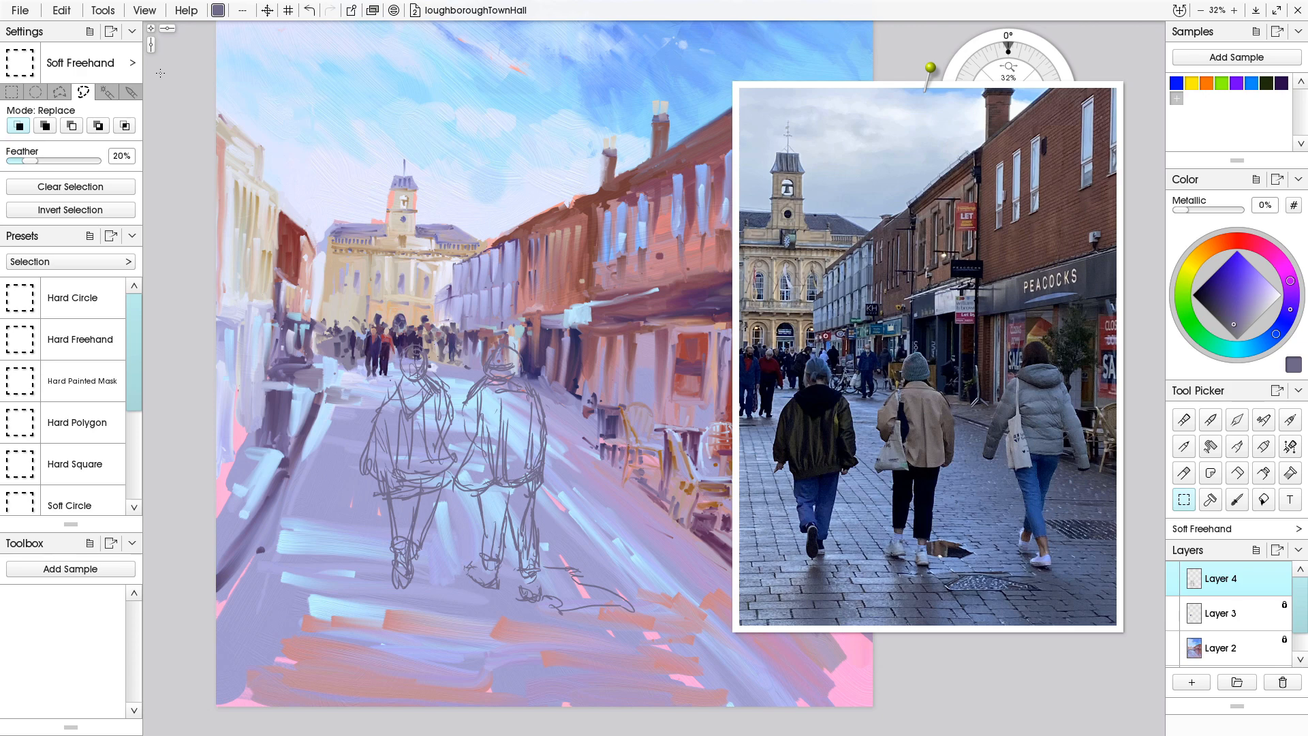
left_click(63, 10)
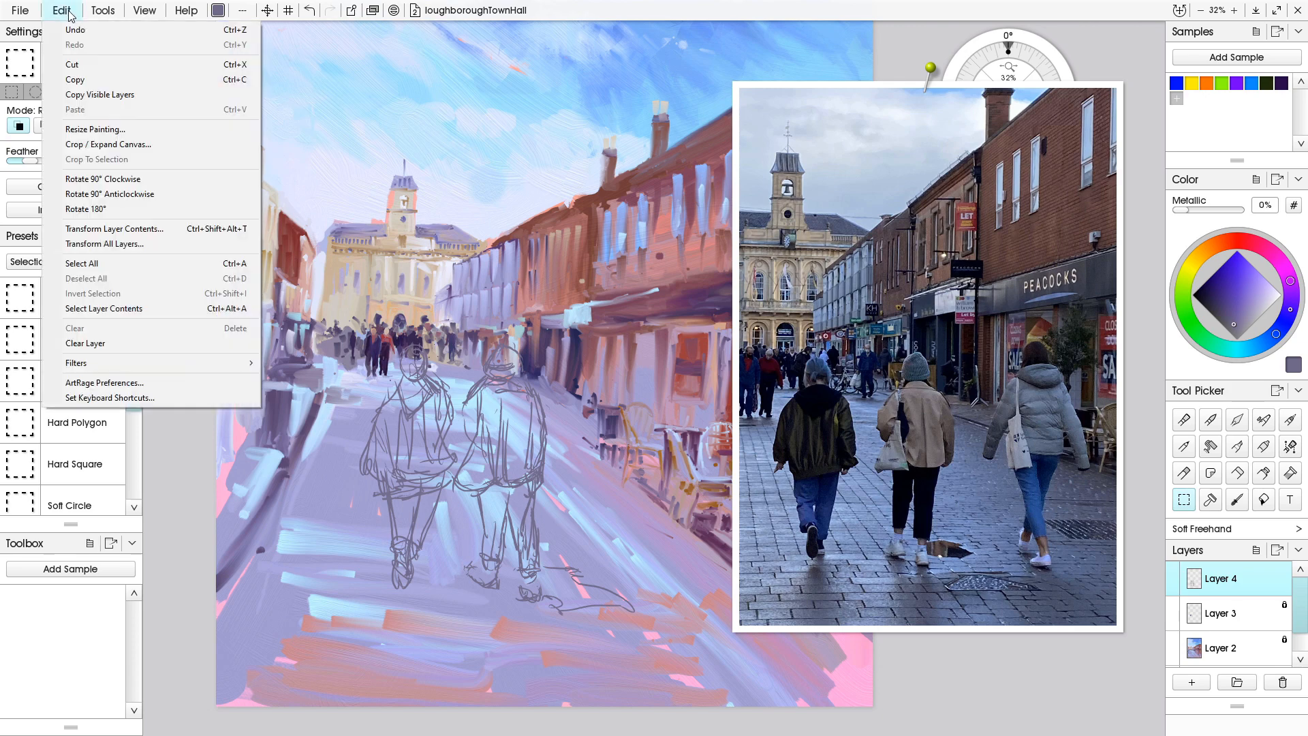
left_click(117, 231)
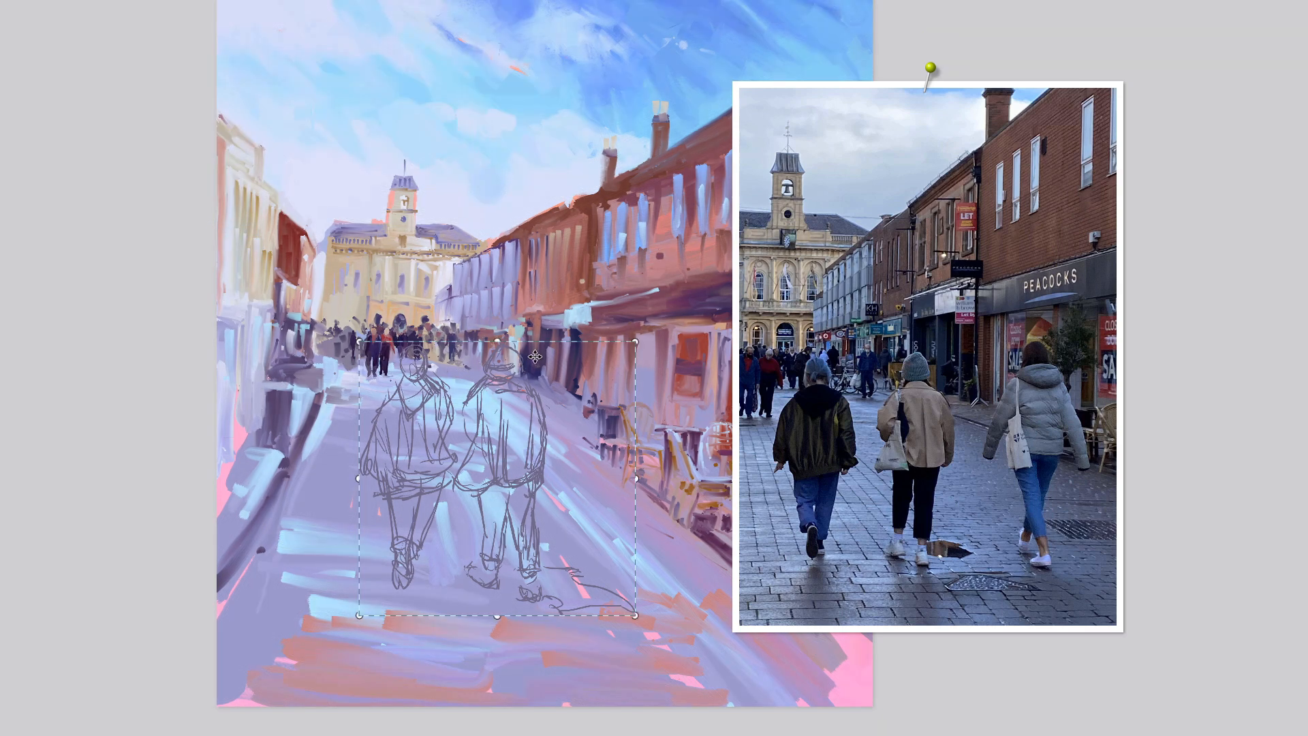
left_click_drag(635, 615, 617, 598)
mouse_move(499, 494)
left_mouse_down()
mouse_move(483, 486)
mouse_move(488, 470)
left_mouse_up()
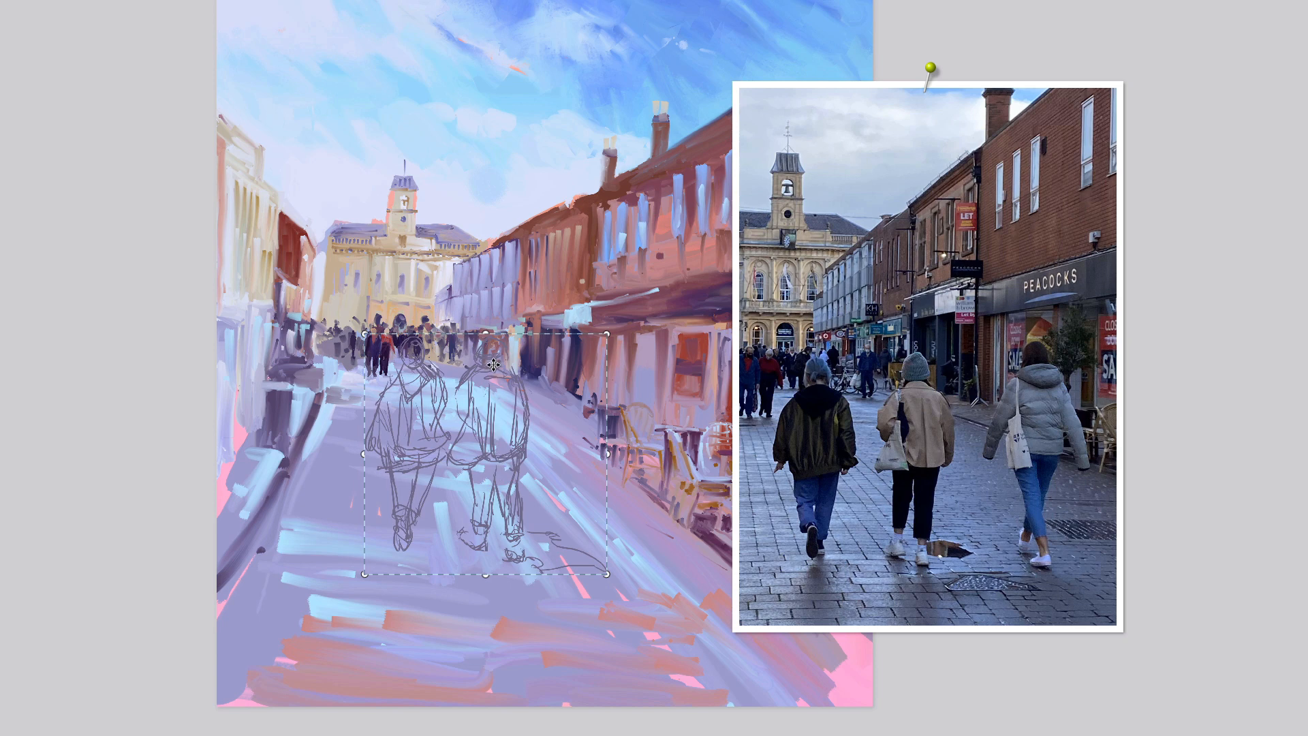
key("Tab")
key("Return")
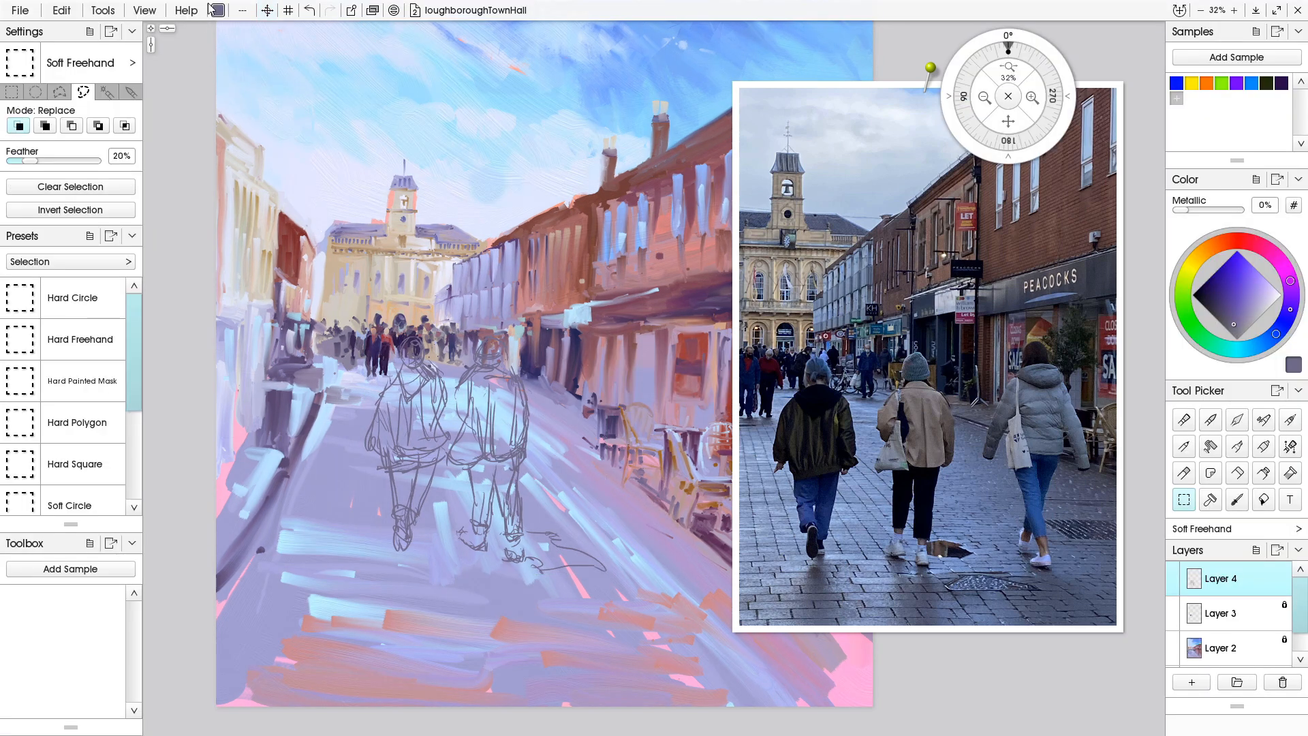
- Sketch the third figure's head, shoulders and arms beside the café chairs with the Normal Round oil brush
mouse_move(853, 387)
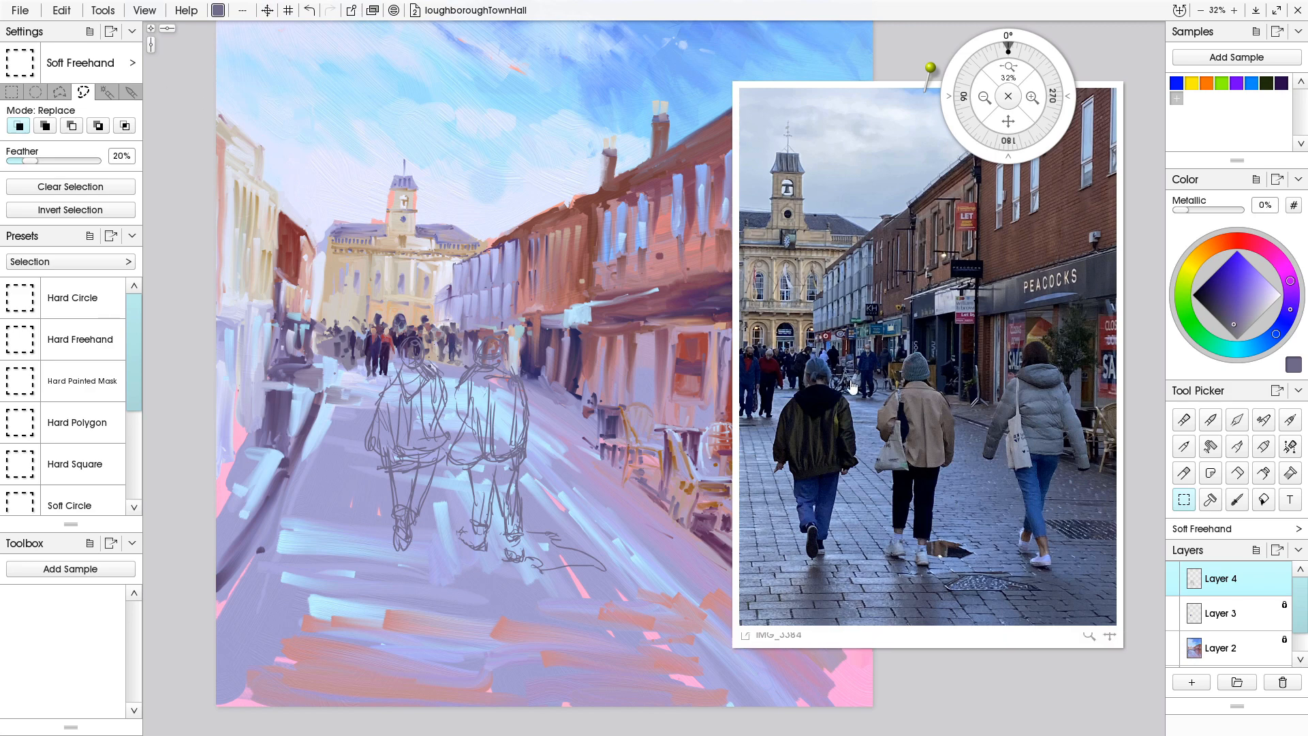
left_click(1184, 419)
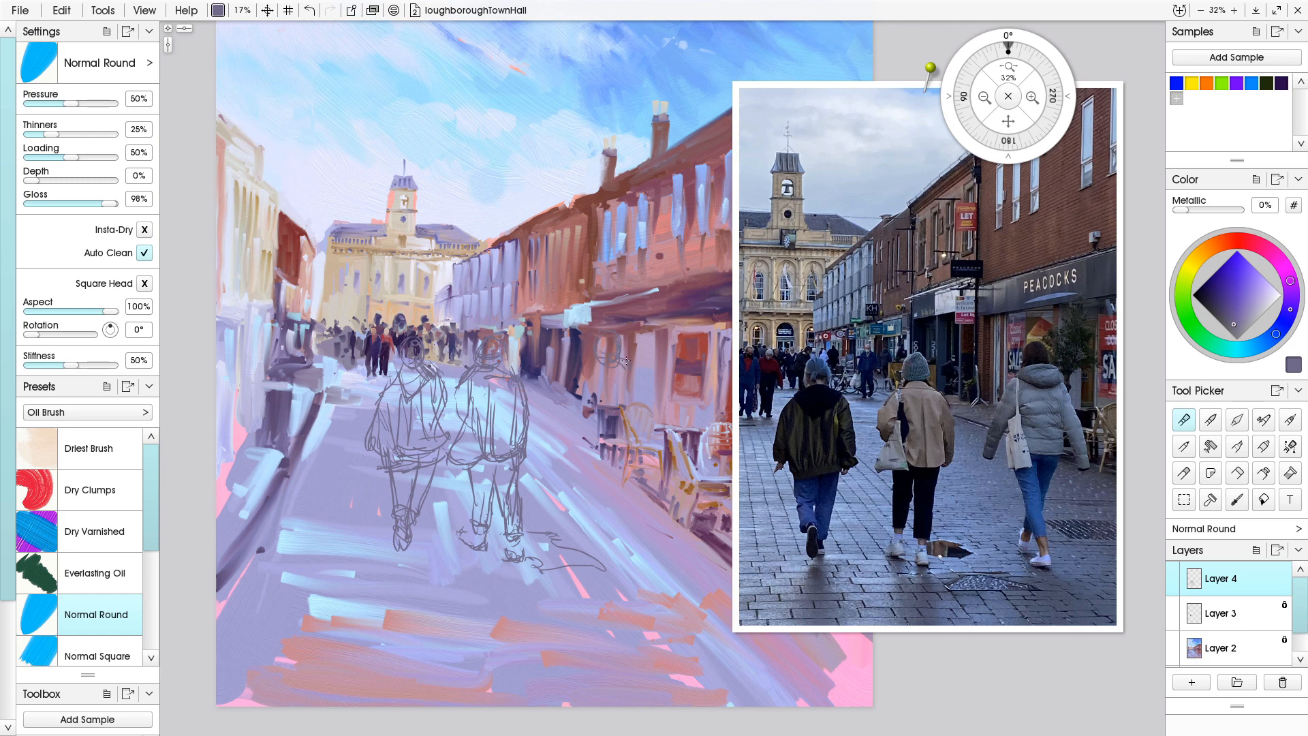
mouse_move(596, 358)
left_mouse_down()
mouse_move(620, 380)
mouse_move(627, 360)
mouse_move(617, 389)
mouse_move(637, 390)
mouse_move(633, 376)
mouse_move(658, 435)
left_mouse_up()
mouse_move(636, 374)
left_mouse_down()
mouse_move(639, 414)
mouse_move(568, 417)
left_mouse_up()
scroll(414, 432, "down", 2)
left_click_drag(423, 407, 357, 419)
mouse_move(379, 473)
left_mouse_down()
mouse_move(398, 461)
mouse_move(388, 474)
left_mouse_up()
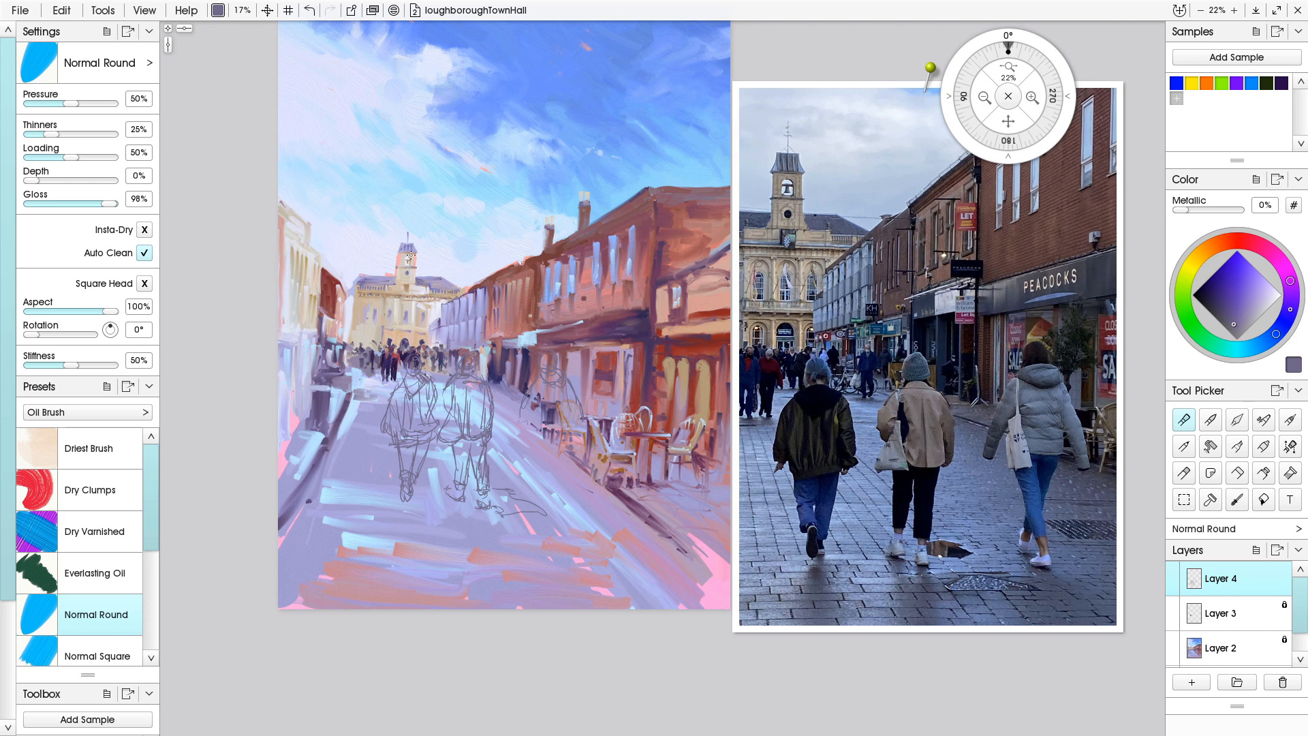
- Select all three sketched figures with a rectangular Hard Square selection
left_click(1186, 498)
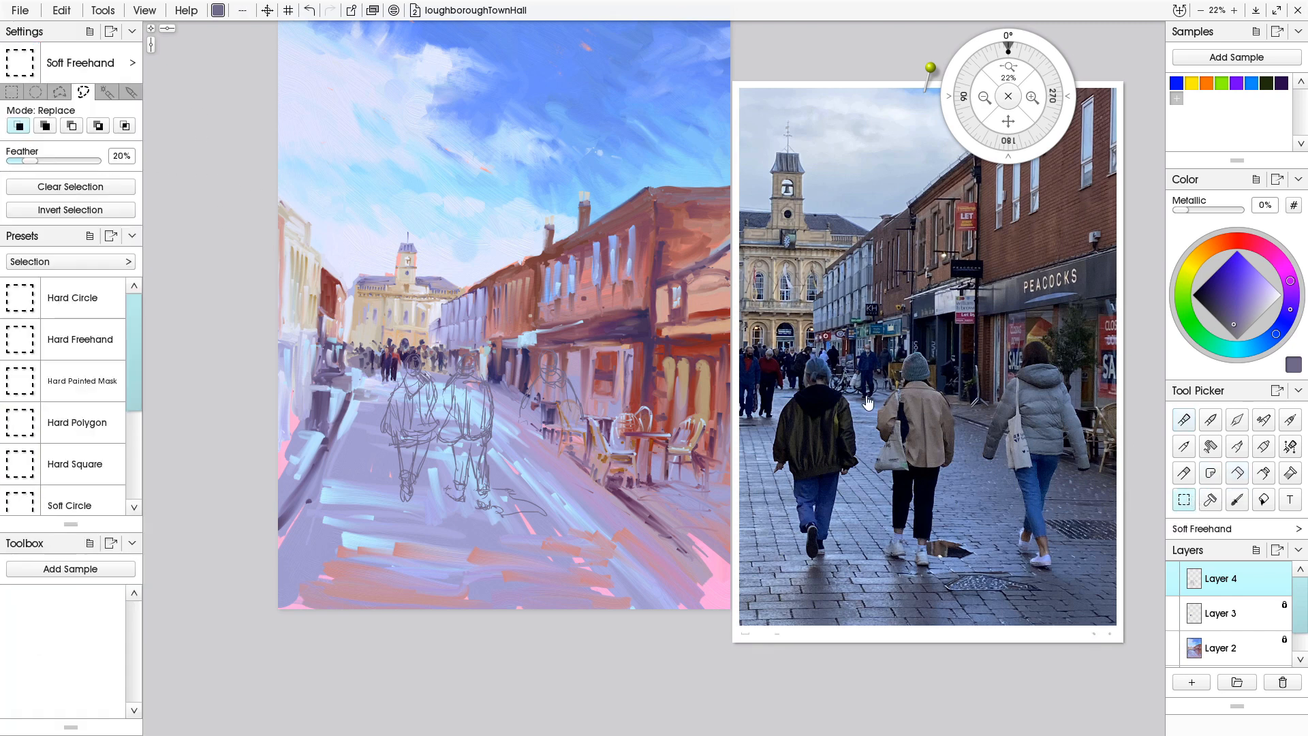
mouse_move(394, 332)
left_mouse_down()
mouse_move(552, 361)
mouse_move(477, 333)
mouse_move(408, 323)
left_mouse_up()
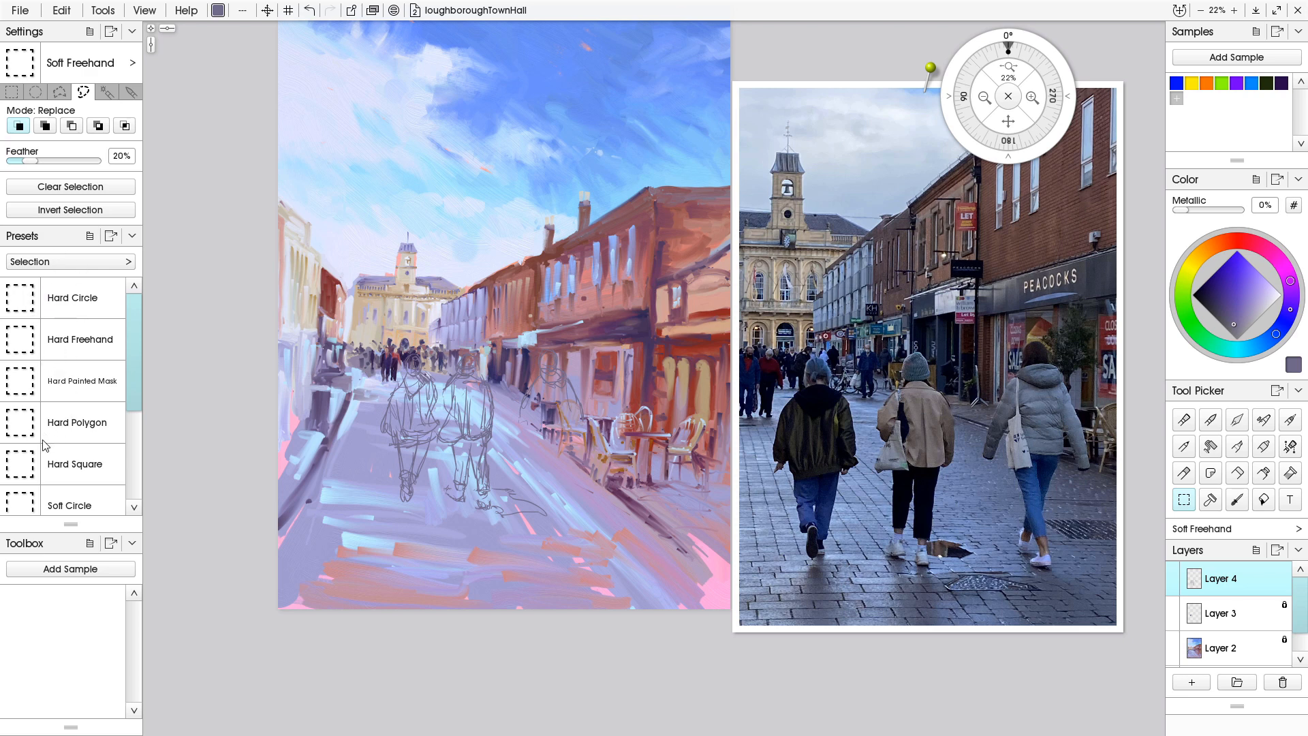
left_click(43, 464)
mouse_move(383, 342)
left_mouse_down()
mouse_move(525, 378)
mouse_move(587, 484)
mouse_move(594, 535)
left_mouse_up()
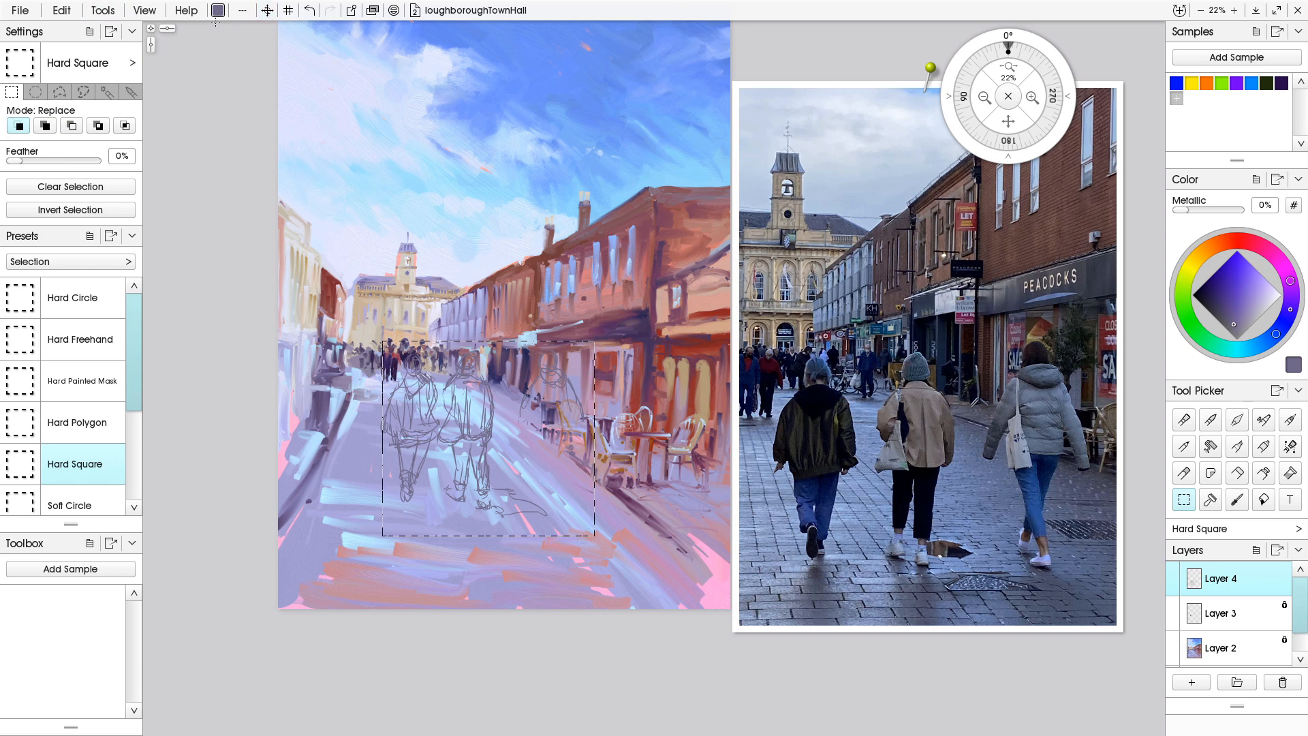
- Transform the selected figures, scaling them up slightly so they reach lower down the street
left_click(68, 13)
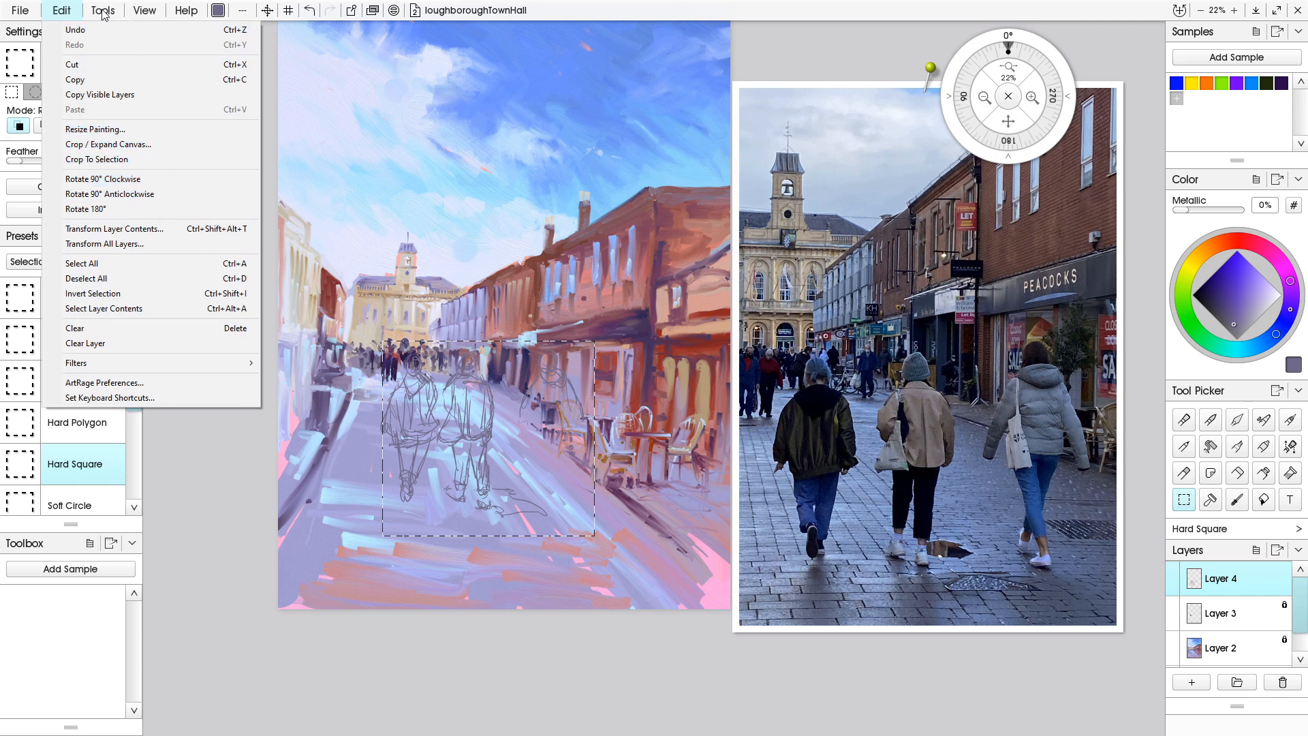
left_click(264, 58)
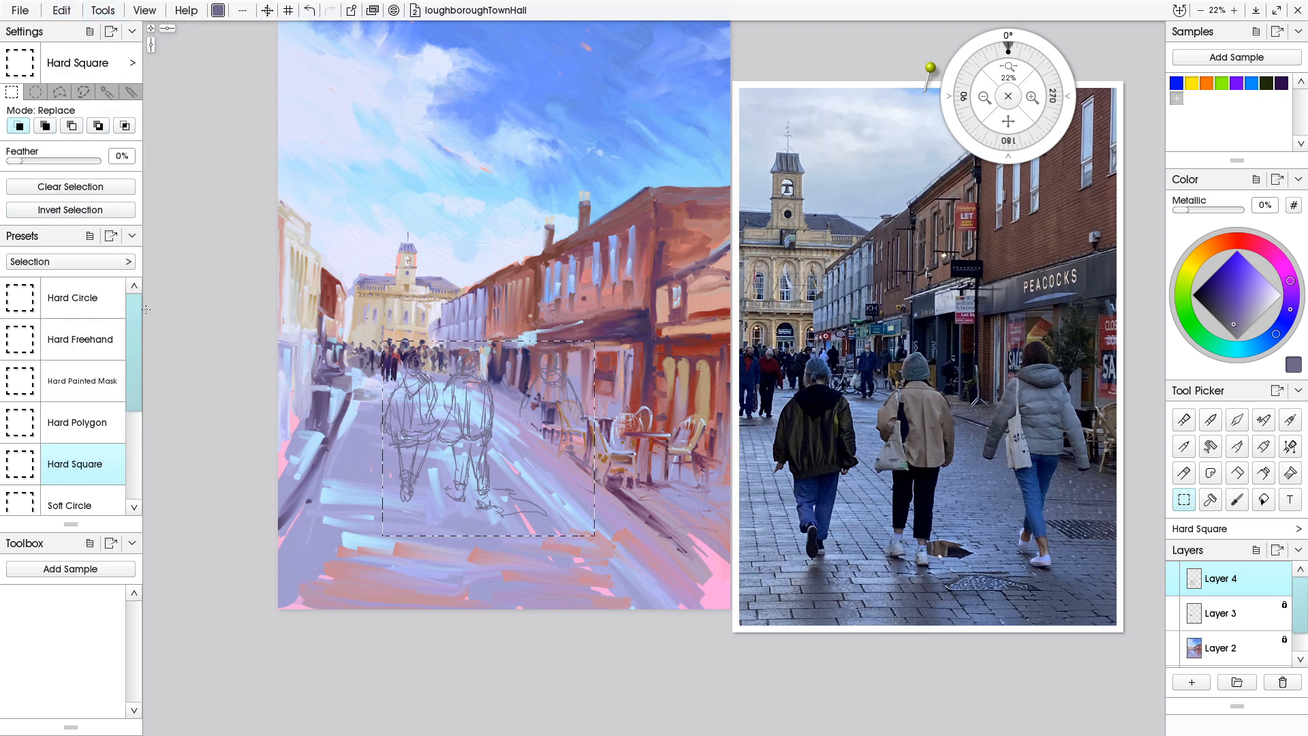
mouse_move(135, 307)
left_mouse_down()
mouse_move(136, 382)
mouse_move(149, 302)
left_mouse_up()
left_click(268, 11)
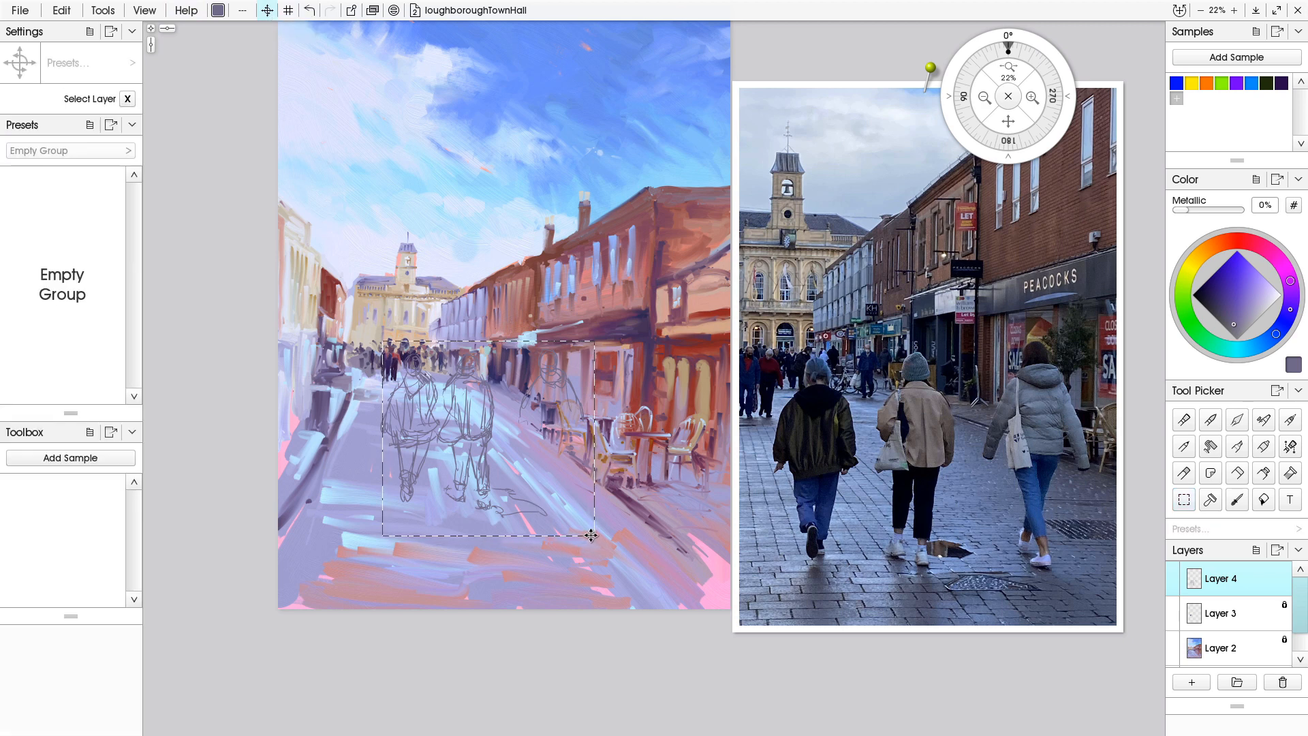
left_click_drag(538, 505, 513, 560)
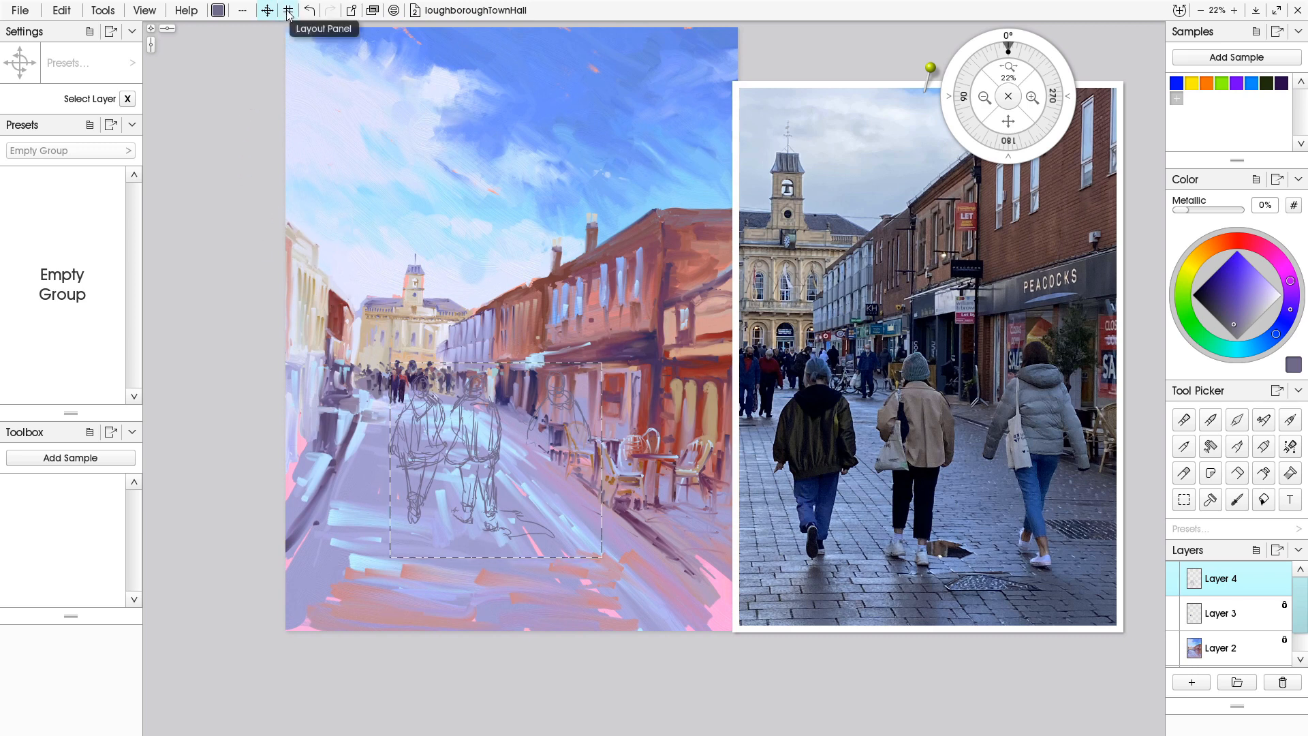
left_click(425, 389)
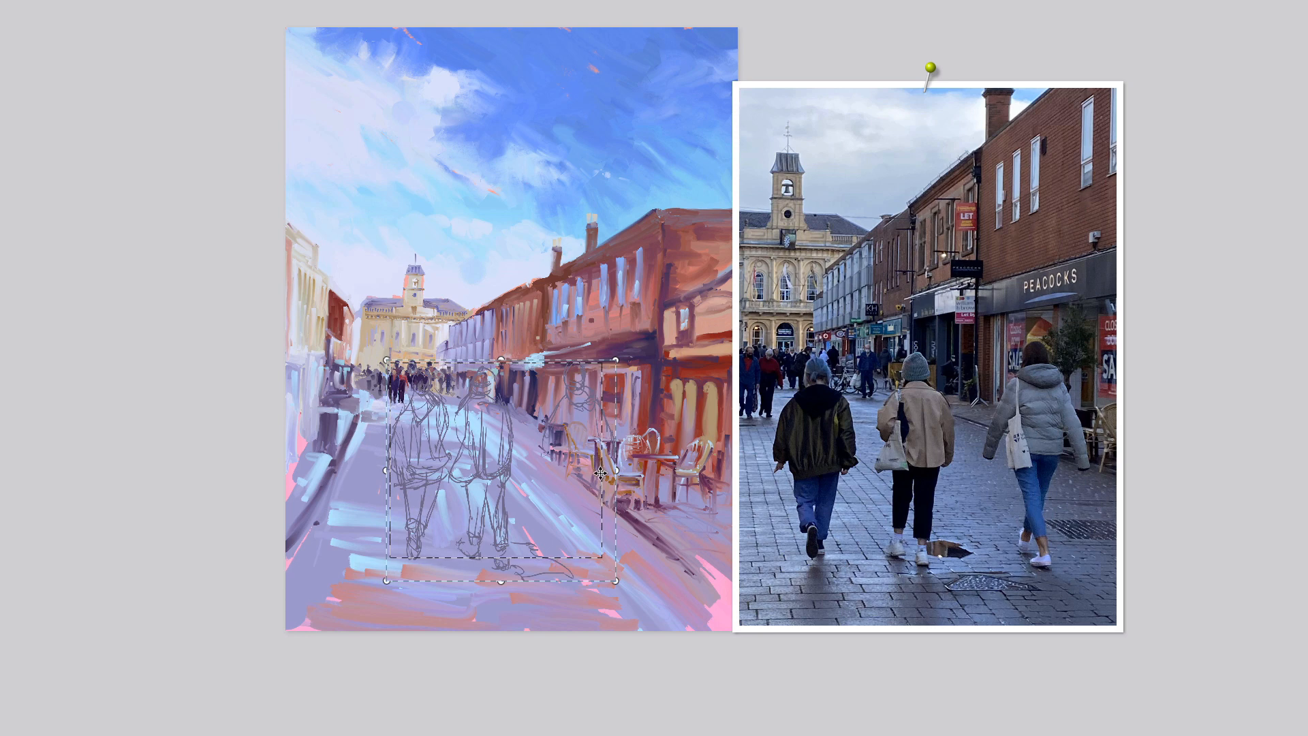
key("Return")
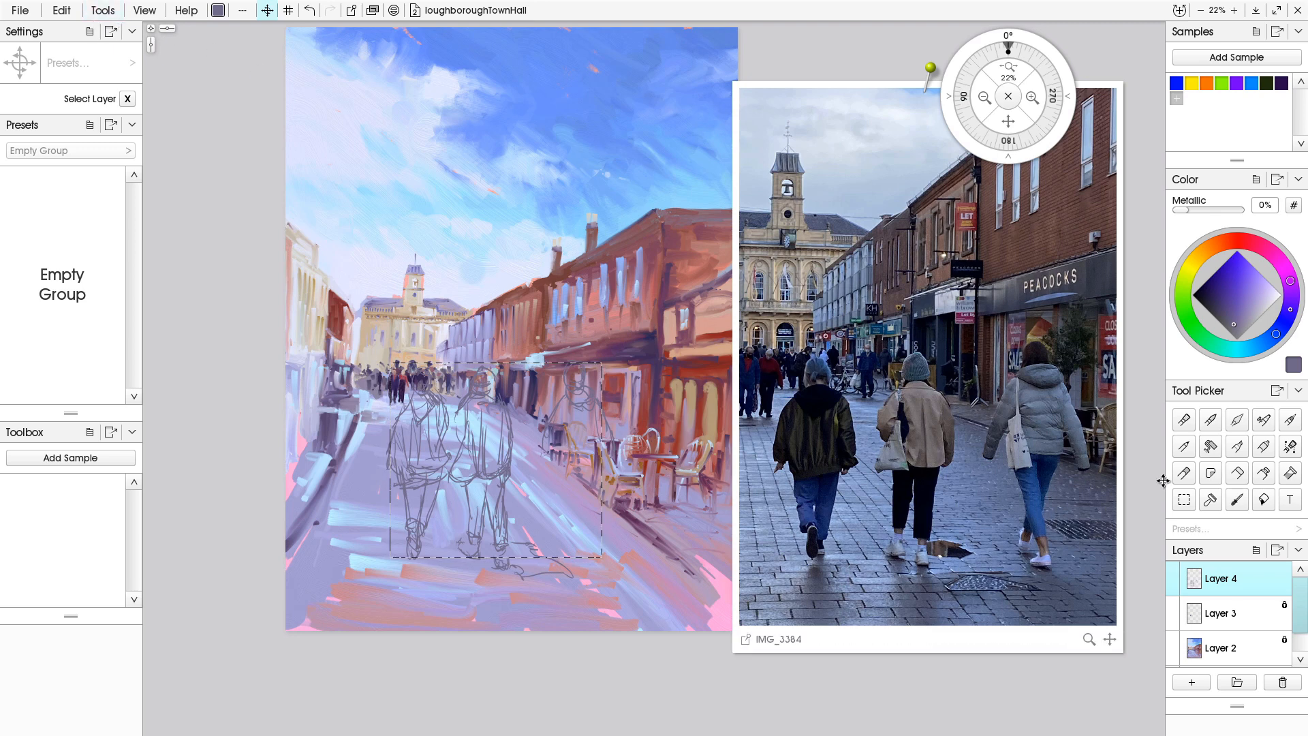
- Return to the Normal Round oil brush and remove the selection from the canvas
left_click(1186, 422)
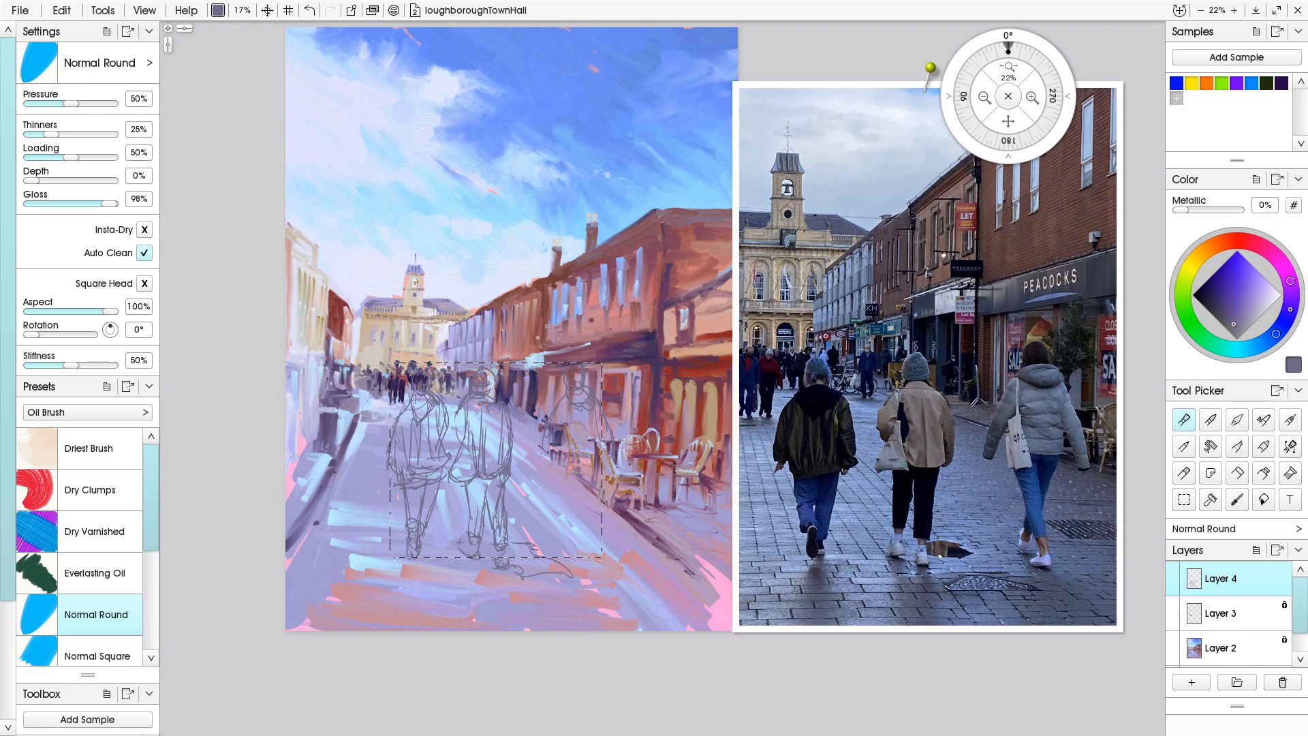
left_click(66, 12)
left_click(124, 264)
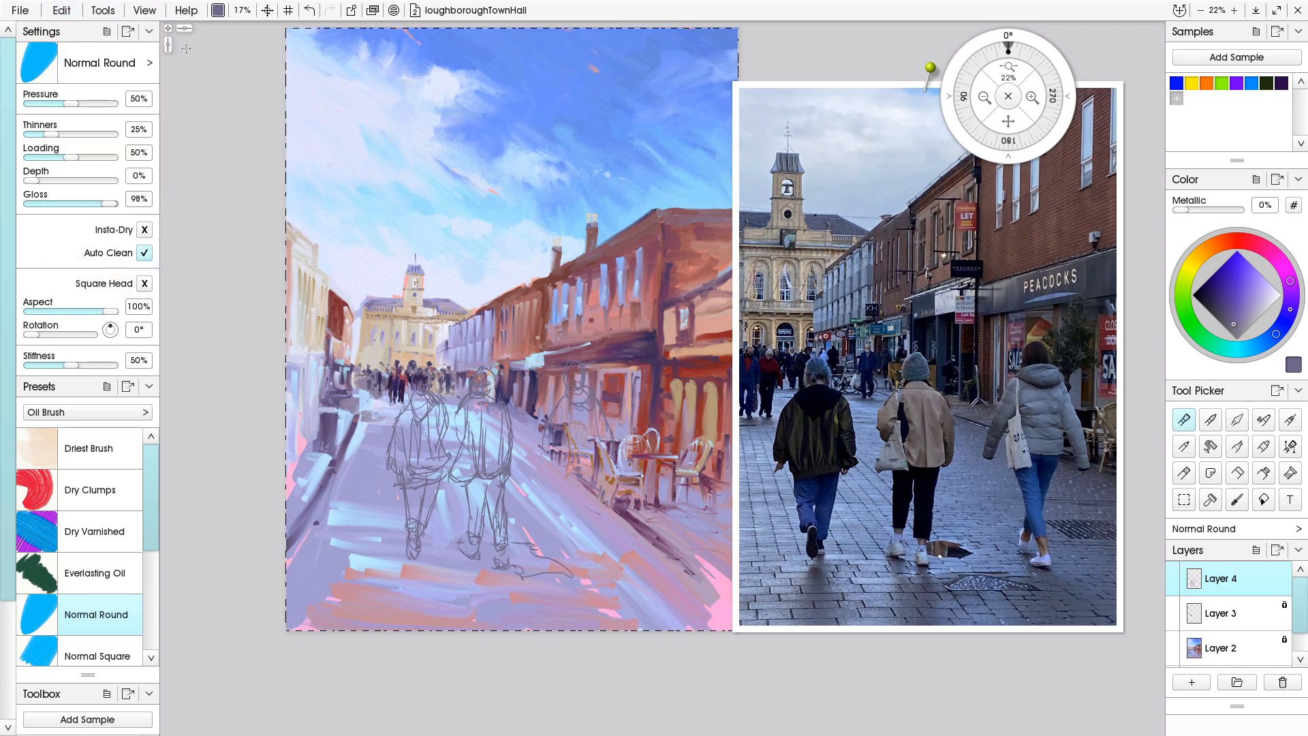
key("ctrl+d")
left_click_drag(423, 321, 410, 305)
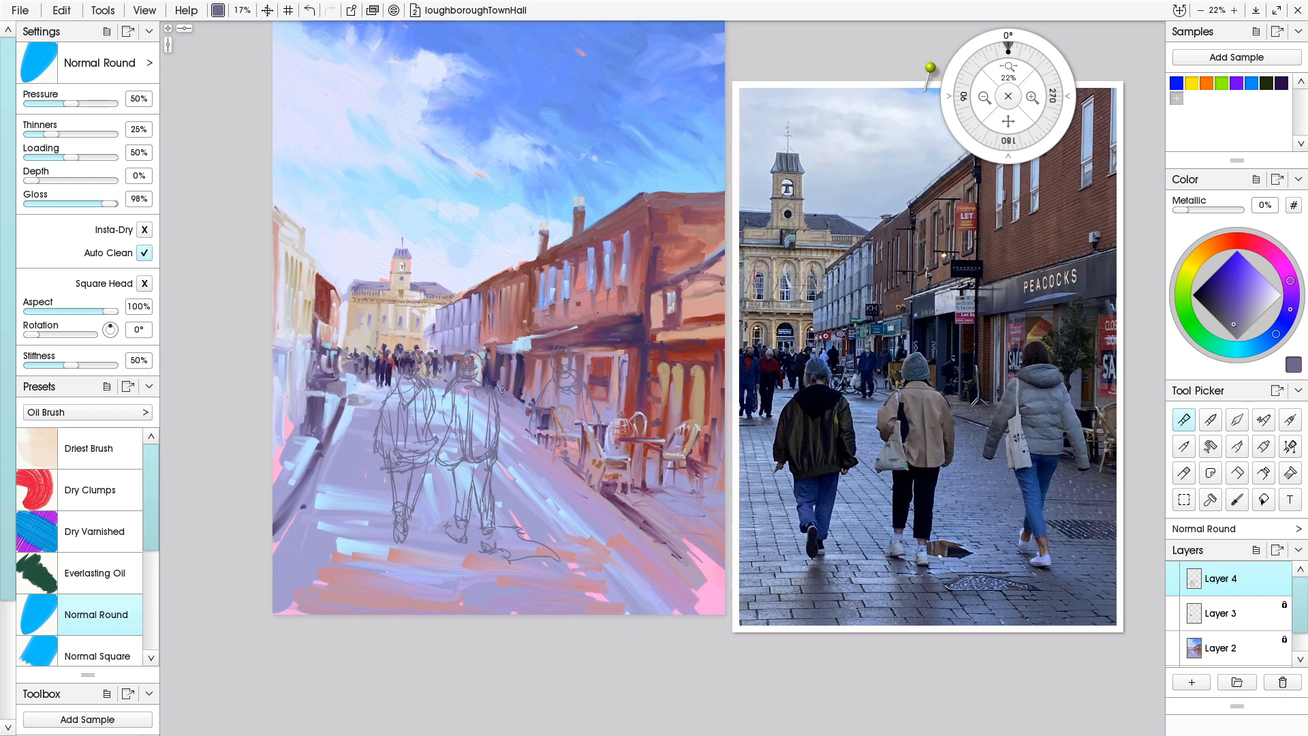
- Enlarge the brush to 51% and block in the first figure's hood and upper back in dark indigo
left_click_drag(453, 442, 514, 433)
left_click_drag(413, 397, 483, 361)
mouse_move(465, 439)
left_mouse_down()
mouse_move(528, 425)
mouse_move(479, 456)
mouse_move(504, 445)
mouse_move(514, 458)
mouse_move(503, 413)
left_mouse_up()
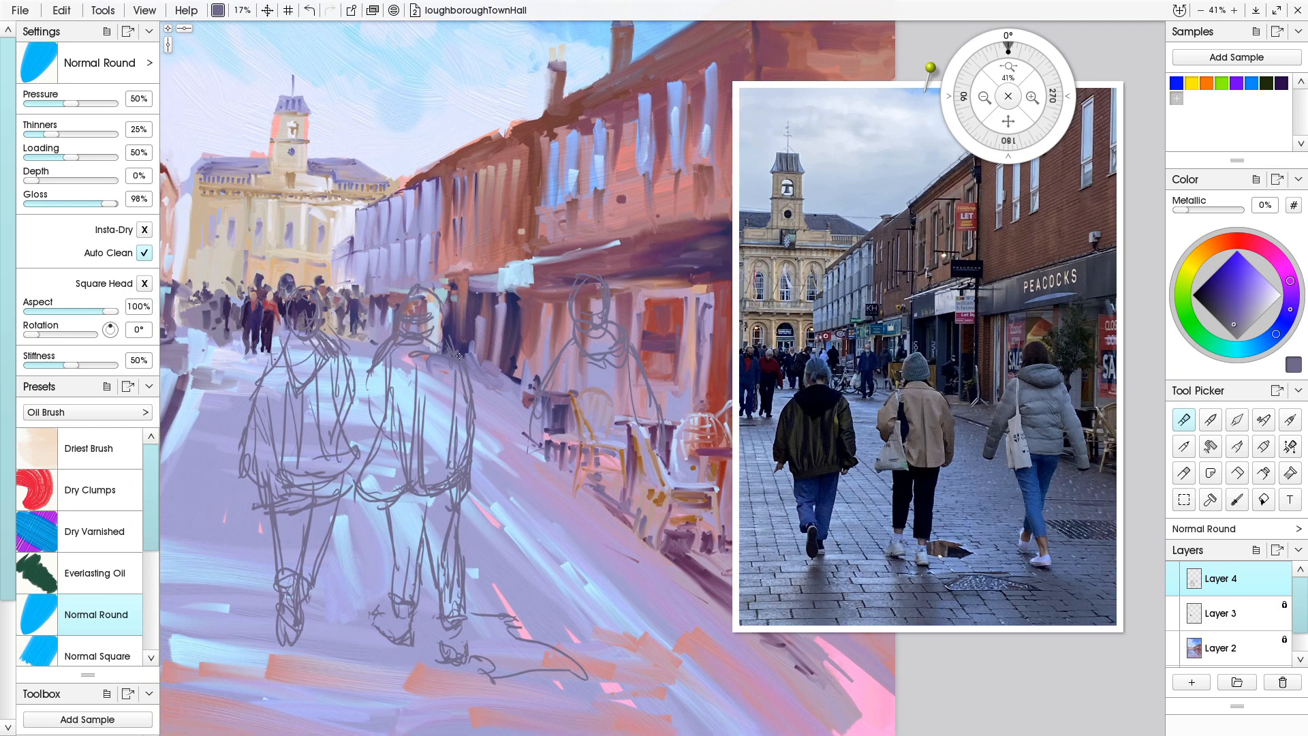
key("]")
key("]")
key("]")
key("]")
key("]")
left_click(1212, 292)
mouse_move(328, 343)
left_mouse_down()
mouse_move(310, 367)
mouse_move(322, 340)
left_mouse_up()
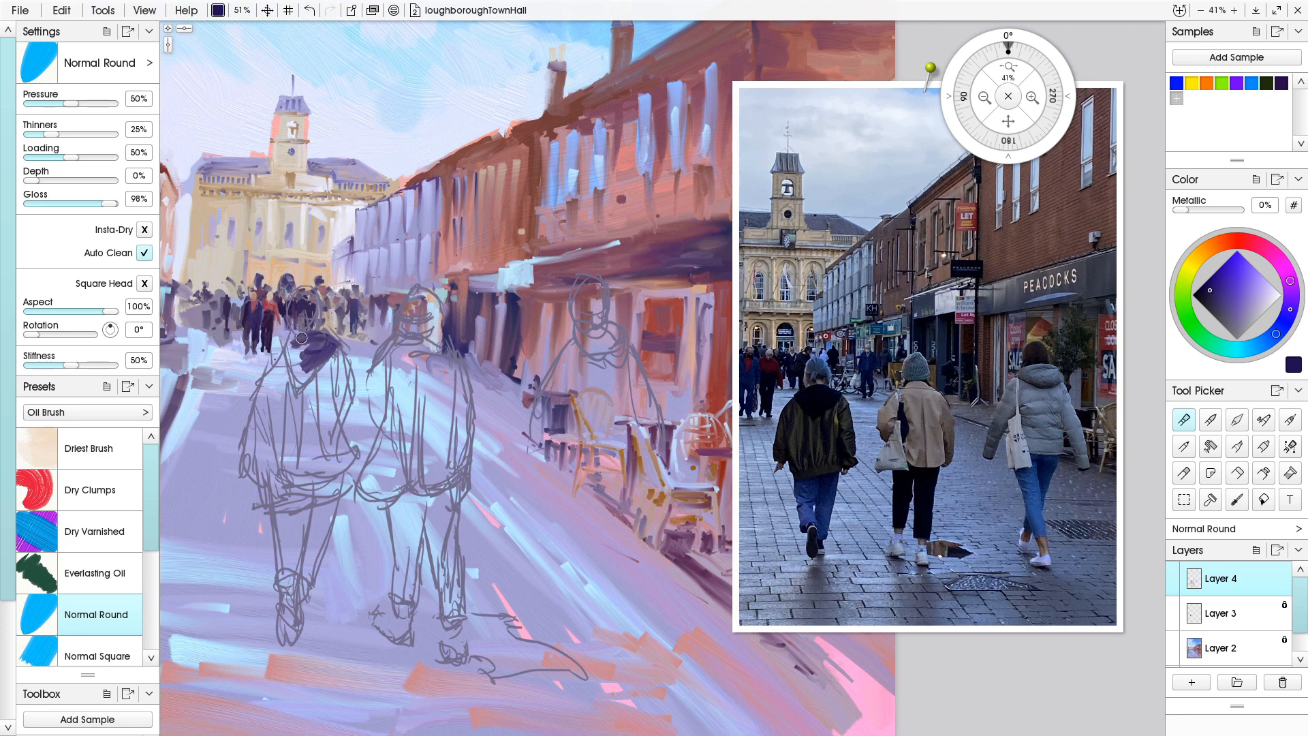
mouse_move(287, 342)
left_mouse_down()
mouse_move(276, 357)
mouse_move(281, 346)
mouse_move(300, 365)
mouse_move(306, 355)
mouse_move(300, 366)
mouse_move(282, 350)
mouse_move(313, 368)
mouse_move(303, 371)
mouse_move(327, 350)
left_mouse_up()
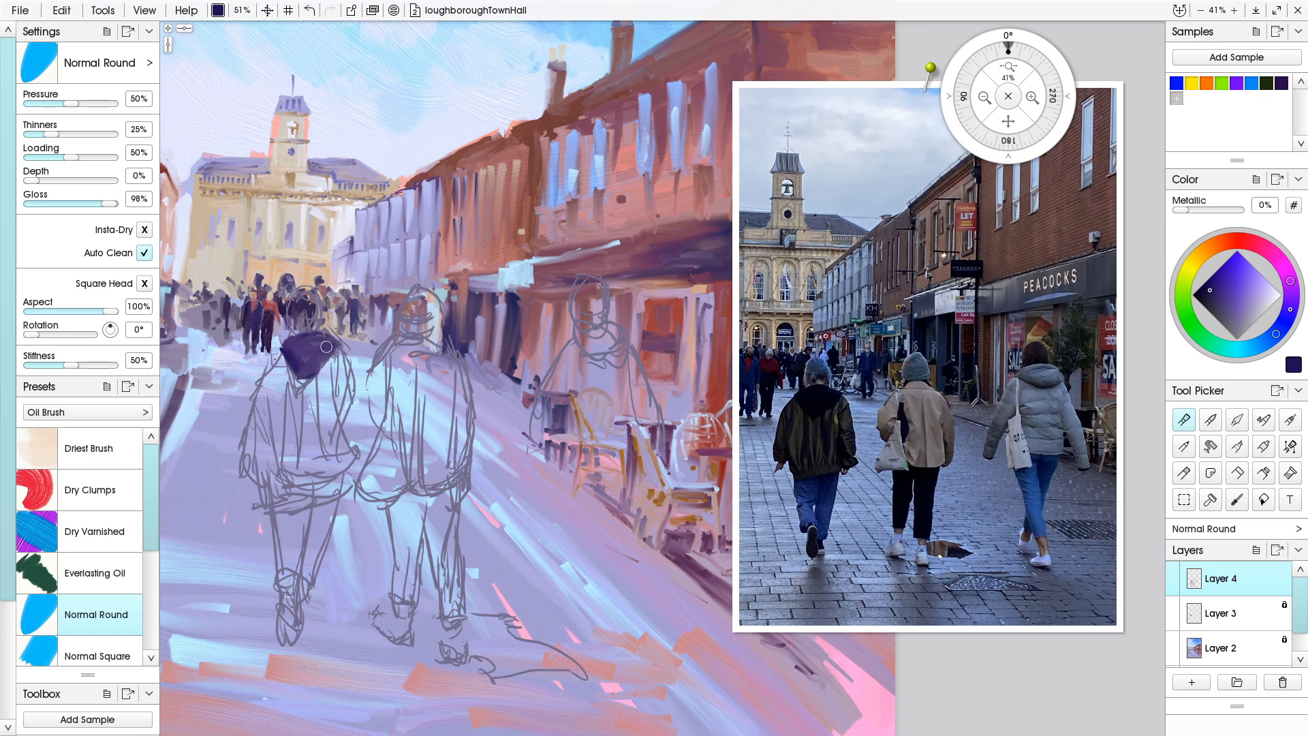
- Paint the first figure's hat in pale blue sampled from the street
key("alt")
left_click(252, 296, "alt")
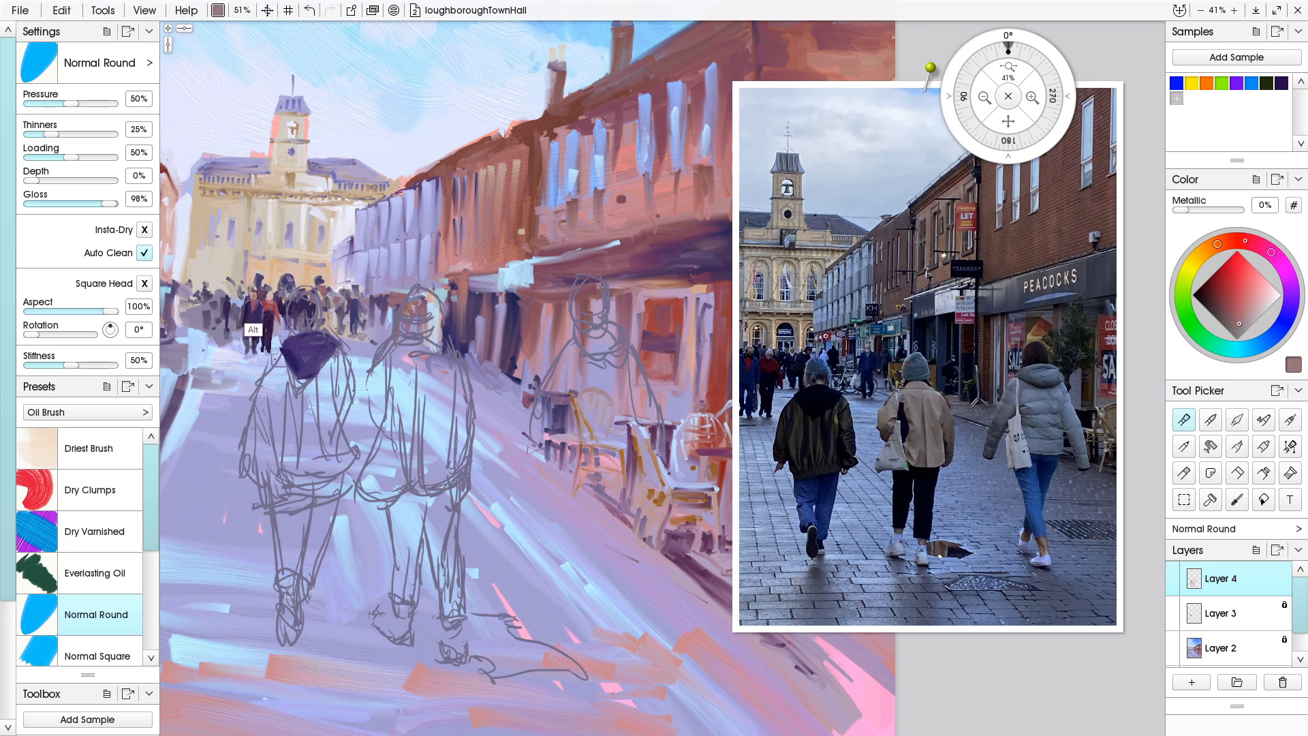
left_click(294, 325, "alt")
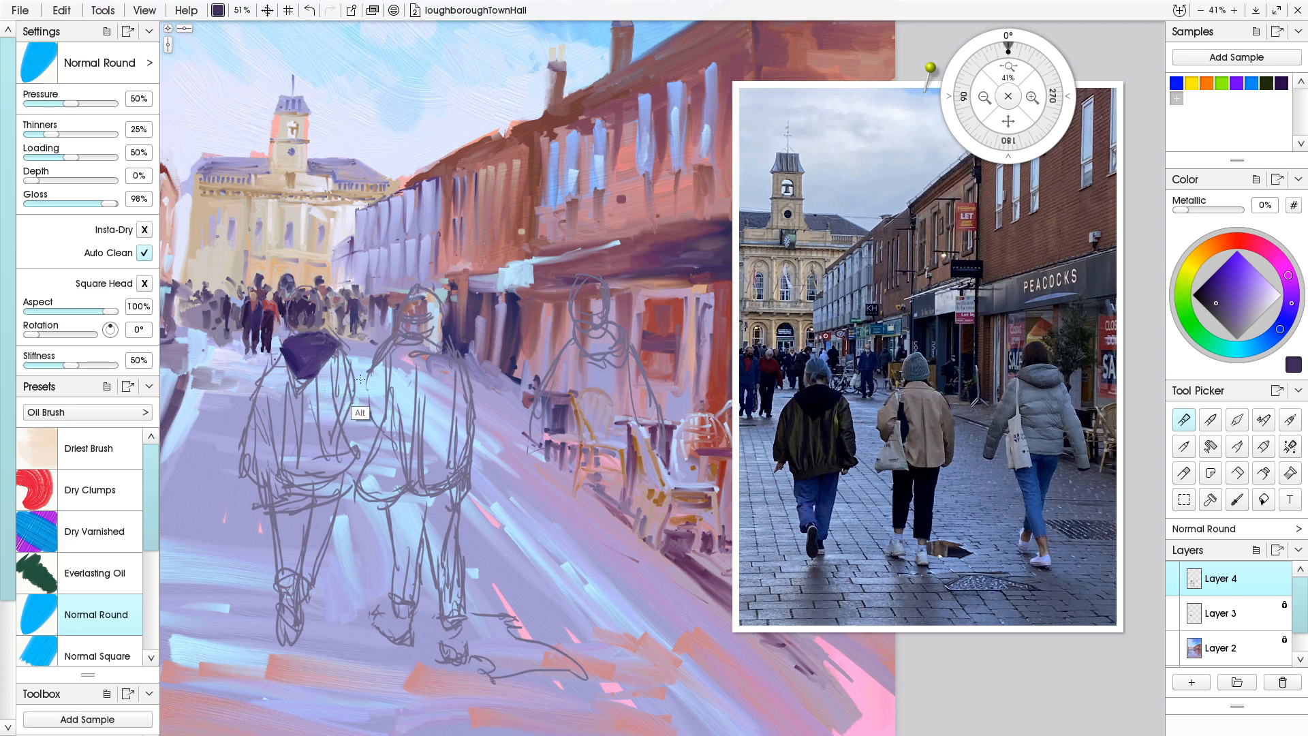
left_click(340, 355, "alt")
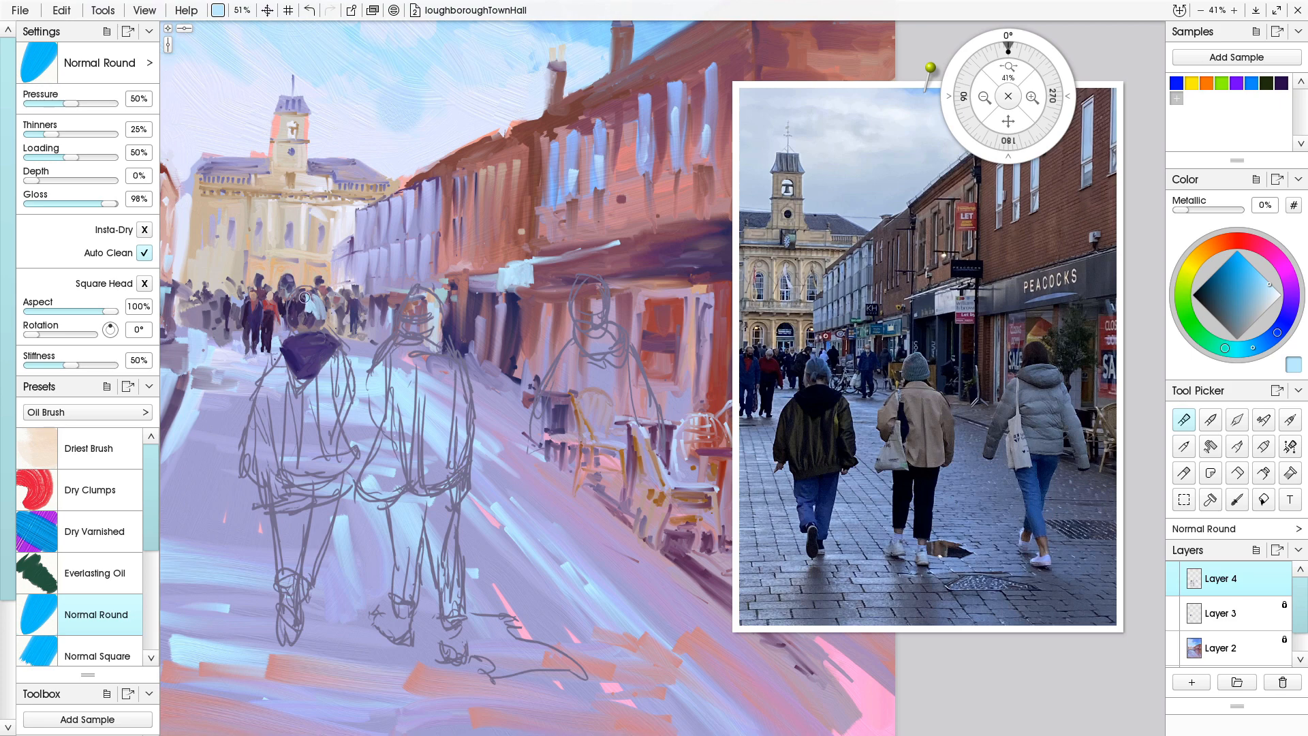
left_click_drag(296, 310, 294, 298)
- Shade the first figure's hat with a mid blue and pick a darker blue
left_click(304, 337, "alt")
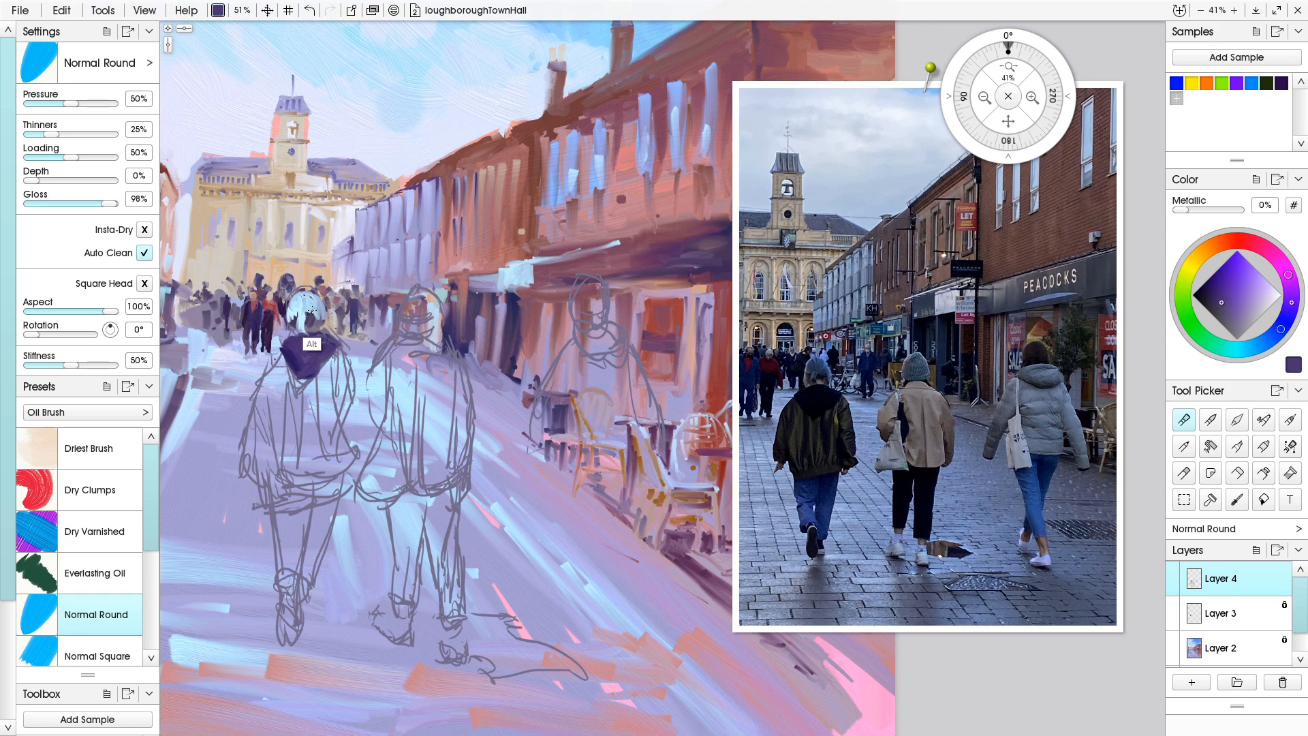
left_click(317, 304, "alt")
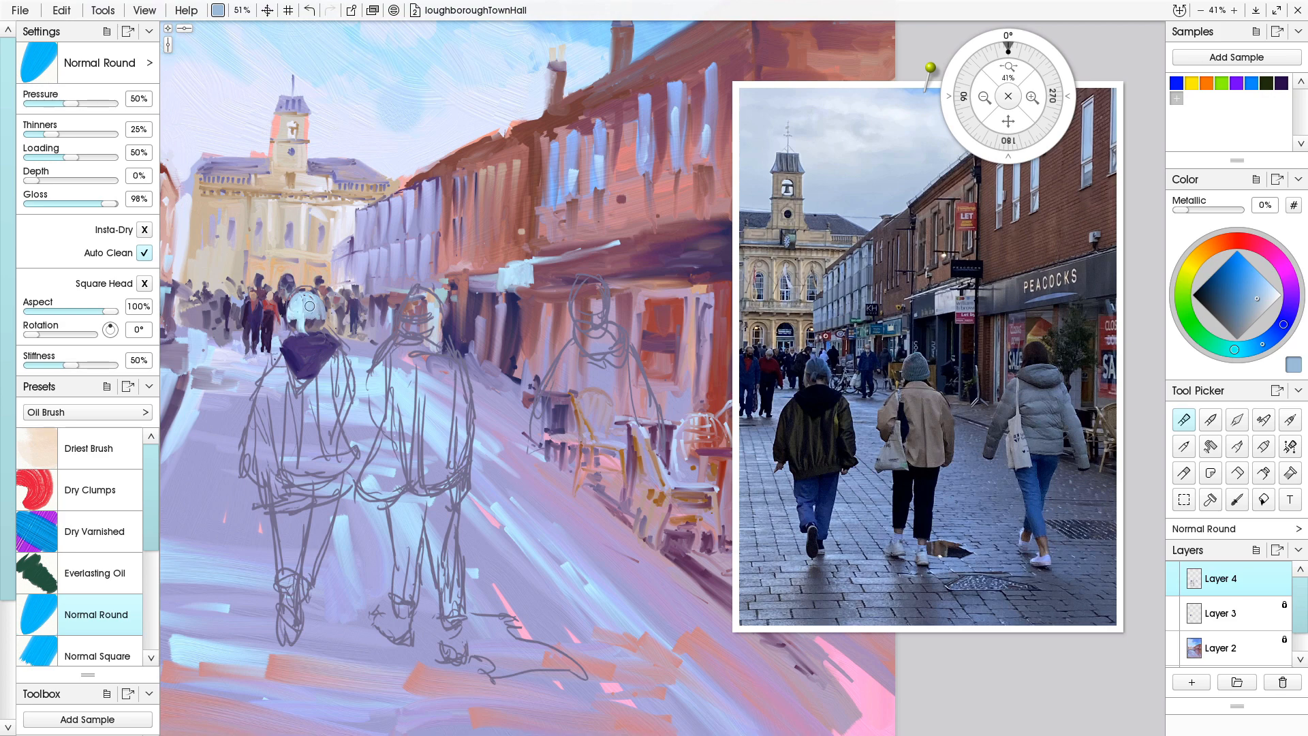
left_click(1225, 289)
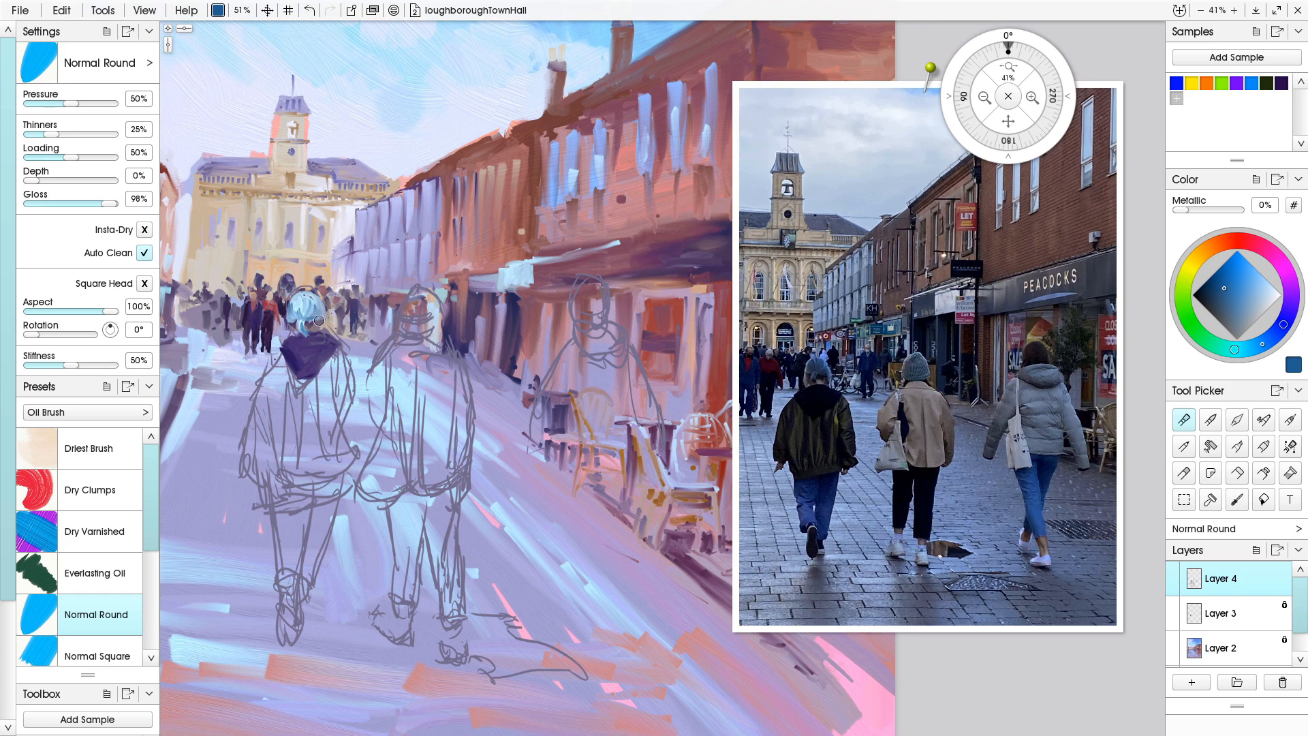
- Block in the first figure's jacket shoulders and back with a light lavender blue sampled from the canvas
left_click(311, 362, "alt")
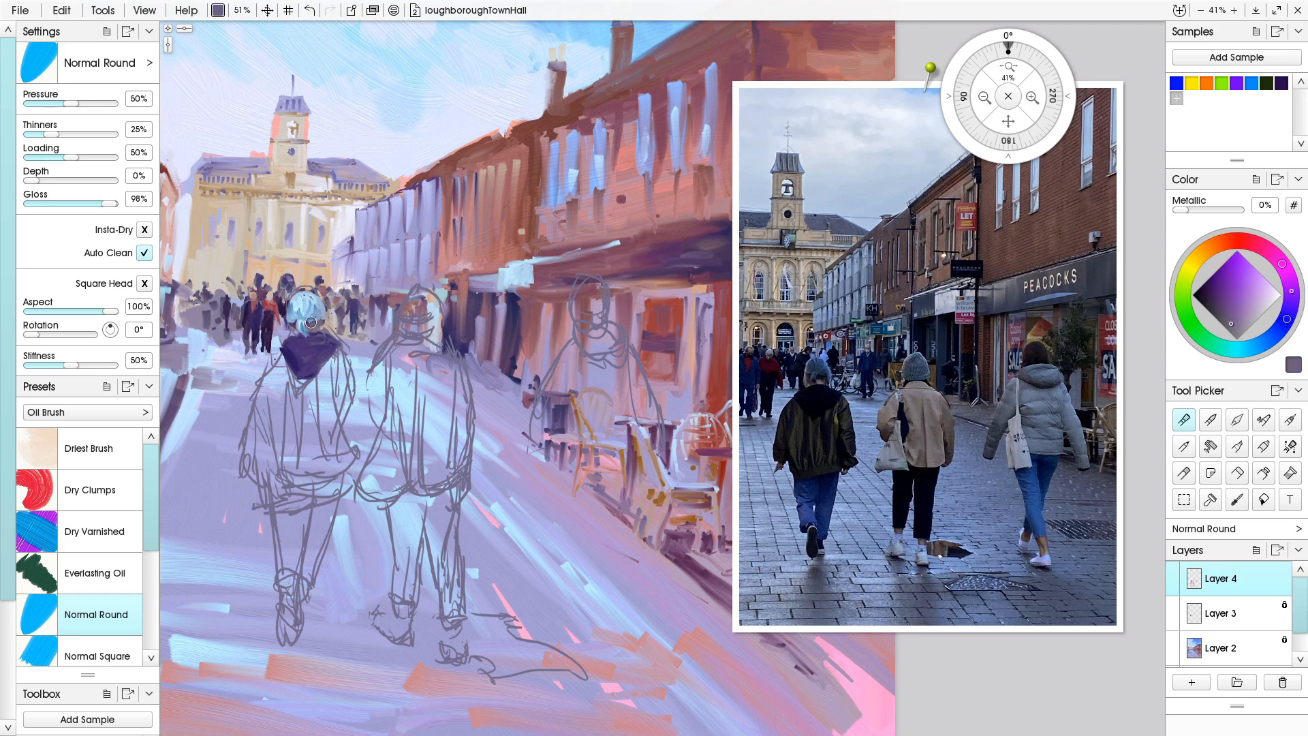
left_click(326, 429, "alt")
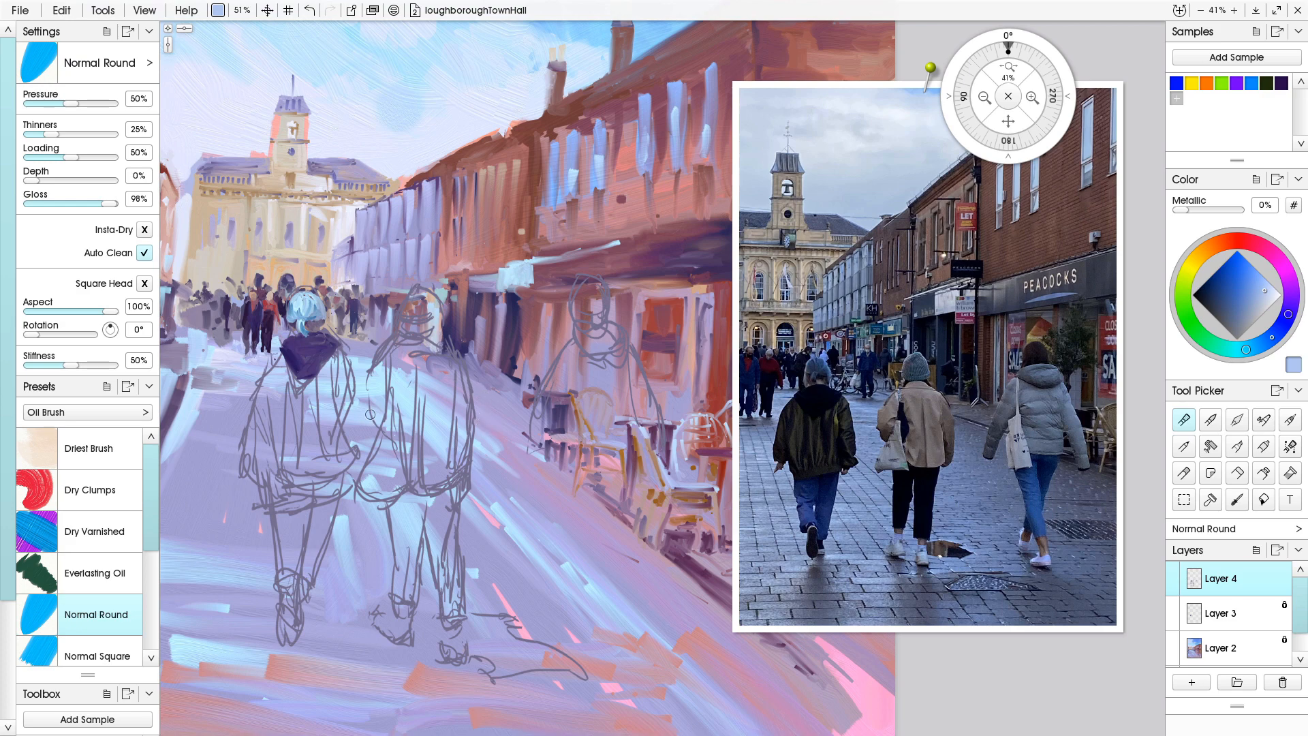
mouse_move(348, 368)
left_mouse_down()
mouse_move(325, 384)
mouse_move(339, 357)
mouse_move(318, 373)
mouse_move(329, 359)
mouse_move(332, 386)
mouse_move(336, 356)
mouse_move(346, 382)
mouse_move(315, 392)
mouse_move(350, 377)
left_mouse_up()
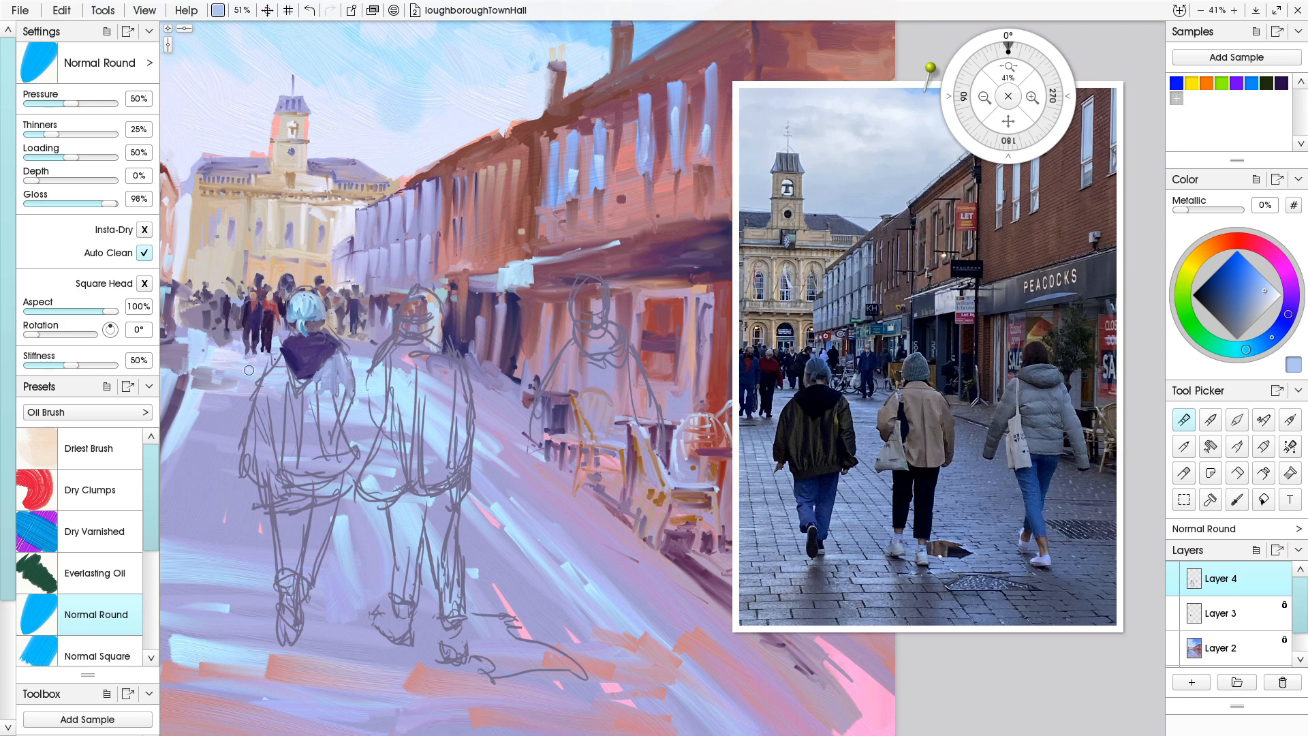
mouse_move(267, 370)
left_mouse_down()
mouse_move(310, 380)
mouse_move(283, 388)
mouse_move(283, 374)
mouse_move(280, 416)
mouse_move(277, 363)
mouse_move(261, 401)
mouse_move(272, 388)
mouse_move(291, 407)
mouse_move(314, 380)
mouse_move(312, 396)
mouse_move(336, 382)
mouse_move(340, 354)
mouse_move(358, 399)
mouse_move(349, 436)
mouse_move(344, 376)
mouse_move(325, 414)
mouse_move(341, 374)
mouse_move(310, 429)
mouse_move(306, 403)
mouse_move(301, 432)
mouse_move(281, 427)
mouse_move(313, 392)
mouse_move(317, 419)
mouse_move(322, 383)
mouse_move(306, 418)
mouse_move(310, 390)
left_mouse_up()
- Paint dark purple vertical folds from the hood down the first figure's jacket back, sampling the hood's colour
left_click(313, 373, "alt")
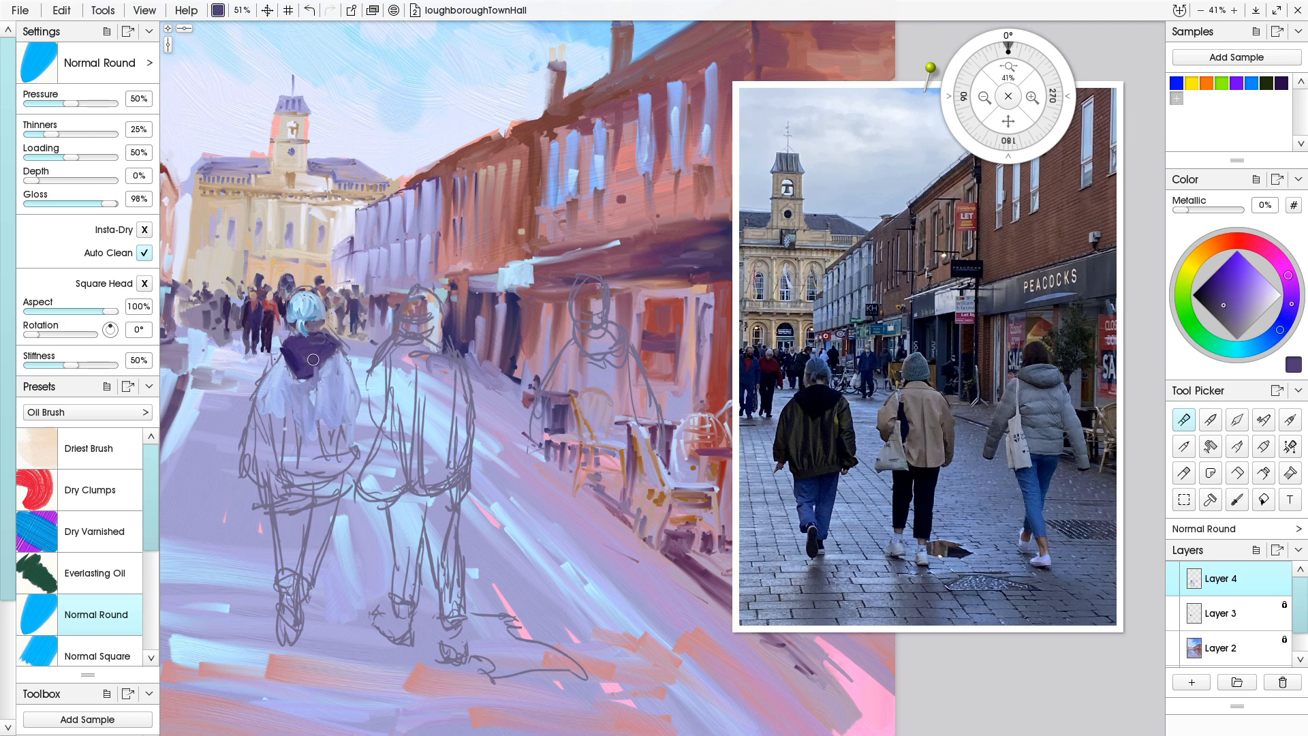
left_click_drag(320, 367, 321, 436)
left_click_drag(328, 386, 323, 456)
left_click_drag(317, 386, 325, 457)
mouse_move(294, 378)
left_mouse_down()
mouse_move(292, 470)
mouse_move(291, 426)
mouse_move(295, 443)
left_mouse_up()
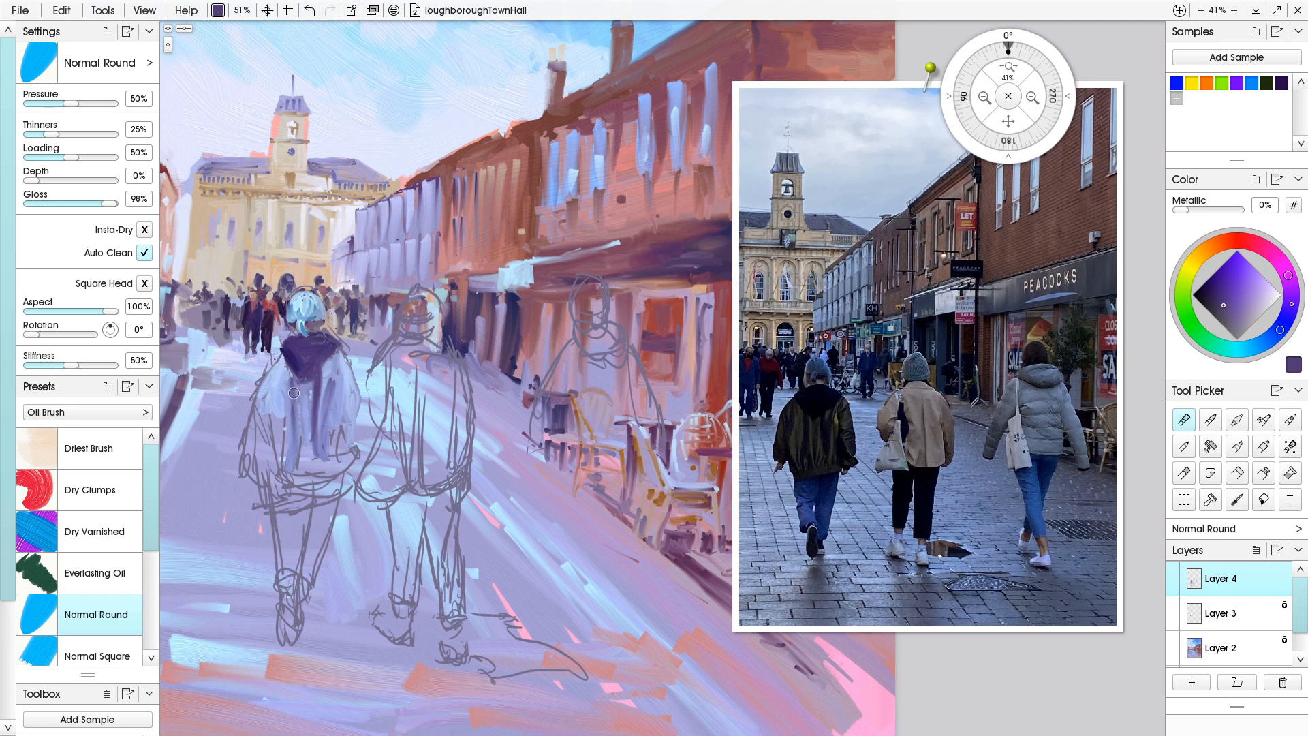
- Paint dark purple shading down the first figure's jacket along the sleeve, shoulder, back folds and hem
left_click_drag(276, 376, 280, 468)
mouse_move(280, 402)
left_mouse_down()
mouse_move(282, 450)
mouse_move(270, 436)
left_mouse_up()
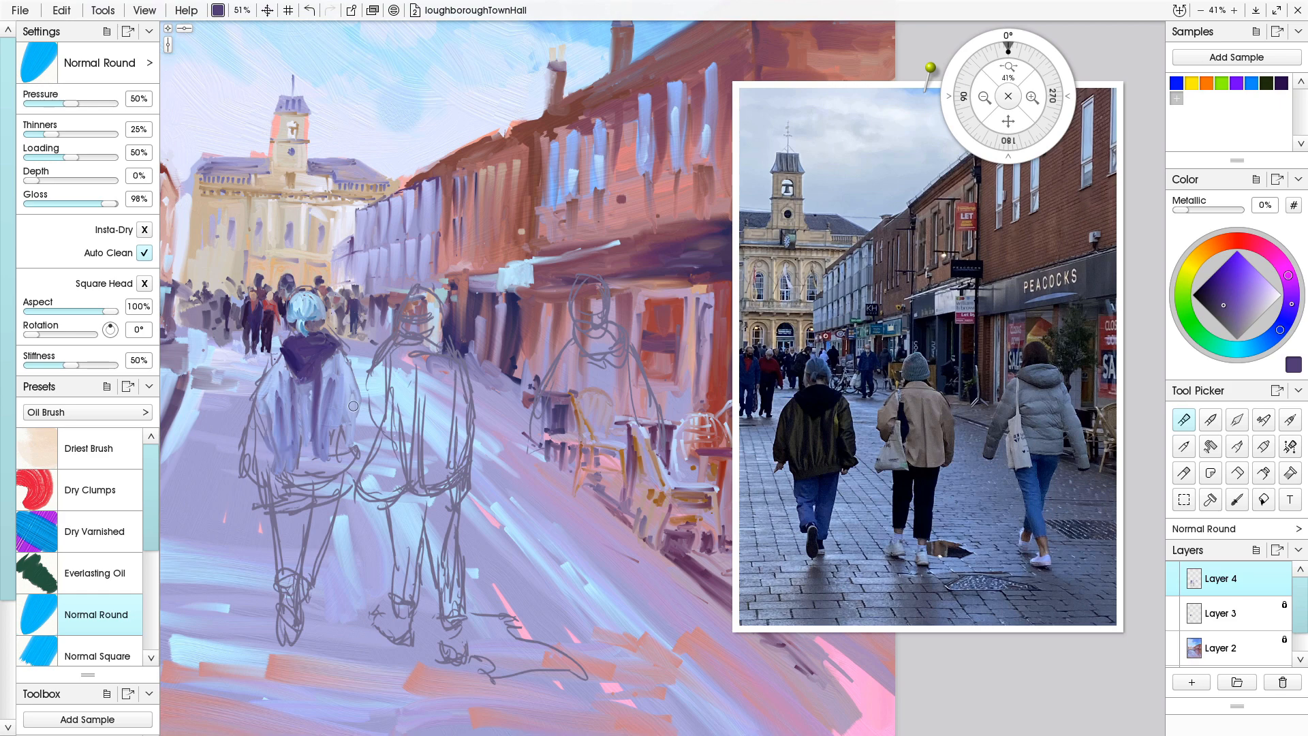
mouse_move(339, 428)
left_mouse_down()
mouse_move(337, 465)
mouse_move(347, 434)
mouse_move(345, 459)
mouse_move(344, 439)
mouse_move(353, 453)
mouse_move(333, 464)
mouse_move(333, 398)
mouse_move(354, 461)
mouse_move(345, 427)
mouse_move(345, 462)
mouse_move(316, 467)
mouse_move(334, 472)
mouse_move(287, 457)
mouse_move(284, 406)
mouse_move(276, 420)
mouse_move(267, 401)
mouse_move(250, 455)
mouse_move(260, 398)
mouse_move(253, 463)
left_mouse_up()
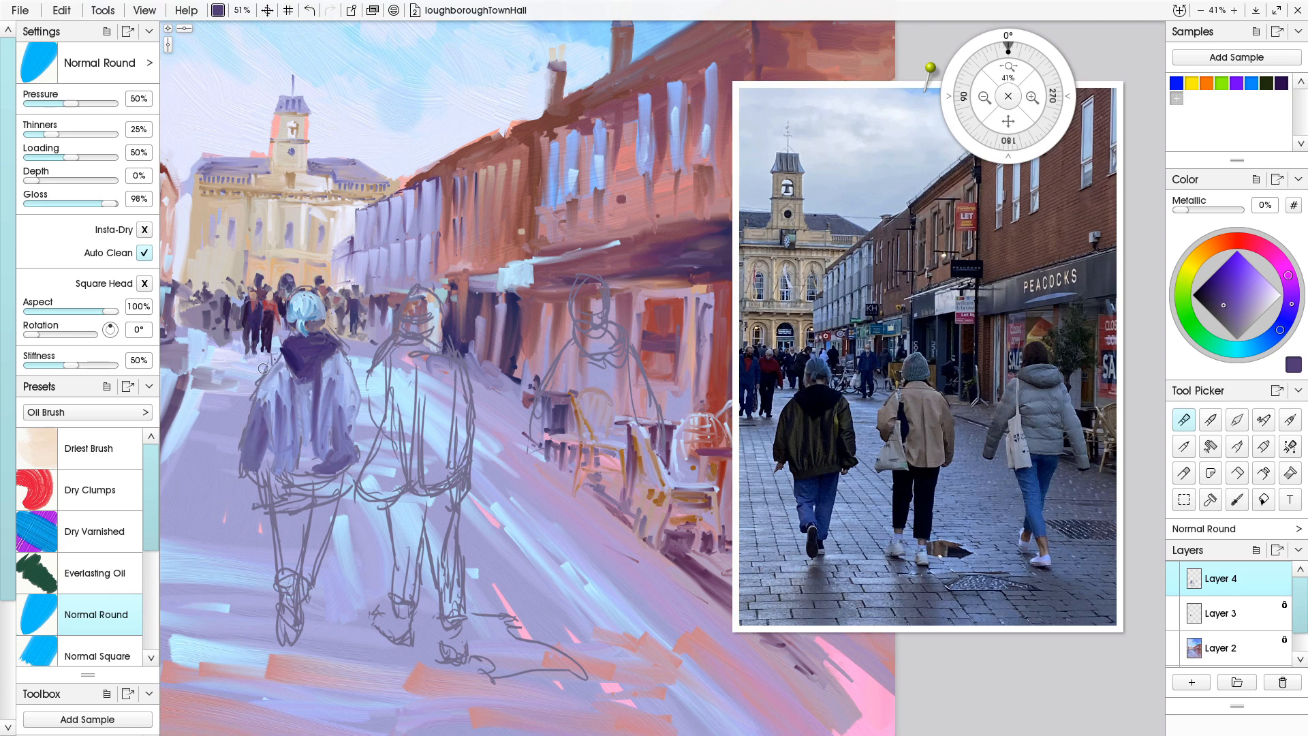
mouse_move(272, 372)
left_mouse_down()
mouse_move(281, 353)
mouse_move(287, 375)
mouse_move(252, 409)
mouse_move(272, 399)
mouse_move(264, 415)
left_mouse_up()
mouse_move(279, 346)
left_mouse_down()
mouse_move(253, 406)
mouse_move(256, 449)
mouse_move(267, 427)
mouse_move(272, 472)
mouse_move(273, 449)
mouse_move(315, 475)
mouse_move(288, 490)
mouse_move(330, 464)
mouse_move(338, 474)
mouse_move(285, 500)
mouse_move(294, 463)
mouse_move(275, 483)
mouse_move(277, 458)
mouse_move(281, 499)
mouse_move(265, 458)
mouse_move(275, 493)
mouse_move(293, 481)
mouse_move(295, 453)
mouse_move(298, 476)
mouse_move(312, 447)
left_mouse_up()
- Add lighter vertical highlights to the first figure's jacket back using lavender and pale blue sampled from the canvas
left_click(306, 416, "alt")
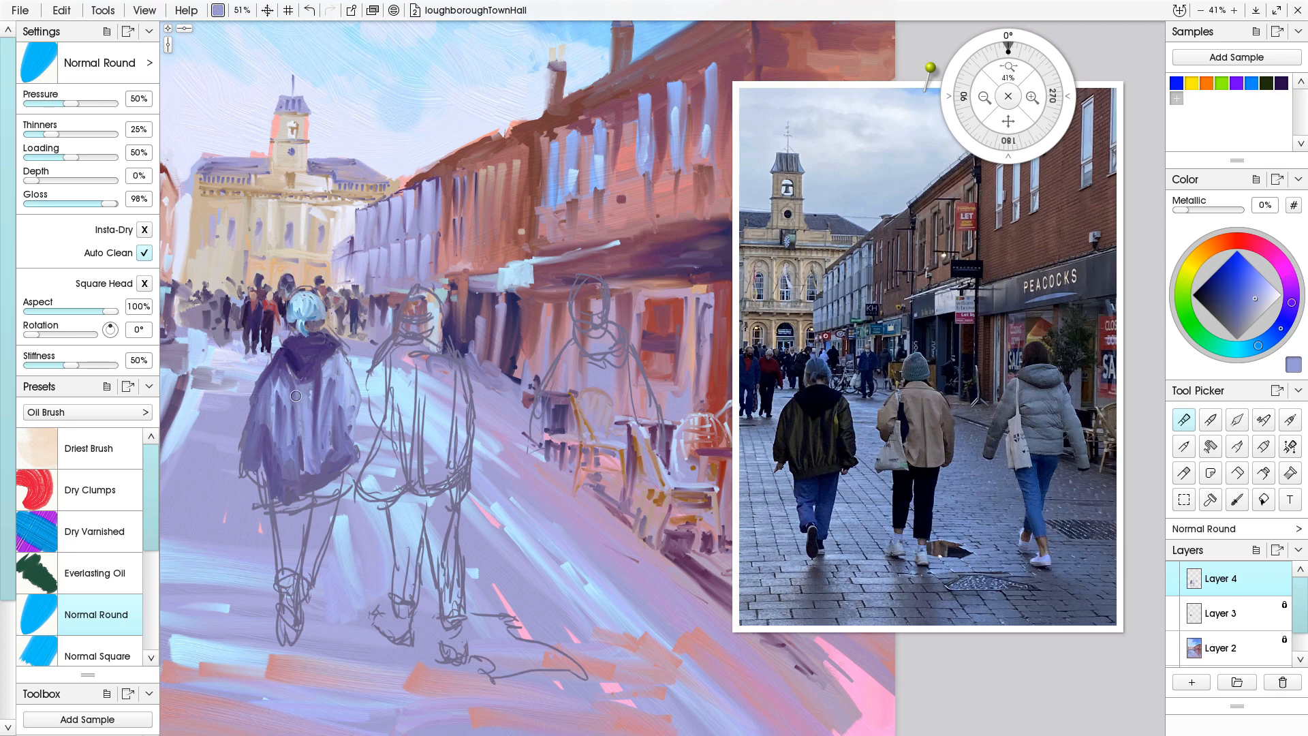
left_click_drag(301, 420, 302, 469)
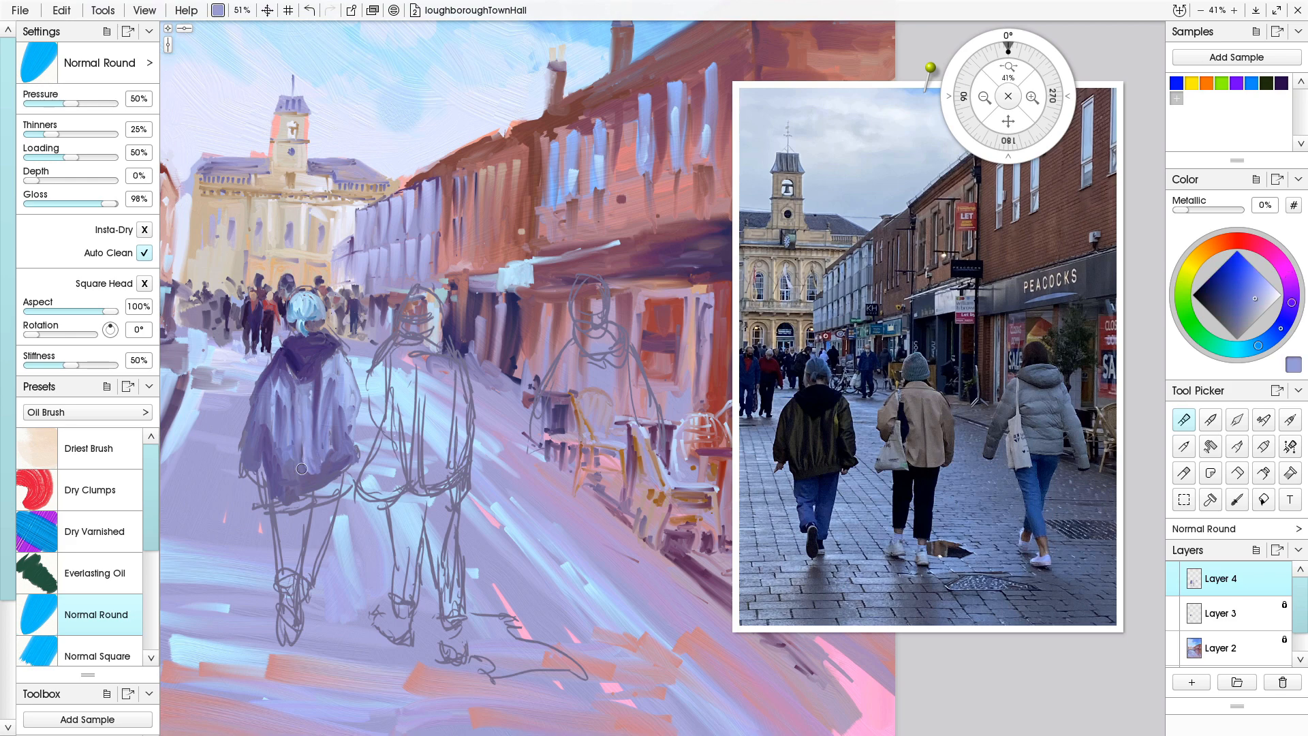
left_click(333, 406, "alt")
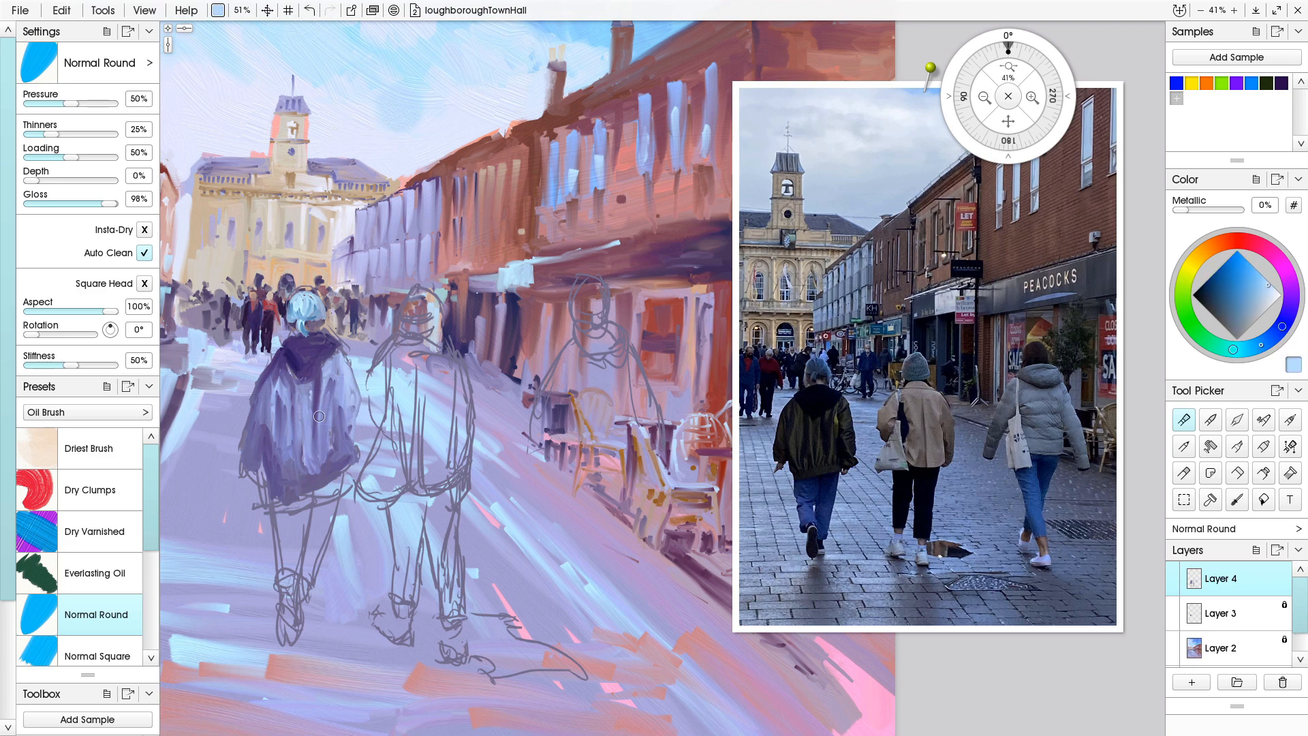
left_click_drag(327, 384, 324, 457)
left_click_drag(334, 401, 331, 462)
left_click_drag(329, 417, 329, 462)
mouse_move(306, 412)
left_mouse_down()
mouse_move(306, 470)
mouse_move(292, 474)
mouse_move(290, 405)
mouse_move(286, 485)
mouse_move(289, 436)
mouse_move(282, 479)
mouse_move(289, 454)
mouse_move(298, 482)
mouse_move(306, 451)
mouse_move(300, 480)
mouse_move(310, 465)
mouse_move(281, 476)
mouse_move(278, 403)
mouse_move(277, 480)
mouse_move(284, 457)
left_mouse_up()
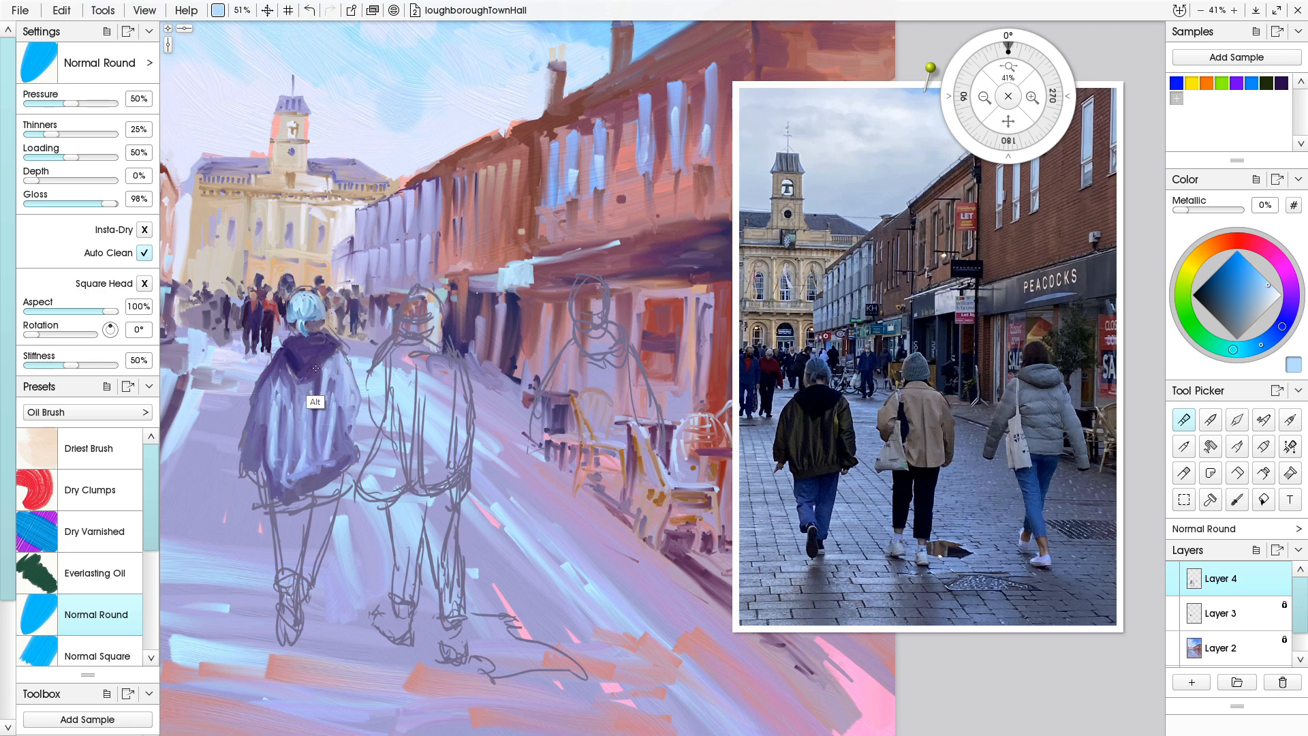
- Sample the dark purple from the hood and deepen the folds on the right side of the first figure's jacket
left_click(316, 402, "alt")
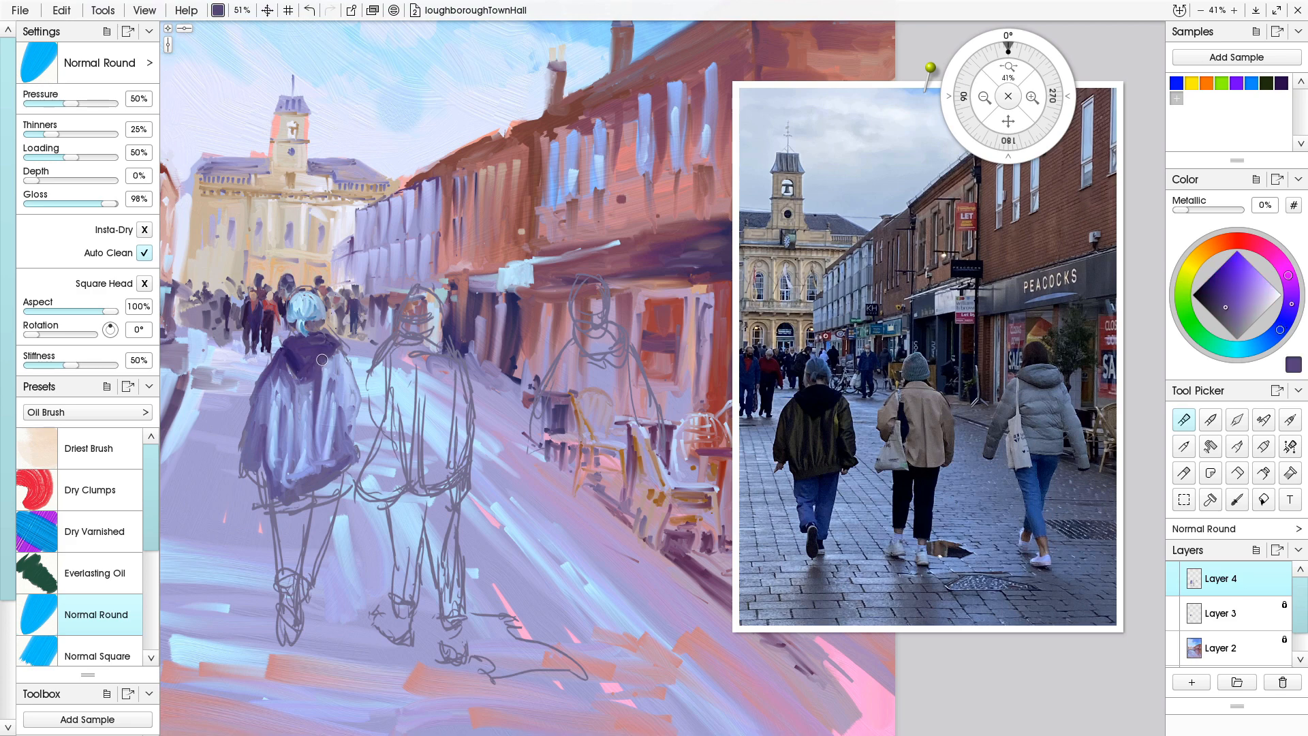
mouse_move(329, 354)
left_mouse_down()
mouse_move(323, 439)
mouse_move(331, 377)
mouse_move(322, 438)
left_mouse_up()
left_click_drag(331, 391, 338, 449)
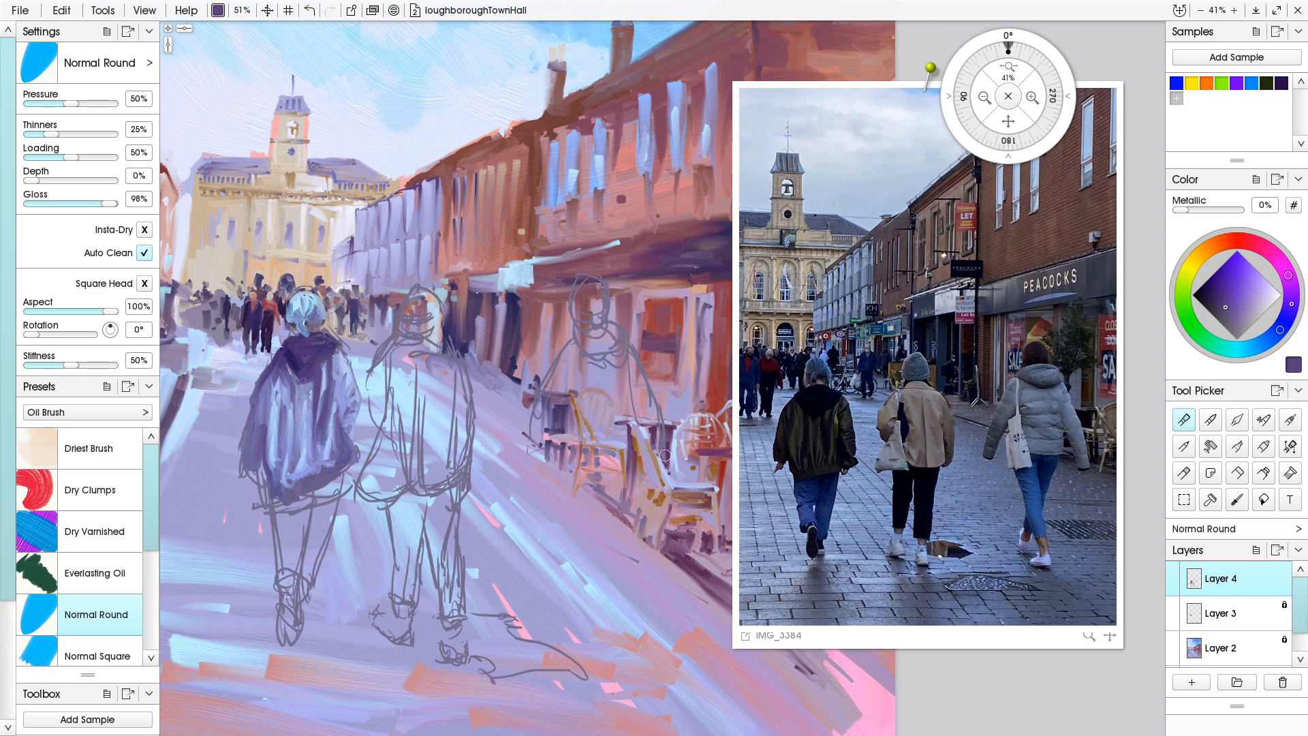
- Pick a deep navy blue and block in both legs of the first figure's trousers
left_click_drag(1281, 331, 1284, 326)
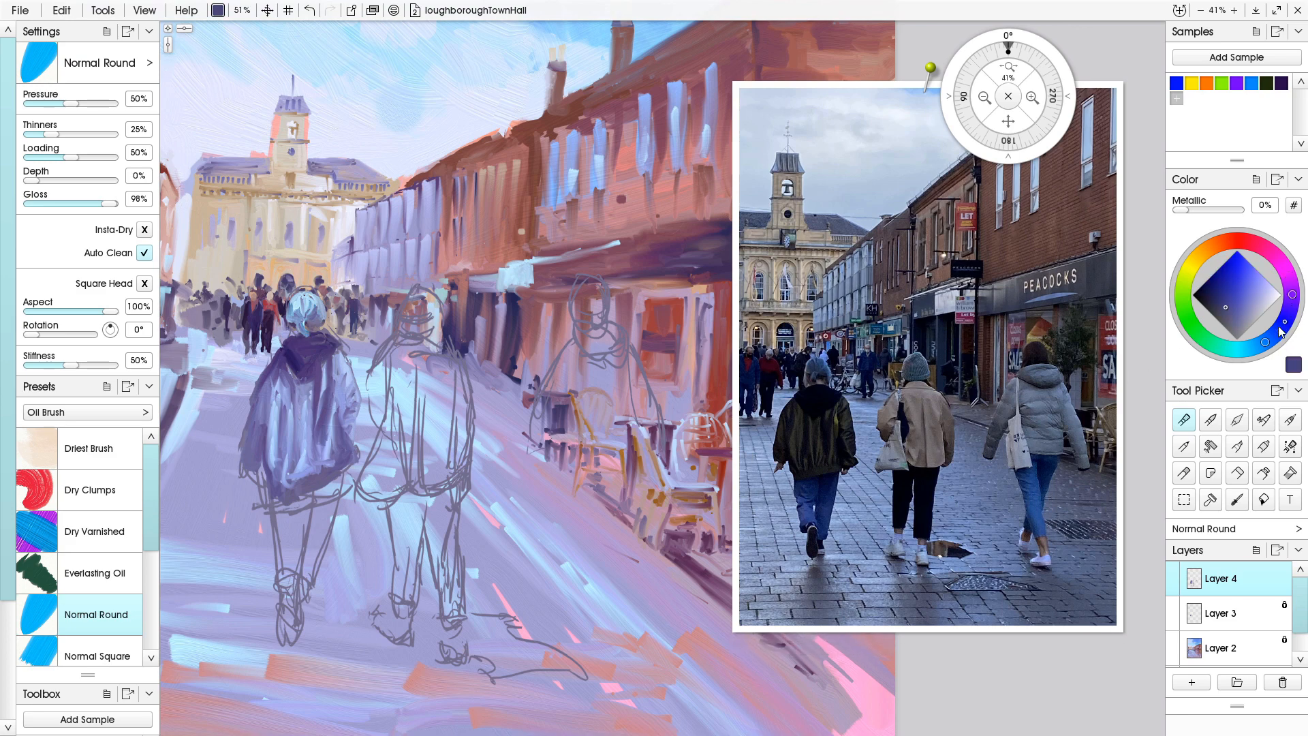
left_click(1221, 297)
mouse_move(325, 485)
left_mouse_down()
mouse_move(320, 530)
mouse_move(314, 513)
mouse_move(337, 477)
mouse_move(323, 491)
mouse_move(335, 481)
mouse_move(331, 519)
mouse_move(328, 507)
mouse_move(317, 535)
mouse_move(312, 525)
left_mouse_up()
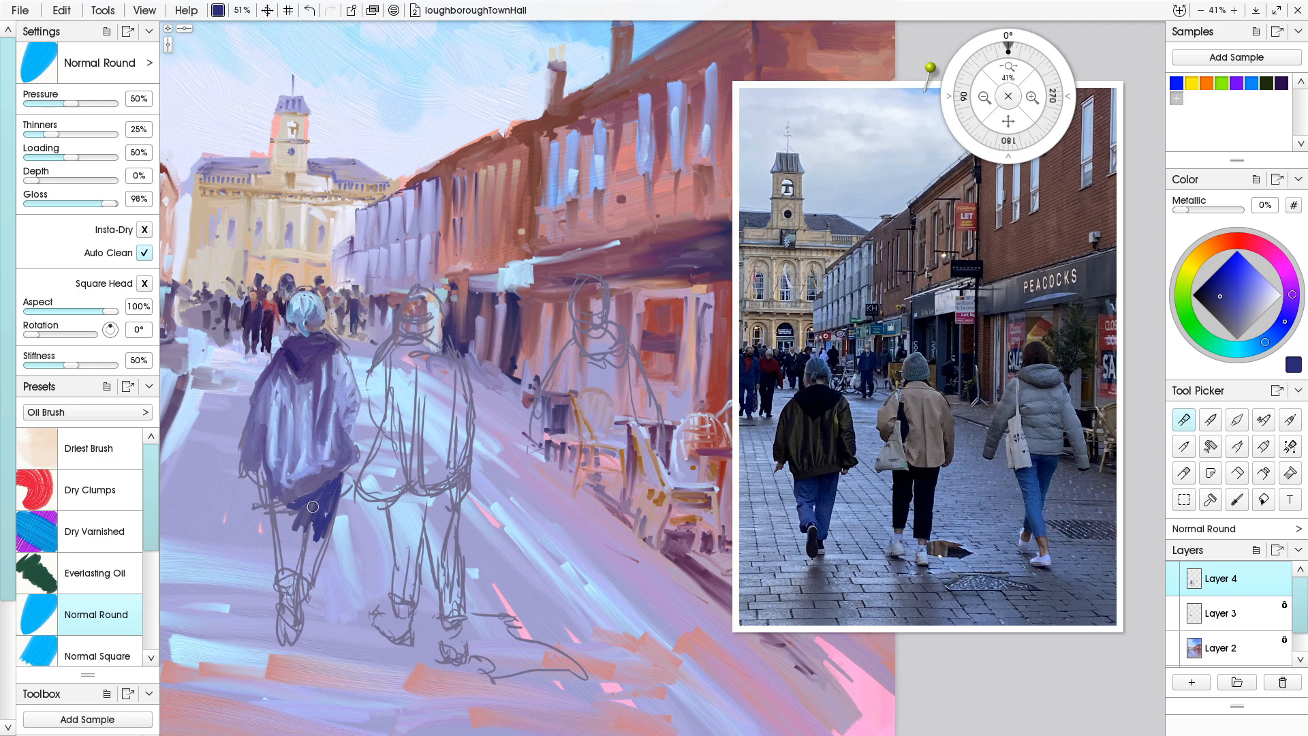
mouse_move(325, 521)
left_mouse_down()
mouse_move(307, 561)
mouse_move(315, 501)
mouse_move(306, 556)
mouse_move(276, 529)
mouse_move(287, 505)
mouse_move(276, 542)
left_mouse_up()
left_click_drag(277, 542, 276, 502)
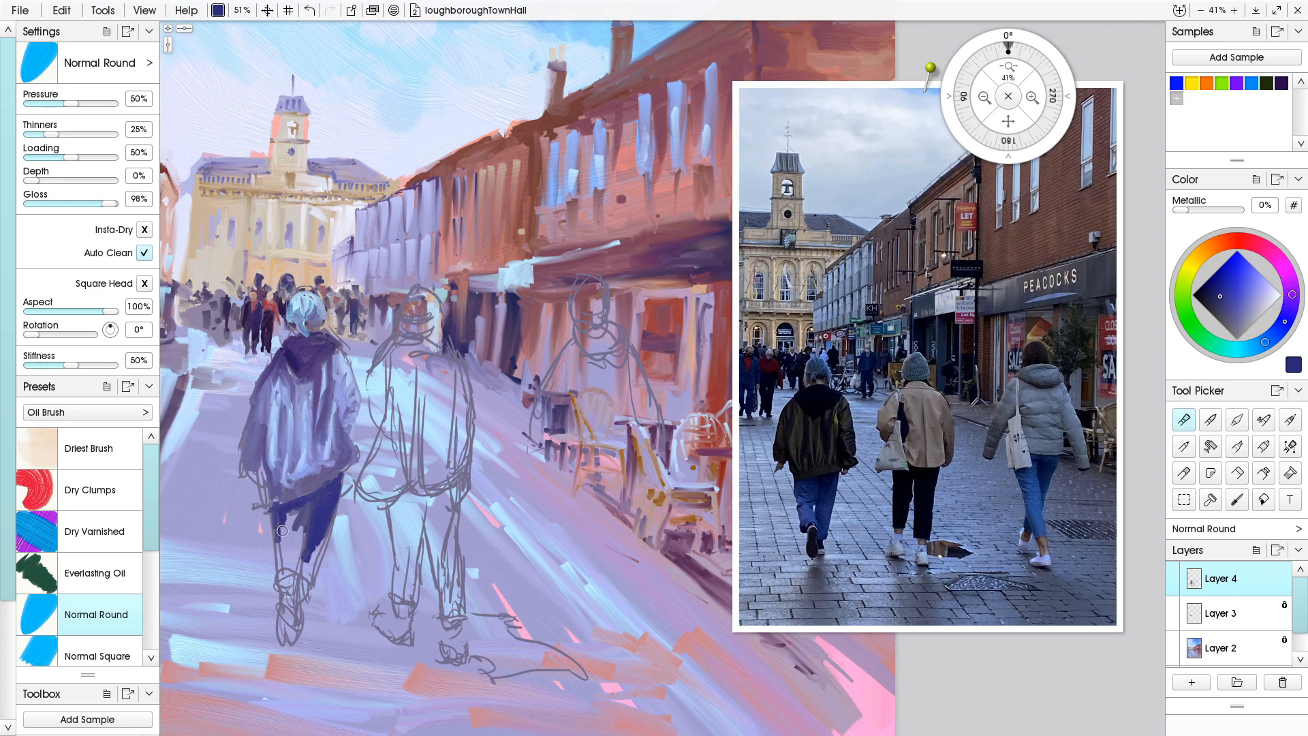
mouse_move(305, 511)
left_mouse_down()
mouse_move(284, 543)
mouse_move(294, 575)
left_mouse_up()
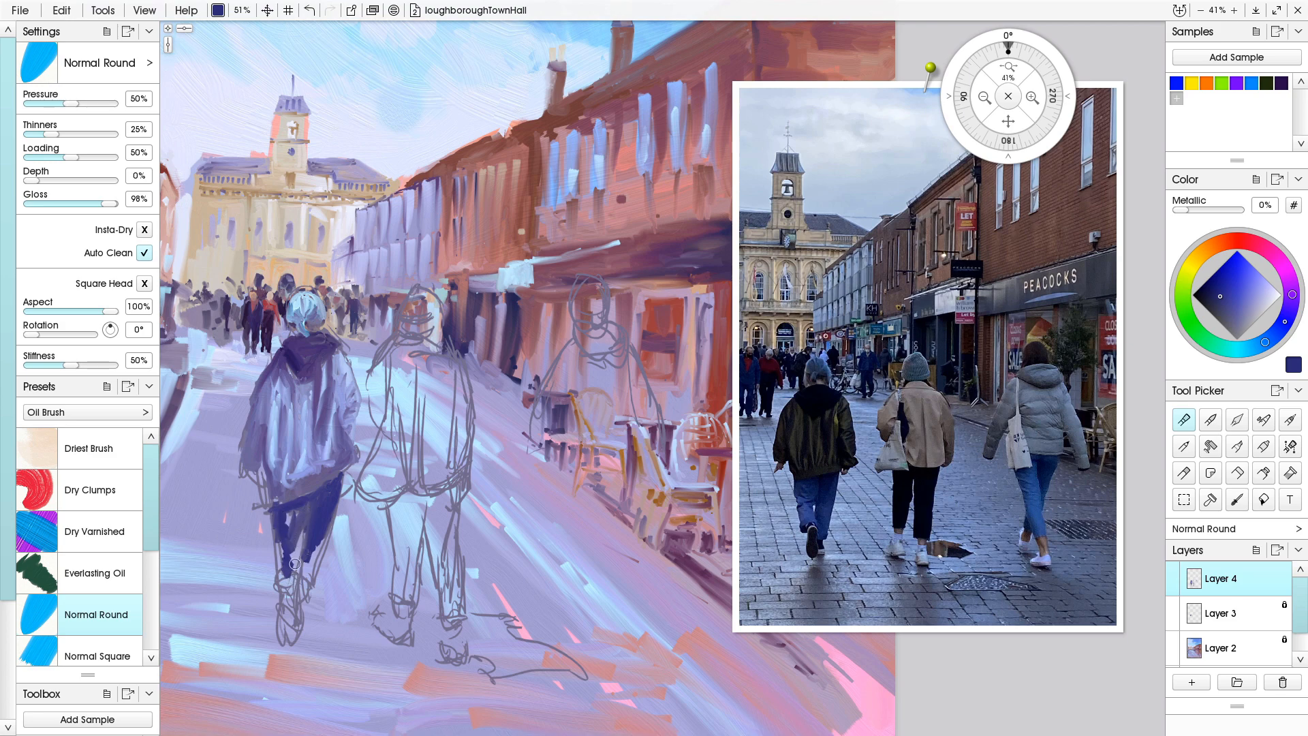
- Add mid blue and light lavender highlights to the first figure's left trouser leg
left_click(1244, 302)
mouse_move(285, 516)
left_mouse_down()
mouse_move(297, 520)
mouse_move(281, 530)
mouse_move(290, 565)
mouse_move(299, 532)
mouse_move(291, 541)
left_mouse_up()
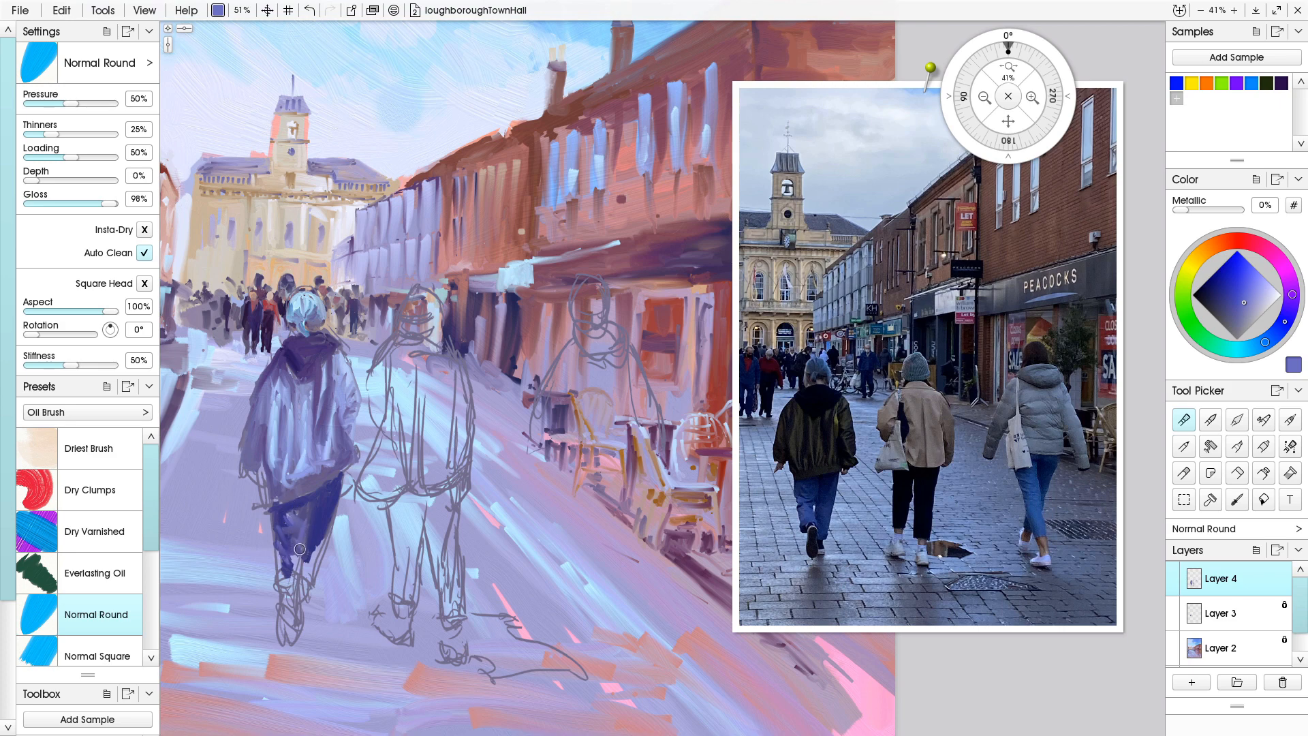
left_click_drag(285, 555, 297, 562)
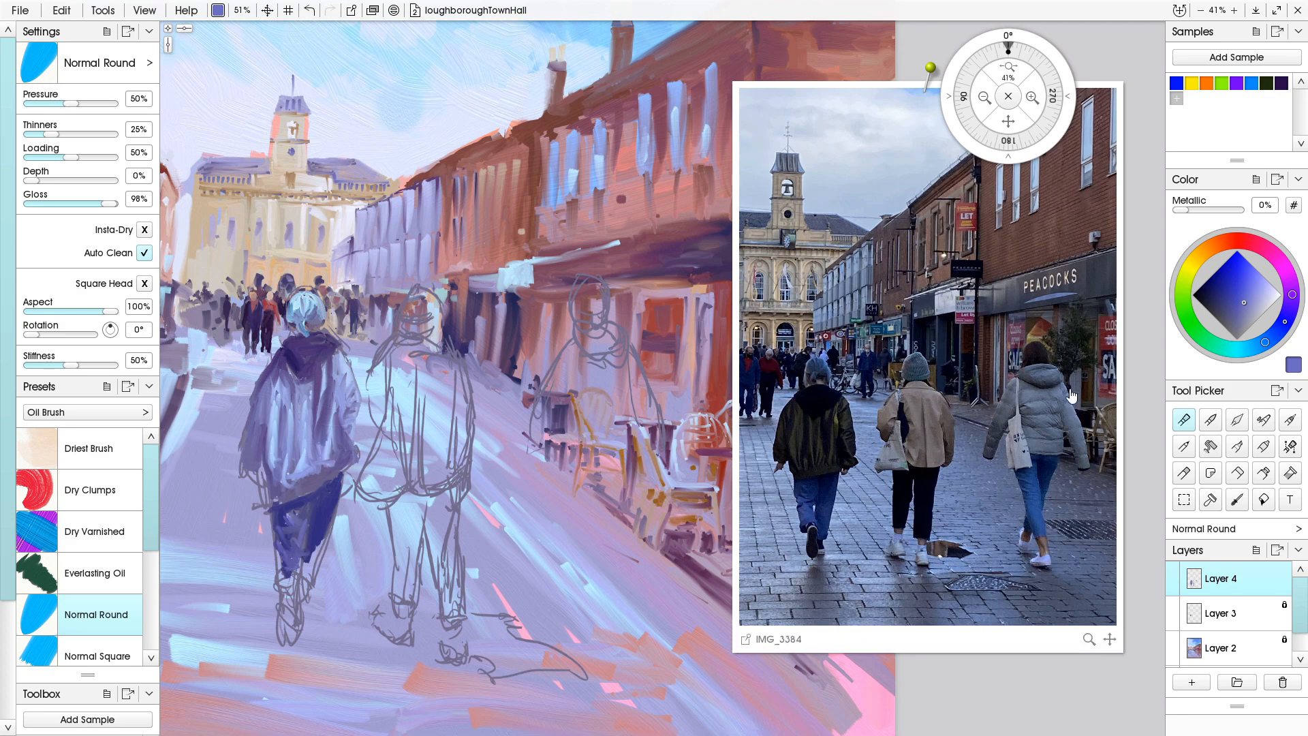
left_click(1266, 302)
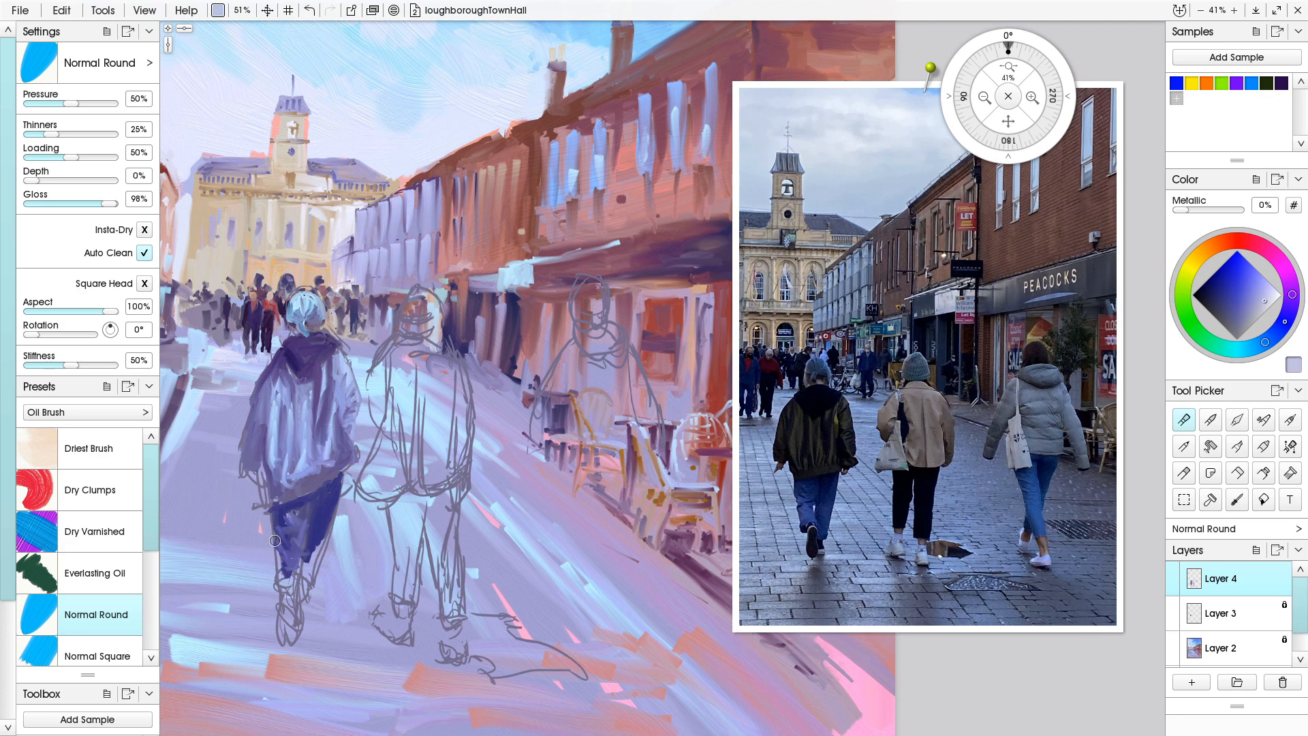
mouse_move(279, 553)
left_mouse_down()
mouse_move(279, 532)
mouse_move(254, 472)
mouse_move(241, 568)
mouse_move(284, 560)
mouse_move(291, 579)
mouse_move(300, 562)
mouse_move(298, 590)
mouse_move(291, 558)
mouse_move(283, 590)
mouse_move(280, 562)
left_mouse_up()
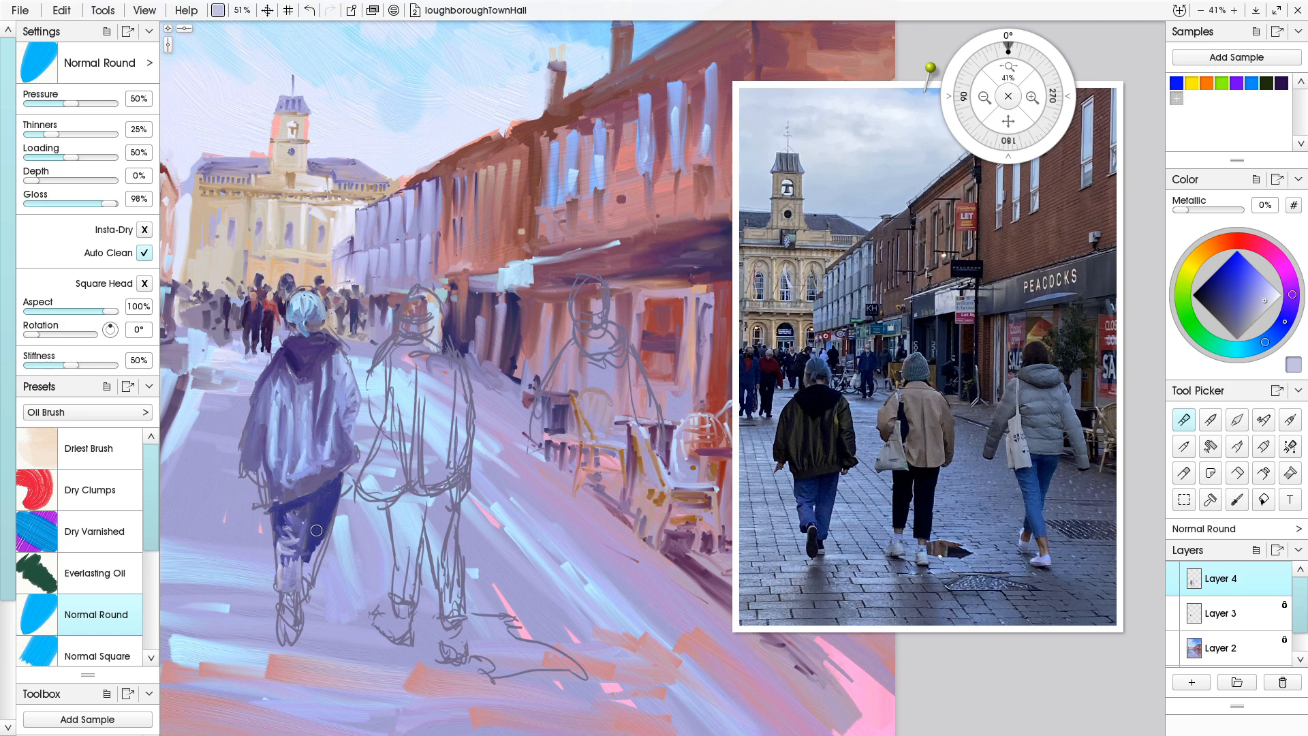
- Sample the trousers' navy blue and finish the first figure's lower legs and shoes
left_click(307, 562, "alt")
mouse_move(317, 534)
left_mouse_down()
mouse_move(303, 592)
mouse_move(295, 579)
mouse_move(313, 571)
mouse_move(310, 597)
left_mouse_up()
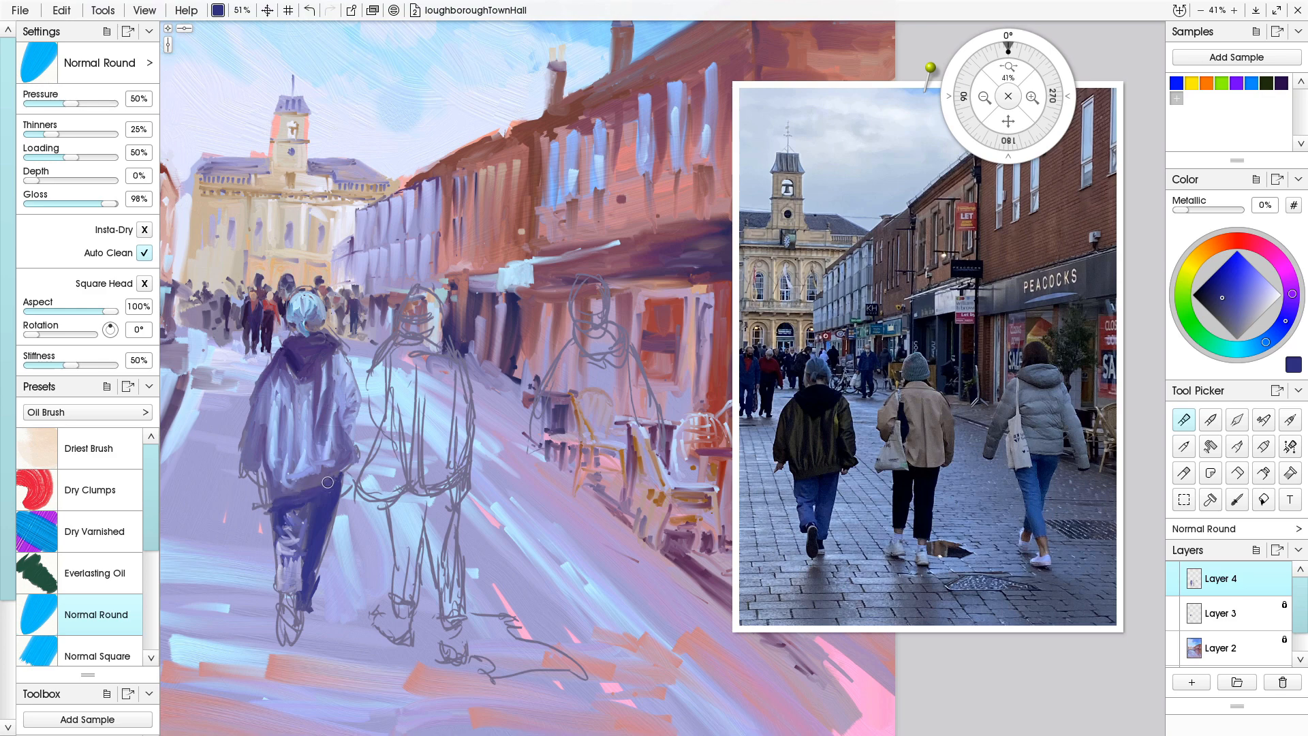
mouse_move(299, 497)
left_mouse_down()
mouse_move(283, 610)
mouse_move(279, 589)
mouse_move(287, 621)
mouse_move(293, 602)
mouse_move(284, 635)
mouse_move(295, 606)
mouse_move(282, 634)
mouse_move(303, 615)
mouse_move(294, 658)
mouse_move(290, 605)
mouse_move(279, 641)
left_mouse_up()
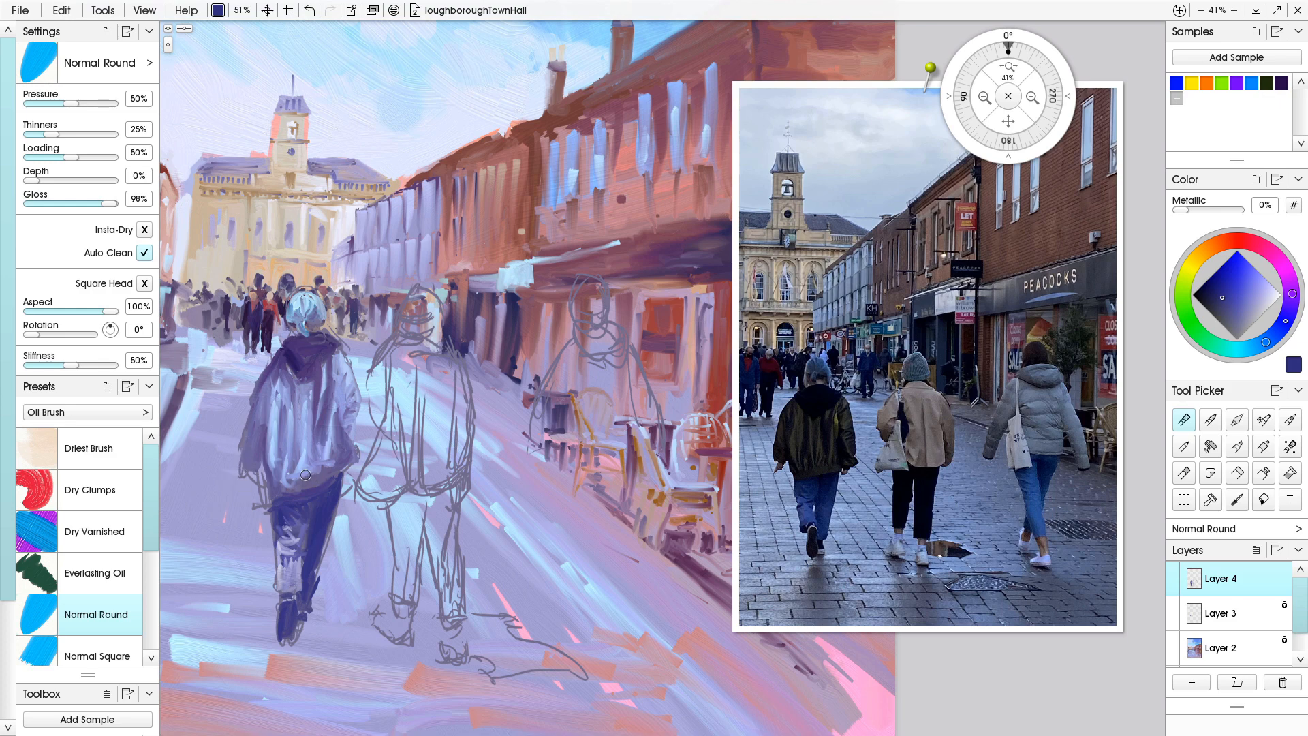
- Paint the first figure's left hand in a sampled greyish purple, redoing the stroke, and tidy the figure's right outline
left_click(308, 517, "alt")
left_click_drag(242, 496, 252, 475)
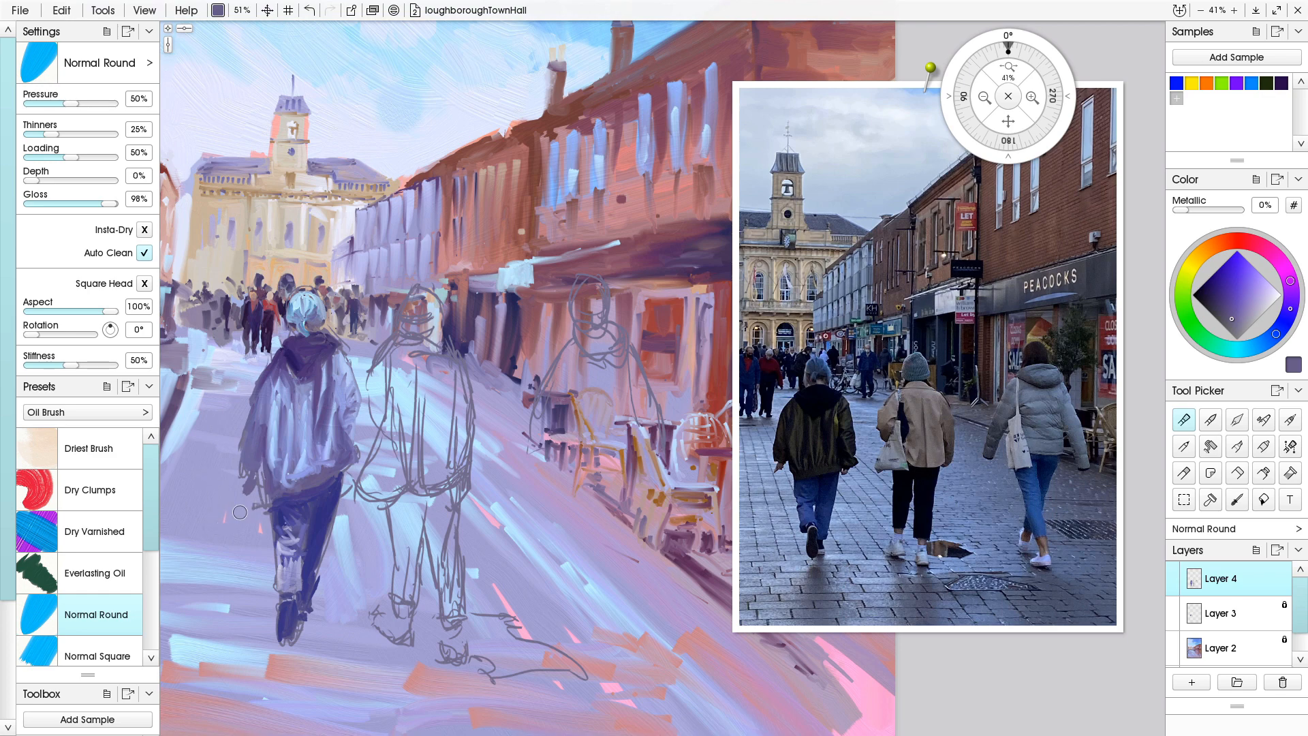
key("ctrl")
key("ctrl+z")
left_click_drag(256, 499, 261, 480)
mouse_move(356, 442)
left_mouse_down()
mouse_move(364, 434)
mouse_move(317, 631)
mouse_move(328, 605)
left_mouse_up()
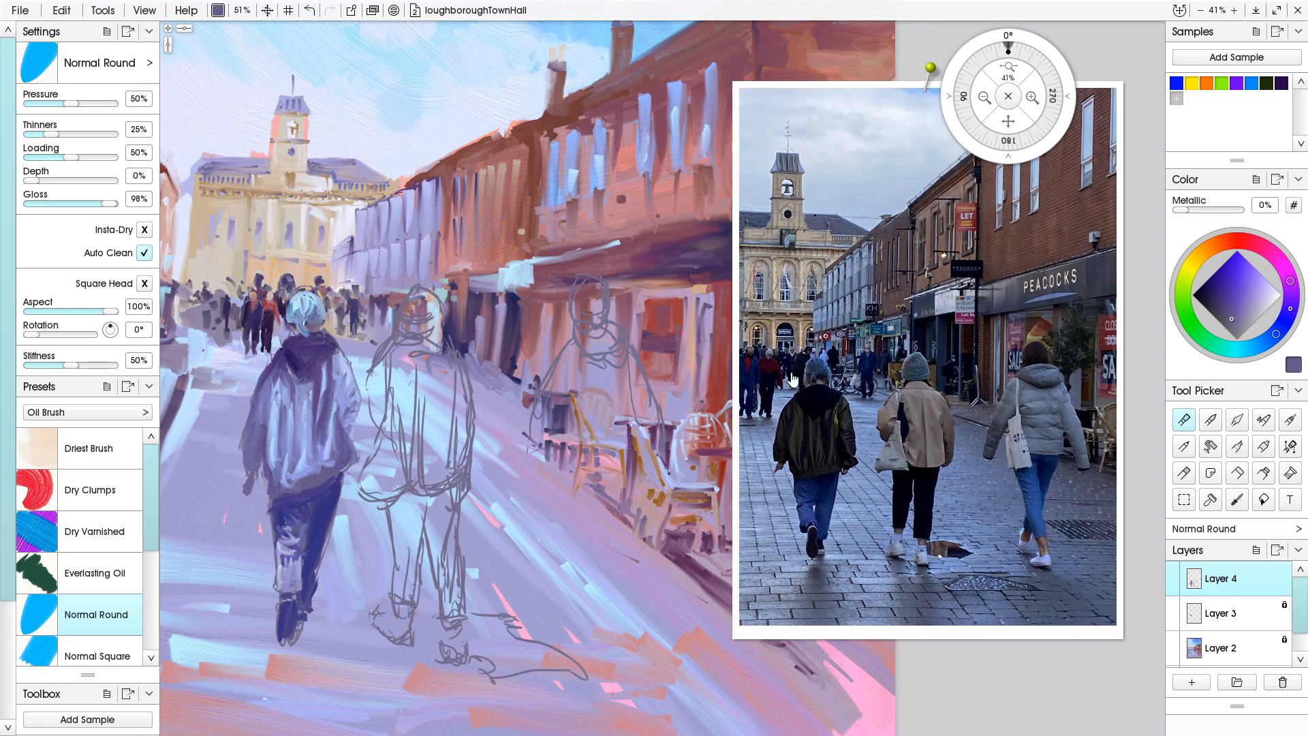
- Pick a muted grey green and tint the folds of the first figure's jacket with it
left_click(1207, 342)
left_click_drag(1231, 312, 1230, 325)
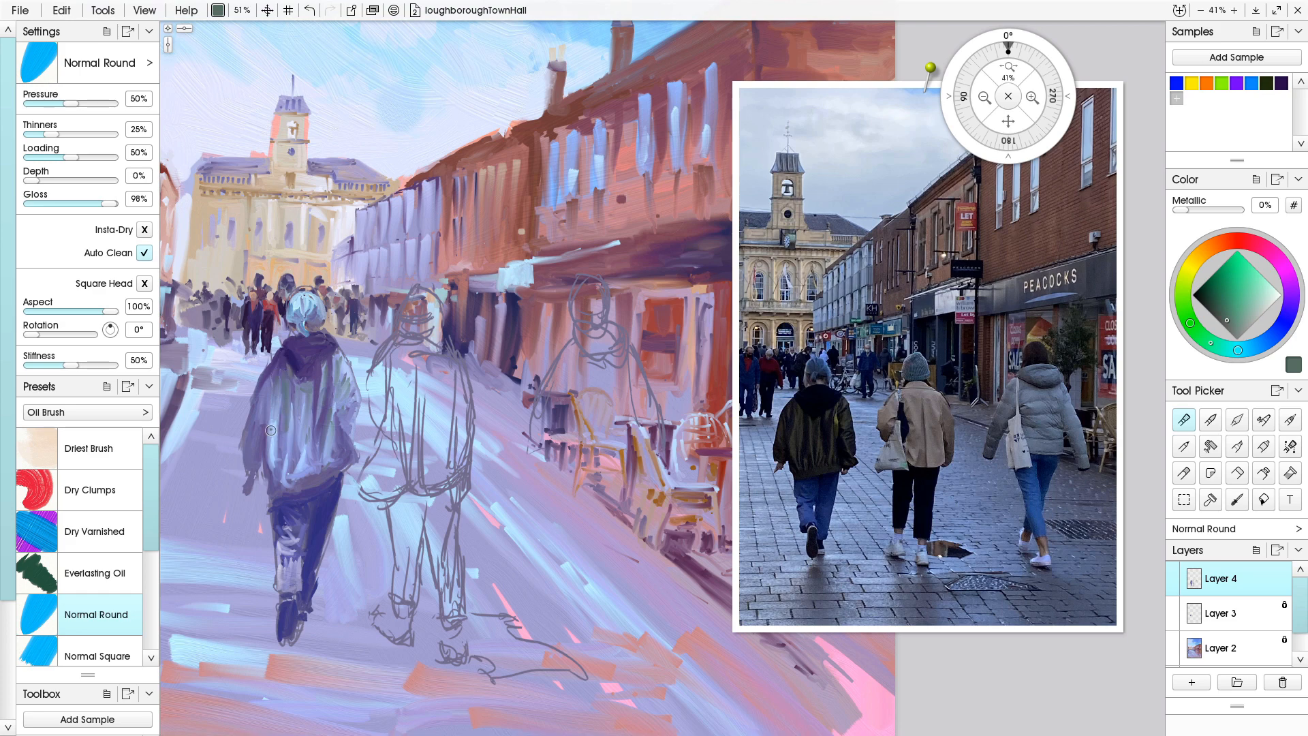
left_click_drag(269, 387, 261, 412)
- Paint the second figure's hat in greyish blue tones sampled from the canvas
left_click_drag(303, 407, 199, 436, "ctrl")
key("ctrl+minus")
mouse_move(418, 438)
left_mouse_down()
mouse_move(382, 466)
mouse_move(434, 451)
mouse_move(443, 433)
mouse_move(385, 459)
mouse_move(406, 455)
left_mouse_up()
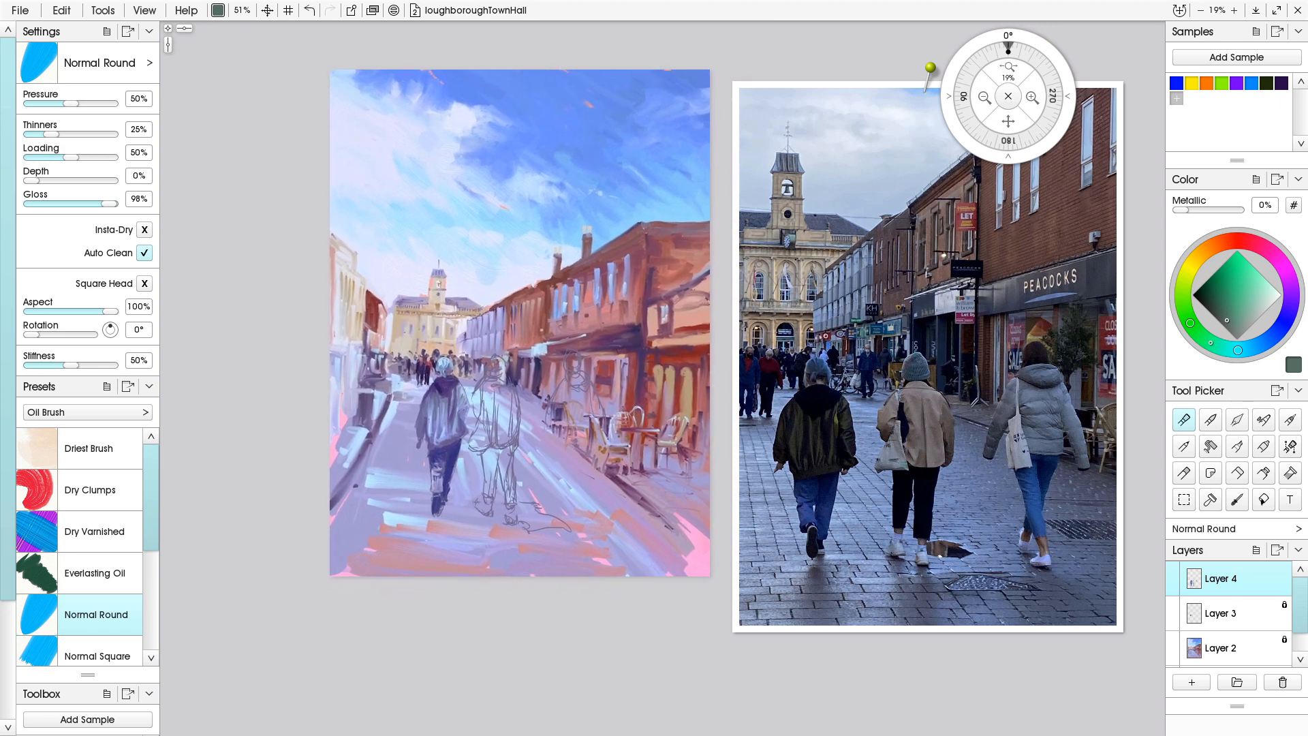
scroll(426, 468, "up", 1)
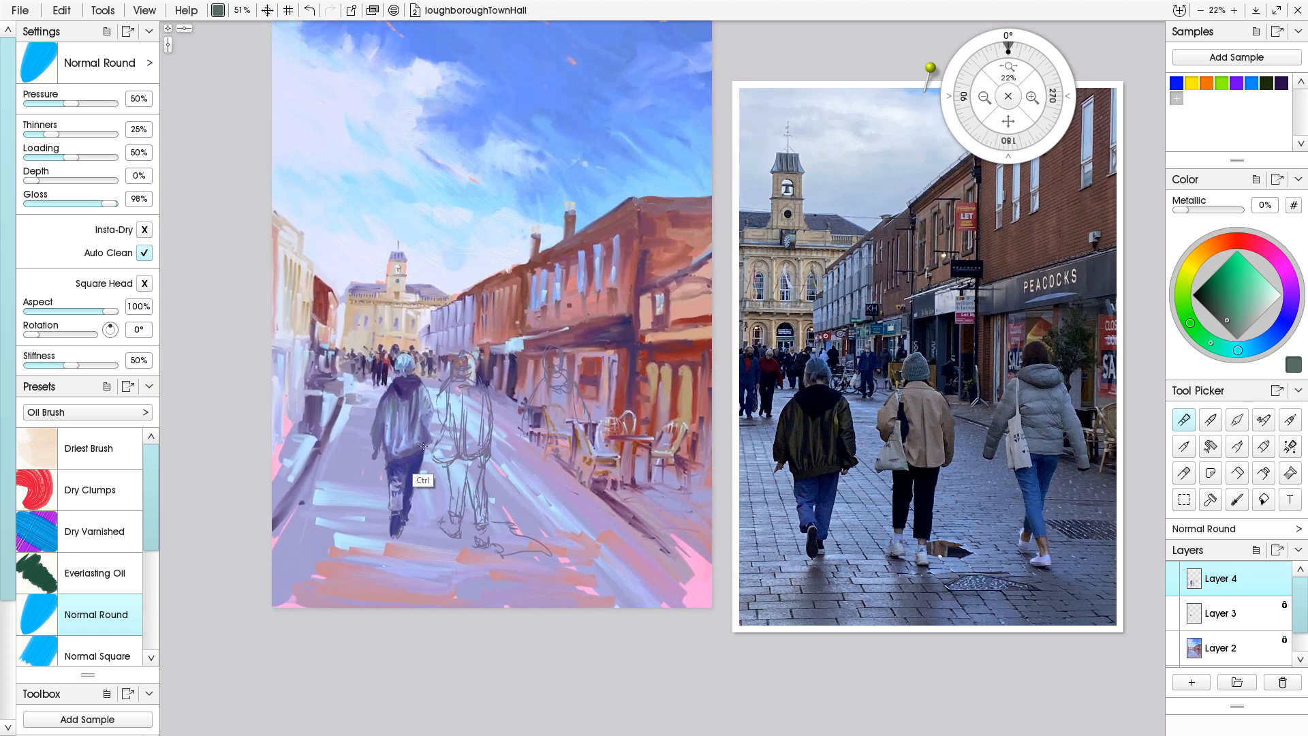
scroll(417, 481, "up", 1)
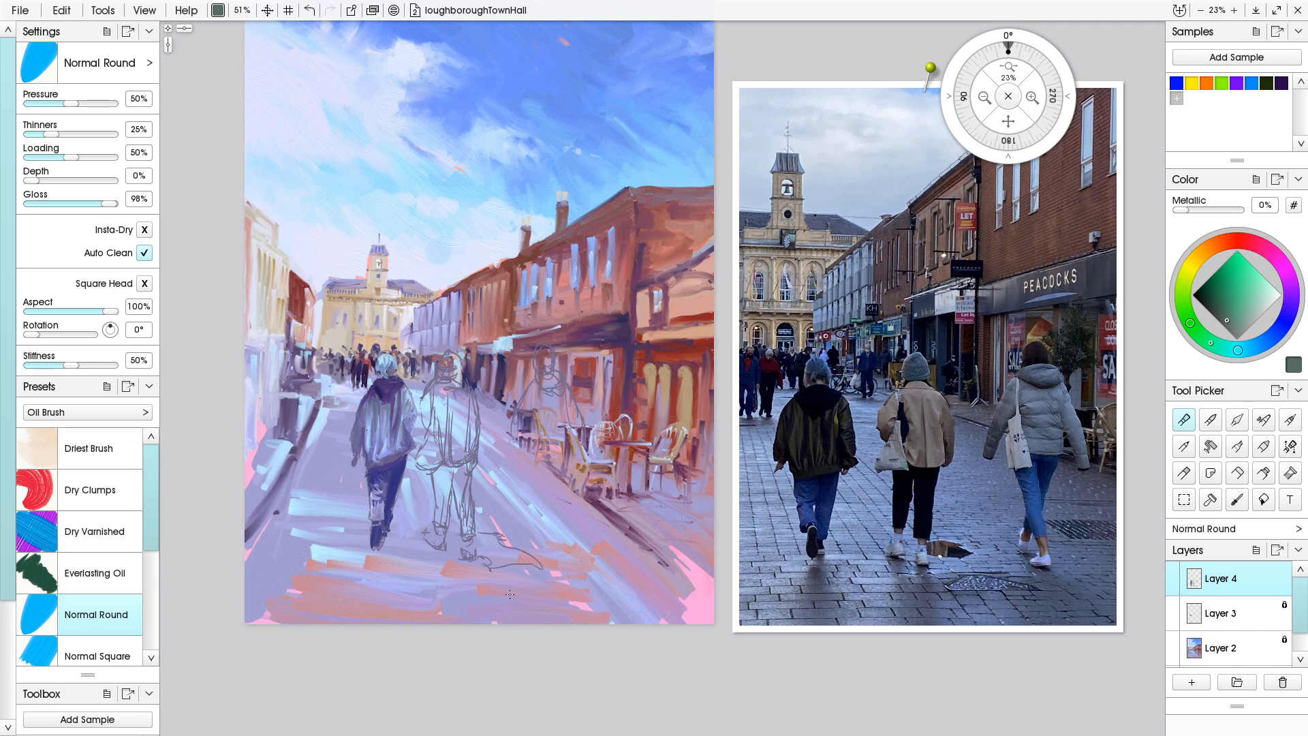
mouse_move(790, 632)
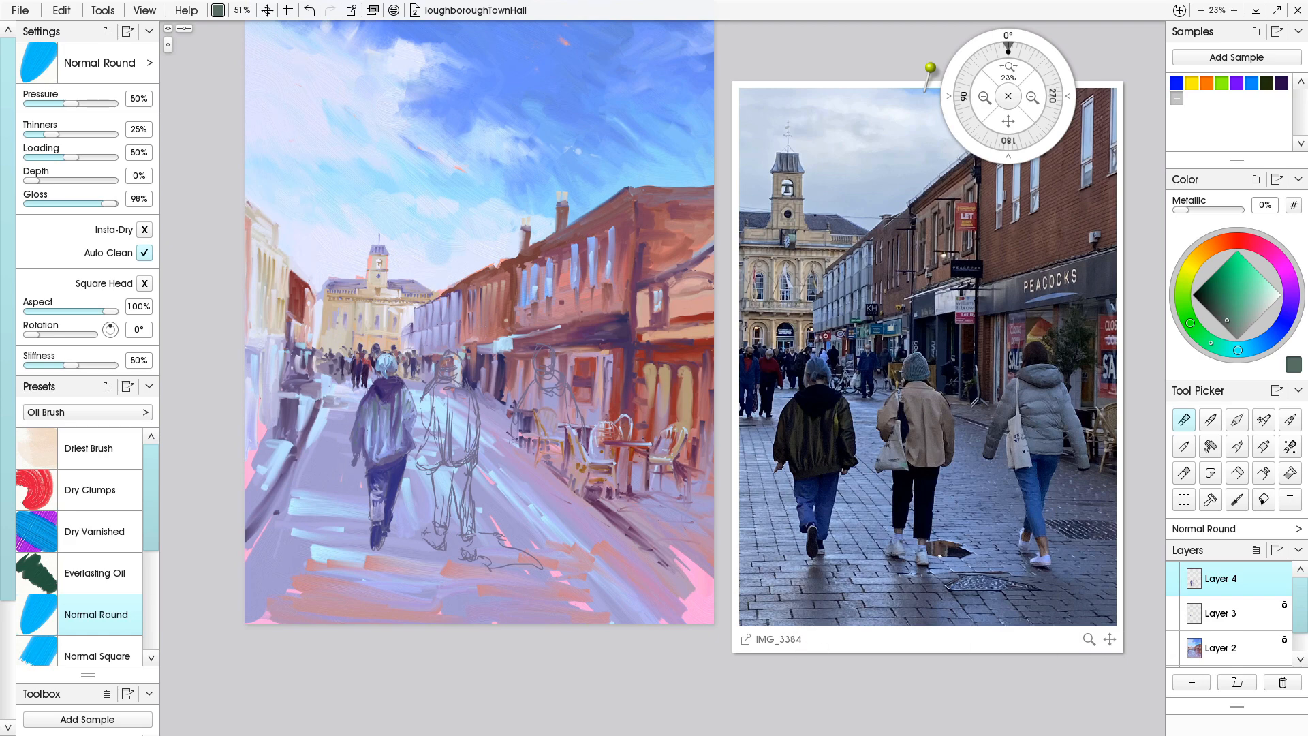
scroll(404, 470, "up", 3)
left_click(479, 295, "alt")
left_click_drag(480, 295, 485, 393)
left_click(481, 320, "alt")
- Block in the second figure's jacket shoulders, sleeves and back with colours sampled from the canvas
left_click(493, 367, "alt")
left_click(461, 330)
left_click(483, 347, "alt")
mouse_move(484, 347)
left_mouse_down()
mouse_move(484, 428)
mouse_move(501, 433)
mouse_move(458, 413)
left_mouse_up()
left_click_drag(498, 344, 507, 426)
mouse_move(444, 349)
left_mouse_down()
mouse_move(438, 405)
mouse_move(432, 394)
mouse_move(467, 404)
mouse_move(477, 464)
left_mouse_up()
left_click(394, 474, "alt")
left_click_drag(452, 372, 461, 443)
- Shift the colour to a muted warm beige and paint the second figure's jacket folds, sleeves and hem
left_click_drag(1281, 266, 1235, 240)
left_click(1237, 306)
left_click(1207, 249)
left_click(438, 401, "alt")
left_click_drag(439, 388, 432, 403)
left_click_drag(455, 374, 462, 414)
left_click_drag(508, 373, 511, 456)
left_click(507, 462, "alt")
left_click(513, 416, "alt")
mouse_move(506, 408)
left_mouse_down()
mouse_move(485, 501)
mouse_move(463, 483)
left_mouse_up()
- Block in both legs of the second figure's trousers with a sampled dark purple
left_click(503, 463, "alt")
mouse_move(497, 480)
left_mouse_down()
mouse_move(503, 538)
mouse_move(485, 508)
mouse_move(508, 555)
left_mouse_up()
left_click_drag(470, 481, 457, 538)
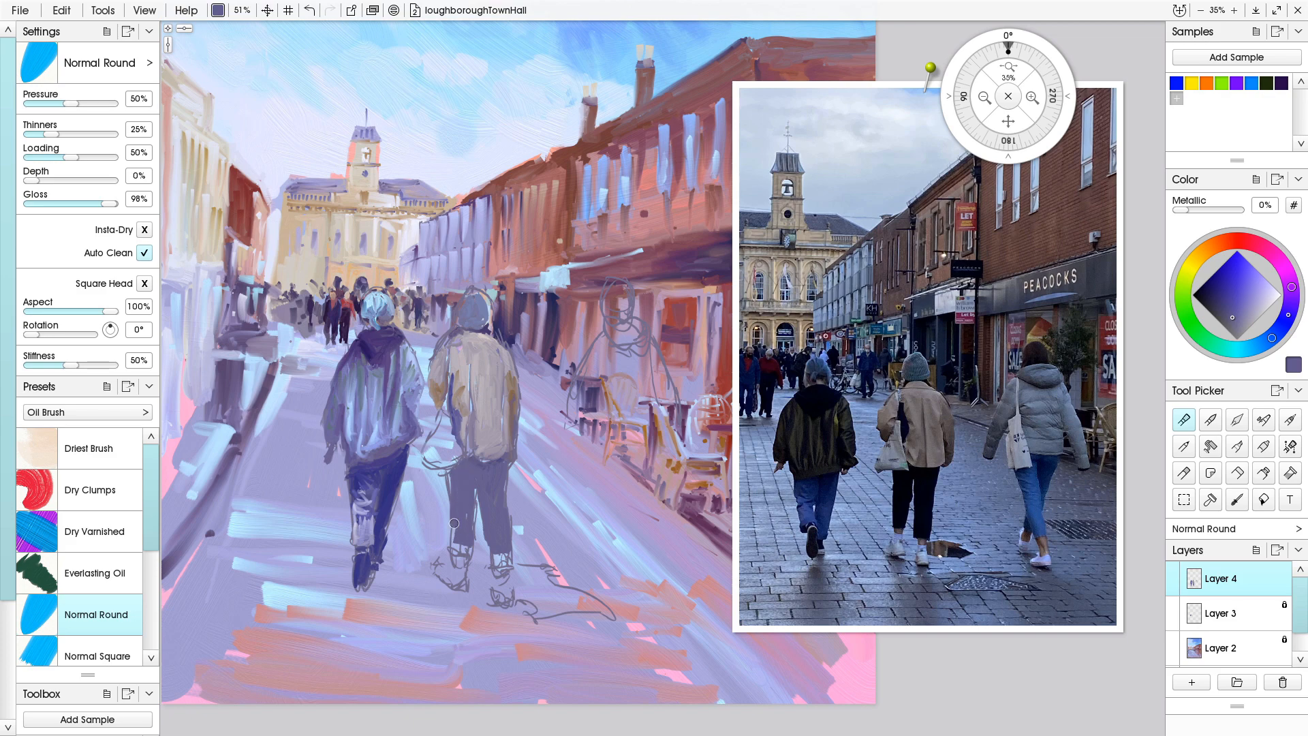
- Paint the second figure's pale shoulder bag and brush across the jacket from the shoulder to the sleeve
left_click(447, 436, "alt")
left_click_drag(448, 420, 449, 446)
mouse_move(503, 335)
left_mouse_down()
mouse_move(509, 403)
mouse_move(427, 399)
mouse_move(444, 403)
mouse_move(455, 454)
mouse_move(437, 402)
left_mouse_up()
left_click(448, 451, "alt")
left_click(424, 398, "alt")
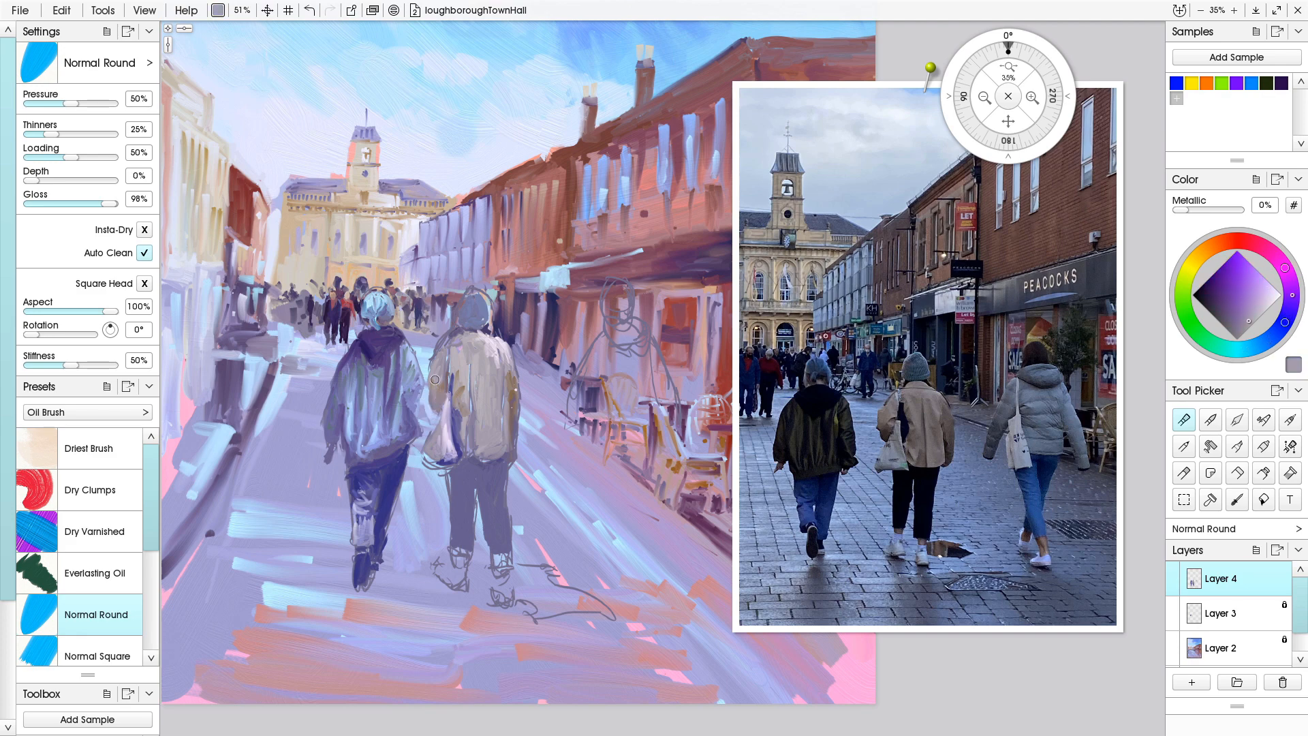
- Paint the second figure's socks and pale shoes with colours sampled from the canvas
left_click(480, 311, "alt")
mouse_move(501, 552)
left_mouse_down()
mouse_move(501, 564)
mouse_move(457, 563)
mouse_move(504, 574)
mouse_move(439, 579)
mouse_move(493, 581)
mouse_move(519, 601)
left_mouse_up()
left_click(484, 353, "alt")
left_click(485, 553, "alt")
mouse_move(519, 601)
left_mouse_down()
mouse_move(454, 594)
mouse_move(470, 576)
mouse_move(452, 575)
left_mouse_up()
left_click(443, 560, "alt")
- Paint a dark puddle on the paving beside the second figure's feet
left_click(470, 576, "alt")
mouse_move(521, 568)
left_mouse_down()
mouse_move(604, 615)
mouse_move(518, 589)
mouse_move(554, 602)
mouse_move(539, 591)
mouse_move(532, 613)
mouse_move(596, 598)
mouse_move(550, 566)
mouse_move(547, 617)
mouse_move(545, 582)
left_mouse_up()
left_click(472, 460, "alt")
left_click(553, 617, "alt")
- Shade the folds of the second figure's trousers below the jacket with sampled tones
left_click(479, 332, "alt")
left_click(500, 614, "alt")
left_click(454, 451, "alt")
mouse_move(488, 464)
left_mouse_down()
mouse_move(492, 514)
mouse_move(457, 470)
mouse_move(457, 511)
left_mouse_up()
left_click(423, 456, "alt")
left_click(424, 457, "alt")
left_click(426, 462, "alt")
left_click_drag(429, 469, 437, 540)
left_click_drag(416, 467, 415, 630)
left_click_drag(522, 478, 681, 677)
left_click_drag(622, 516, 693, 589)
key("ctrl+z")
key("ctrl+z")
key("ctrl+z")
key("ctrl+z")
key("ctrl+z")
- Sample a dark purple and draw thin diagonal paving lines across the street in front and to the right of the walkers
left_click(388, 446, "alt")
mouse_move(423, 478)
left_mouse_down()
mouse_move(411, 590)
mouse_move(440, 511)
left_mouse_up()
key("ctrl+z")
left_click_drag(514, 614, 562, 688)
left_click_drag(514, 496, 535, 515)
left_click_drag(570, 543, 652, 626)
left_click_drag(666, 582, 700, 614)
left_click_drag(668, 534, 731, 599)
- Draw more thin dark paving lines between and to the left of the walkers, plus horizontal ones in the right foreground
left_click_drag(409, 499, 434, 554)
left_click_drag(444, 598, 474, 653)
left_click_drag(388, 557, 407, 629)
left_click_drag(328, 475, 317, 628)
left_click_drag(319, 379, 296, 552)
left_click_drag(289, 477, 271, 520)
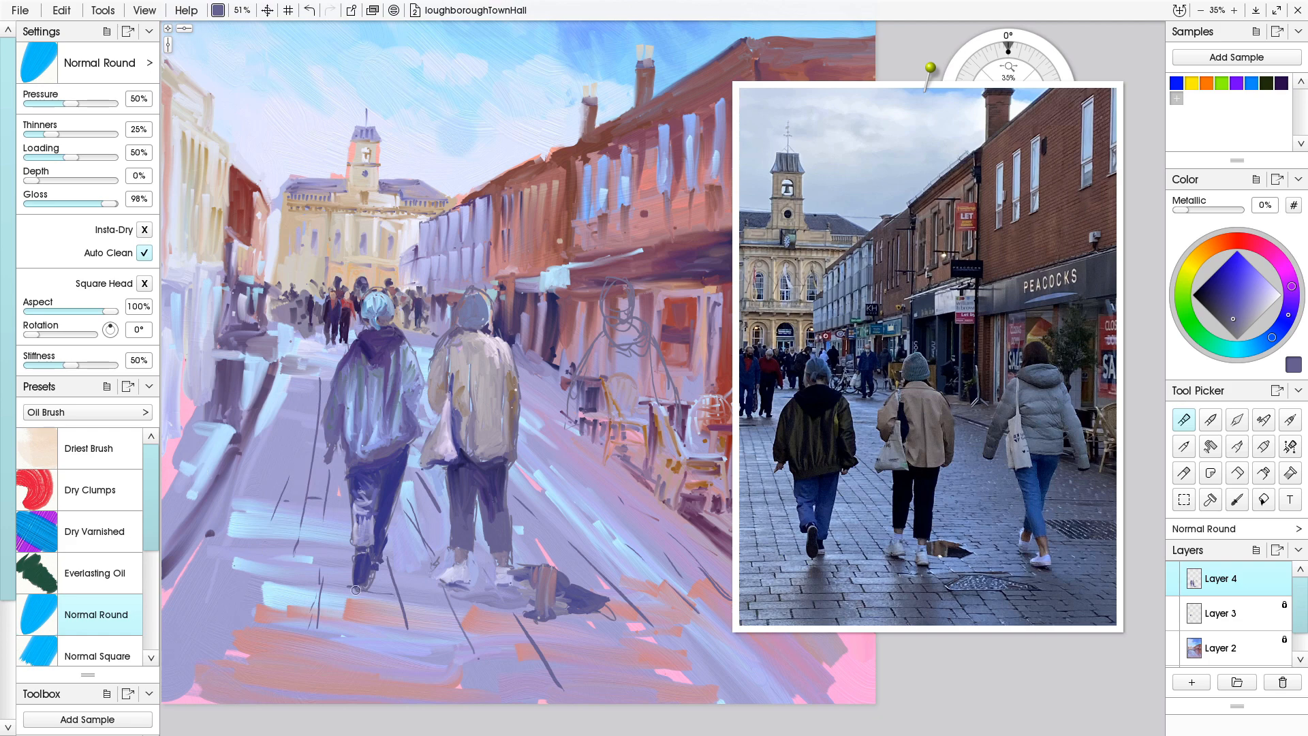
left_click_drag(692, 617, 644, 613)
left_click_drag(660, 642, 593, 642)
- Erase the third walker's sketch and darken the shopfront overhang on the right with sampled dark purple
scroll(509, 442, "down", 4)
scroll(494, 559, "up", 2)
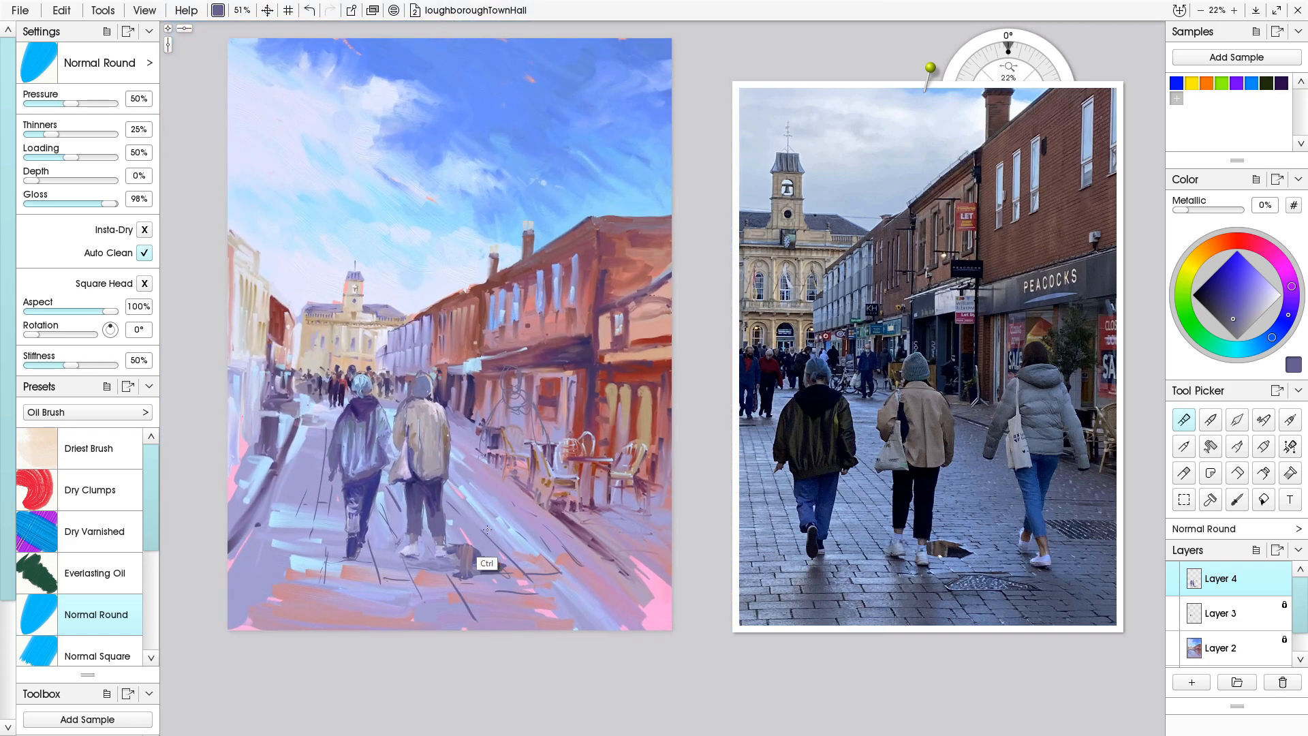
mouse_move(508, 380)
left_mouse_down()
mouse_move(490, 419)
mouse_move(537, 479)
left_mouse_up()
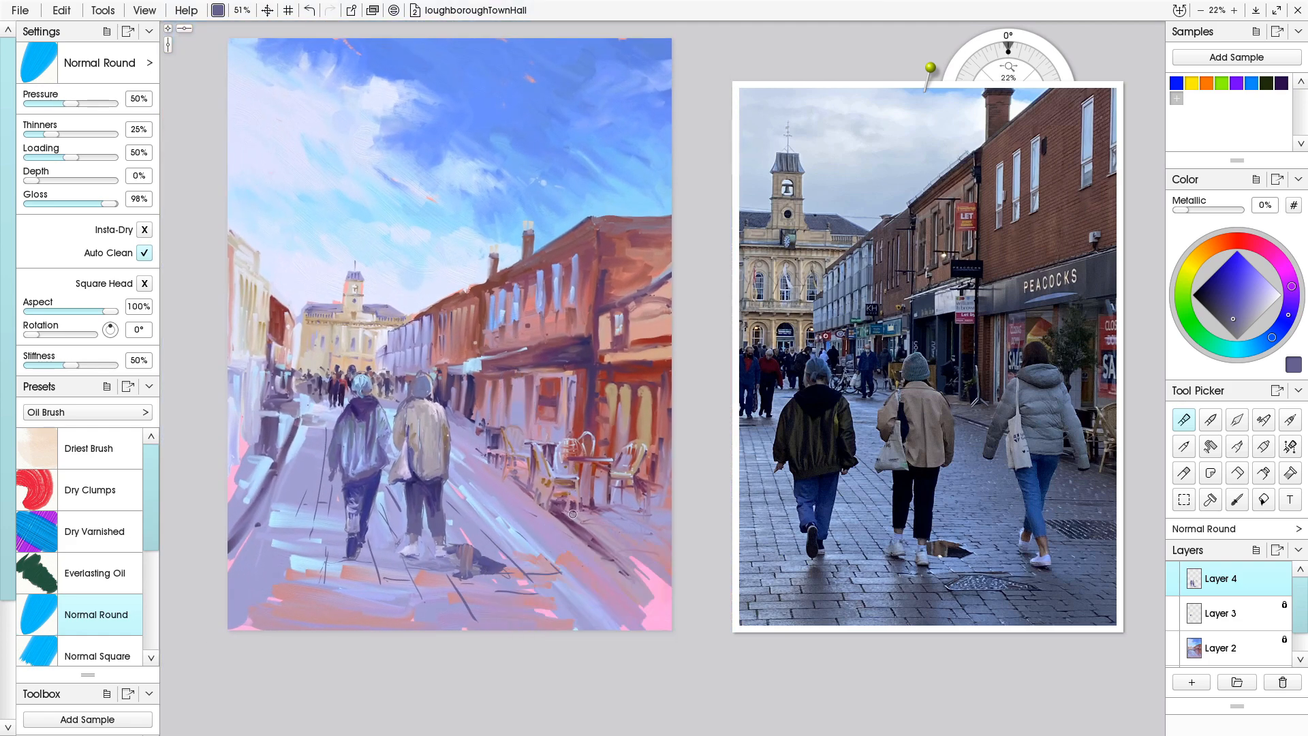
left_click(393, 390, "alt")
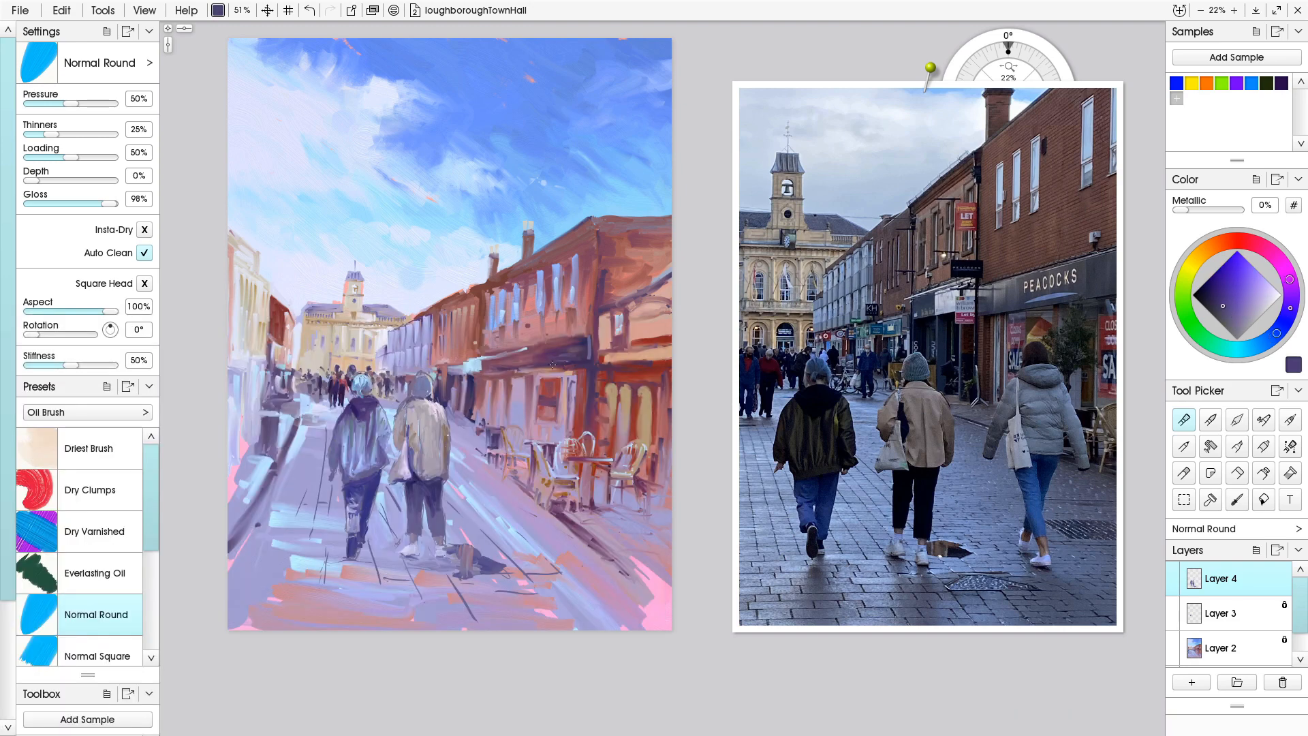
left_click(583, 348, "alt")
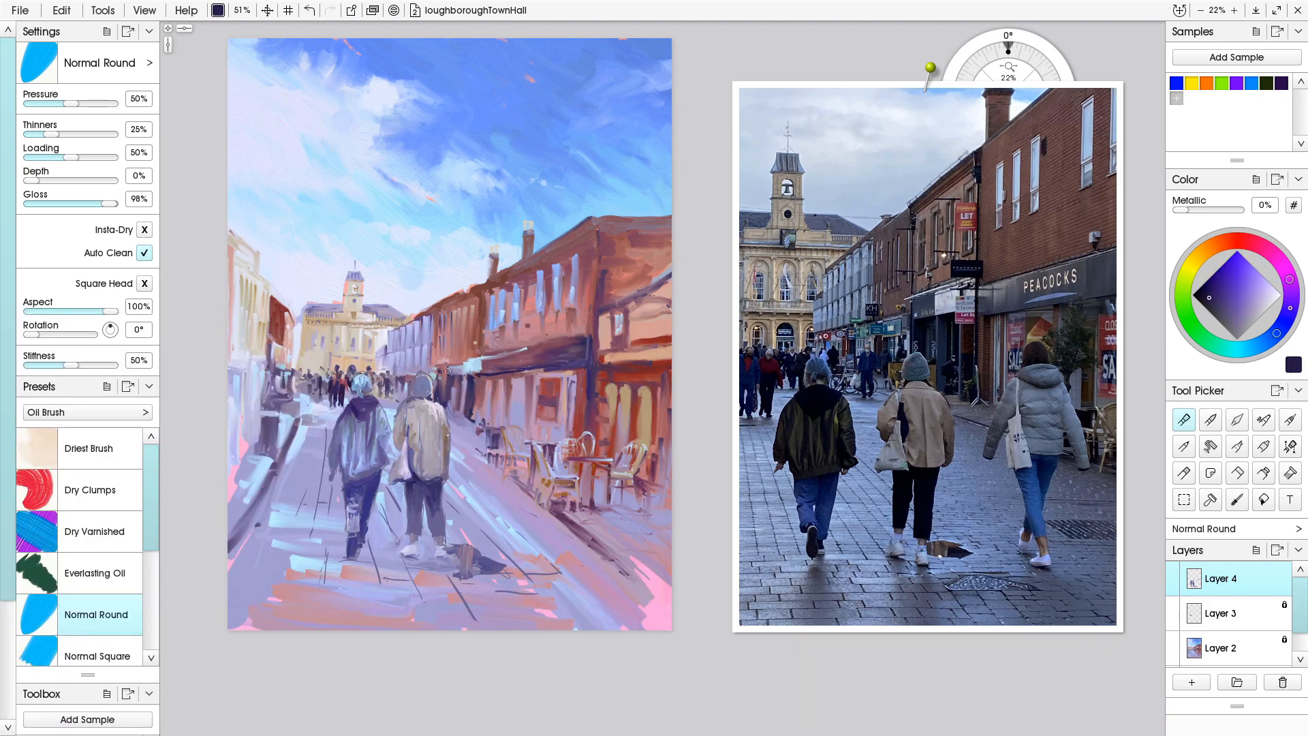
- Add a new layer above Layer 4 and set its blend mode to Multiply
key("ctrl+shift+n")
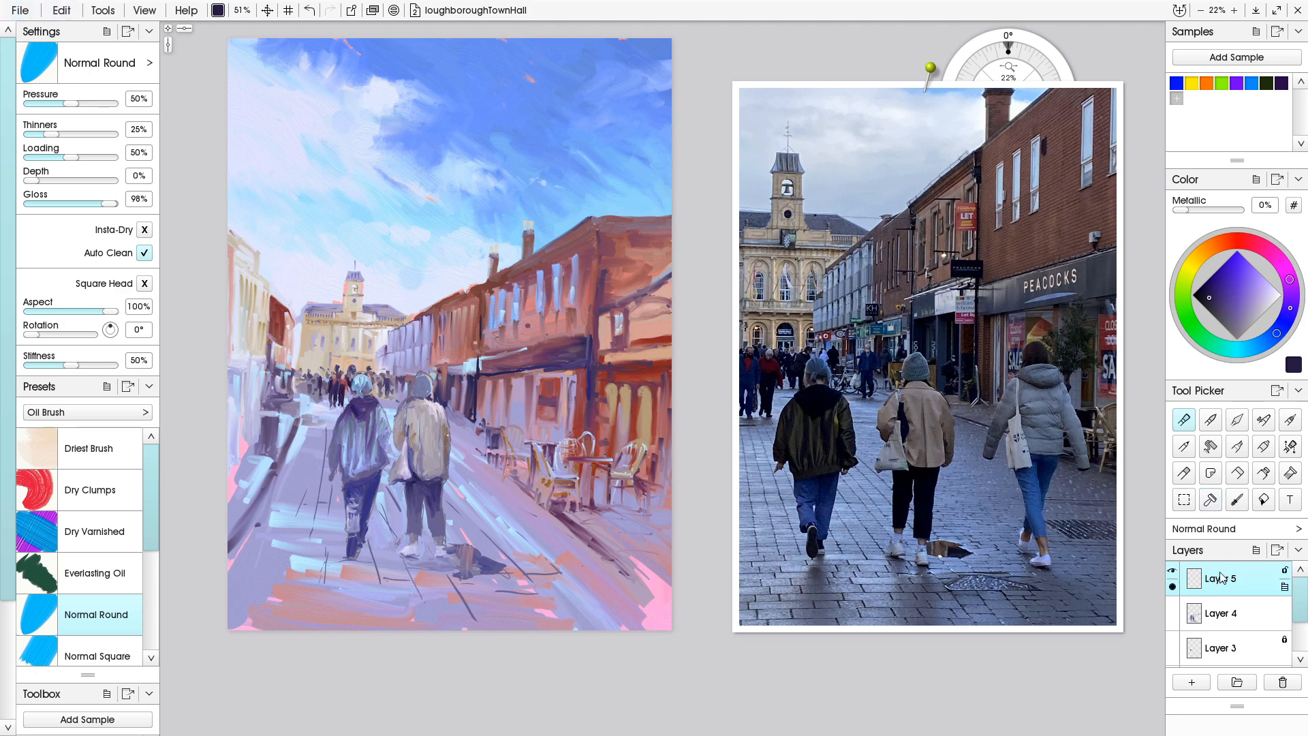
left_click(1285, 588)
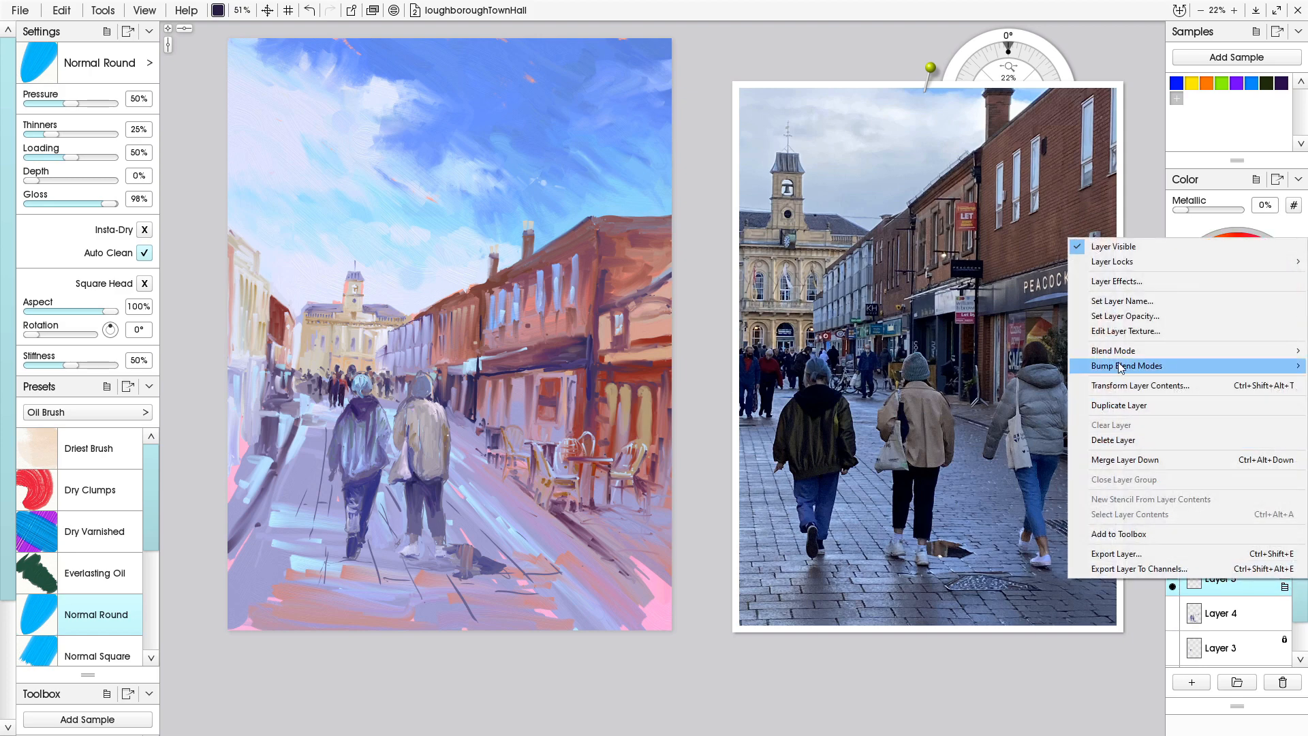
mouse_move(1115, 351)
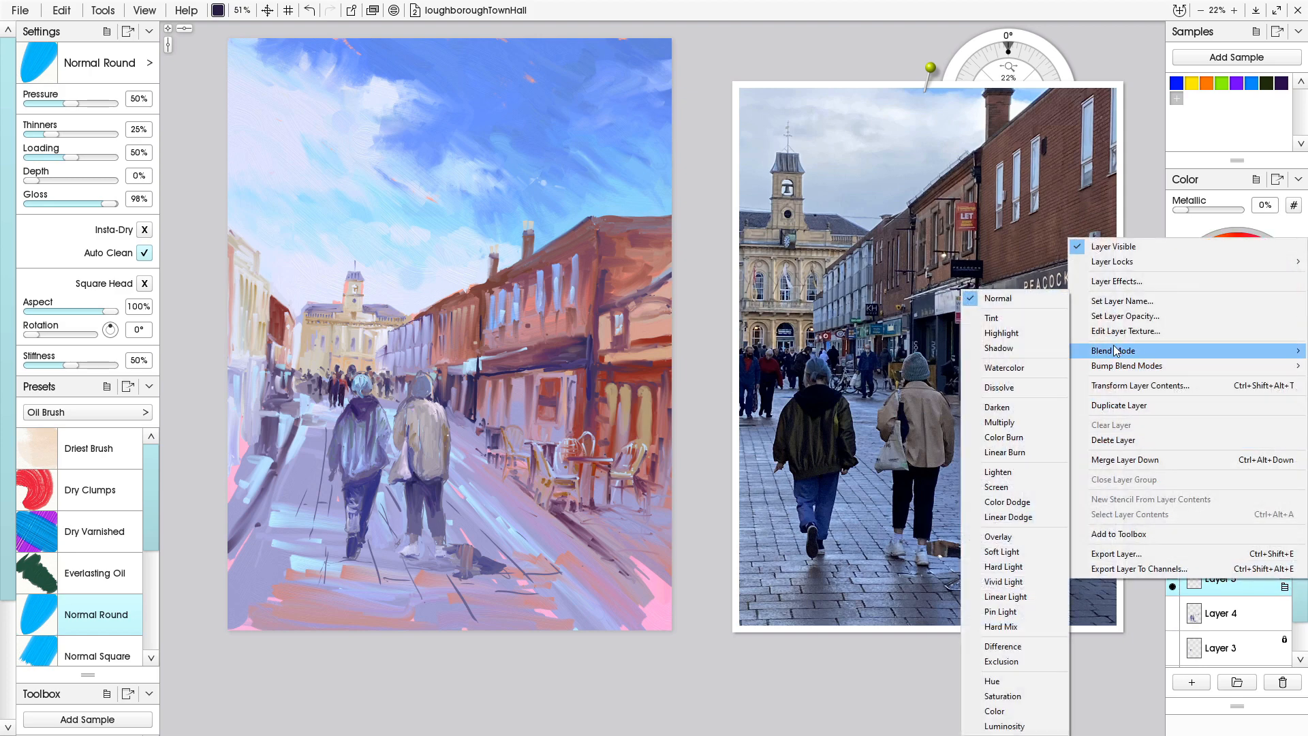
left_click(1000, 422)
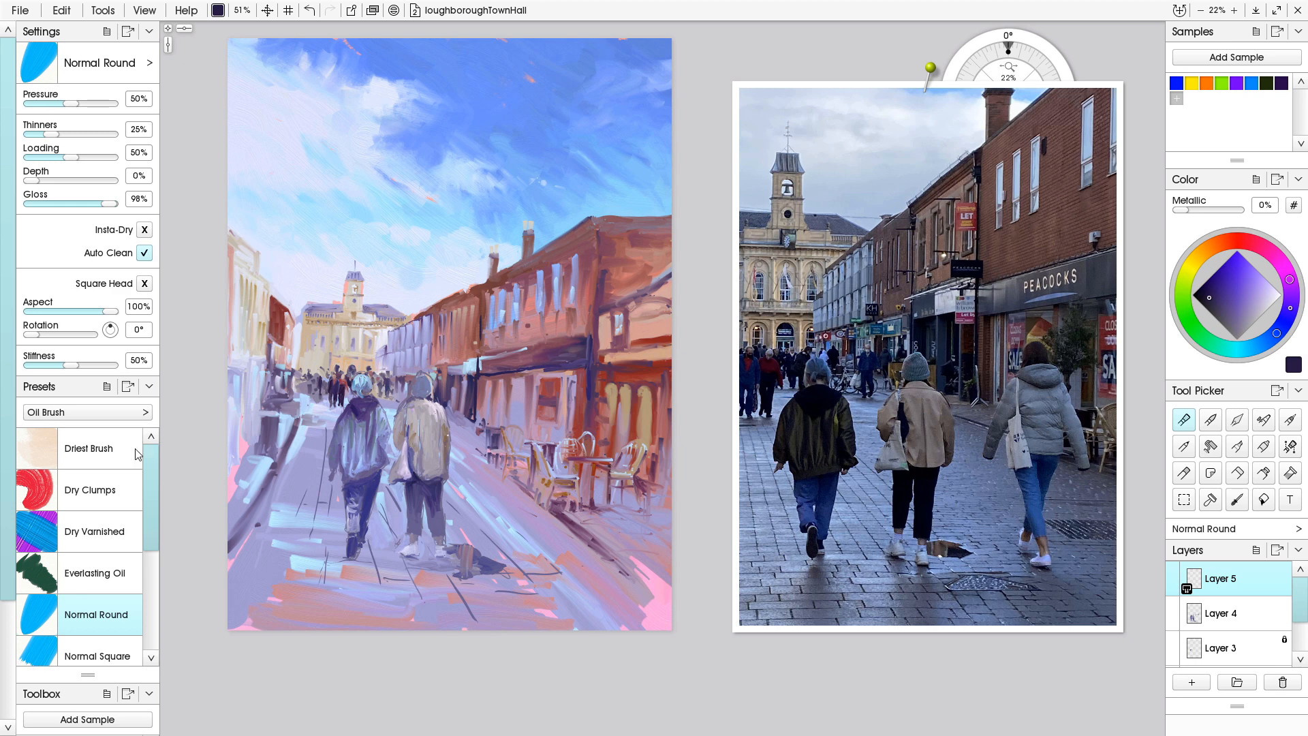
- With the Thick Gloss oil brush at 270% and a muted purple, start darkening the top corner of the nearest right-hand building
left_click_drag(156, 498, 136, 547)
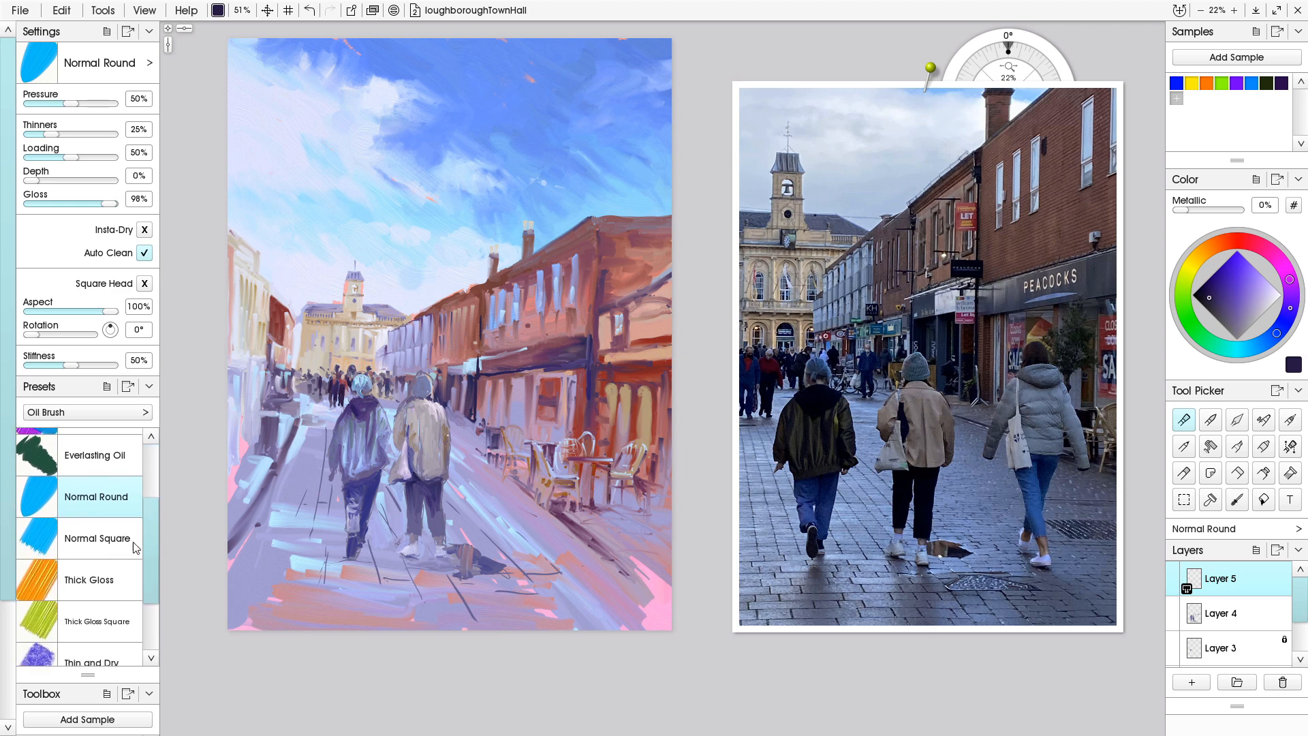
left_click(117, 581)
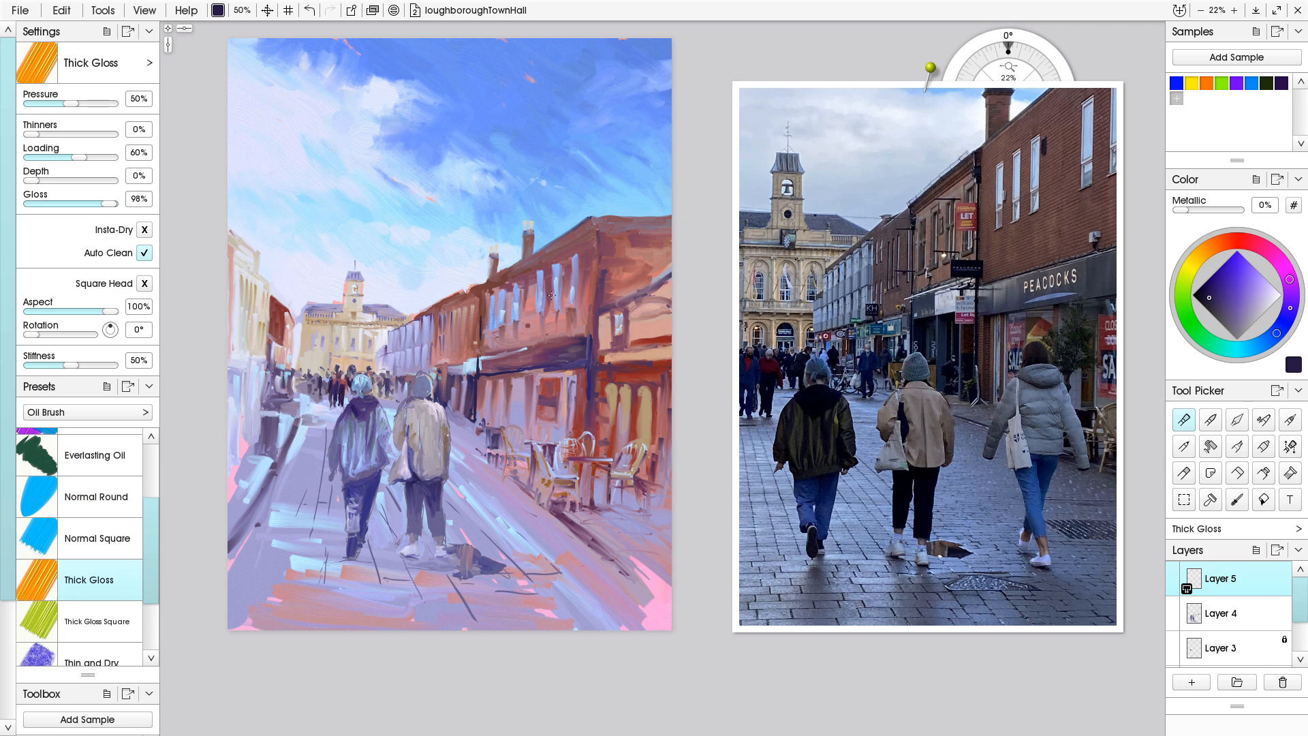
left_click_drag(560, 286, 559, 278)
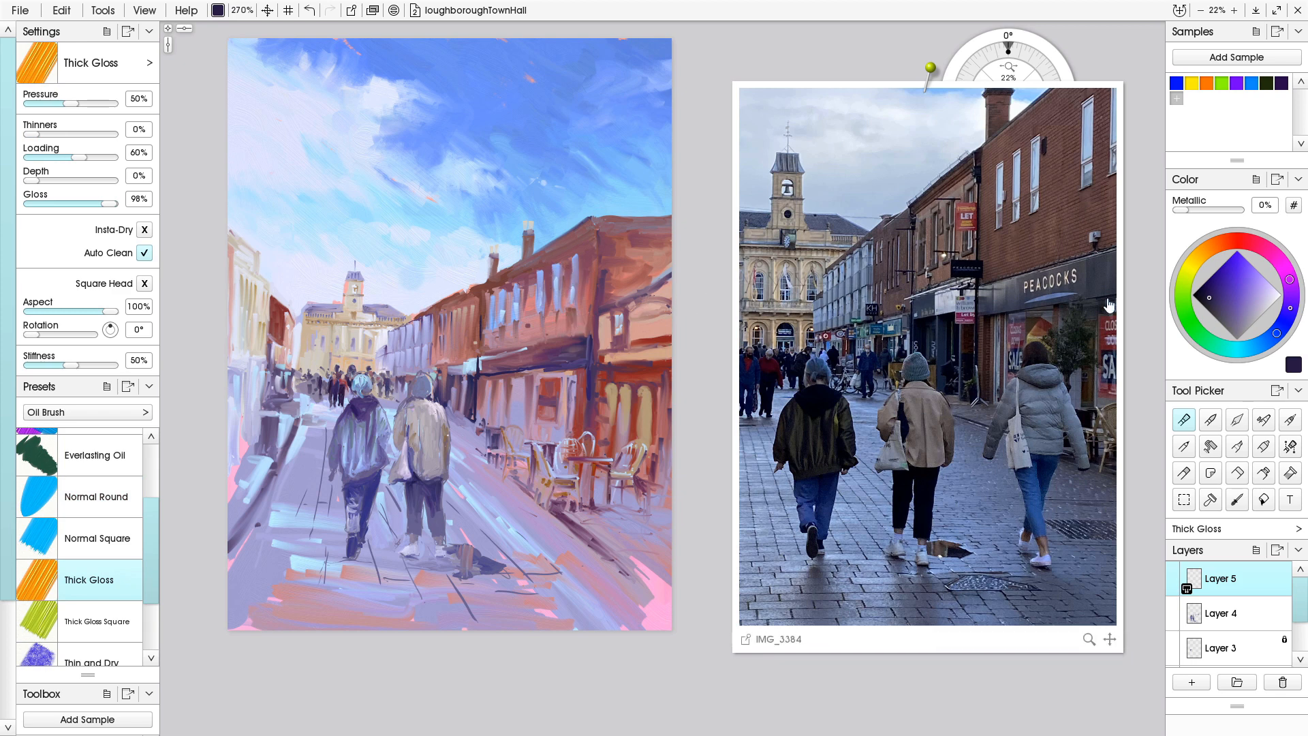
left_click(1233, 315)
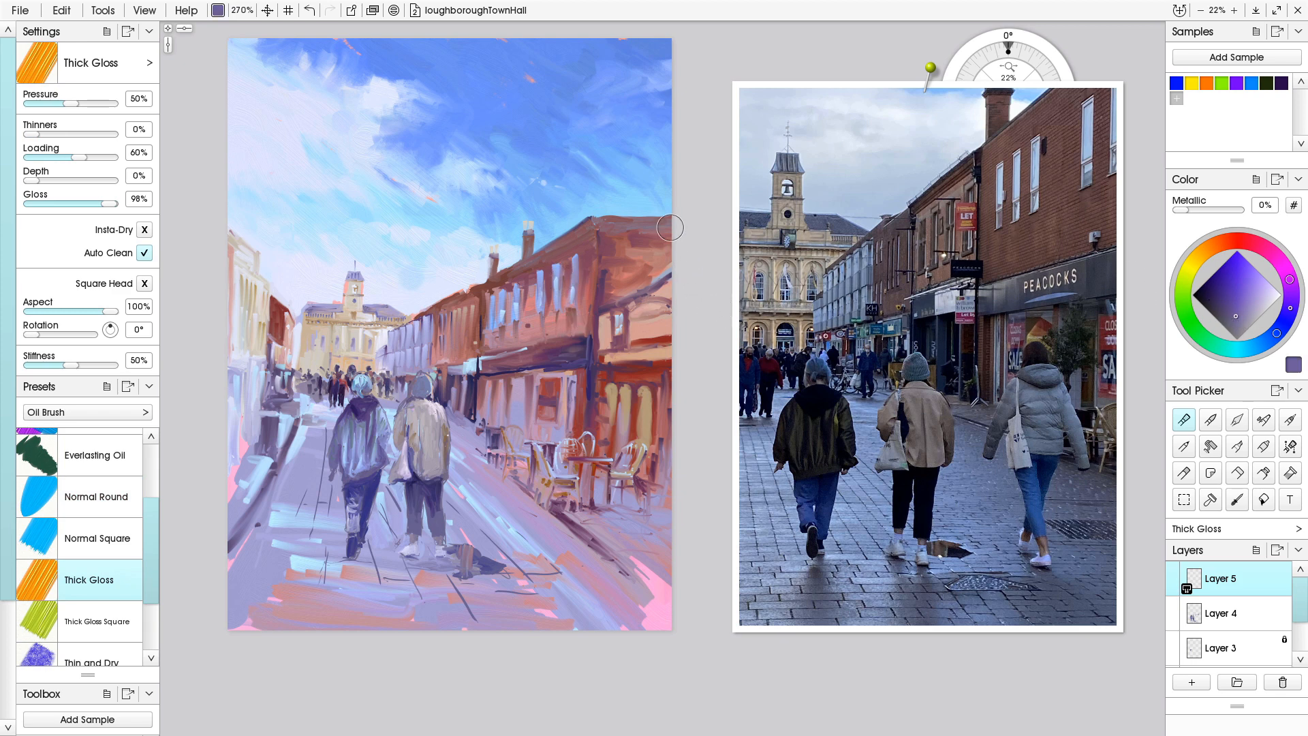
left_click_drag(649, 234, 670, 247)
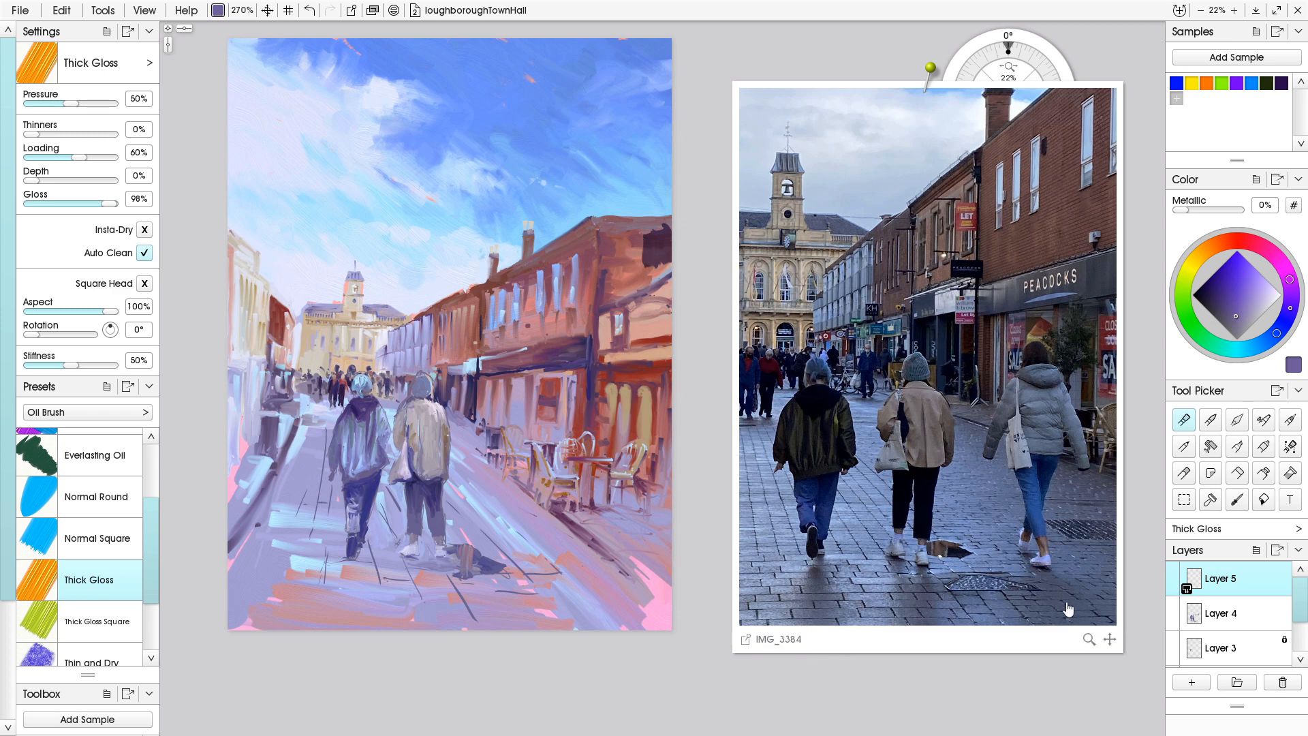
- Reset the reference photo's internal scale and shade the end wall and shopfront of the nearest right-hand building in muted purple
left_click(746, 640)
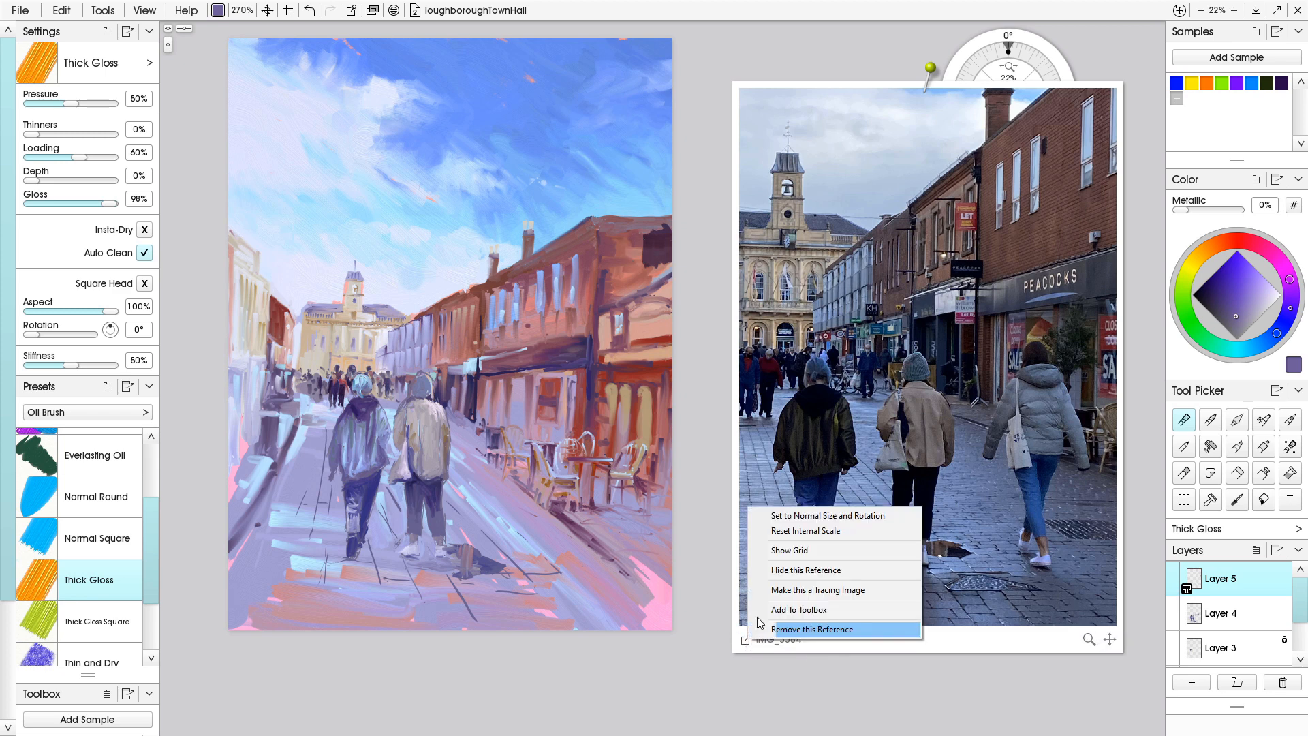
left_click(785, 533)
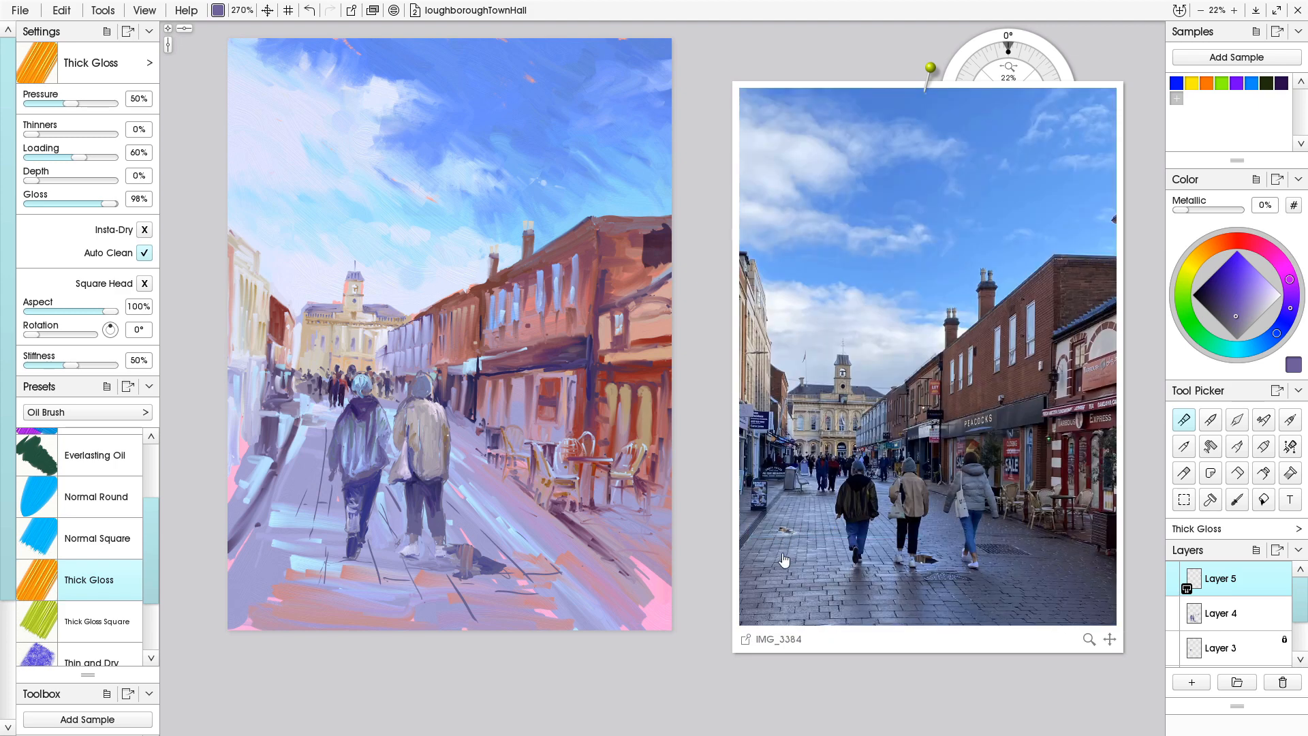
mouse_move(669, 251)
left_mouse_down()
mouse_move(613, 294)
mouse_move(646, 233)
mouse_move(616, 239)
mouse_move(660, 225)
mouse_move(602, 225)
mouse_move(614, 272)
mouse_move(640, 257)
mouse_move(619, 249)
left_mouse_up()
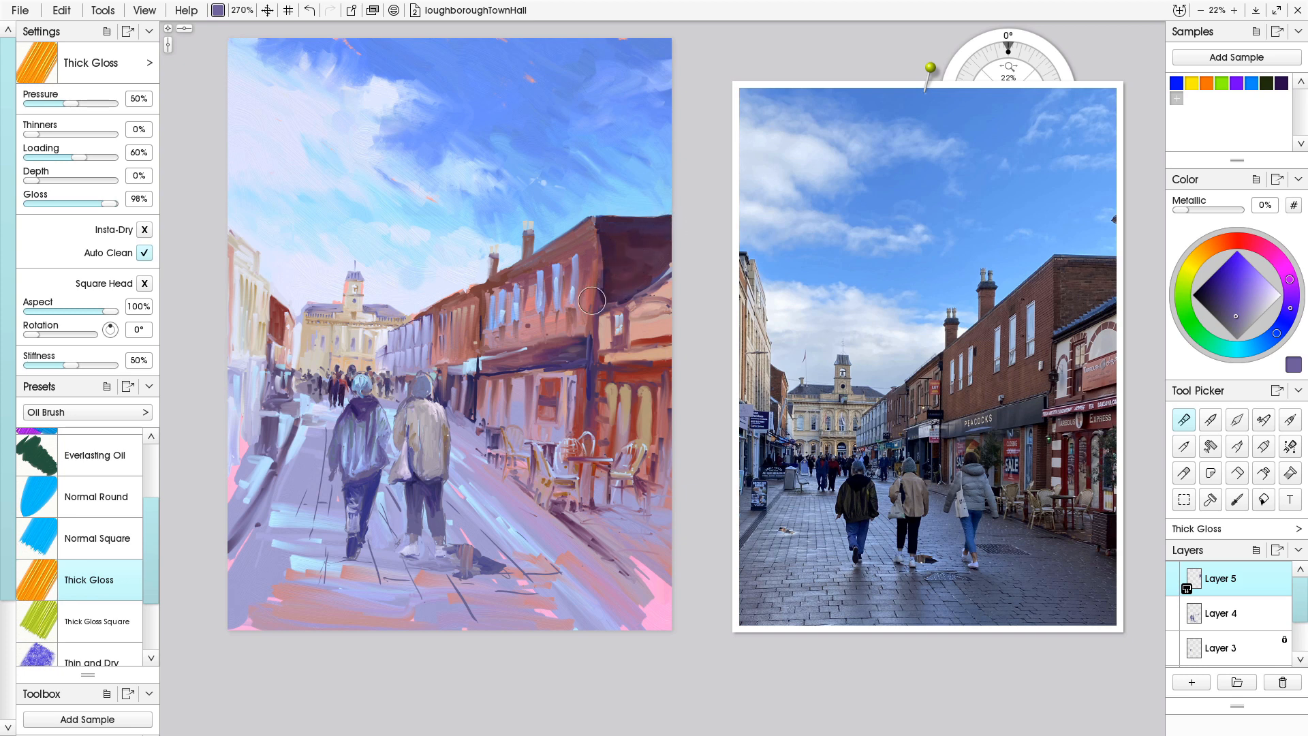
mouse_move(592, 300)
left_mouse_down()
mouse_move(606, 234)
mouse_move(593, 399)
left_mouse_up()
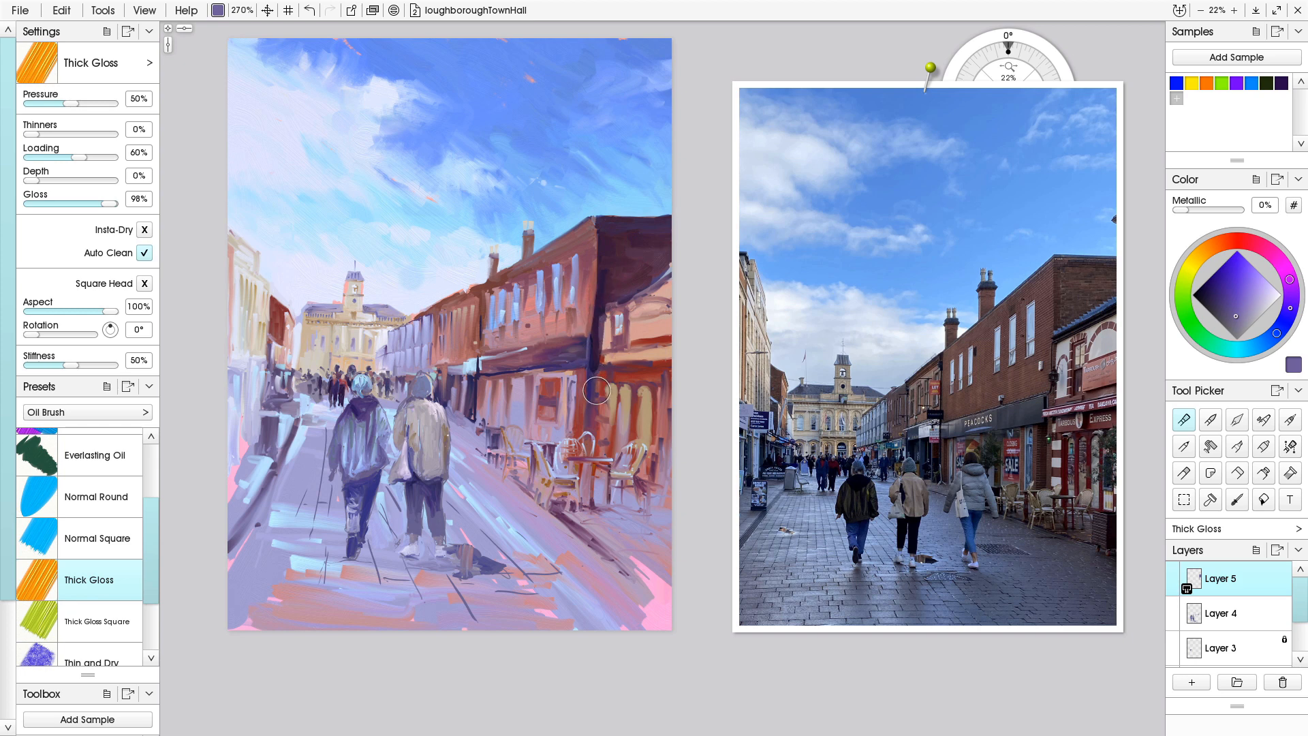
mouse_move(648, 360)
left_mouse_down()
mouse_move(596, 366)
mouse_move(669, 365)
mouse_move(608, 372)
mouse_move(641, 323)
mouse_move(654, 400)
mouse_move(666, 370)
mouse_move(654, 394)
mouse_move(641, 371)
mouse_move(623, 377)
mouse_move(619, 428)
mouse_move(607, 367)
mouse_move(590, 436)
left_mouse_up()
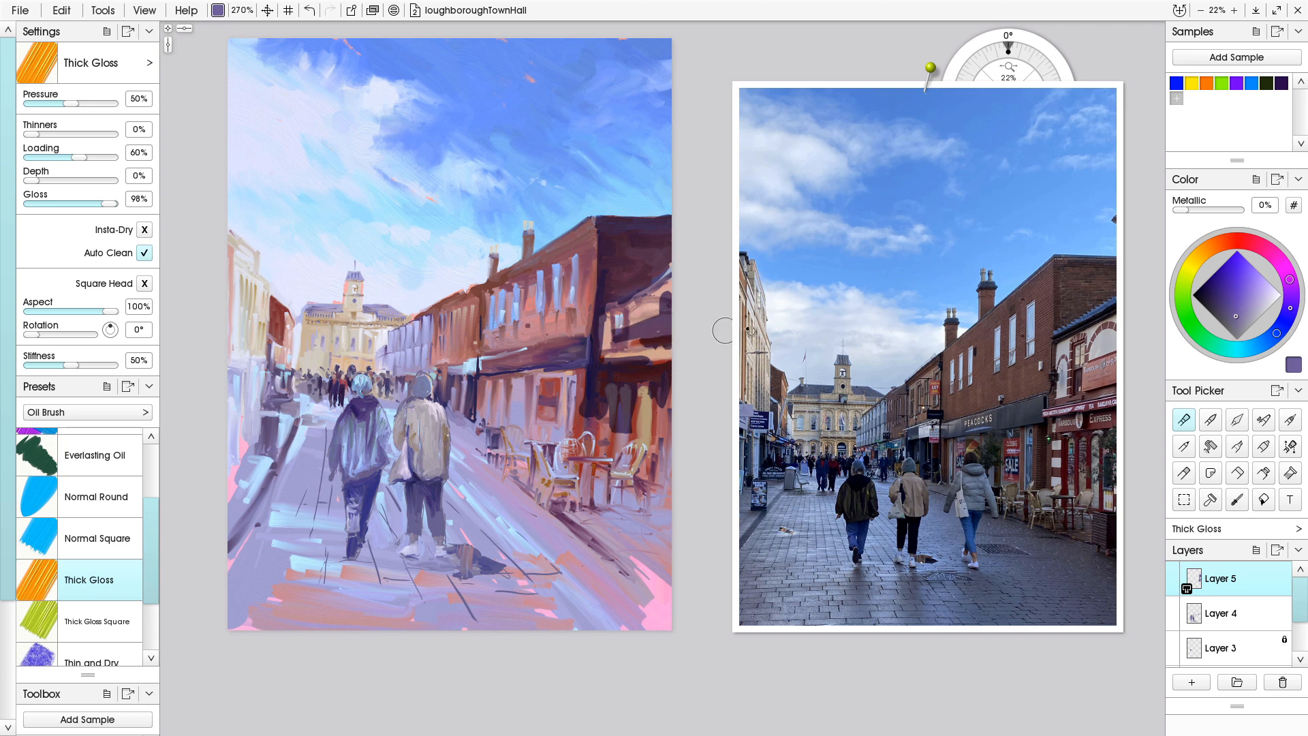
- Pick lighter greyed purples and glaze the upper facade and shopfront at the street's right edge
left_click(1252, 296)
mouse_move(672, 288)
left_mouse_down()
mouse_move(623, 335)
mouse_move(617, 320)
mouse_move(613, 346)
left_mouse_up()
left_click(1275, 292)
mouse_move(668, 297)
left_mouse_down()
mouse_move(608, 322)
mouse_move(617, 337)
mouse_move(636, 324)
mouse_move(667, 344)
mouse_move(612, 336)
left_mouse_up()
left_click(1253, 307)
mouse_move(607, 356)
left_mouse_down()
mouse_move(671, 348)
mouse_move(604, 365)
mouse_move(651, 387)
mouse_move(655, 420)
mouse_move(637, 424)
mouse_move(662, 446)
mouse_move(669, 392)
mouse_move(675, 509)
mouse_move(667, 476)
mouse_move(663, 518)
mouse_move(644, 514)
mouse_move(648, 460)
mouse_move(638, 520)
mouse_move(617, 459)
mouse_move(632, 428)
mouse_move(604, 460)
mouse_move(639, 427)
mouse_move(655, 450)
mouse_move(643, 466)
mouse_move(606, 421)
mouse_move(603, 488)
mouse_move(598, 501)
mouse_move(600, 481)
mouse_move(582, 487)
mouse_move(580, 517)
mouse_move(564, 500)
mouse_move(587, 465)
left_mouse_up()
mouse_move(593, 418)
left_mouse_down()
mouse_move(591, 429)
mouse_move(572, 395)
mouse_move(577, 422)
left_mouse_up()
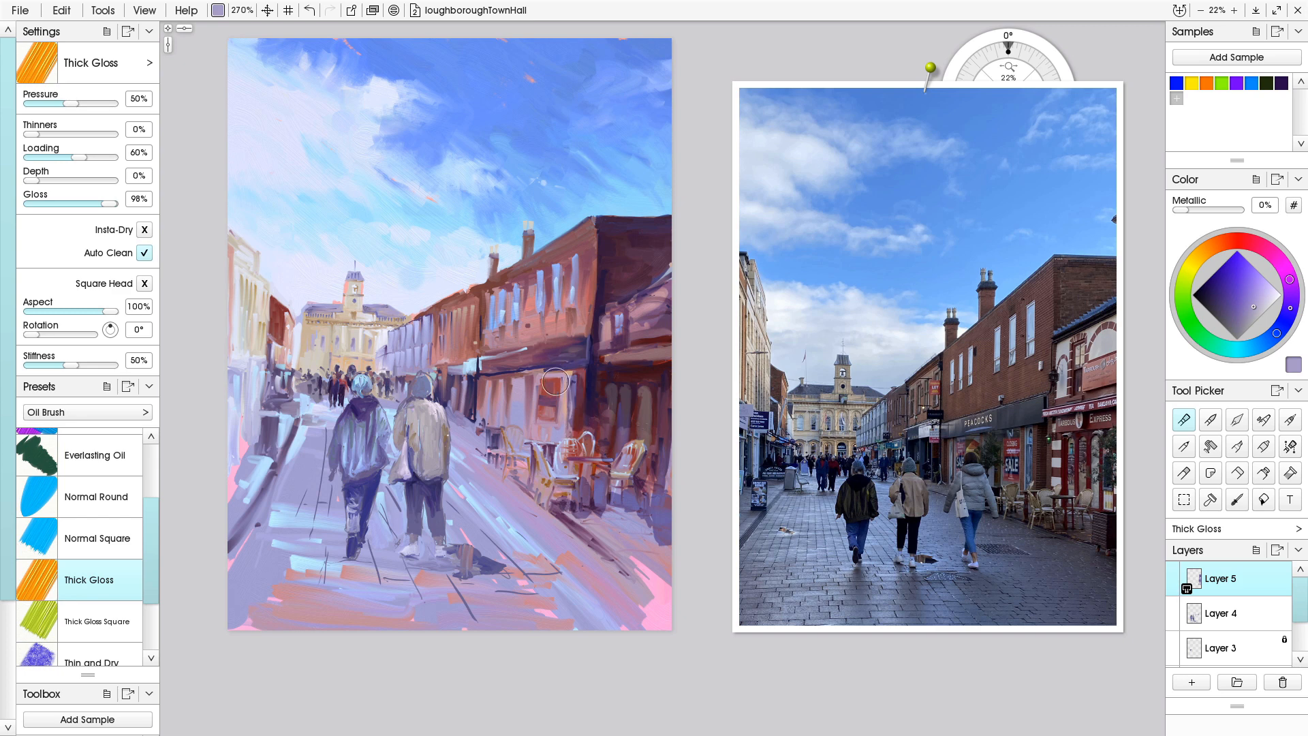
- Glaze the row of shopfronts and the sign band behind the café tables with the light greyed purple
mouse_move(587, 371)
left_mouse_down()
mouse_move(485, 385)
mouse_move(562, 374)
mouse_move(566, 437)
left_mouse_up()
mouse_move(538, 379)
left_mouse_down()
mouse_move(548, 447)
mouse_move(541, 399)
mouse_move(556, 434)
mouse_move(550, 409)
mouse_move(547, 443)
left_mouse_up()
mouse_move(497, 383)
left_mouse_down()
mouse_move(505, 430)
mouse_move(495, 379)
mouse_move(509, 381)
mouse_move(485, 425)
left_mouse_up()
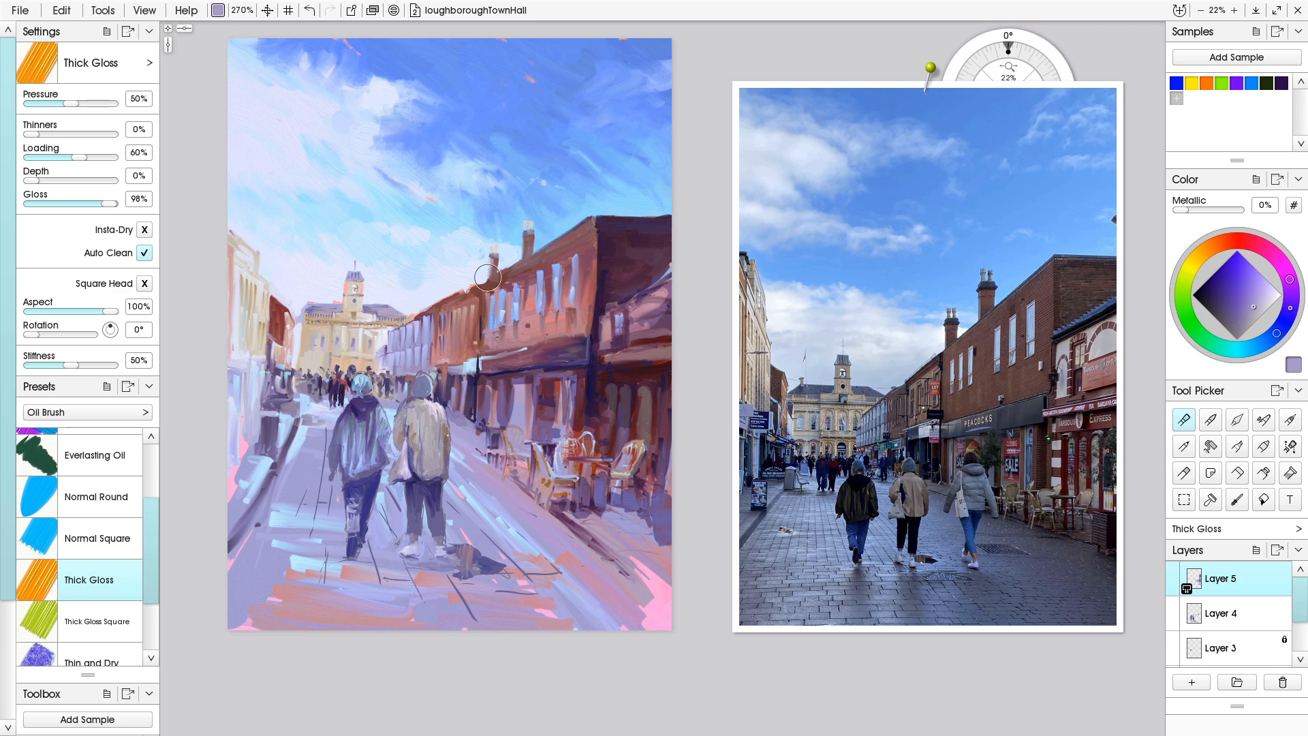
mouse_move(532, 353)
left_mouse_down()
mouse_move(481, 364)
mouse_move(565, 360)
mouse_move(578, 338)
mouse_move(566, 359)
left_mouse_up()
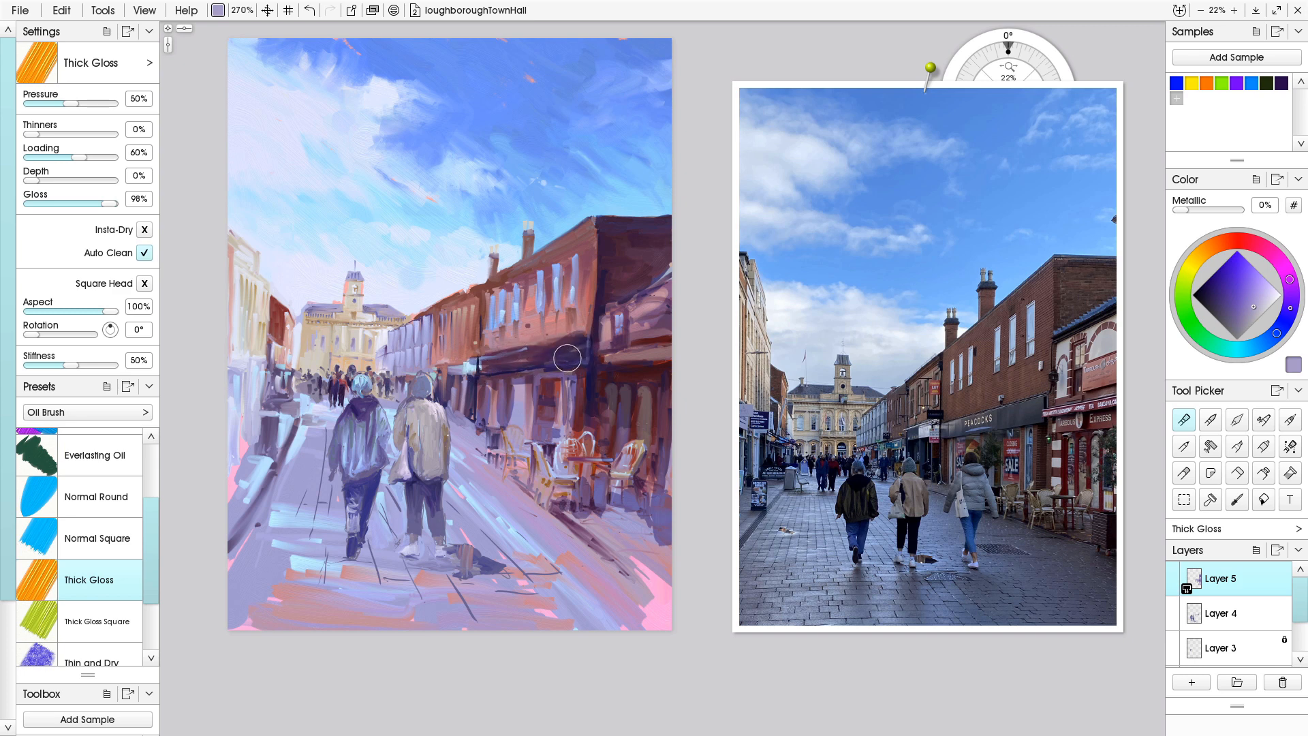
- Shade the brick facade of the right-hand terrace and the more distant buildings beside the town hall in greyed purple
mouse_move(596, 254)
left_mouse_down()
mouse_move(592, 335)
mouse_move(592, 289)
mouse_move(587, 330)
left_mouse_up()
mouse_move(577, 247)
left_mouse_down()
mouse_move(590, 225)
mouse_move(538, 269)
mouse_move(558, 257)
mouse_move(586, 306)
mouse_move(552, 307)
mouse_move(554, 255)
mouse_move(504, 289)
mouse_move(530, 245)
mouse_move(528, 272)
mouse_move(520, 261)
mouse_move(496, 280)
mouse_move(494, 259)
mouse_move(501, 303)
mouse_move(481, 286)
mouse_move(503, 272)
mouse_move(507, 328)
mouse_move(523, 270)
mouse_move(492, 287)
mouse_move(497, 321)
mouse_move(545, 286)
mouse_move(566, 321)
mouse_move(462, 349)
mouse_move(477, 286)
mouse_move(436, 313)
mouse_move(436, 327)
mouse_move(467, 307)
mouse_move(463, 351)
mouse_move(443, 367)
mouse_move(450, 358)
mouse_move(491, 419)
left_mouse_up()
mouse_move(442, 369)
left_mouse_down()
mouse_move(439, 390)
mouse_move(428, 366)
left_mouse_up()
mouse_move(424, 369)
left_mouse_down()
mouse_move(401, 385)
mouse_move(400, 345)
mouse_move(408, 337)
mouse_move(416, 369)
mouse_move(433, 323)
mouse_move(414, 334)
mouse_move(418, 321)
mouse_move(402, 354)
mouse_move(394, 337)
mouse_move(387, 374)
mouse_move(384, 348)
mouse_move(383, 382)
mouse_move(376, 353)
left_mouse_up()
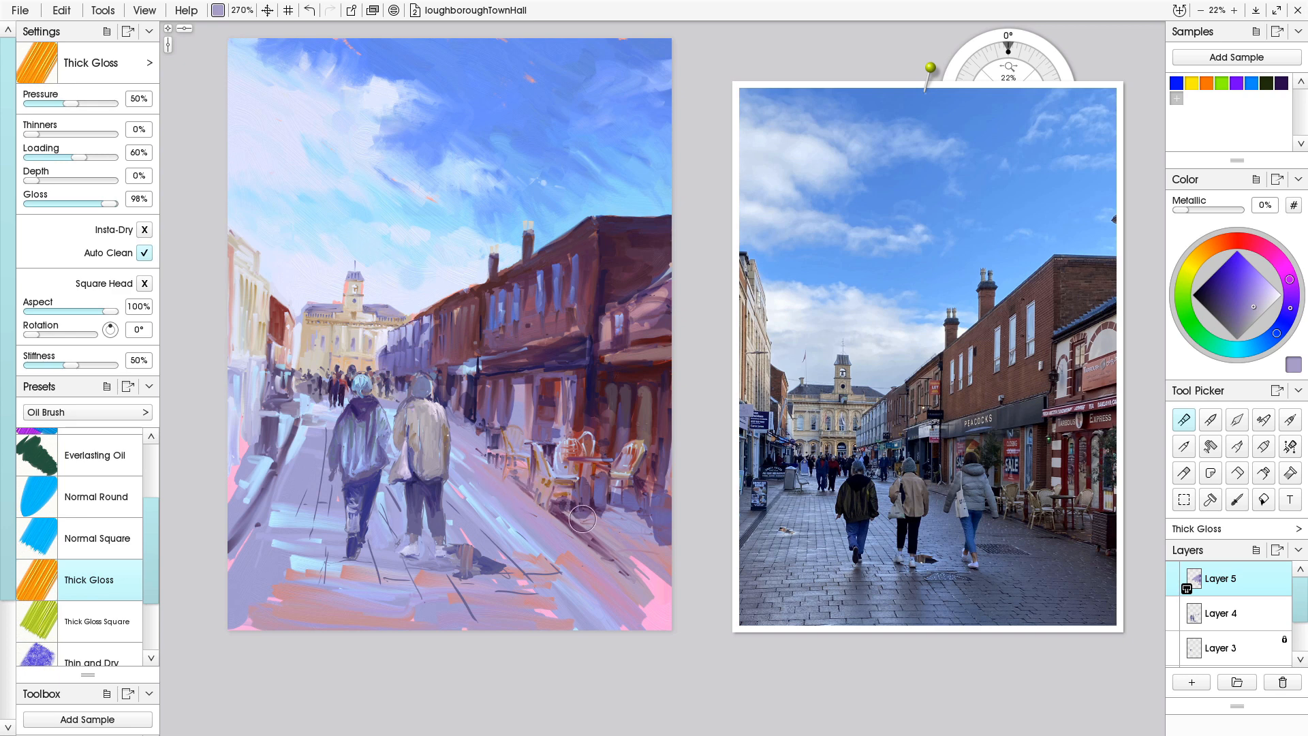
- Lay purple shadow along the pavement around the café tables, then behind the walkers and across the distant crowd
mouse_move(558, 507)
left_mouse_down()
mouse_move(663, 522)
mouse_move(594, 508)
mouse_move(667, 562)
mouse_move(567, 505)
mouse_move(618, 553)
mouse_move(560, 511)
mouse_move(666, 609)
left_mouse_up()
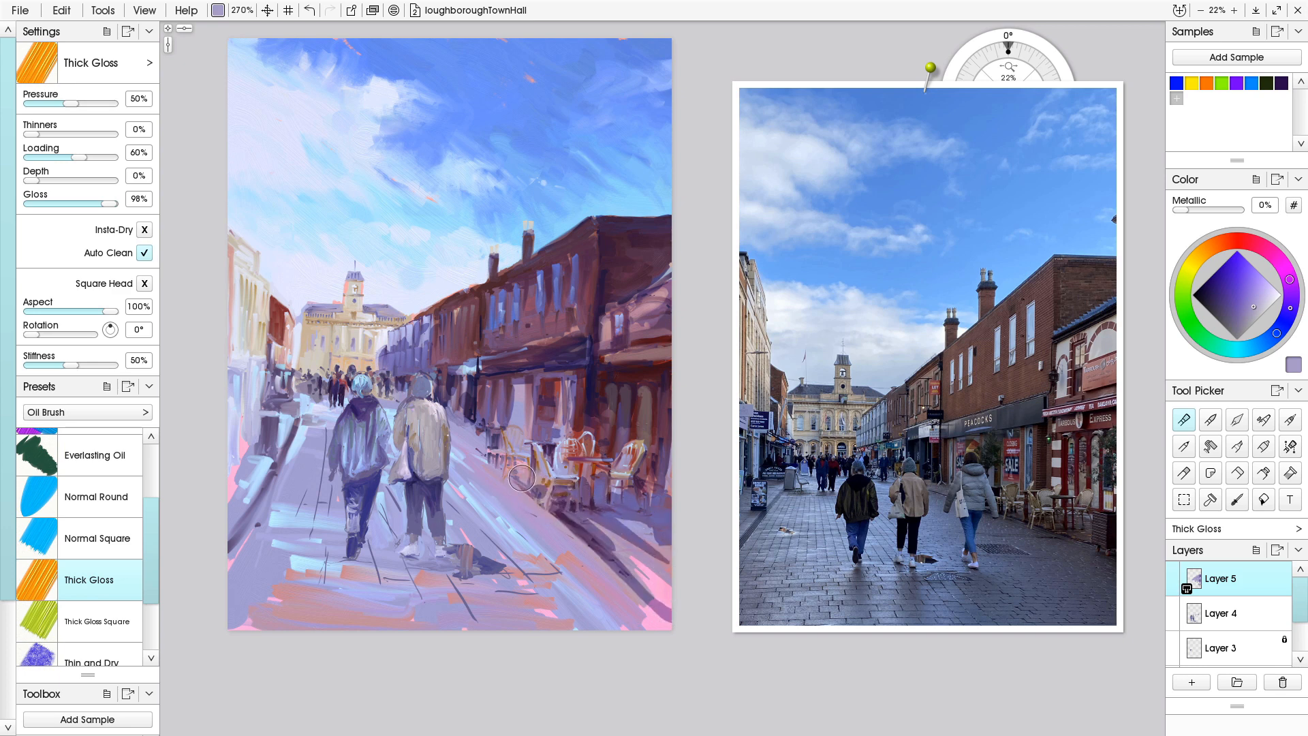
mouse_move(508, 474)
left_mouse_down()
mouse_move(473, 468)
mouse_move(463, 450)
mouse_move(518, 490)
mouse_move(451, 413)
mouse_move(458, 465)
mouse_move(460, 441)
mouse_move(479, 458)
mouse_move(455, 418)
mouse_move(480, 438)
mouse_move(479, 411)
left_mouse_up()
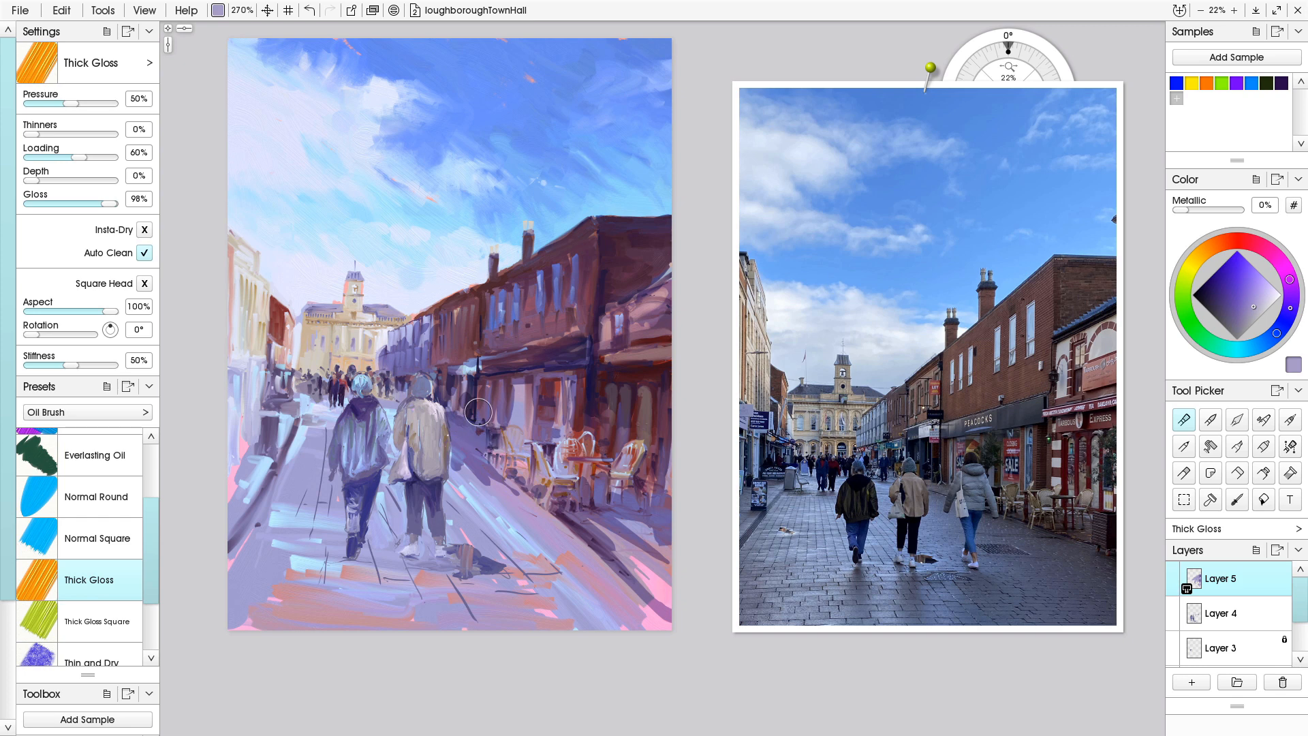
mouse_move(392, 393)
left_mouse_down()
mouse_move(403, 396)
mouse_move(382, 395)
mouse_move(388, 425)
left_mouse_up()
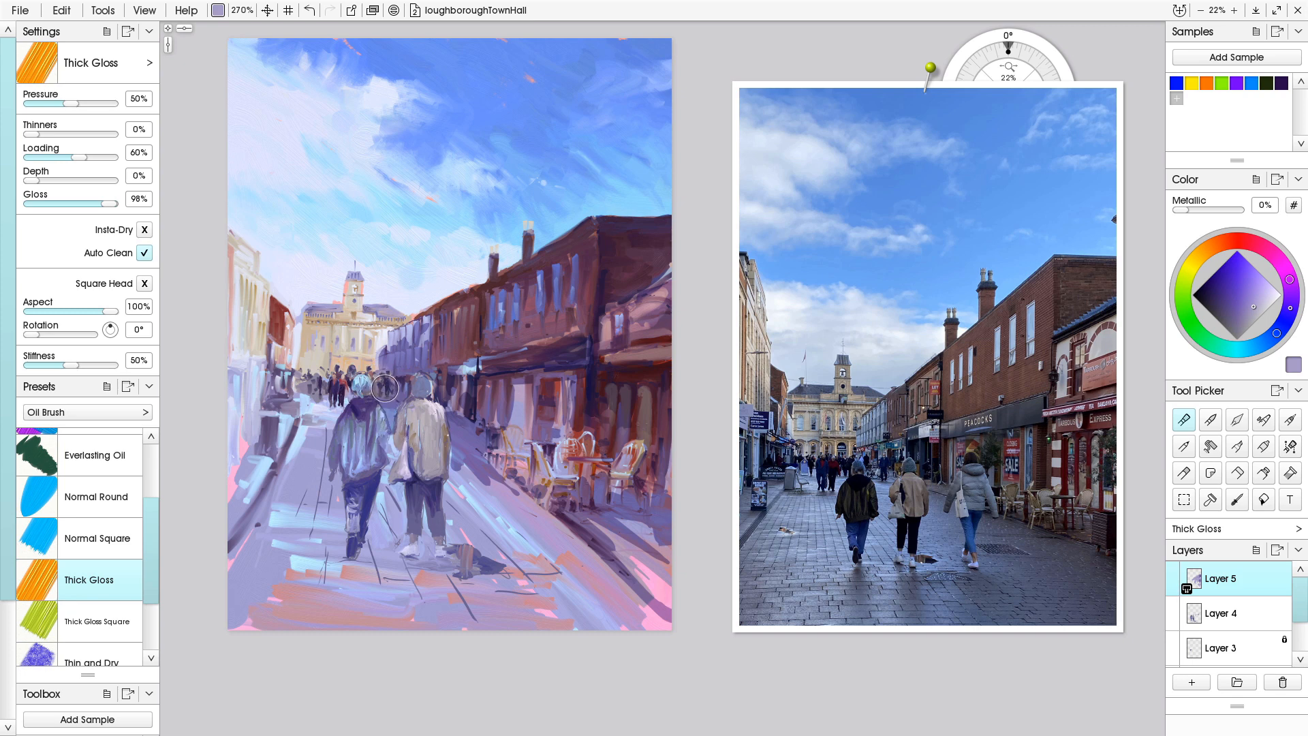
mouse_move(341, 397)
left_mouse_down()
mouse_move(314, 394)
mouse_move(293, 369)
mouse_move(306, 409)
mouse_move(332, 403)
mouse_move(300, 394)
left_mouse_up()
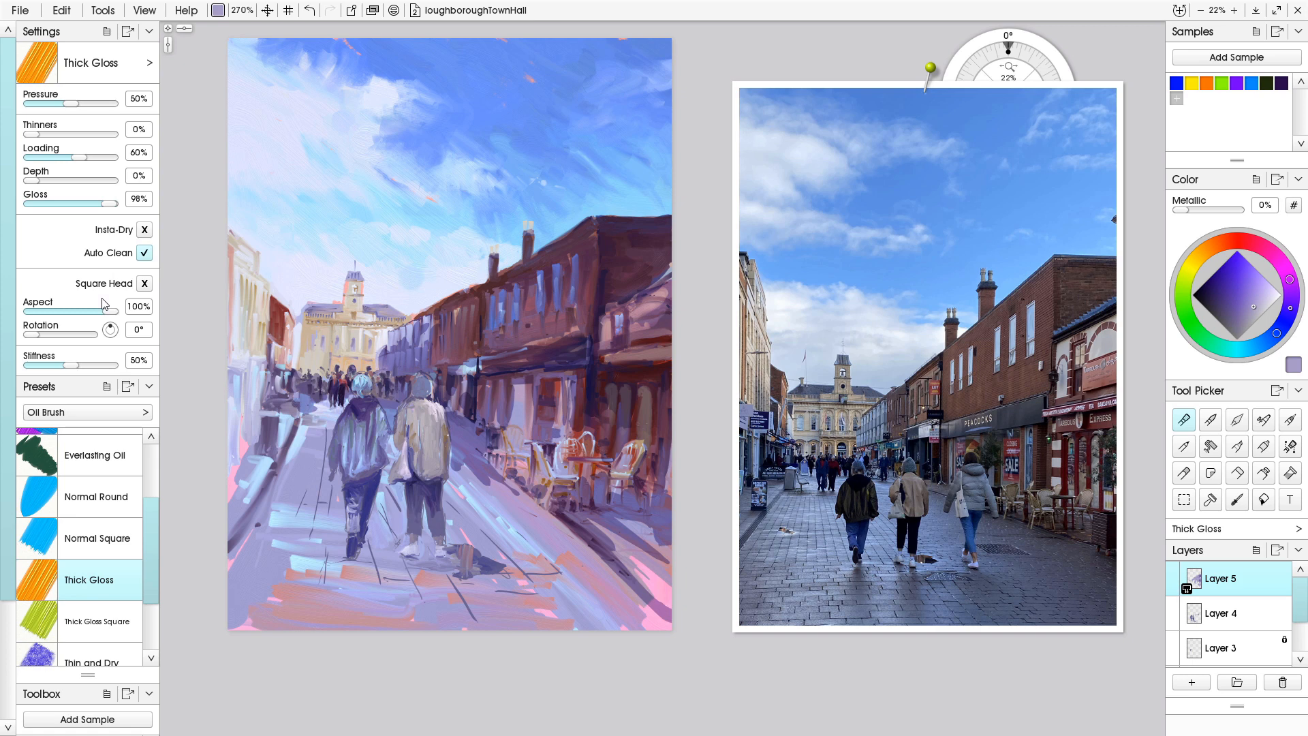
- Shade the red building on the left side of the street, reducing the brush to 194% for its lower walls
mouse_move(276, 306)
left_mouse_down()
mouse_move(278, 337)
mouse_move(270, 300)
left_mouse_up()
right_click(84, 334)
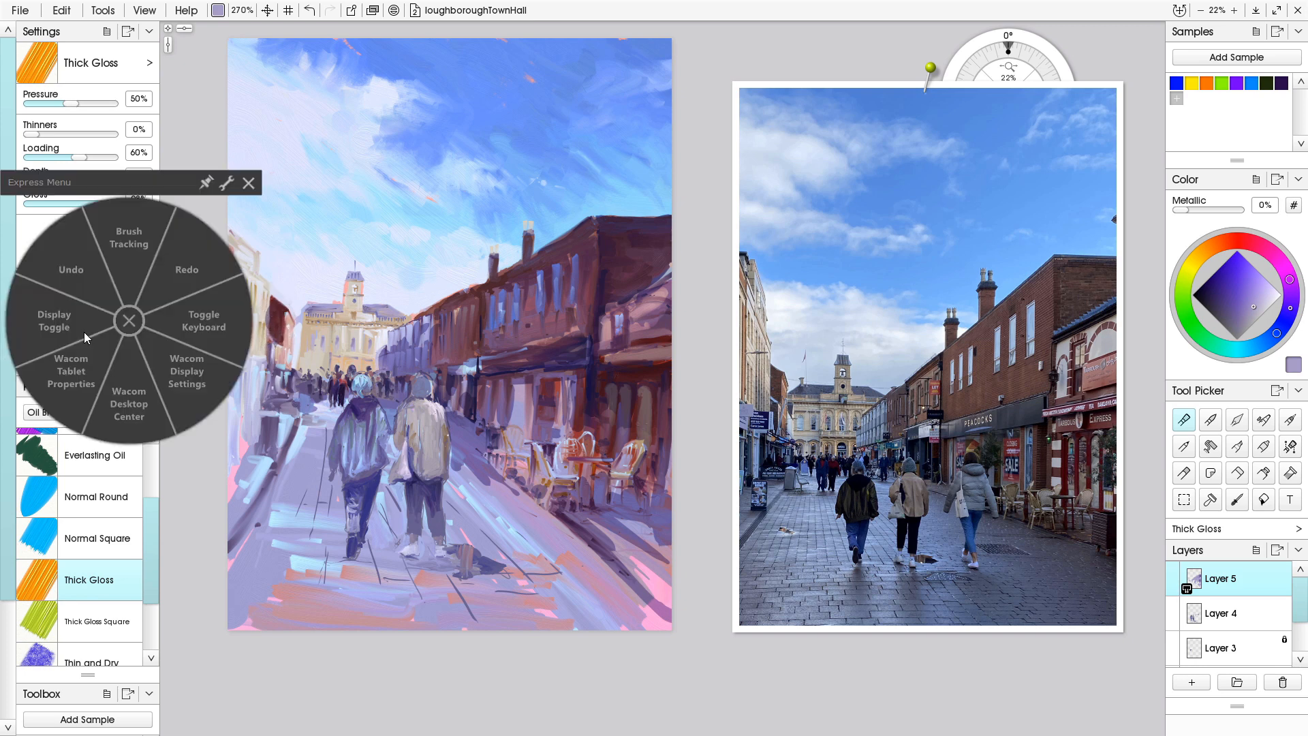
left_click(247, 178)
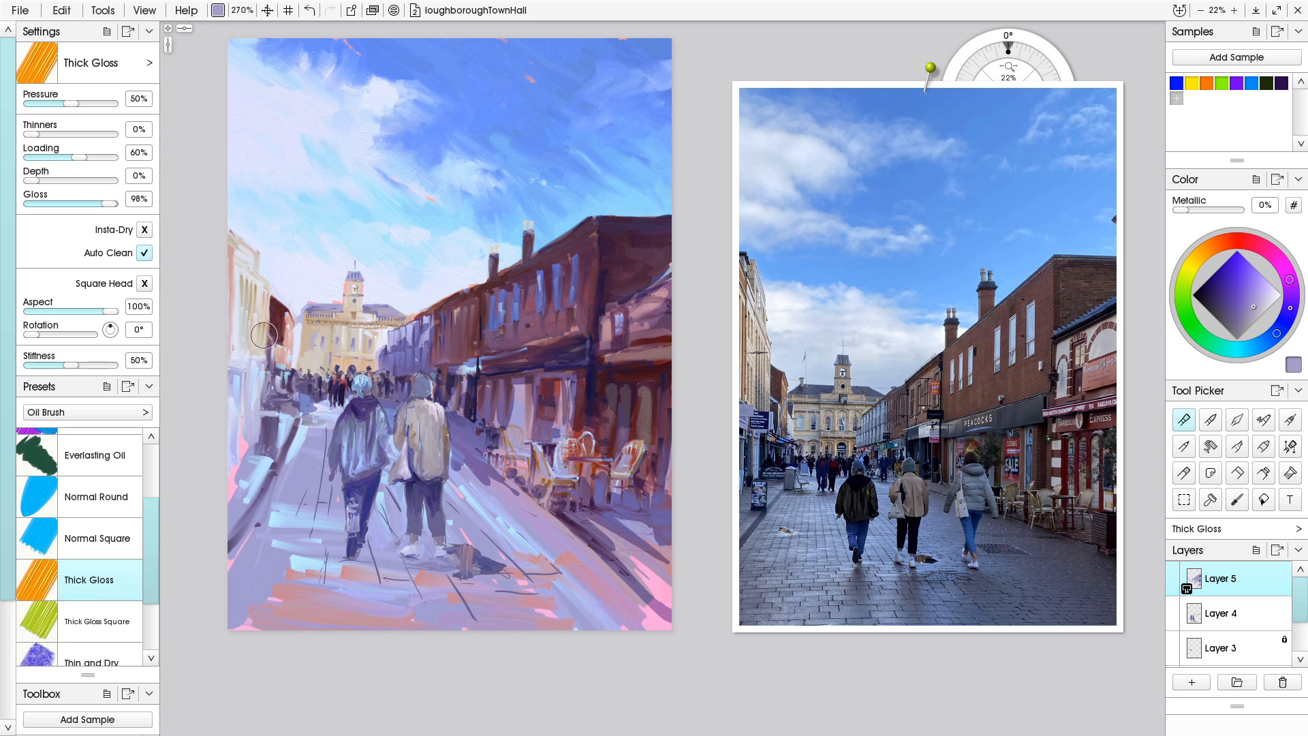
key("bracketleft")
left_click_drag(268, 336, 264, 377)
key("ctrl+z")
mouse_move(271, 334)
left_mouse_down()
mouse_move(268, 399)
mouse_move(273, 378)
mouse_move(289, 385)
left_mouse_up()
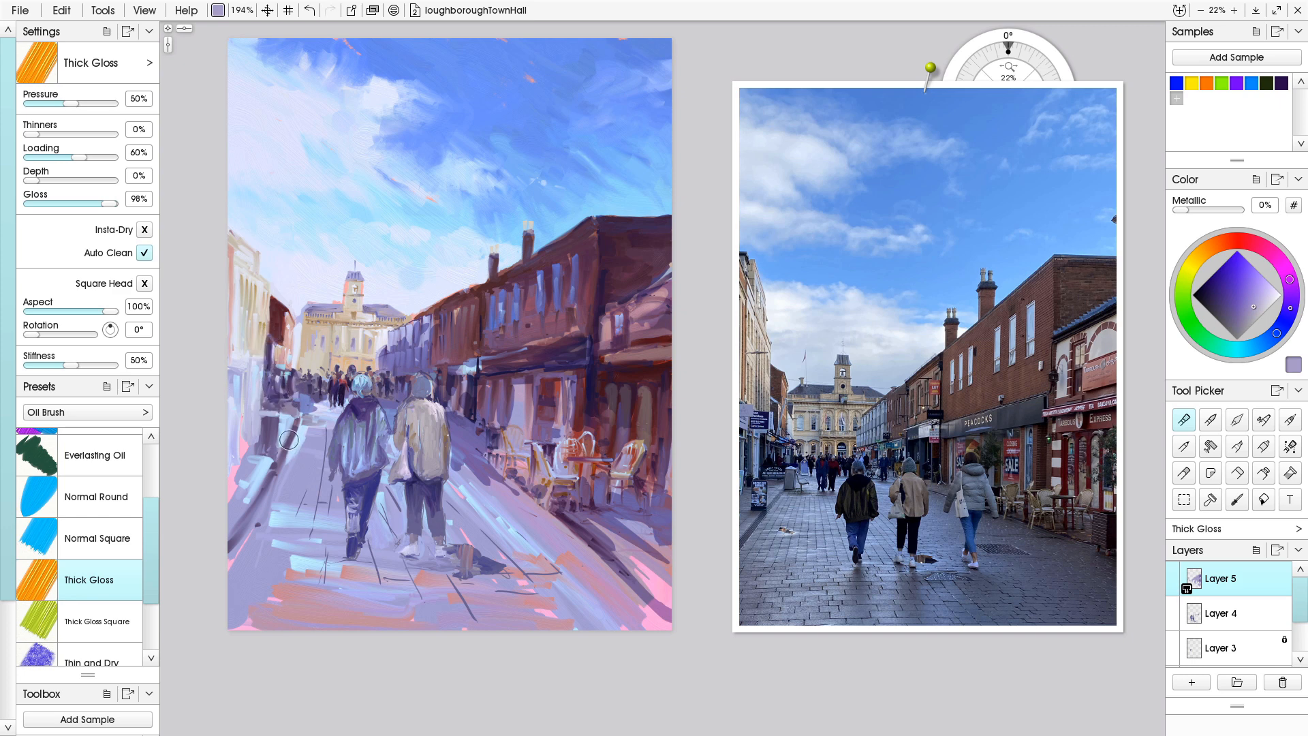
- Add purple shadow along the base of the left-hand buildings, down the kerb and across the street beside the first walker
left_click_drag(294, 407, 278, 409)
mouse_move(290, 399)
left_mouse_down()
mouse_move(286, 440)
mouse_move(272, 423)
mouse_move(267, 439)
mouse_move(264, 421)
mouse_move(262, 449)
mouse_move(276, 449)
mouse_move(267, 417)
mouse_move(256, 450)
mouse_move(242, 426)
mouse_move(249, 377)
mouse_move(243, 456)
mouse_move(249, 406)
mouse_move(258, 444)
mouse_move(245, 460)
mouse_move(232, 397)
mouse_move(236, 499)
mouse_move(246, 447)
mouse_move(265, 444)
mouse_move(246, 485)
mouse_move(283, 446)
mouse_move(264, 495)
left_mouse_up()
mouse_move(302, 416)
left_mouse_down()
mouse_move(324, 402)
mouse_move(308, 496)
mouse_move(333, 421)
left_mouse_up()
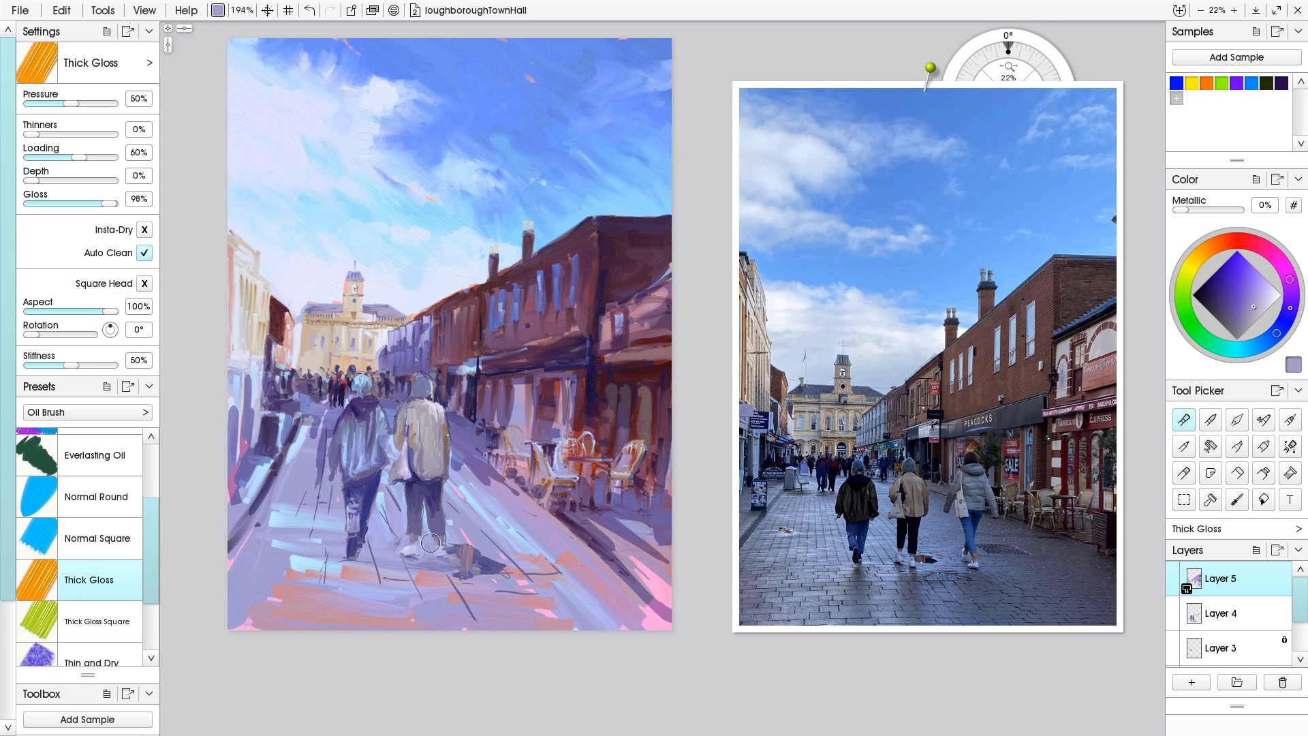
- Darken the patch on the paving beside the second walker's feet with greyed purple
mouse_move(474, 556)
left_mouse_down()
mouse_move(500, 567)
mouse_move(472, 564)
left_mouse_up()
right_click(453, 549)
left_click(453, 549)
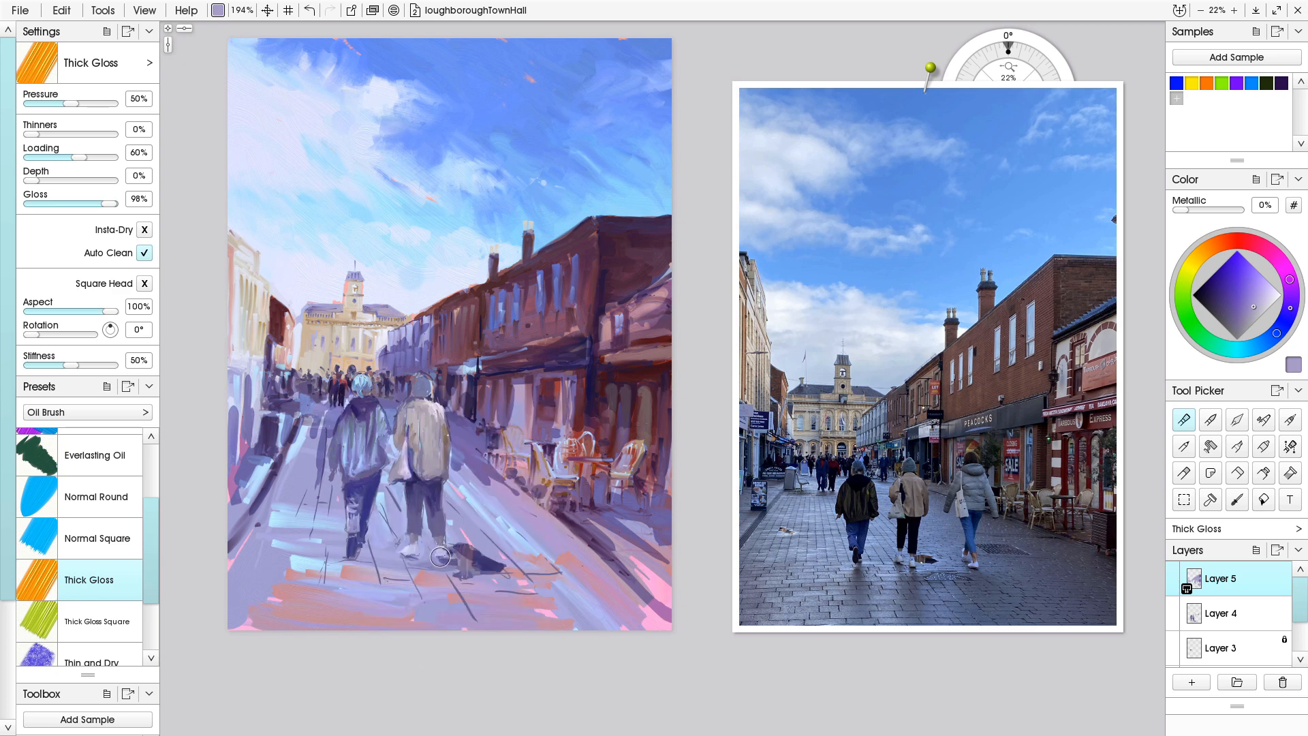
left_click_drag(453, 558, 476, 562)
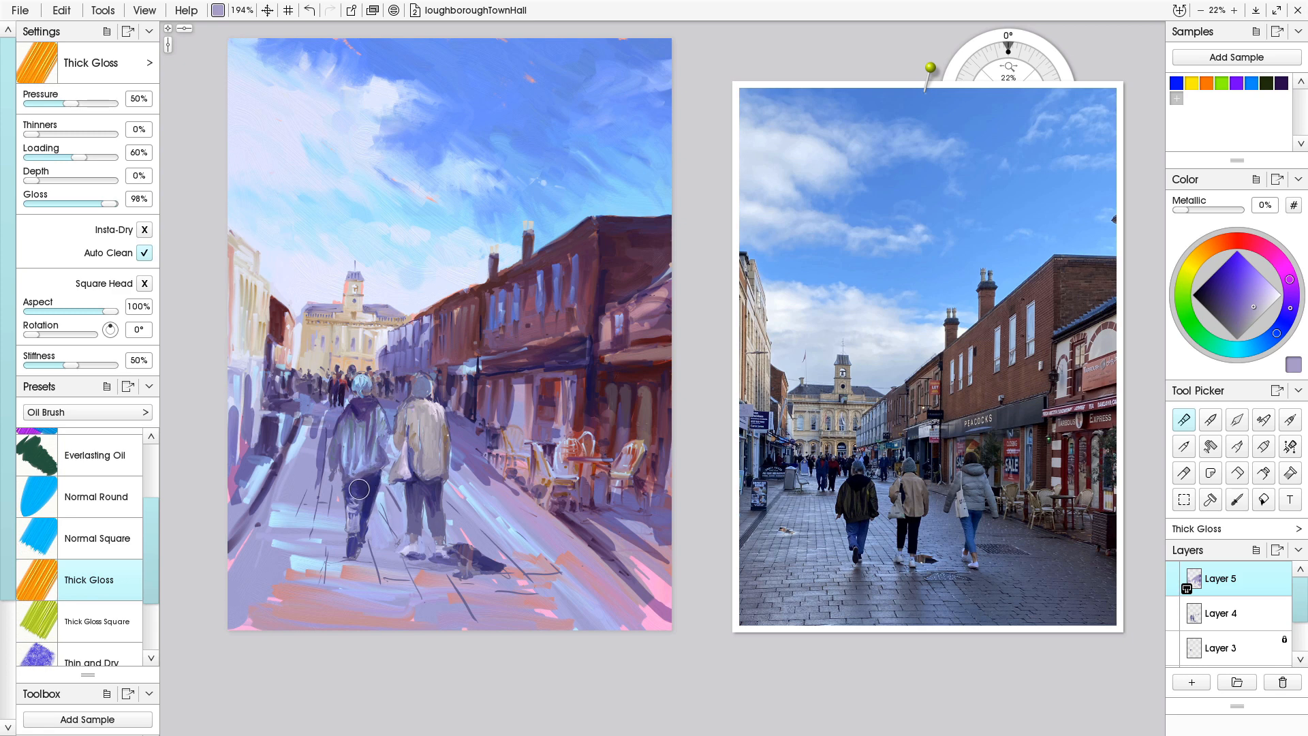
- Darken both walkers' trousers and shade the sides and folds of their jackets with greyed purple
left_click_drag(359, 501, 359, 490)
mouse_move(357, 545)
left_mouse_down()
mouse_move(375, 501)
mouse_move(433, 489)
mouse_move(432, 513)
mouse_move(437, 482)
mouse_move(418, 488)
mouse_move(411, 447)
mouse_move(416, 536)
mouse_move(420, 494)
mouse_move(413, 535)
left_mouse_up()
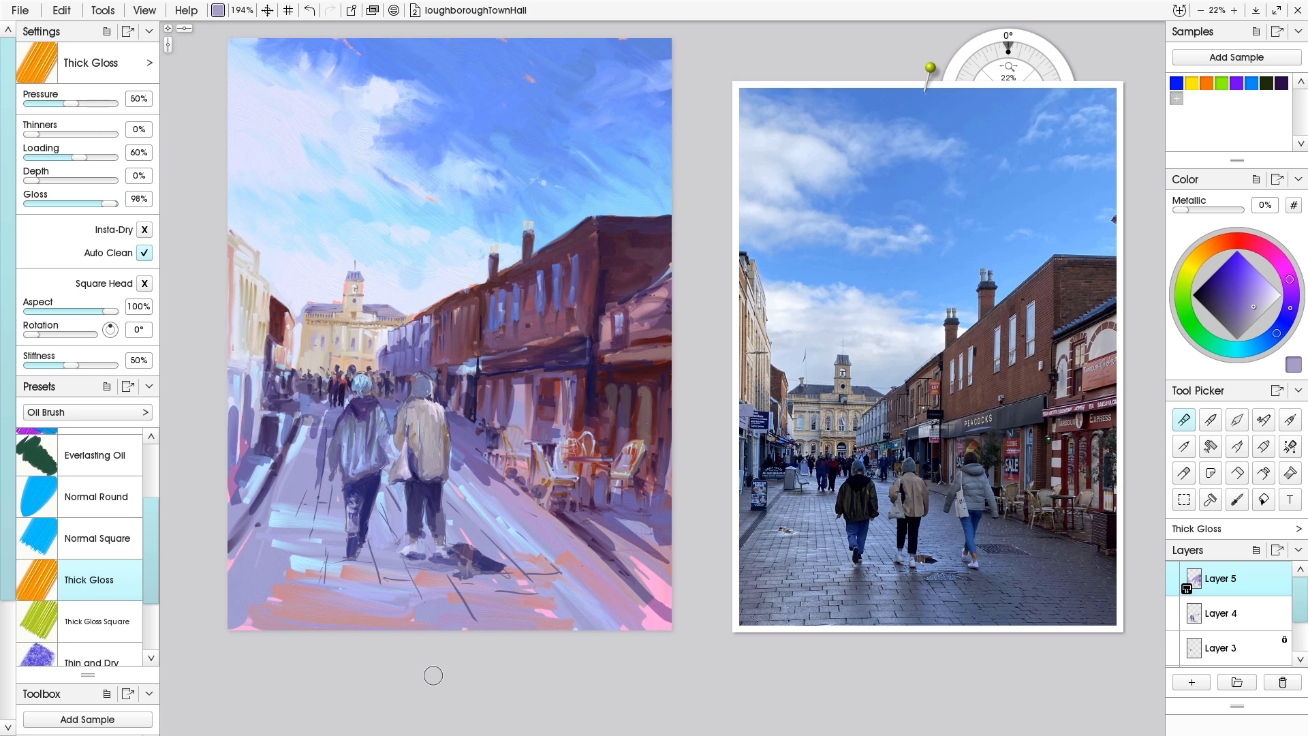
left_click_drag(368, 409, 369, 463)
mouse_move(354, 410)
left_mouse_down()
mouse_move(353, 460)
mouse_move(350, 411)
mouse_move(332, 466)
left_mouse_up()
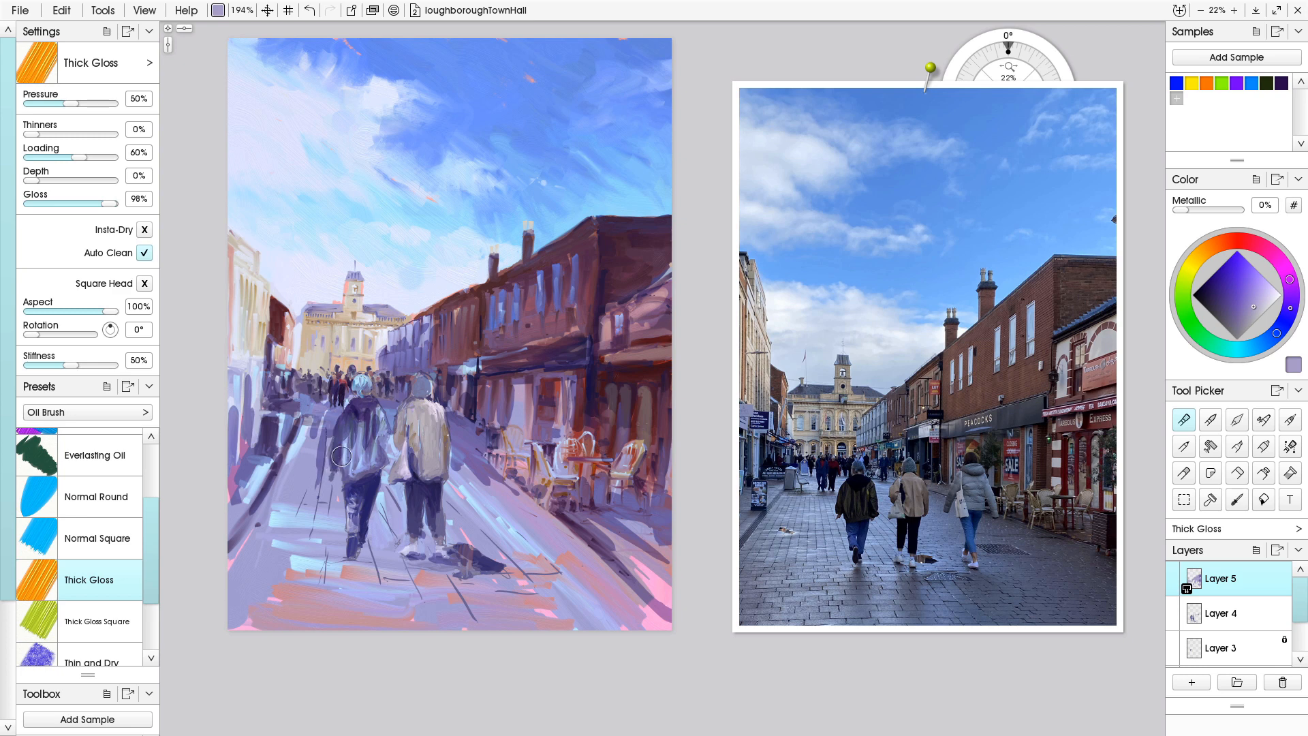
mouse_move(343, 428)
left_mouse_down()
mouse_move(346, 472)
mouse_move(359, 473)
mouse_move(348, 480)
left_mouse_up()
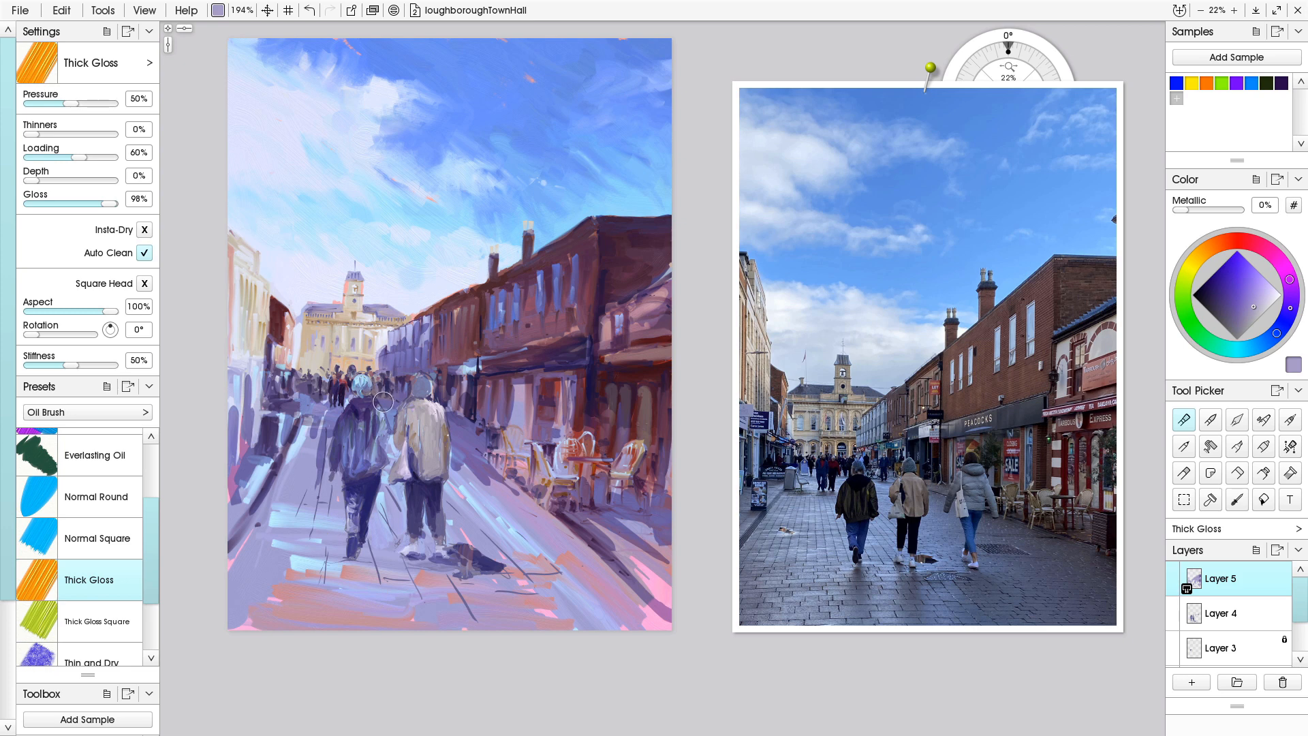
left_click_drag(408, 408, 393, 479)
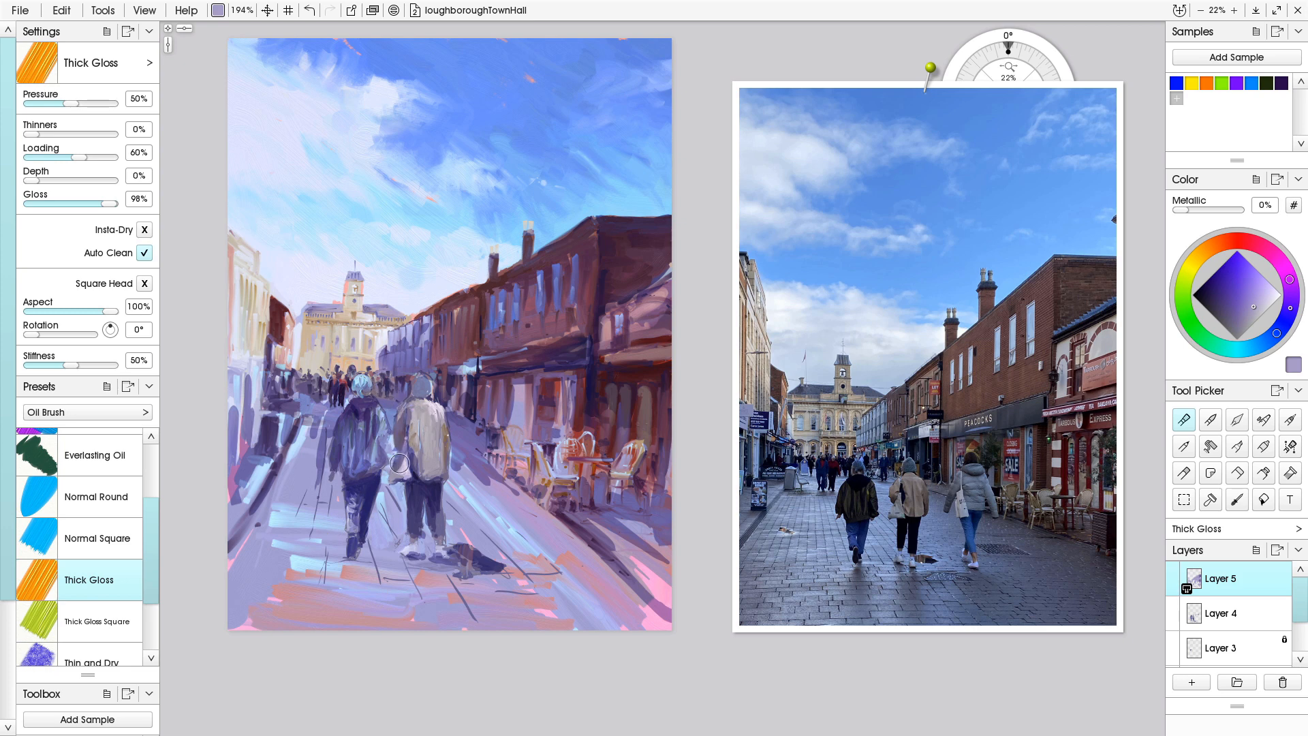
left_click_drag(417, 421, 425, 475)
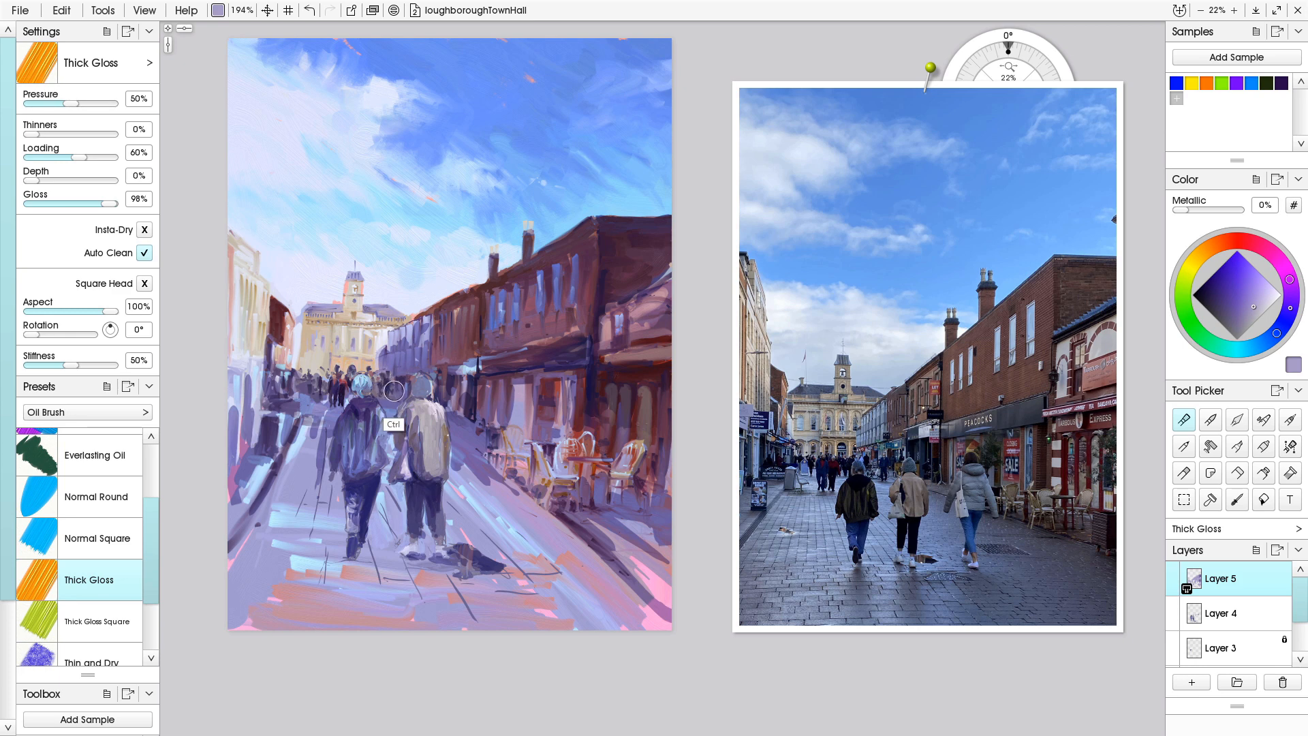
- Shade the lower front of the town hall, just above the distant crowd, with a muted tan
left_click_drag(398, 408, 543, 411)
left_click_drag(509, 462, 540, 444)
mouse_move(428, 377)
left_mouse_down()
mouse_move(398, 425)
mouse_move(413, 413)
mouse_move(399, 454)
mouse_move(398, 437)
mouse_move(368, 477)
mouse_move(359, 426)
left_mouse_up()
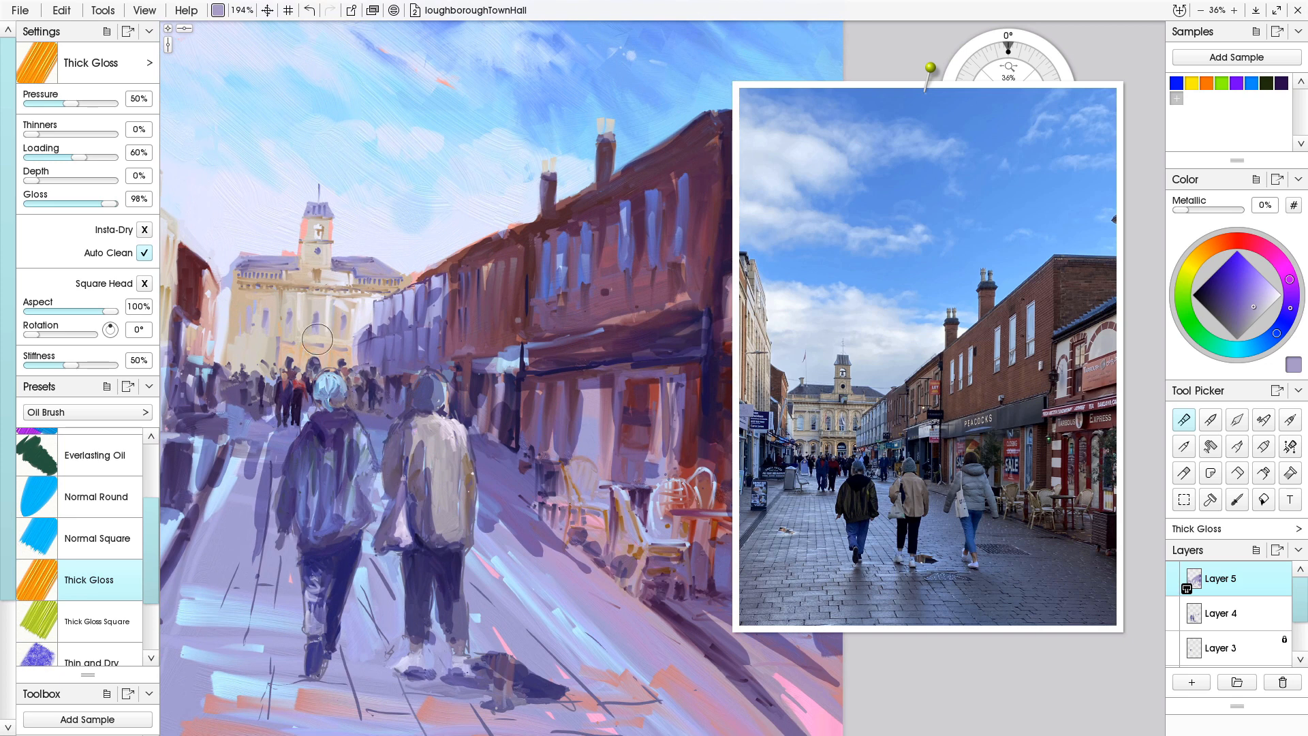
left_click(1205, 255)
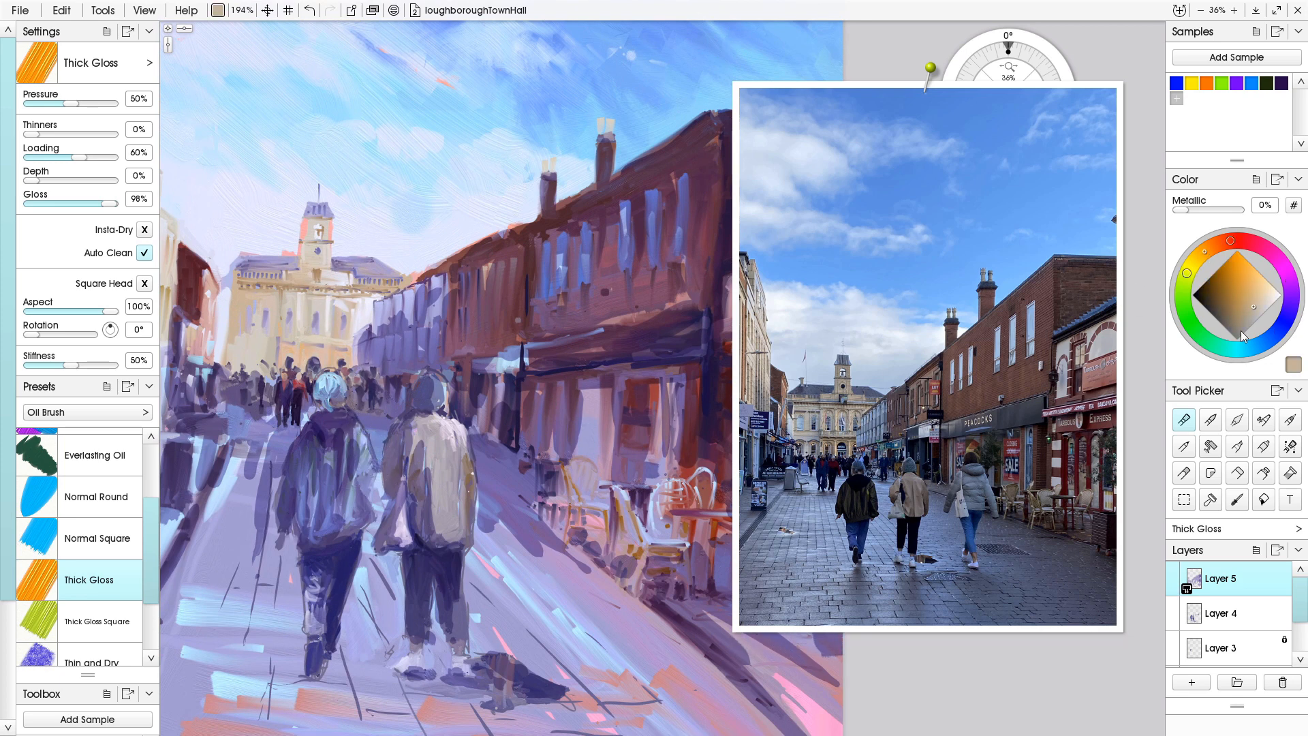
left_click(1244, 313)
mouse_move(340, 341)
left_mouse_down()
mouse_move(302, 376)
mouse_move(294, 353)
mouse_move(274, 372)
mouse_move(330, 345)
mouse_move(288, 348)
mouse_move(278, 366)
mouse_move(237, 361)
mouse_move(270, 355)
mouse_move(272, 367)
mouse_move(268, 353)
mouse_move(265, 377)
mouse_move(248, 358)
mouse_move(257, 373)
mouse_move(304, 354)
mouse_move(299, 365)
mouse_move(280, 353)
mouse_move(288, 391)
mouse_move(324, 353)
mouse_move(346, 354)
mouse_move(316, 352)
mouse_move(351, 349)
mouse_move(346, 359)
mouse_move(353, 341)
mouse_move(336, 370)
mouse_move(229, 360)
mouse_move(232, 302)
mouse_move(239, 358)
mouse_move(278, 280)
mouse_move(279, 362)
mouse_move(262, 347)
mouse_move(247, 361)
mouse_move(240, 415)
left_mouse_up()
- Glaze the town hall's upper facade and its left side with pale warm beige and cream tones
left_click(1259, 307)
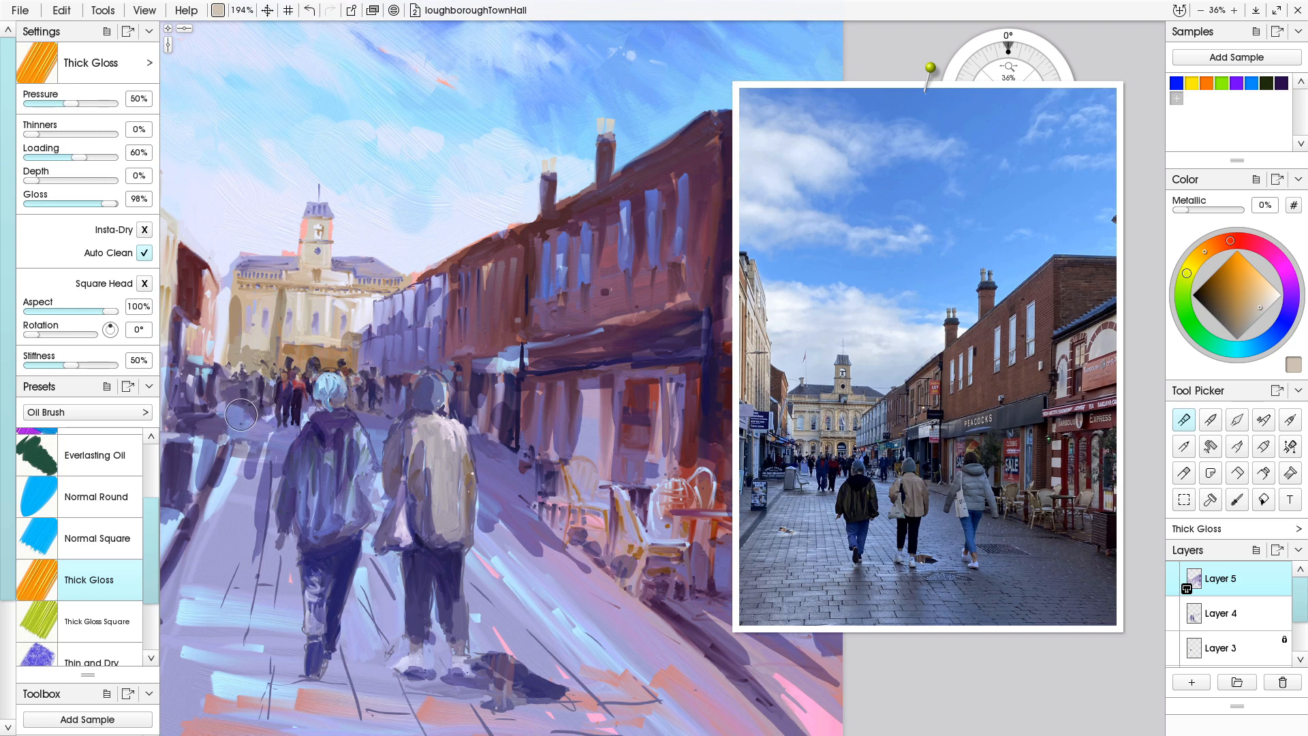
left_click(1265, 292)
mouse_move(293, 312)
left_mouse_down()
mouse_move(268, 296)
mouse_move(268, 341)
mouse_move(274, 287)
mouse_move(269, 344)
mouse_move(264, 329)
mouse_move(259, 345)
mouse_move(260, 332)
mouse_move(242, 328)
mouse_move(244, 340)
mouse_move(236, 328)
mouse_move(239, 292)
mouse_move(250, 334)
mouse_move(303, 332)
mouse_move(350, 306)
left_mouse_up()
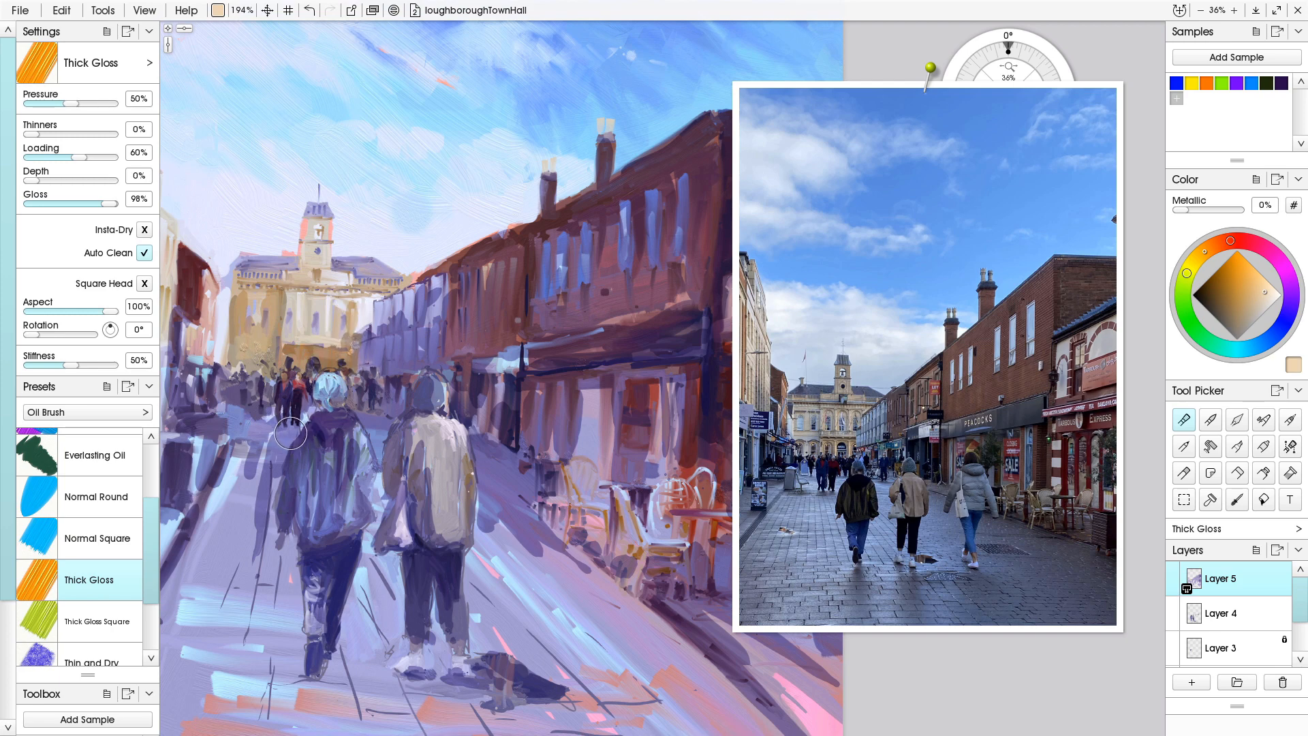
mouse_move(857, 313)
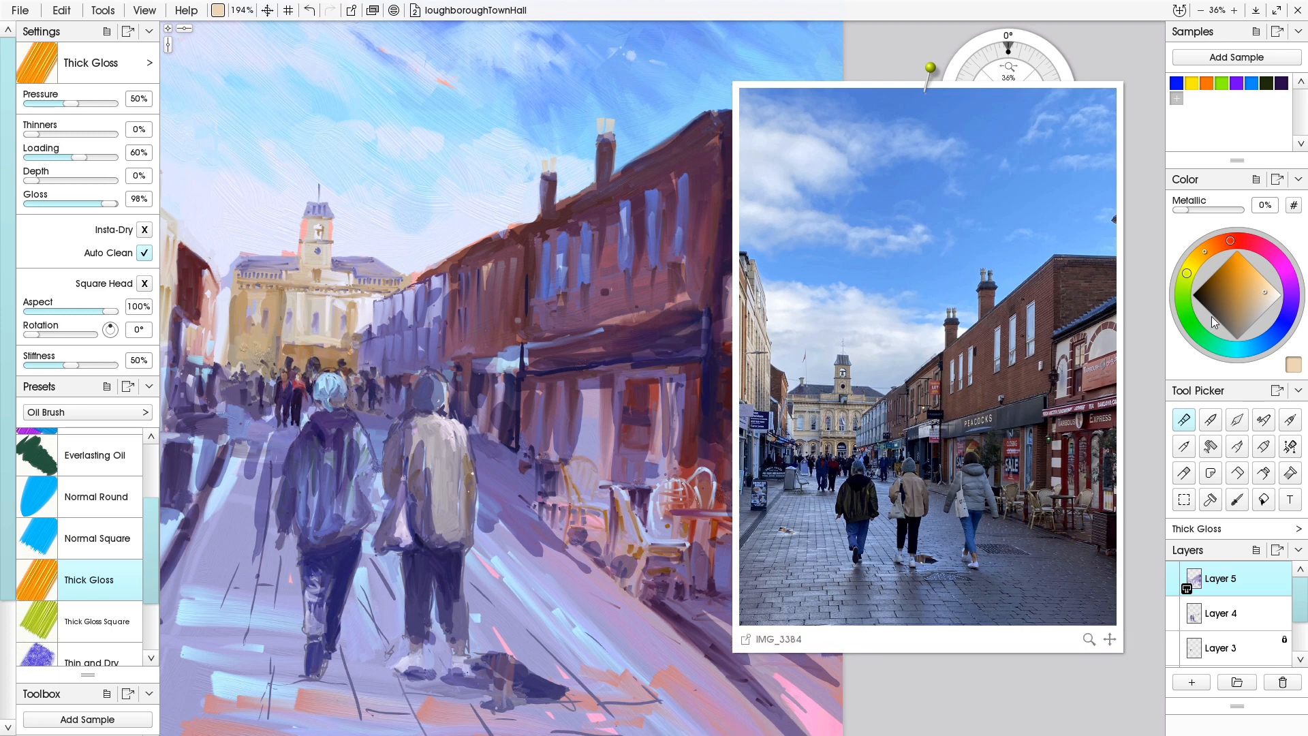
left_click(1274, 295)
mouse_move(268, 295)
left_mouse_down()
mouse_move(265, 326)
mouse_move(240, 321)
mouse_move(242, 344)
mouse_move(330, 344)
mouse_move(290, 338)
mouse_move(286, 352)
left_mouse_up()
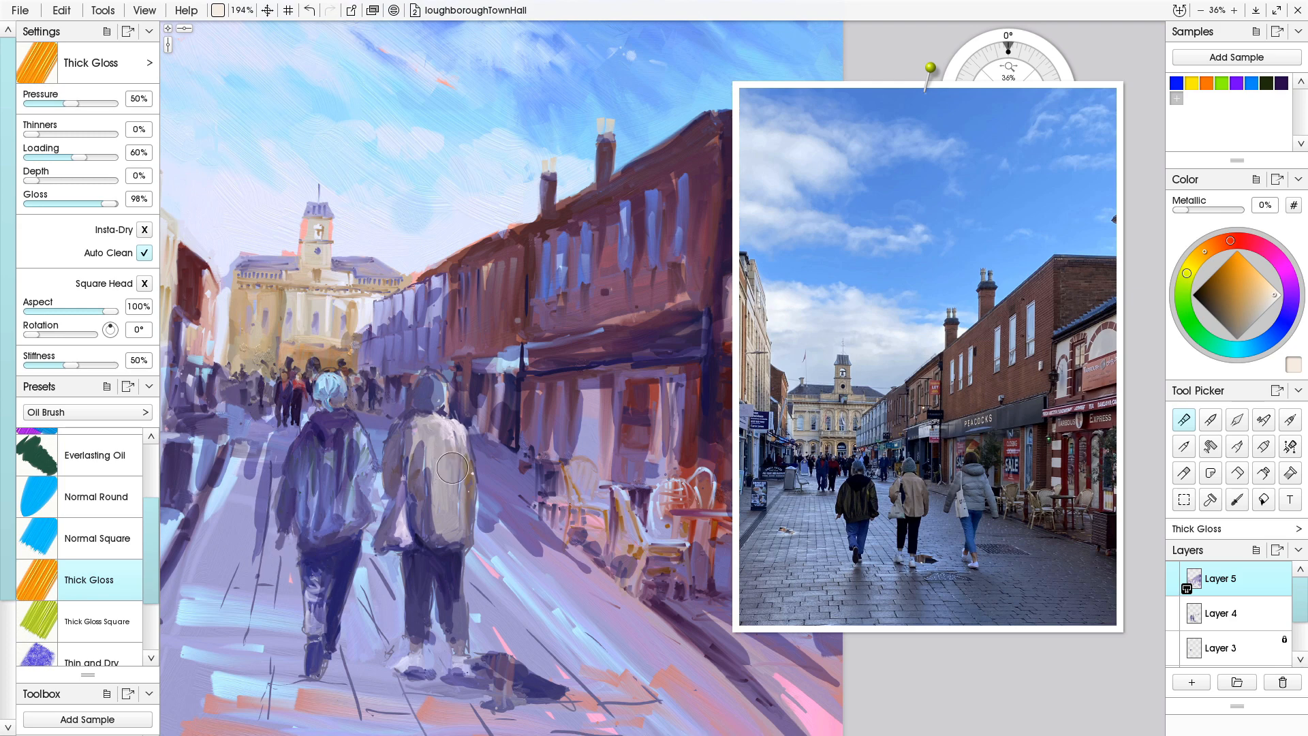
- Tint the second walker's jacket olive-brown and the first walker's jacket muted green
left_click(1250, 312)
mouse_move(448, 523)
left_mouse_down()
mouse_move(438, 485)
mouse_move(441, 536)
mouse_move(456, 497)
mouse_move(441, 534)
left_mouse_up()
mouse_move(459, 436)
left_mouse_down()
mouse_move(459, 521)
mouse_move(416, 530)
mouse_move(434, 471)
mouse_move(440, 534)
mouse_move(423, 530)
mouse_move(416, 484)
mouse_move(431, 534)
mouse_move(458, 537)
mouse_move(426, 535)
mouse_move(407, 505)
left_mouse_up()
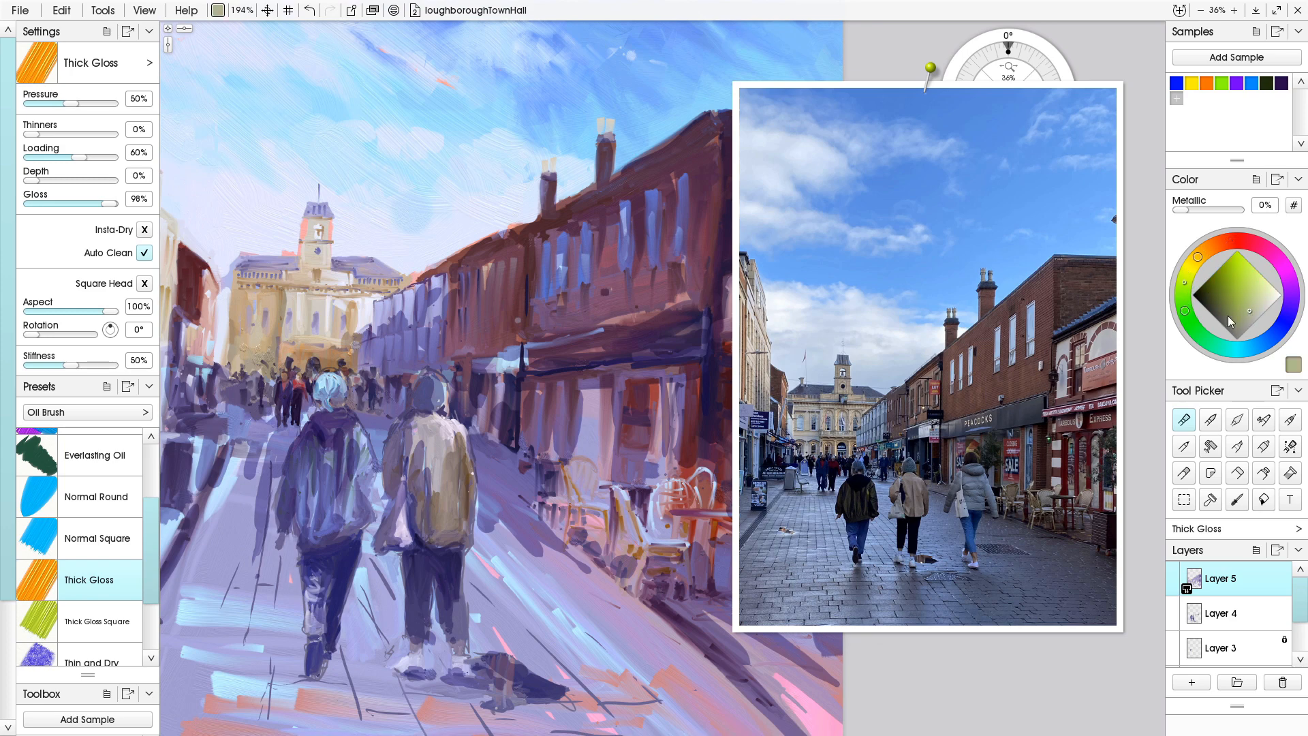
mouse_move(354, 432)
left_mouse_down()
mouse_move(365, 464)
mouse_move(360, 451)
mouse_move(353, 507)
mouse_move(368, 460)
mouse_move(360, 516)
mouse_move(343, 493)
mouse_move(345, 425)
mouse_move(344, 479)
mouse_move(350, 438)
mouse_move(328, 453)
mouse_move(322, 488)
mouse_move(344, 470)
mouse_move(339, 520)
mouse_move(357, 515)
mouse_move(358, 492)
mouse_move(363, 510)
mouse_move(337, 519)
left_mouse_up()
mouse_move(326, 460)
left_mouse_down()
mouse_move(326, 507)
mouse_move(311, 455)
mouse_move(299, 537)
mouse_move(365, 509)
left_mouse_up()
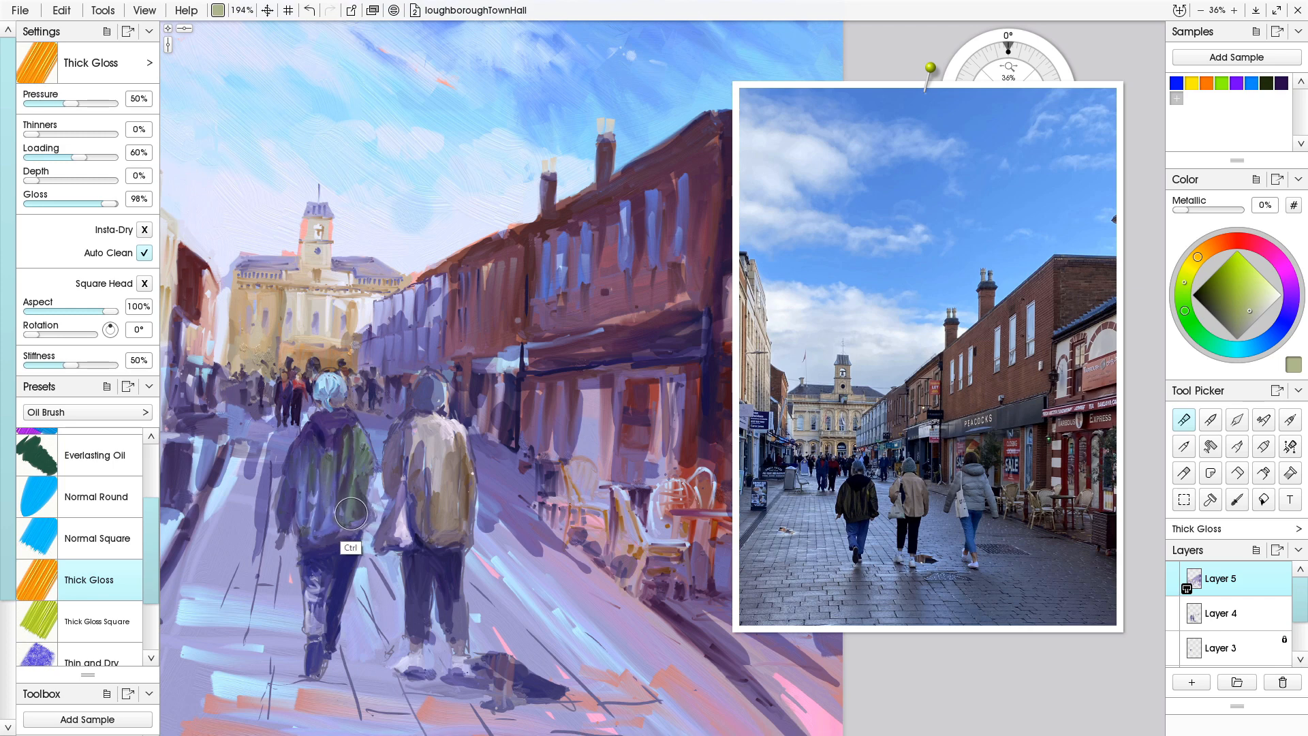
- Reduce the brush to 128% and add pale yellow-green strokes to the first walker's jacket and trousers
key("ctrl+minus")
left_click_drag(282, 506, 270, 493)
left_click_drag(404, 518, 423, 574)
scroll(423, 574, "up", 4)
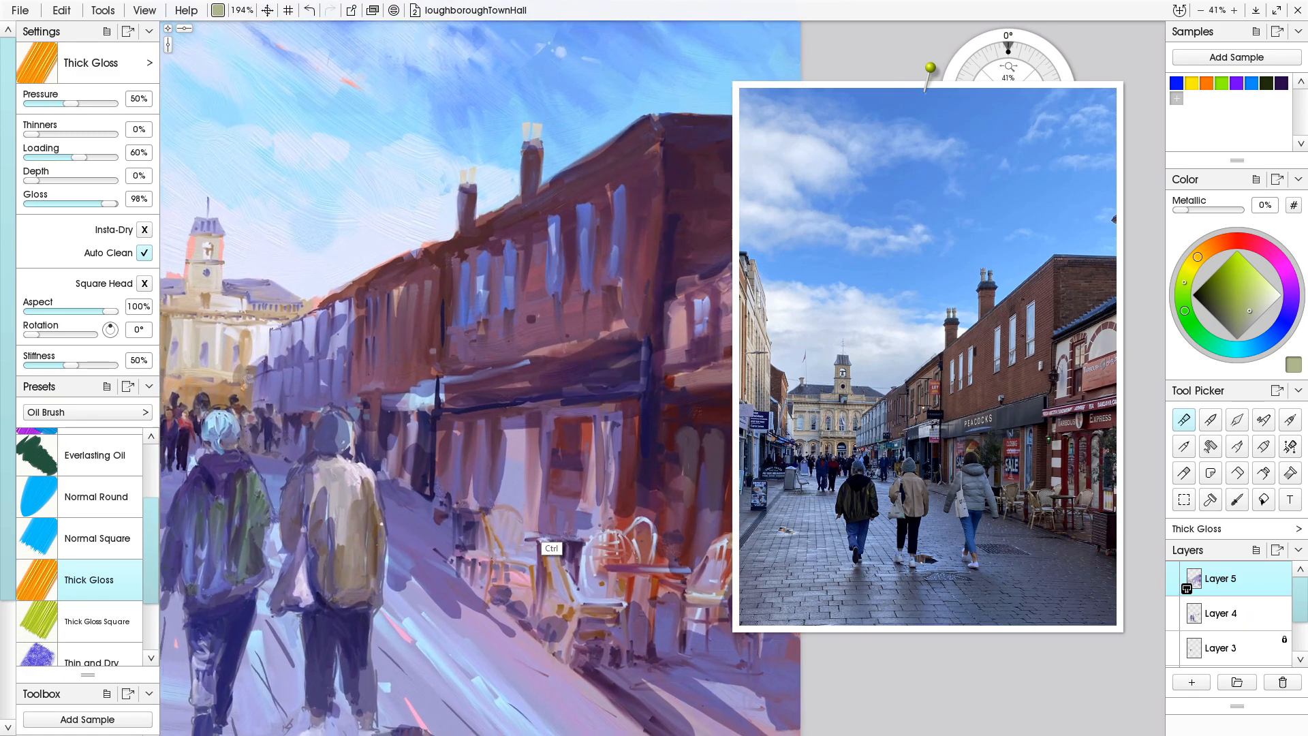
scroll(485, 545, "up", 1)
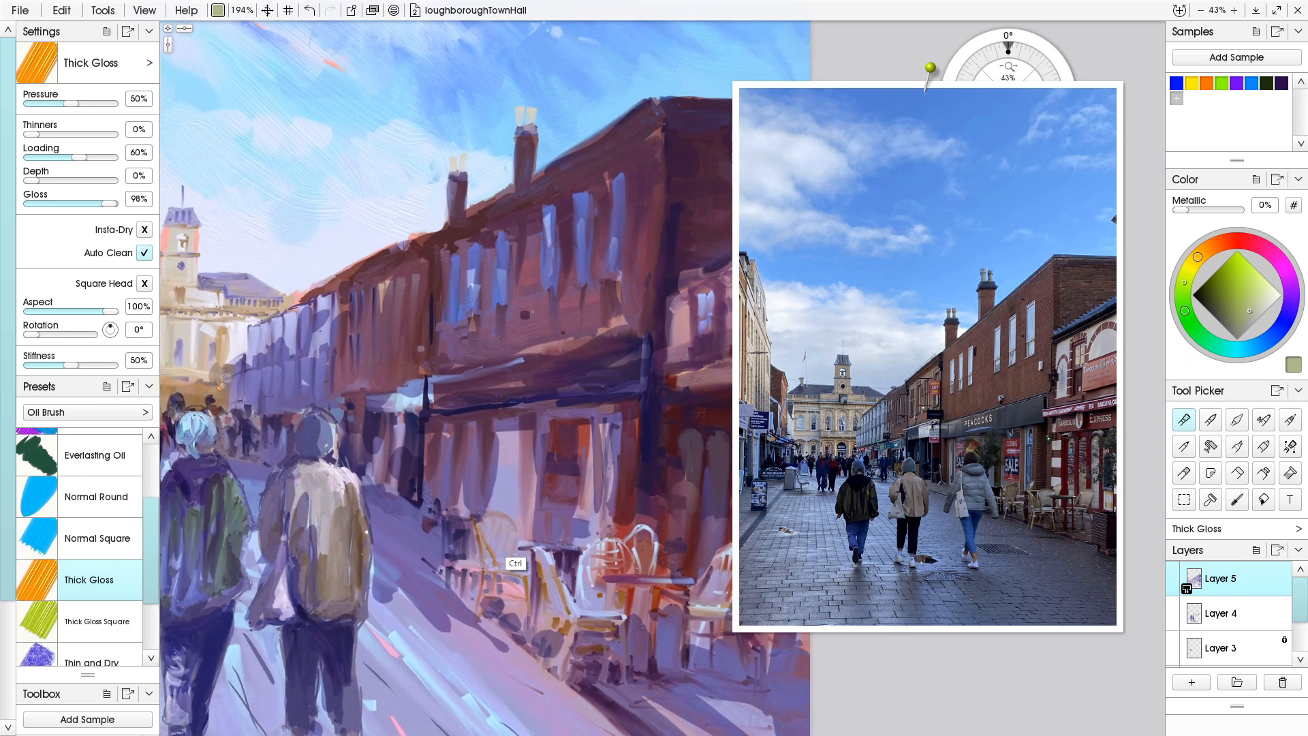
scroll(447, 545, "down", 2)
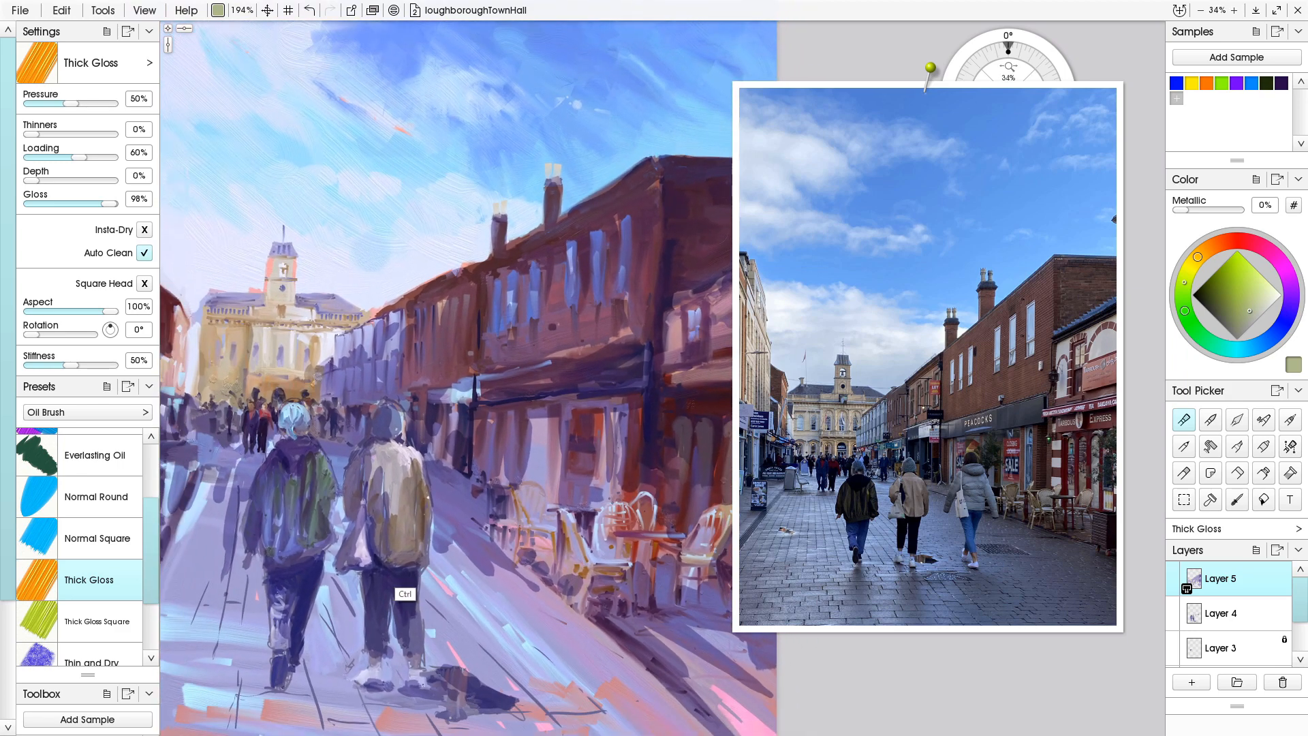
scroll(392, 565, "down", 1)
mouse_move(381, 573)
left_mouse_down()
mouse_move(383, 583)
mouse_move(386, 573)
left_mouse_up()
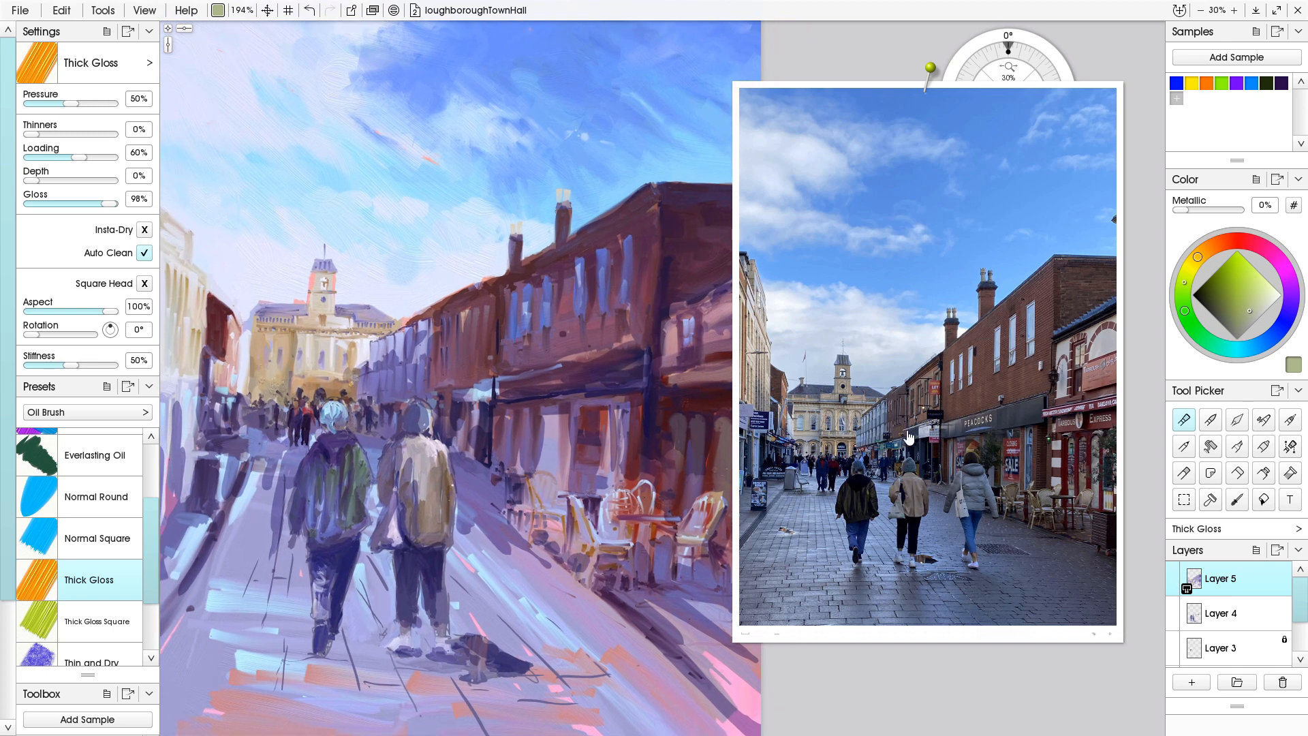
left_click(1266, 290)
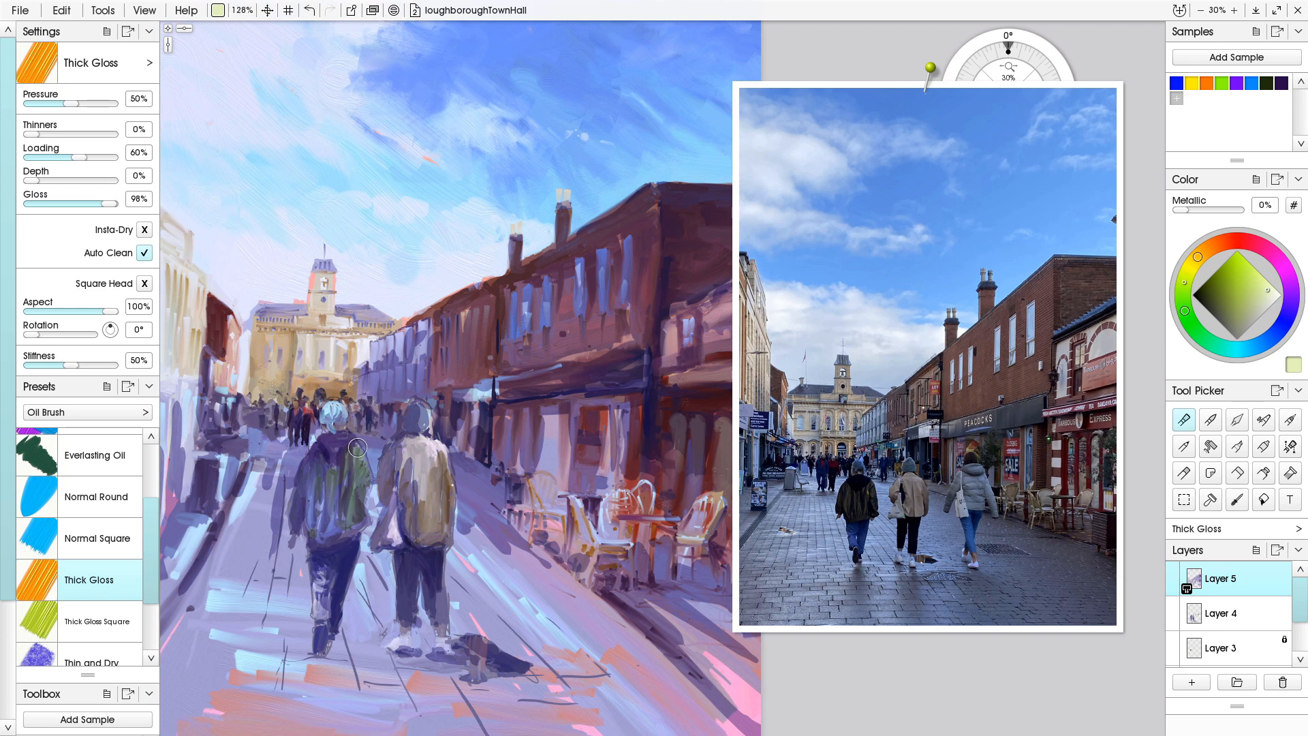
left_click_drag(359, 453, 359, 504)
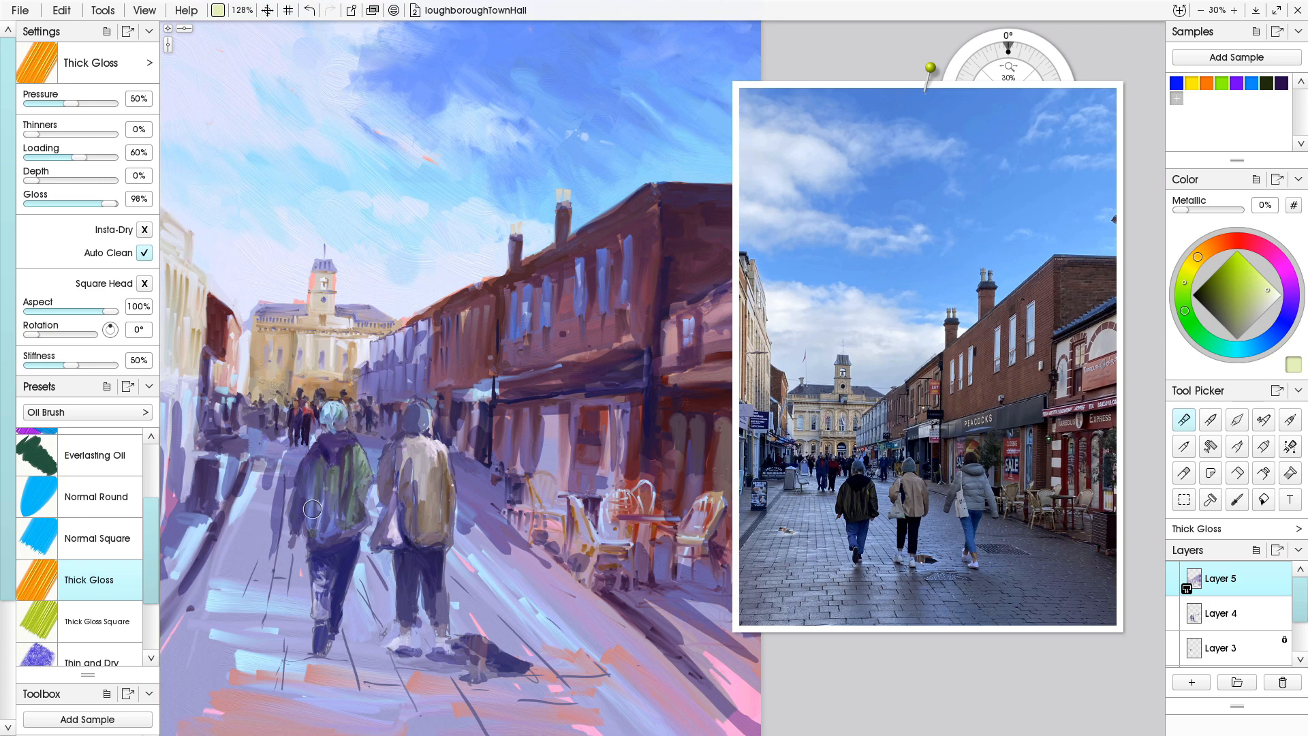
left_click_drag(339, 563, 319, 600)
- Reduce the brush to 108% and deepen both walkers' trousers and the shadow sides of their jackets with dark navy
key("ctrl+minus")
key("ctrl+minus")
key("ctrl+minus")
key("ctrl+plus")
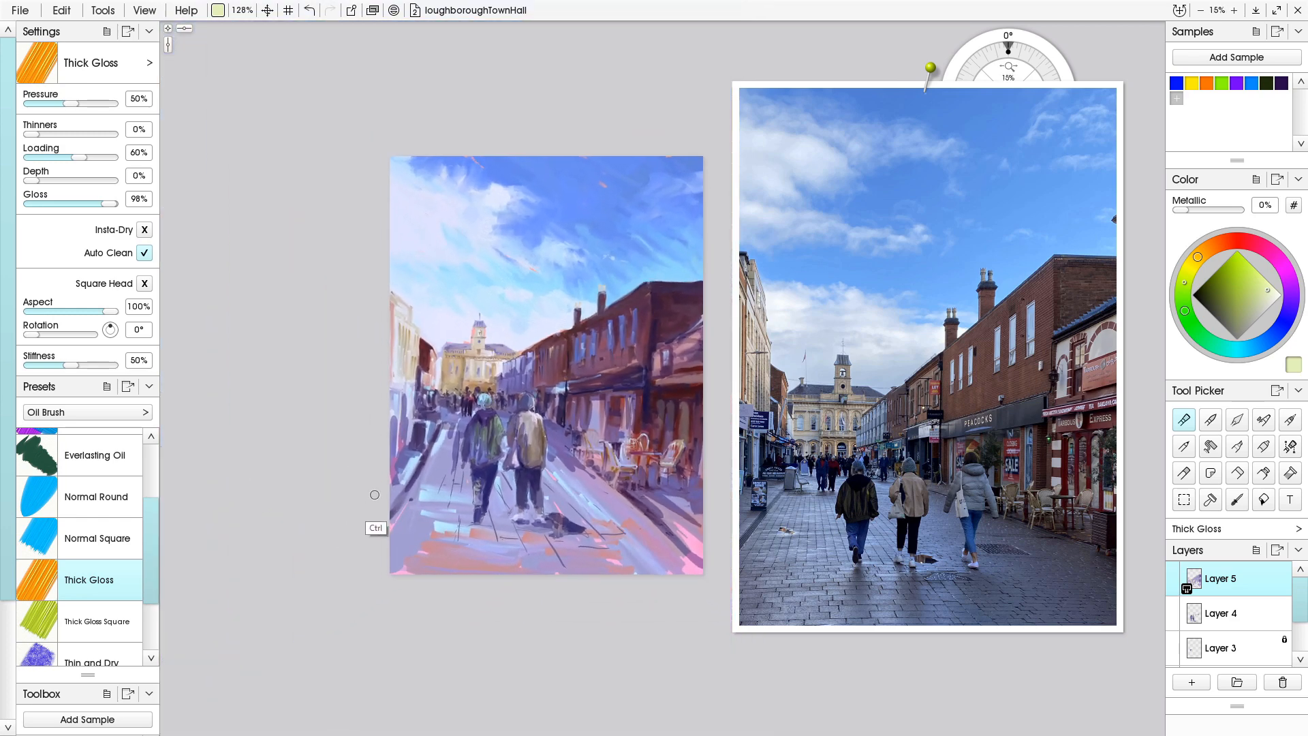
scroll(425, 559, "up", 2)
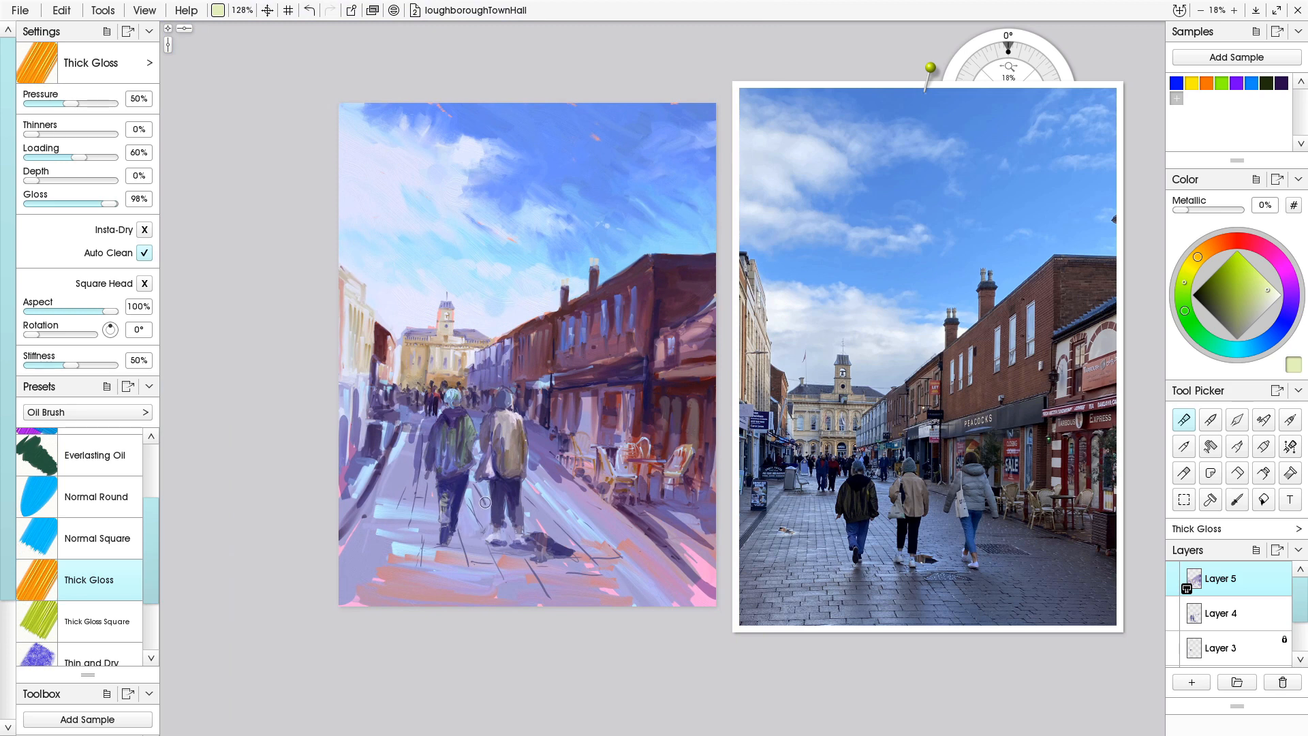
scroll(492, 530, "up", 2)
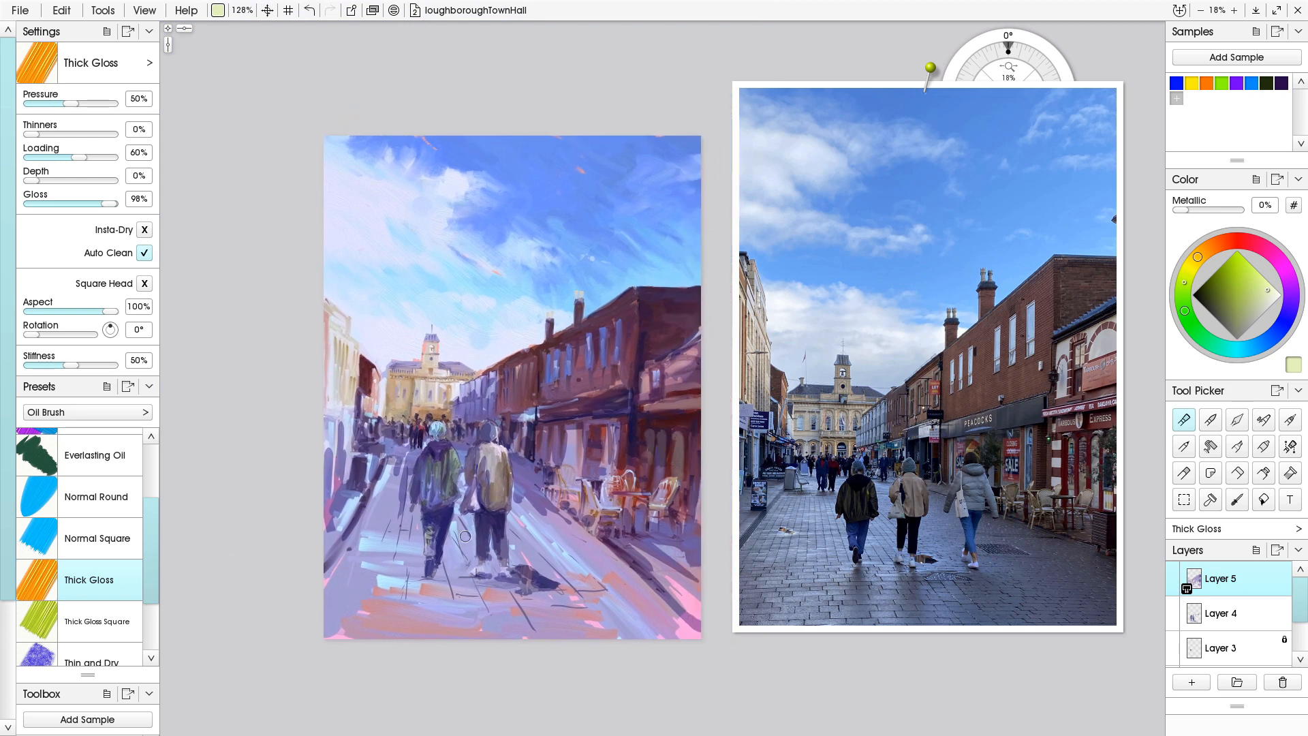
scroll(492, 530, "up", 1)
scroll(508, 524, "up", 1)
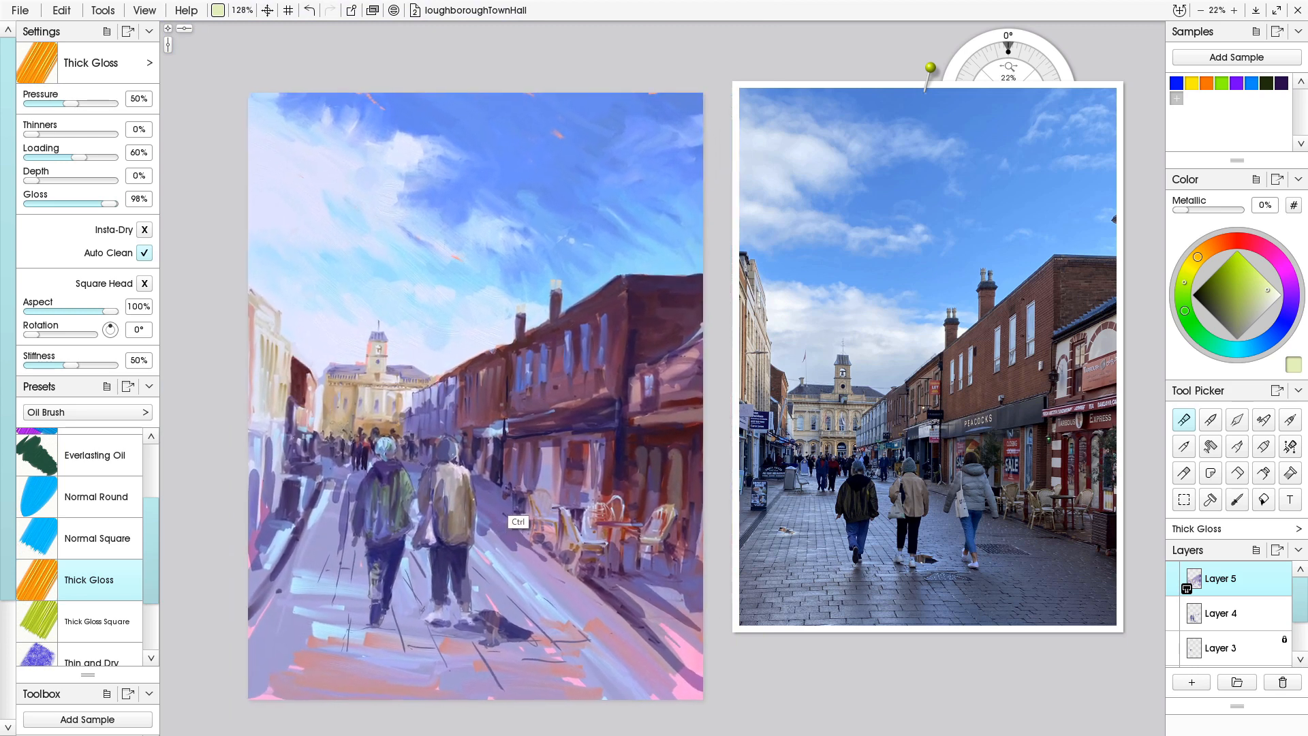
right_click(522, 522)
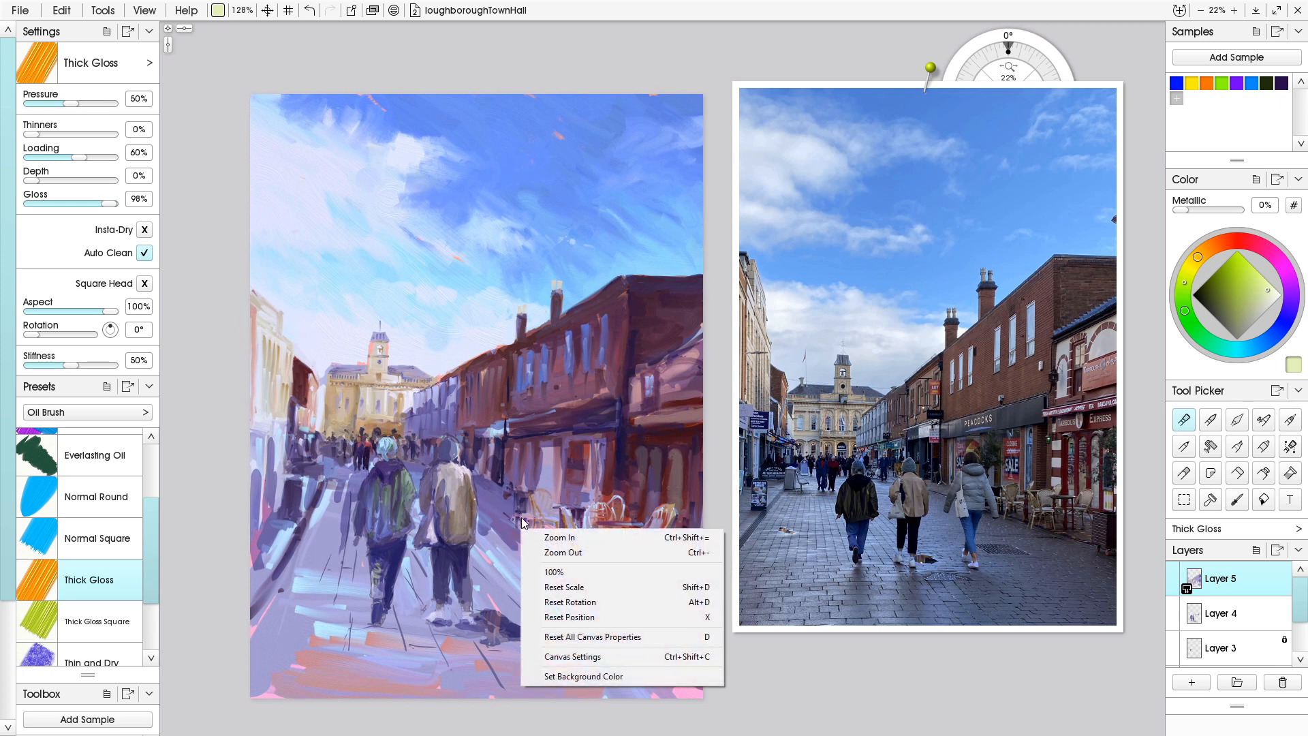
left_click(1285, 334)
left_click(1284, 327)
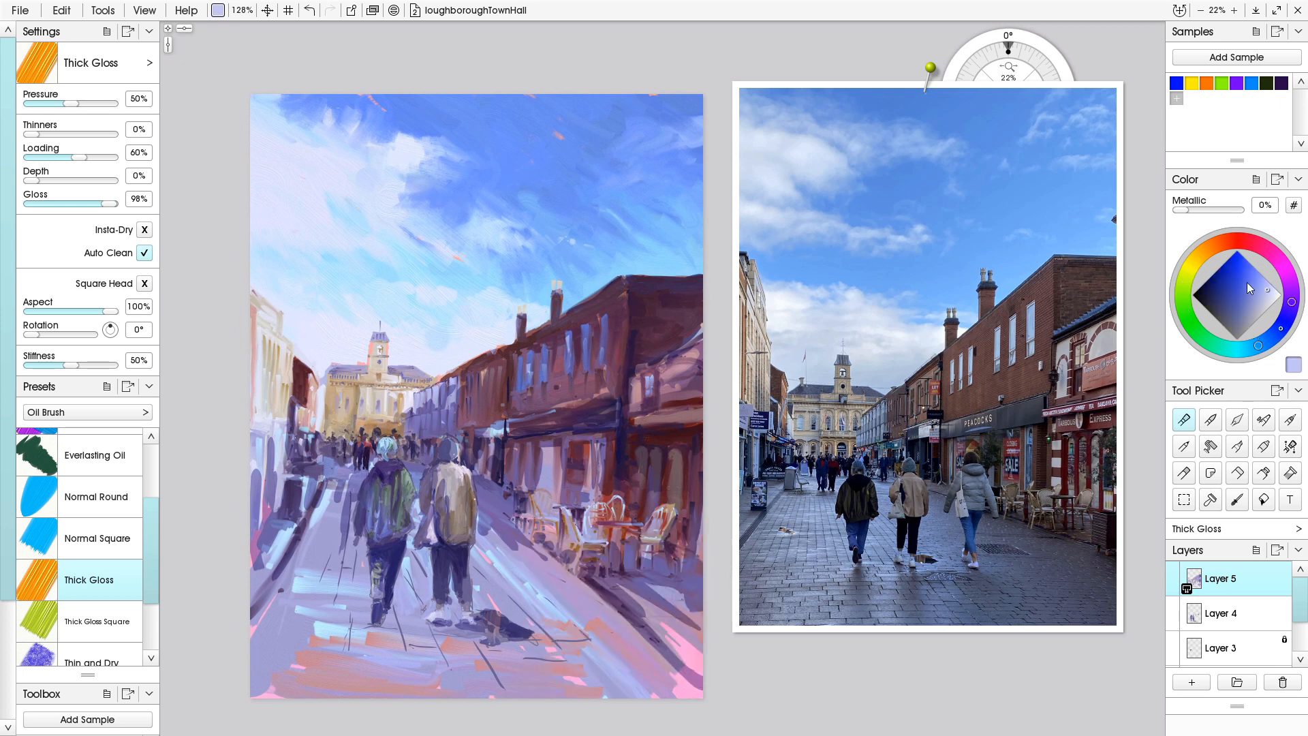
left_click(1210, 292)
left_click_drag(443, 554, 432, 549)
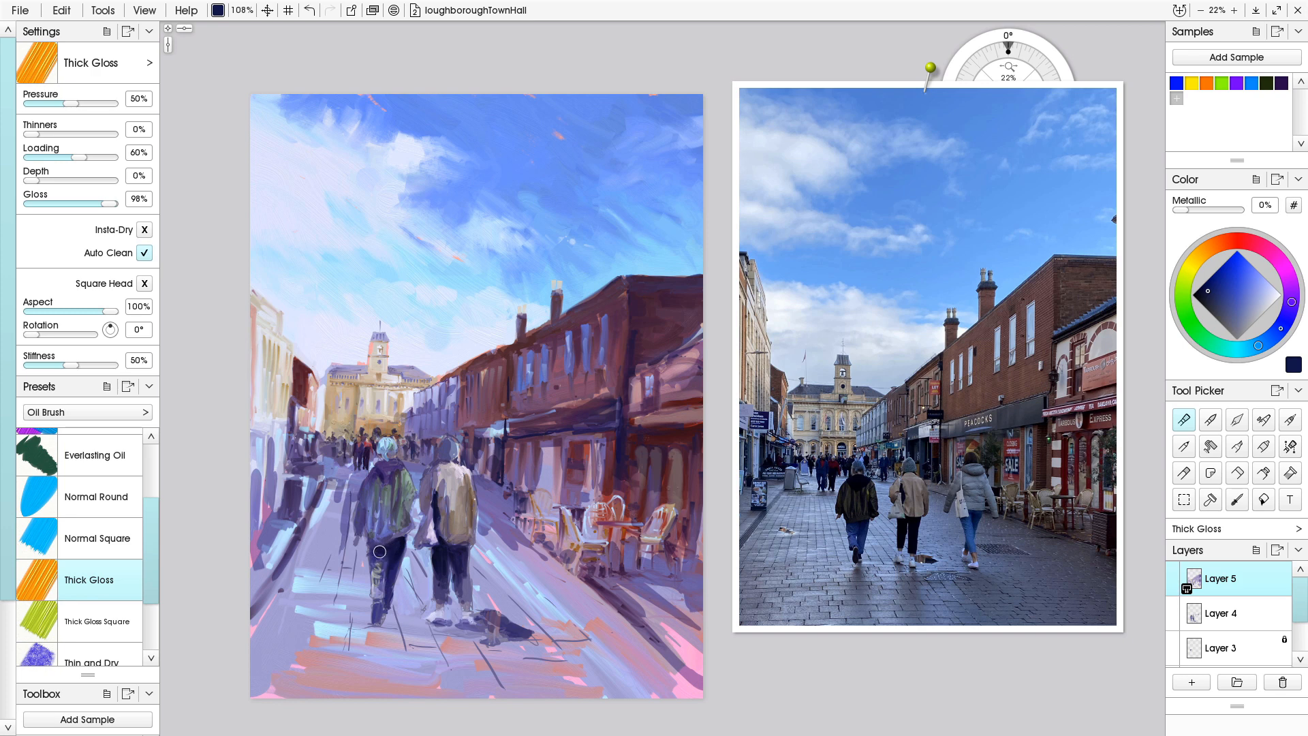
left_click_drag(372, 496, 365, 522)
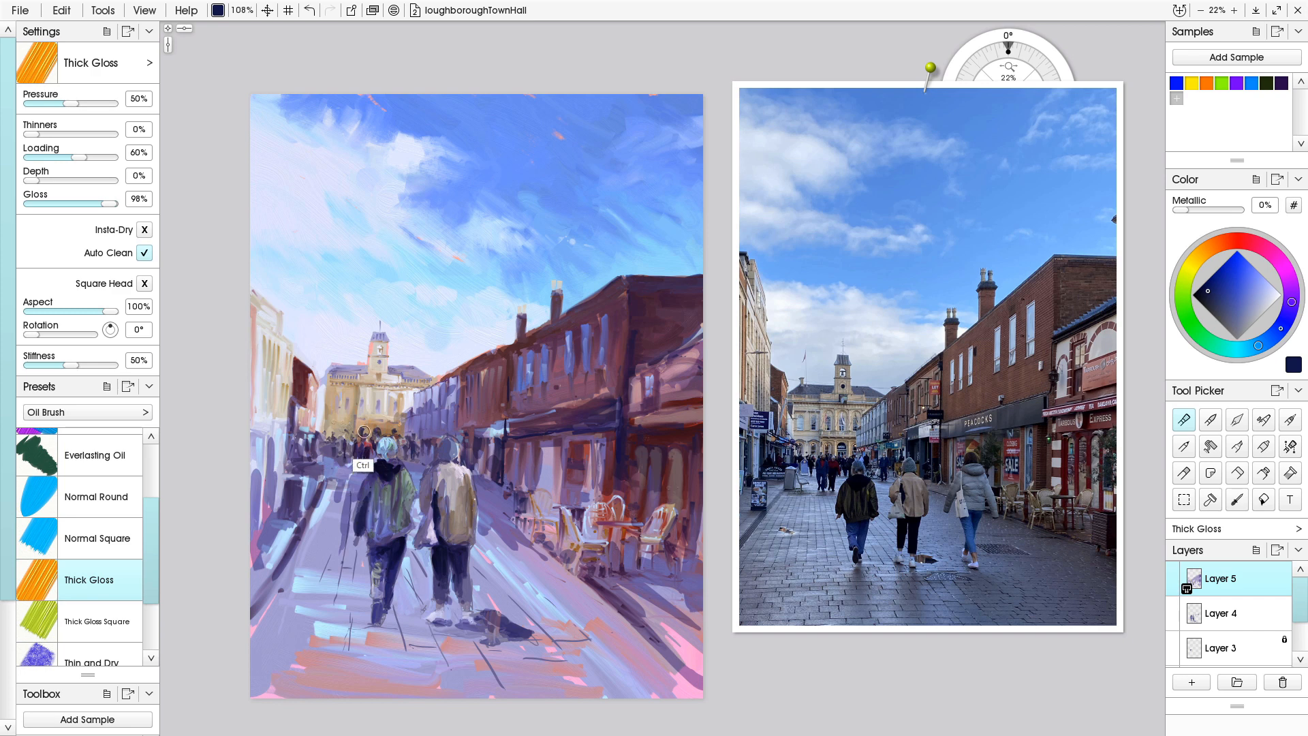
- Rework the hood at the first walker's neck as a solid dark navy shape
key("ctrl+plus")
mouse_move(179, 623)
left_mouse_down()
mouse_move(548, 421)
mouse_move(511, 451)
mouse_move(571, 439)
mouse_move(530, 429)
mouse_move(570, 423)
left_mouse_up()
right_click(577, 428)
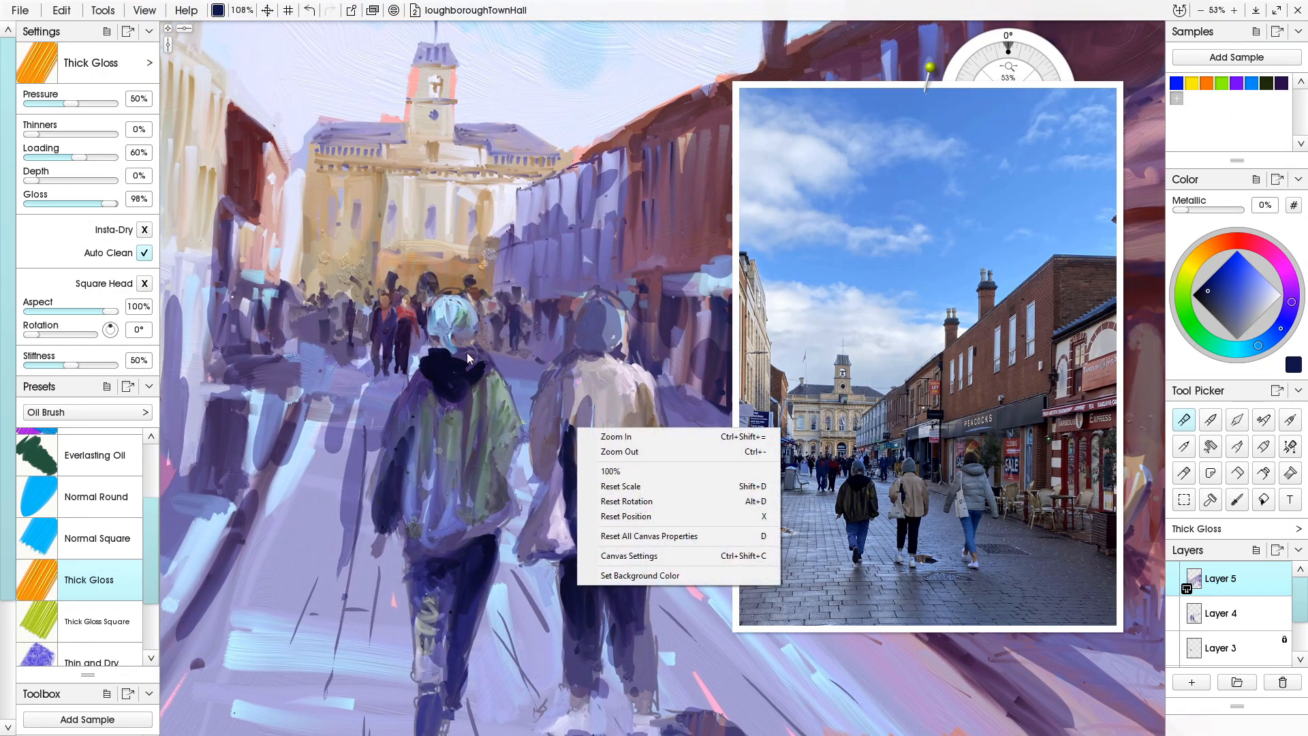
left_click(470, 377)
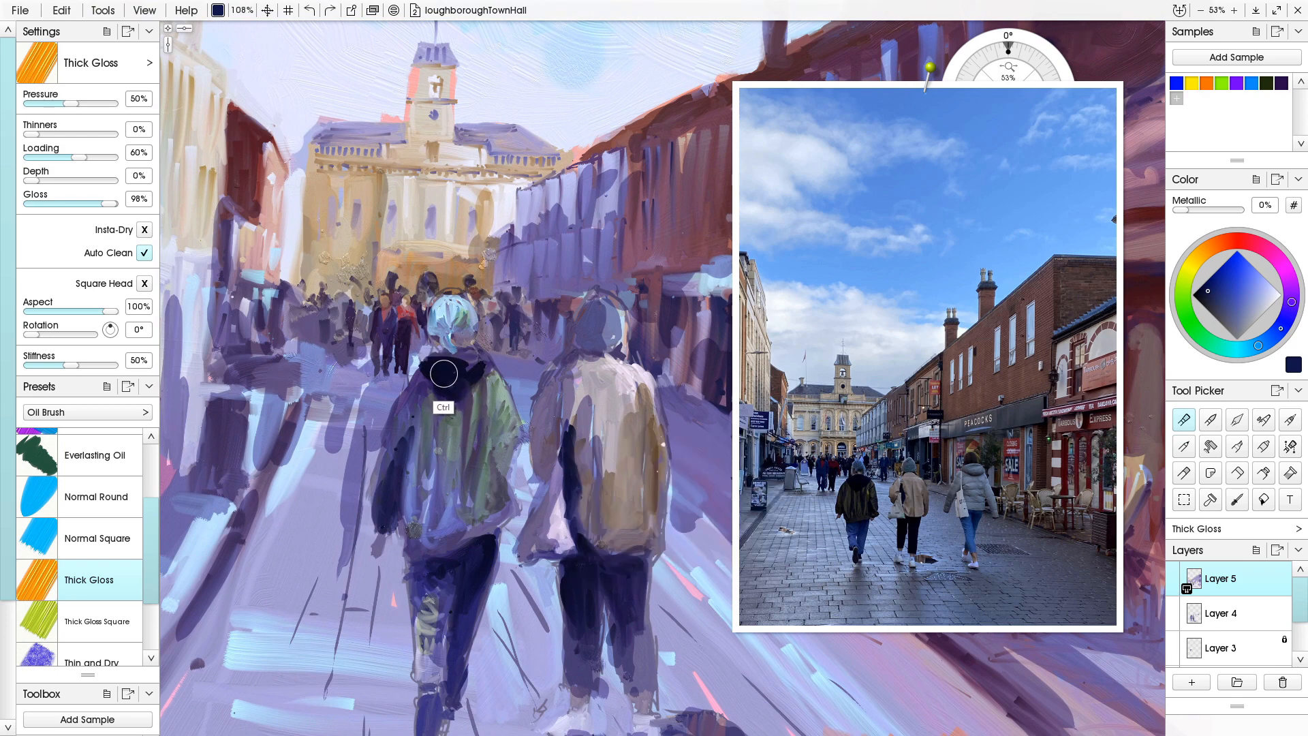
left_click_drag(472, 368, 465, 379)
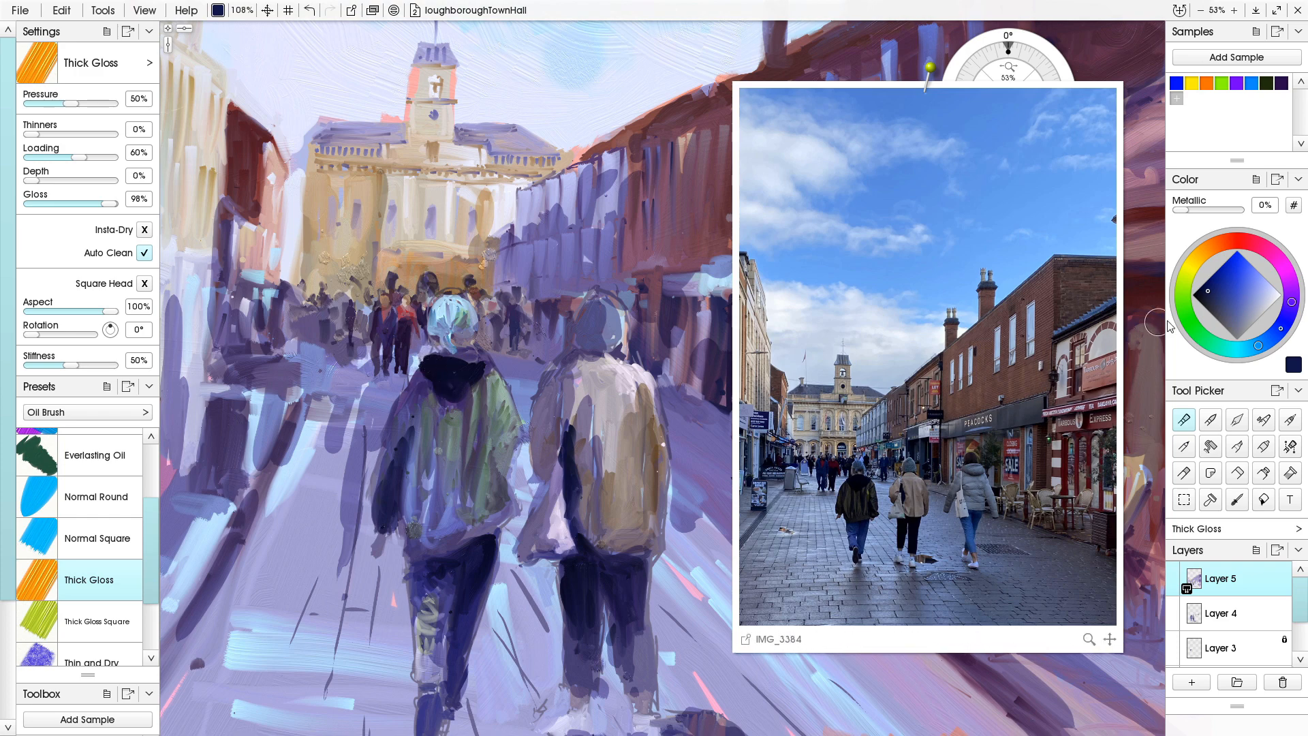
- Shade both walkers' heads with a muted mid blue
left_click(1246, 309)
left_click_drag(432, 326, 440, 331)
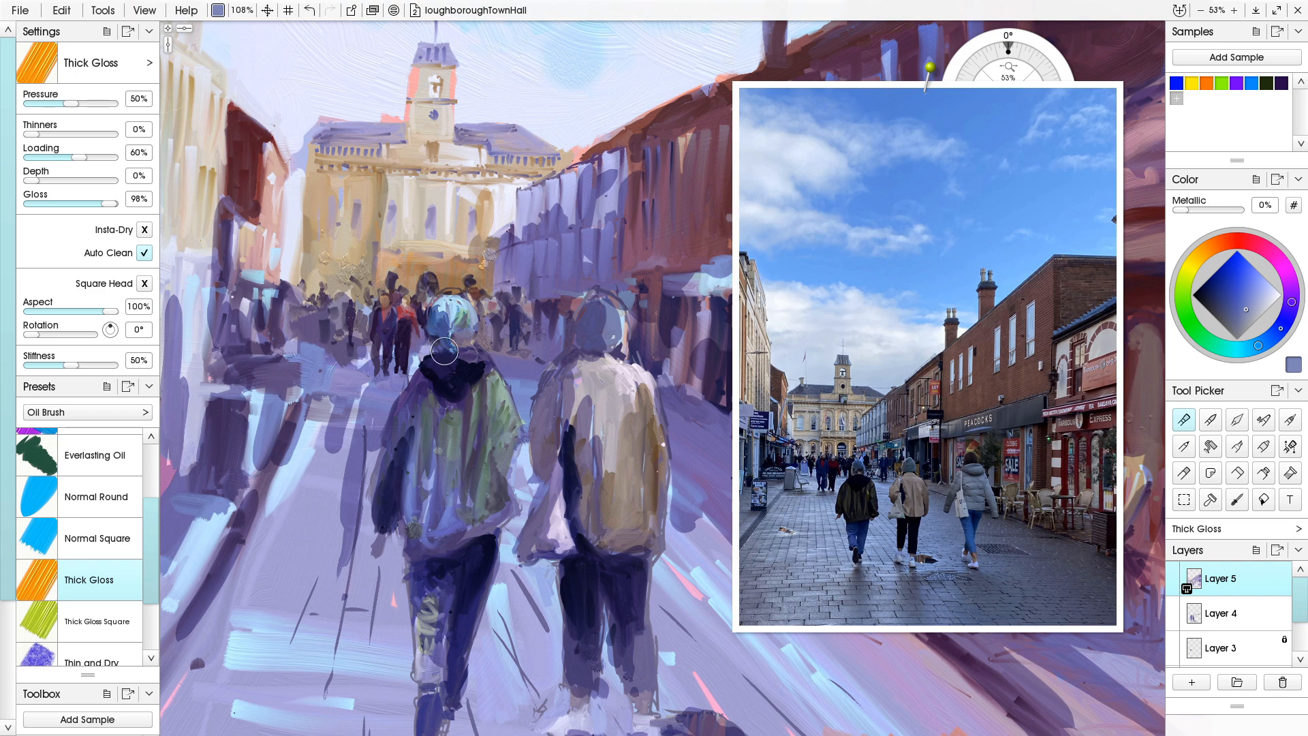
mouse_move(441, 318)
left_mouse_down()
mouse_move(448, 310)
mouse_move(457, 333)
mouse_move(464, 320)
mouse_move(439, 334)
left_mouse_up()
mouse_move(589, 347)
left_mouse_down()
mouse_move(605, 349)
mouse_move(610, 317)
mouse_move(581, 342)
mouse_move(608, 312)
left_mouse_up()
- Reduce the brush to 24% and darken the right edge of the second walker's jacket with a sampled greyed brown
key("[")
key("[")
key("[")
key("[")
key("bracketleft")
key("bracketleft")
key("bracketleft")
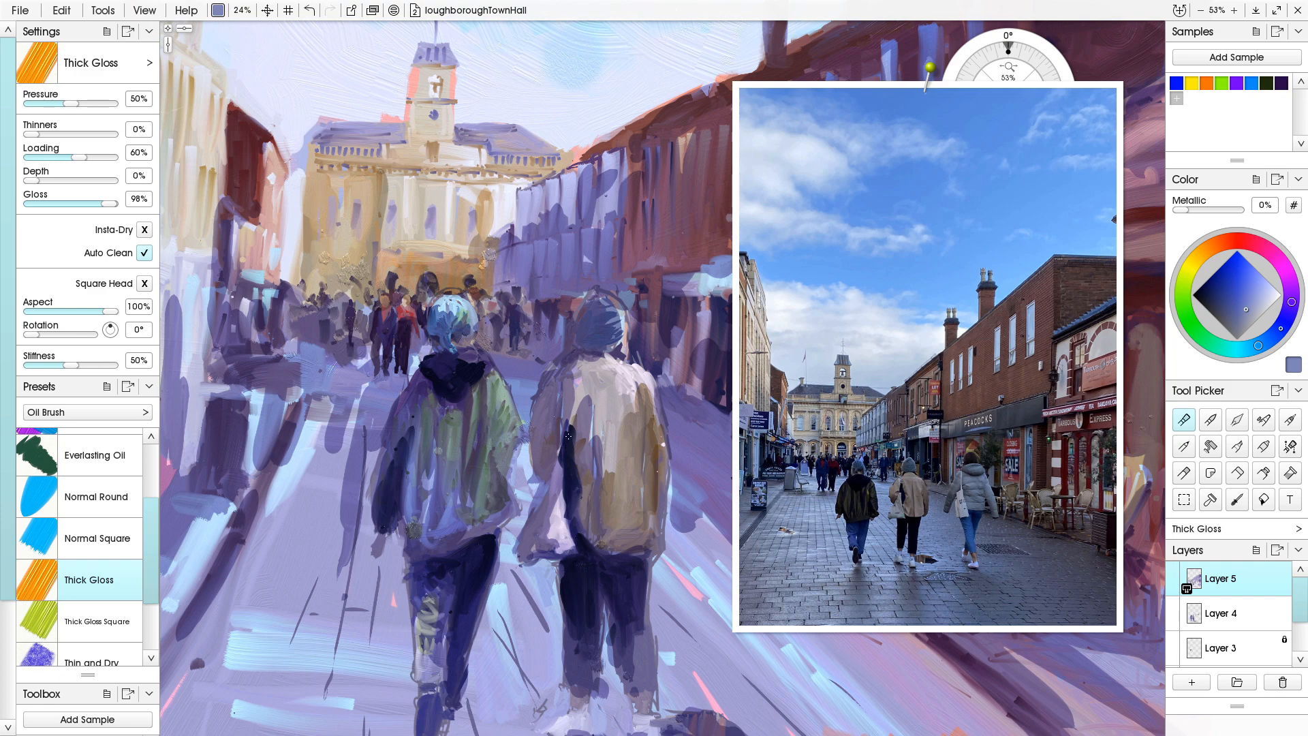
left_click(569, 472, "alt")
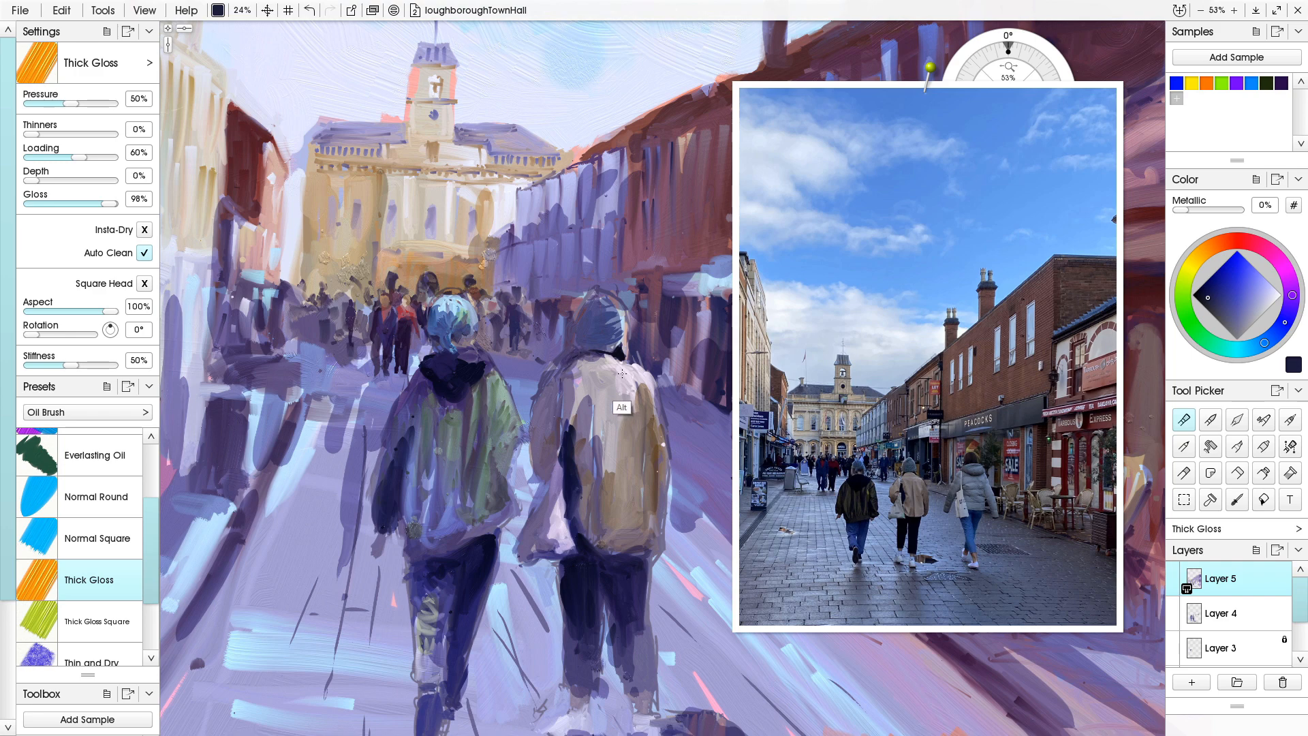
left_click(591, 405, "alt")
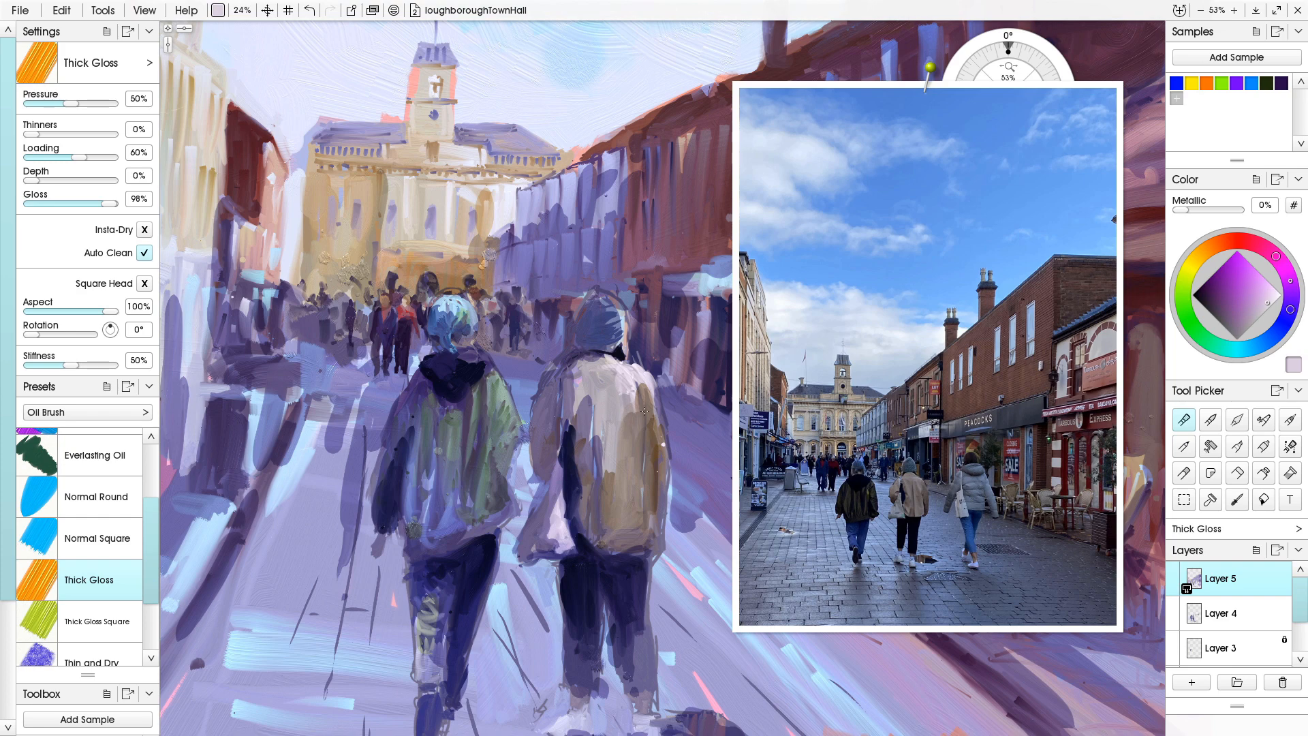
left_click(657, 496, "alt")
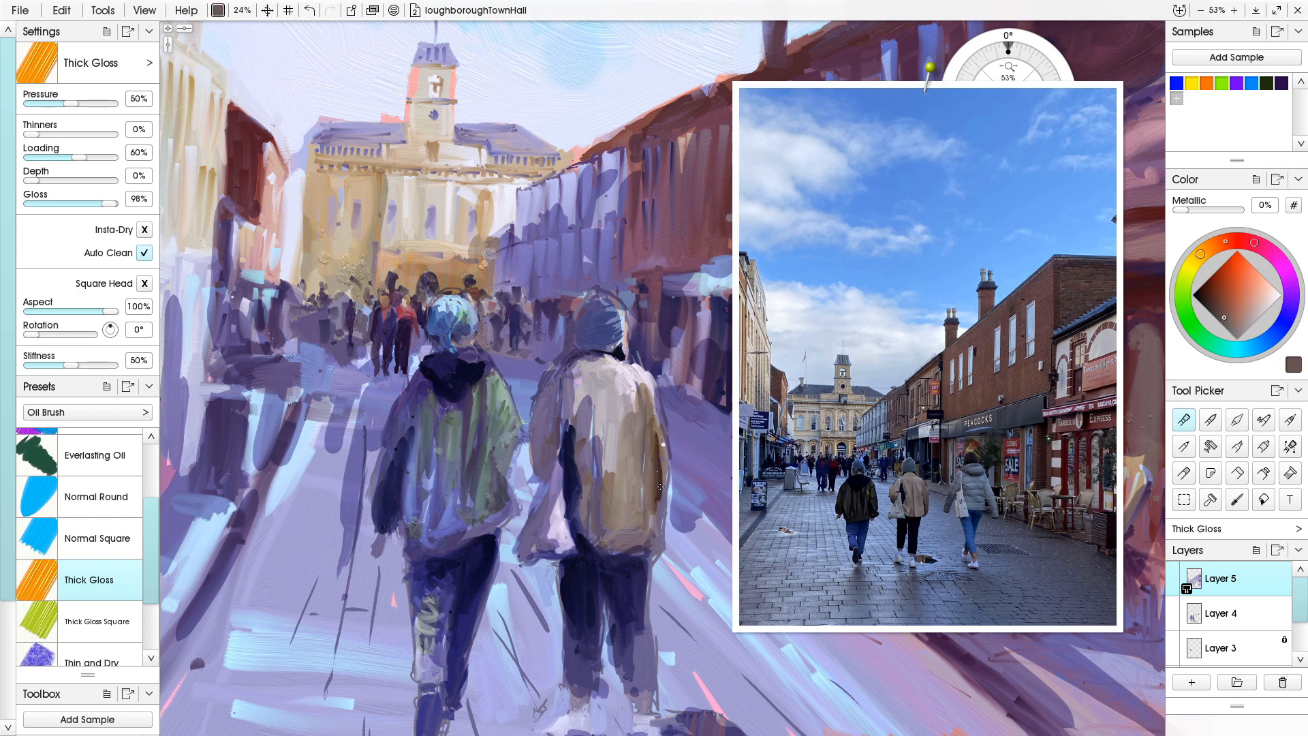
left_click_drag(661, 485, 653, 545)
key("ctrl+z")
left_click_drag(660, 485, 661, 528)
left_click_drag(662, 530, 656, 547)
left_click_drag(667, 485, 664, 521)
- Enlarge the brush to 57% and glaze the right side of the second walker's jacket with soft pink
key("bracketright")
key("bracketright")
key("bracketright")
left_click(664, 470, "alt")
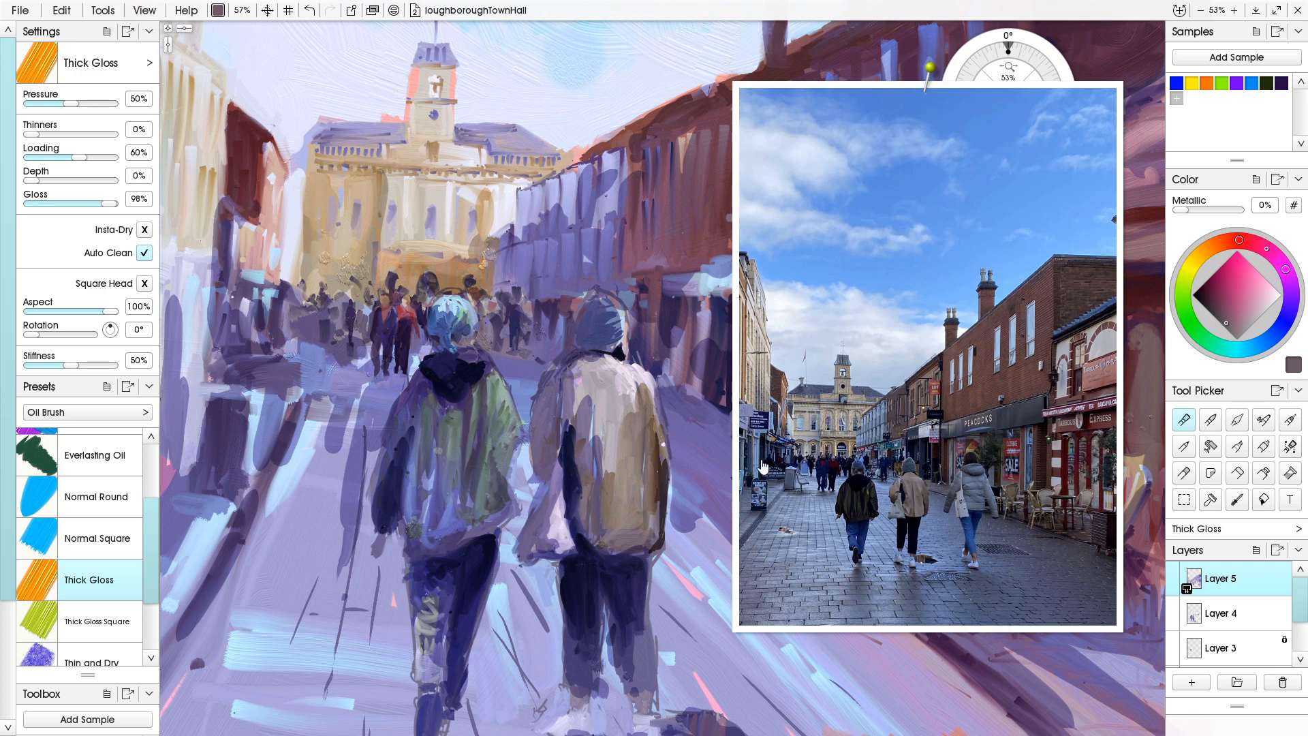
left_click(1263, 296)
left_click_drag(662, 450, 663, 488)
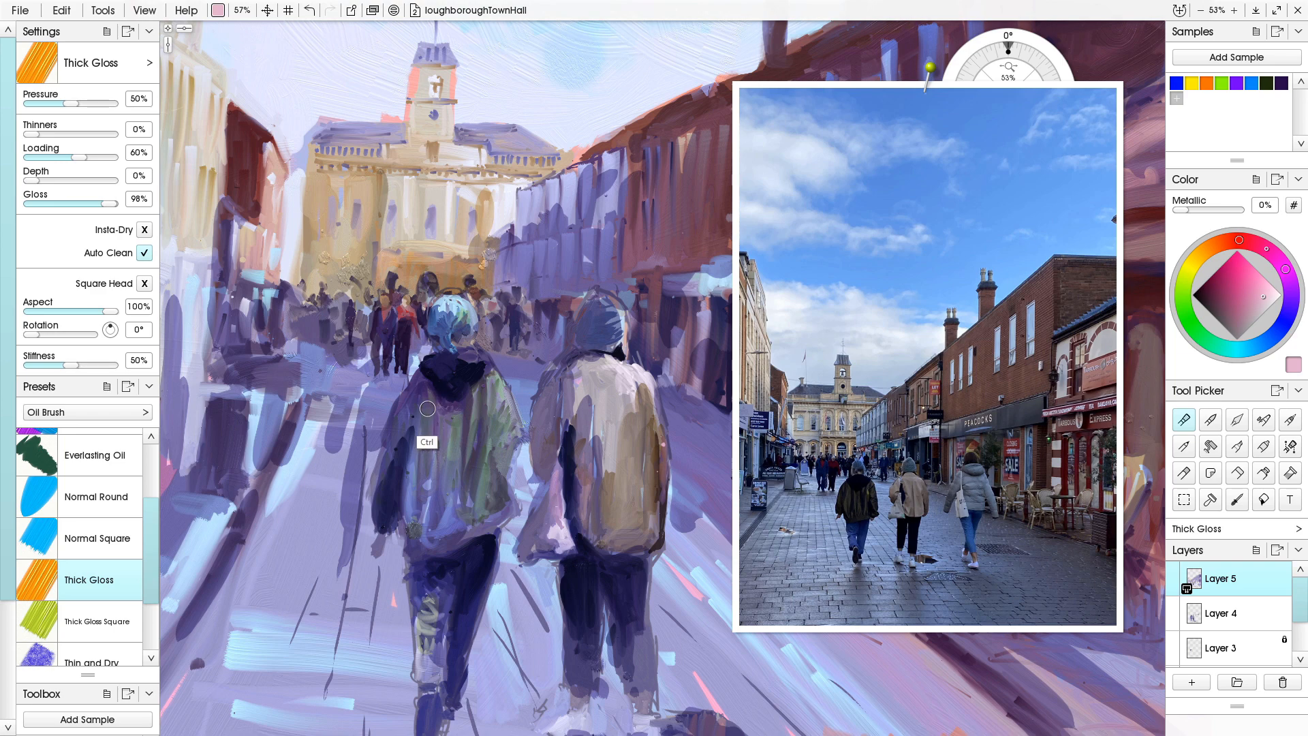
left_click_drag(429, 408, 325, 404)
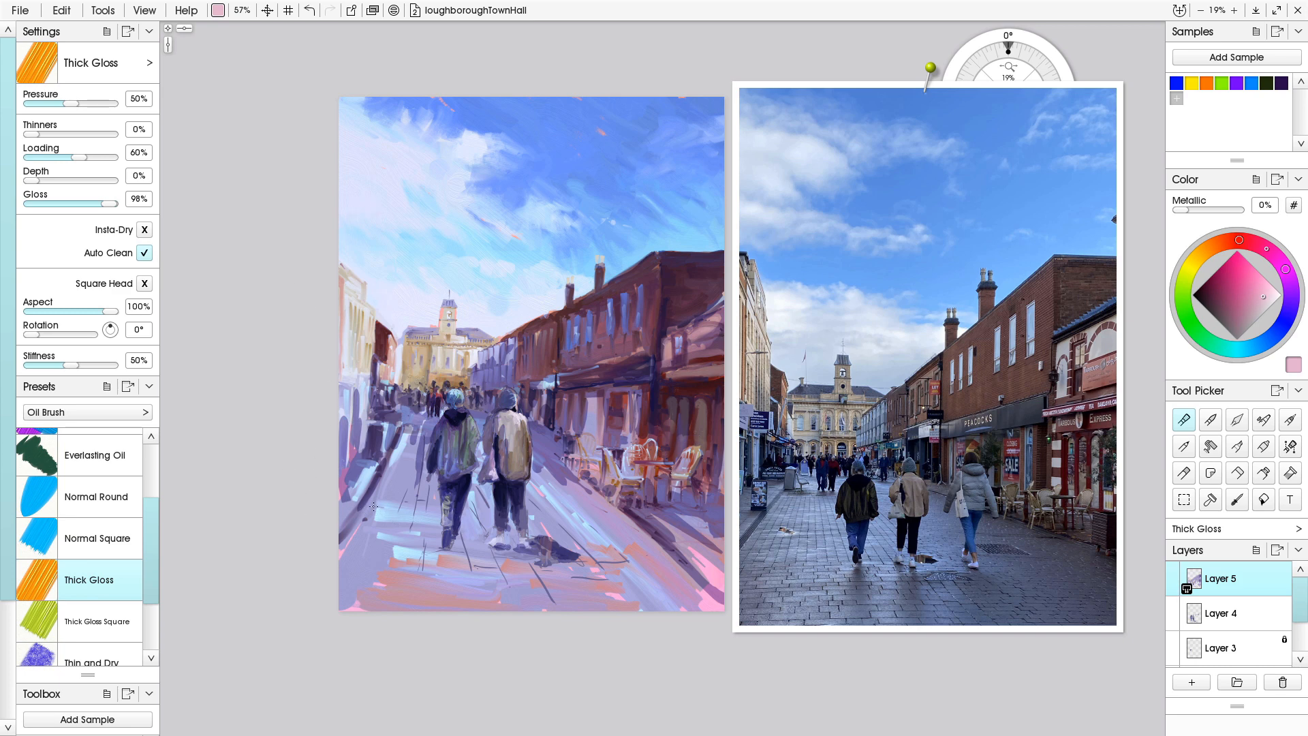
left_click(1216, 295)
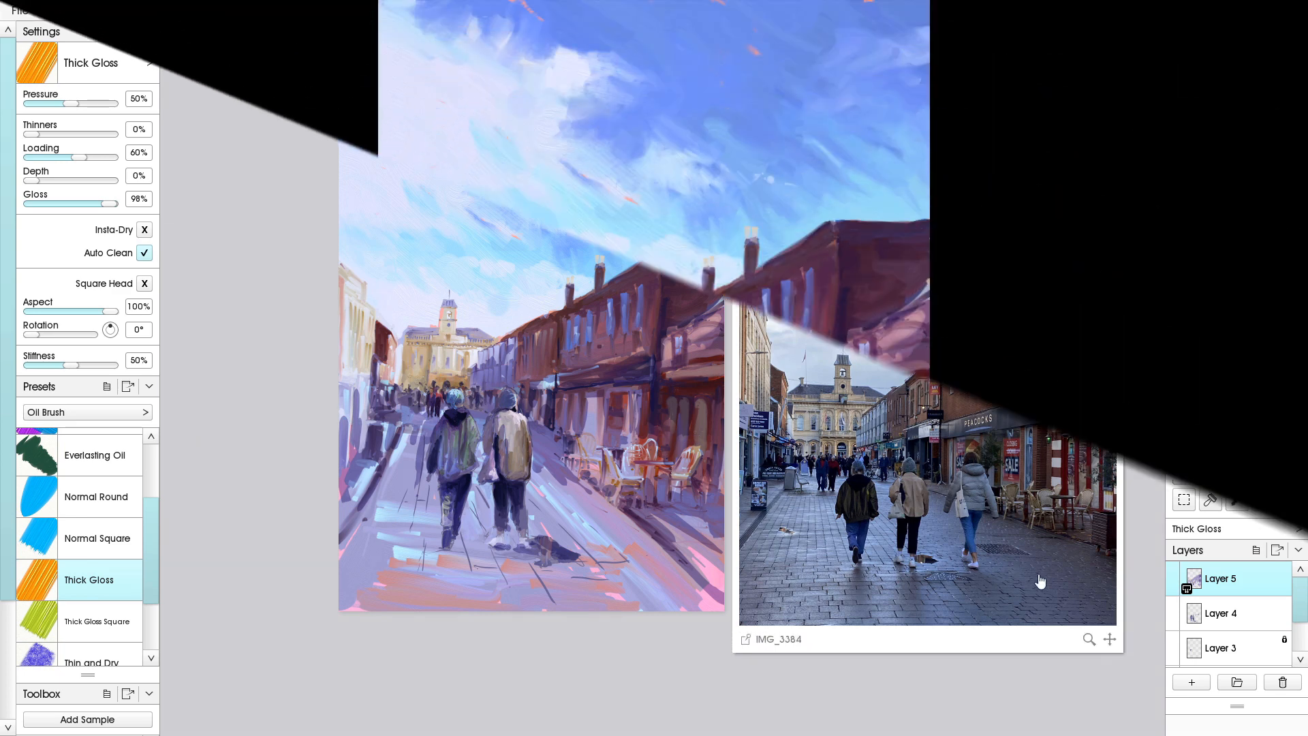